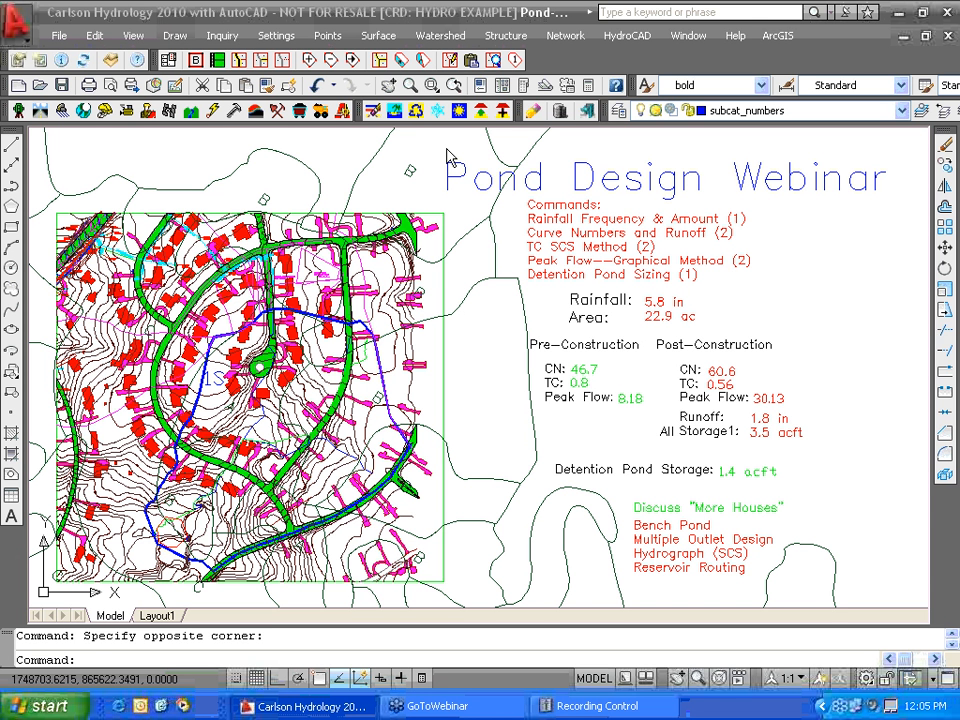
- Open the Watershed menu in the Pond Design Webinar drawing
{"action": "left_click", "coordinate": [442, 40]}
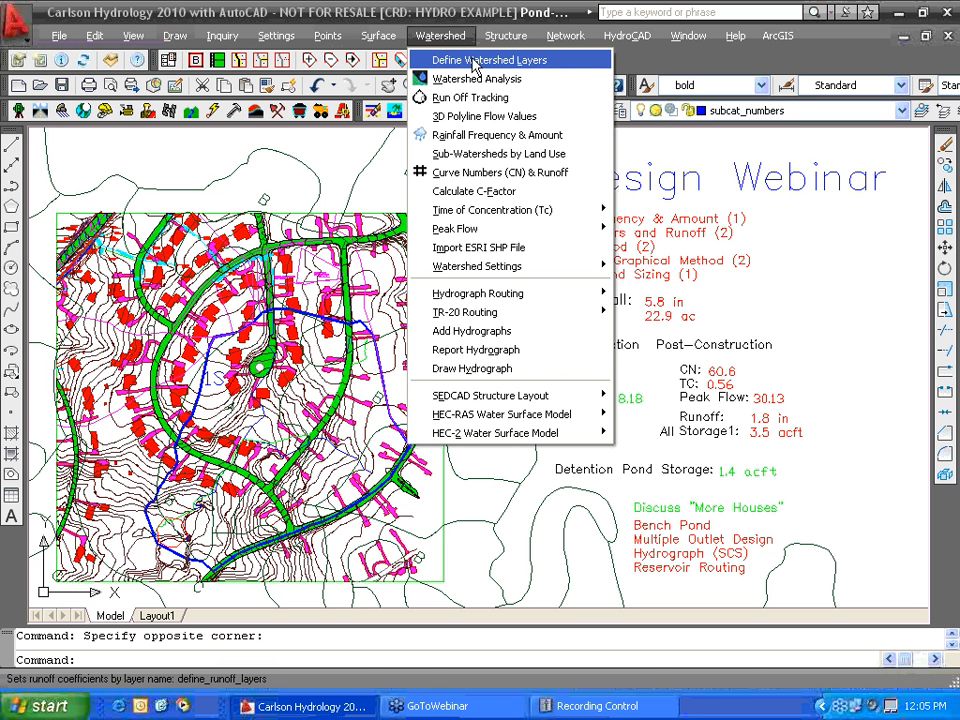
- Open Define Watershed Layers to see the five land-cover layers and their curve numbers
{"action": "left_click", "coordinate": [475, 63]}
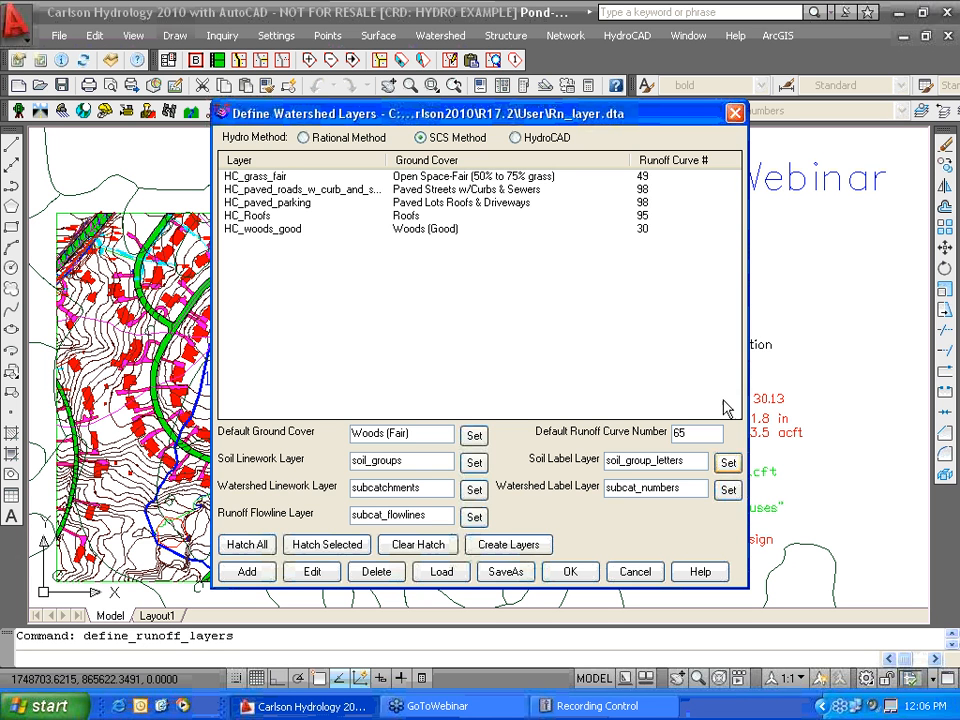
{"action": "mouse_move", "coordinate": [632, 120]}
{"action": "left_mouse_down"}
{"action": "mouse_move", "coordinate": [617, 130]}
{"action": "mouse_move", "coordinate": [937, 155]}
{"action": "left_mouse_up"}
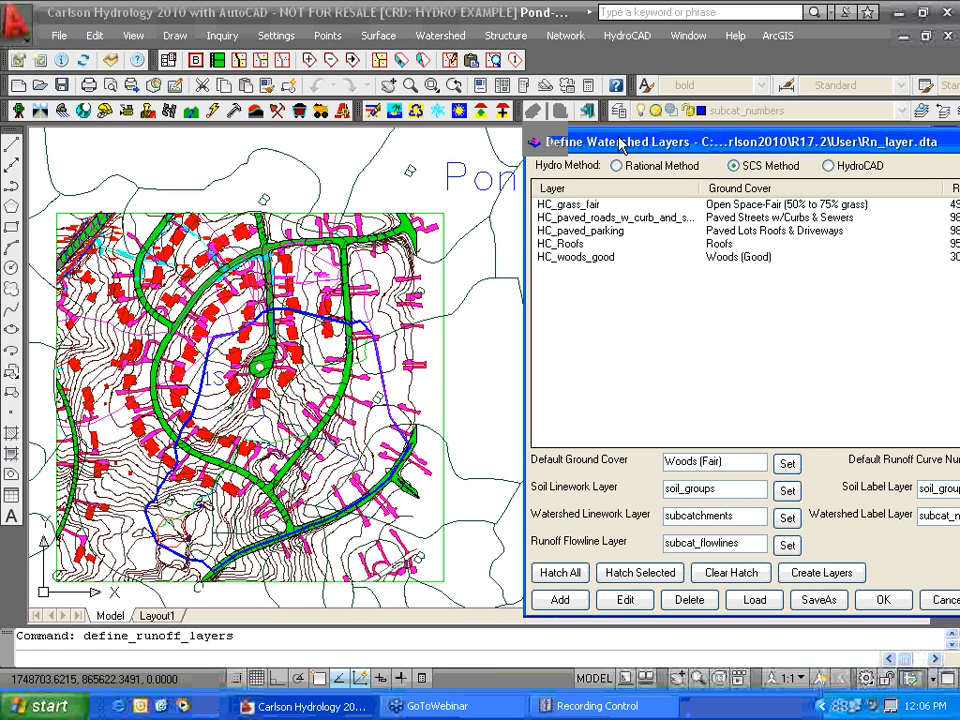
{"action": "left_click_drag", "start_coordinate": [620, 144], "coordinate": [465, 148]}
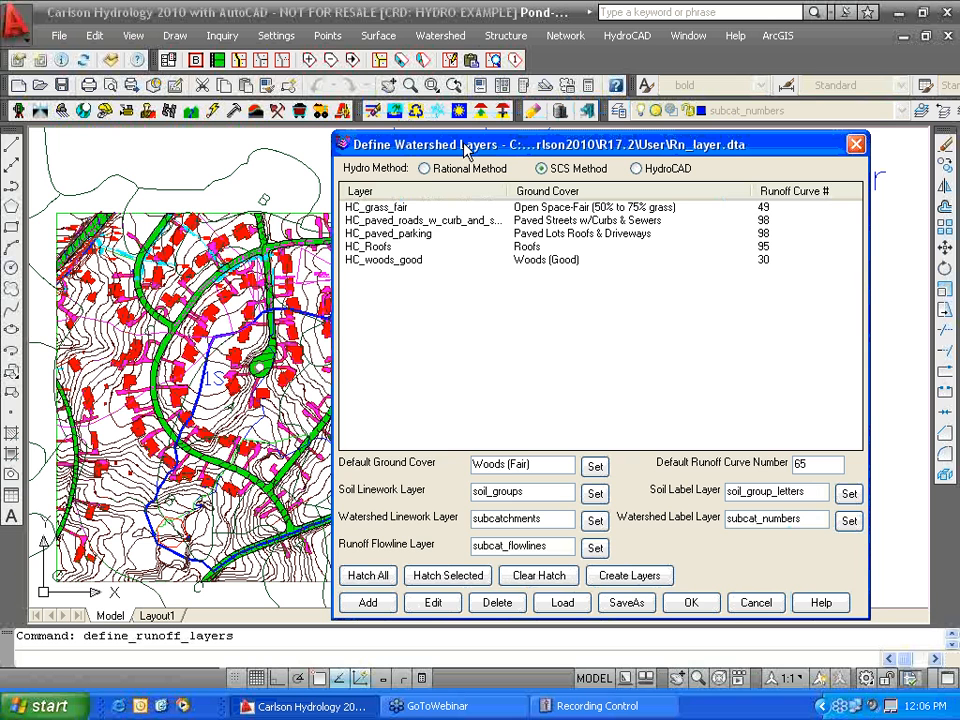
{"action": "left_click_drag", "start_coordinate": [465, 148], "coordinate": [307, 150]}
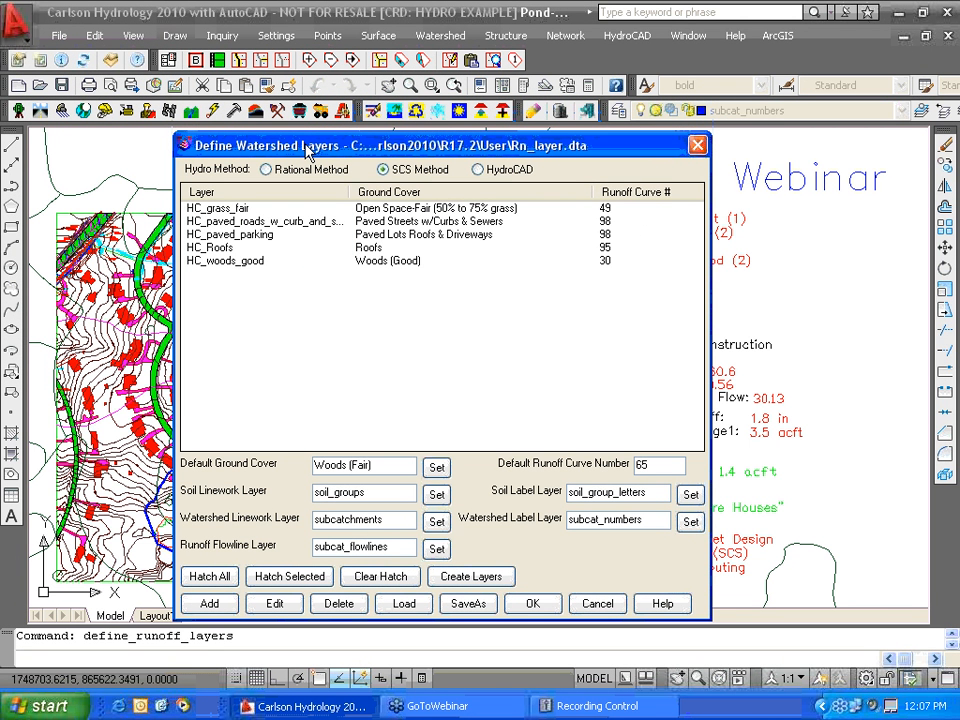
{"action": "left_click_drag", "start_coordinate": [306, 144], "coordinate": [306, 145]}
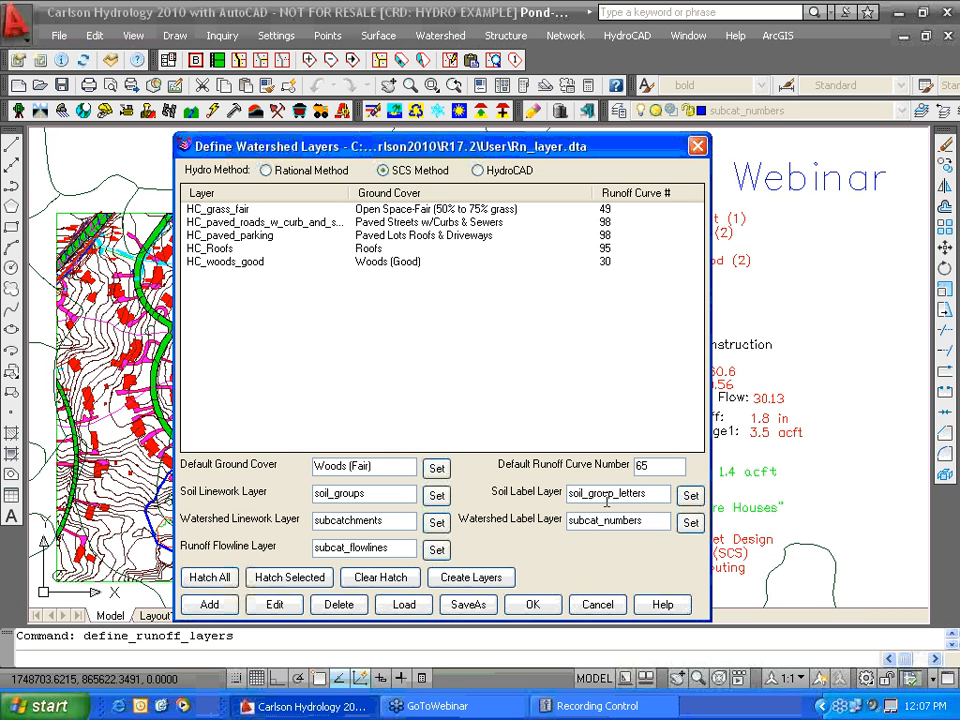
{"action": "mouse_move", "coordinate": [463, 147]}
{"action": "left_mouse_down"}
{"action": "mouse_move", "coordinate": [470, 133]}
{"action": "mouse_move", "coordinate": [680, 171]}
{"action": "mouse_move", "coordinate": [450, 130]}
{"action": "left_mouse_up"}
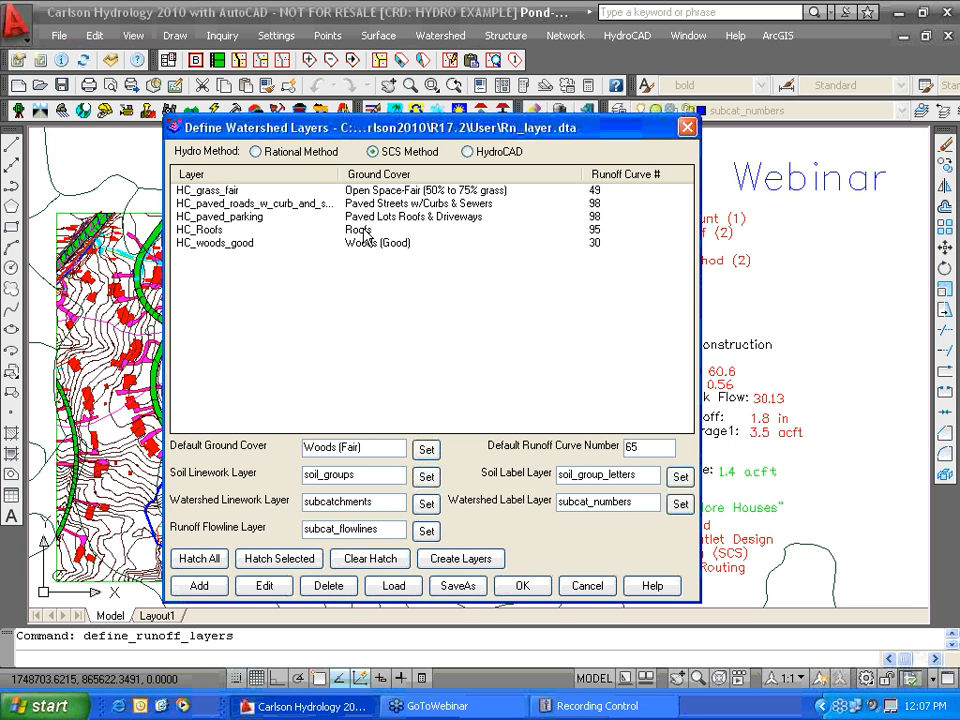
{"action": "mouse_move", "coordinate": [355, 133]}
{"action": "left_mouse_down"}
{"action": "mouse_move", "coordinate": [634, 131]}
{"action": "mouse_move", "coordinate": [340, 118]}
{"action": "left_mouse_up"}
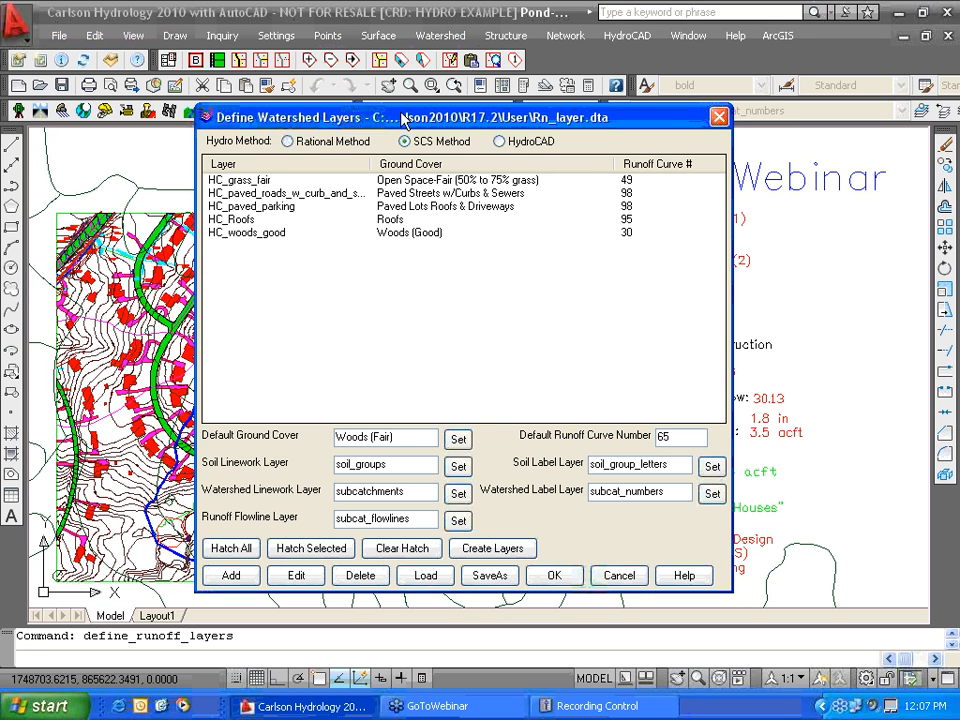
{"action": "left_click_drag", "start_coordinate": [403, 118], "coordinate": [733, 111]}
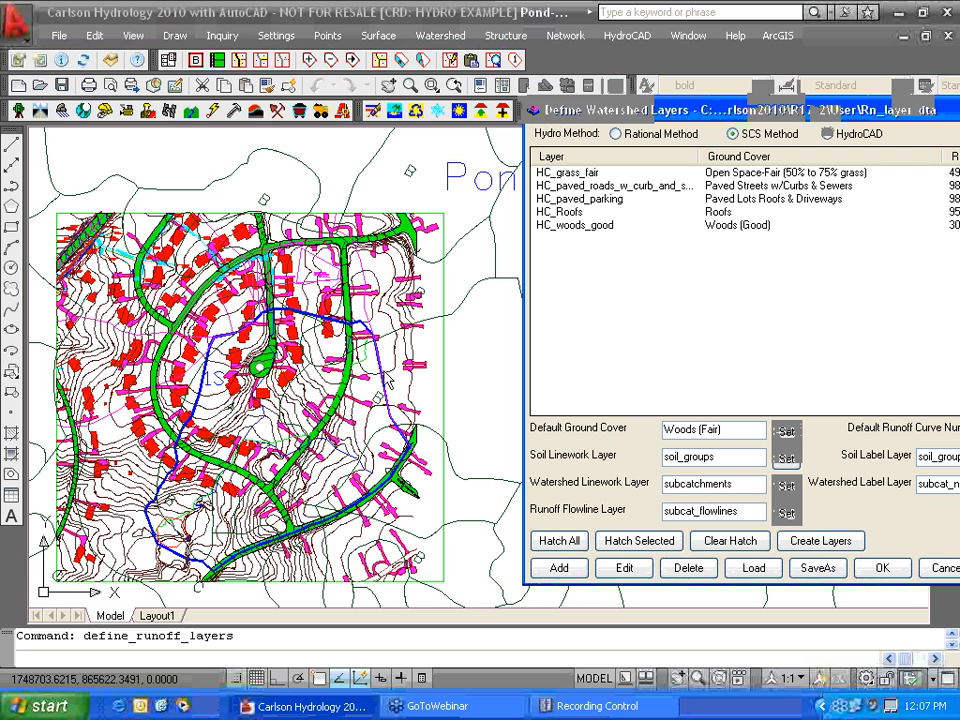
{"action": "left_click_drag", "start_coordinate": [665, 110], "coordinate": [386, 90]}
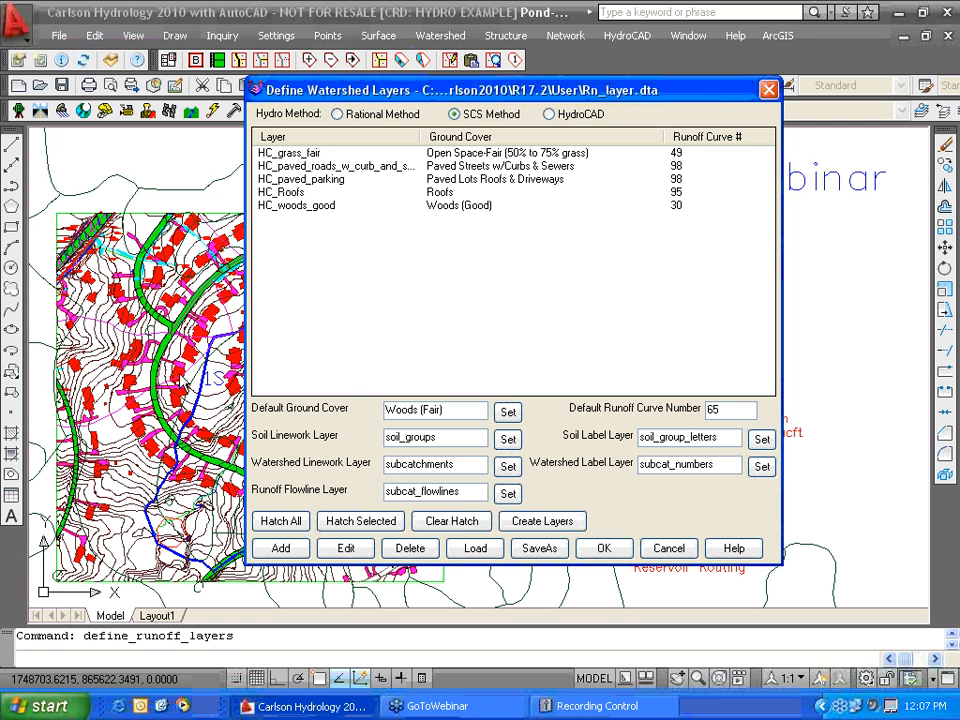
- Edit the HC_Roofs layer and open the Runoff Curve Number Library
{"action": "left_click", "coordinate": [288, 193]}
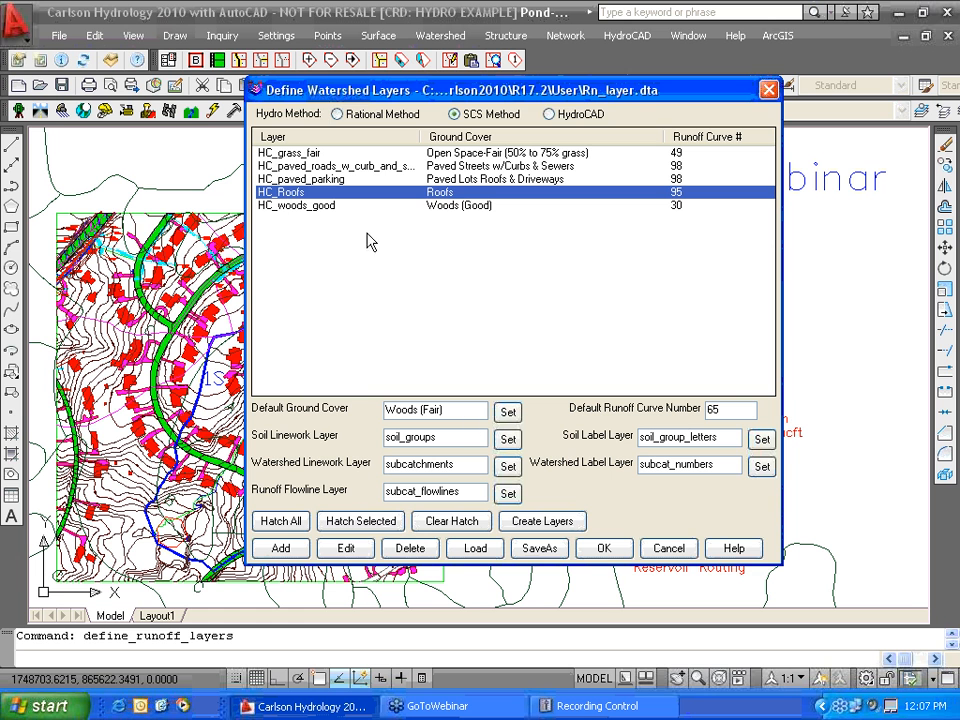
{"action": "left_click", "coordinate": [346, 549]}
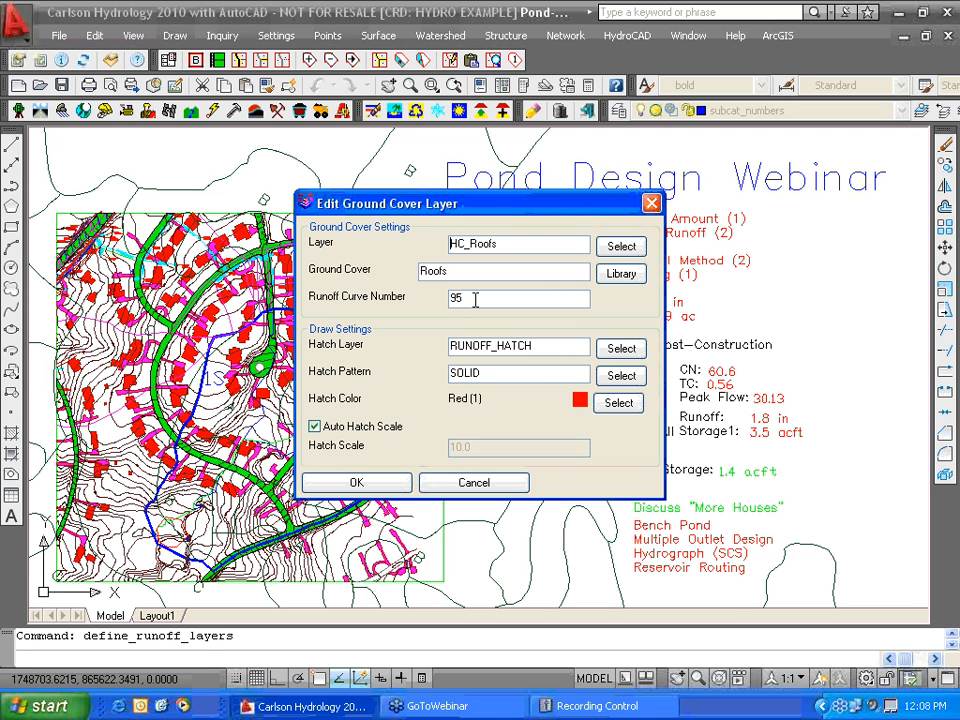
{"action": "left_click", "coordinate": [627, 279]}
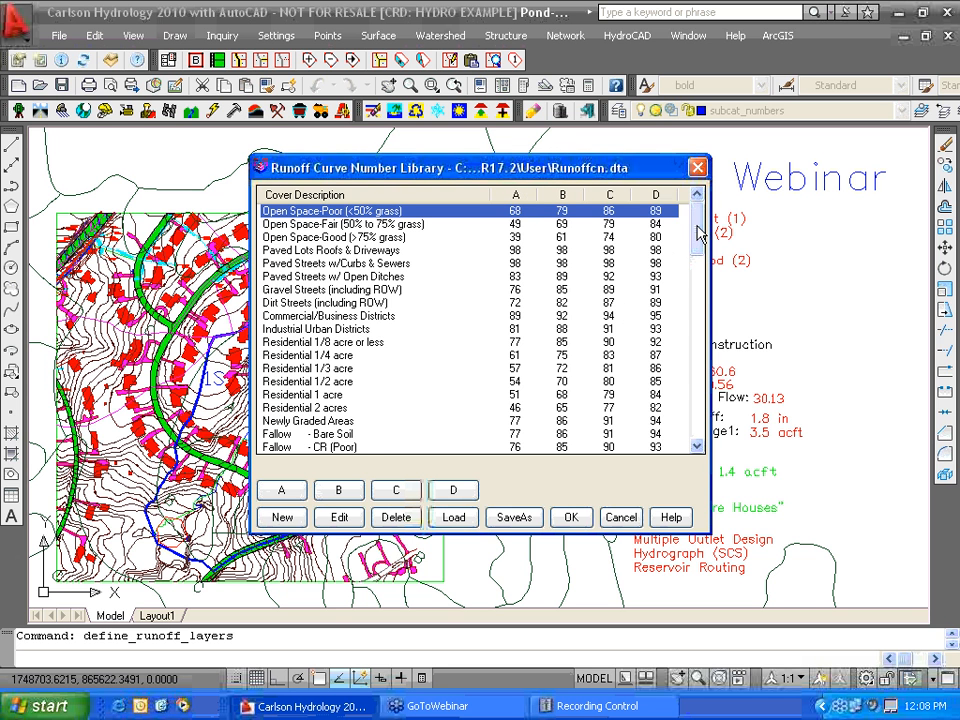
- Pick Open Space-Poor (<50% grass), curve number 68, as the HC_Roofs cover
{"action": "left_click_drag", "start_coordinate": [698, 232], "coordinate": [697, 360]}
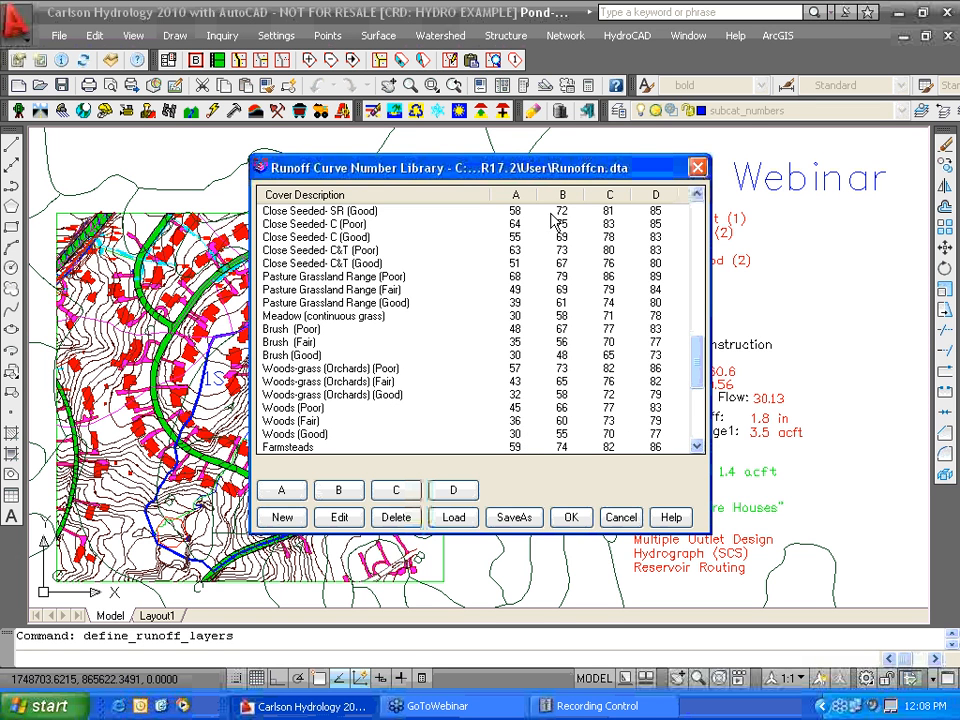
{"action": "left_click", "coordinate": [571, 519]}
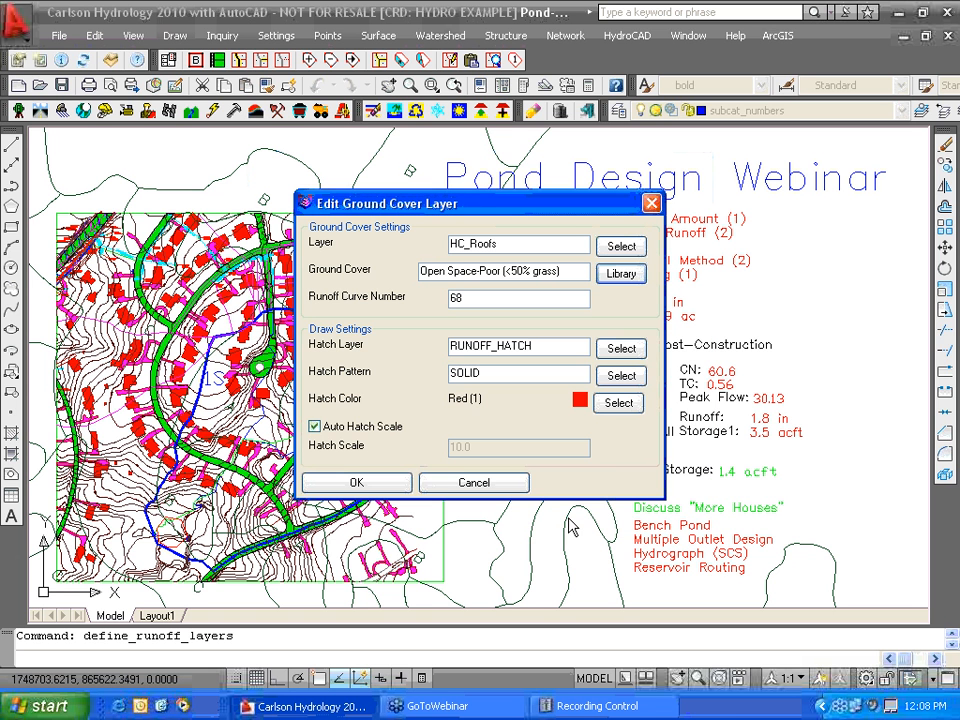
{"action": "left_click", "coordinate": [358, 484]}
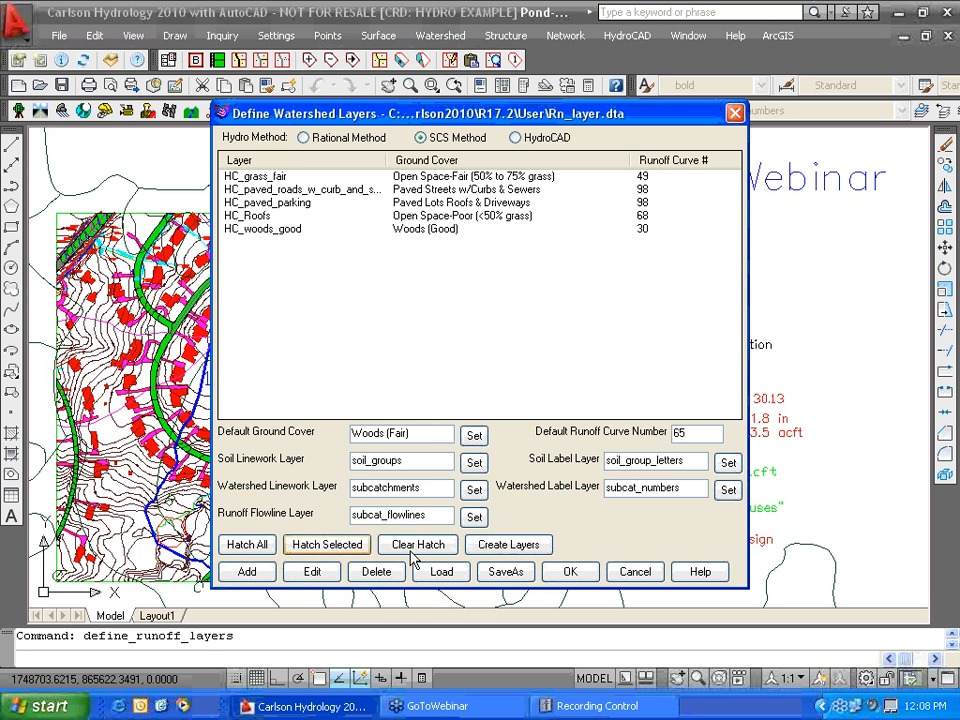
- Clear the old runoff hatching, rehatch all watershed layers, and close the layer dialog
{"action": "left_click", "coordinate": [419, 551]}
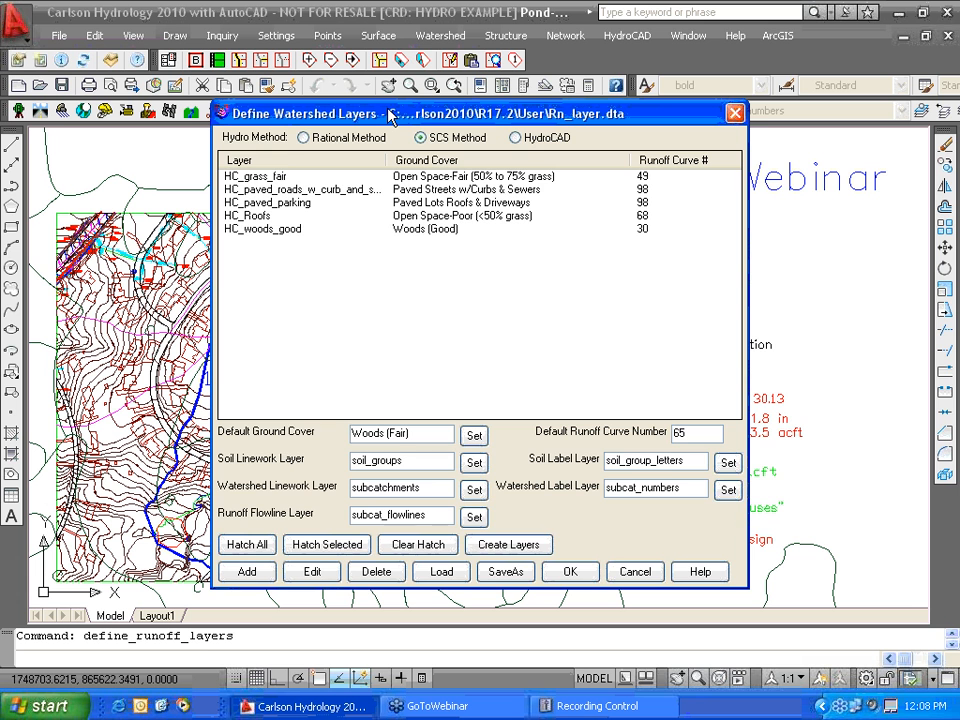
{"action": "left_click_drag", "start_coordinate": [390, 117], "coordinate": [457, 107]}
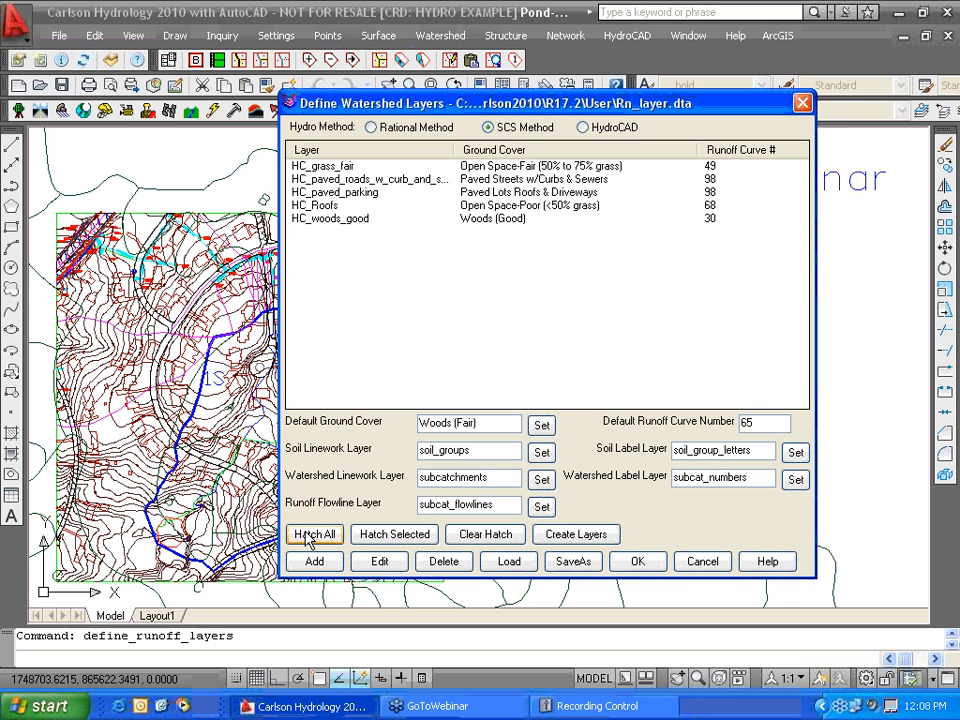
{"action": "left_click", "coordinate": [310, 535]}
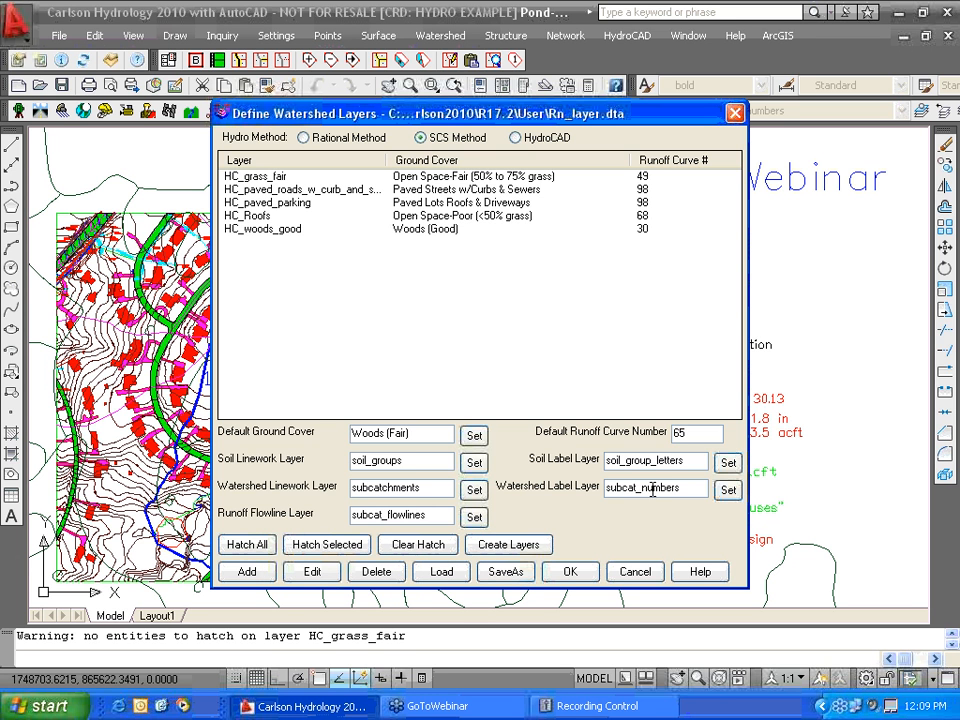
{"action": "left_click", "coordinate": [570, 575]}
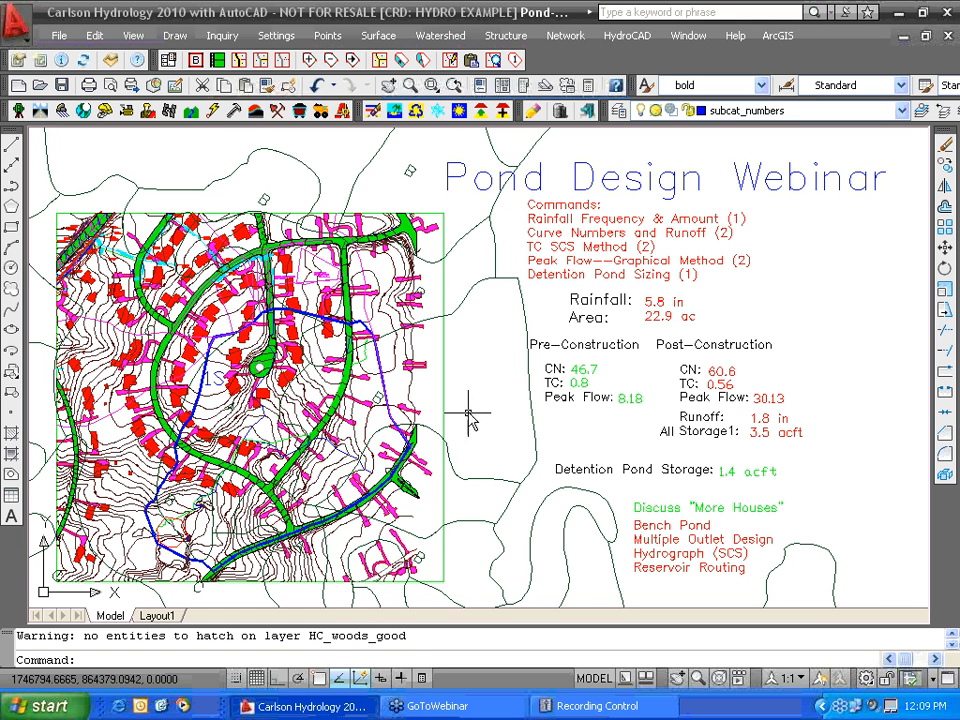
{"action": "middle_click_drag", "start_coordinate": [468, 414], "coordinate": [489, 399]}
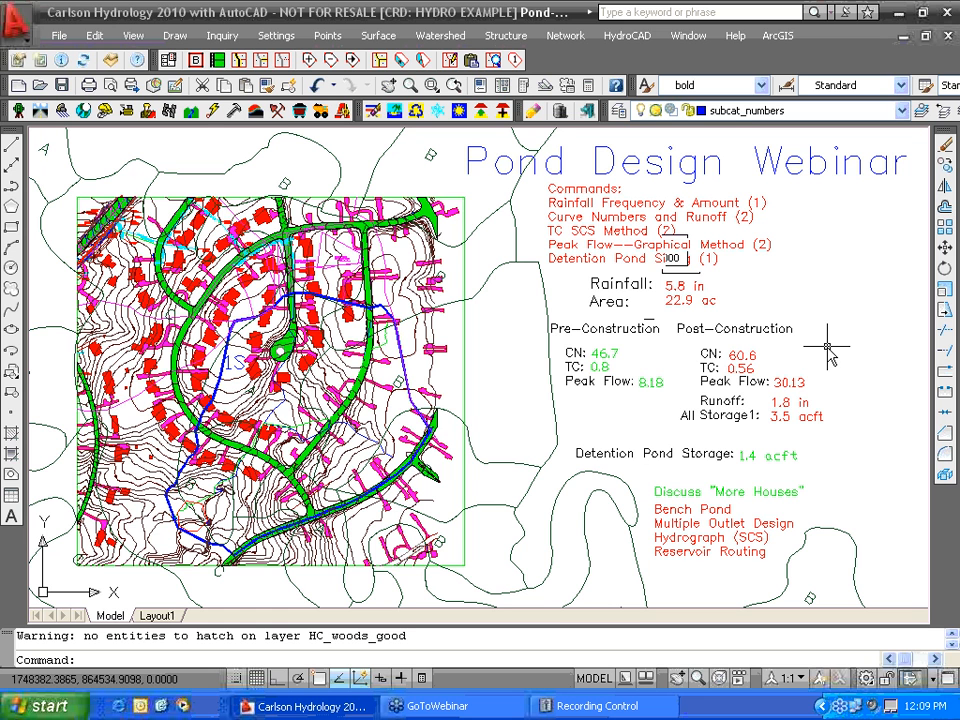
{"action": "mouse_move", "coordinate": [812, 290]}
{"action": "middle_mouse_down"}
{"action": "mouse_move", "coordinate": [820, 296]}
{"action": "mouse_move", "coordinate": [812, 285]}
{"action": "middle_mouse_up"}
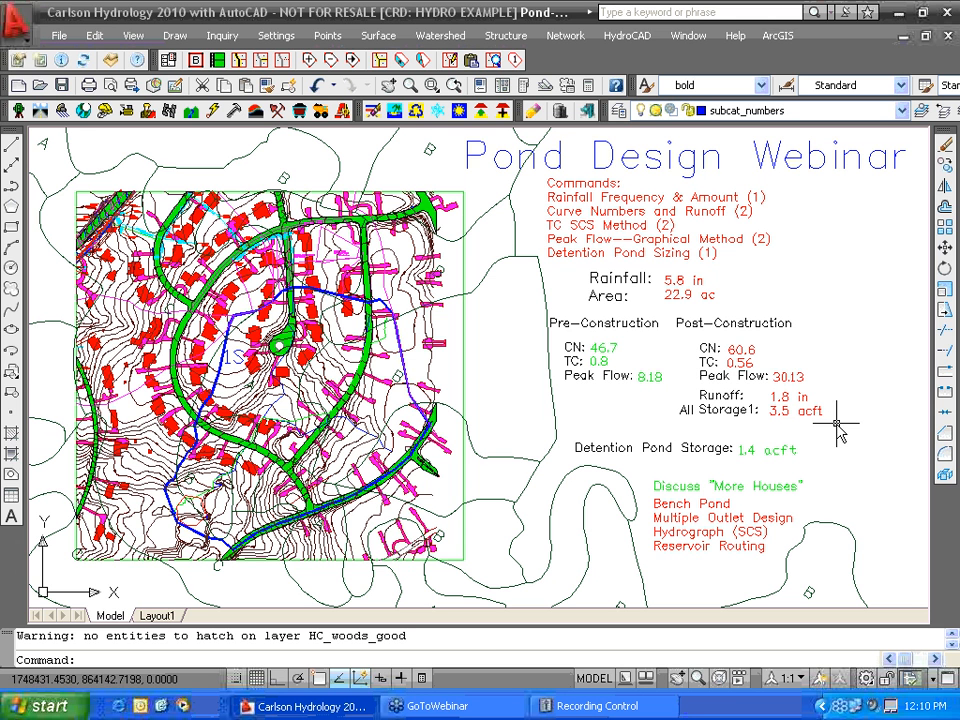
{"action": "left_click", "coordinate": [505, 35]}
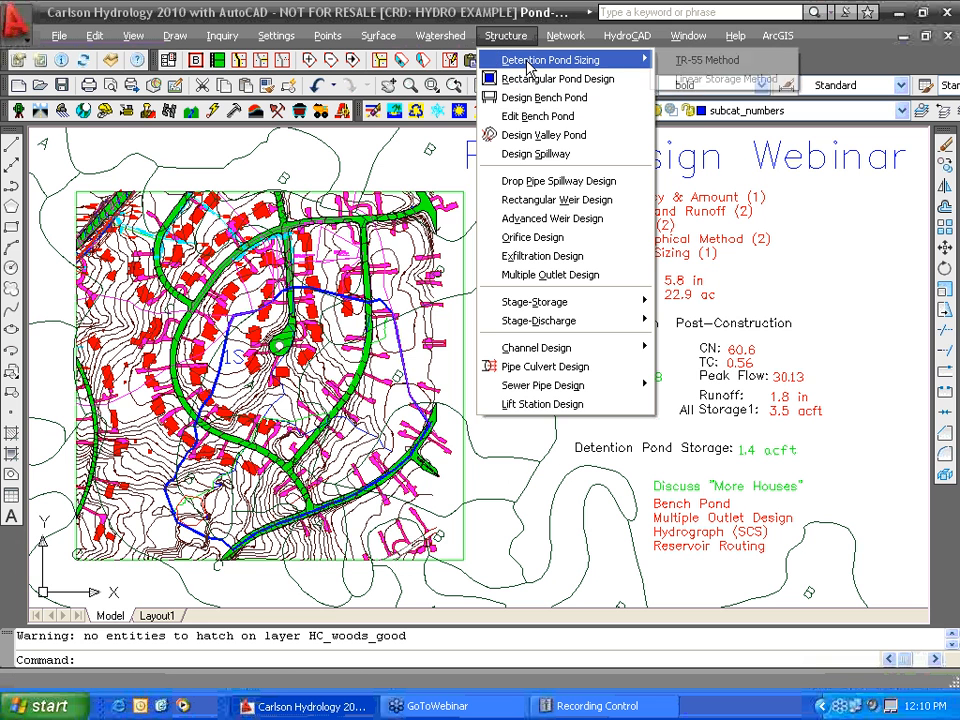
{"action": "mouse_move", "coordinate": [527, 66]}
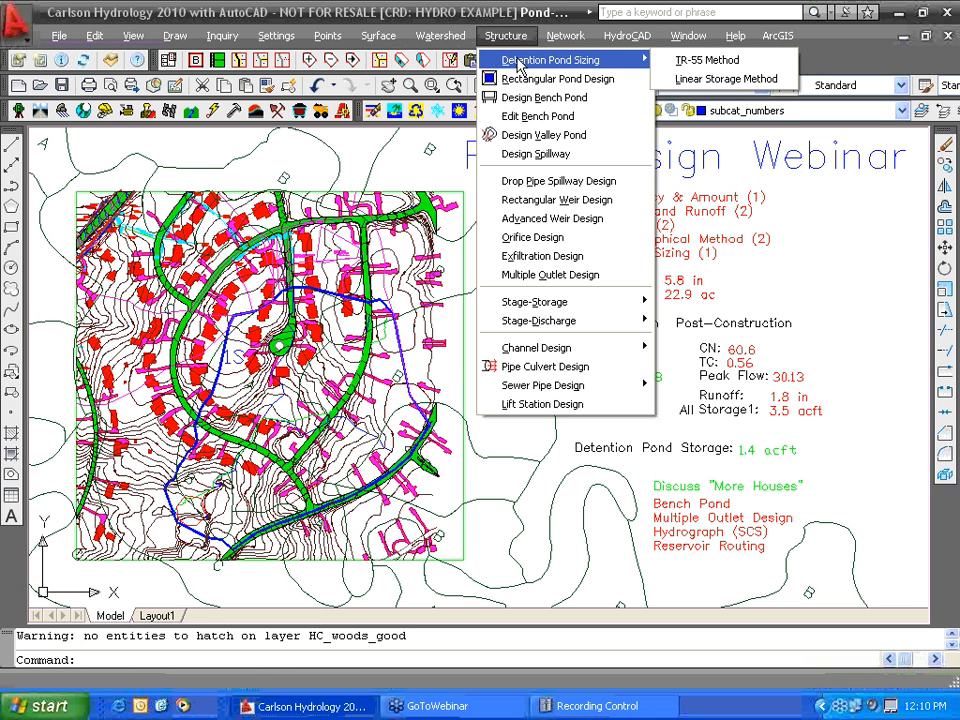
{"action": "mouse_move", "coordinate": [440, 35]}
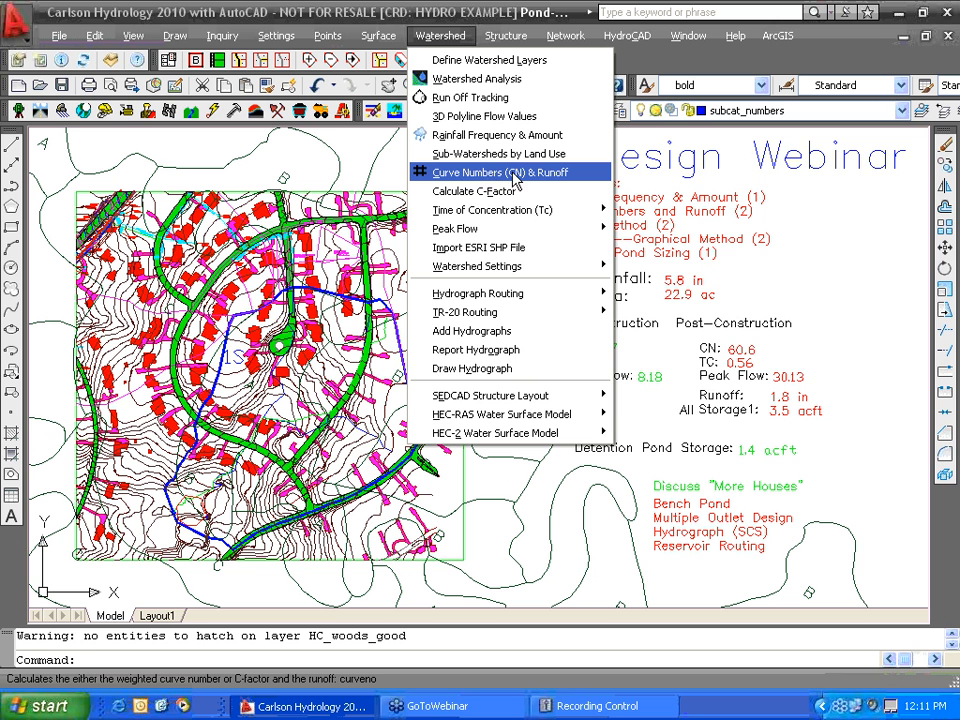
{"action": "left_click", "coordinate": [815, 370]}
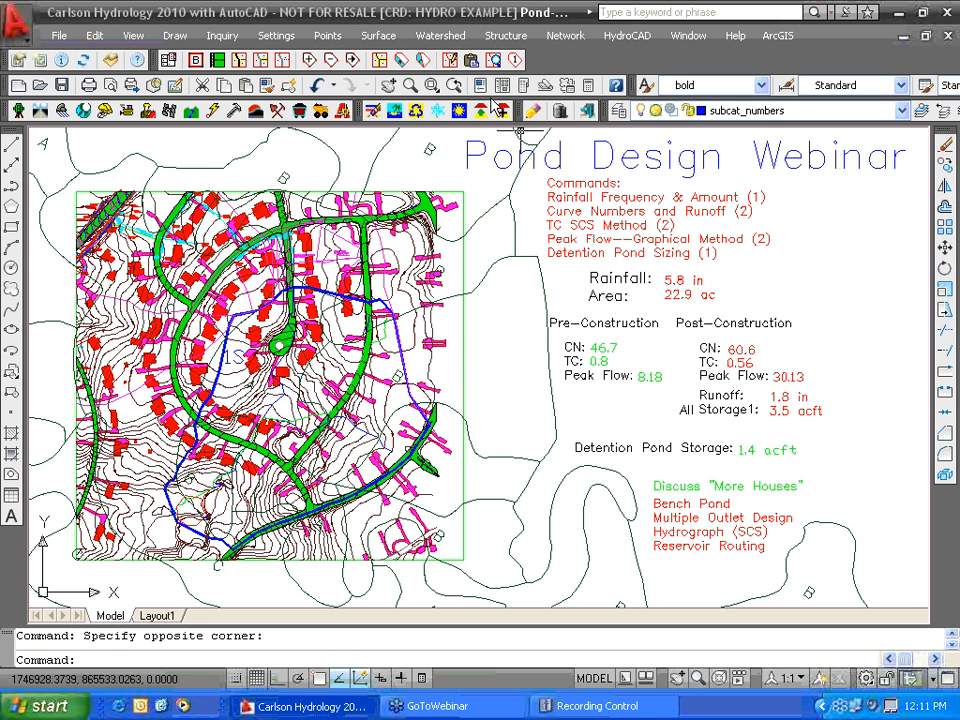
{"action": "left_click", "coordinate": [440, 35]}
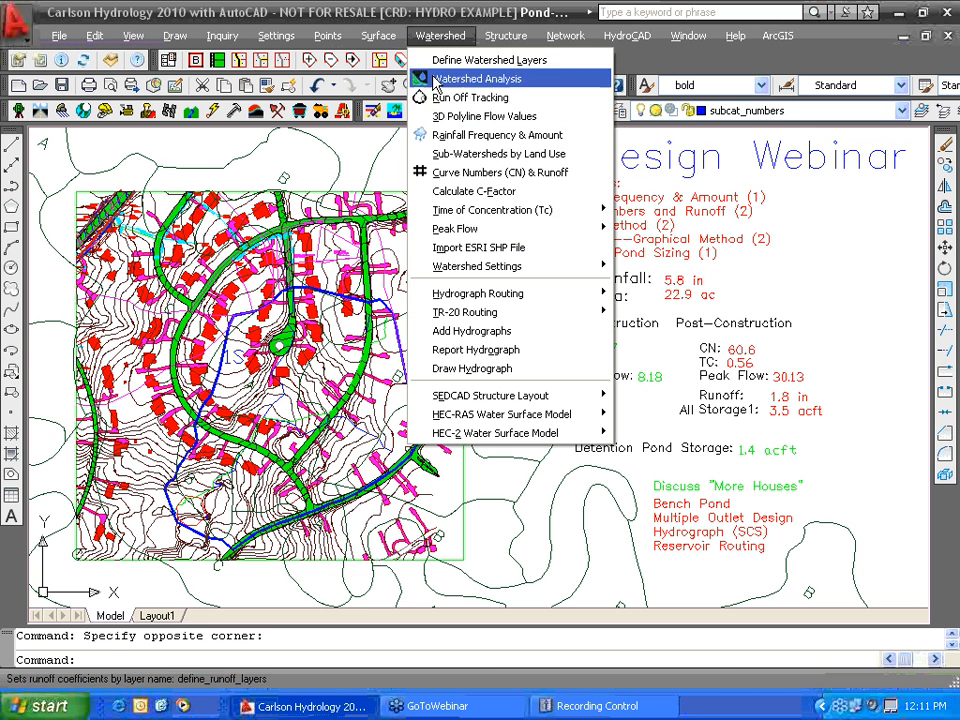
{"action": "left_click", "coordinate": [458, 210]}
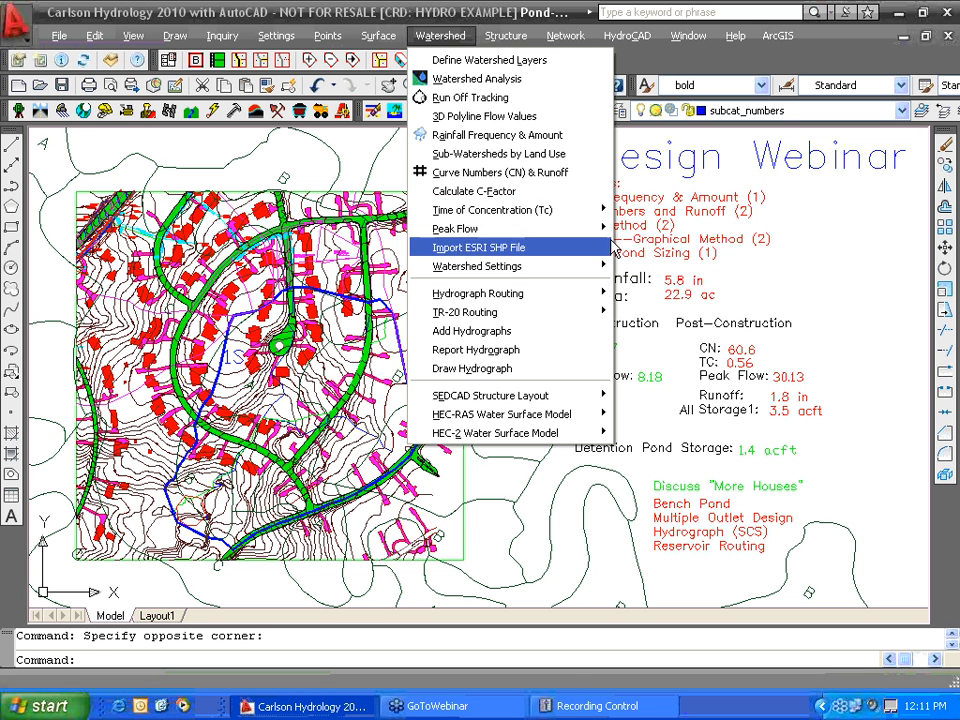
{"action": "mouse_move", "coordinate": [521, 216]}
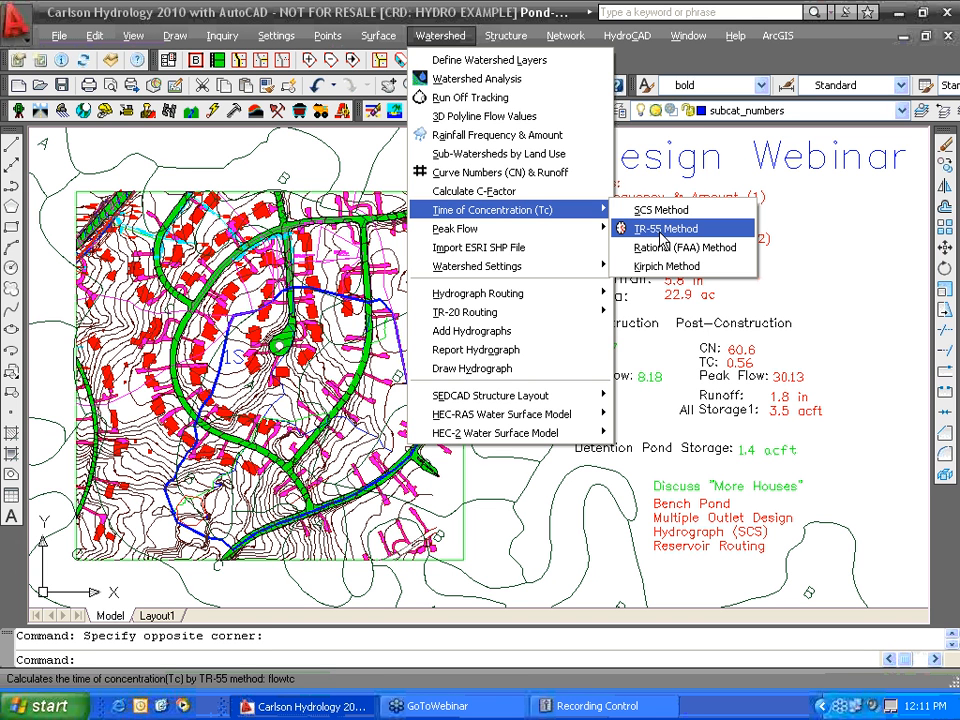
{"action": "left_click", "coordinate": [808, 298]}
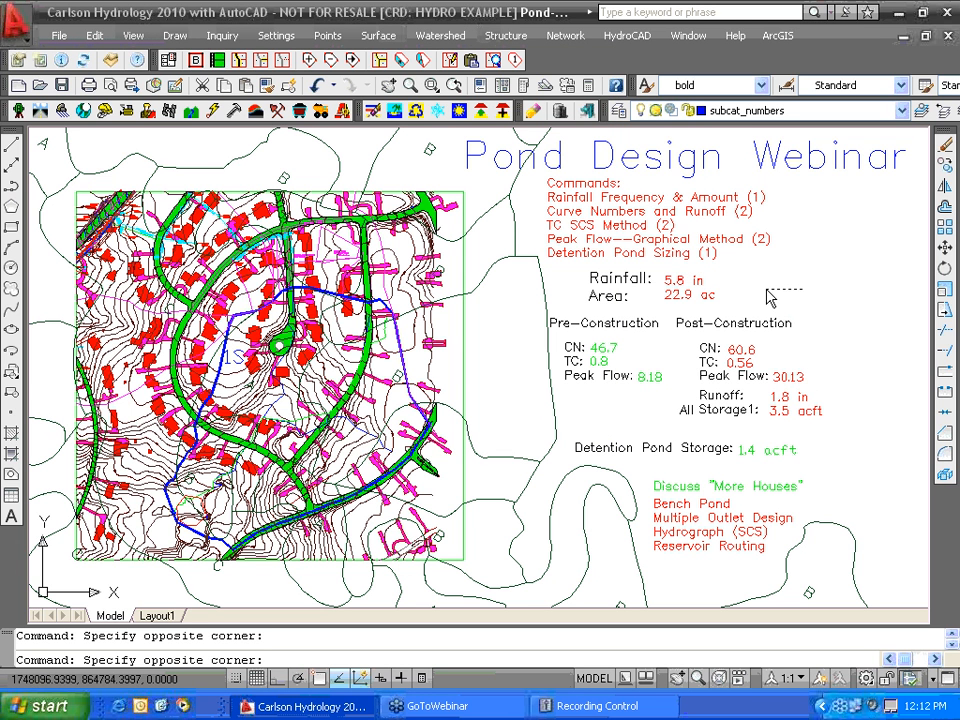
- Review the Detention Pond Sizing options under Structure, then move to the Watershed menu
{"action": "left_click", "coordinate": [767, 290]}
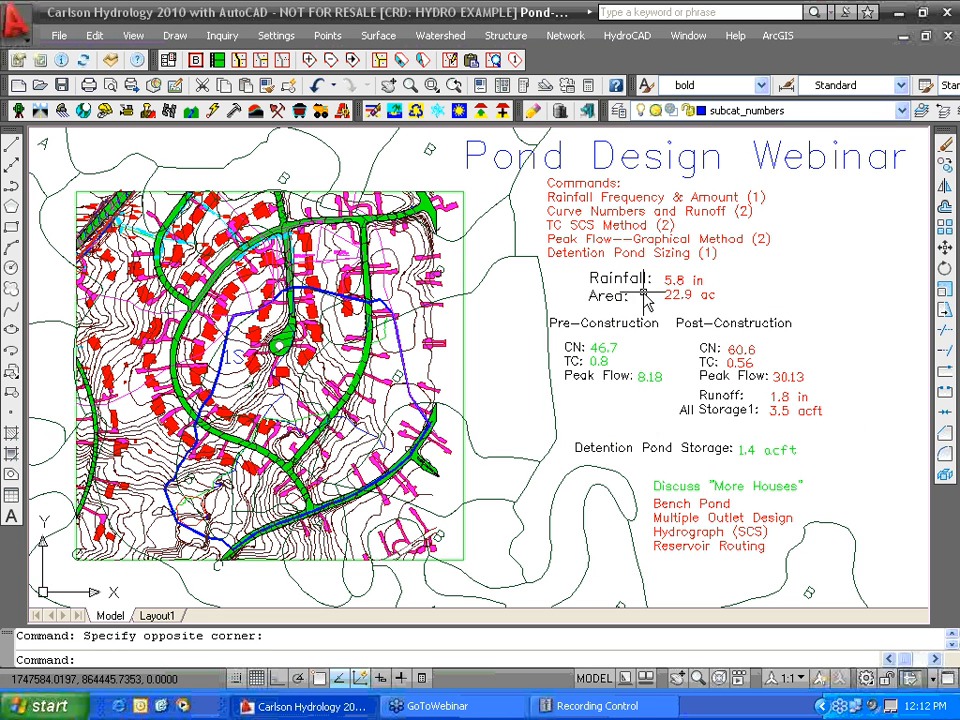
{"action": "left_click", "coordinate": [501, 40]}
{"action": "mouse_move", "coordinate": [503, 62]}
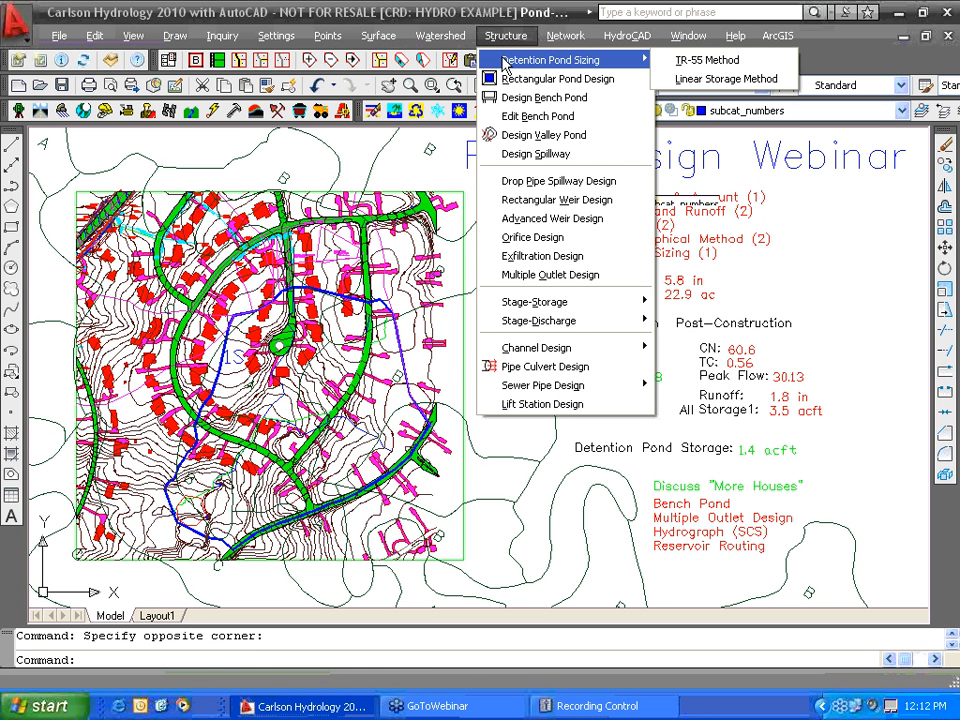
{"action": "mouse_move", "coordinate": [440, 35]}
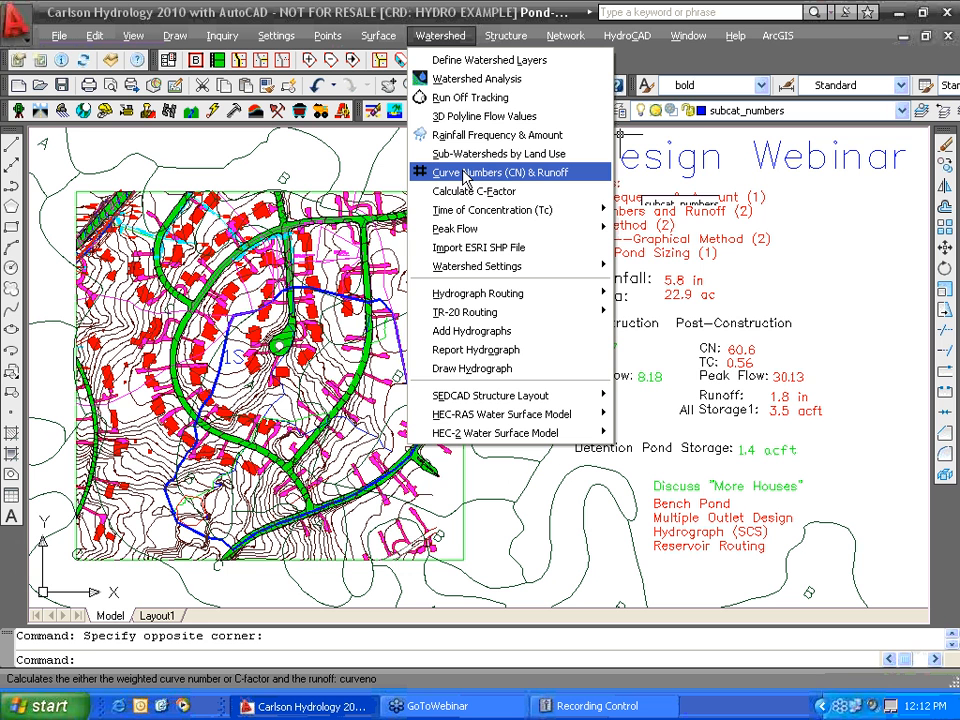
{"action": "mouse_move", "coordinate": [473, 217]}
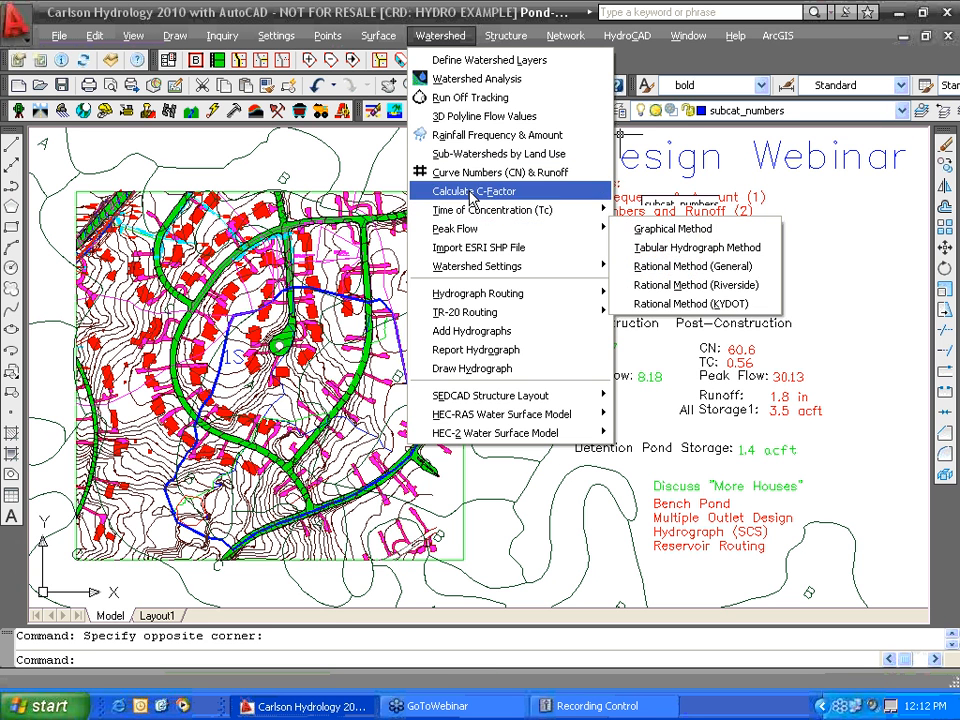
{"action": "mouse_move", "coordinate": [505, 36]}
{"action": "mouse_move", "coordinate": [647, 64]}
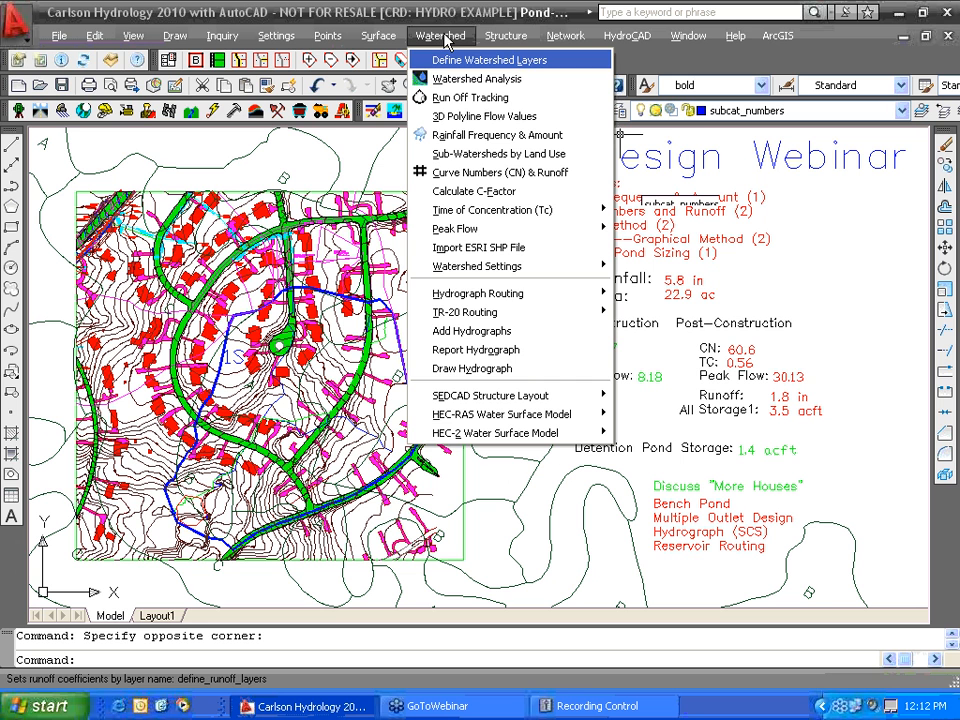
{"action": "mouse_move", "coordinate": [465, 295]}
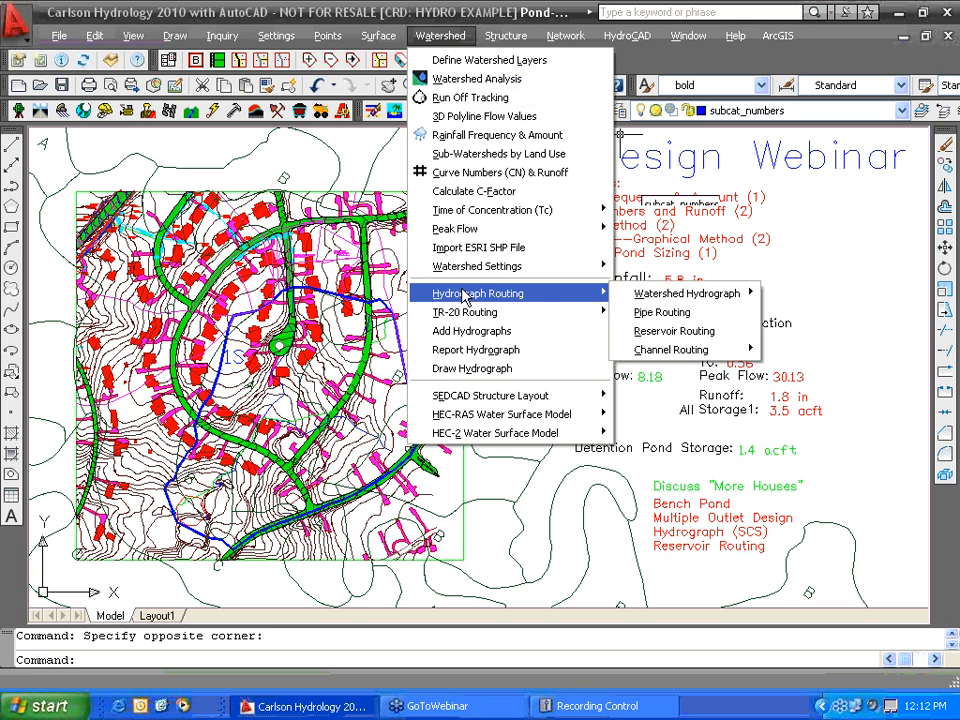
{"action": "mouse_move", "coordinate": [633, 297]}
{"action": "left_click", "coordinate": [887, 439]}
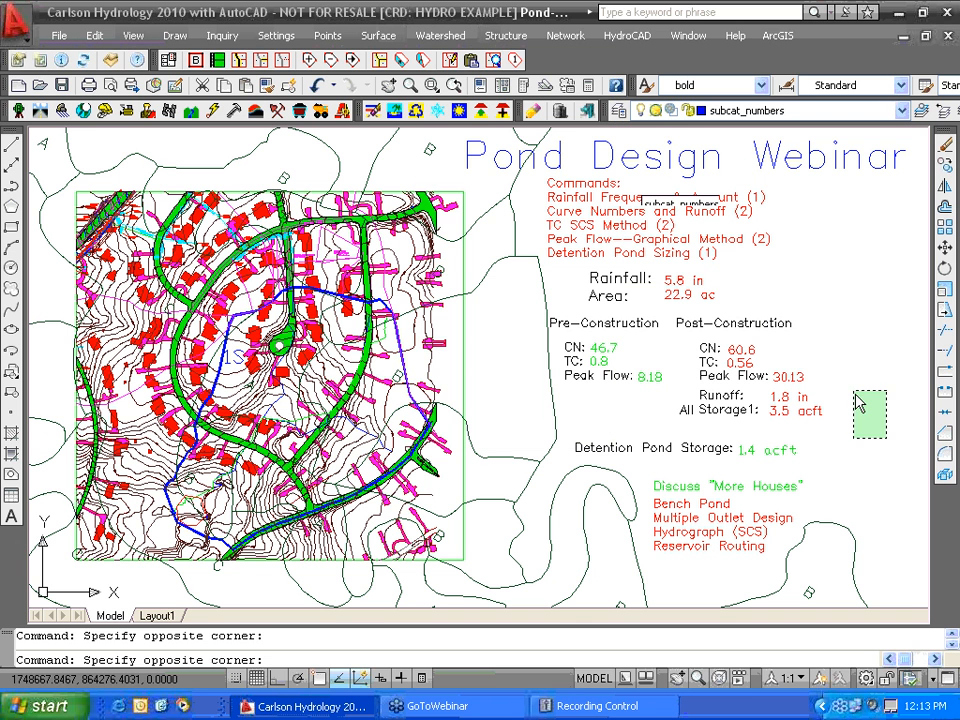
{"action": "left_click", "coordinate": [857, 388]}
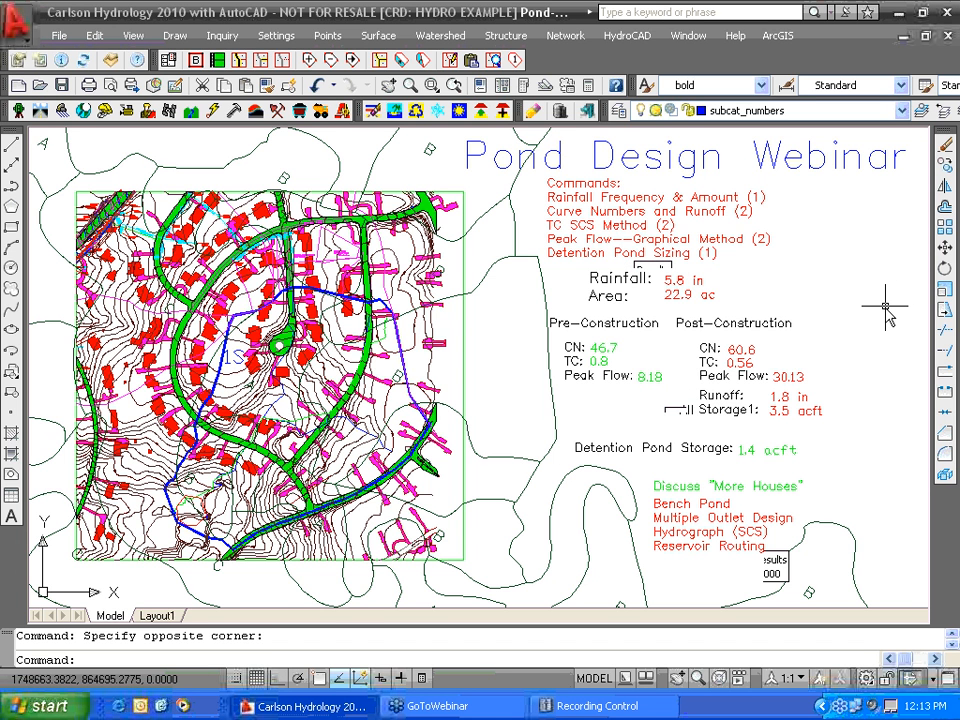
{"action": "middle_click_drag", "start_coordinate": [885, 307], "coordinate": [884, 313]}
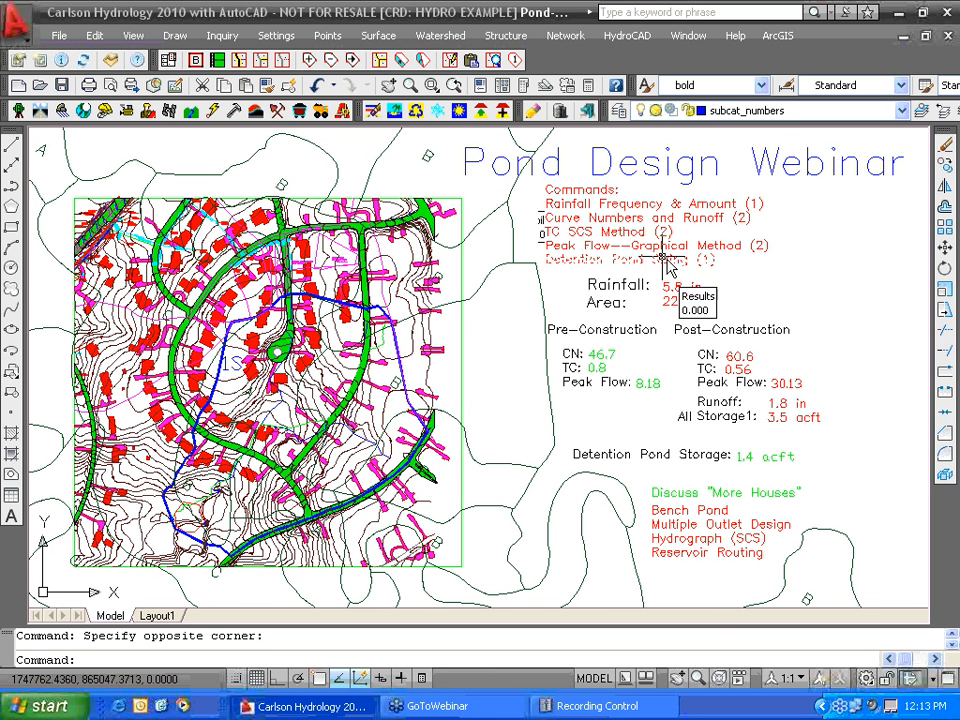
{"action": "left_click", "coordinate": [419, 40]}
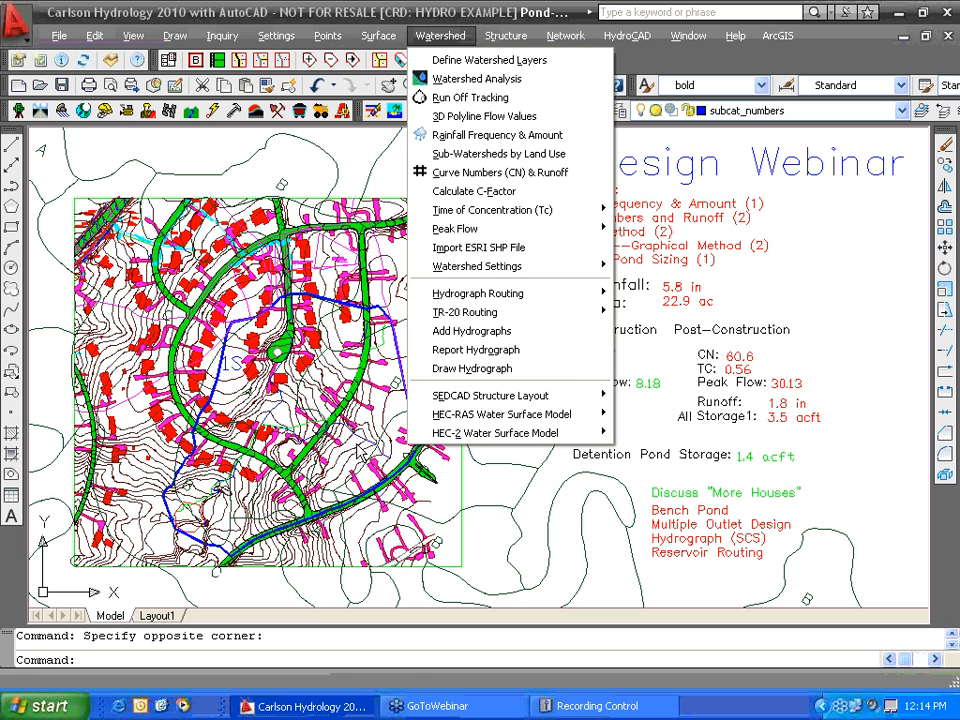
- Zoom in and select the dashed 80-CHANNEL flow path to inspect it
{"action": "left_click", "coordinate": [859, 484]}
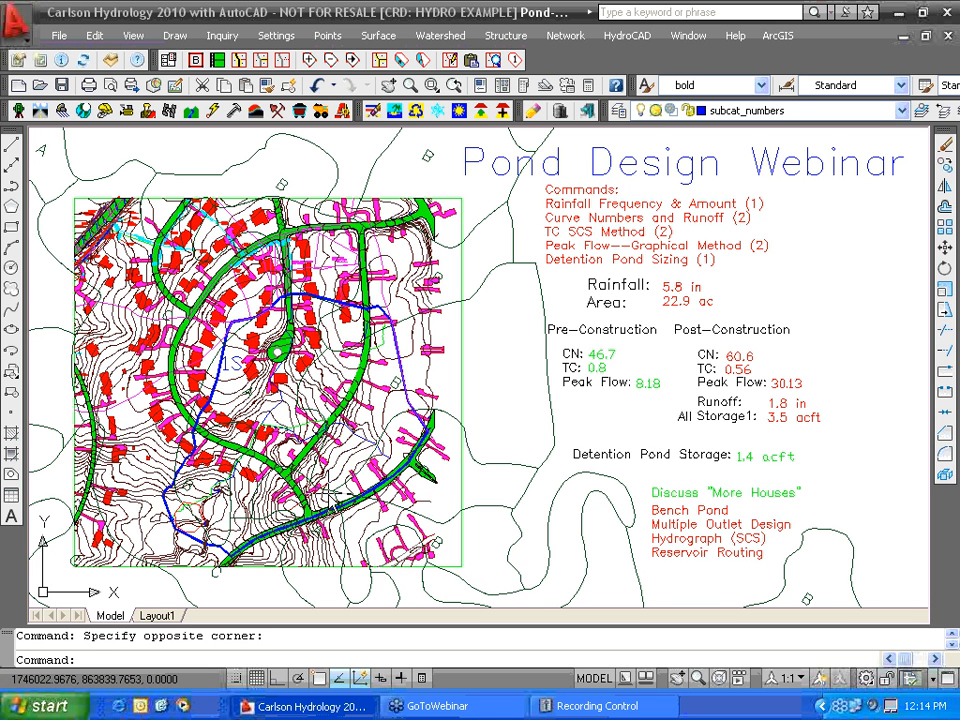
{"action": "scroll", "coordinate": [328, 493], "scroll_direction": "up", "scroll_amount": 5}
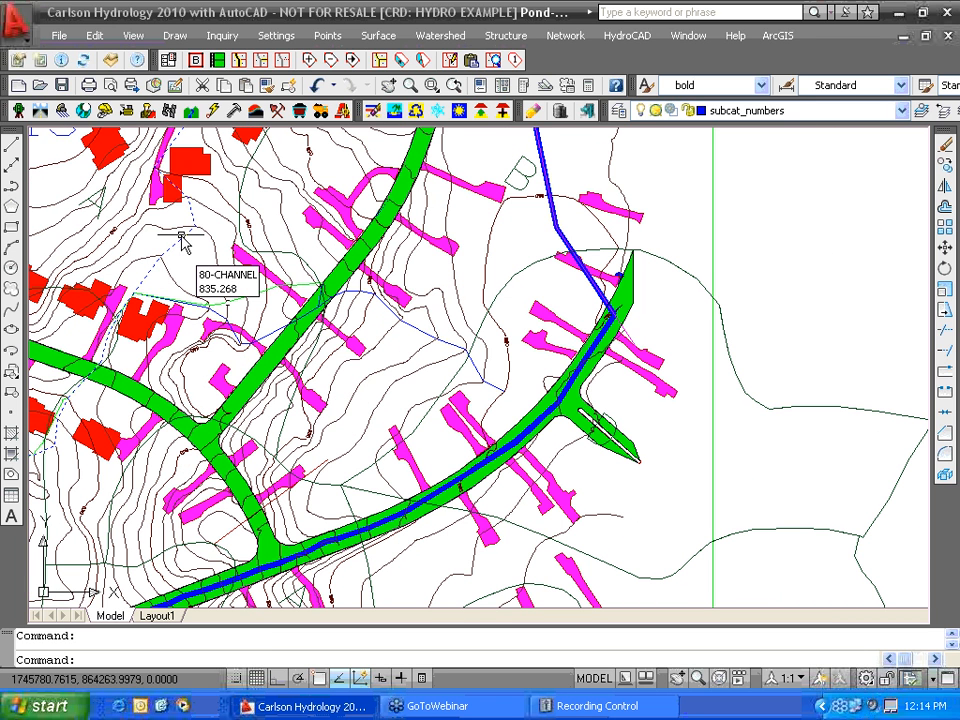
{"action": "left_click", "coordinate": [181, 237]}
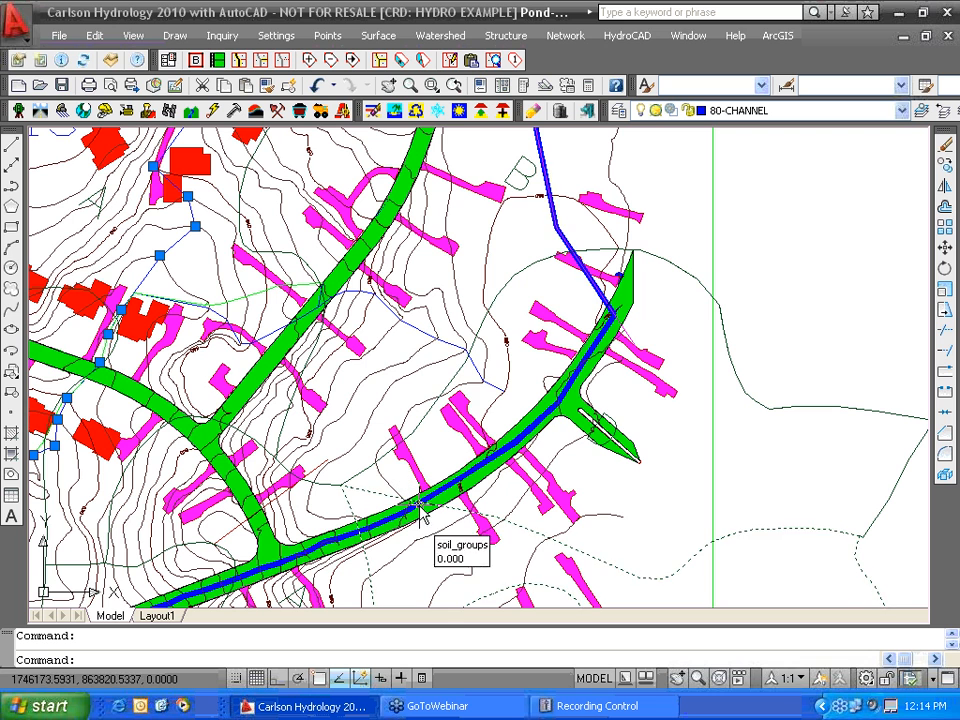
- Clear the 80-CHANNEL selection, zoom back out to the full site plan, and reopen Watershed
{"action": "scroll", "coordinate": [422, 352], "scroll_direction": "down", "scroll_amount": 1}
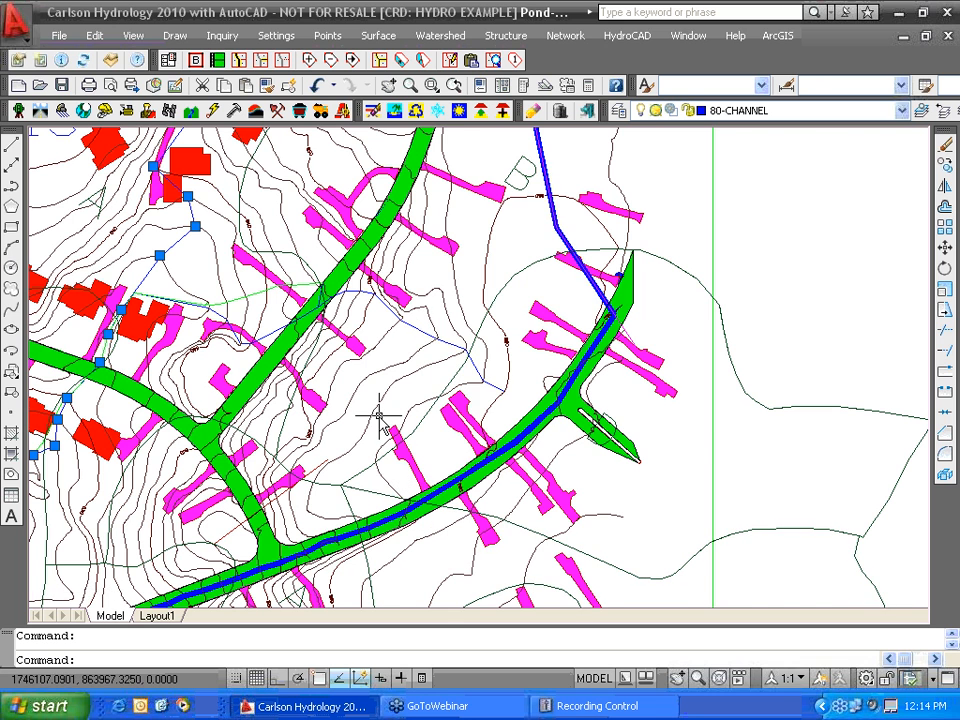
{"action": "scroll", "coordinate": [379, 416], "scroll_direction": "down", "scroll_amount": 2}
{"action": "scroll", "coordinate": [379, 416], "scroll_direction": "down", "scroll_amount": 2}
{"action": "key", "text": "Escape"}
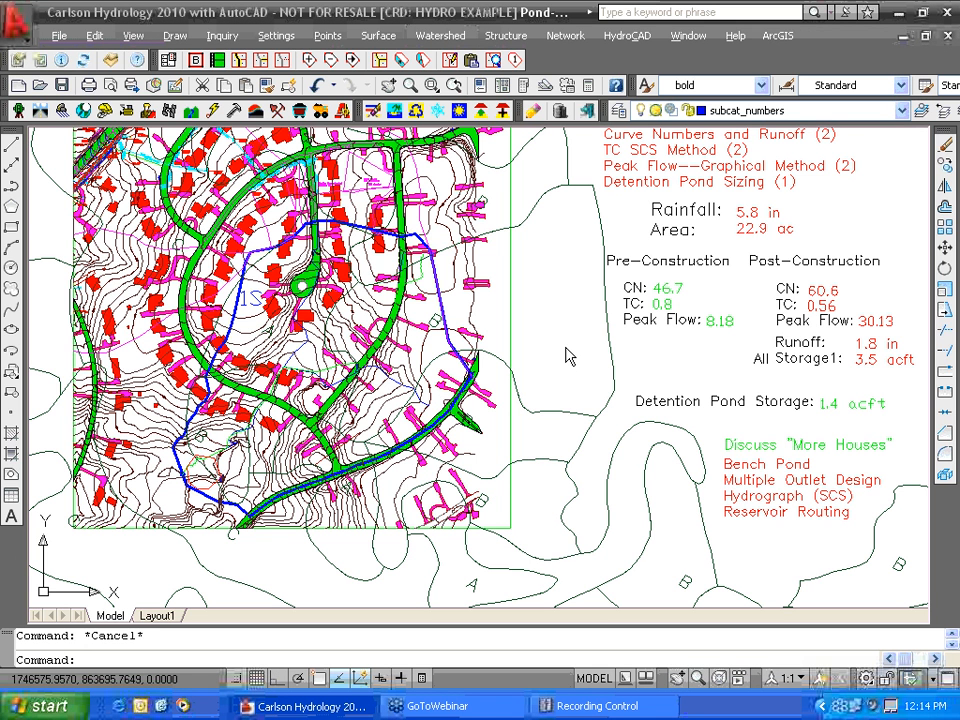
{"action": "mouse_move", "coordinate": [566, 357]}
{"action": "middle_mouse_down"}
{"action": "mouse_move", "coordinate": [520, 412]}
{"action": "mouse_move", "coordinate": [526, 392]}
{"action": "middle_mouse_up"}
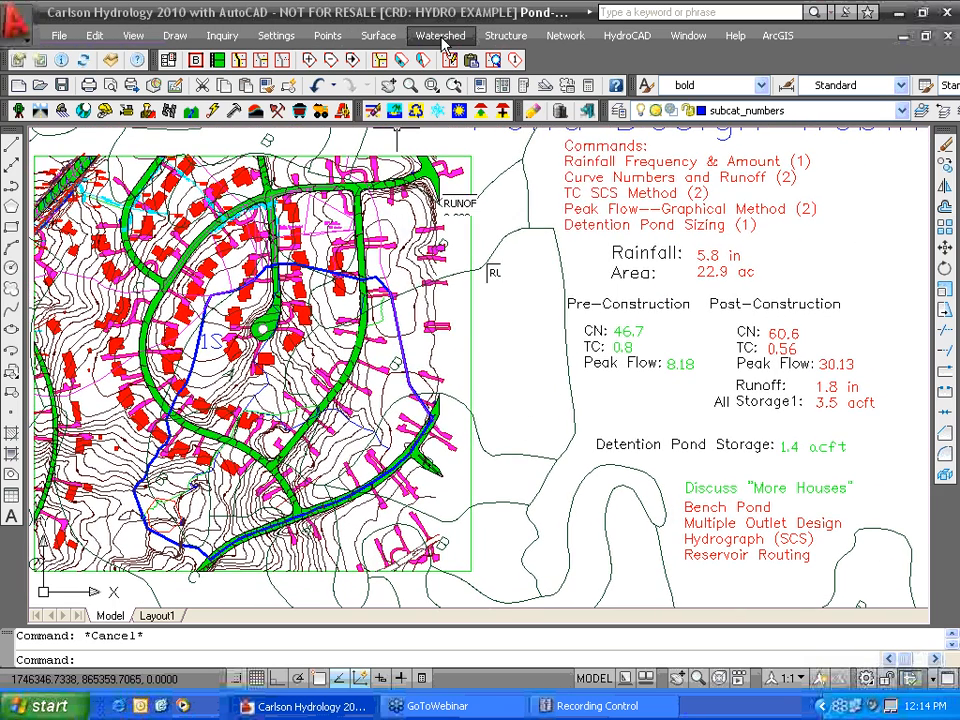
{"action": "left_click", "coordinate": [443, 38]}
- Look up the KY 100-year 24-hour rainfall on the map and accept 5.76 inches
{"action": "left_click", "coordinate": [442, 133]}
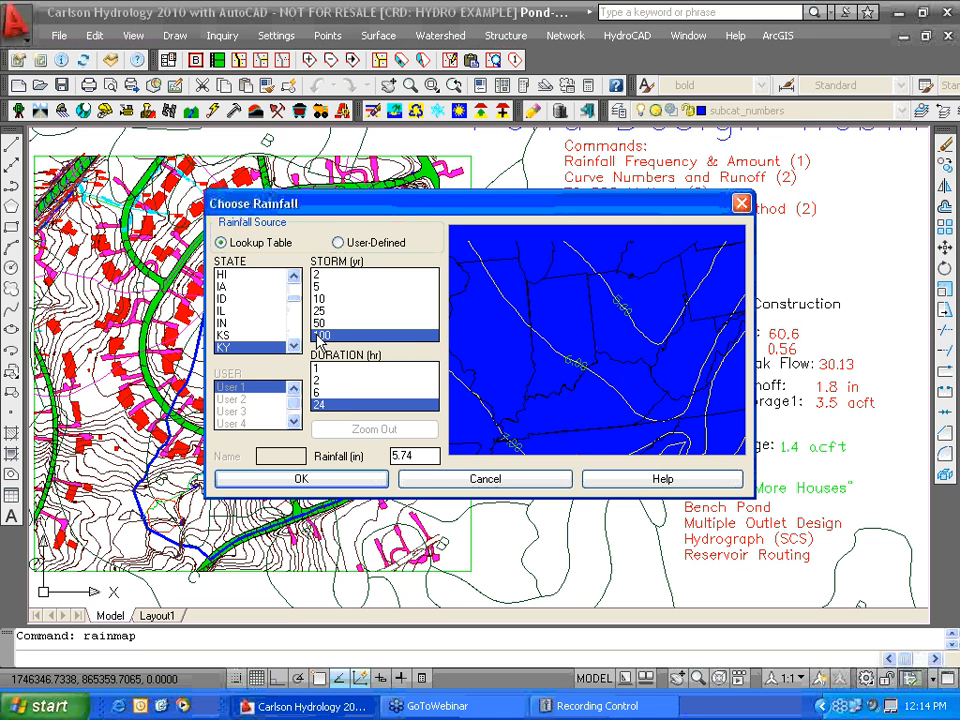
{"action": "left_click", "coordinate": [623, 370]}
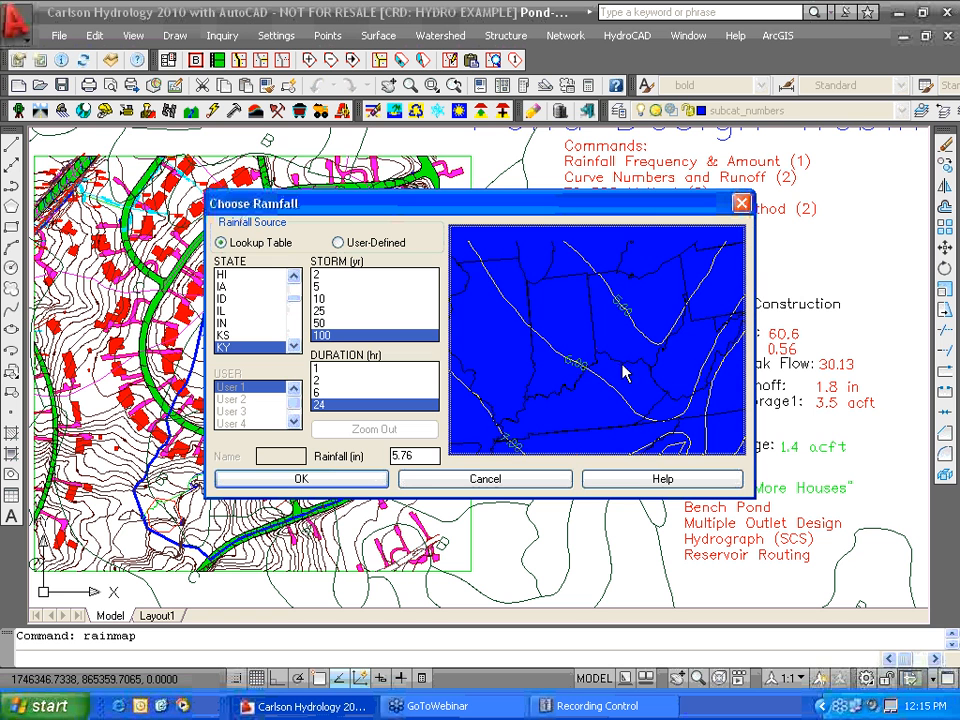
{"action": "left_click", "coordinate": [362, 482]}
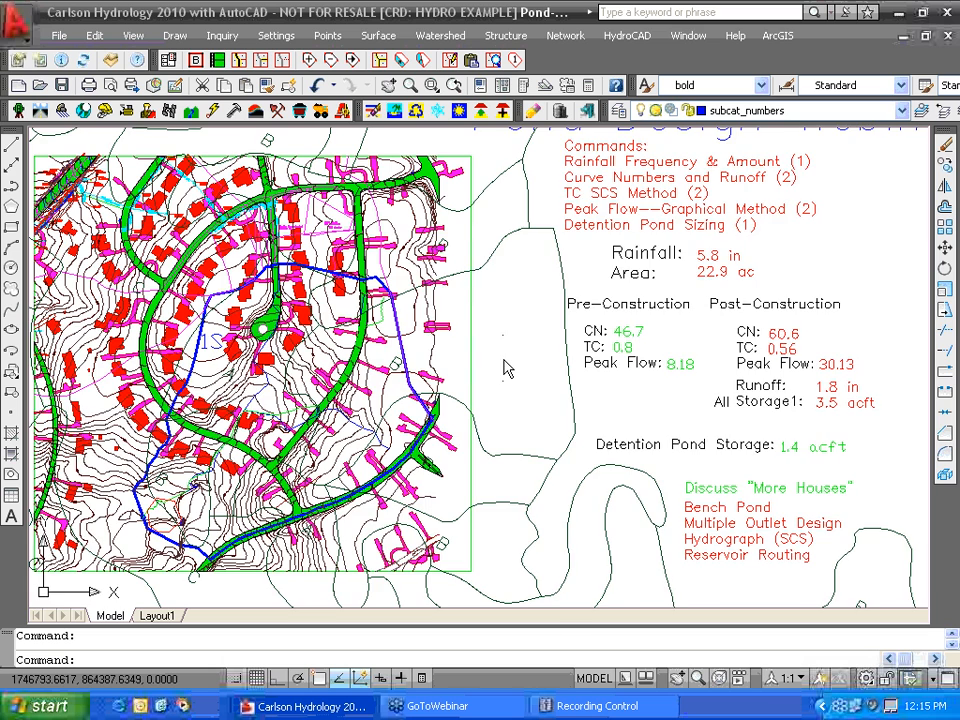
- Pan the site plan, browse the Network, Watershed and Structure menus, then reopen Watershed
{"action": "middle_click_drag", "start_coordinate": [508, 366], "coordinate": [540, 370]}
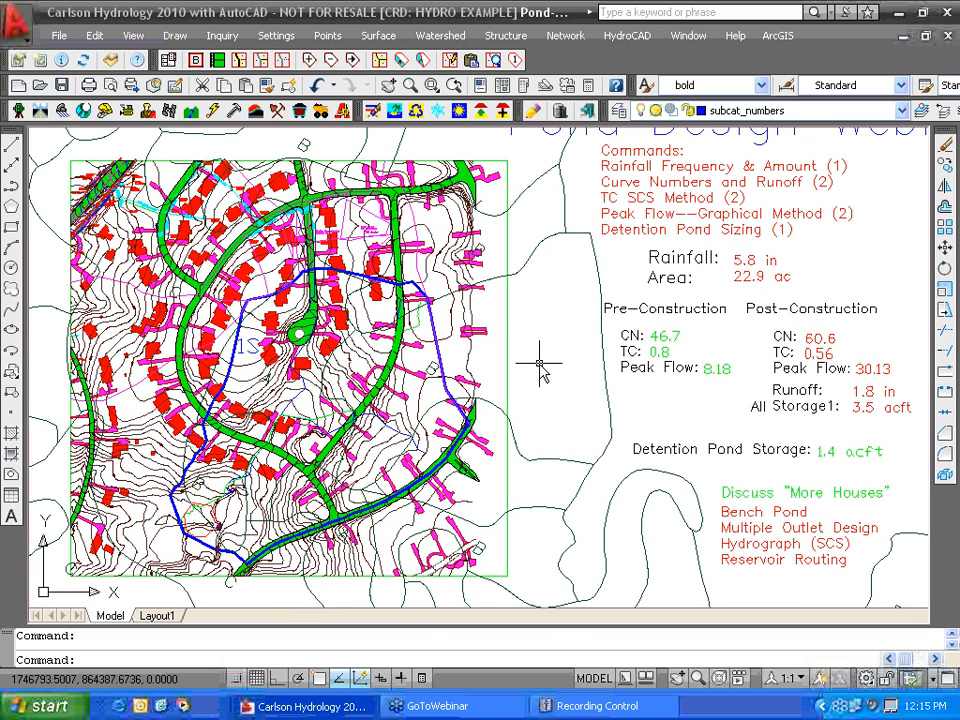
{"action": "scroll", "coordinate": [606, 205], "scroll_direction": "up", "scroll_amount": 2}
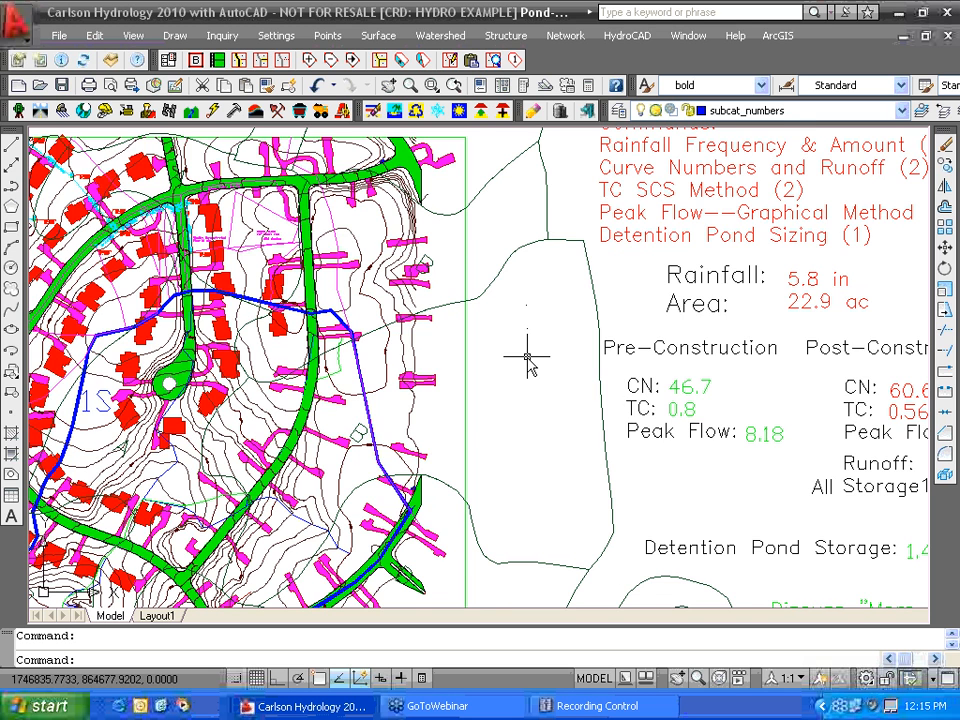
{"action": "scroll", "coordinate": [527, 362], "scroll_direction": "down", "scroll_amount": 3}
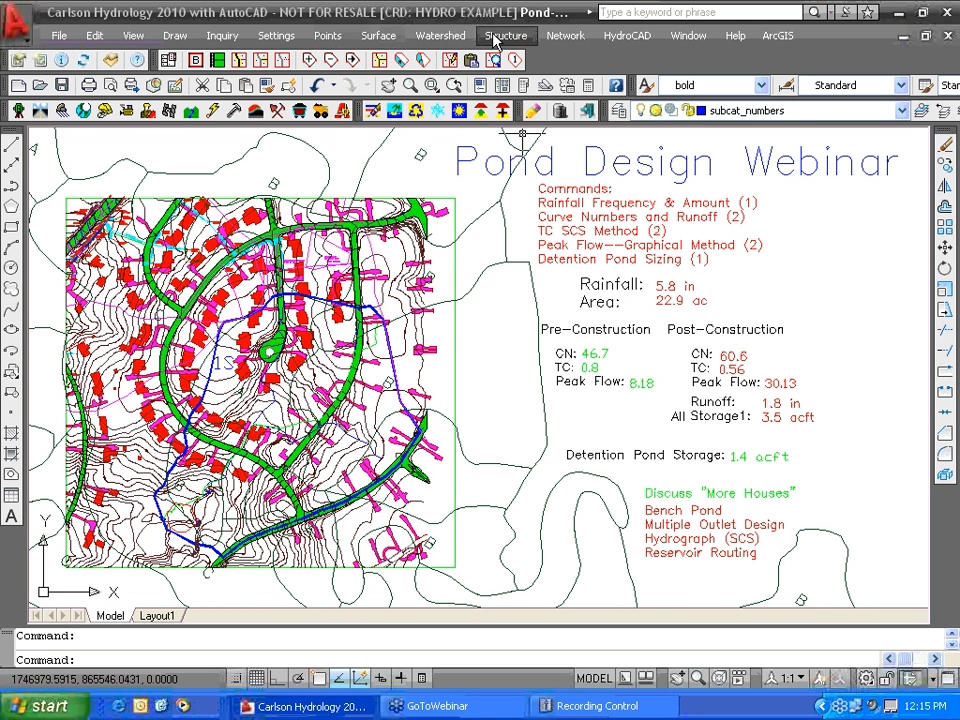
{"action": "left_click", "coordinate": [556, 40]}
{"action": "mouse_move", "coordinate": [622, 38]}
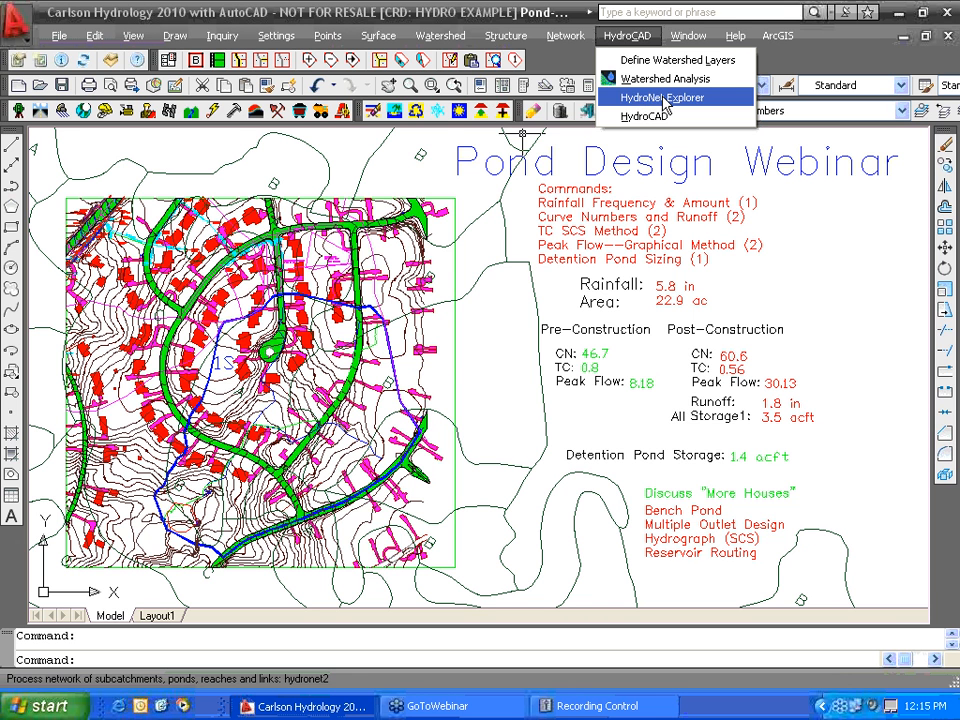
{"action": "mouse_move", "coordinate": [446, 36]}
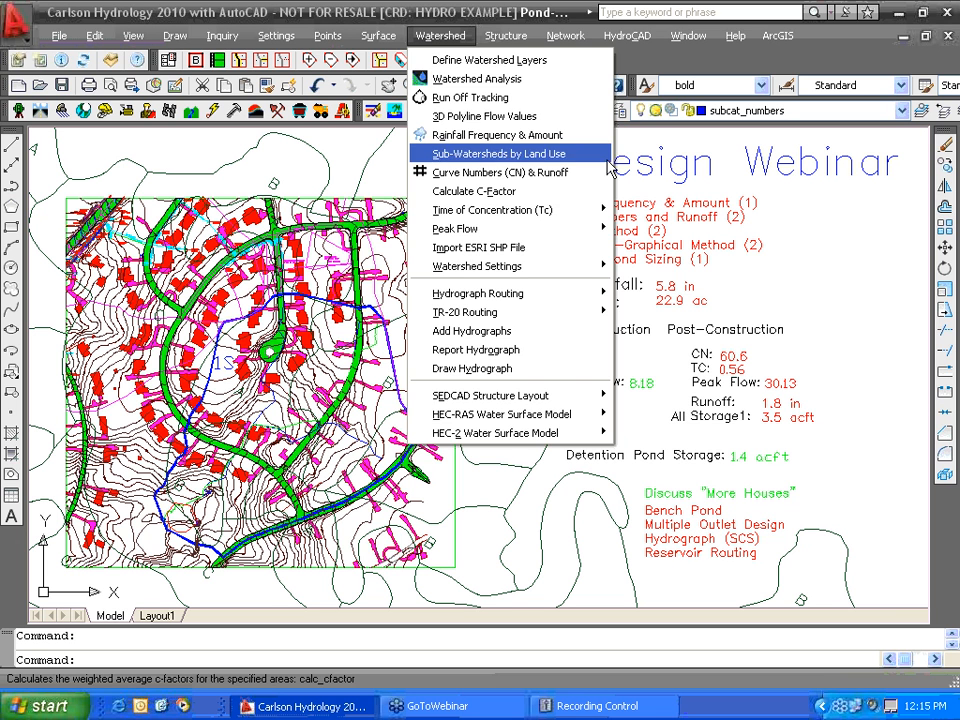
{"action": "mouse_move", "coordinate": [503, 36]}
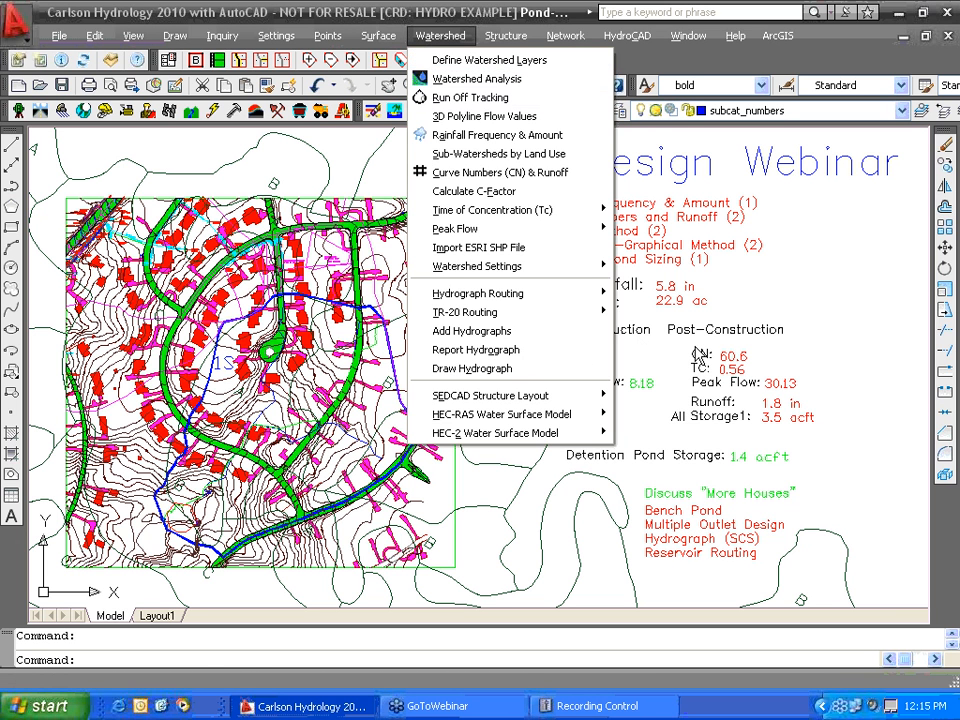
{"action": "left_click", "coordinate": [843, 326]}
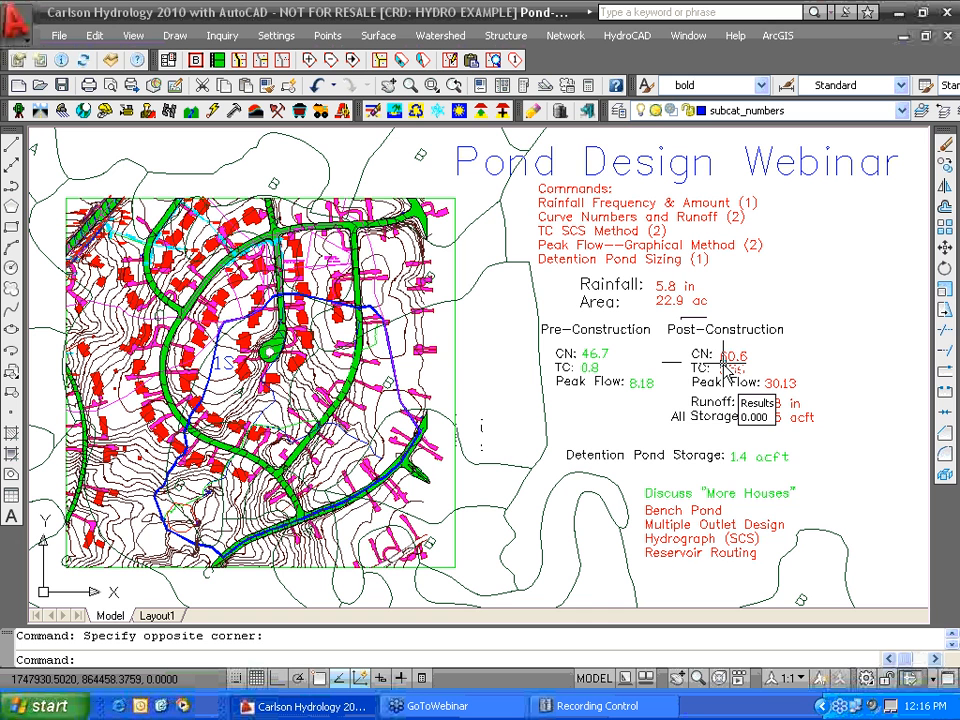
{"action": "left_click", "coordinate": [438, 38]}
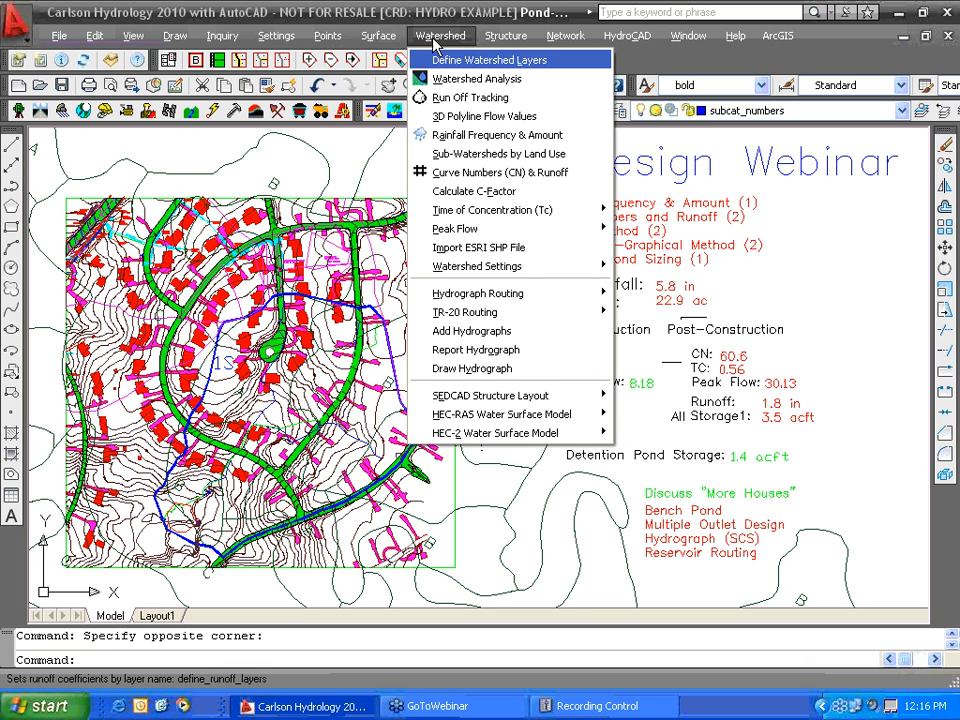
- Isolate the soil-group letters, soil boundaries and blue subcatchment outline layers
{"action": "mouse_move", "coordinate": [133, 36]}
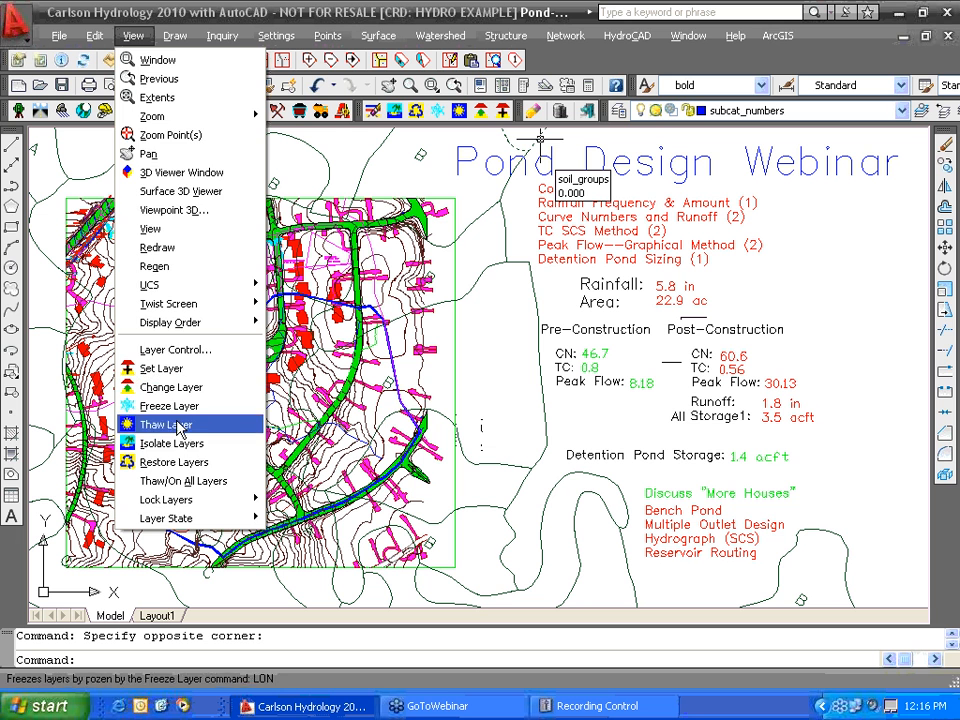
{"action": "left_click", "coordinate": [160, 443]}
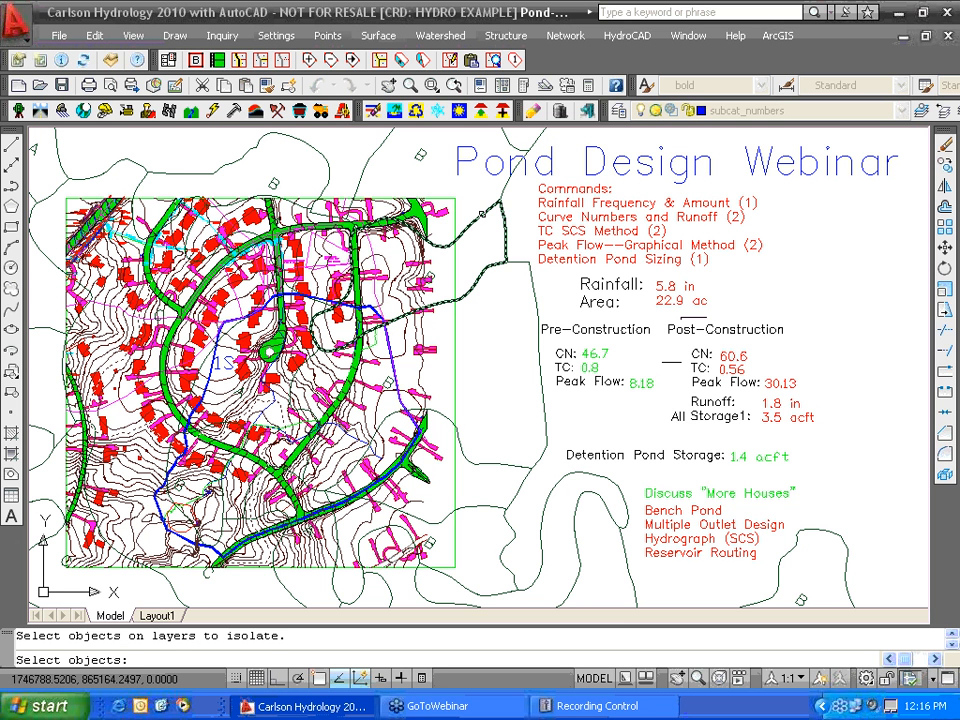
{"action": "left_click", "coordinate": [418, 160]}
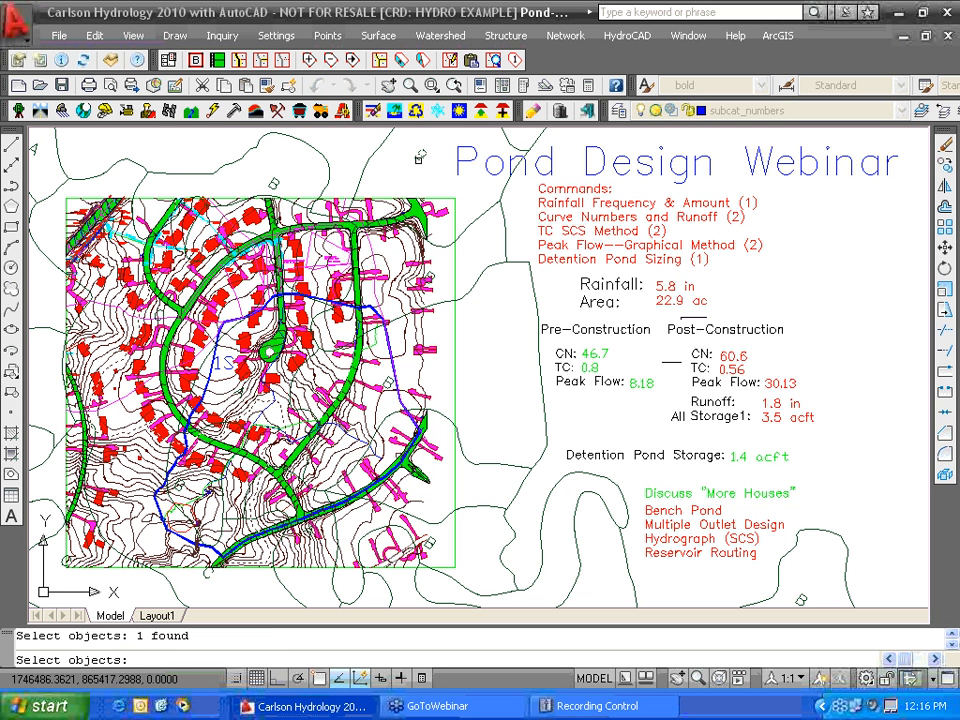
{"action": "left_click", "coordinate": [367, 160]}
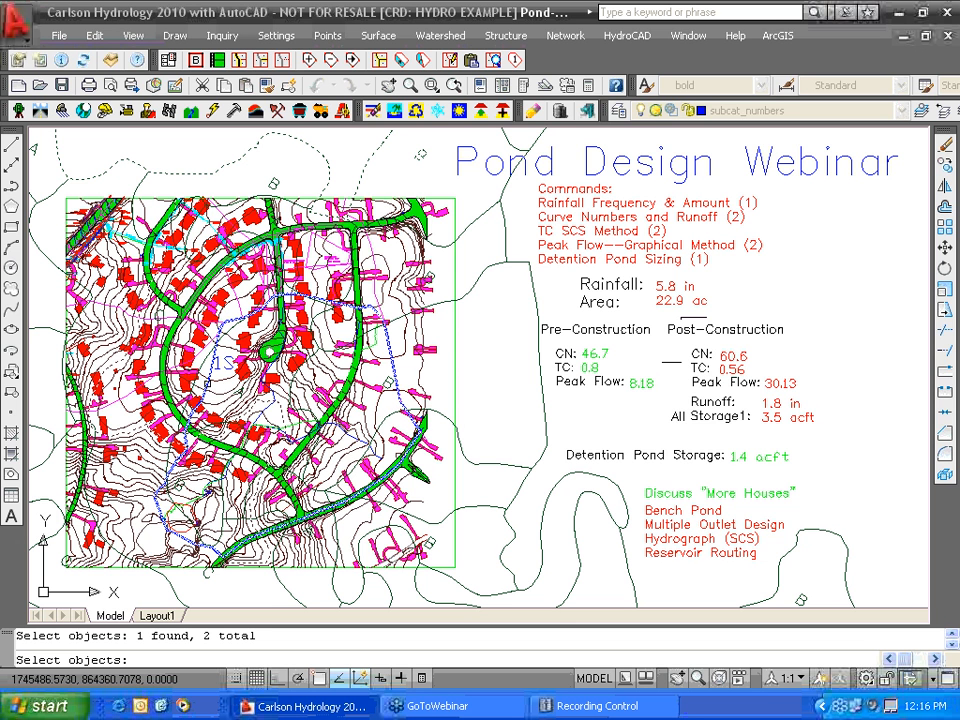
{"action": "left_click", "coordinate": [208, 383]}
{"action": "key", "text": "Return"}
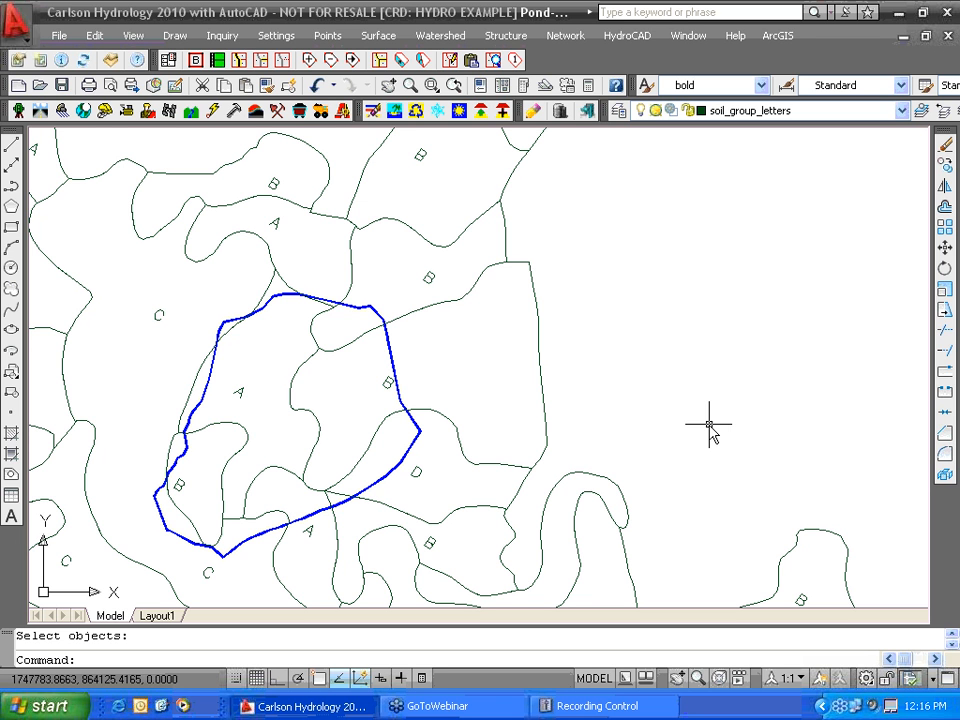
{"action": "left_click", "coordinate": [432, 38]}
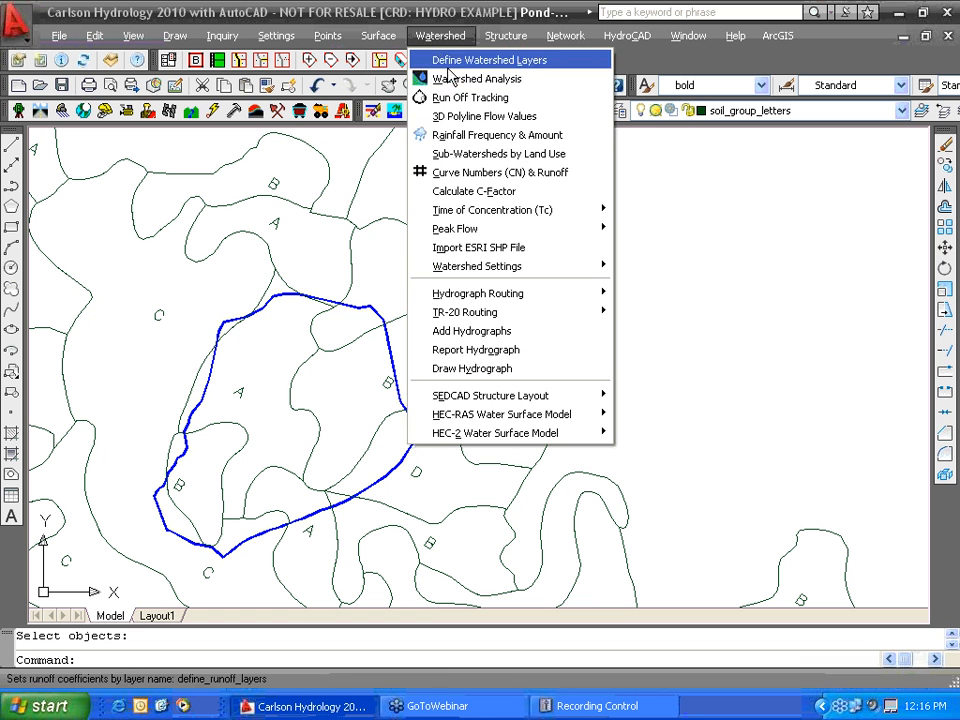
- Start a cleared curve number calculation in acres and add Woods (Good), soil A, CN 30
{"action": "left_click", "coordinate": [495, 173]}
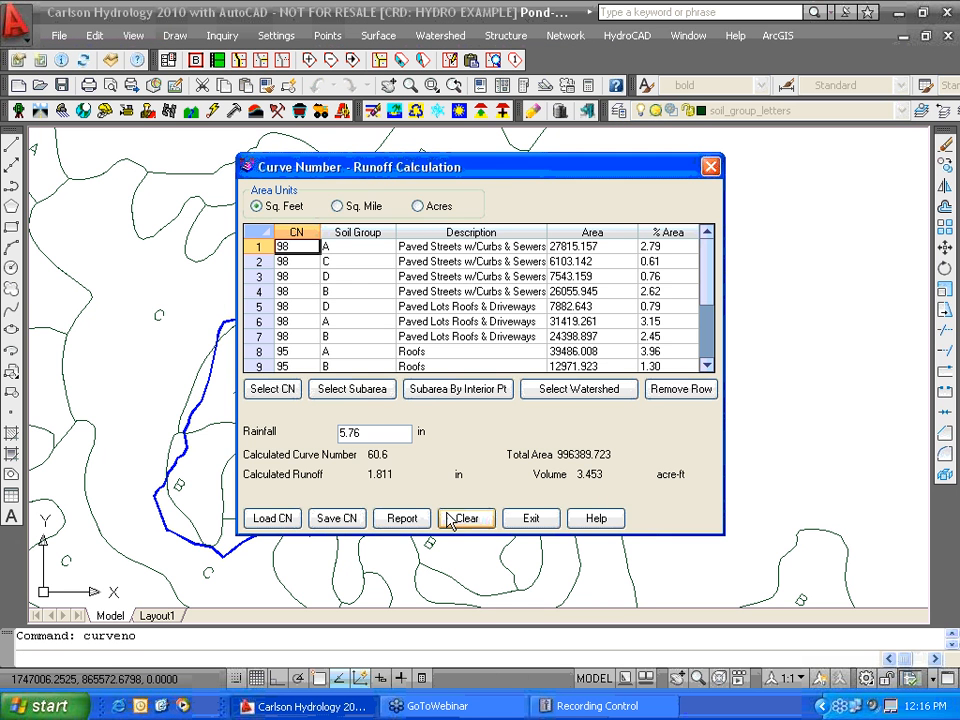
{"action": "left_click", "coordinate": [470, 520]}
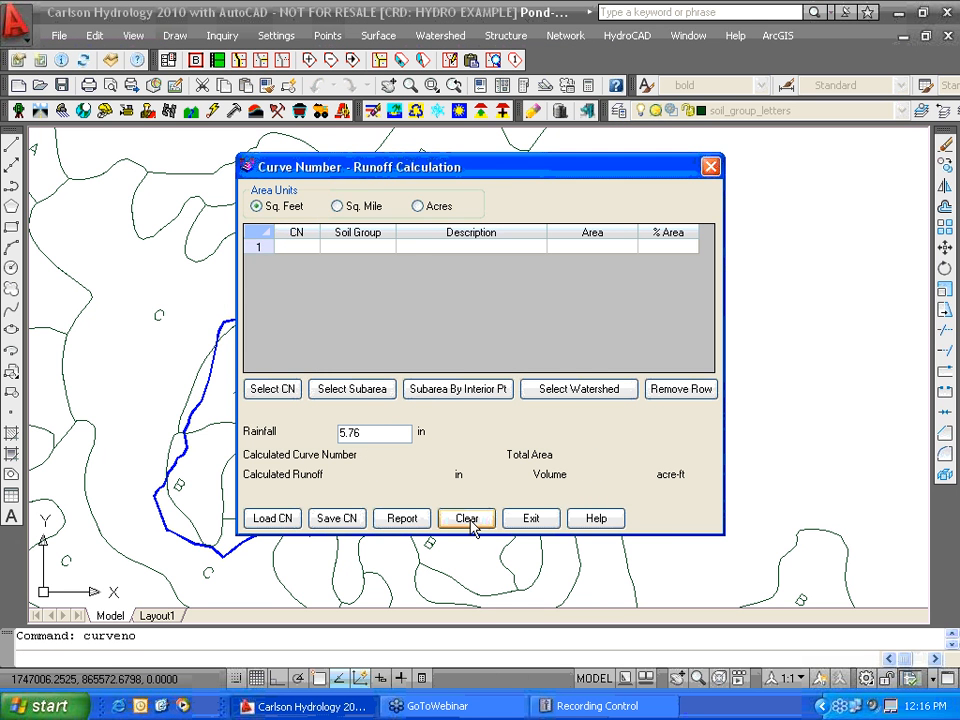
{"action": "left_click", "coordinate": [418, 206]}
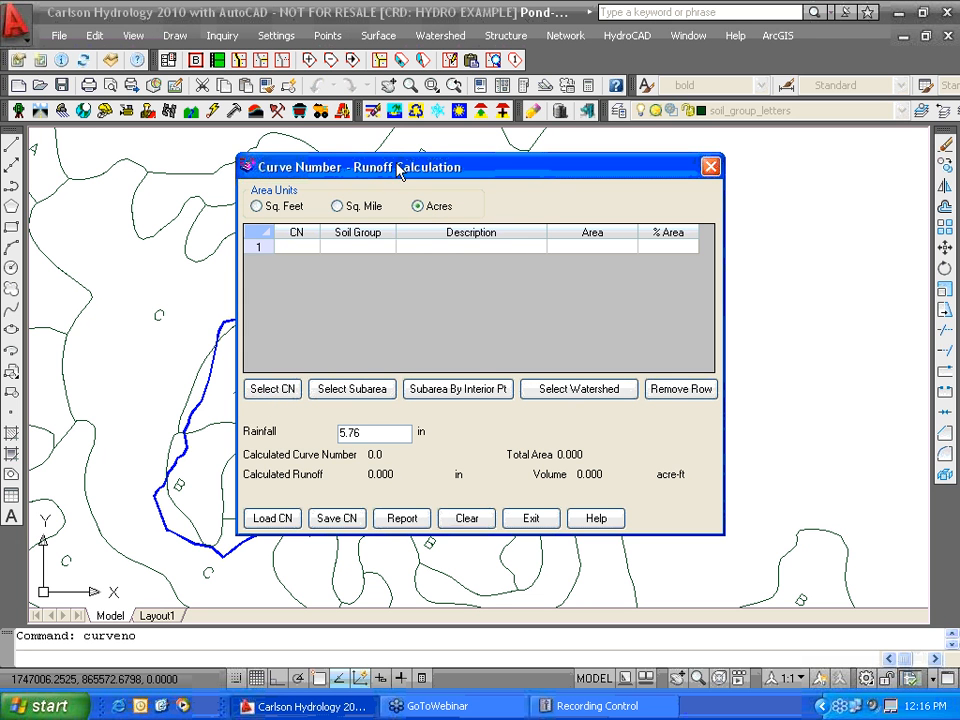
{"action": "left_click_drag", "start_coordinate": [400, 171], "coordinate": [420, 186]}
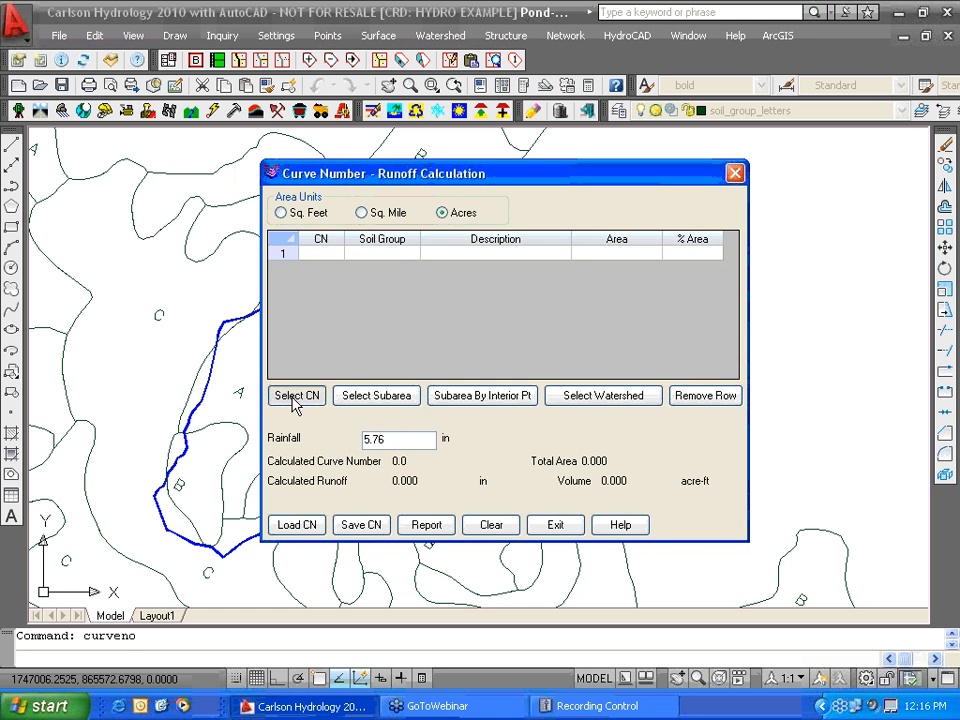
{"action": "left_click", "coordinate": [294, 396]}
{"action": "left_click_drag", "start_coordinate": [697, 248], "coordinate": [694, 403]}
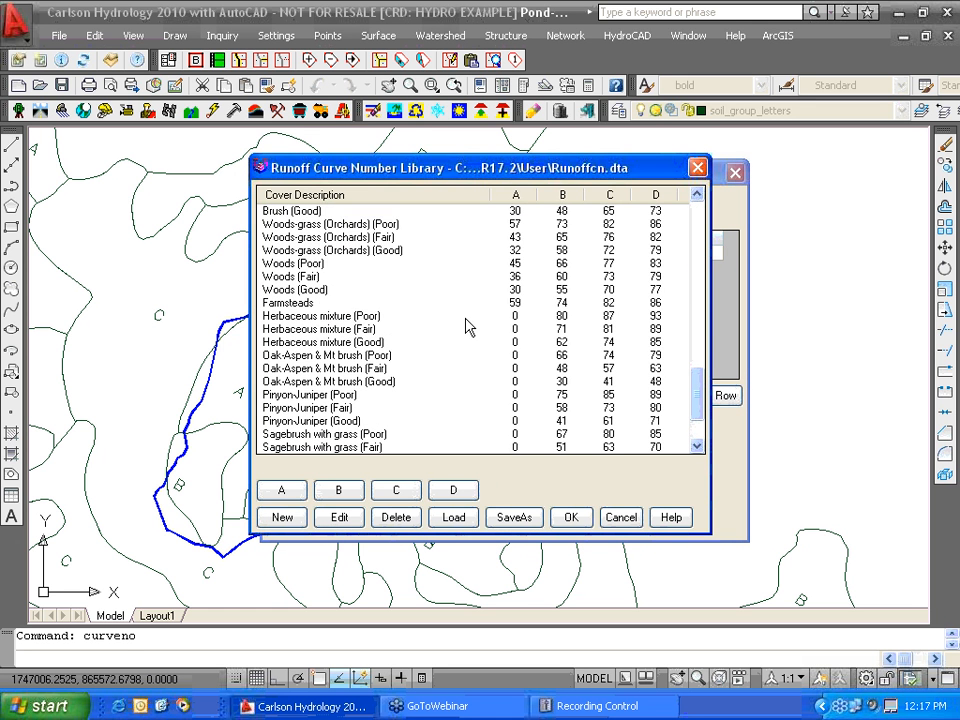
{"action": "left_click", "coordinate": [306, 290]}
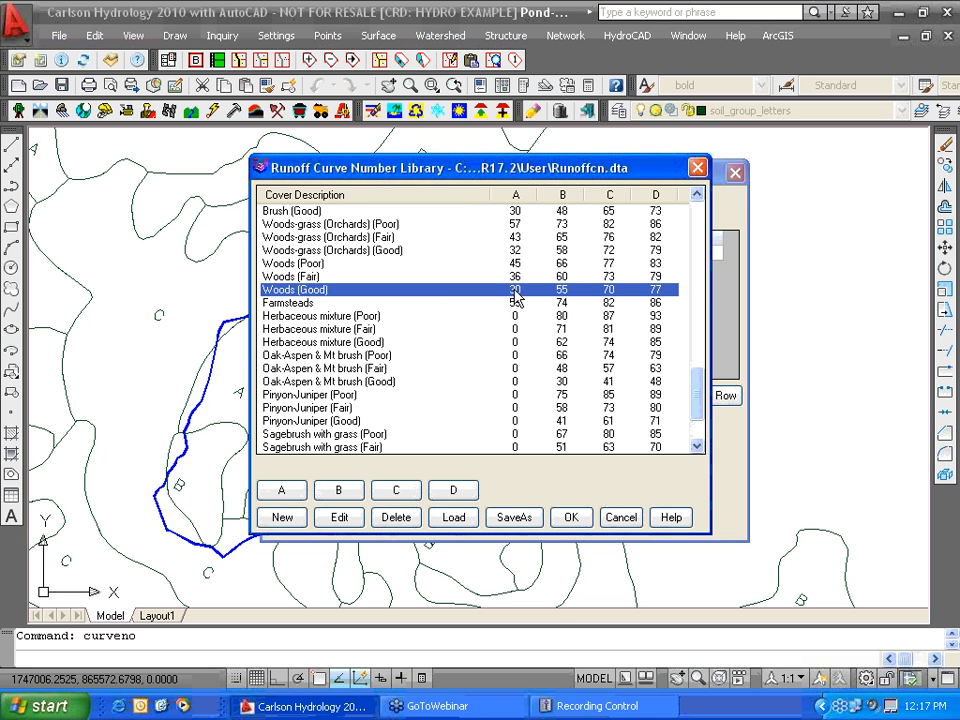
{"action": "left_click", "coordinate": [284, 491]}
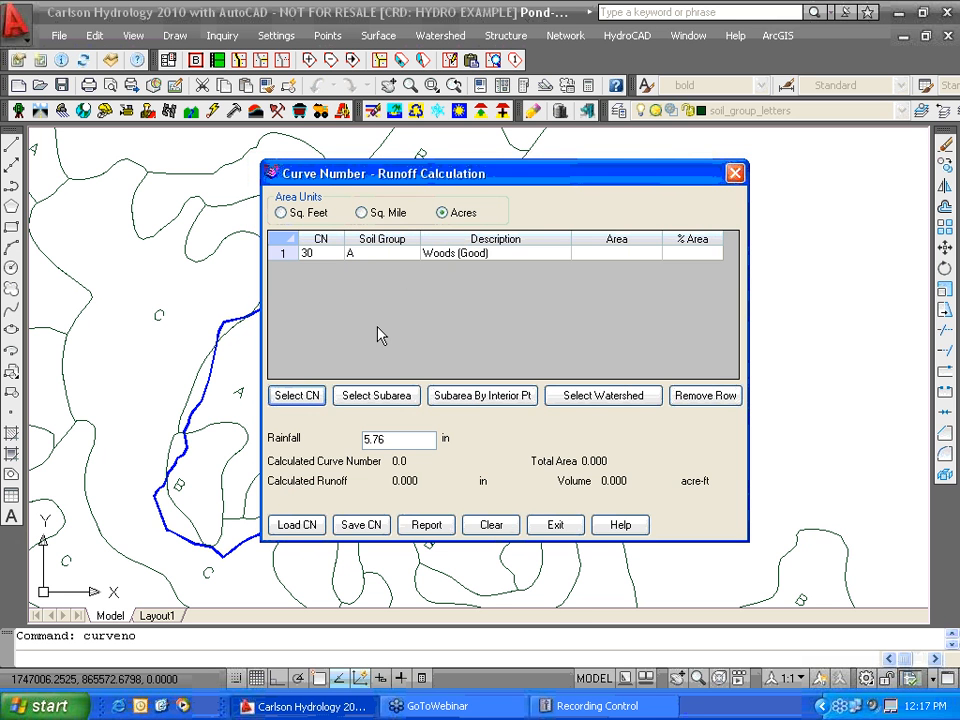
- Assign 10.004 acres to the CN 30 row by picking three soil A areas inside the watershed
{"action": "left_click", "coordinate": [310, 253]}
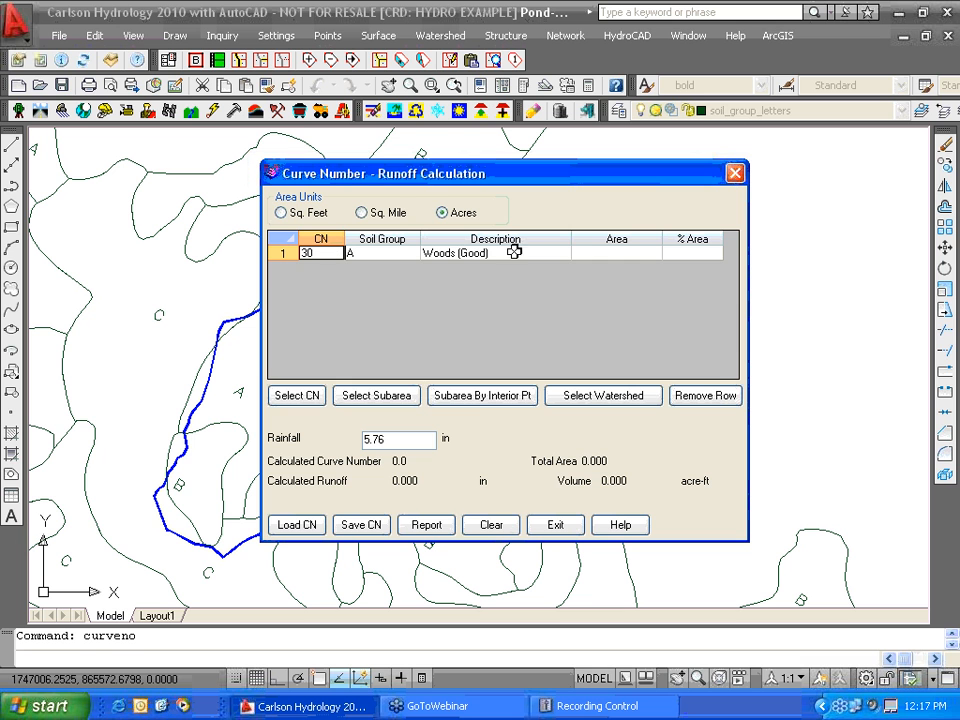
{"action": "left_click", "coordinate": [474, 398]}
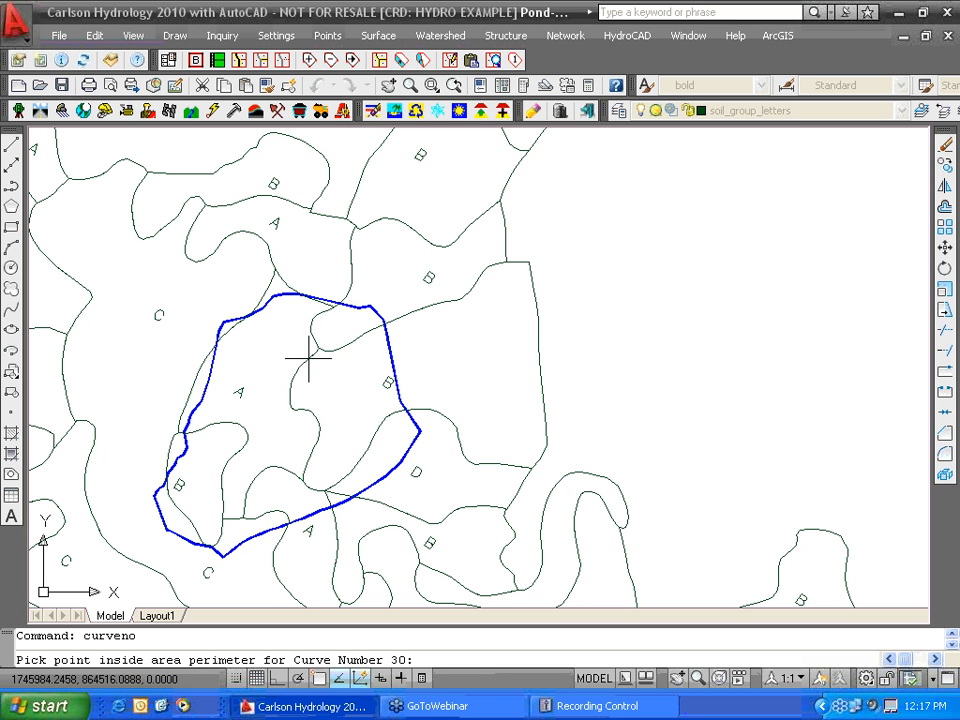
{"action": "left_click", "coordinate": [285, 316]}
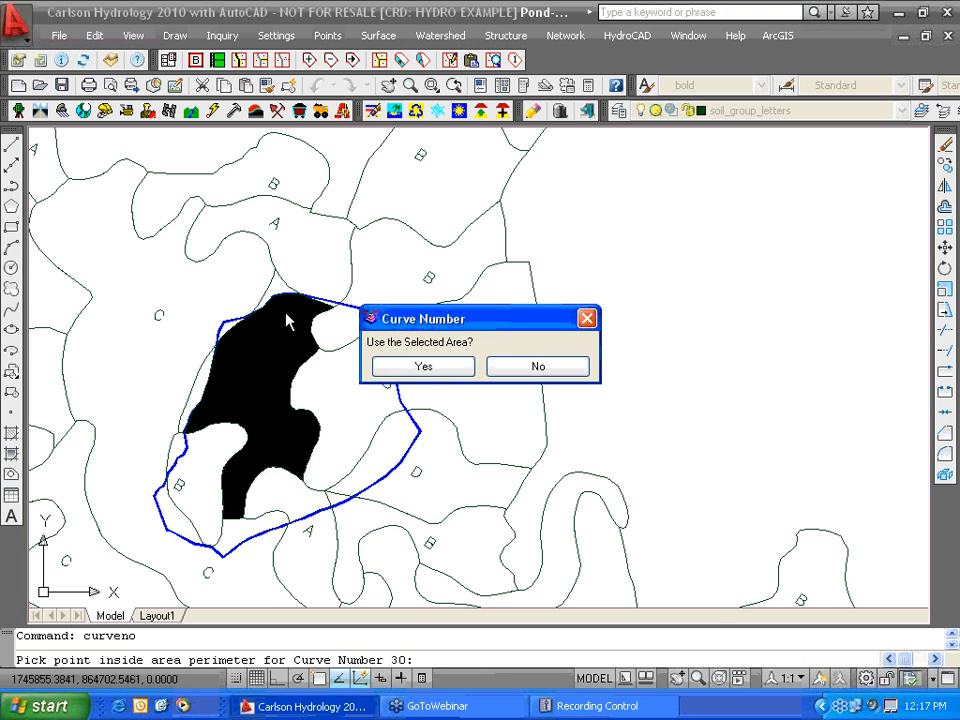
{"action": "left_click", "coordinate": [420, 367]}
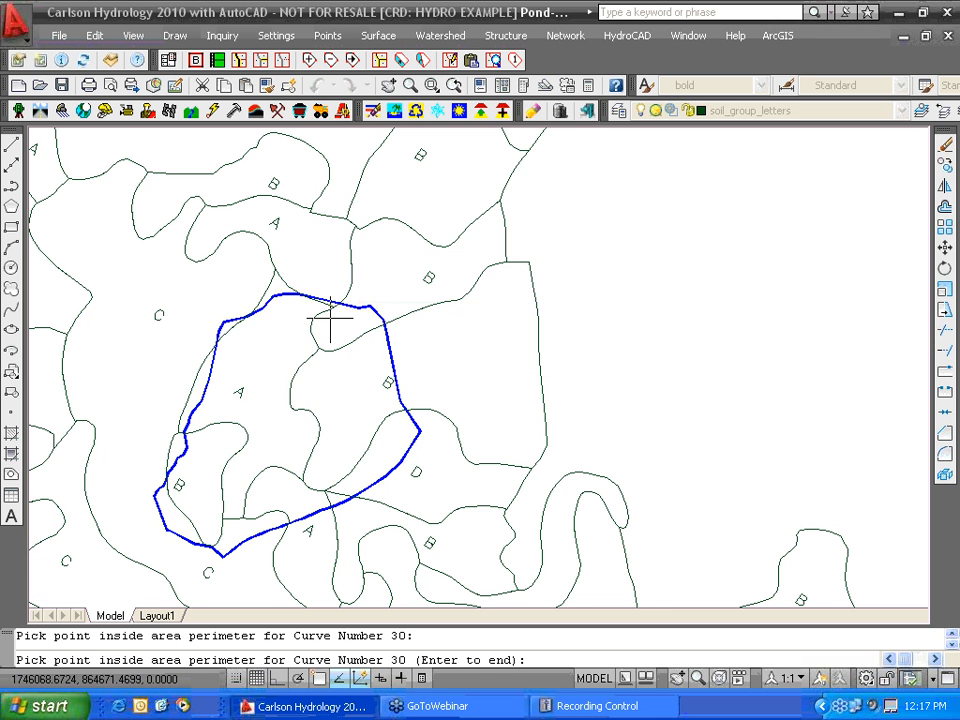
{"action": "scroll", "coordinate": [330, 280], "scroll_direction": "up", "scroll_amount": 6}
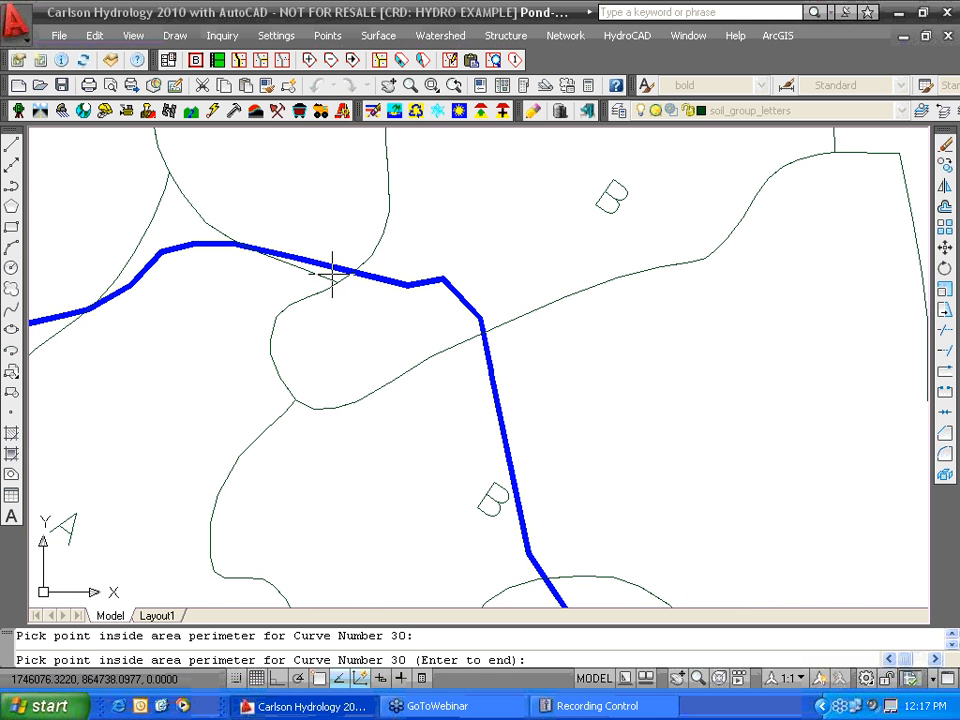
{"action": "left_click", "coordinate": [330, 280]}
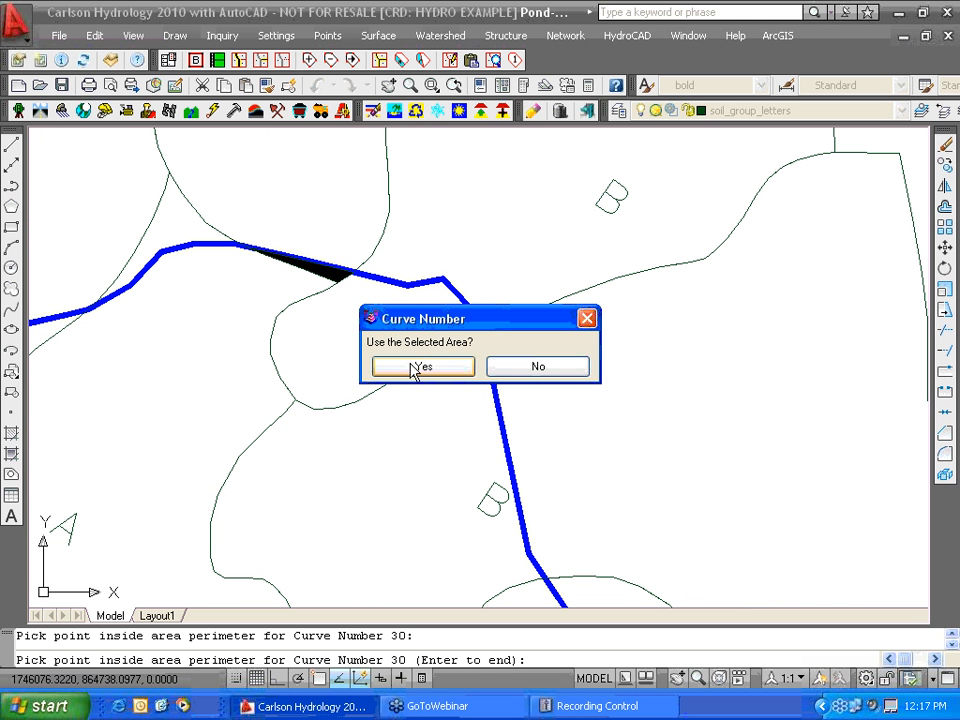
{"action": "left_click", "coordinate": [418, 367]}
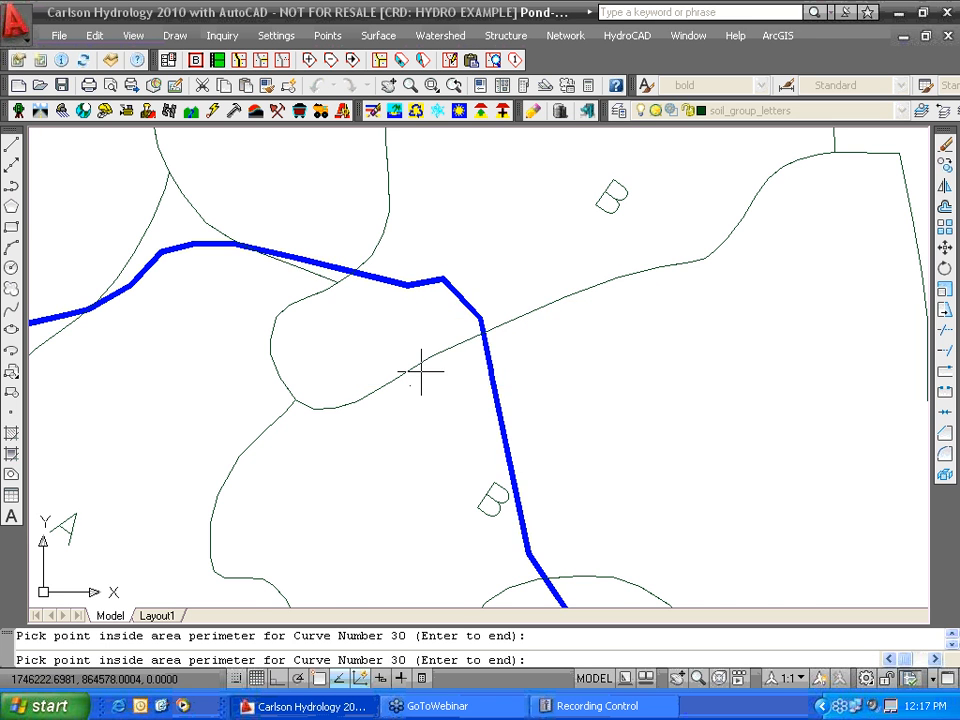
{"action": "scroll", "coordinate": [421, 372], "scroll_direction": "down", "scroll_amount": 5}
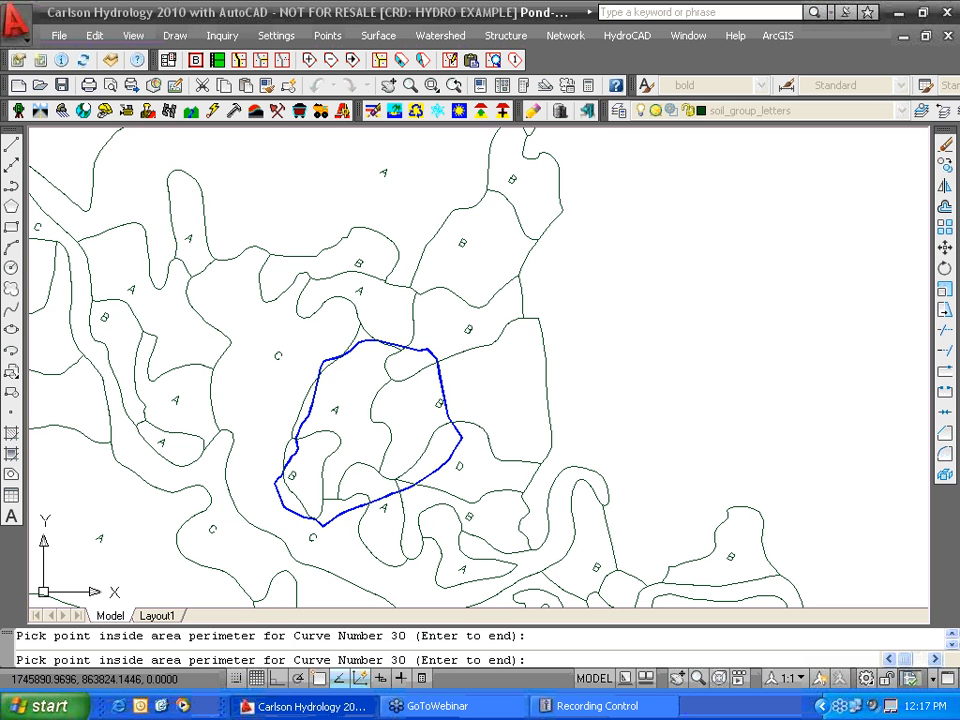
{"action": "left_click", "coordinate": [370, 484]}
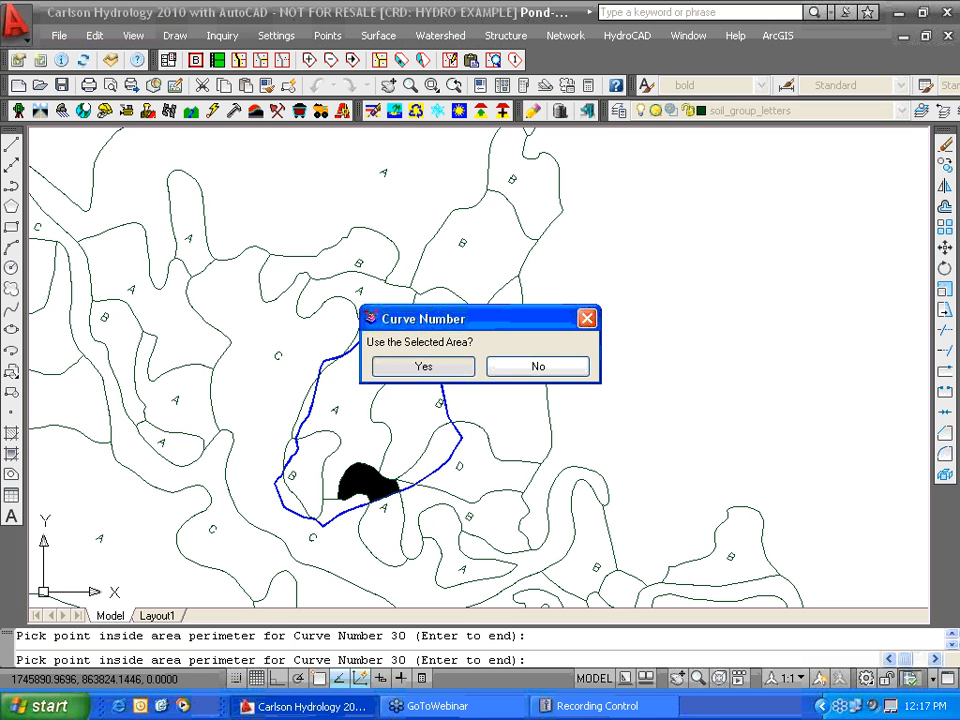
{"action": "left_click", "coordinate": [424, 368]}
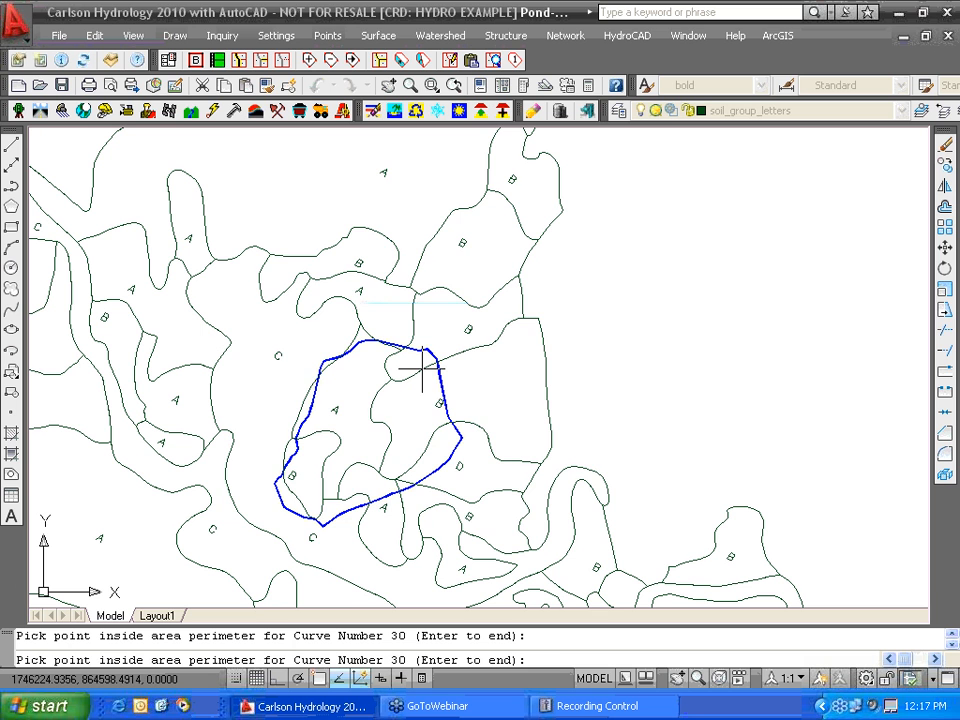
{"action": "key", "text": "Return"}
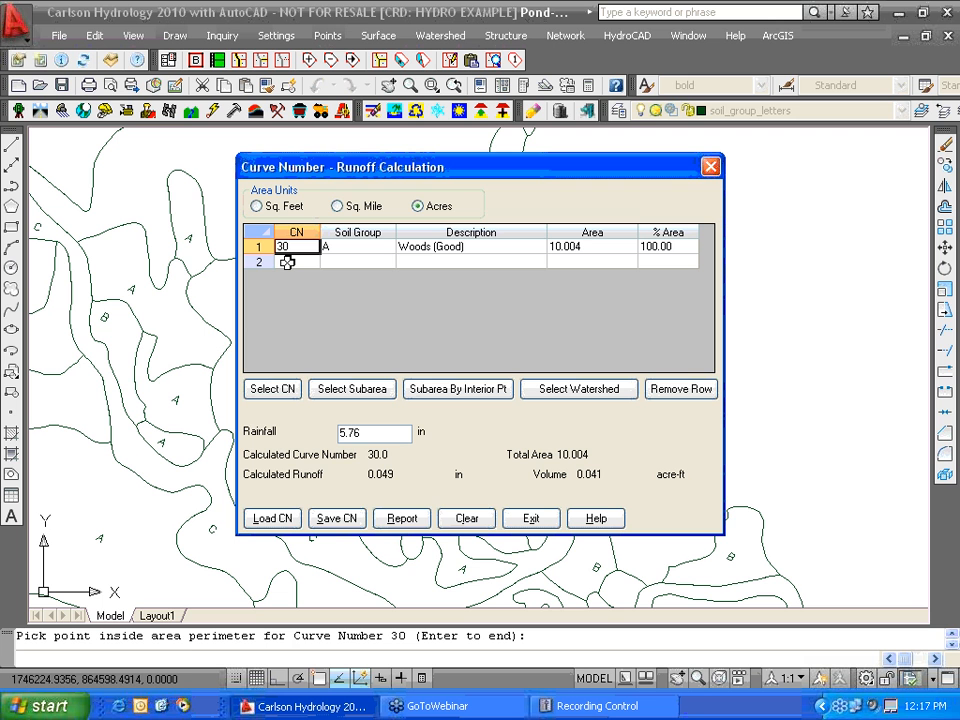
- Add a second row from the library: Woods (Good), soil group B, CN 55
{"action": "left_click", "coordinate": [287, 390]}
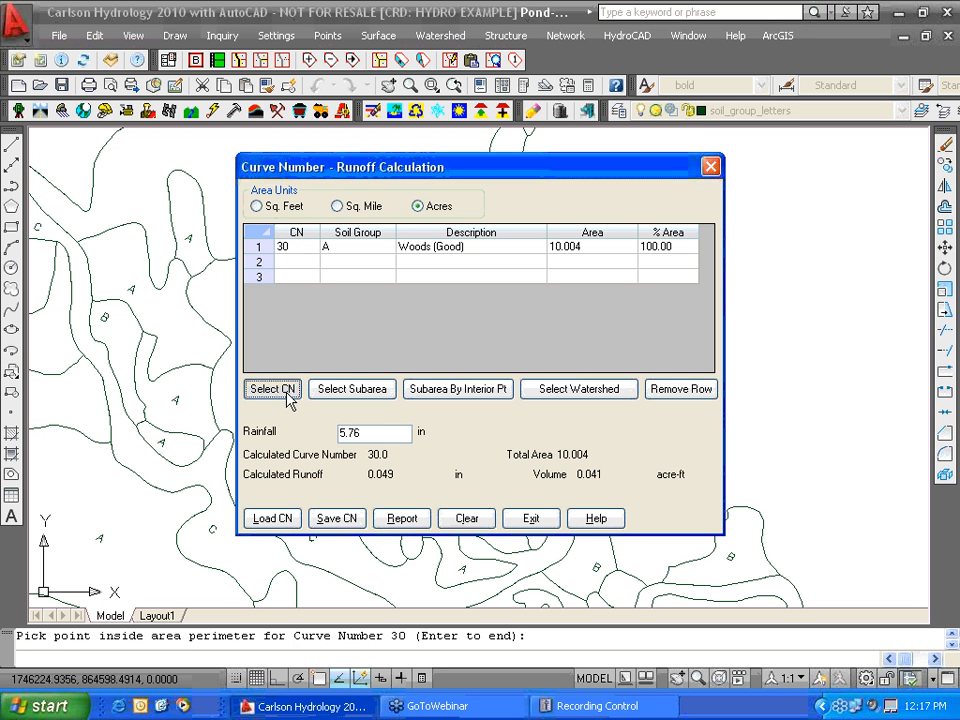
{"action": "left_click_drag", "start_coordinate": [699, 240], "coordinate": [699, 390]}
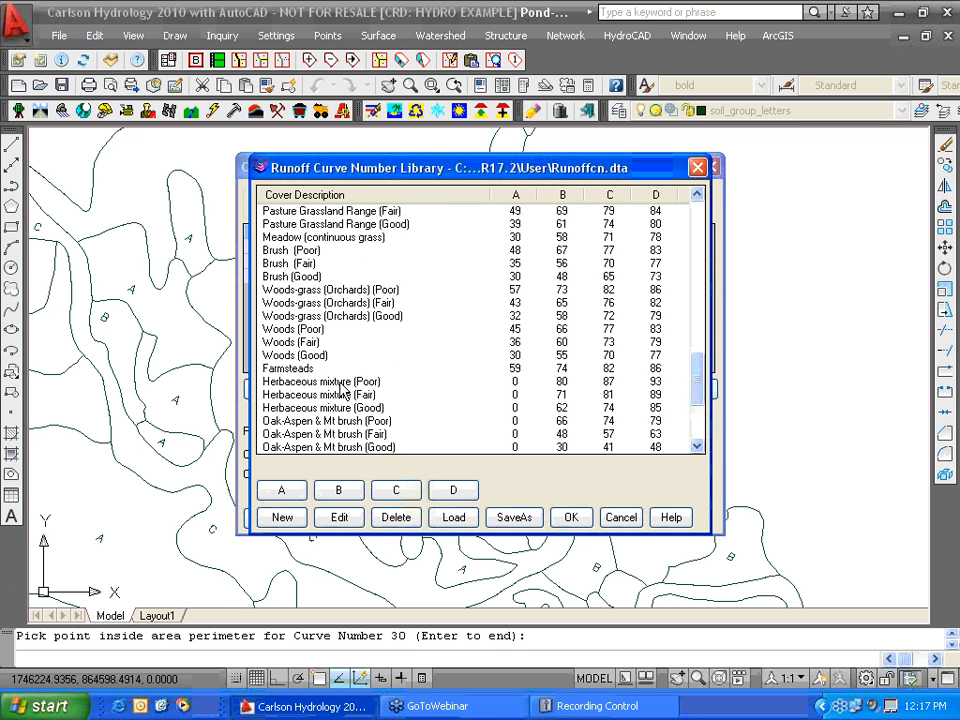
{"action": "left_click", "coordinate": [287, 357]}
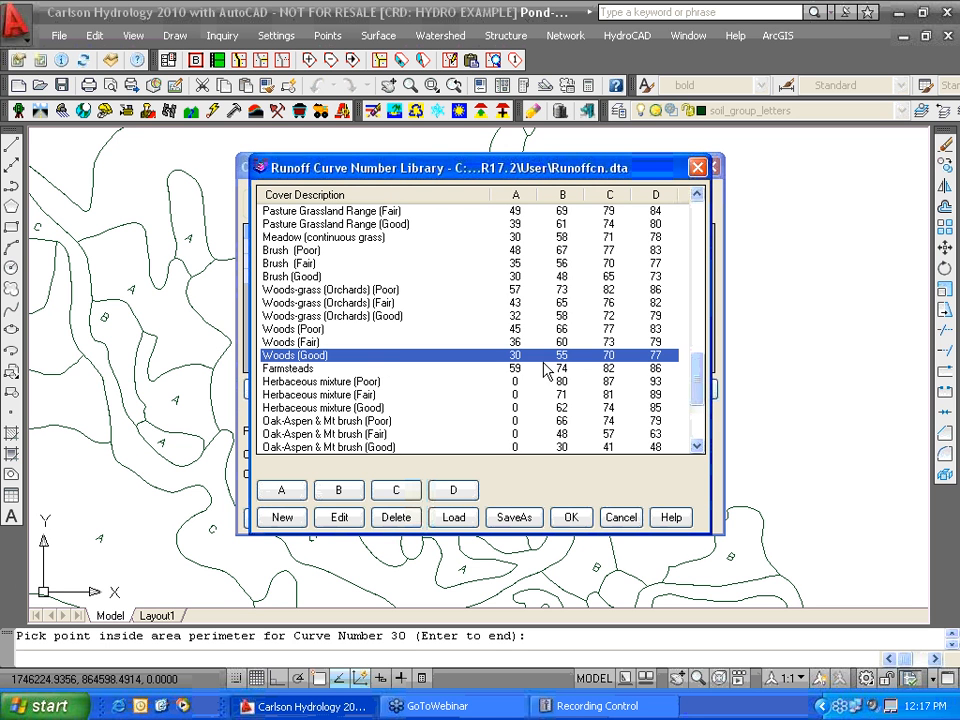
{"action": "left_click", "coordinate": [336, 497]}
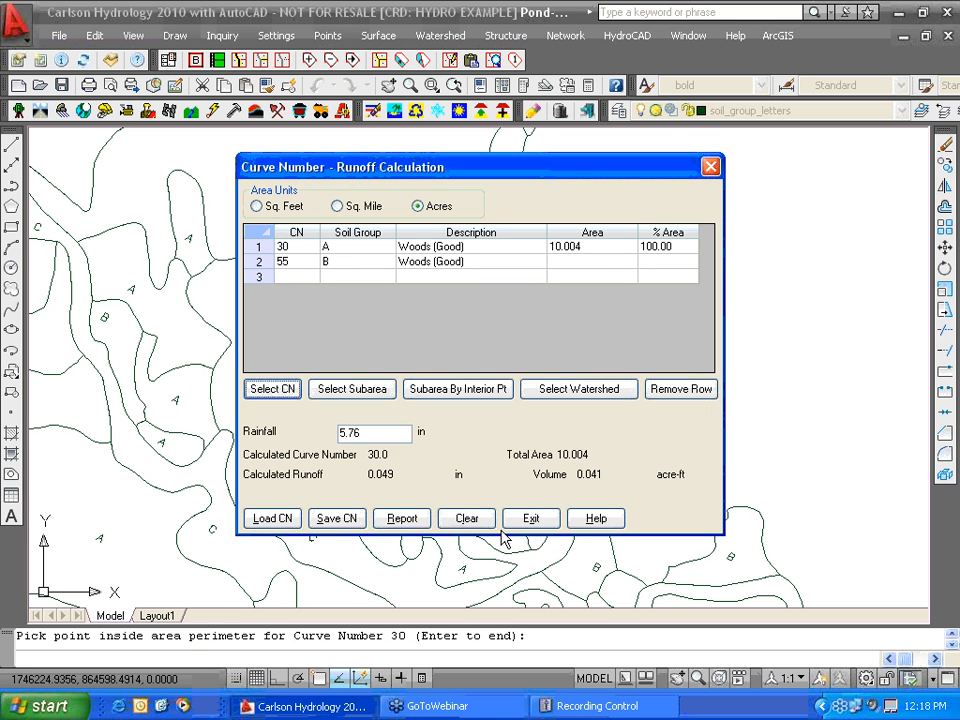
{"action": "left_click", "coordinate": [575, 262]}
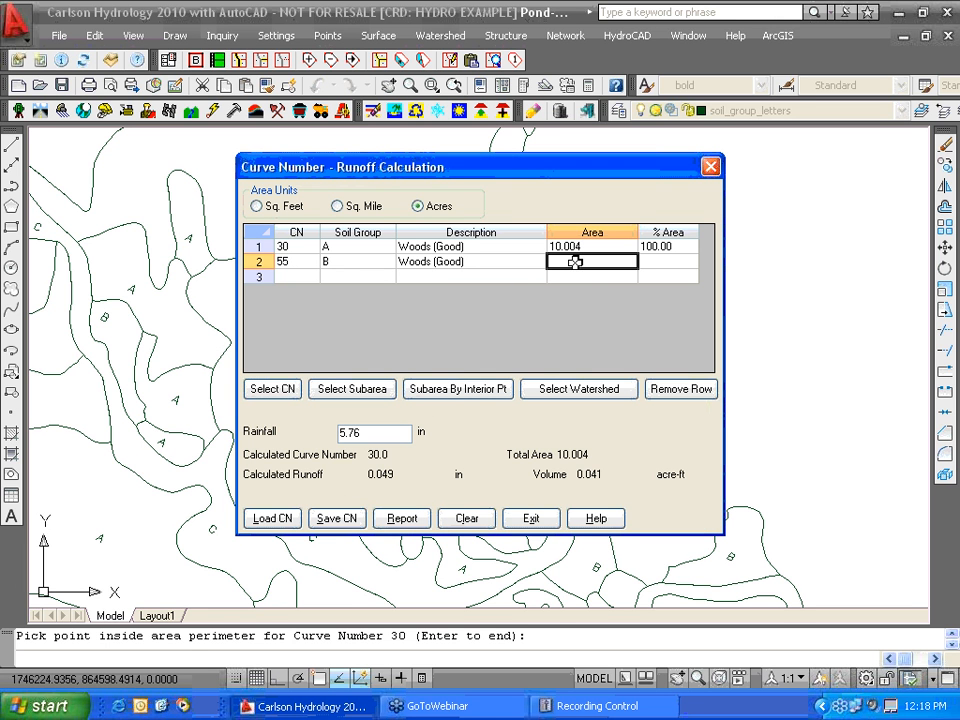
- Pick three soil B regions inside the watershed, giving CN 55 9.633 acres and composite CN 42.3
{"action": "left_click", "coordinate": [480, 393]}
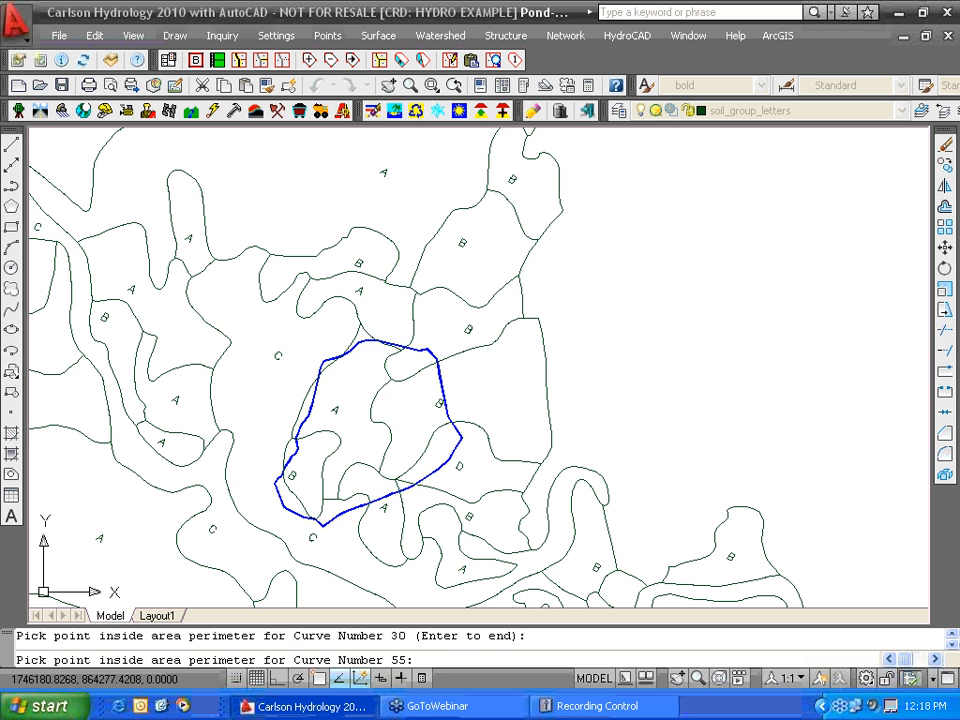
{"action": "left_click", "coordinate": [415, 414]}
{"action": "left_click", "coordinate": [424, 366]}
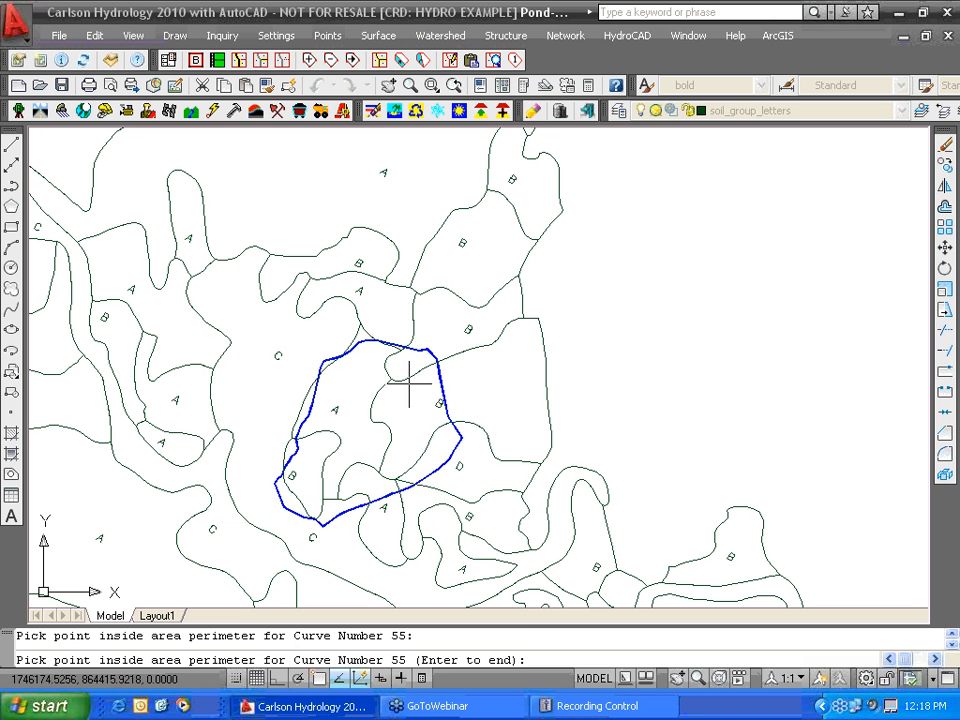
{"action": "left_click", "coordinate": [408, 362]}
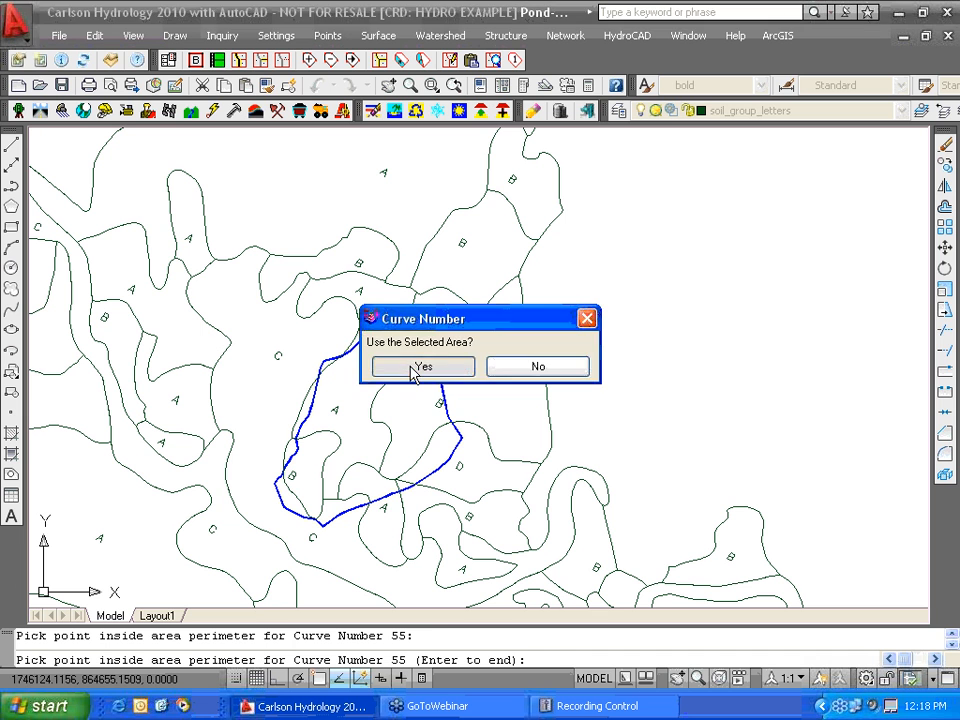
{"action": "left_click", "coordinate": [420, 366]}
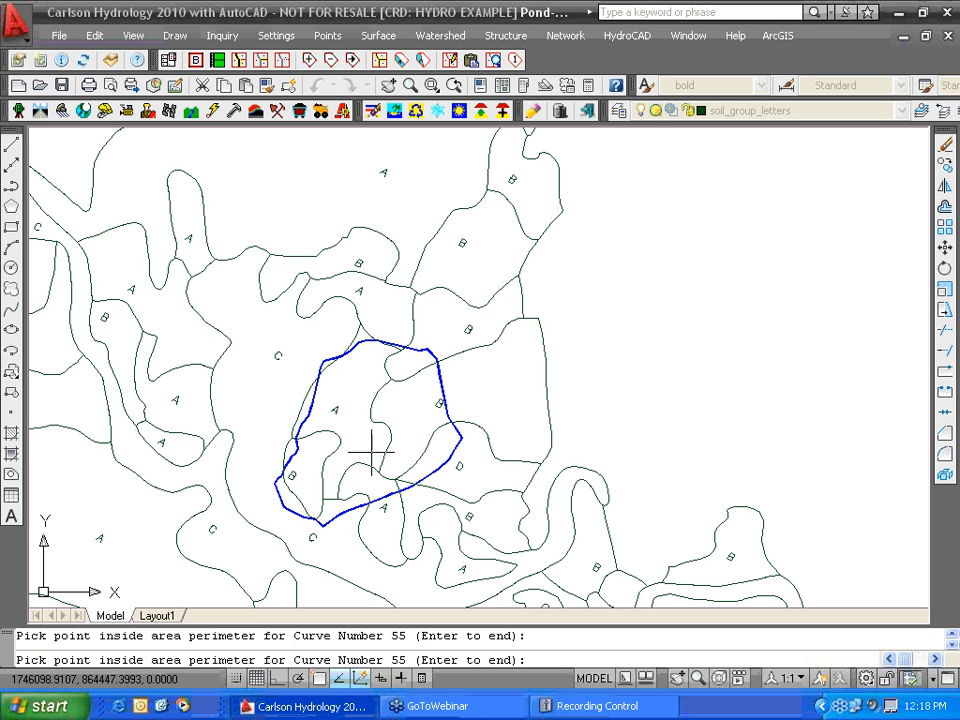
{"action": "left_click", "coordinate": [314, 482]}
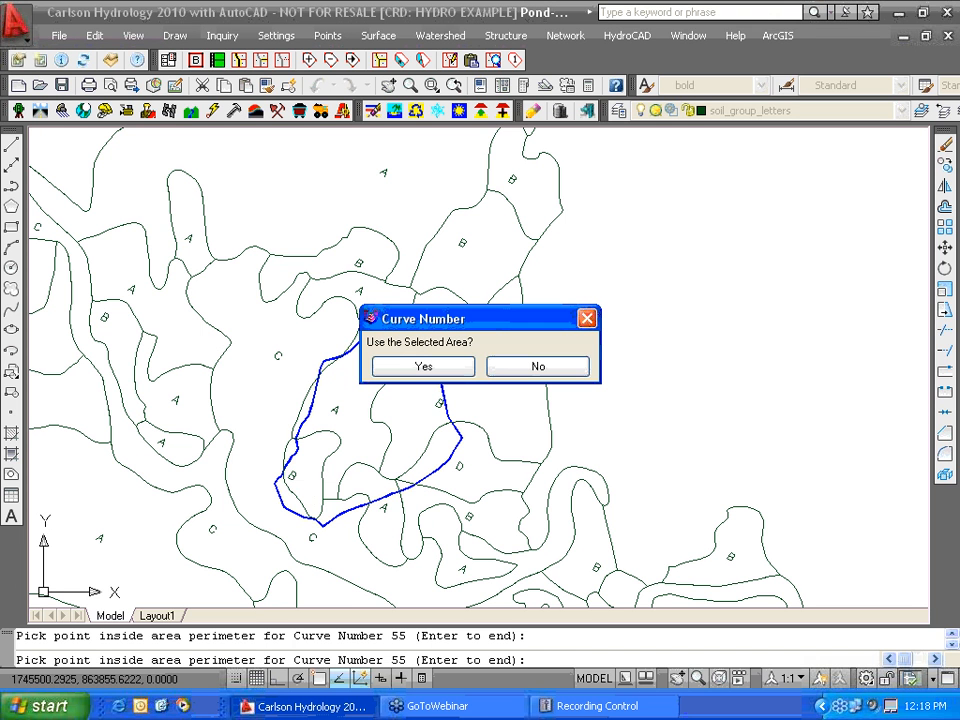
{"action": "left_click", "coordinate": [424, 366]}
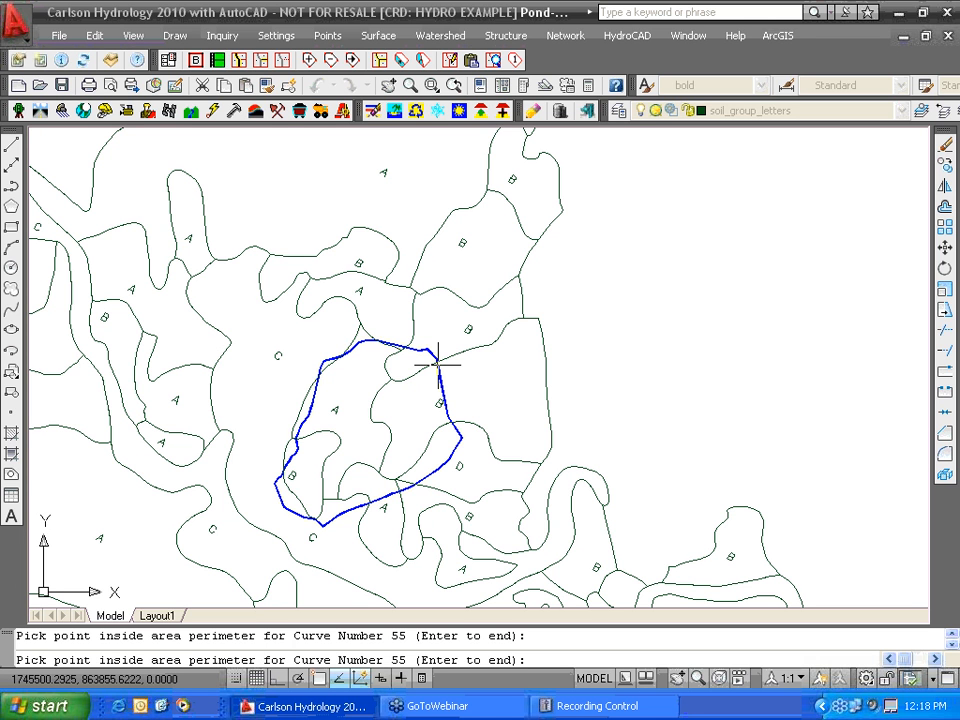
{"action": "key", "text": "Return"}
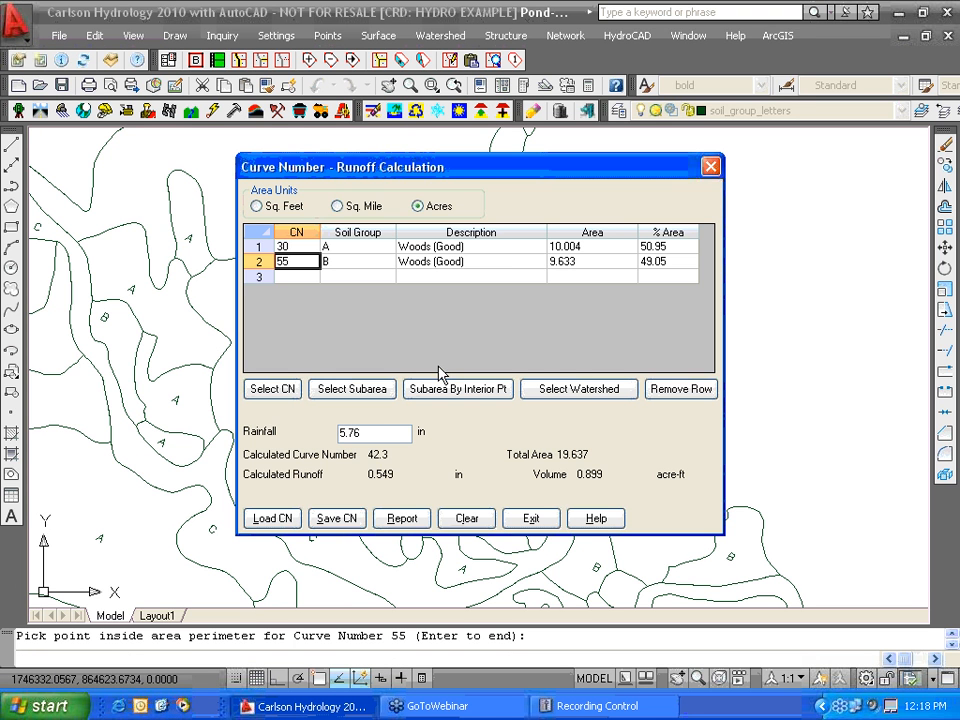
- Add a third row from the library: Woods (Good), soil group C, CN 70
{"action": "left_click", "coordinate": [290, 276]}
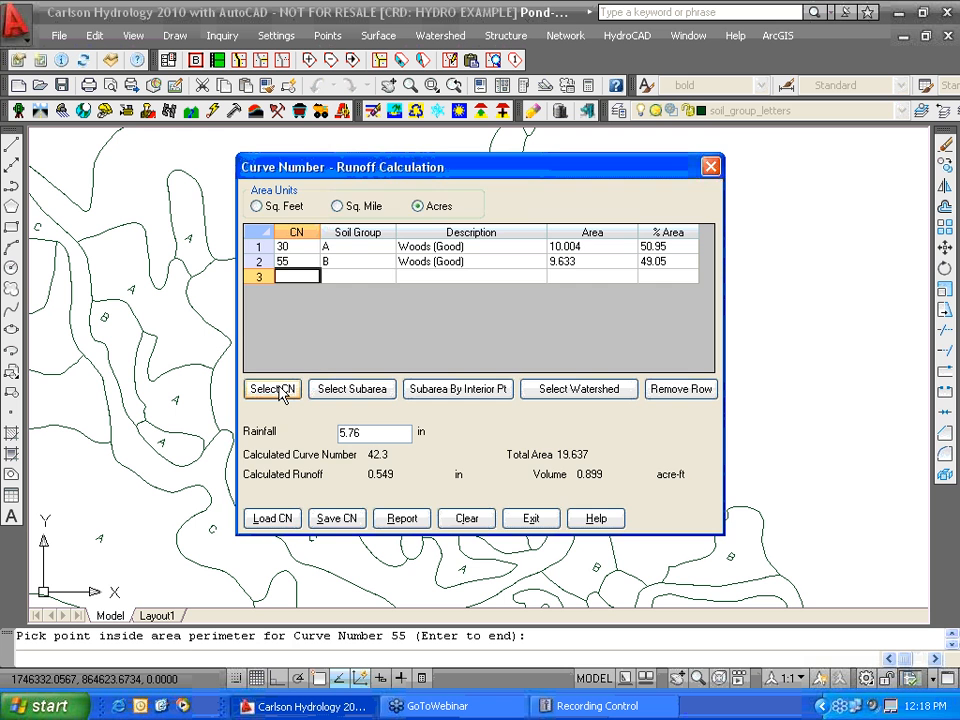
{"action": "left_click", "coordinate": [275, 389]}
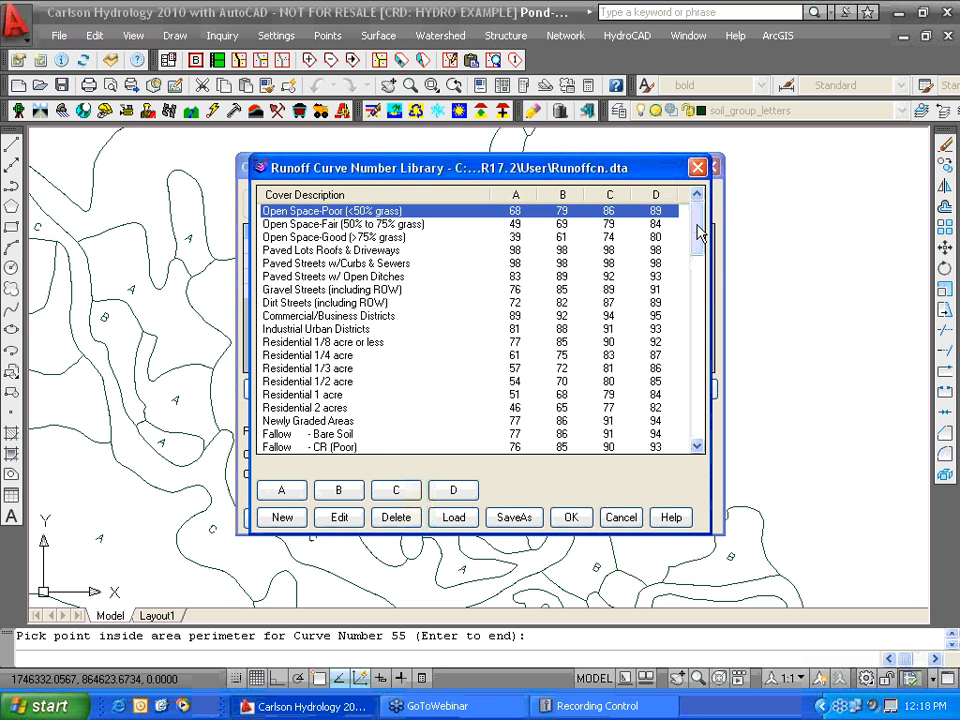
{"action": "left_click_drag", "start_coordinate": [698, 232], "coordinate": [696, 381]}
{"action": "left_click", "coordinate": [318, 343]}
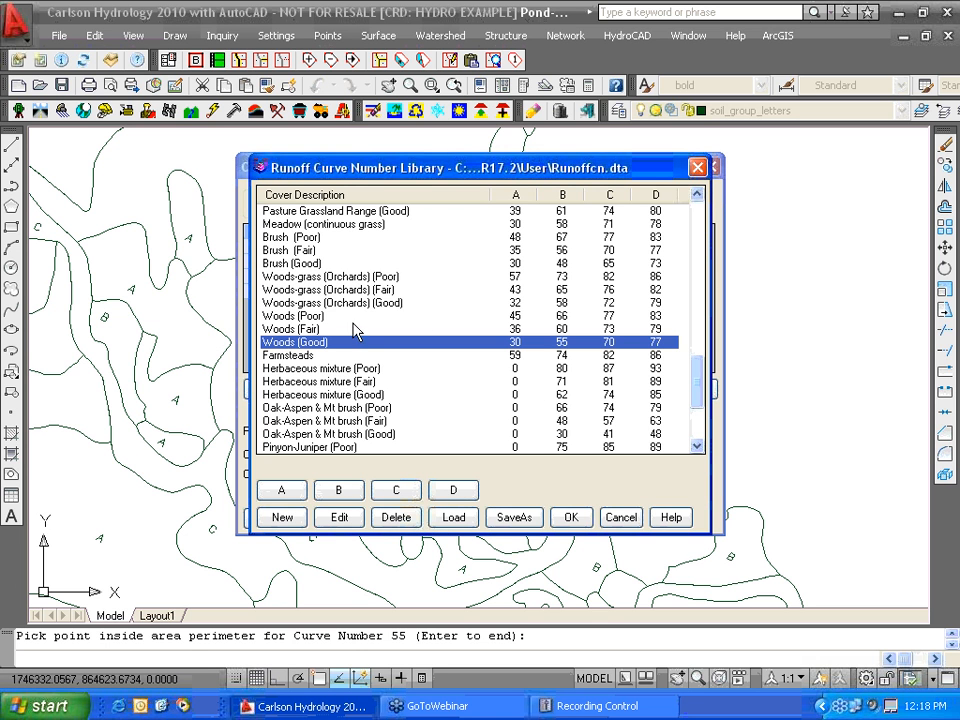
{"action": "left_click", "coordinate": [396, 490]}
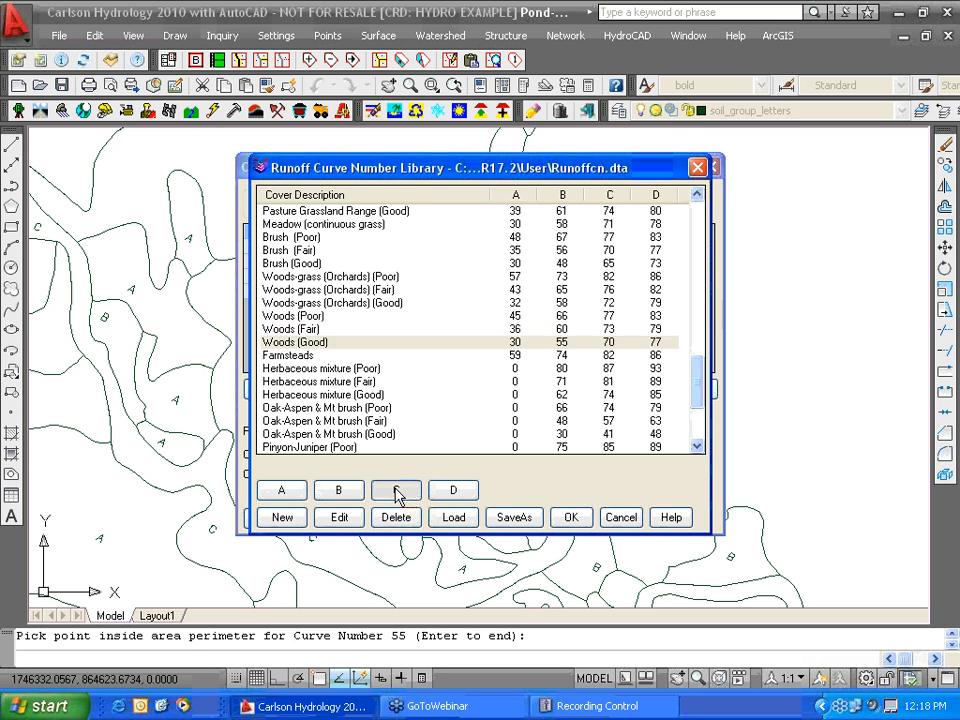
{"action": "left_click", "coordinate": [585, 274]}
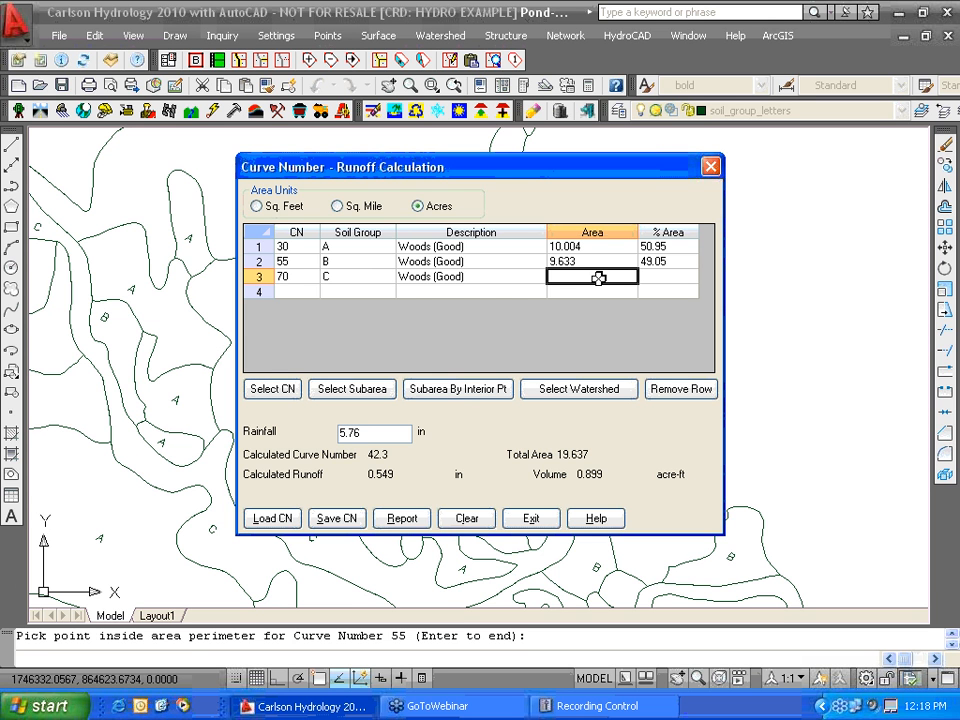
{"action": "left_click", "coordinate": [460, 389]}
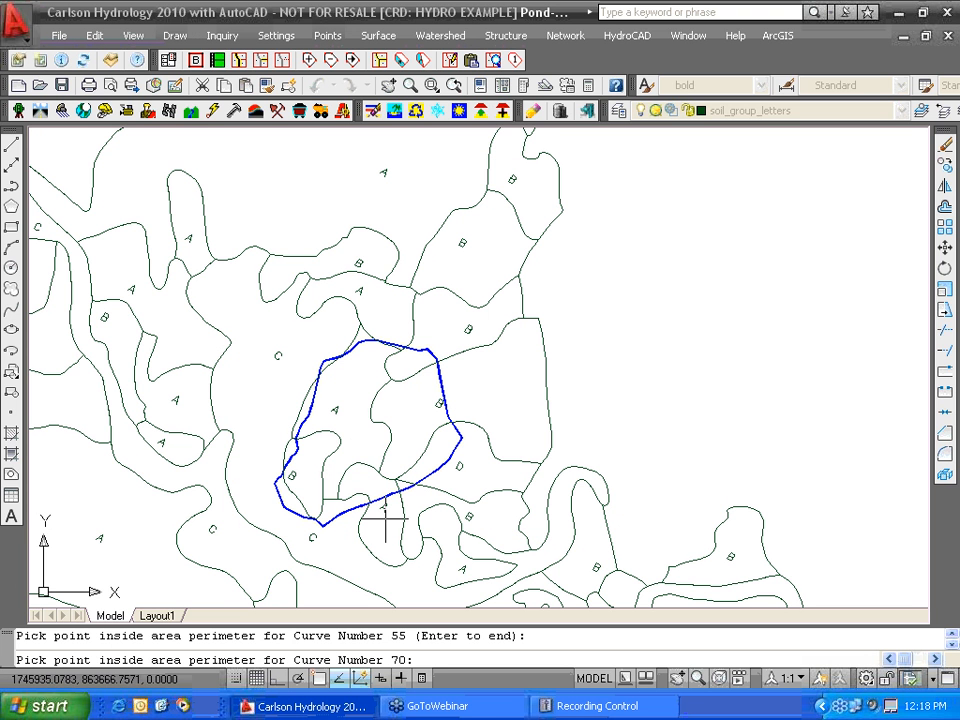
- Pick the soil C regions along the watershed, giving CN 70 1.496 acres and composite CN 44.2
{"action": "left_click", "coordinate": [334, 512]}
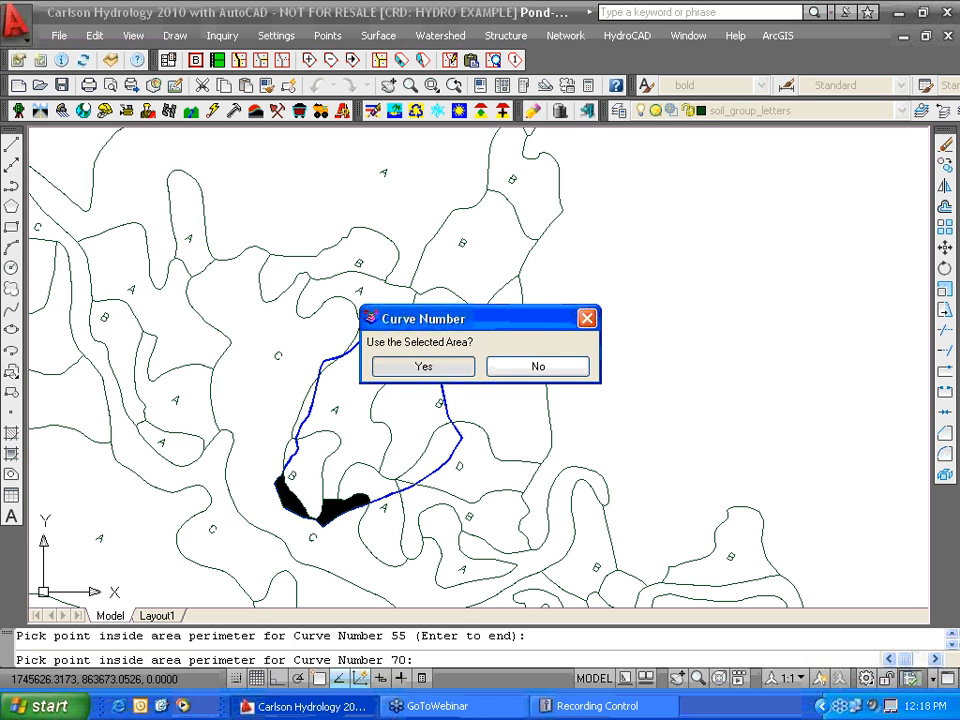
{"action": "left_click", "coordinate": [423, 366]}
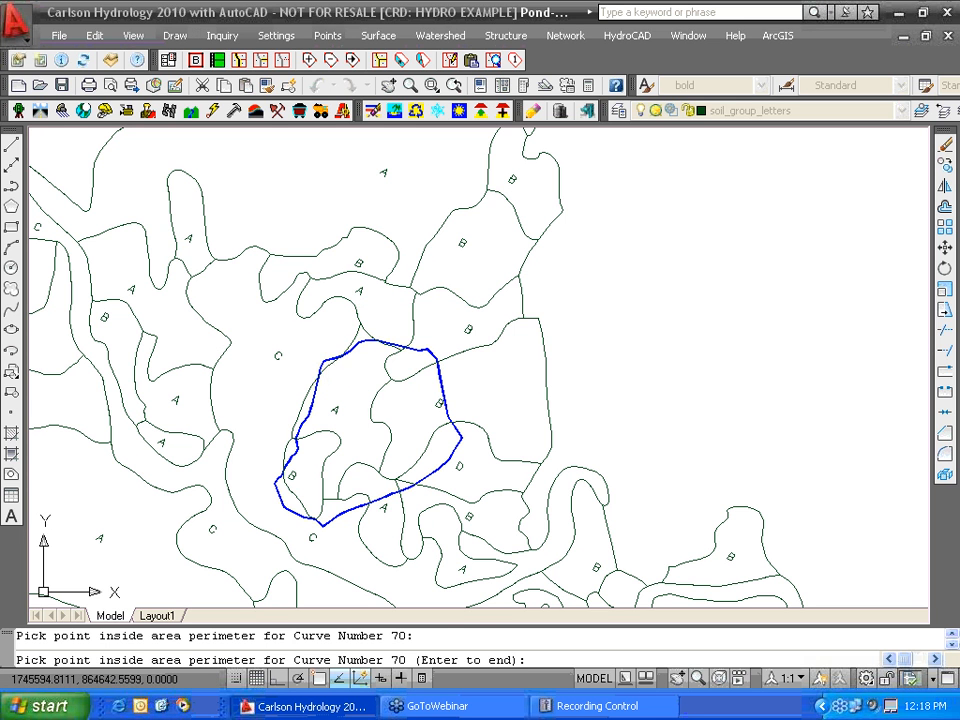
{"action": "left_click", "coordinate": [328, 362]}
{"action": "left_click", "coordinate": [396, 366]}
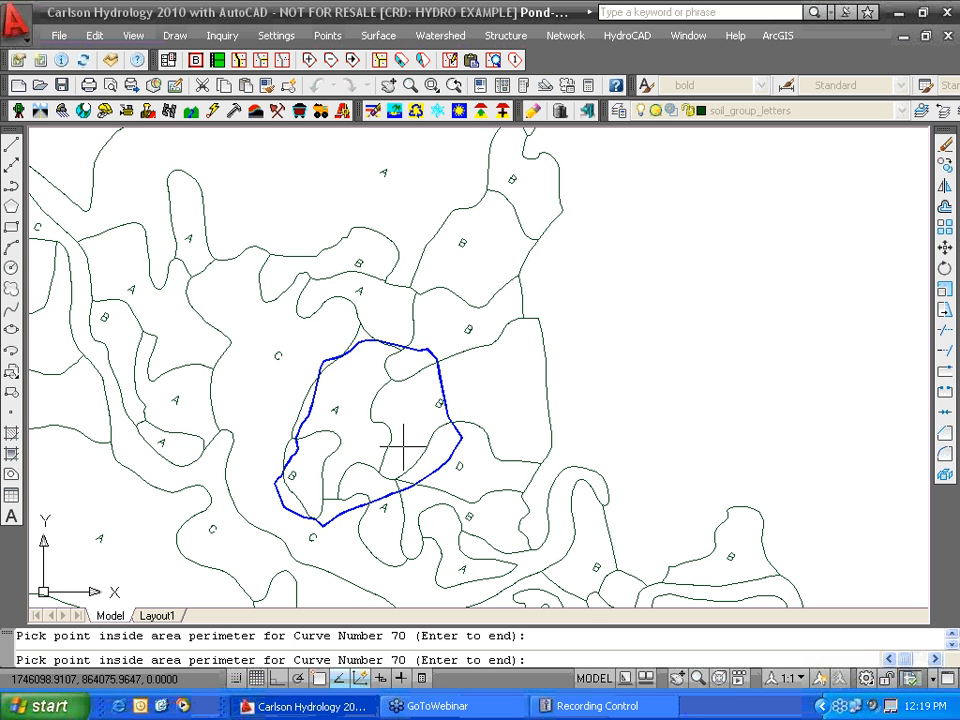
{"action": "key", "text": "Return"}
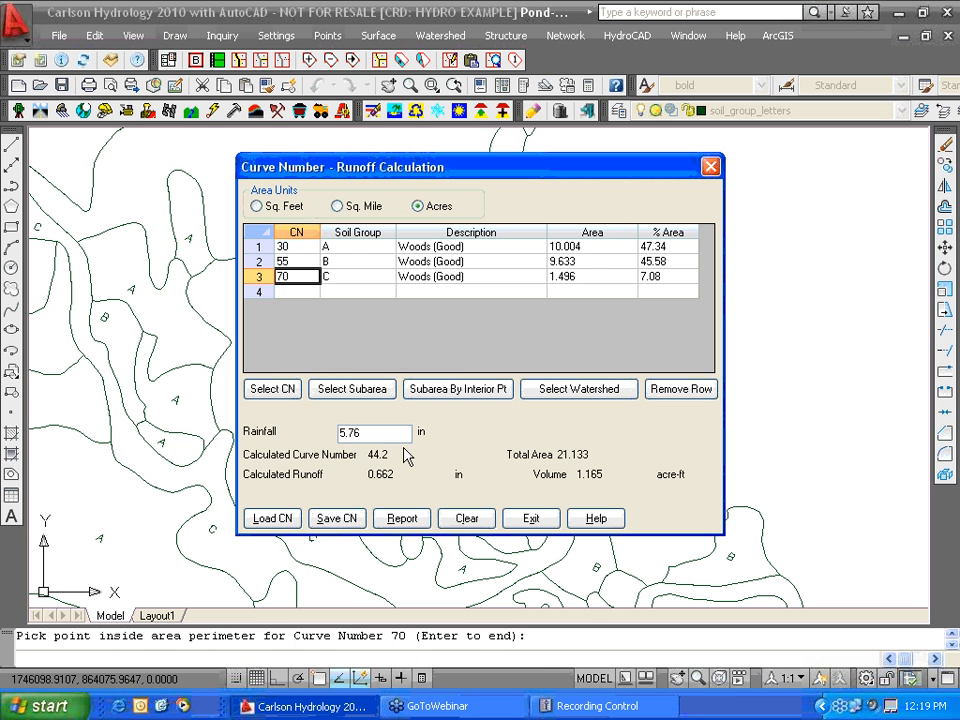
- Add a fourth row from the library: Woods (Good), soil group D, CN 77
{"action": "left_click", "coordinate": [297, 291]}
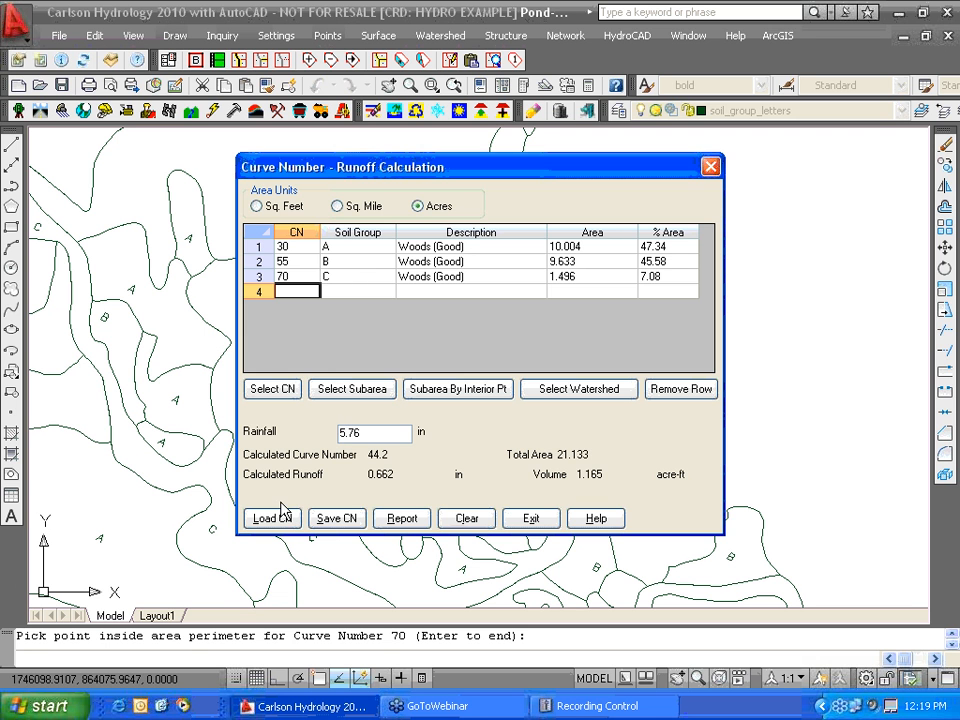
{"action": "left_click", "coordinate": [273, 389]}
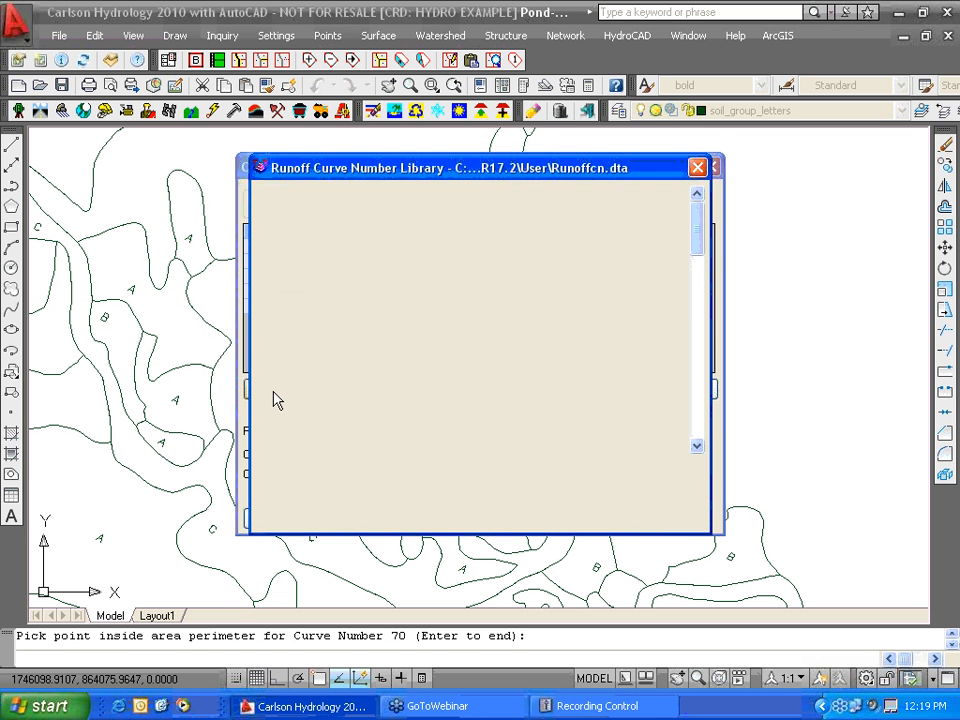
{"action": "left_click_drag", "start_coordinate": [700, 235], "coordinate": [702, 388]}
{"action": "left_click", "coordinate": [657, 375]}
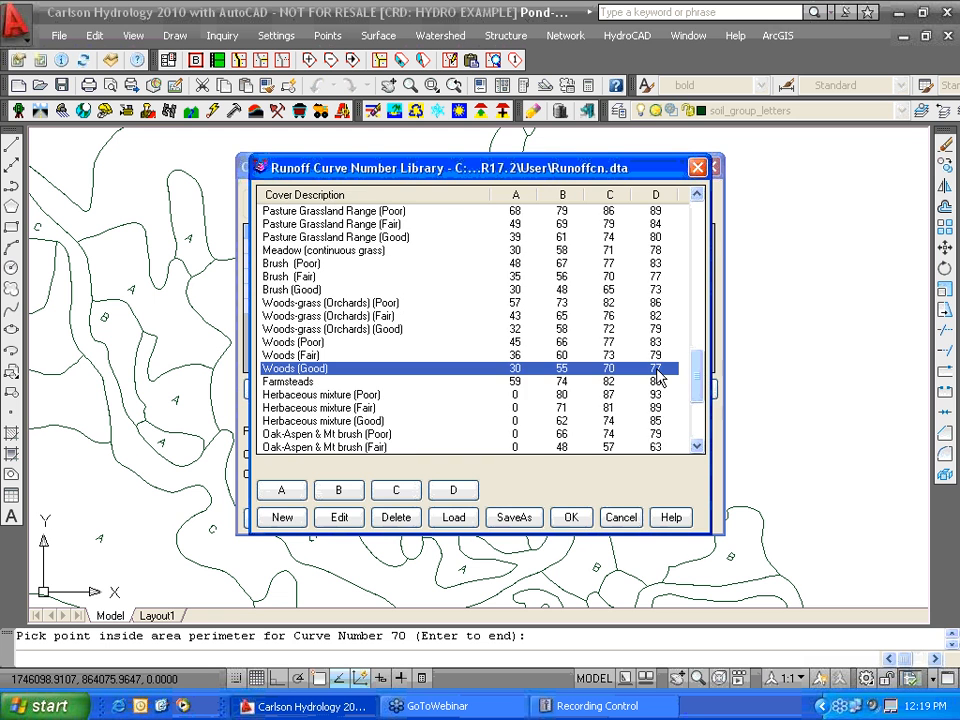
{"action": "left_click", "coordinate": [453, 489]}
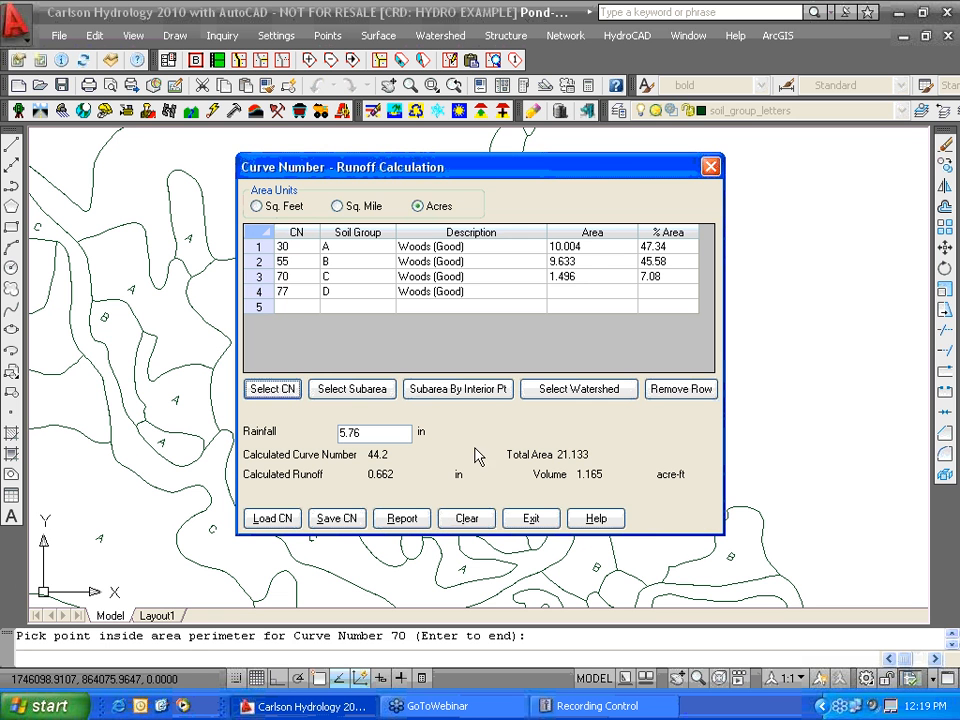
{"action": "left_click", "coordinate": [582, 292]}
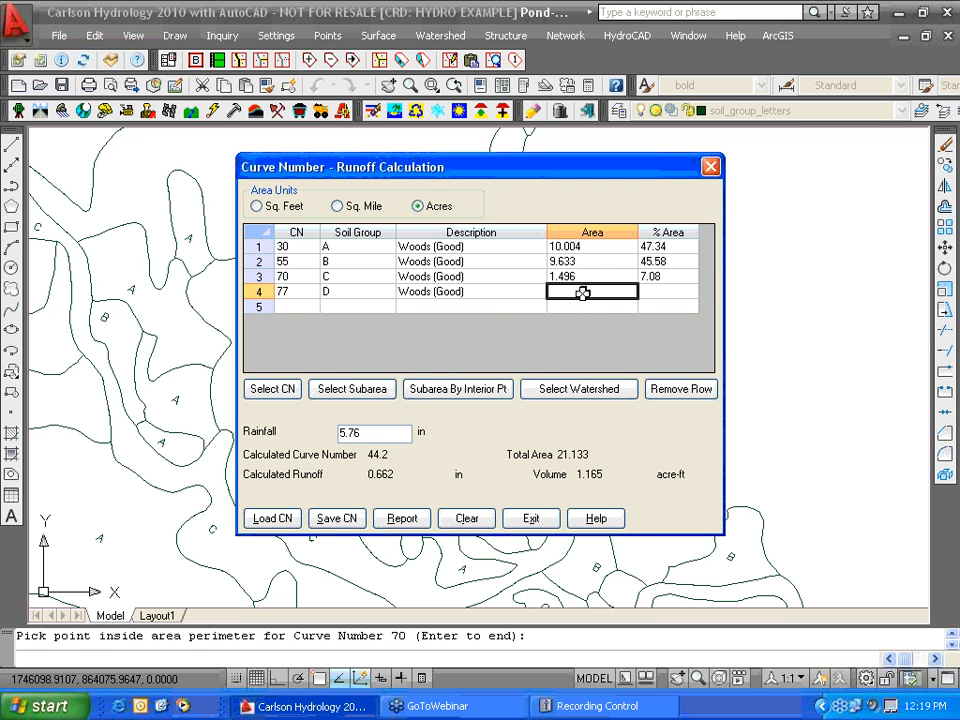
{"action": "left_click", "coordinate": [454, 390]}
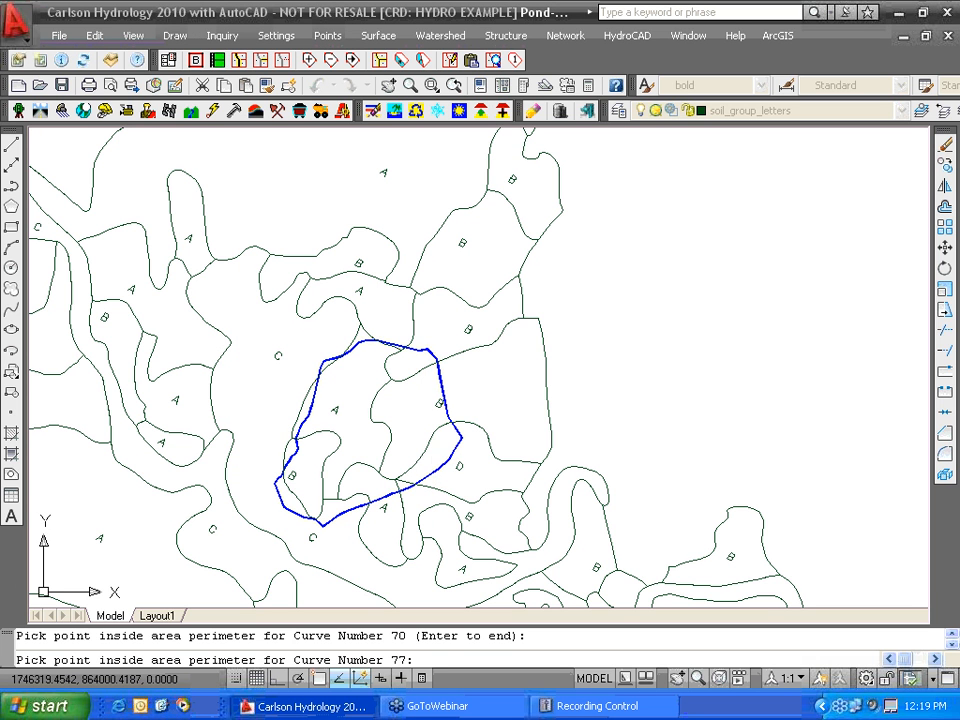
- Pick the soil D region on the watershed's right side, giving CN 77 1.632 acres
{"action": "left_click", "coordinate": [434, 460]}
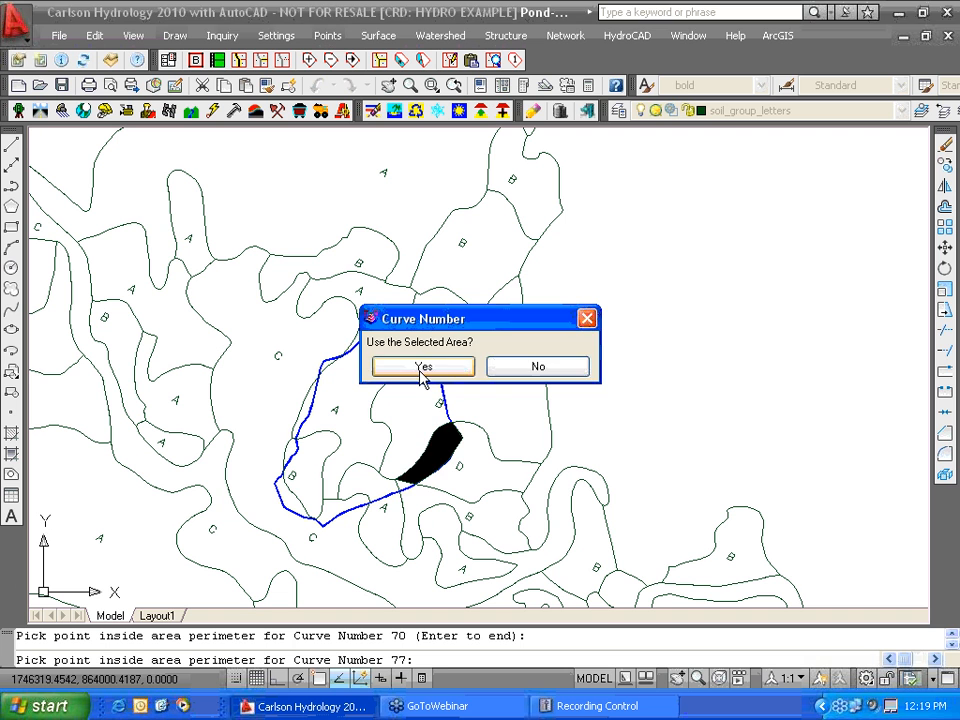
{"action": "left_click", "coordinate": [423, 367]}
{"action": "key", "text": "Return"}
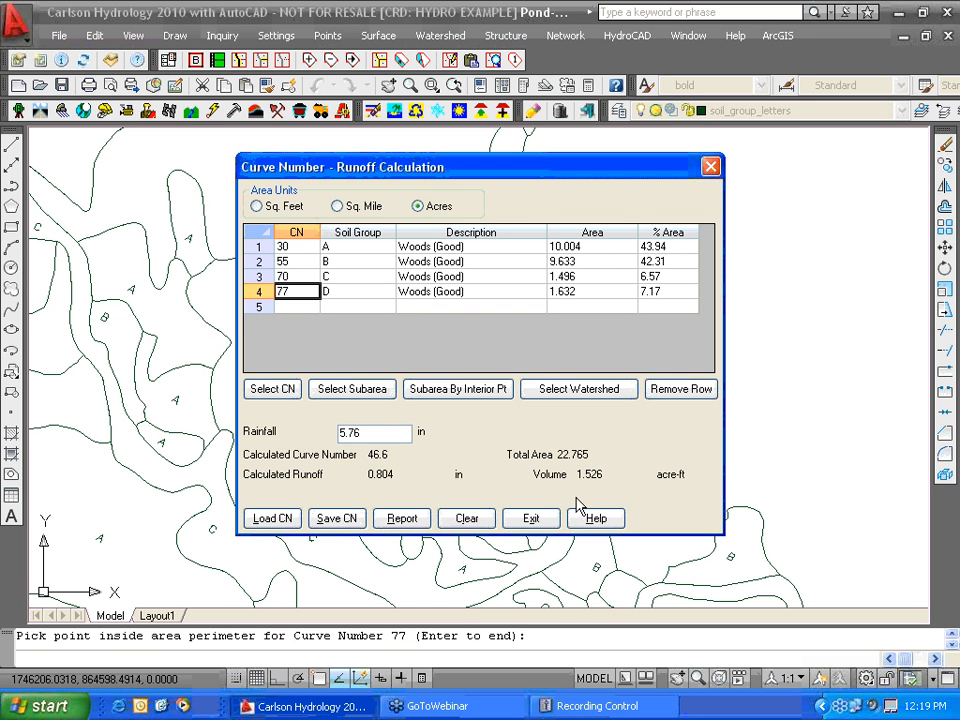
- Skip the report settings, review CN 46.6 and 0.804 in runoff, and close the calculation
{"action": "left_click", "coordinate": [428, 520]}
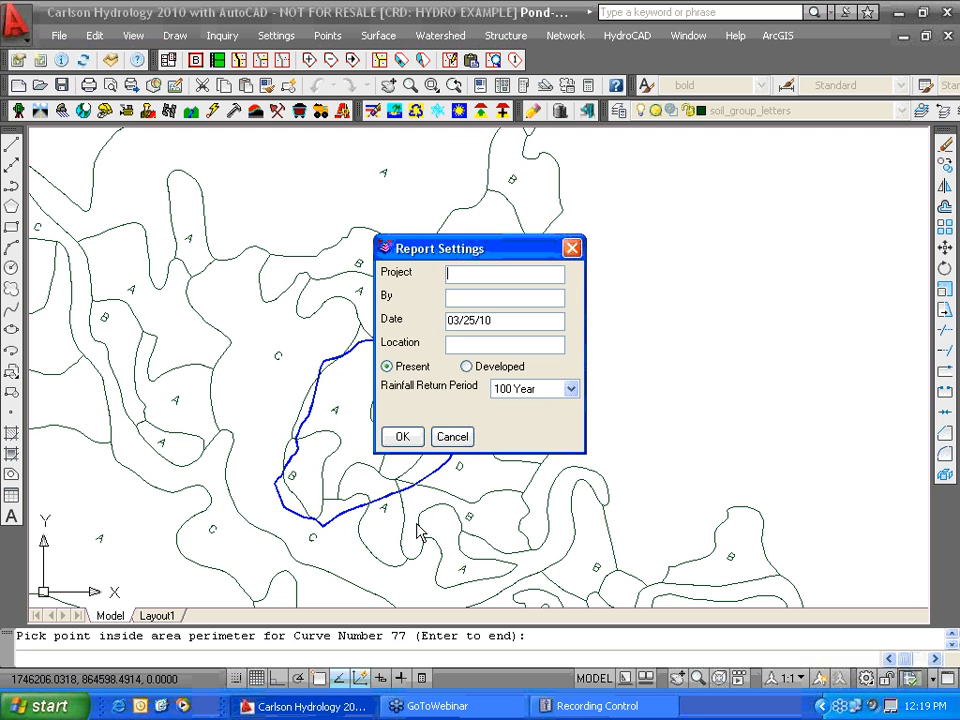
{"action": "left_click", "coordinate": [451, 440]}
{"action": "left_click", "coordinate": [148, 136]}
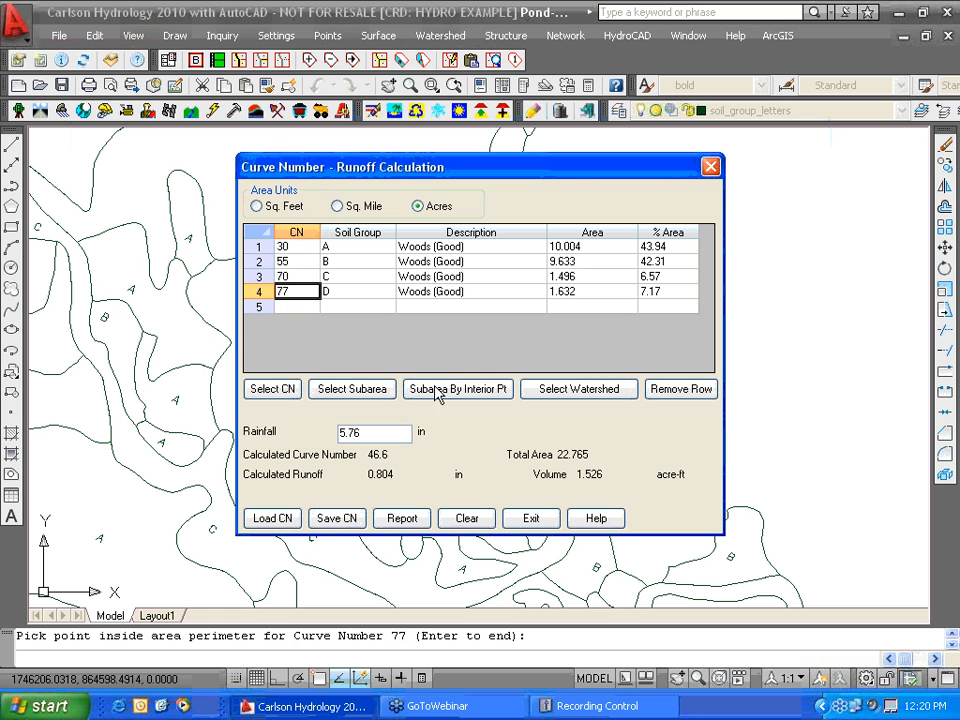
{"action": "left_click", "coordinate": [535, 519]}
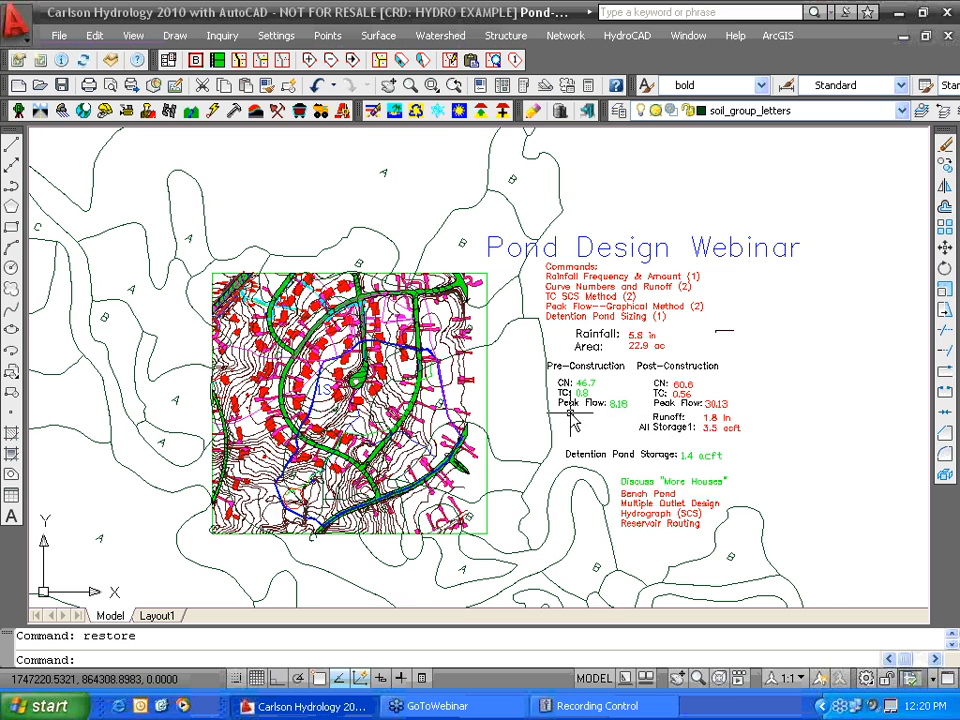
- Zoom and pan around the site plan to review the pond design summary
{"action": "scroll", "coordinate": [432, 432], "scroll_direction": "up", "scroll_amount": 2}
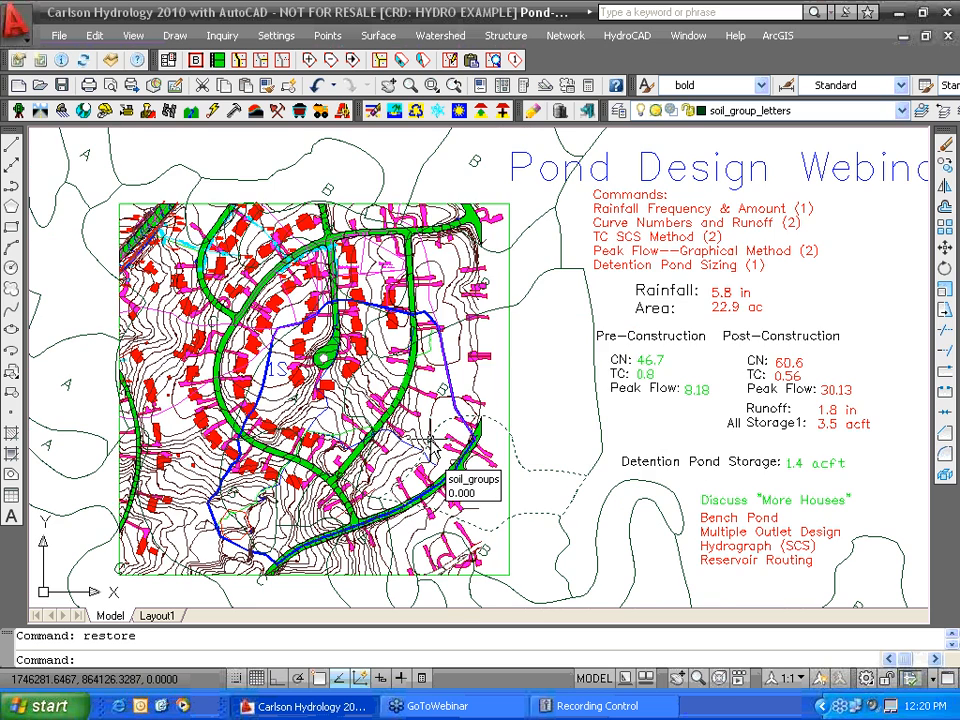
{"action": "scroll", "coordinate": [432, 440], "scroll_direction": "up", "scroll_amount": 3}
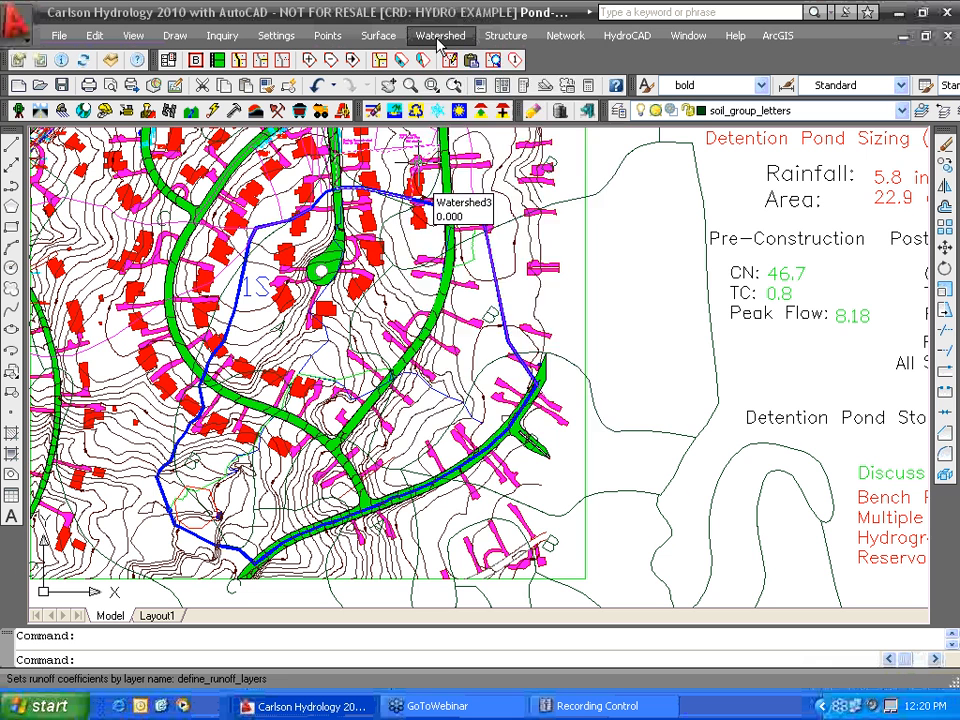
{"action": "left_click", "coordinate": [440, 35]}
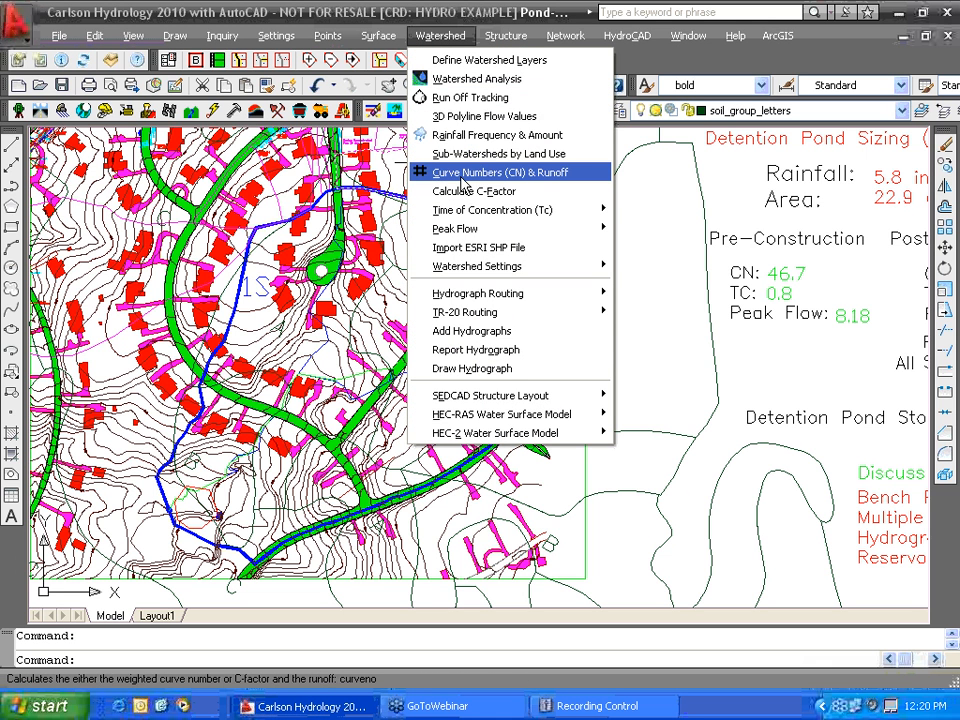
{"action": "left_click", "coordinate": [667, 310]}
{"action": "left_click", "coordinate": [660, 312]}
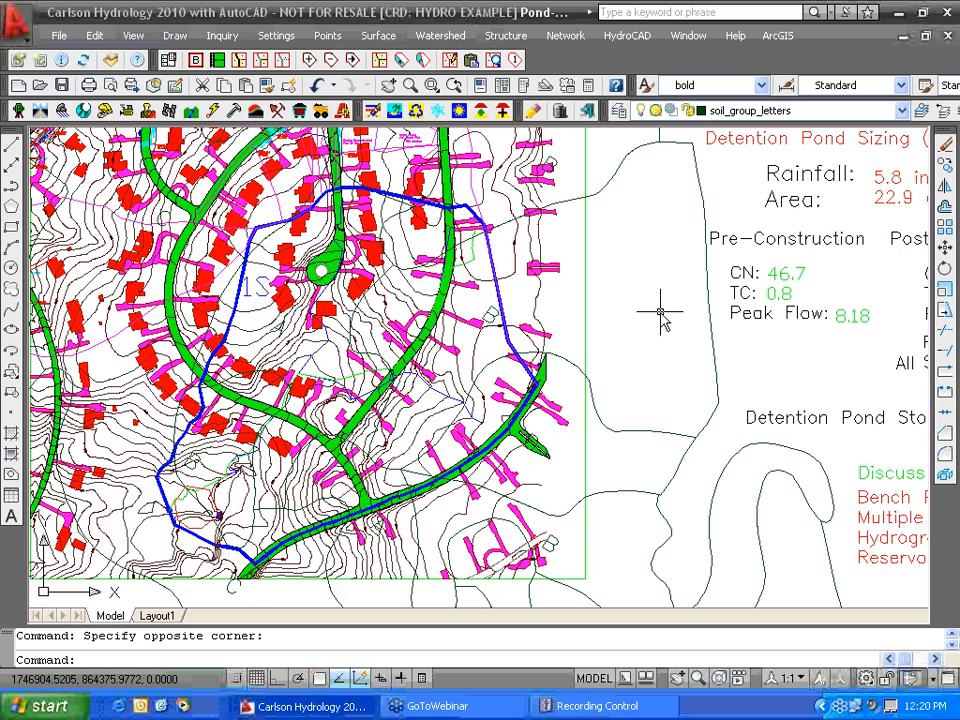
{"action": "scroll", "coordinate": [660, 315], "scroll_direction": "down", "scroll_amount": 2}
{"action": "scroll", "coordinate": [565, 390], "scroll_direction": "down", "scroll_amount": 1}
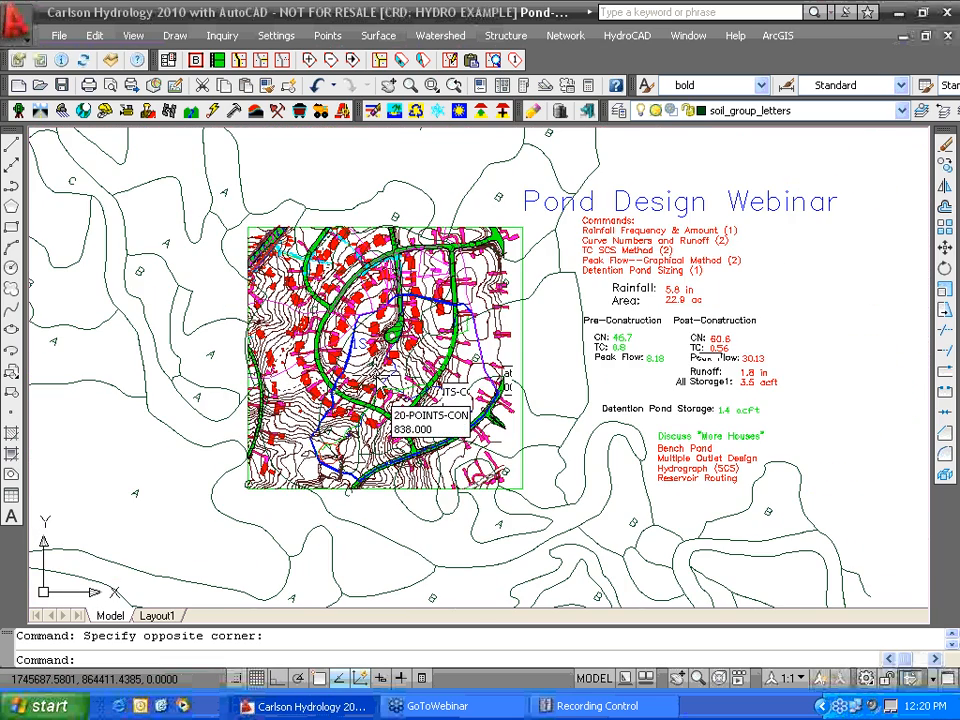
{"action": "scroll", "coordinate": [382, 378], "scroll_direction": "up", "scroll_amount": 1}
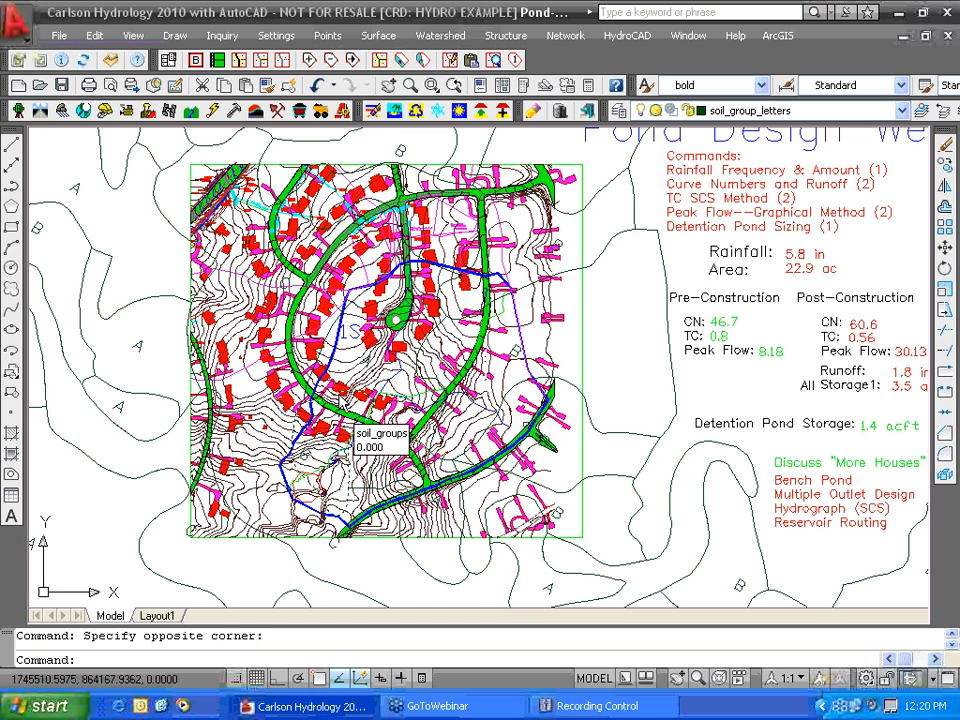
{"action": "scroll", "coordinate": [341, 395], "scroll_direction": "up", "scroll_amount": 2}
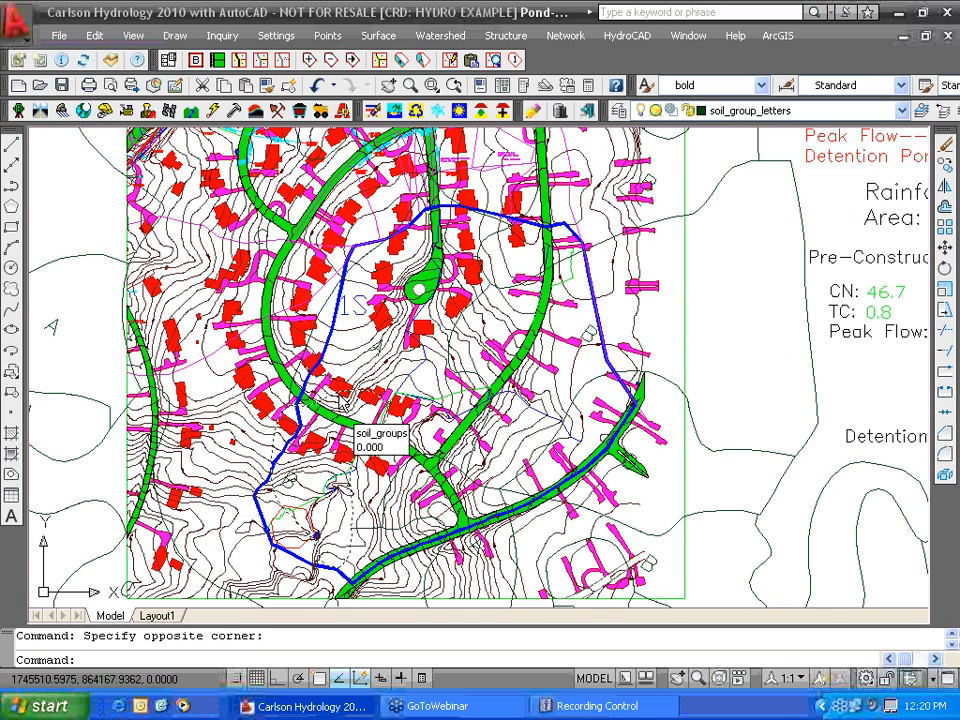
{"action": "scroll", "coordinate": [341, 395], "scroll_direction": "up", "scroll_amount": 1}
{"action": "scroll", "coordinate": [305, 380], "scroll_direction": "down", "scroll_amount": 2}
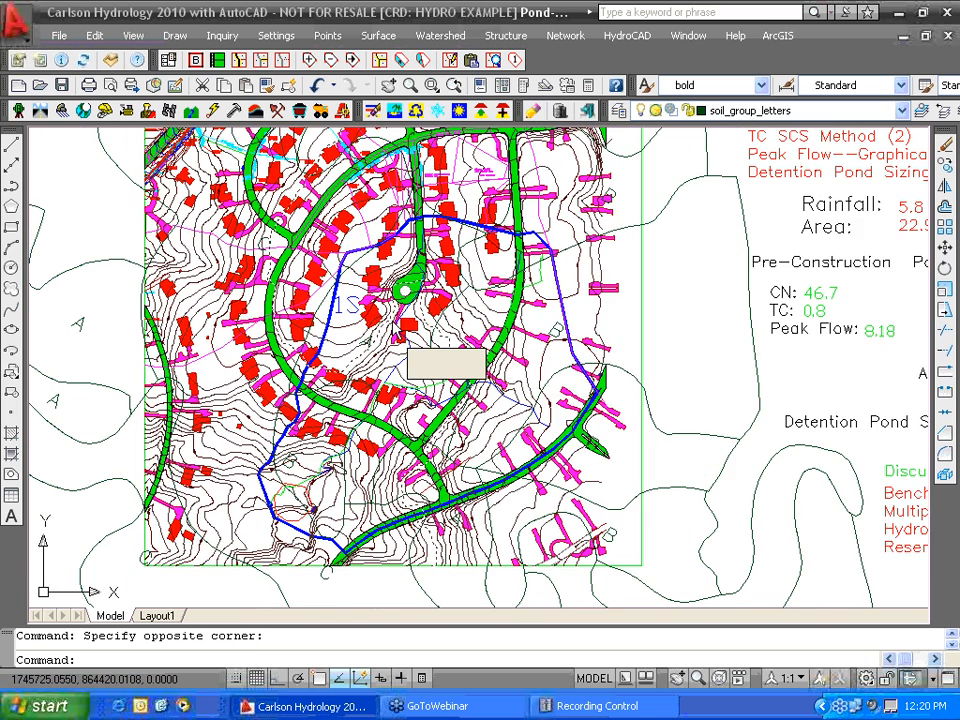
{"action": "scroll", "coordinate": [395, 335], "scroll_direction": "down", "scroll_amount": 1}
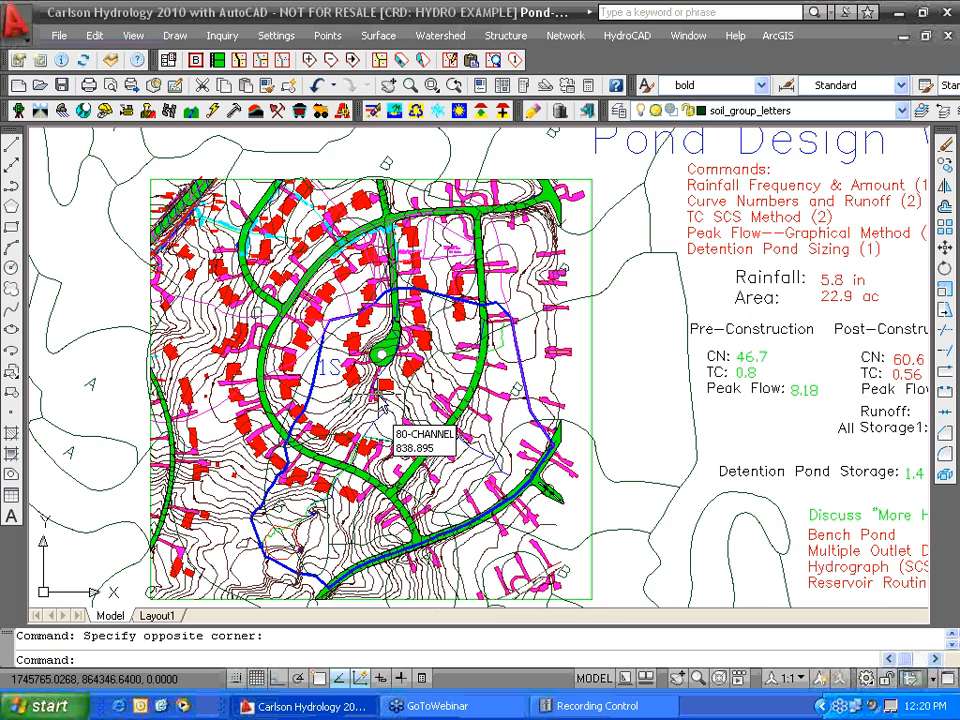
{"action": "middle_click_drag", "start_coordinate": [380, 397], "coordinate": [384, 370]}
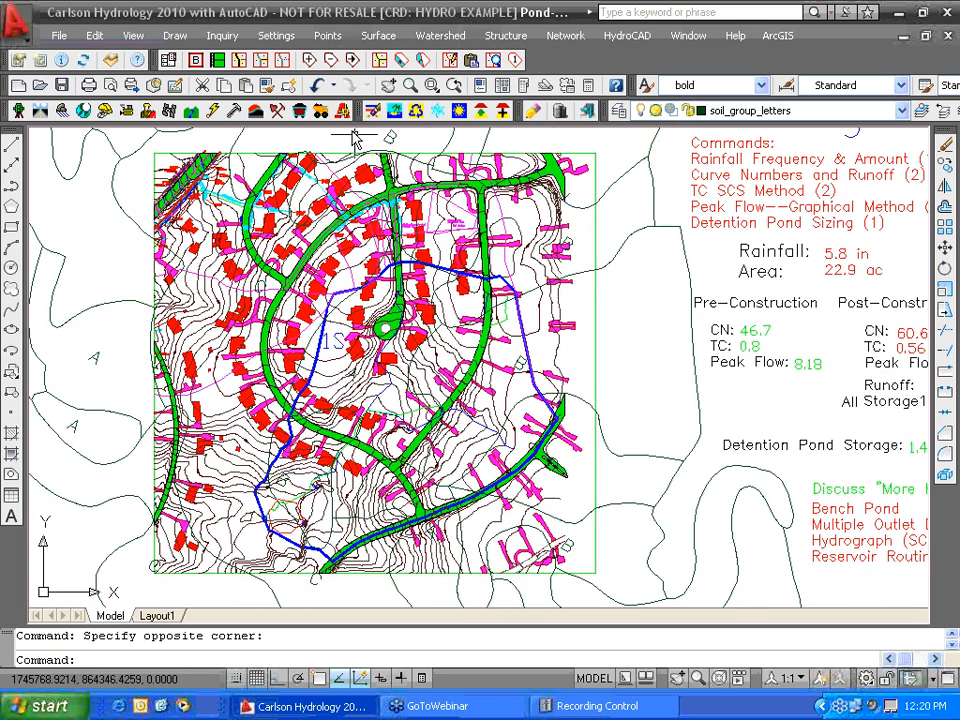
{"action": "left_click", "coordinate": [456, 62]}
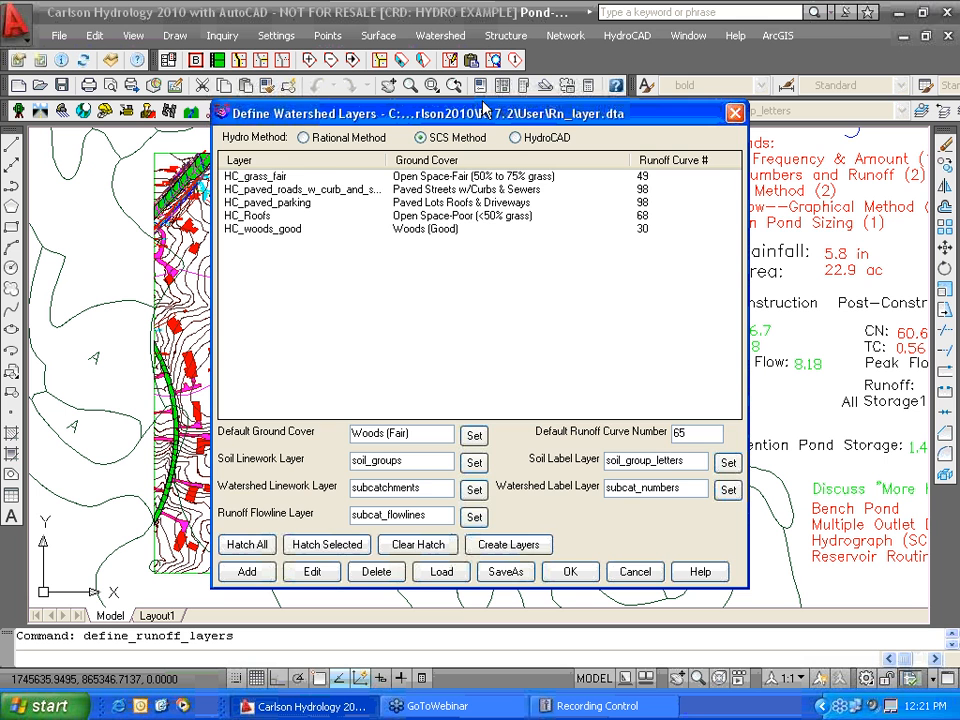
- Review the Define Watershed Layers mapping under SCS Method and accept it
{"action": "mouse_move", "coordinate": [485, 120]}
{"action": "left_mouse_down"}
{"action": "mouse_move", "coordinate": [535, 437]}
{"action": "mouse_move", "coordinate": [532, 97]}
{"action": "mouse_move", "coordinate": [529, 124]}
{"action": "left_mouse_up"}
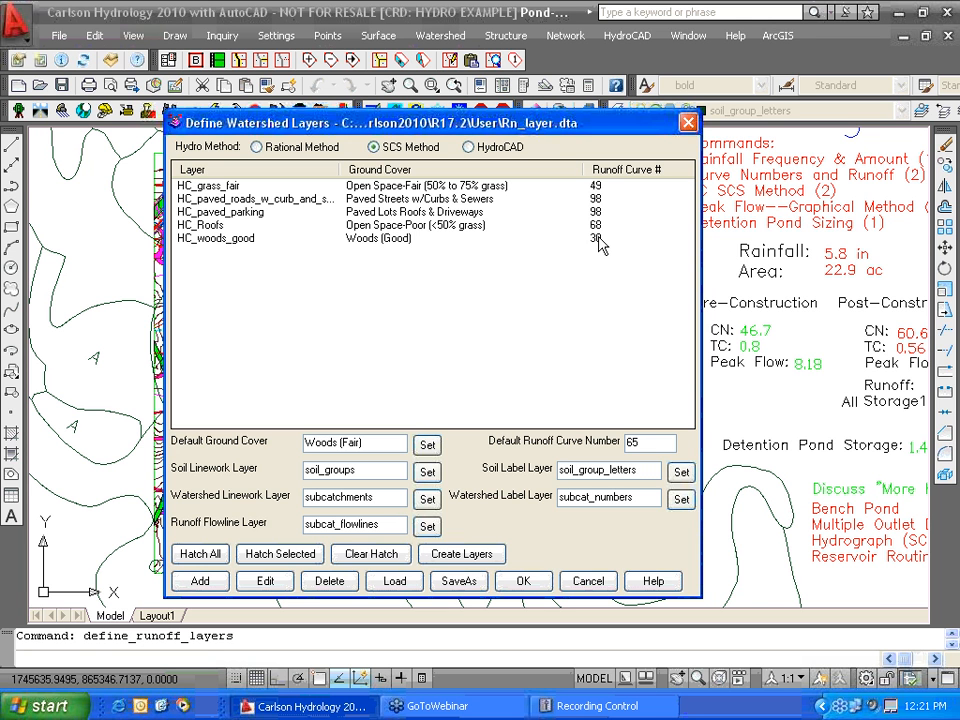
{"action": "left_click", "coordinate": [524, 583]}
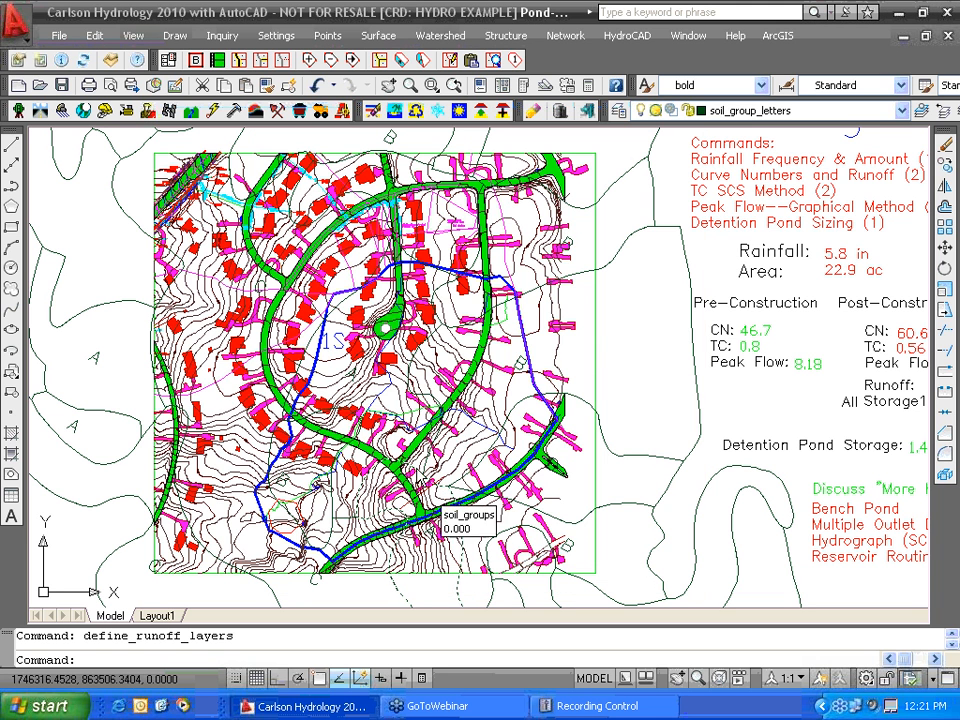
- Reopen Watershed > Curve Numbers (CN) & Runoff, still showing CN 46.6 and 0.804 in runoff
{"action": "left_click", "coordinate": [446, 37]}
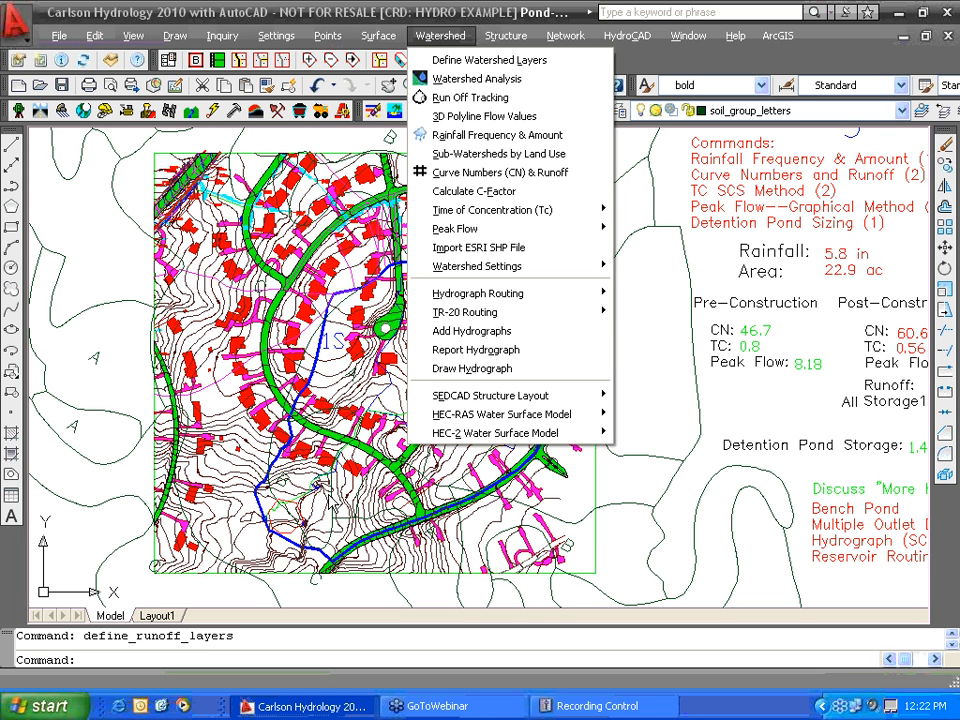
{"action": "left_click", "coordinate": [505, 172]}
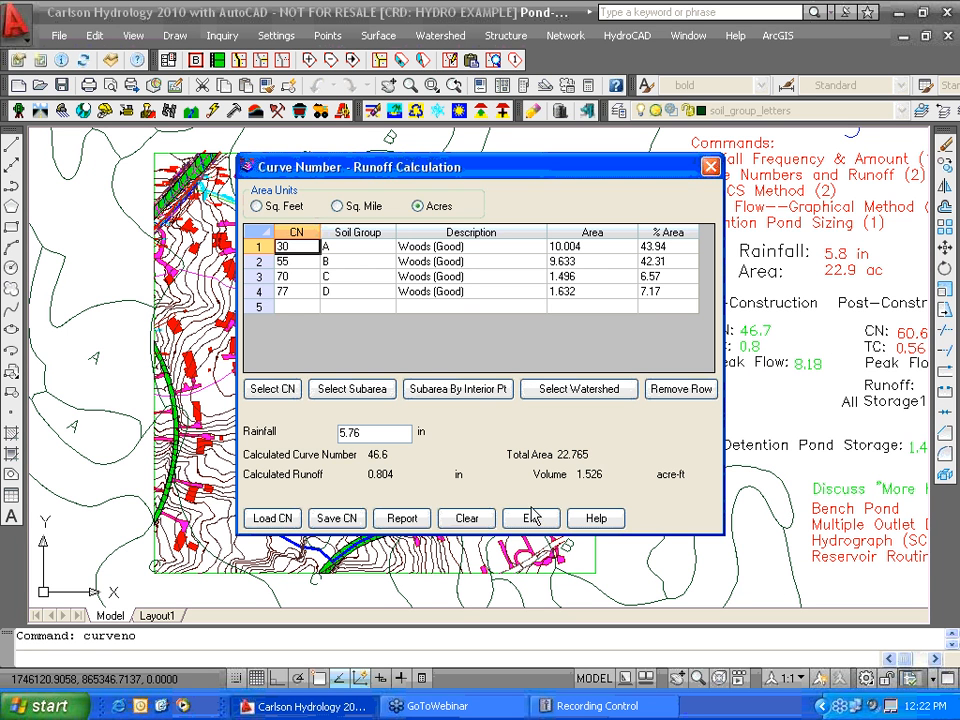
- Clear the CN table and recompute it from the watershed perimeter polyline, giving CN 59.3 and 1.709 in runoff
{"action": "left_click", "coordinate": [467, 520]}
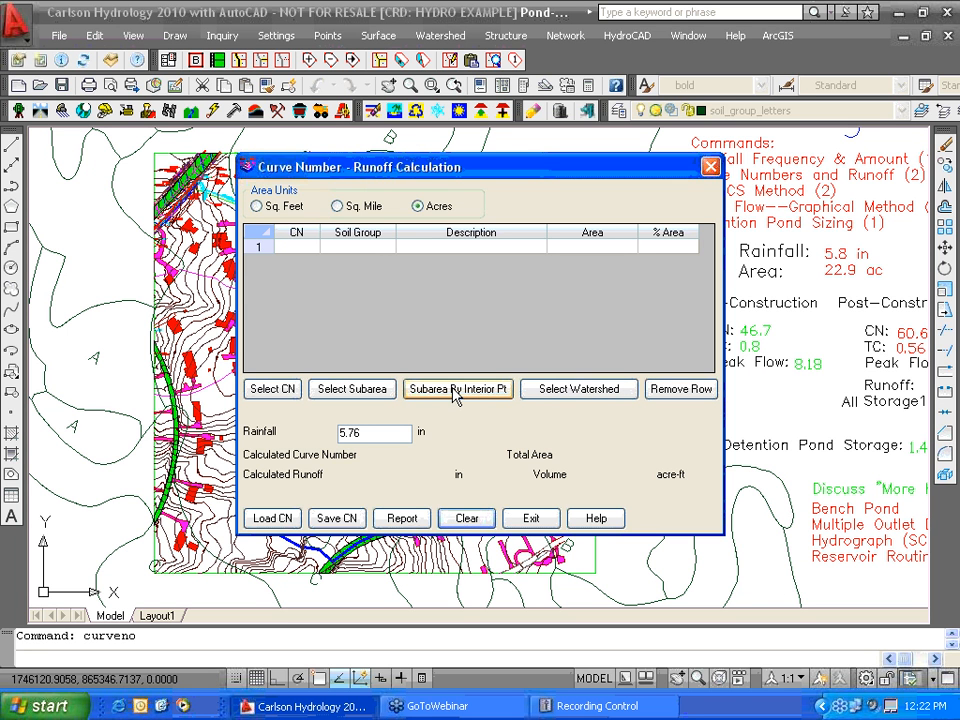
{"action": "left_click", "coordinate": [584, 391]}
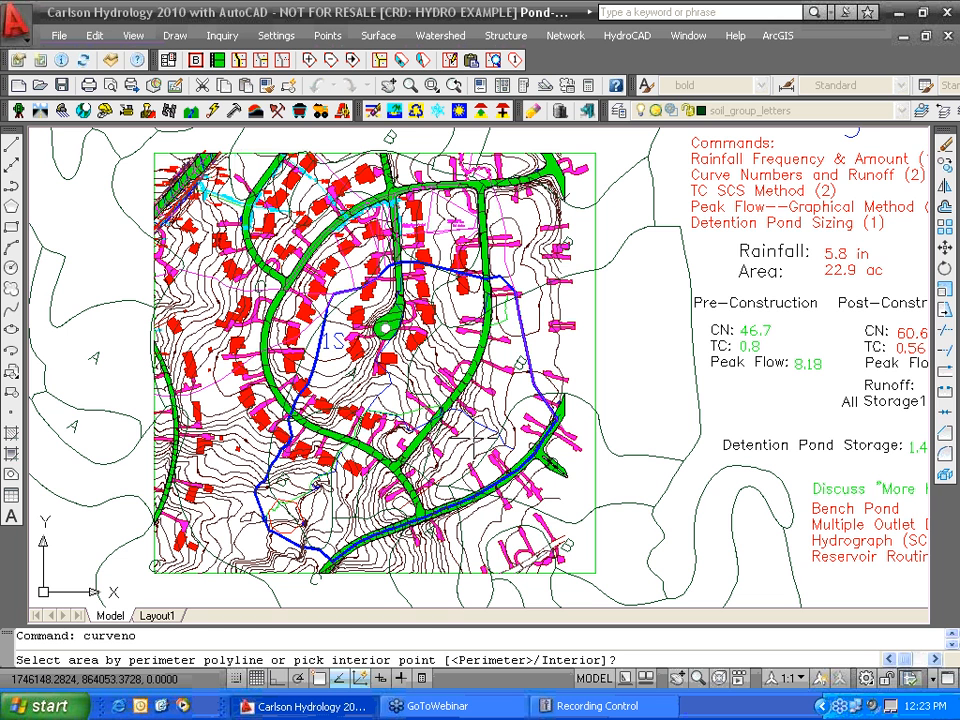
{"action": "key", "text": "Return"}
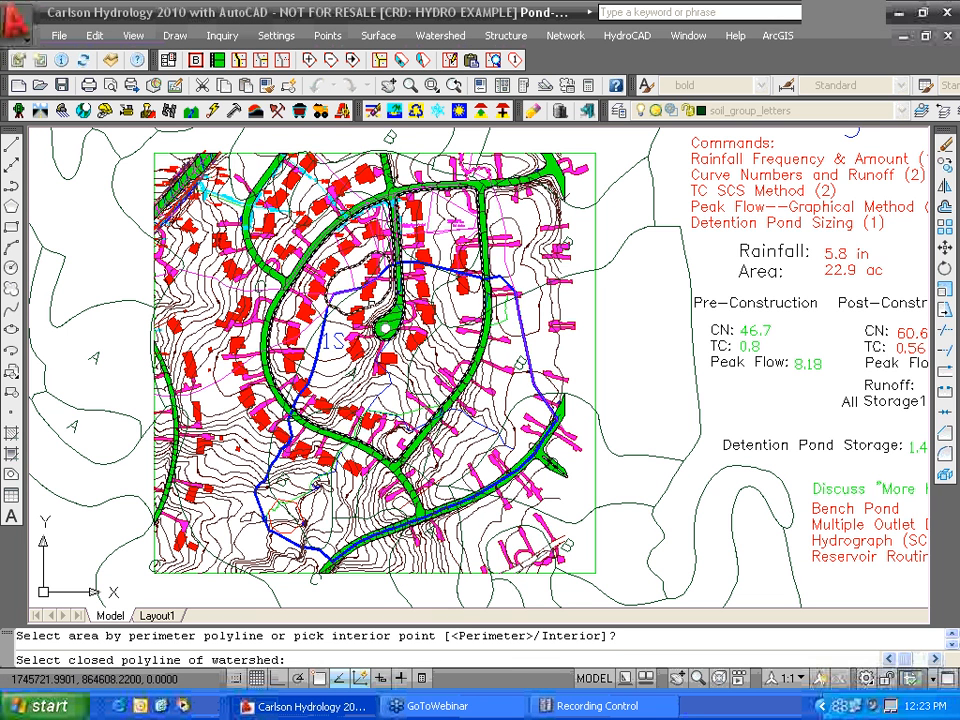
{"action": "left_click", "coordinate": [319, 350]}
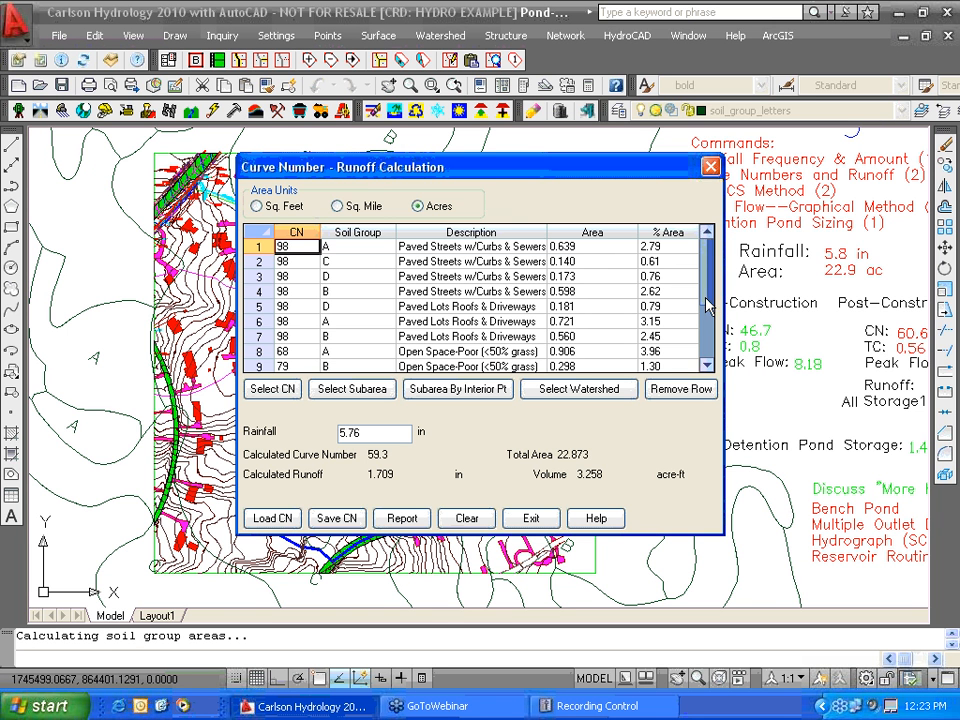
- Scroll through the post-construction CN table rows, then exit the curve number calculation
{"action": "scroll", "coordinate": [706, 306], "scroll_direction": "down", "scroll_amount": 2}
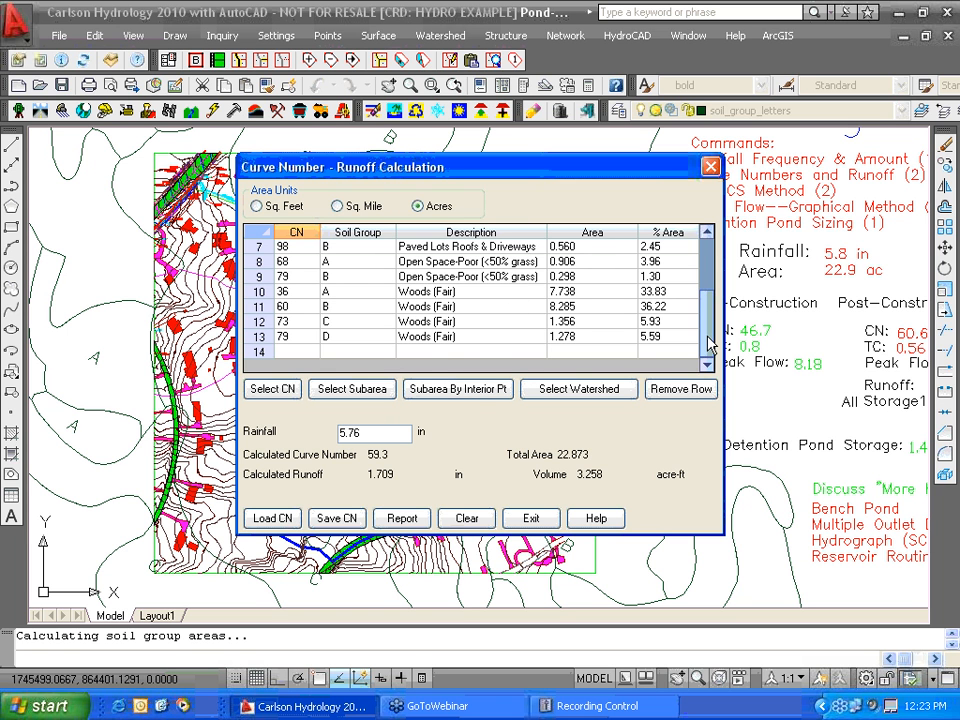
{"action": "left_click_drag", "start_coordinate": [713, 322], "coordinate": [710, 284]}
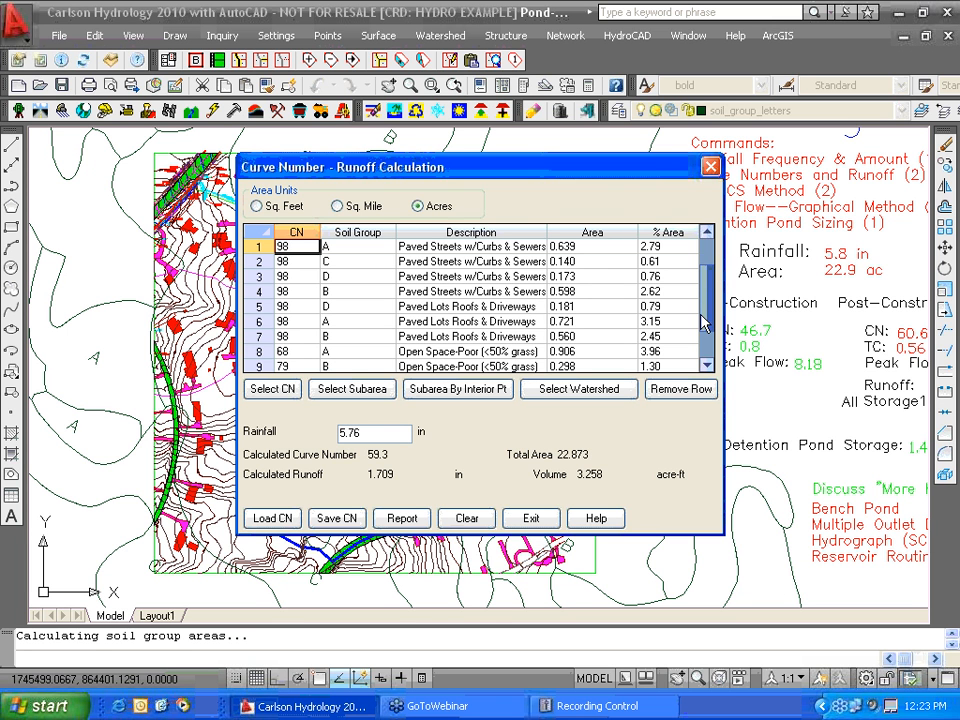
{"action": "scroll", "coordinate": [706, 327], "scroll_direction": "down", "scroll_amount": 2}
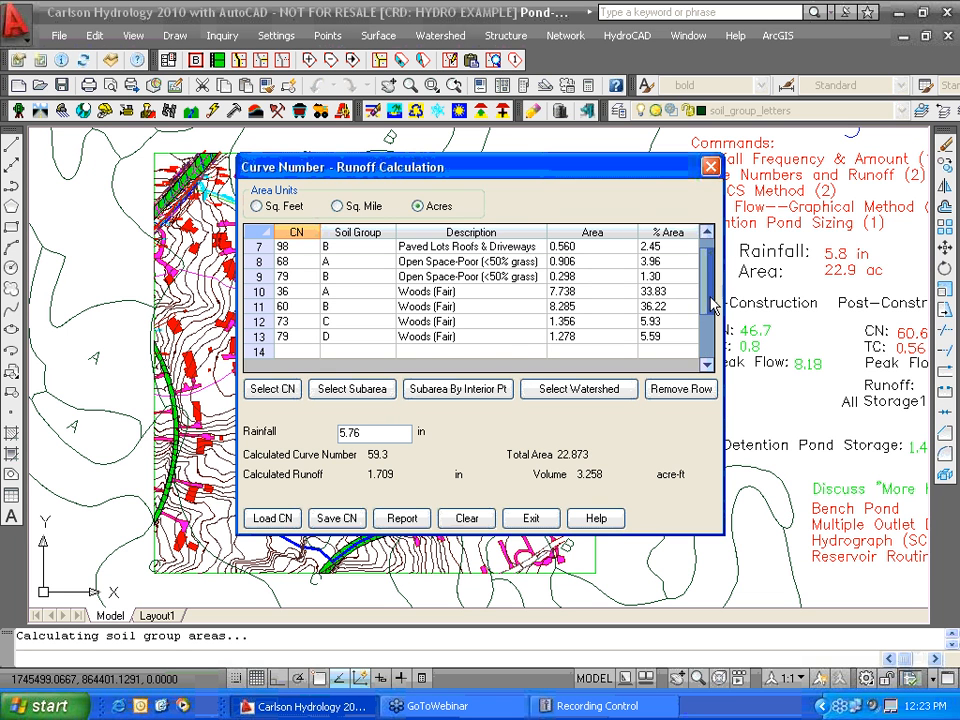
{"action": "left_click_drag", "start_coordinate": [711, 305], "coordinate": [712, 259]}
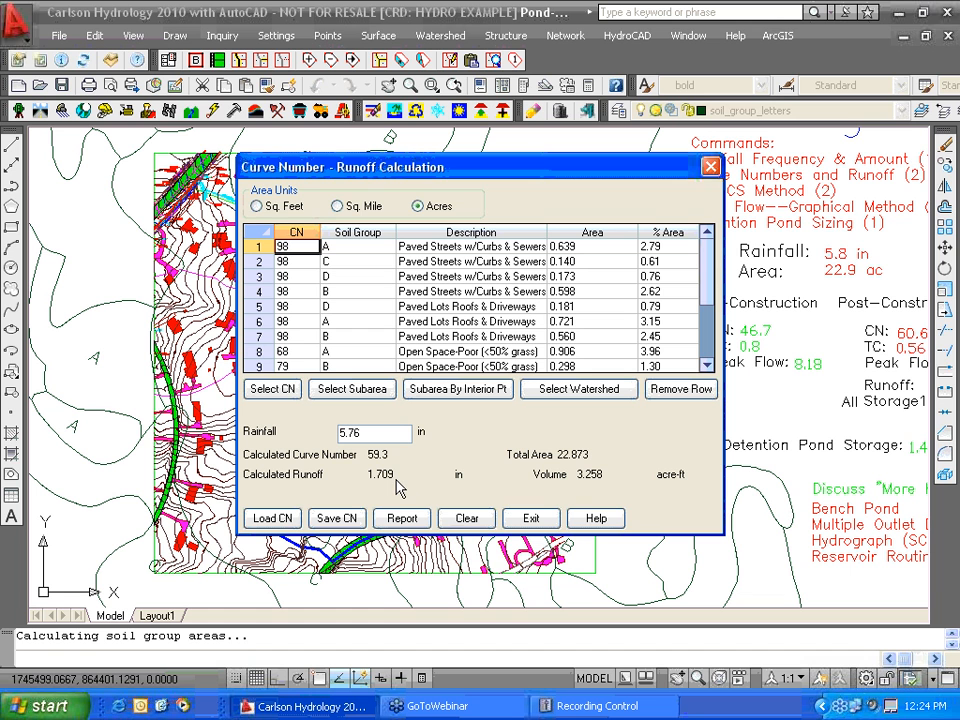
{"action": "left_click", "coordinate": [541, 520]}
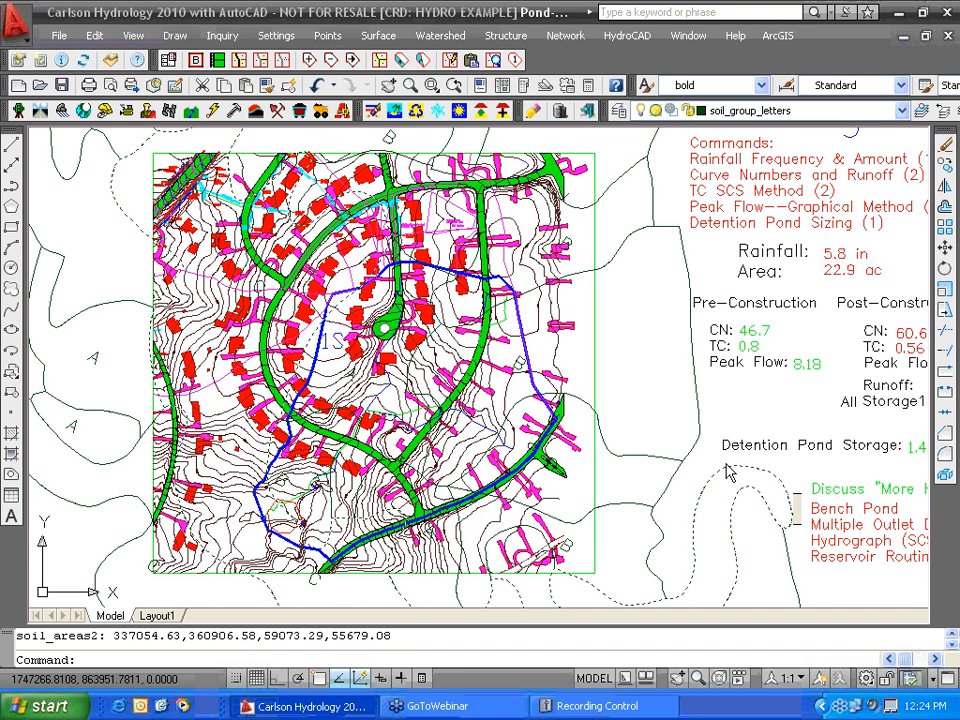
- Bring the pond design summary into view and start Watershed > Time of Concentration (Tc) > SCS Method
{"action": "middle_click_drag", "start_coordinate": [728, 473], "coordinate": [511, 467]}
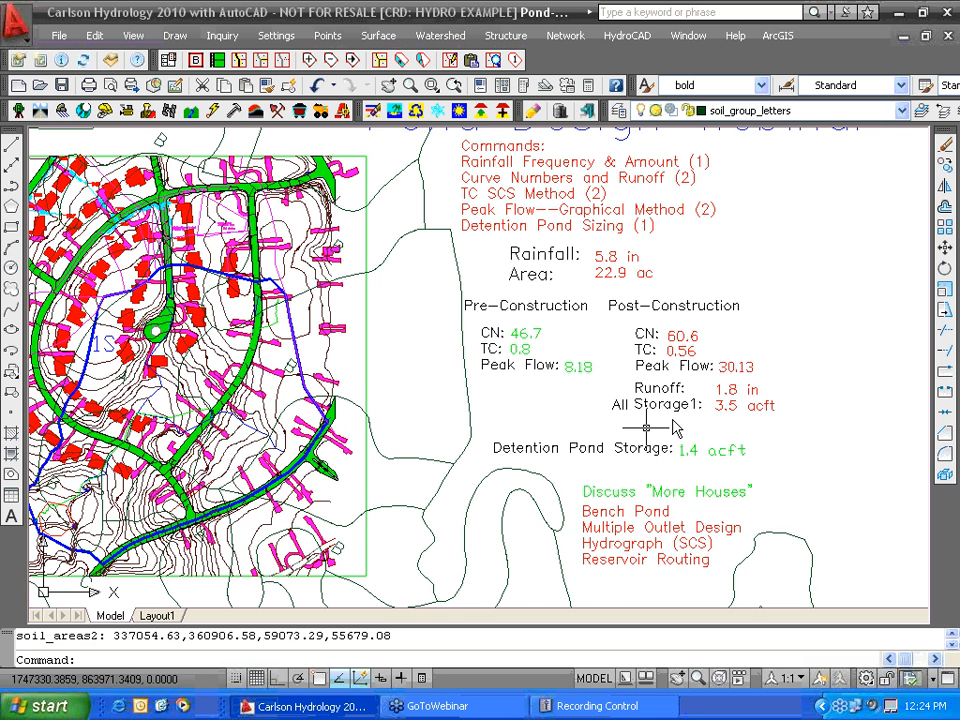
{"action": "scroll", "coordinate": [525, 428], "scroll_direction": "down", "scroll_amount": 2}
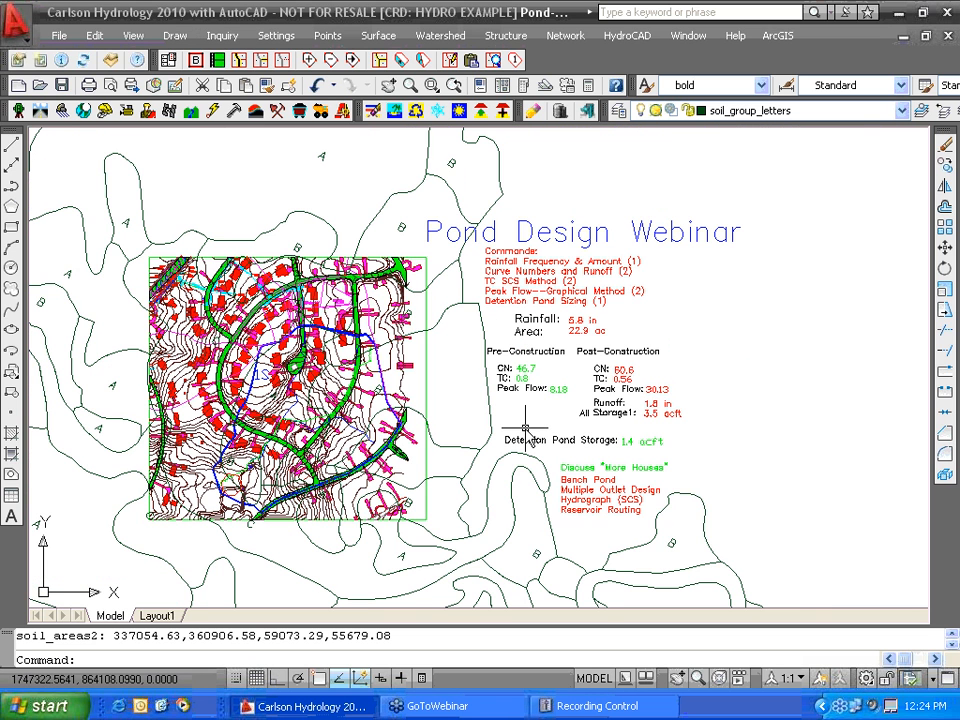
{"action": "scroll", "coordinate": [258, 446], "scroll_direction": "up", "scroll_amount": 1}
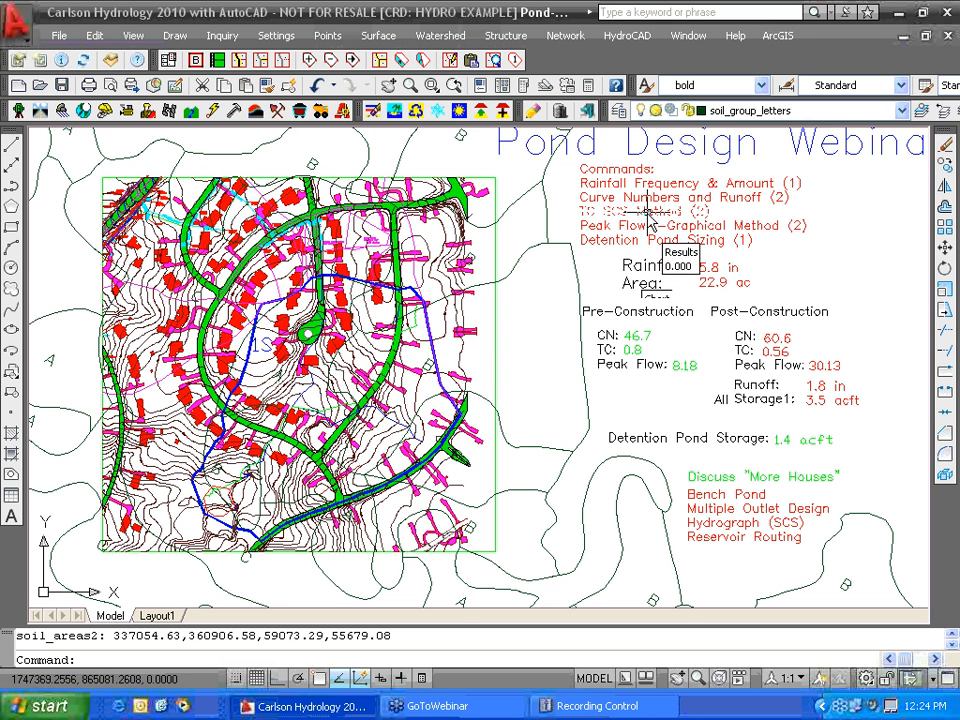
{"action": "left_click", "coordinate": [447, 38]}
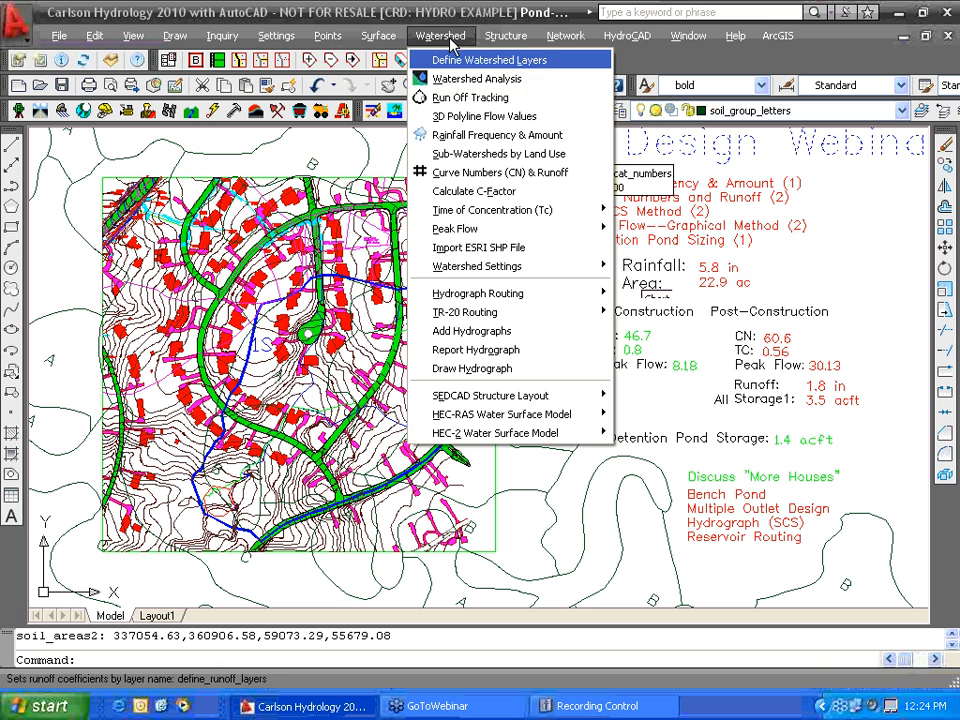
{"action": "mouse_move", "coordinate": [485, 211]}
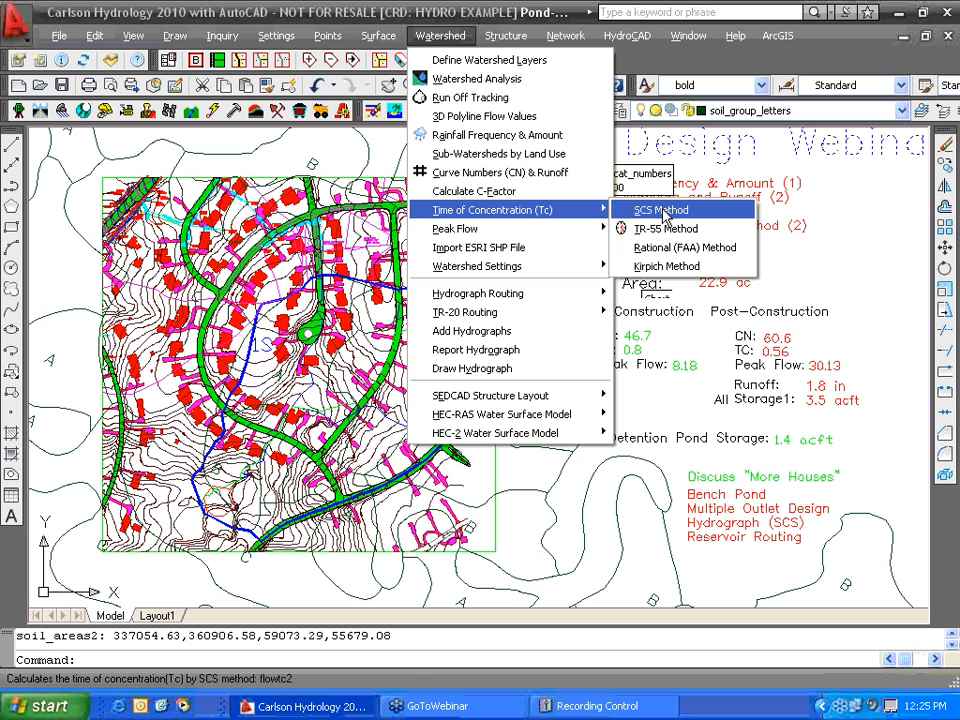
{"action": "left_click", "coordinate": [662, 211]}
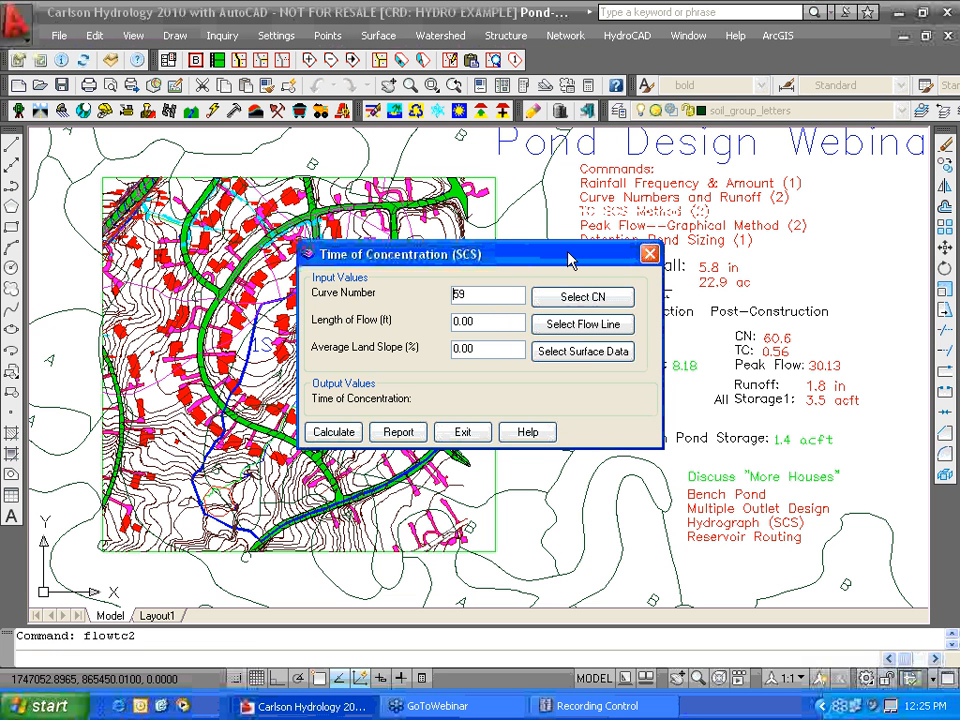
- Set the curve number to 46.7 and pick the flow path polyline for the flow length
{"action": "left_click_drag", "start_coordinate": [568, 260], "coordinate": [458, 259]}
{"action": "double_click", "coordinate": [377, 295]}
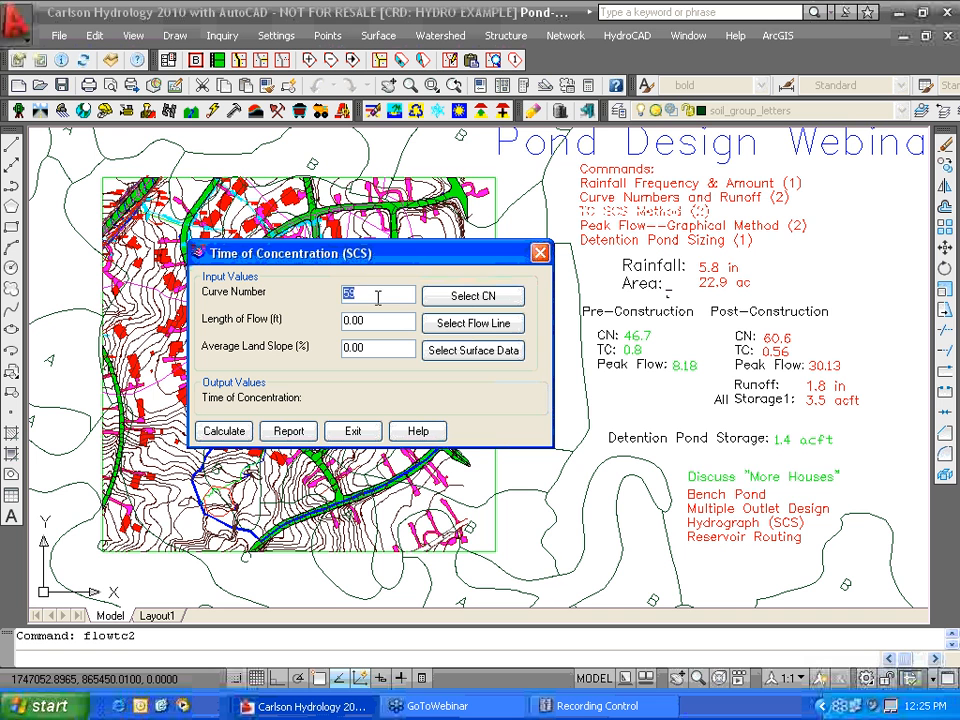
{"action": "type", "text": "46.7"}
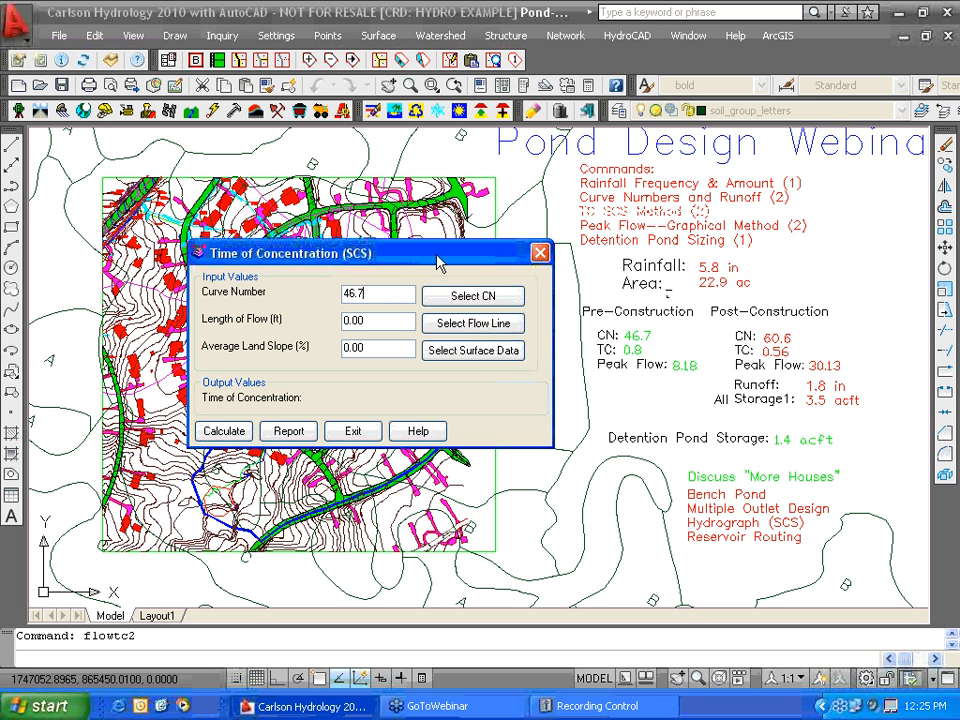
{"action": "left_click_drag", "start_coordinate": [439, 261], "coordinate": [459, 361]}
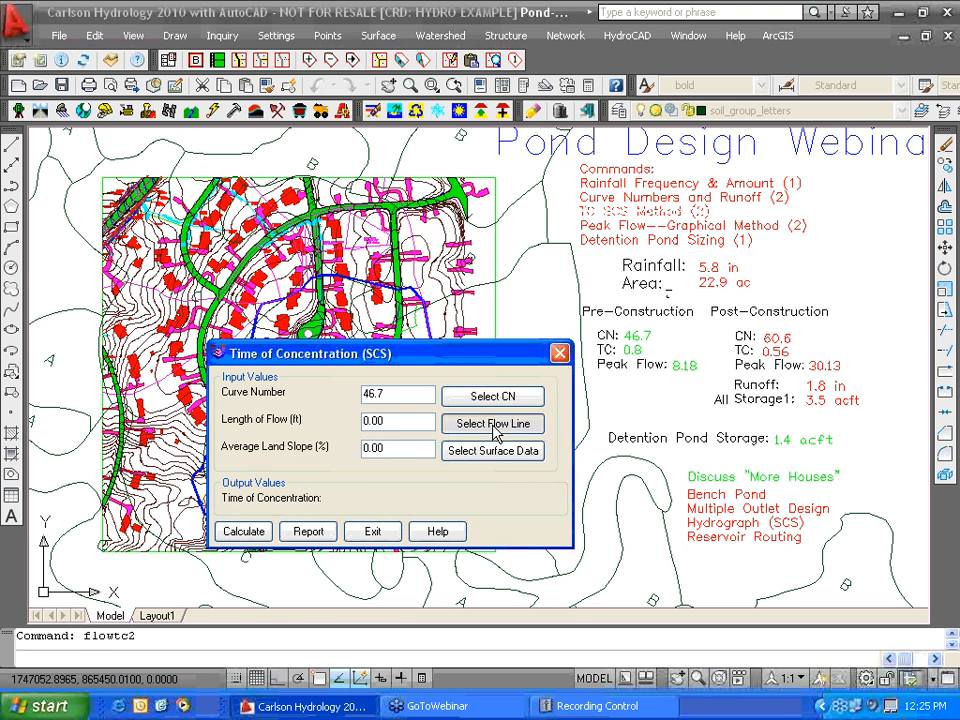
{"action": "left_click", "coordinate": [493, 430]}
{"action": "left_click", "coordinate": [419, 323]}
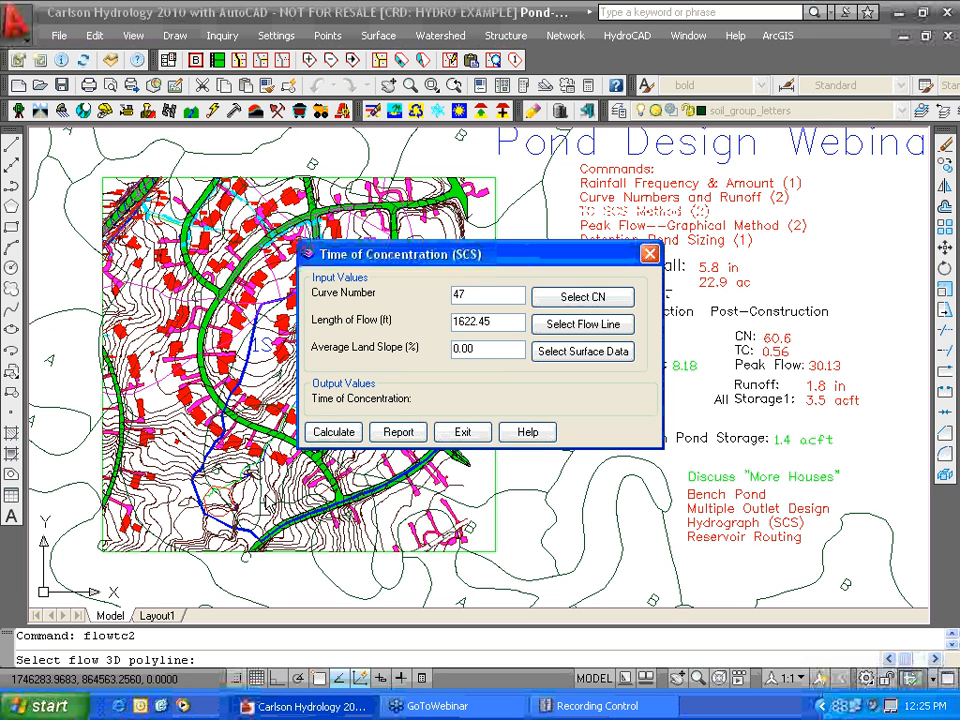
- Take the slope from Watershed1.tin along the watershed boundary and calculate Tc, getting 0.801 hrs
{"action": "left_click", "coordinate": [565, 353]}
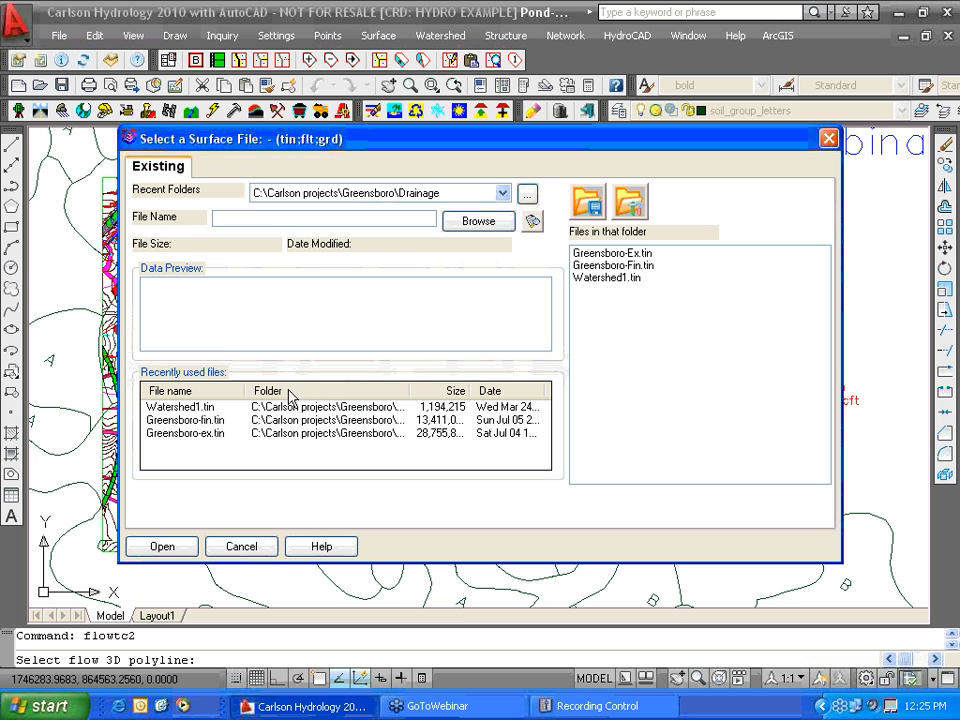
{"action": "left_click", "coordinate": [182, 407]}
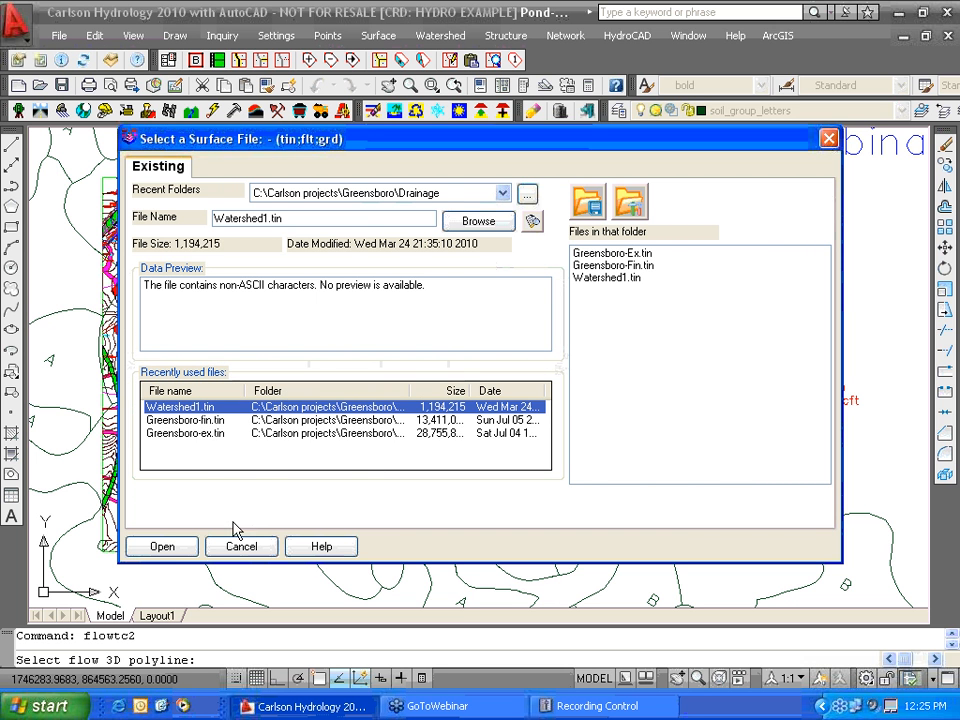
{"action": "left_click", "coordinate": [170, 550]}
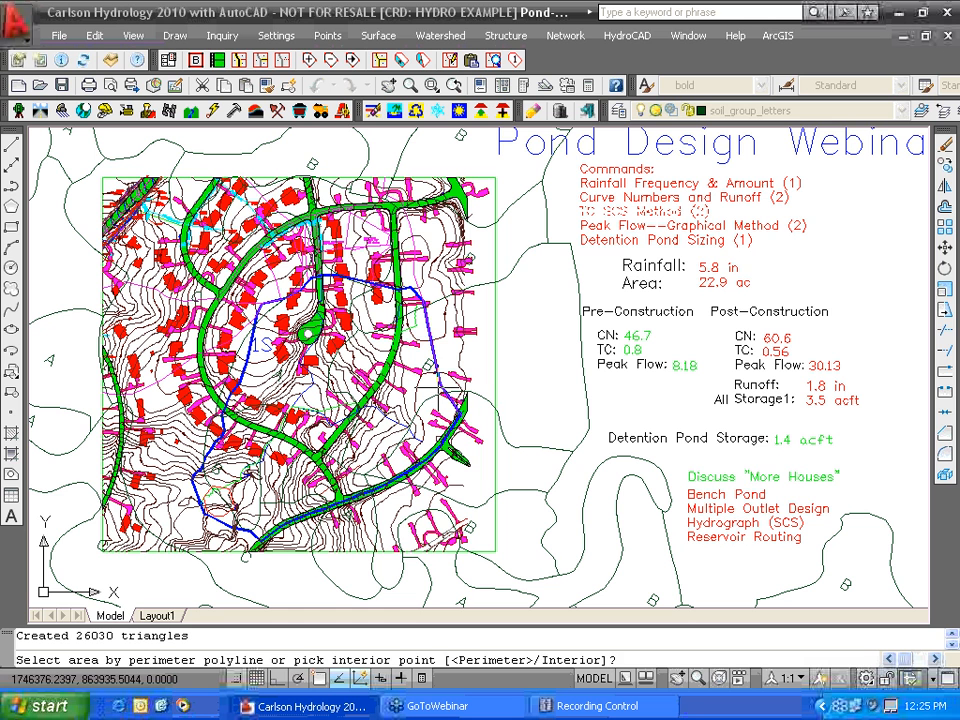
{"action": "key", "text": "Return"}
{"action": "left_click", "coordinate": [252, 360]}
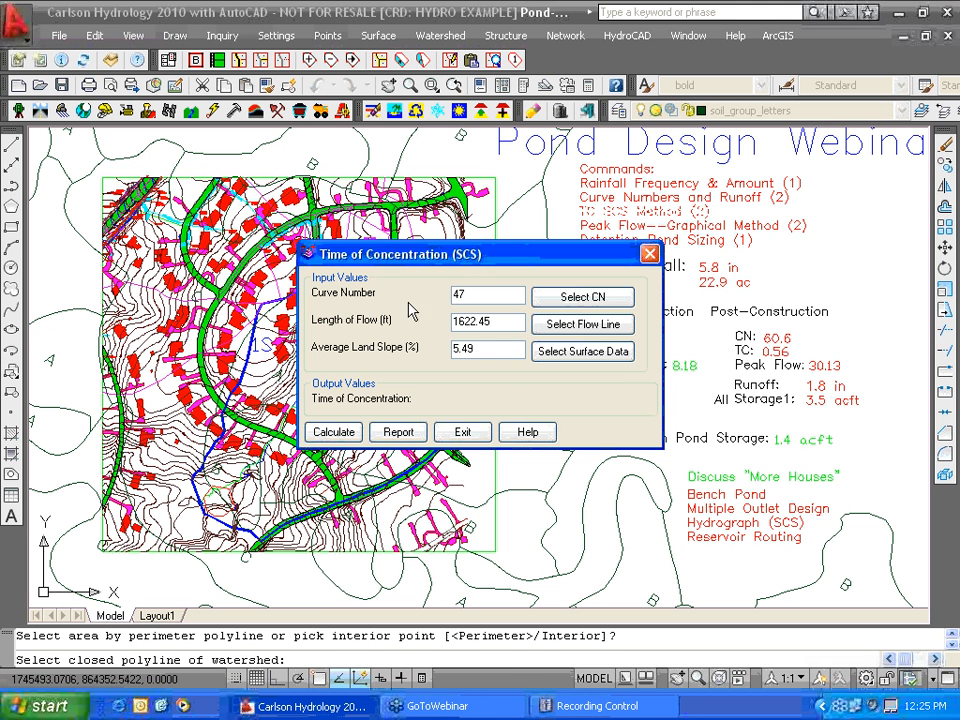
{"action": "left_click", "coordinate": [337, 431]}
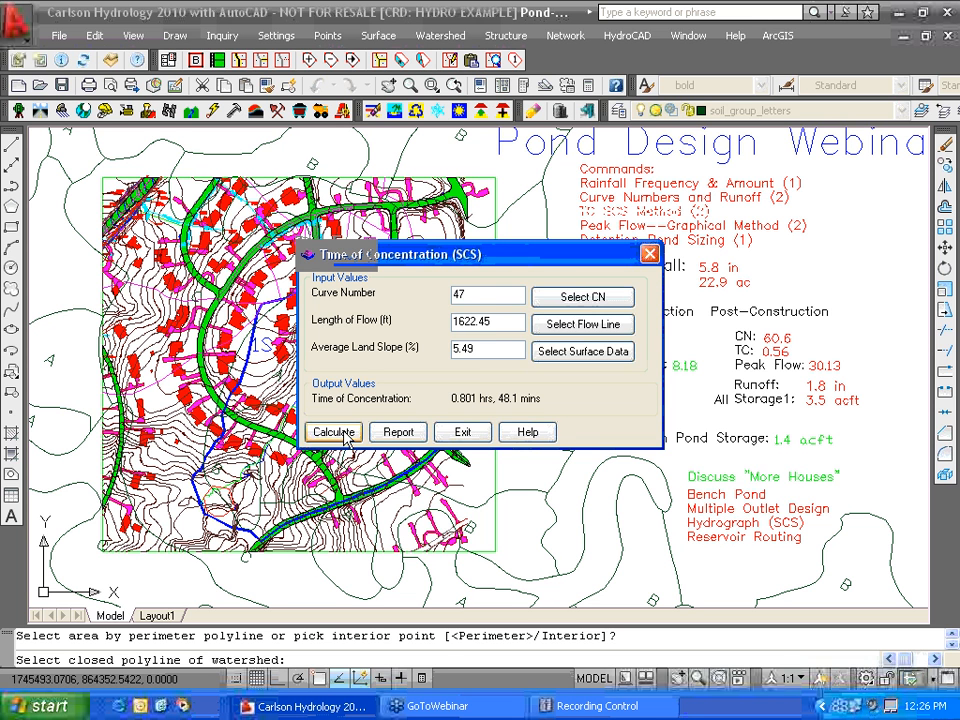
{"action": "left_click_drag", "start_coordinate": [505, 258], "coordinate": [351, 248]}
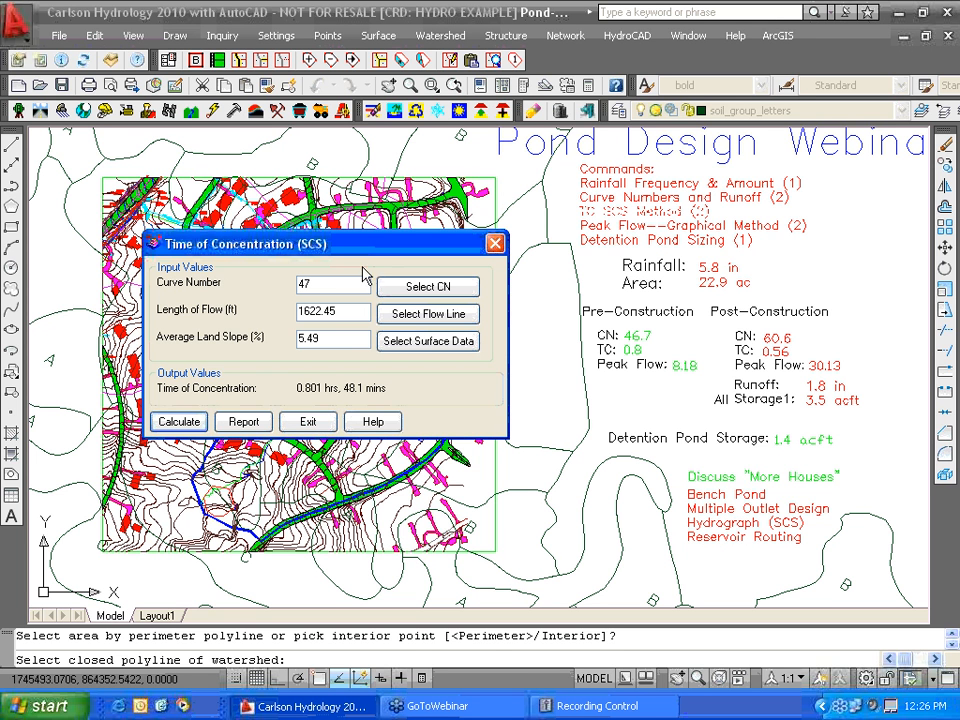
- Change the curve number to 60.6, recalculate to 0.568 hrs (34.1 mins), and exit the calculator
{"action": "double_click", "coordinate": [322, 285]}
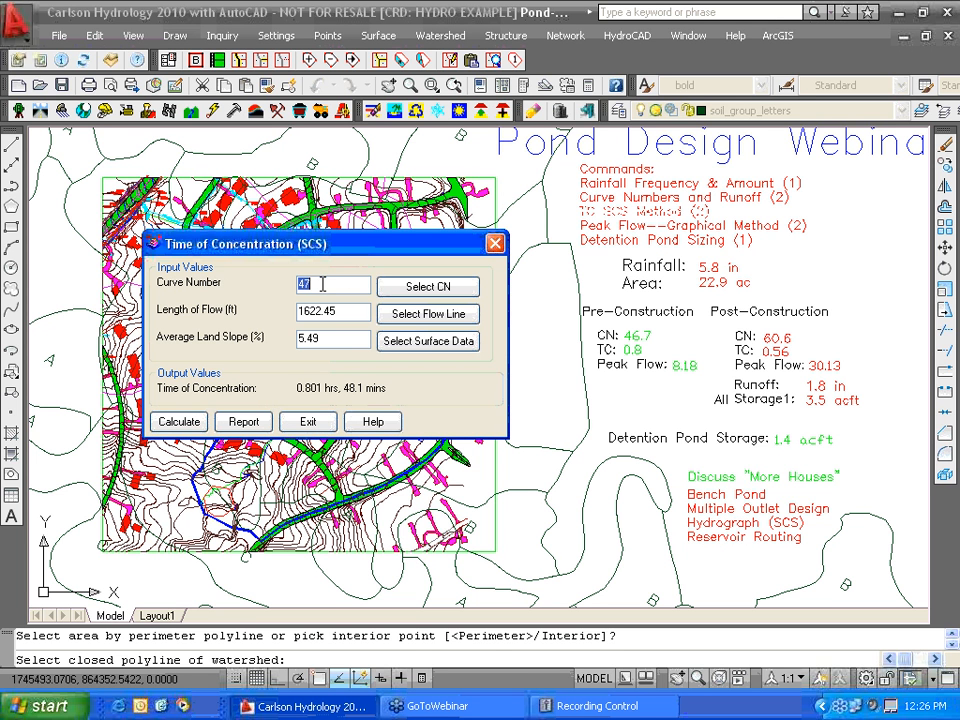
{"action": "type", "text": "60.6"}
{"action": "left_click", "coordinate": [188, 424]}
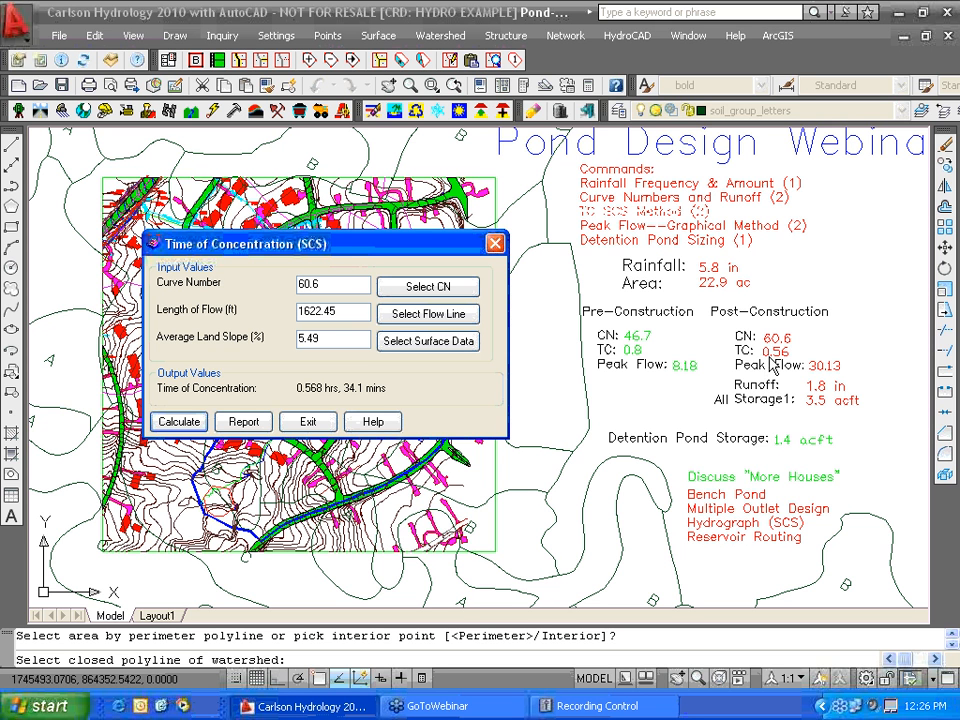
{"action": "left_click", "coordinate": [308, 421]}
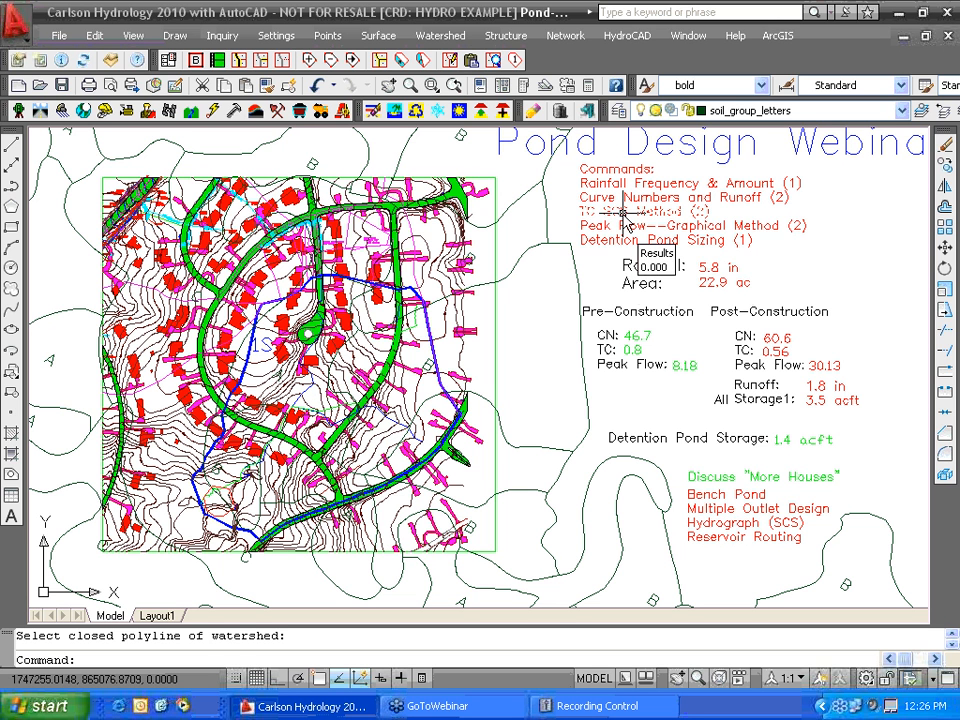
- Start Watershed > Peak Flow > Graphical Method and set the runoff curve number to 47
{"action": "left_click", "coordinate": [443, 39]}
{"action": "mouse_move", "coordinate": [458, 227]}
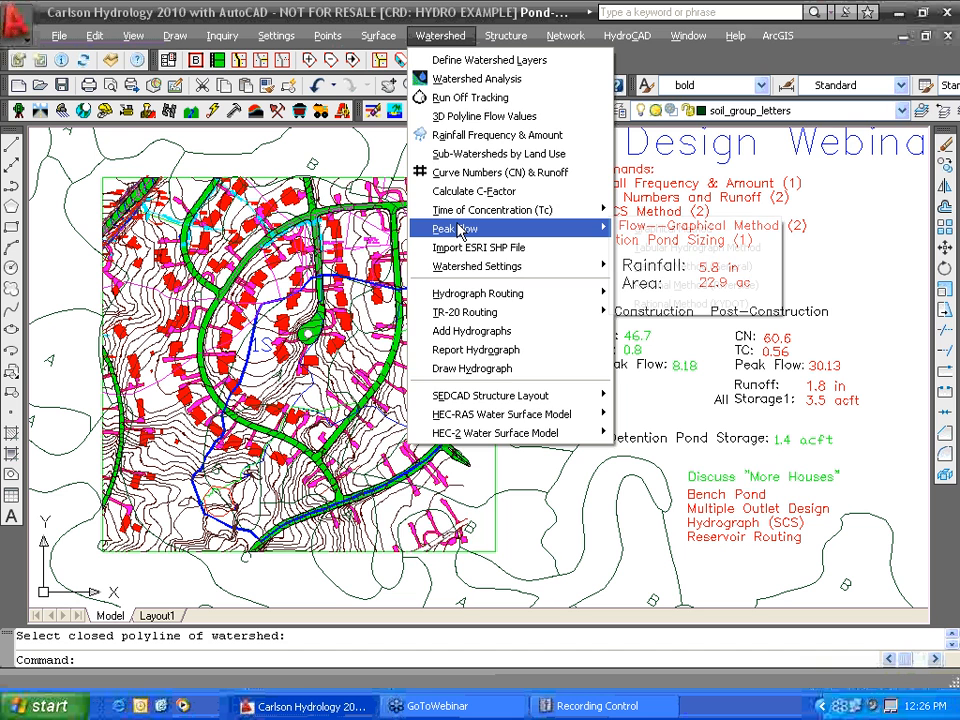
{"action": "left_click", "coordinate": [655, 229]}
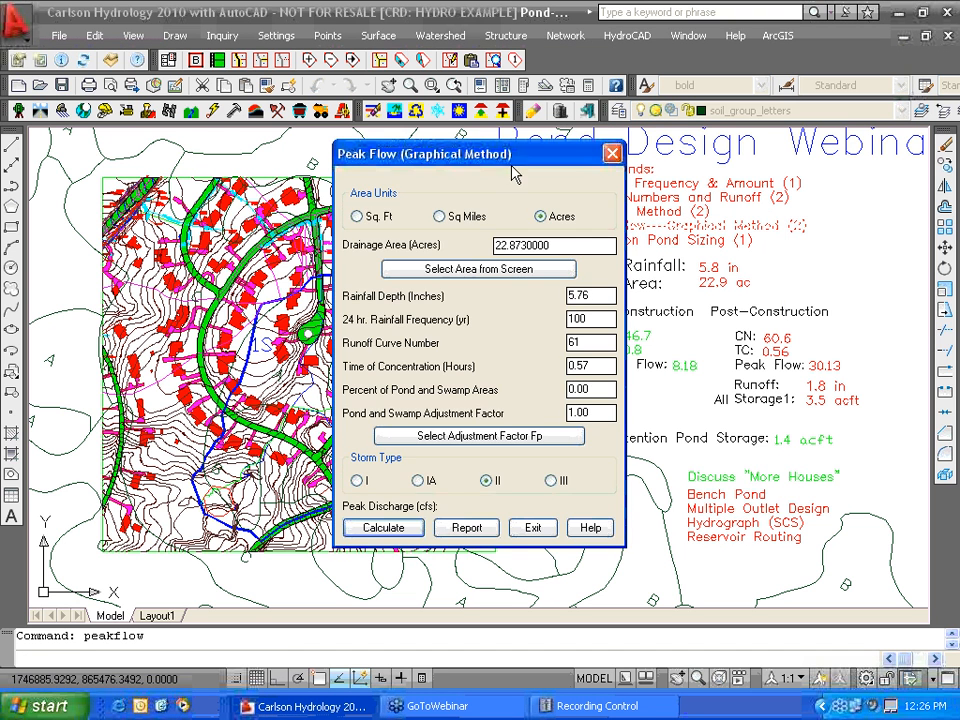
{"action": "mouse_move", "coordinate": [510, 160]}
{"action": "left_mouse_down"}
{"action": "mouse_move", "coordinate": [357, 162]}
{"action": "mouse_move", "coordinate": [370, 163]}
{"action": "left_mouse_up"}
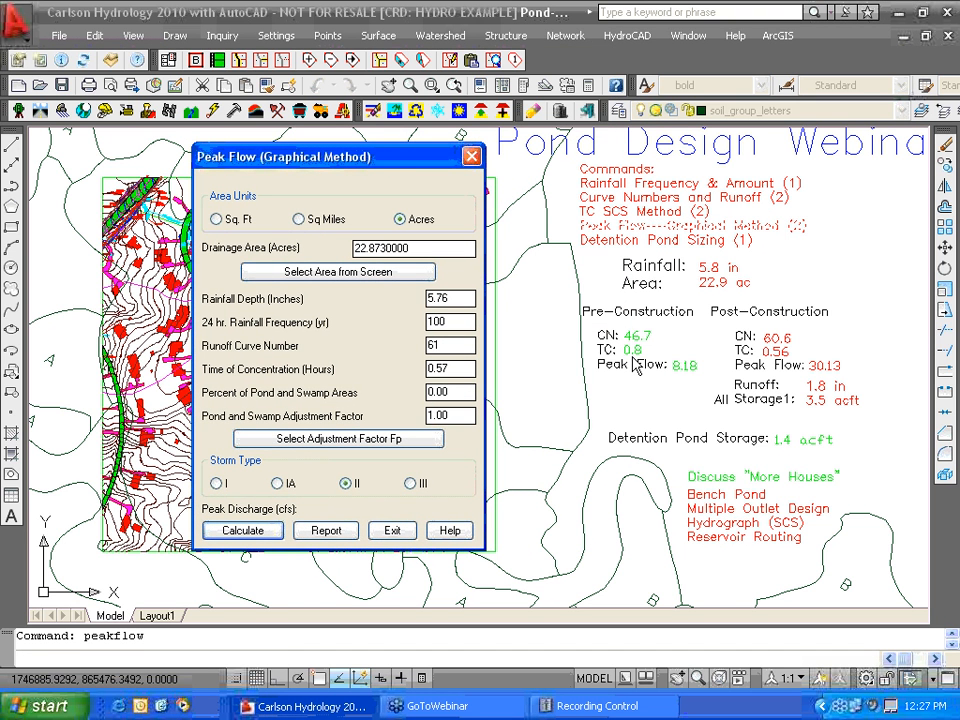
{"action": "double_click", "coordinate": [457, 342]}
{"action": "key", "text": "BackSpace"}
{"action": "type", "text": "7"}
- Set Tc 0.8 hrs and drainage area 22.9 acres, then calculate the peak discharge
{"action": "left_click", "coordinate": [459, 370]}
{"action": "double_click", "coordinate": [459, 370]}
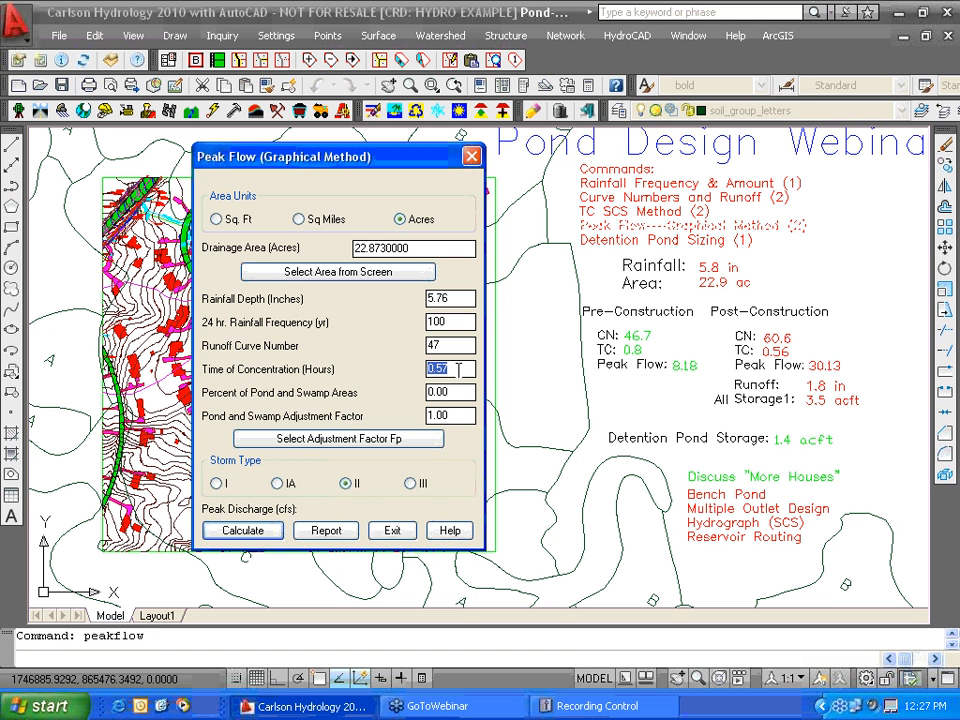
{"action": "type", "text": "0.8"}
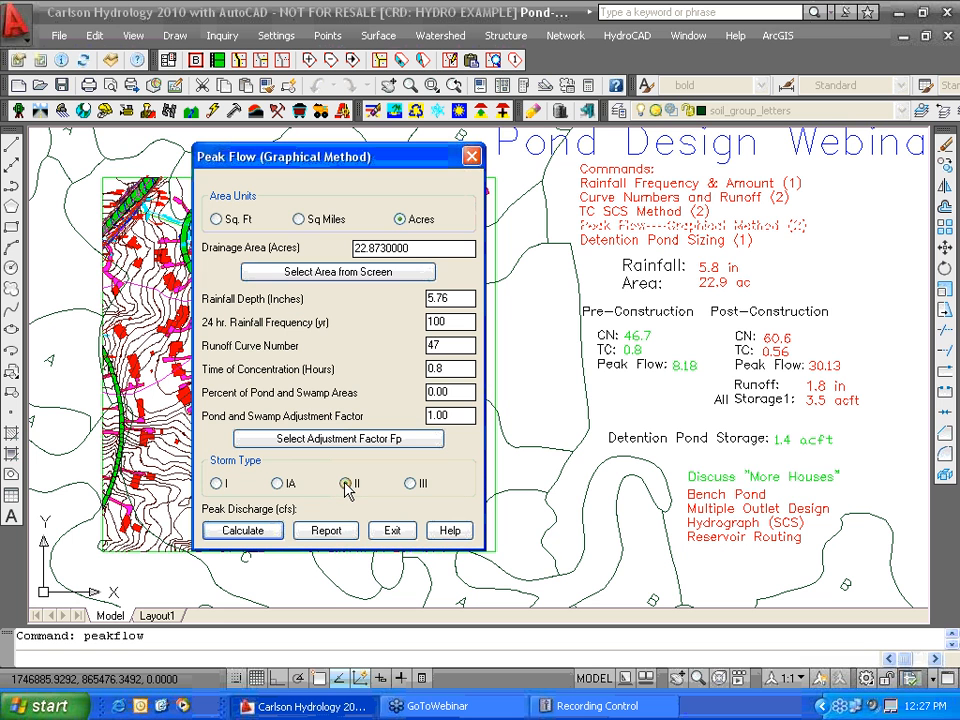
{"action": "left_click", "coordinate": [262, 532]}
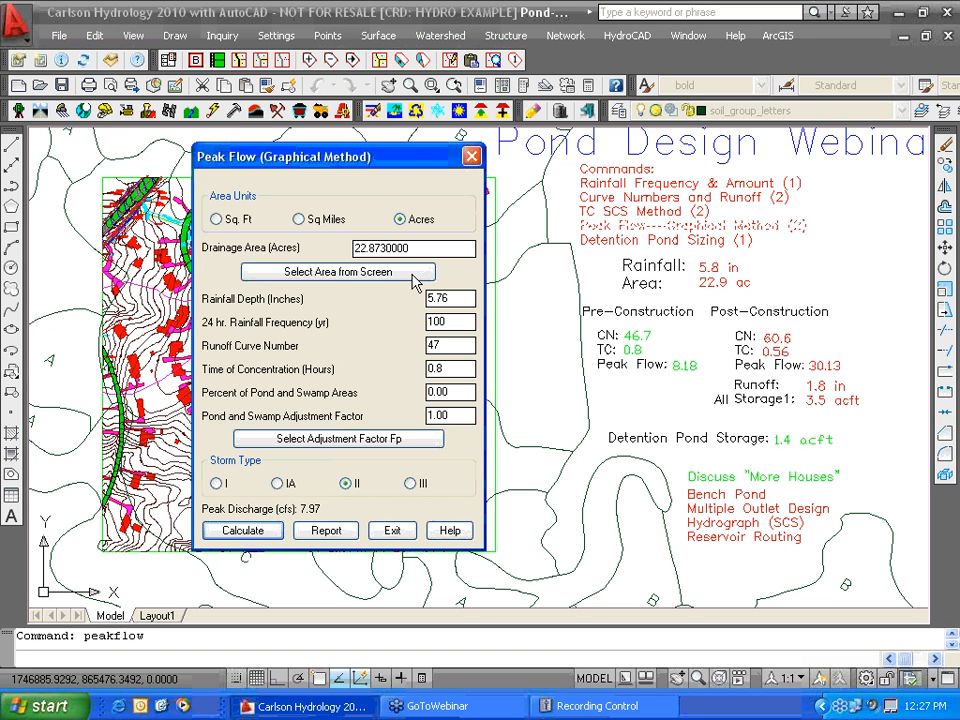
{"action": "left_click_drag", "start_coordinate": [429, 251], "coordinate": [354, 249]}
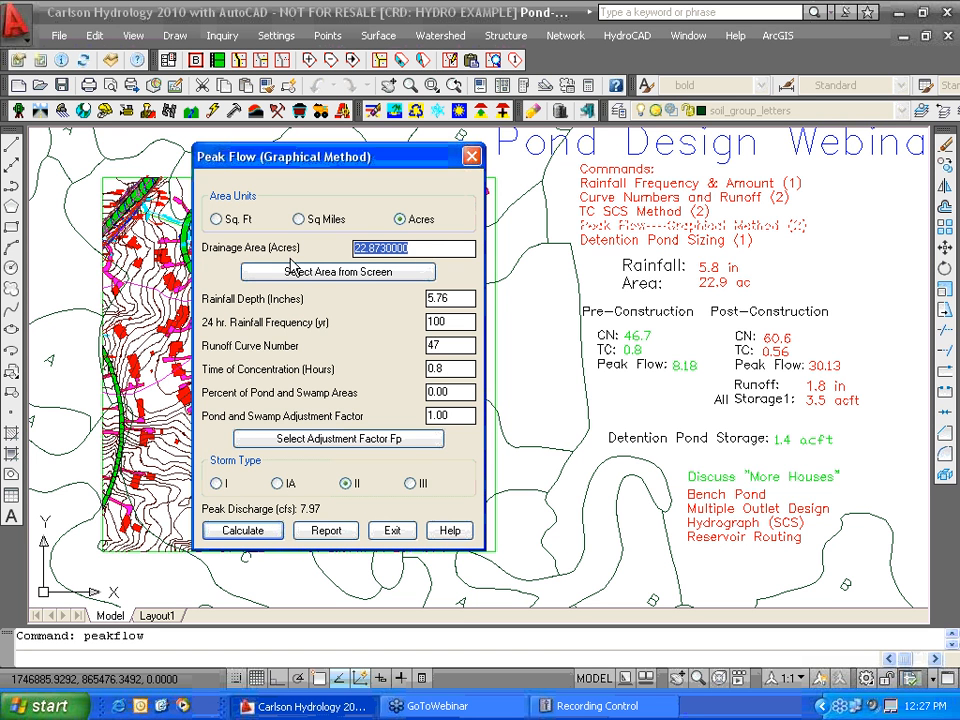
{"action": "type", "text": "22.9"}
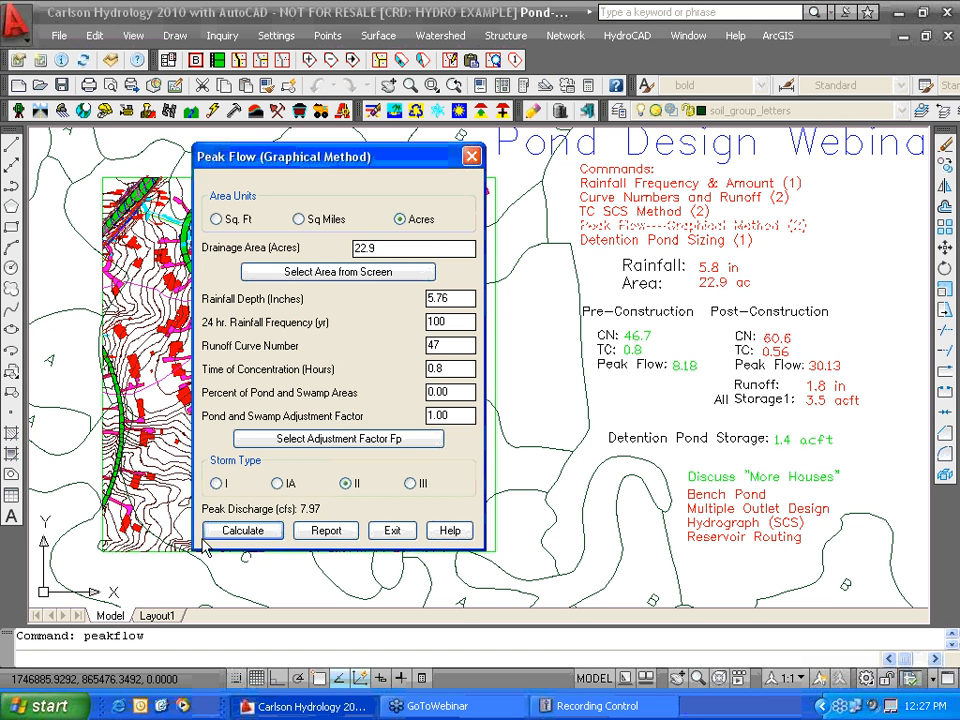
{"action": "left_click", "coordinate": [257, 532]}
- Enter post-construction CN 61 and Tc 0.56 hrs and calculate the peak discharge of 29.70 cfs
{"action": "left_click", "coordinate": [397, 536]}
{"action": "left_click", "coordinate": [450, 299]}
{"action": "double_click", "coordinate": [452, 344]}
{"action": "type", "text": "61"}
{"action": "key", "text": "Tab"}
{"action": "type", "text": "0.56"}
{"action": "left_click", "coordinate": [252, 532]}
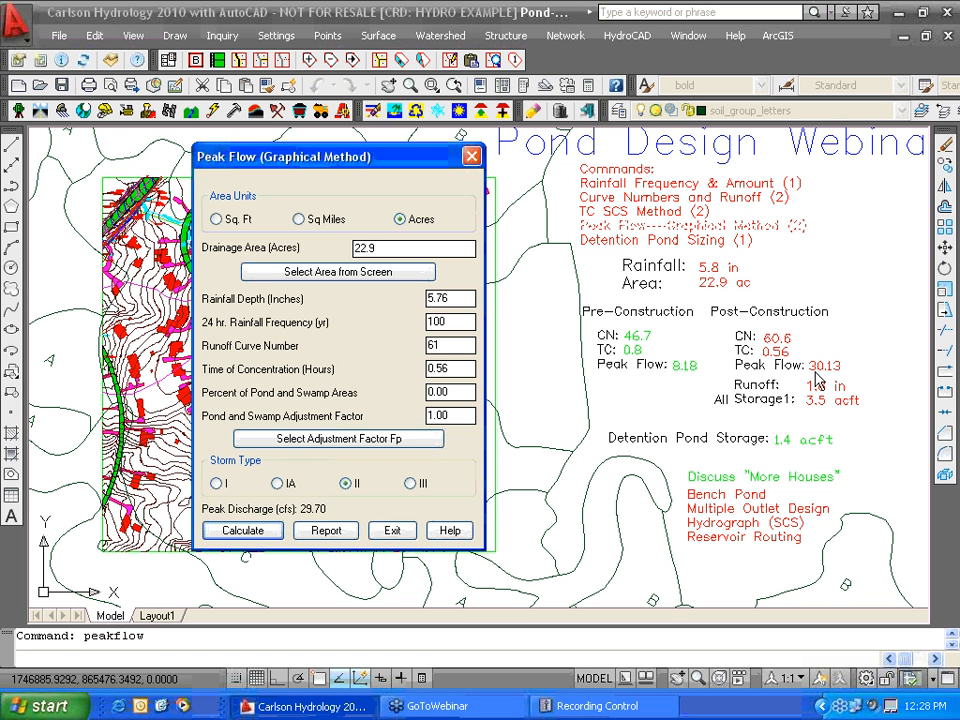
- Close the peak flow calculator and open the Structure menu
{"action": "left_click", "coordinate": [390, 531]}
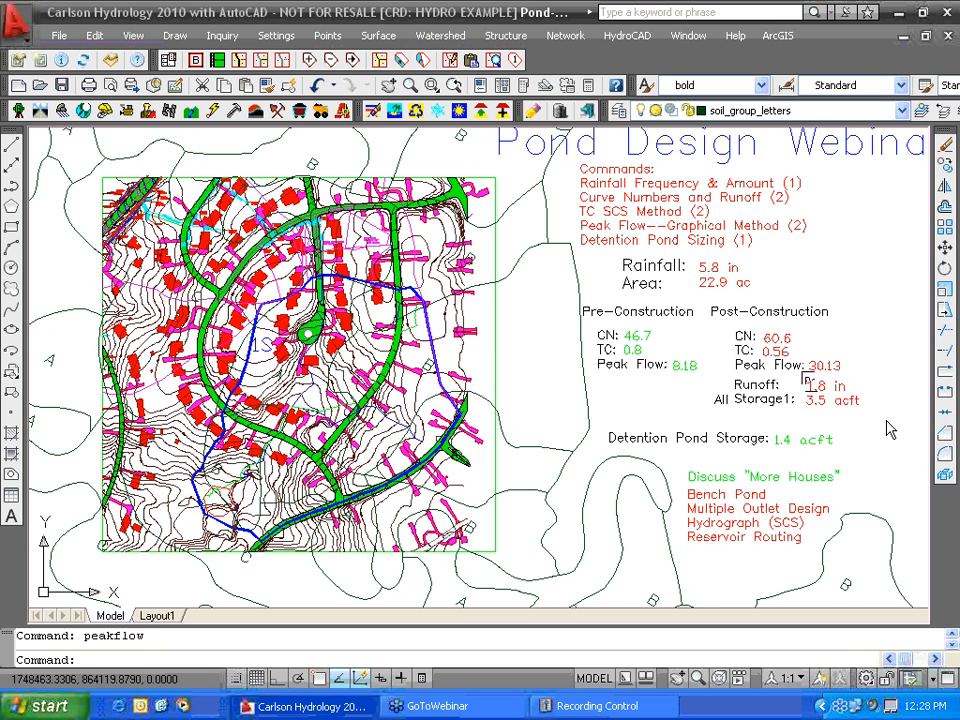
{"action": "mouse_move", "coordinate": [890, 430]}
{"action": "middle_mouse_down"}
{"action": "mouse_move", "coordinate": [893, 438]}
{"action": "mouse_move", "coordinate": [885, 431]}
{"action": "middle_mouse_up"}
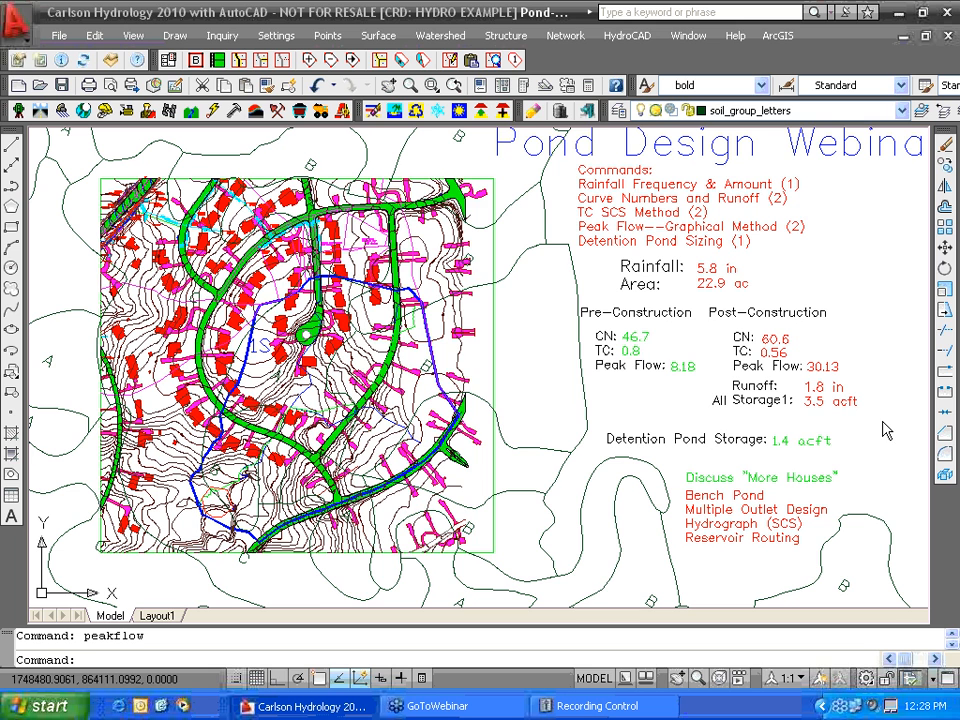
{"action": "left_click", "coordinate": [506, 35]}
- Size the detention pond with inflow 30.13 cfs, outflow 8.18 cfs, runoff 1.8 in, getting 1.3683 acft storage
{"action": "left_click", "coordinate": [545, 58]}
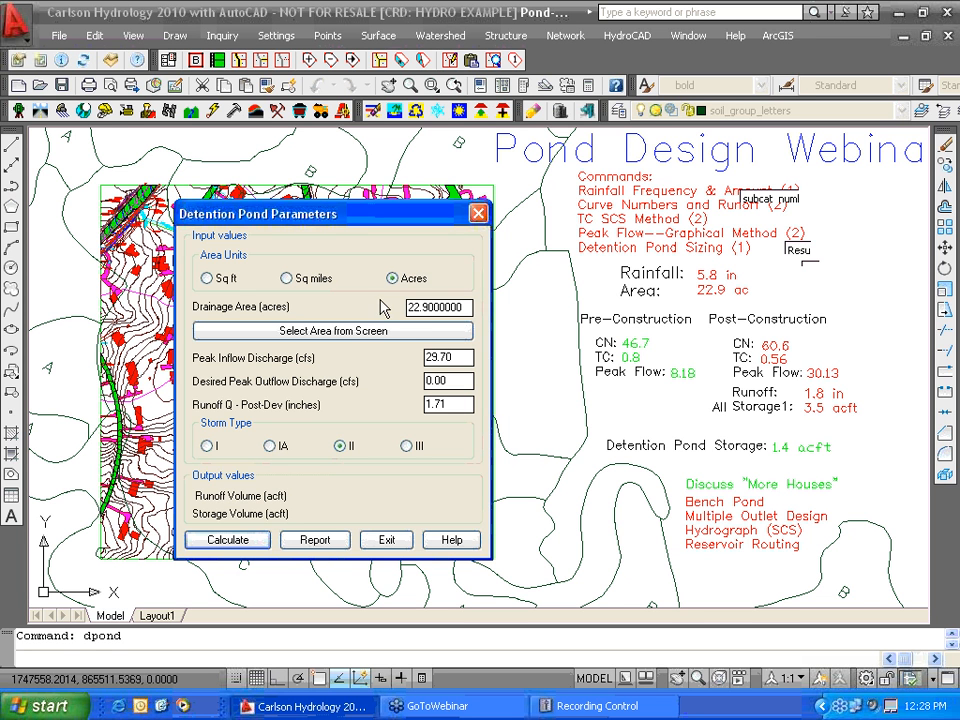
{"action": "double_click", "coordinate": [466, 358]}
{"action": "type", "text": "30.13"}
{"action": "double_click", "coordinate": [456, 379]}
{"action": "type", "text": "8.18"}
{"action": "left_click_drag", "start_coordinate": [468, 404], "coordinate": [393, 405]}
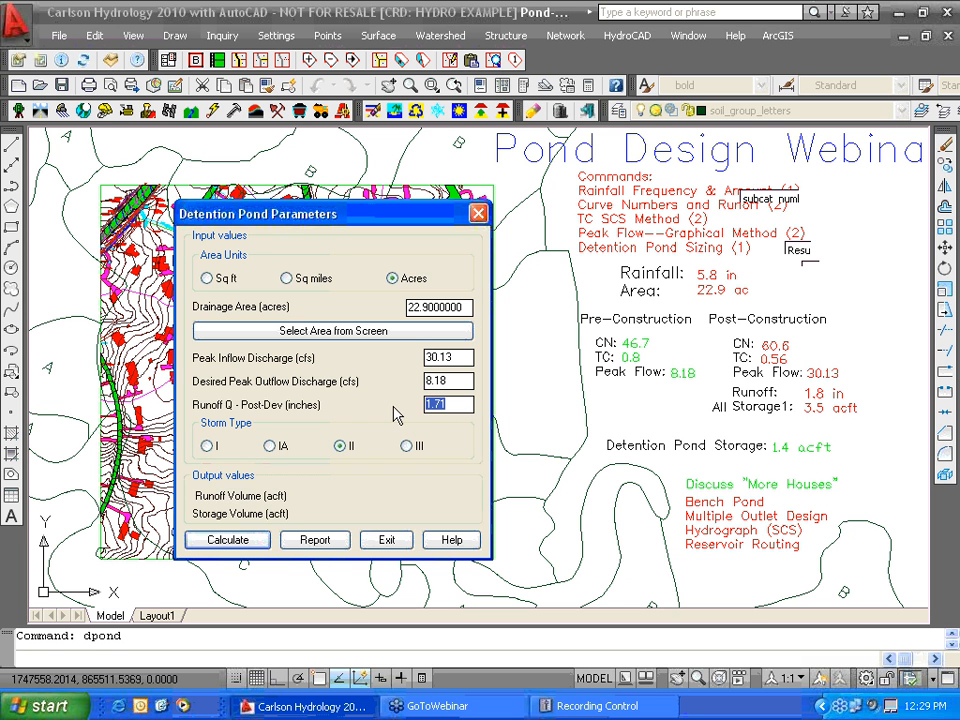
{"action": "type", "text": "1.8"}
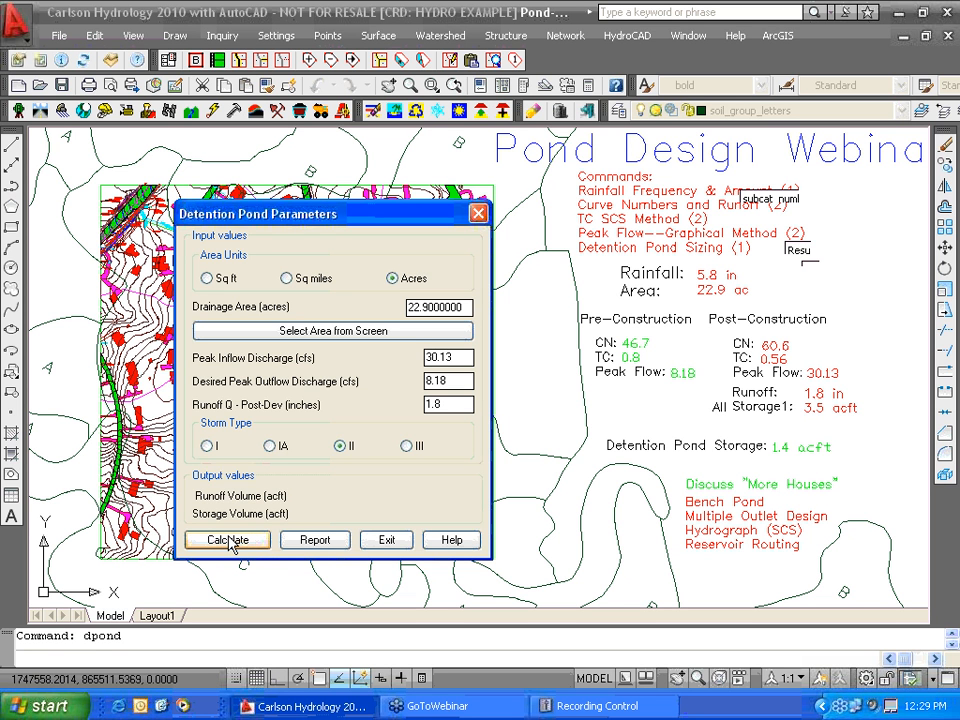
{"action": "left_click", "coordinate": [229, 540]}
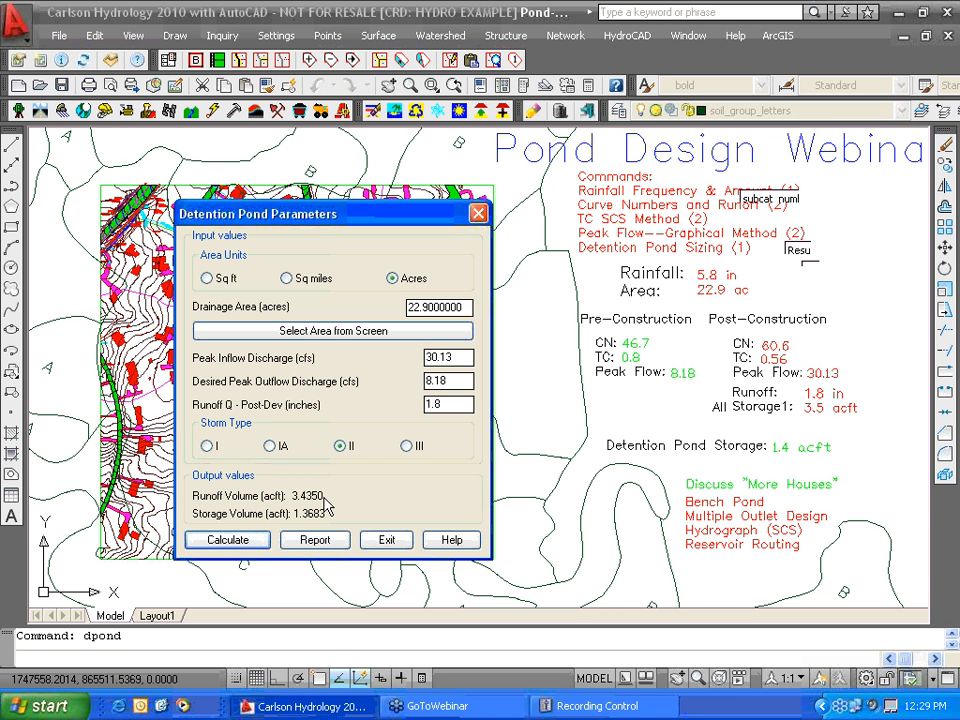
{"action": "left_click", "coordinate": [388, 540]}
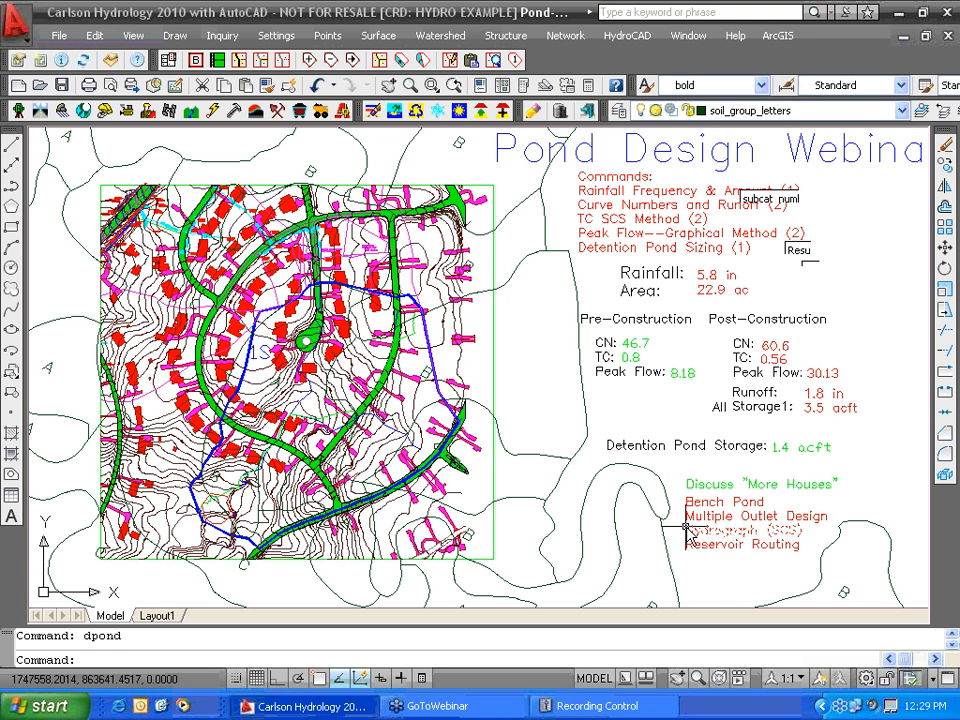
- Pan and zoom to the pond outline at the watershed outlet and start Structure > Design Bench Pond
{"action": "mouse_move", "coordinate": [686, 527]}
{"action": "middle_mouse_down"}
{"action": "mouse_move", "coordinate": [691, 421]}
{"action": "mouse_move", "coordinate": [705, 423]}
{"action": "middle_mouse_up"}
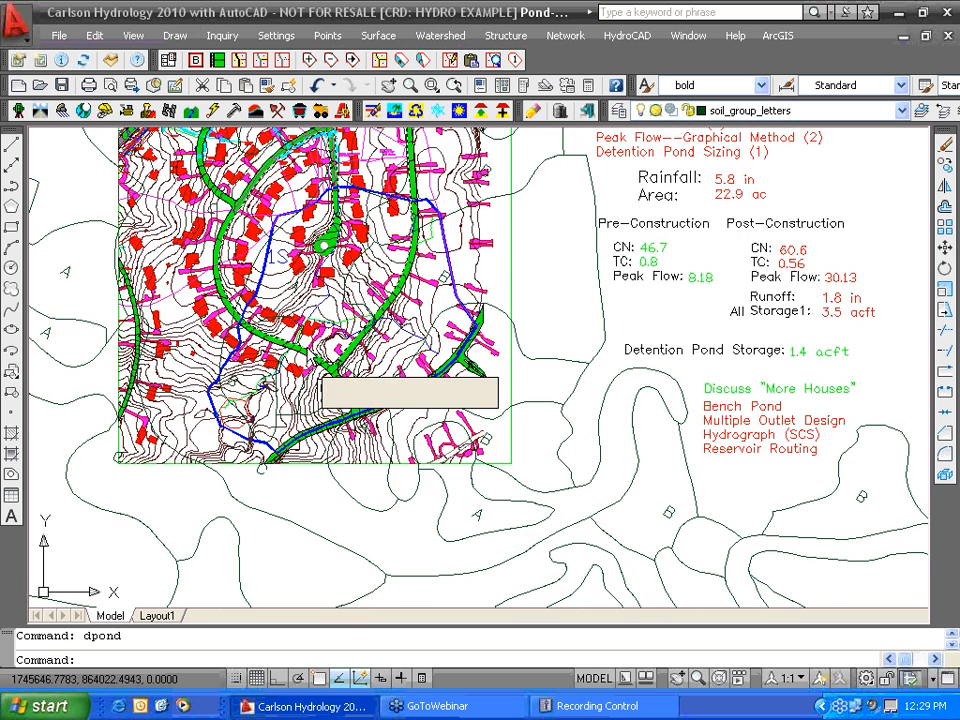
{"action": "scroll", "coordinate": [240, 440], "scroll_direction": "up", "scroll_amount": 5}
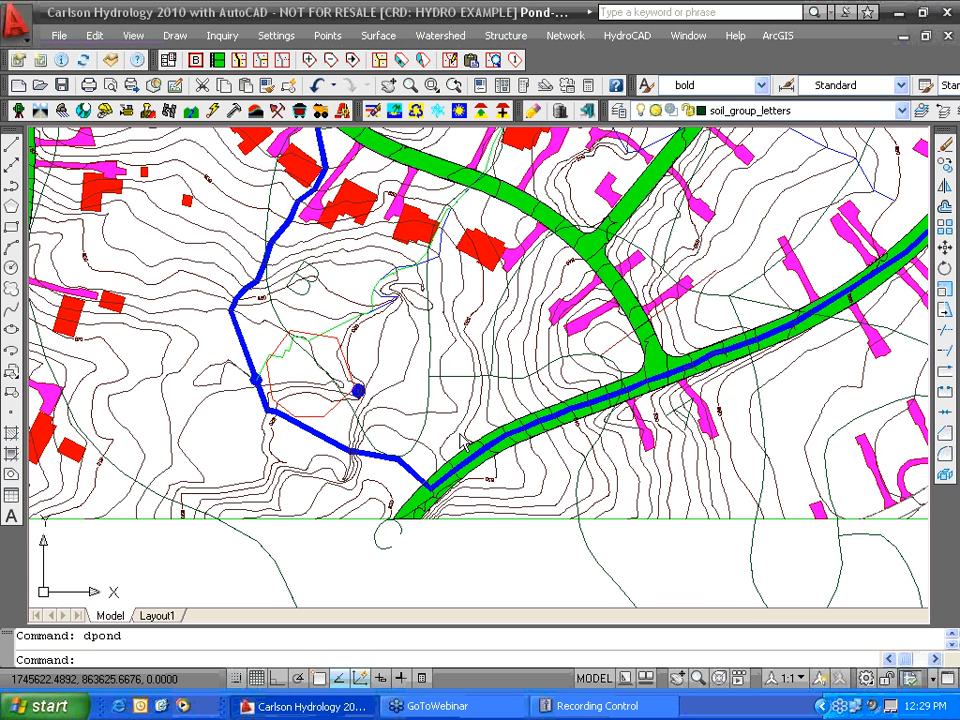
{"action": "middle_click_drag", "start_coordinate": [463, 443], "coordinate": [420, 460]}
{"action": "left_click", "coordinate": [440, 35]}
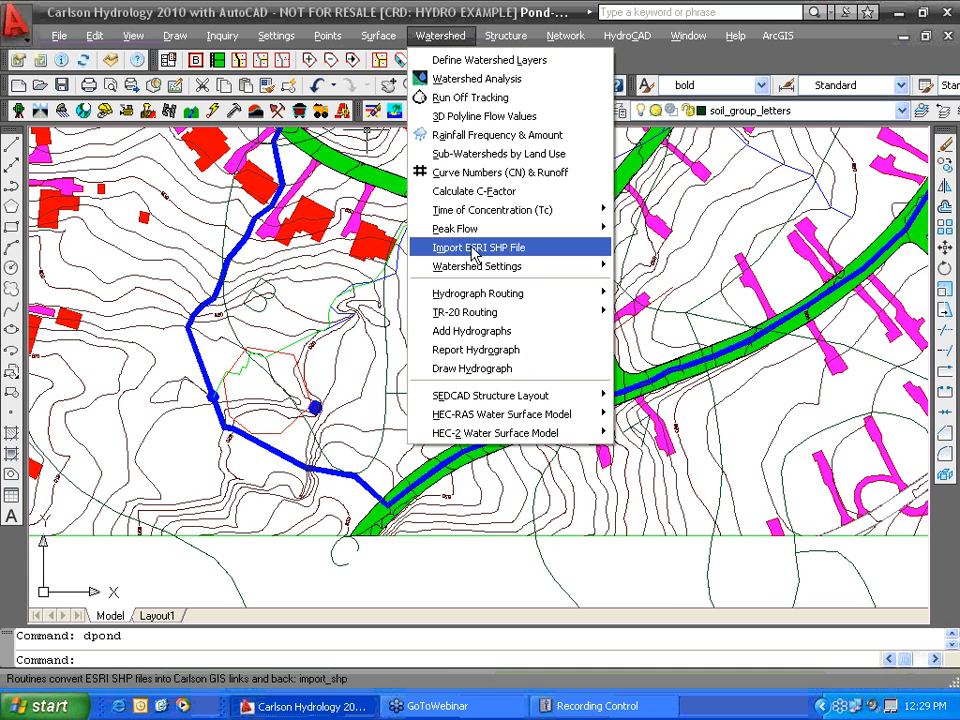
{"action": "mouse_move", "coordinate": [494, 37]}
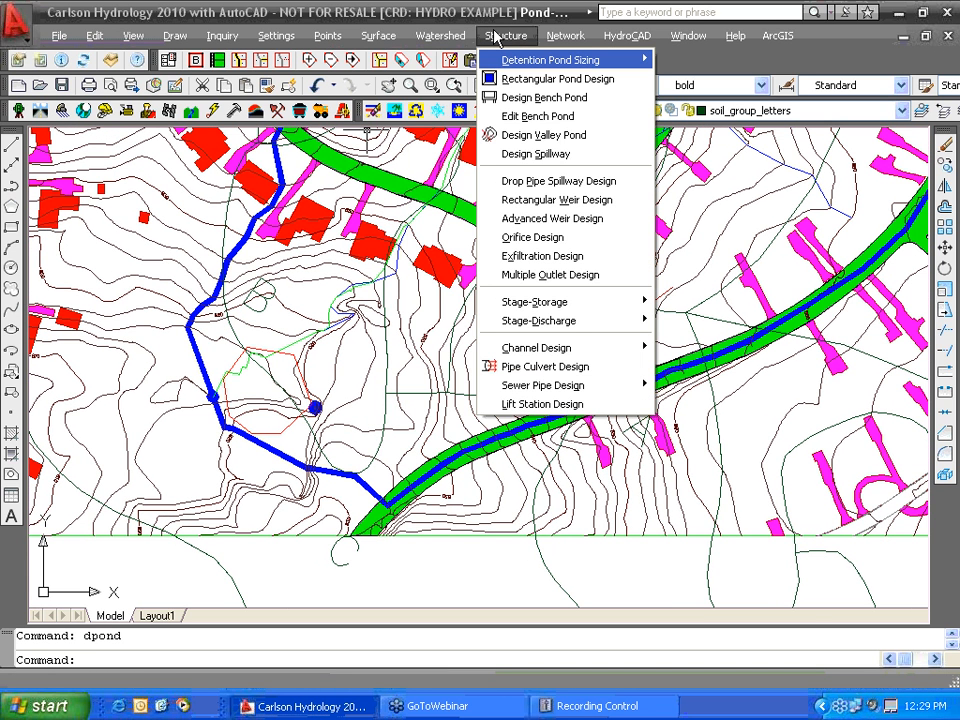
{"action": "left_click", "coordinate": [536, 102]}
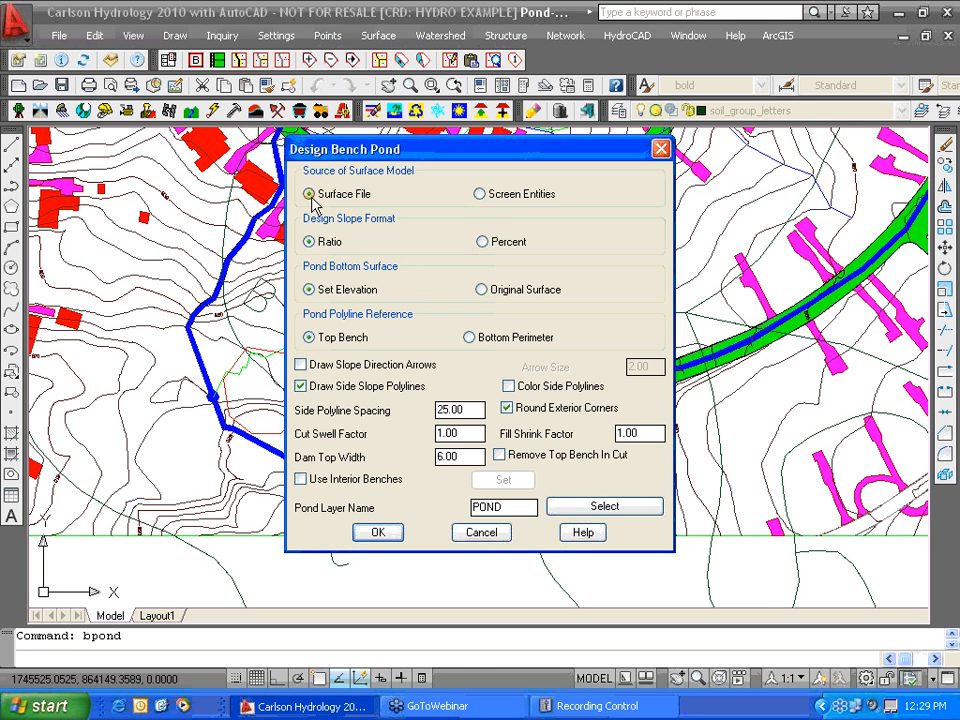
- Accept the bench pond settings and use the red outline as pond top on Watershed1.tin
{"action": "left_click", "coordinate": [378, 532]}
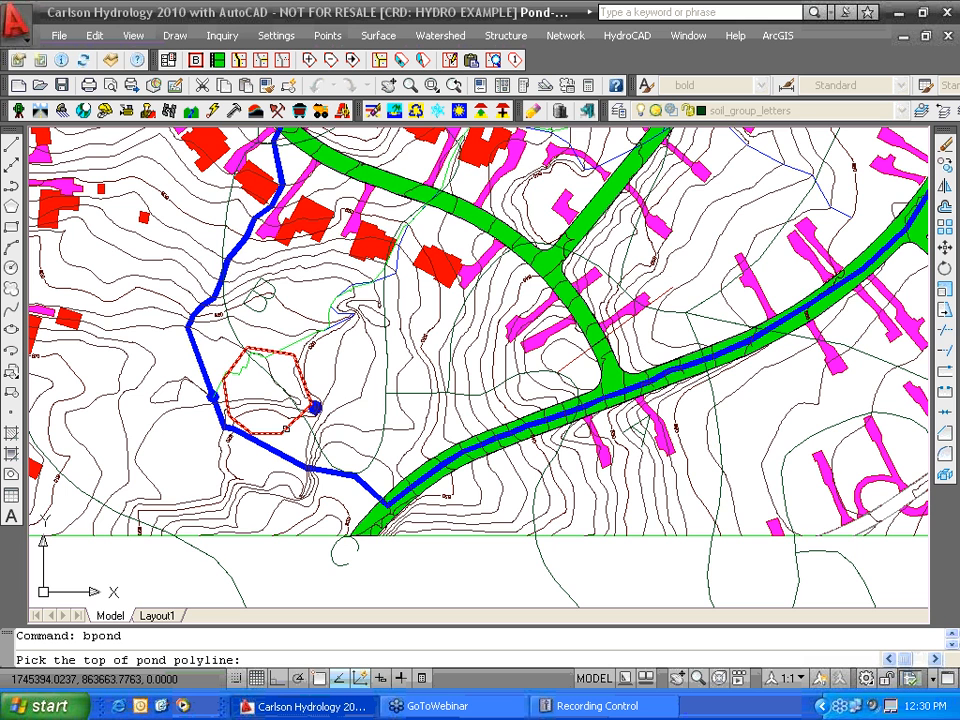
{"action": "left_click", "coordinate": [315, 407]}
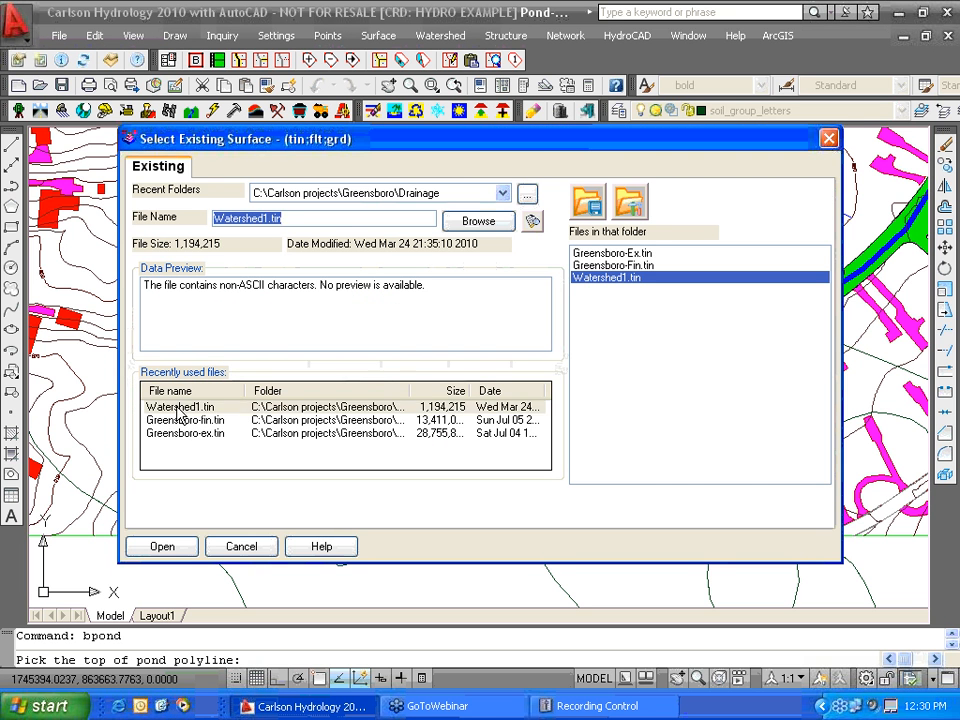
{"action": "left_click", "coordinate": [180, 408]}
{"action": "left_click", "coordinate": [180, 546]}
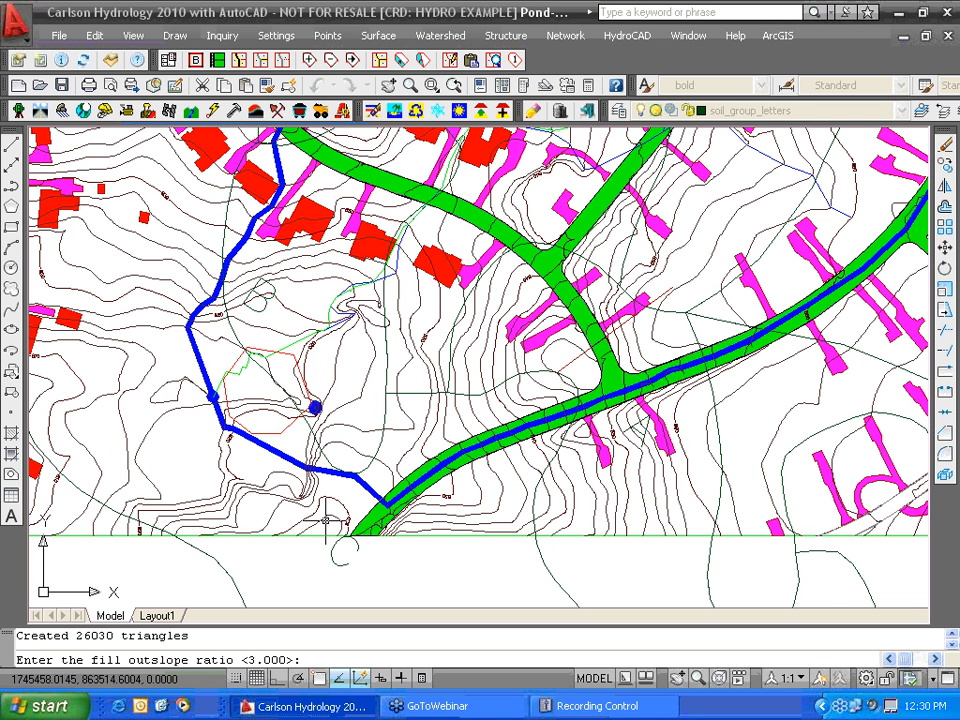
- Keep the 3:1 slopes, set top 815 and bottom 810, and build the pond storing 1.20737 acre-ft
{"action": "key", "text": "Return"}
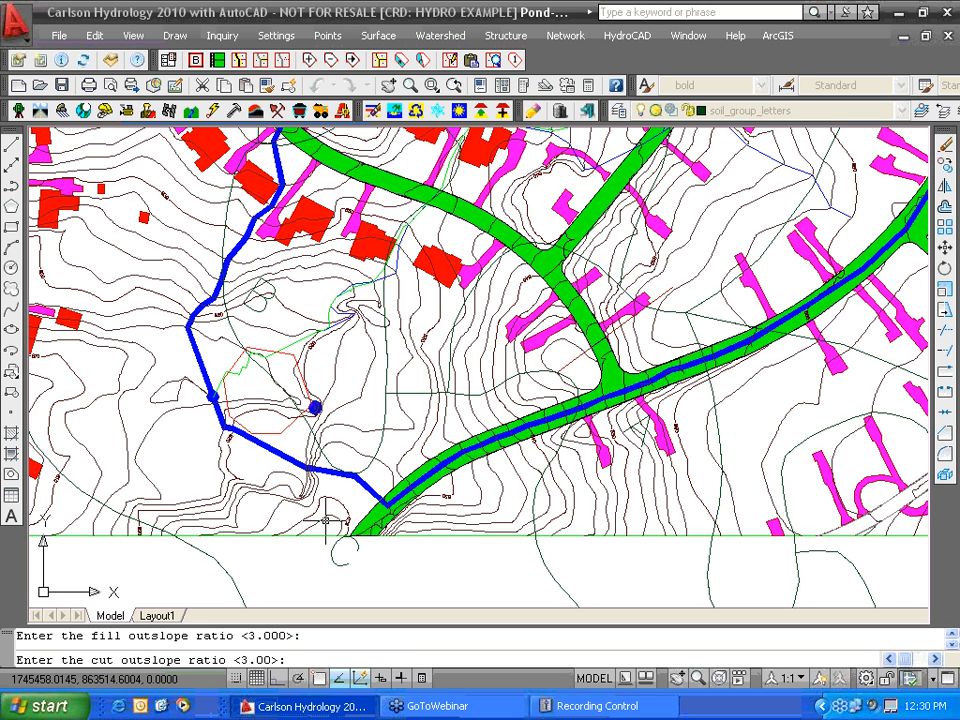
{"action": "key", "text": "Return"}
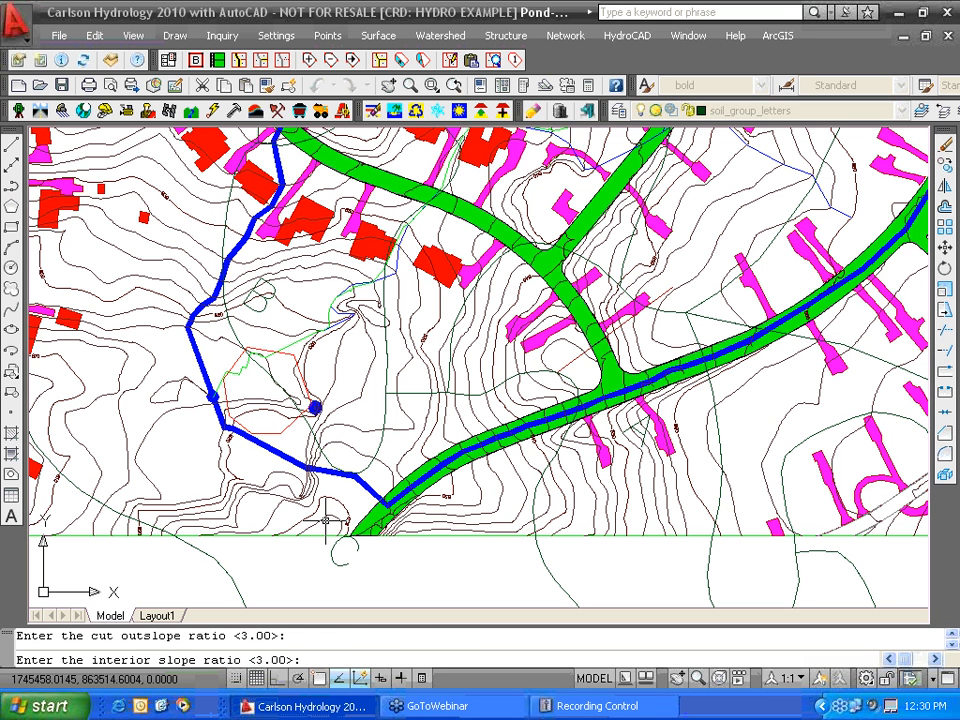
{"action": "key", "text": "Return"}
{"action": "type", "text": "815"}
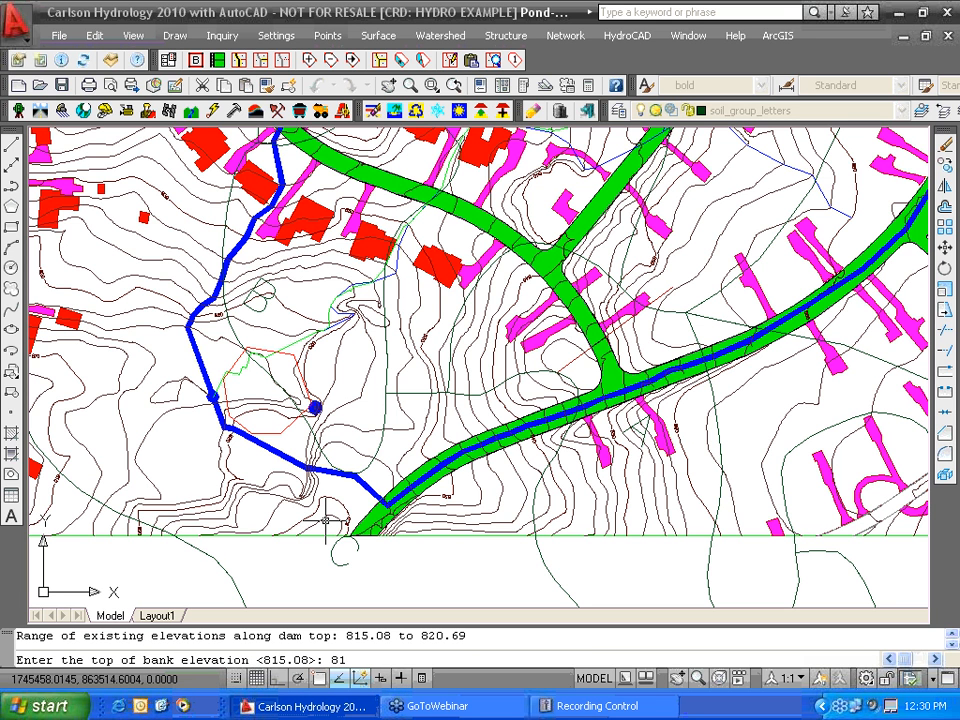
{"action": "key", "text": "Return"}
{"action": "type", "text": "810"}
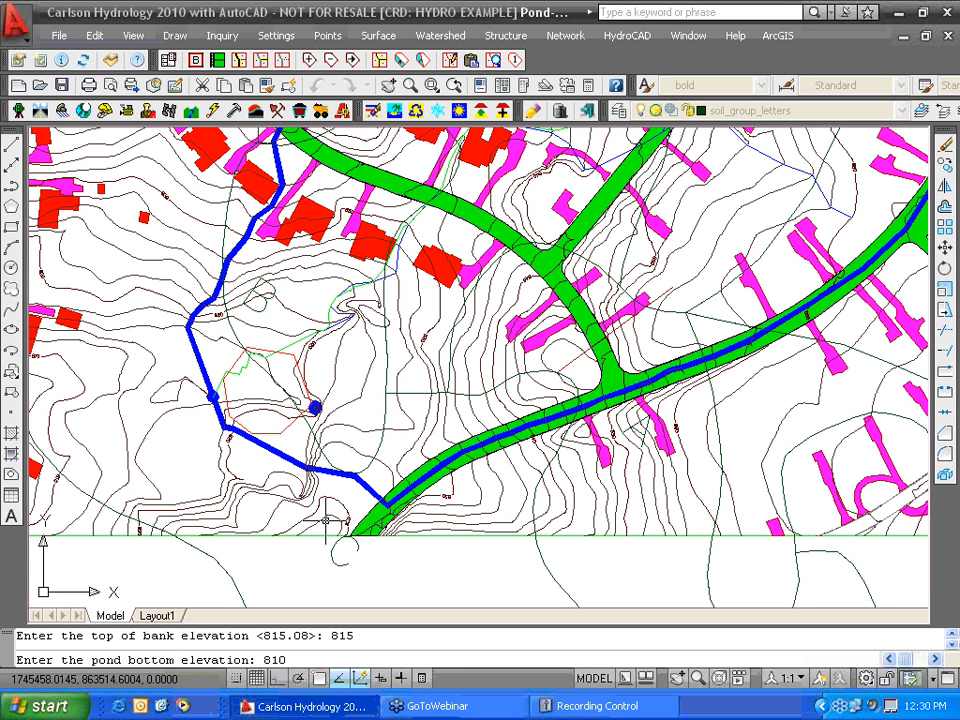
{"action": "key", "text": "Return"}
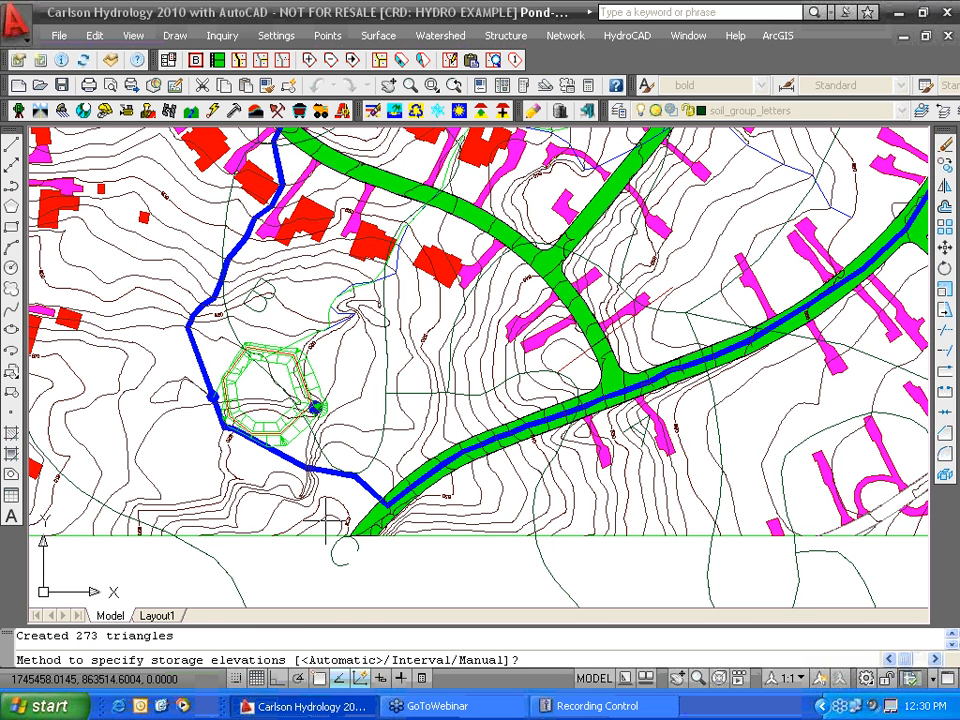
{"action": "key", "text": "Return"}
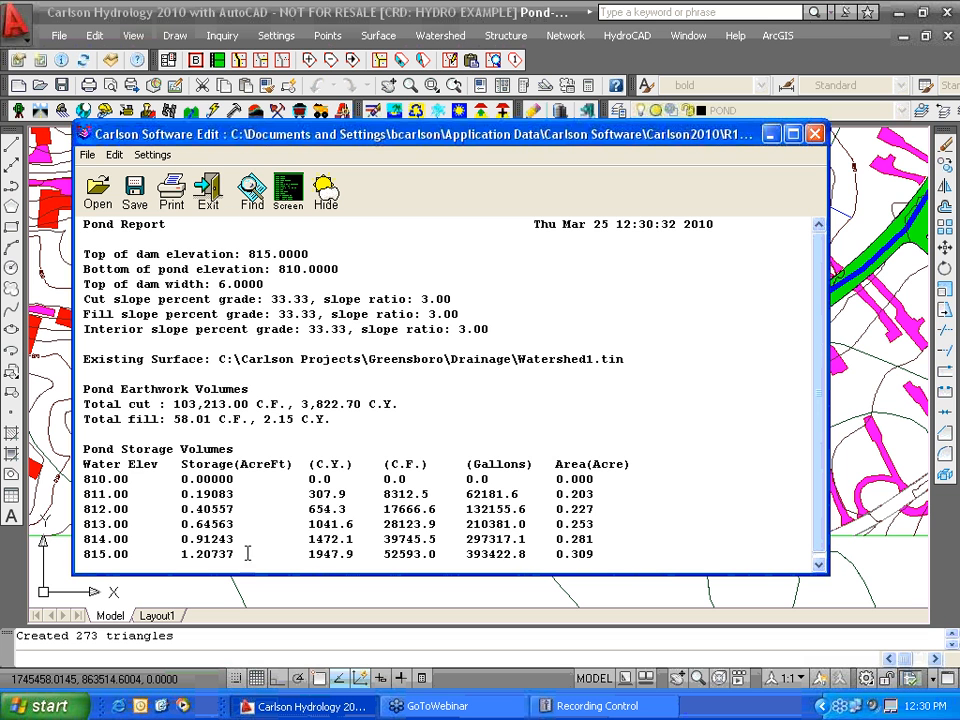
{"action": "left_click", "coordinate": [208, 192]}
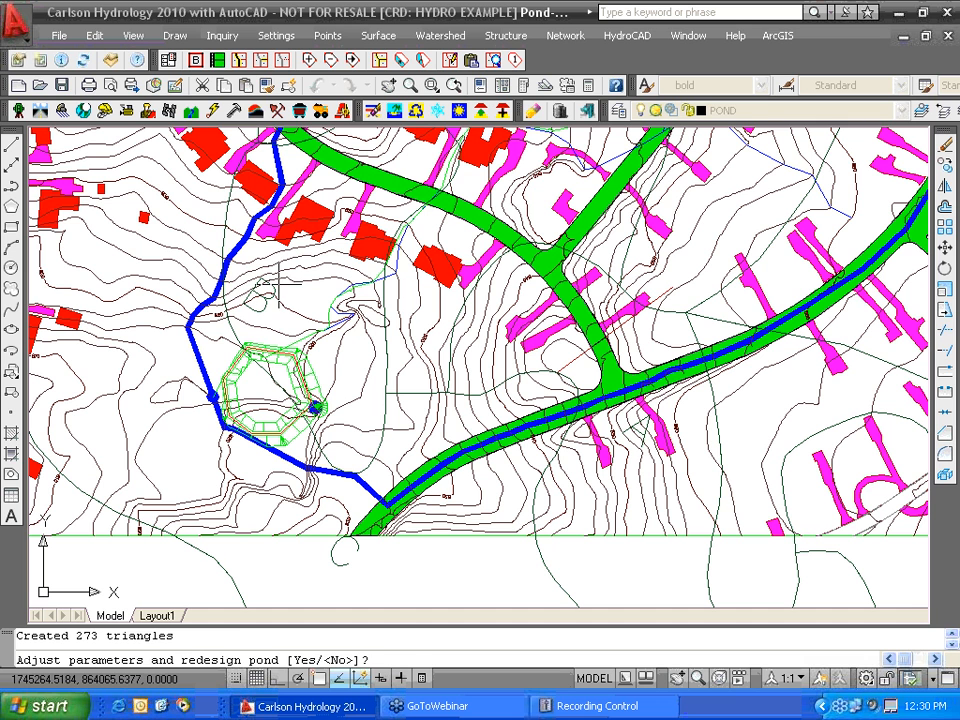
- Redesign the pond without balancing cut and fill, using interior slope 2 and default outslopes and dam width
{"action": "type", "text": "y"}
{"action": "key", "text": "Return"}
{"action": "type", "text": "n"}
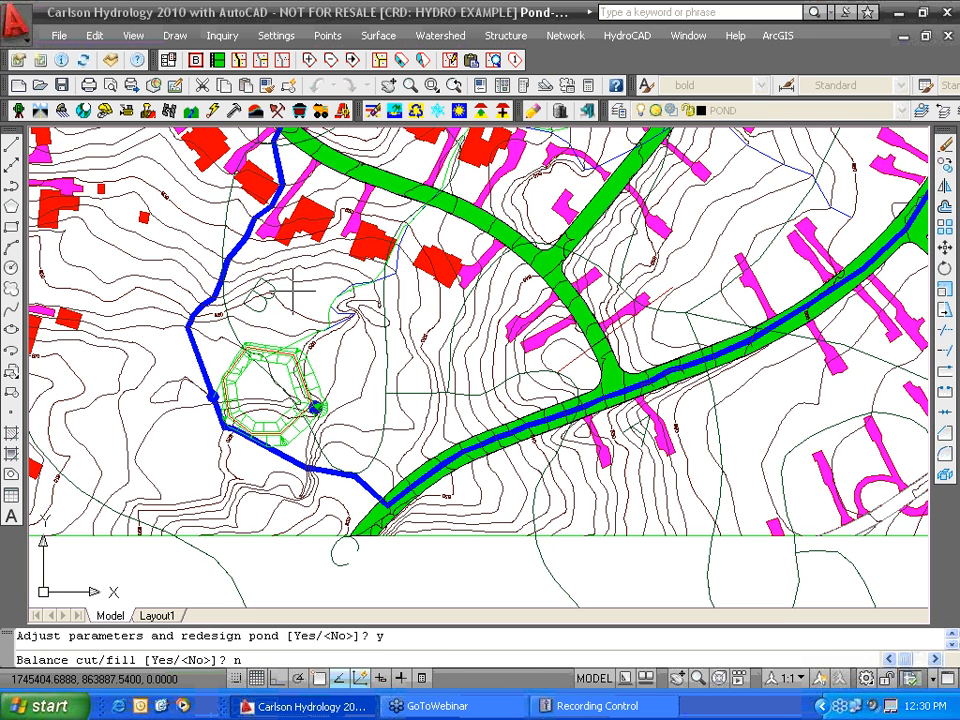
{"action": "key", "text": "Return"}
{"action": "key", "text": "Return"}
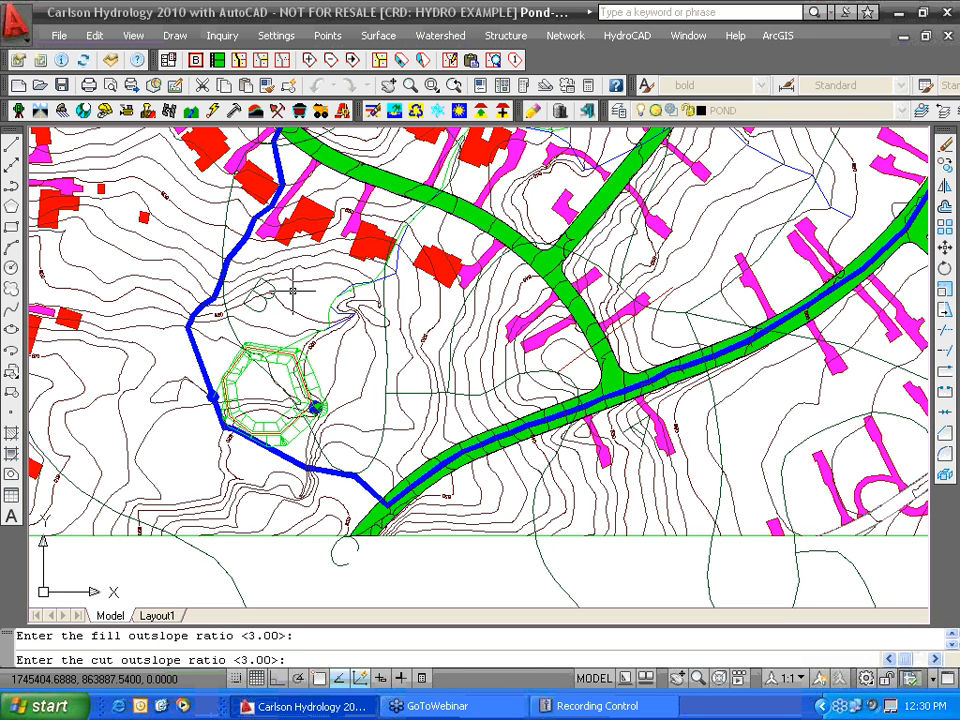
{"action": "key", "text": "Return"}
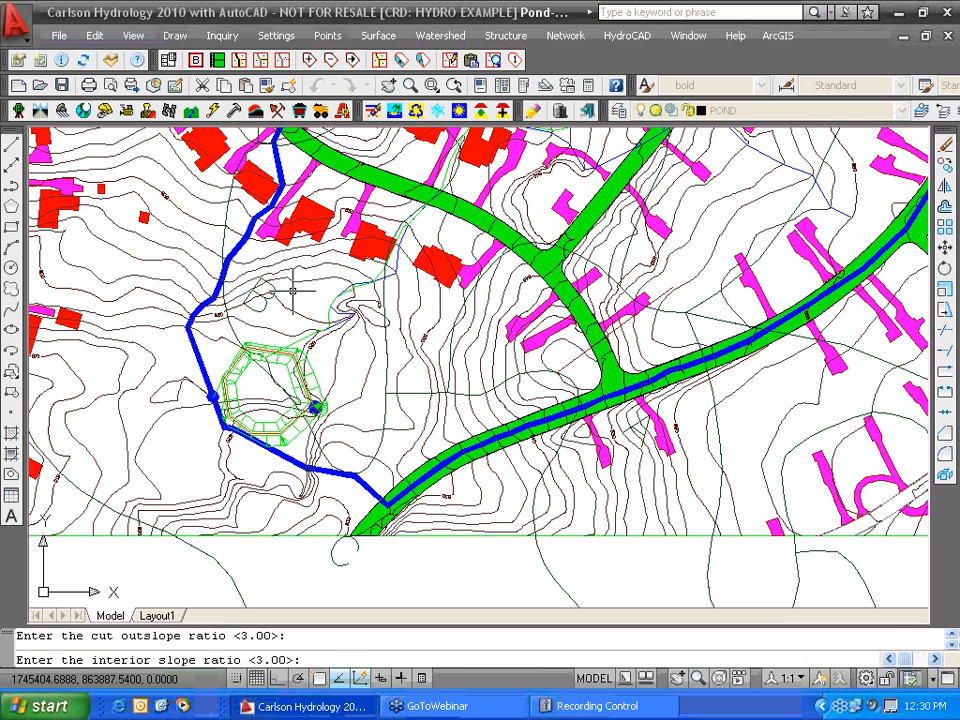
{"action": "type", "text": "2"}
{"action": "key", "text": "Return"}
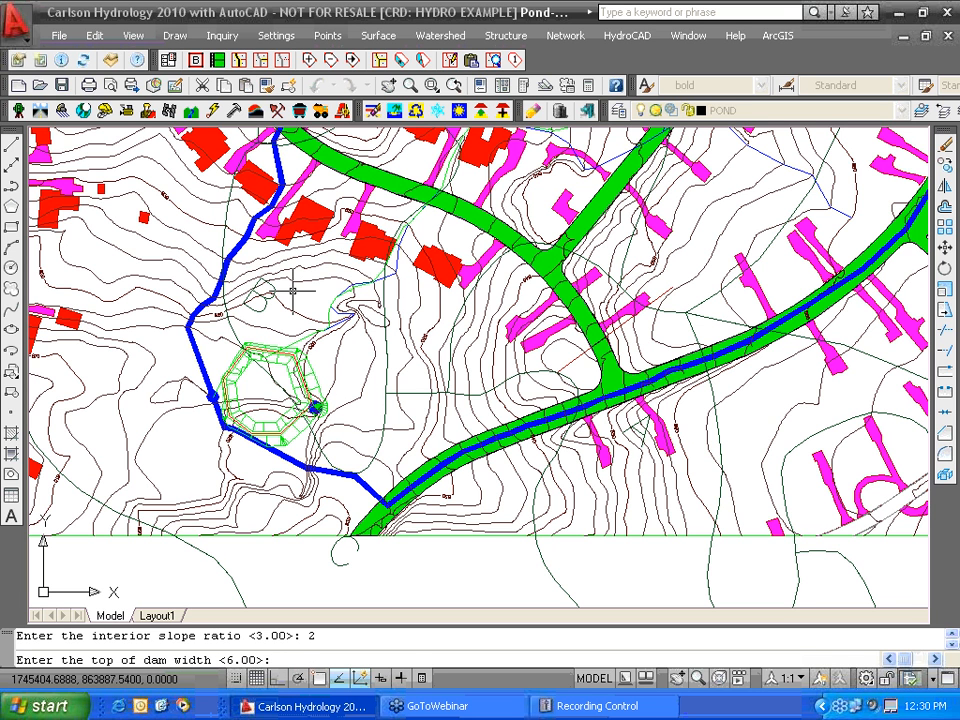
{"action": "key", "text": "Return"}
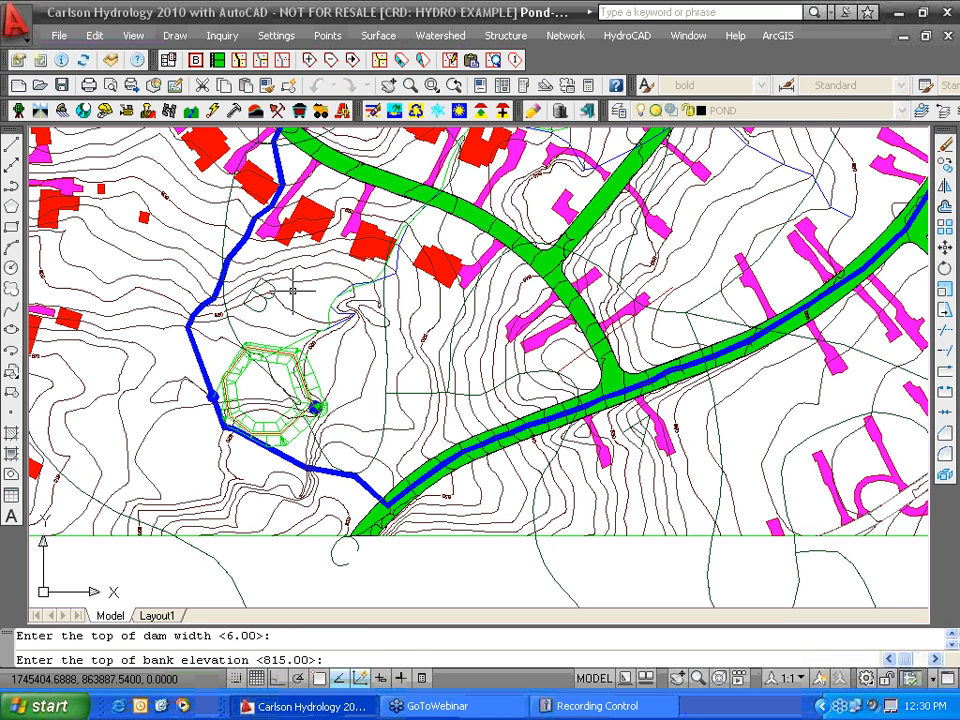
{"action": "key", "text": "Return"}
- Lower the pond bottom to 809 and review the report storing 1.52481 acre-ft at 815
{"action": "type", "text": "809"}
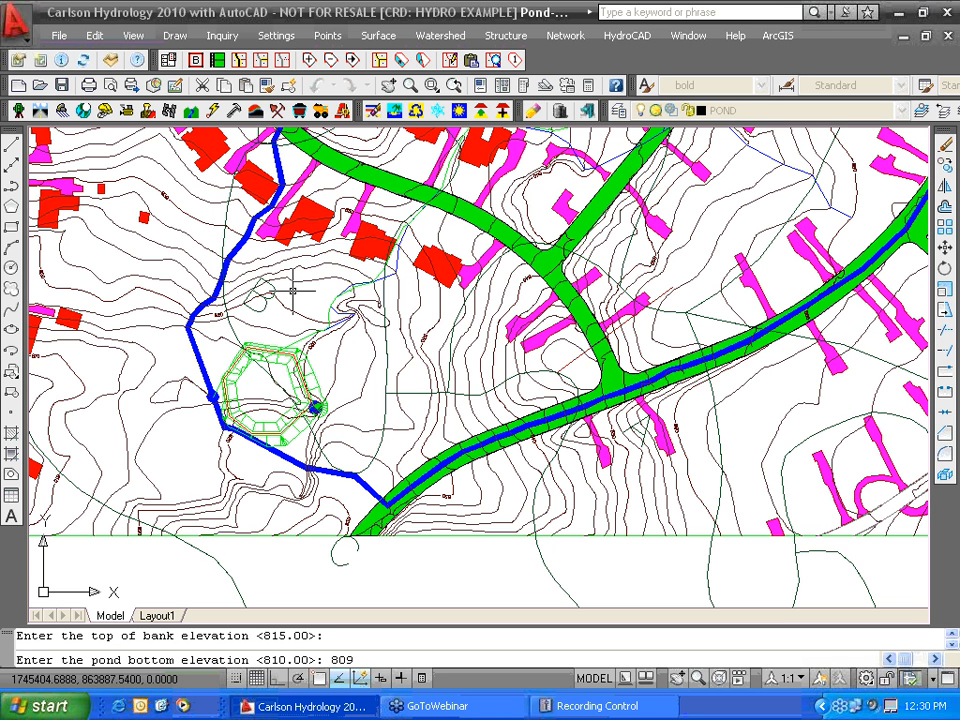
{"action": "key", "text": "Return"}
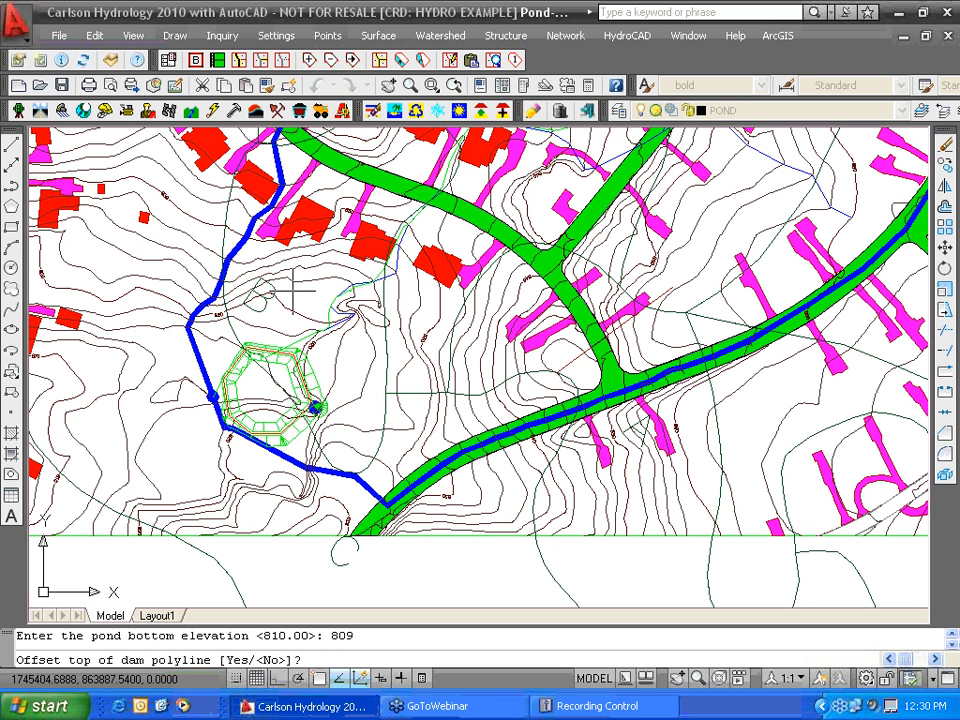
{"action": "type", "text": "n"}
{"action": "key", "text": "Return"}
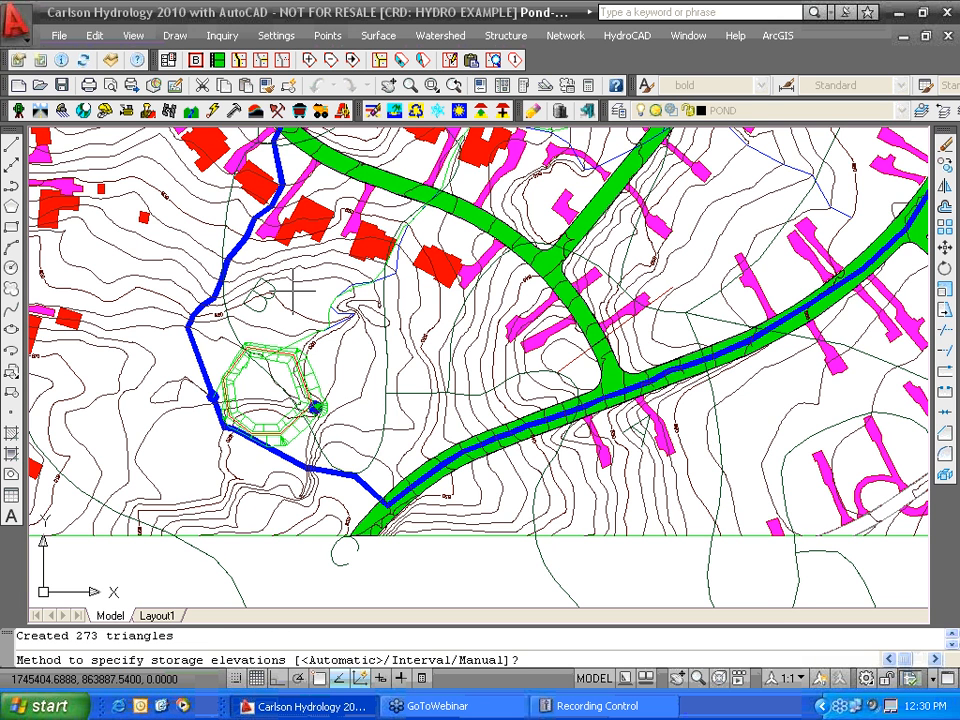
{"action": "key", "text": "Return"}
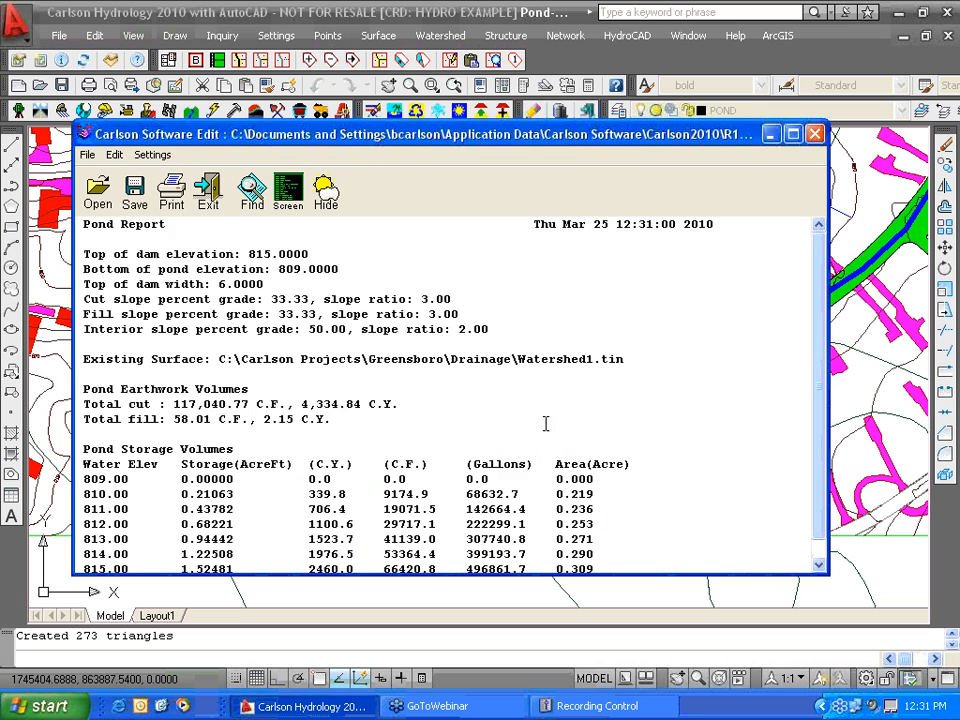
{"action": "scroll", "coordinate": [330, 540], "scroll_direction": "down", "scroll_amount": 1}
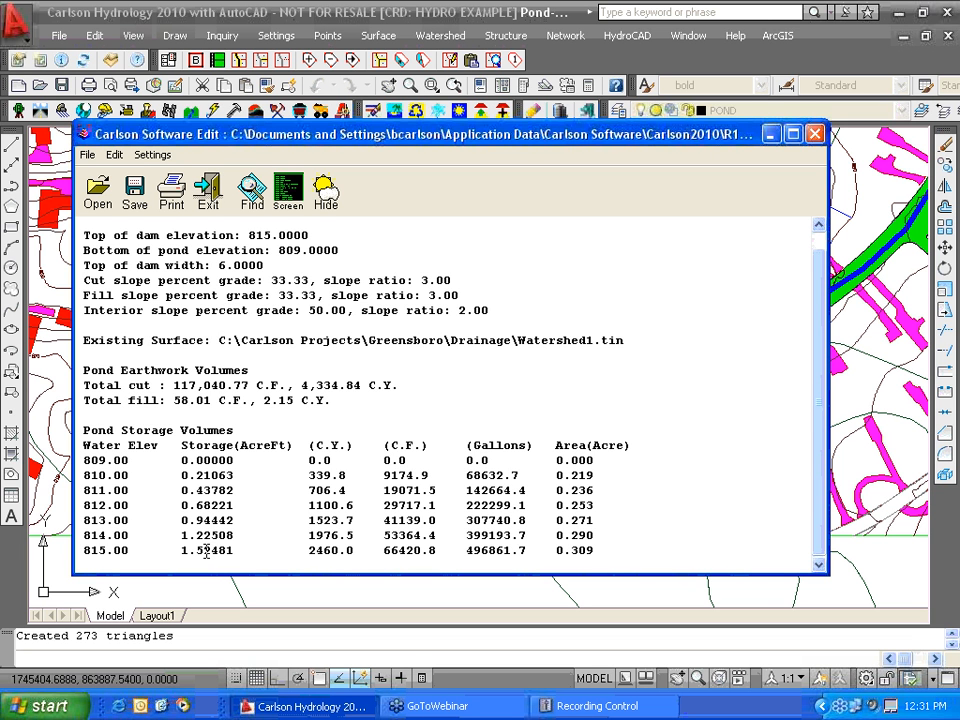
- Skip redesign and save the pond's stage-storage file as Pond2
{"action": "left_click", "coordinate": [211, 196]}
{"action": "type", "text": "n"}
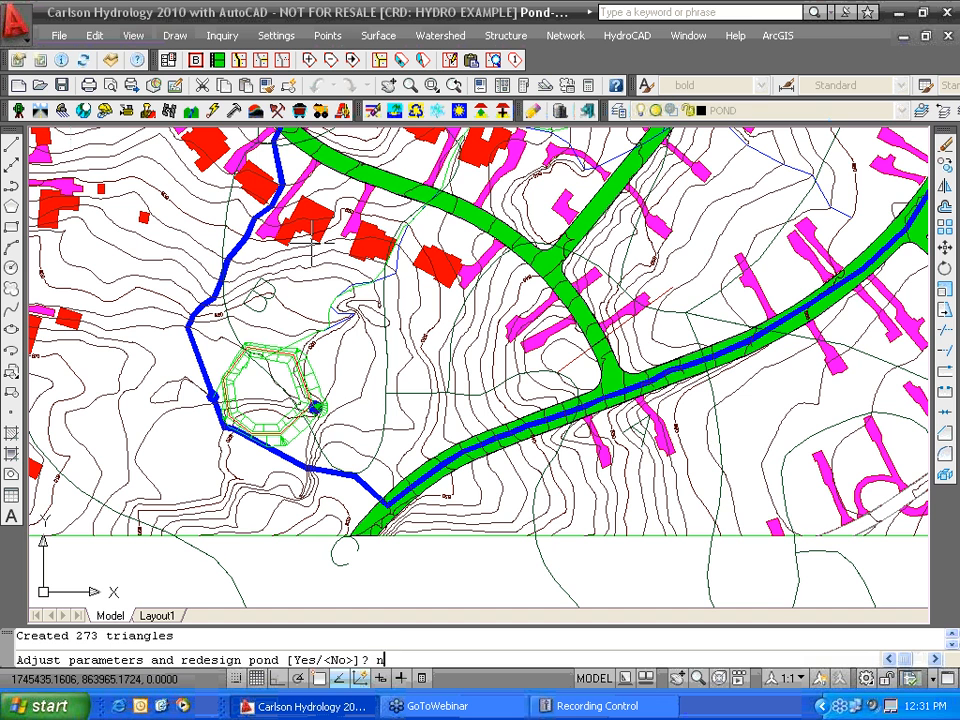
{"action": "key", "text": "Return"}
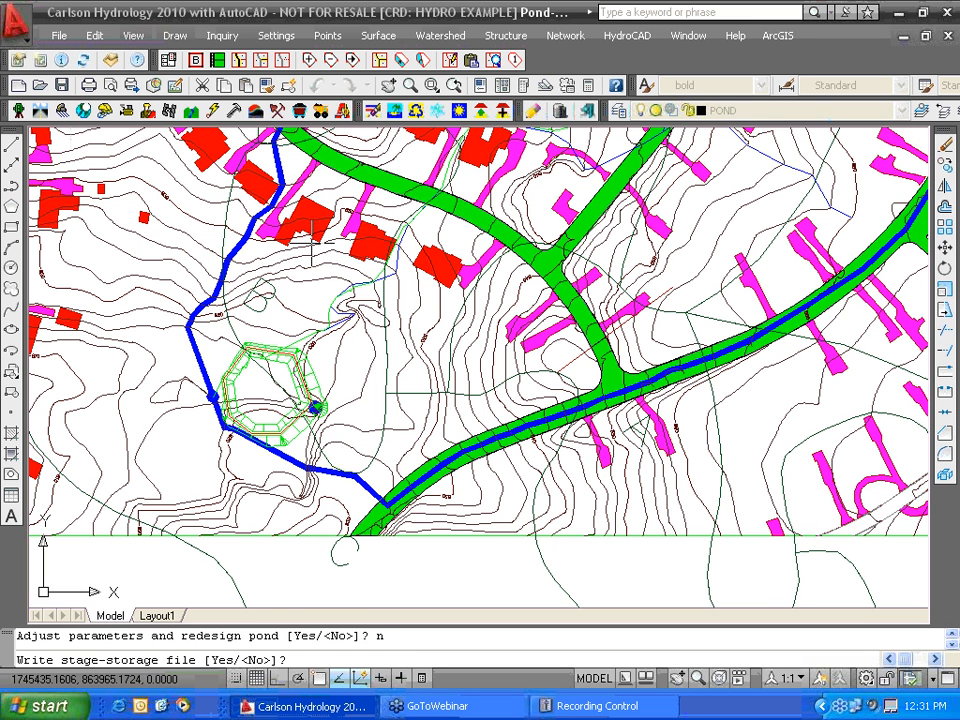
{"action": "type", "text": "y"}
{"action": "key", "text": "Return"}
{"action": "type", "text": "POn"}
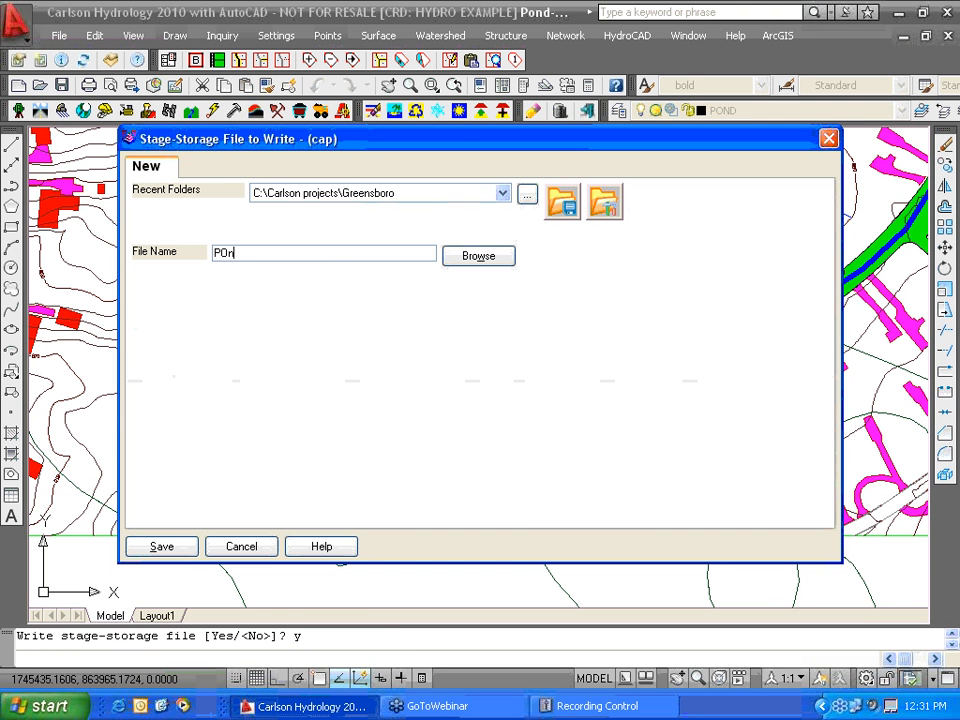
{"action": "key", "text": "BackSpace"}
{"action": "key", "text": "BackSpace"}
{"action": "type", "text": "ond2"}
{"action": "left_click", "coordinate": [162, 547]}
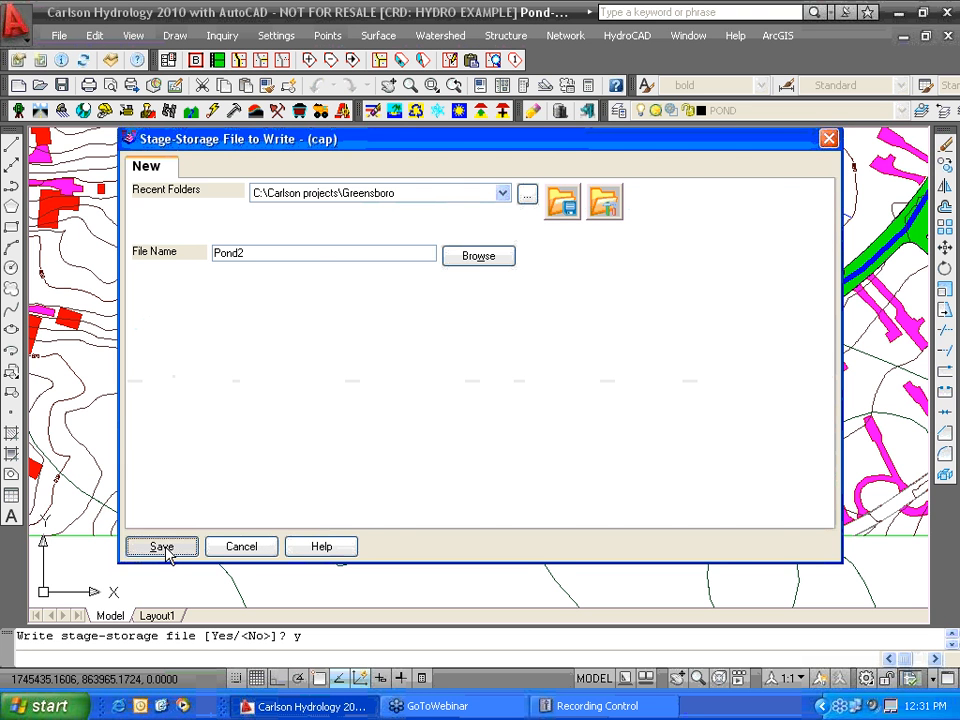
- Decline updating the surface, writing triangulation, replacing contours and contouring the pond
{"action": "type", "text": "n"}
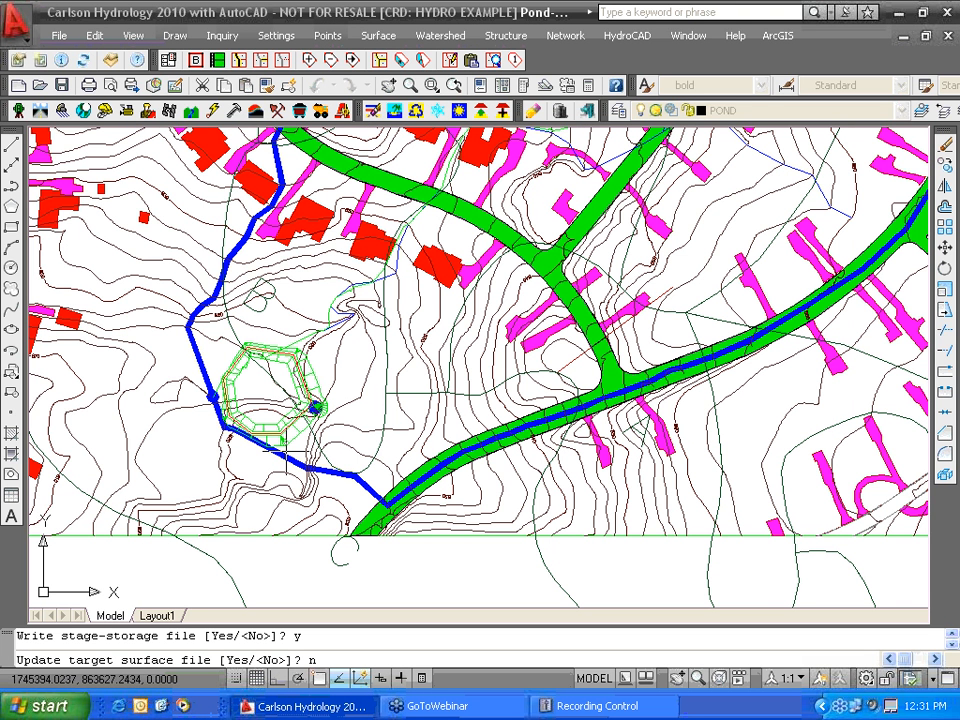
{"action": "key", "text": "Return"}
{"action": "type", "text": "n"}
{"action": "key", "text": "Return"}
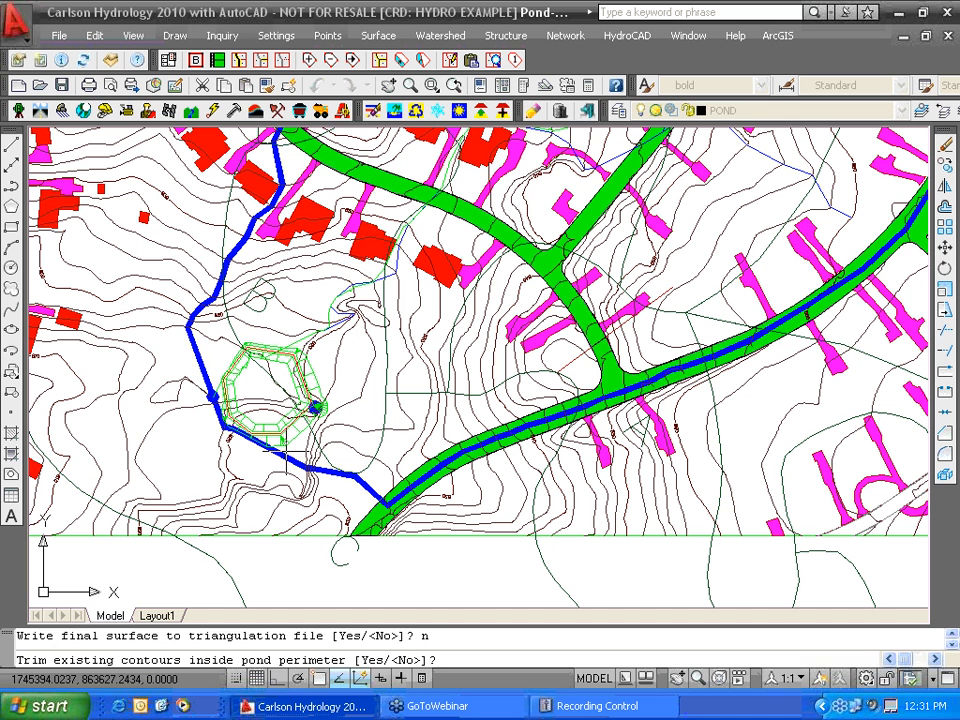
{"action": "type", "text": "n"}
{"action": "key", "text": "Return"}
{"action": "type", "text": "n"}
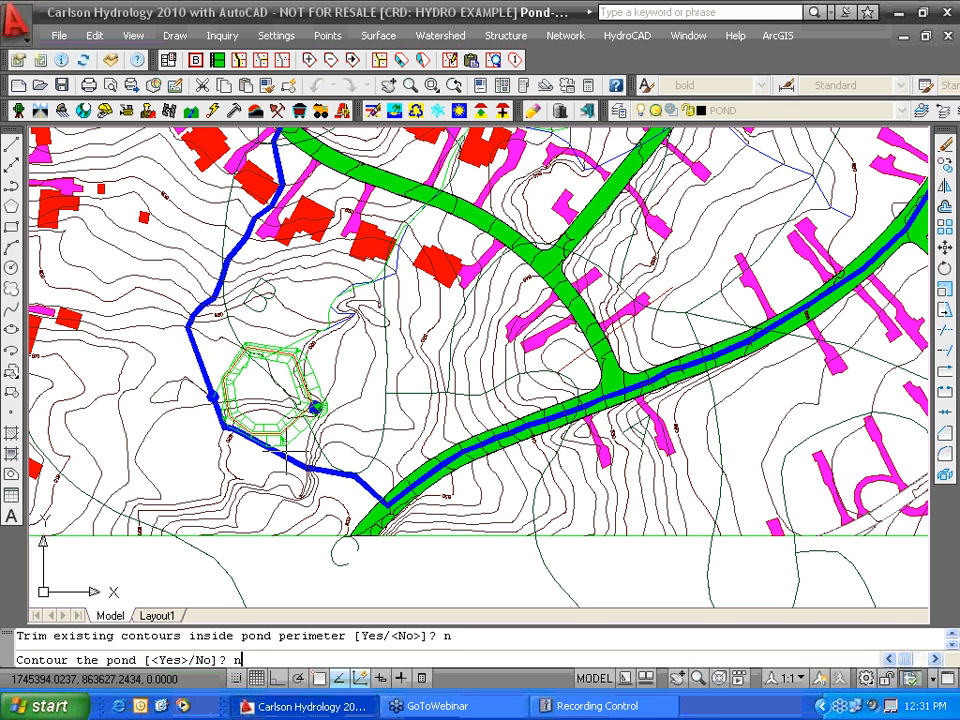
{"action": "key", "text": "Return"}
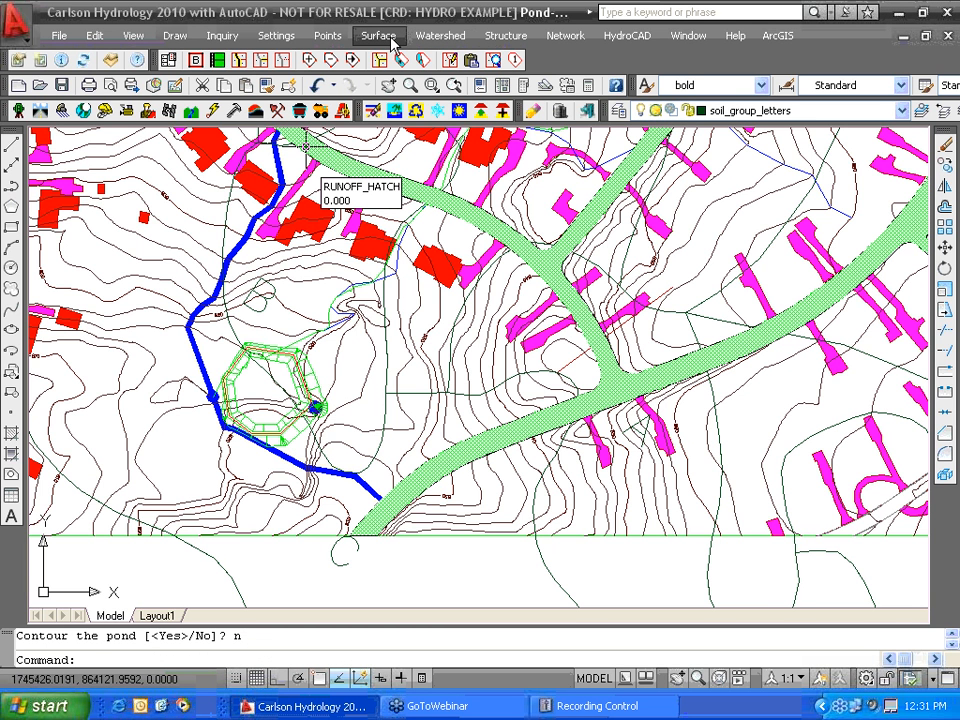
- Move the bench pond slightly north via Edit Bench Pond and reprocess it, giving 4018.4 C.Y. cut
{"action": "left_click", "coordinate": [497, 38]}
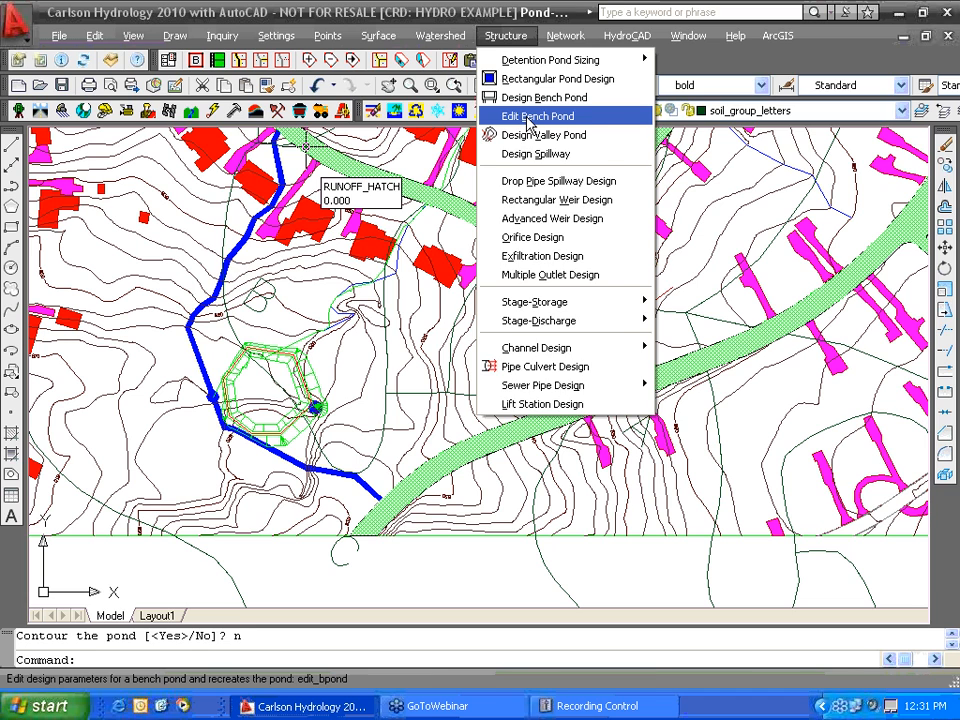
{"action": "left_click", "coordinate": [528, 118]}
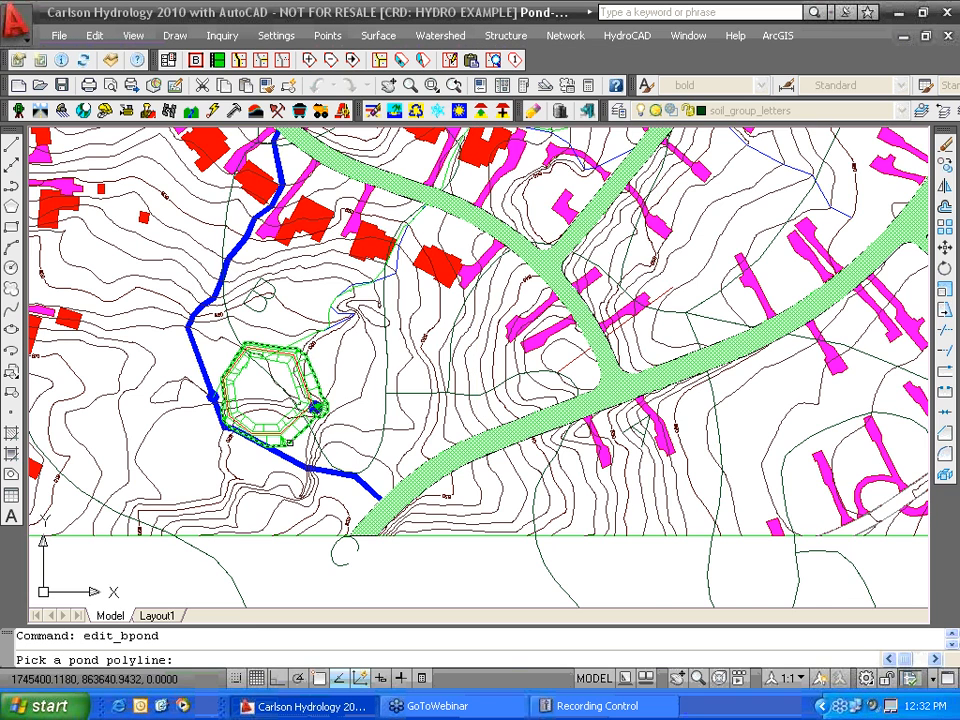
{"action": "scroll", "coordinate": [292, 436], "scroll_direction": "up", "scroll_amount": 3}
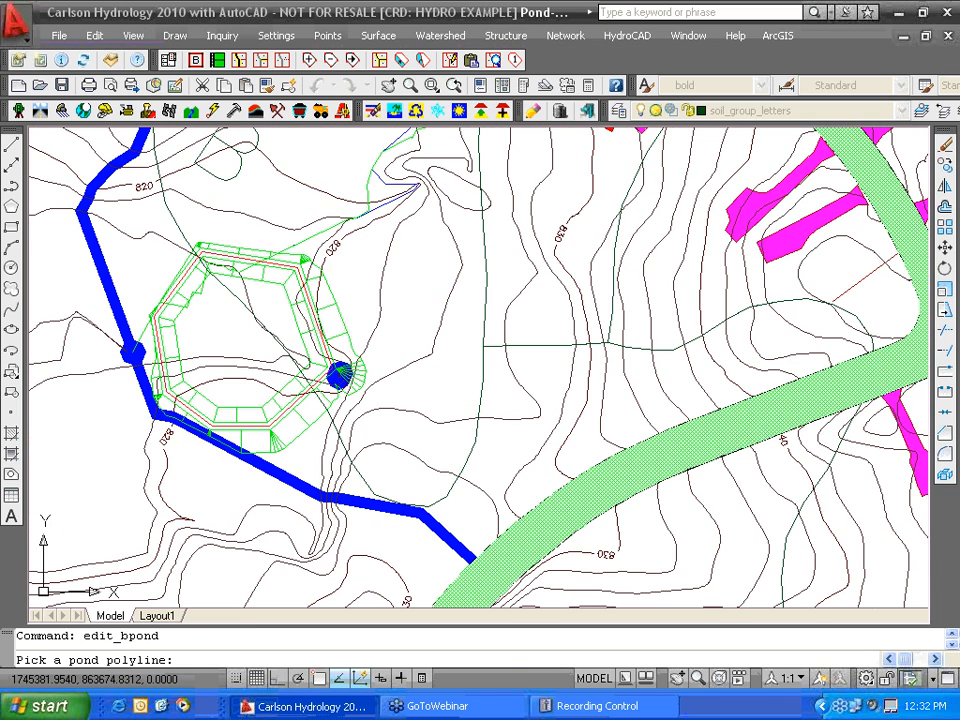
{"action": "left_click", "coordinate": [286, 412]}
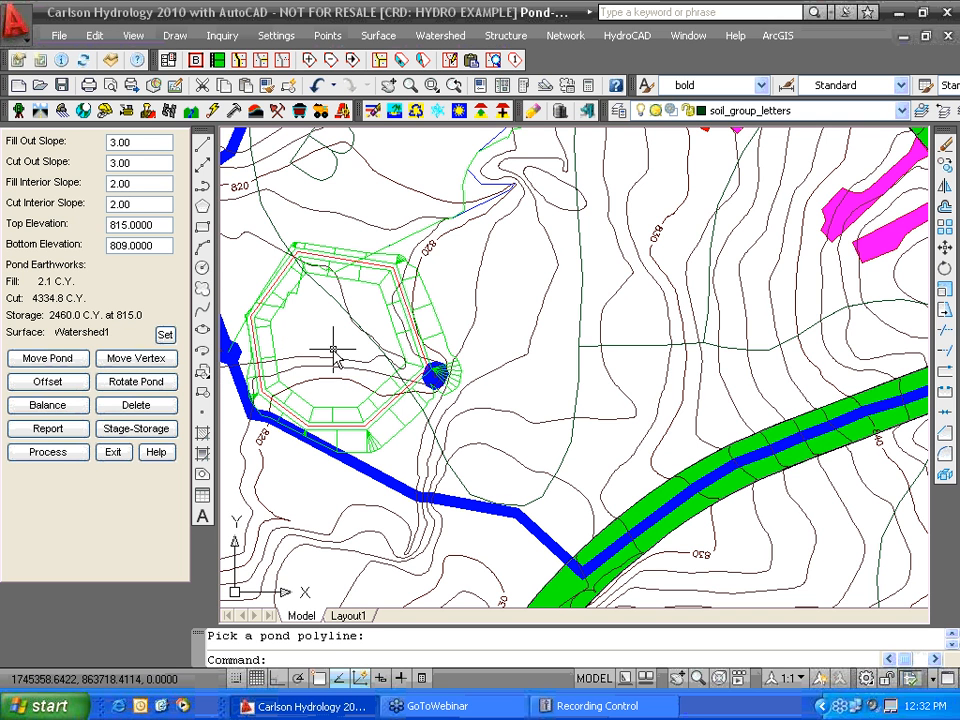
{"action": "left_click", "coordinate": [60, 362]}
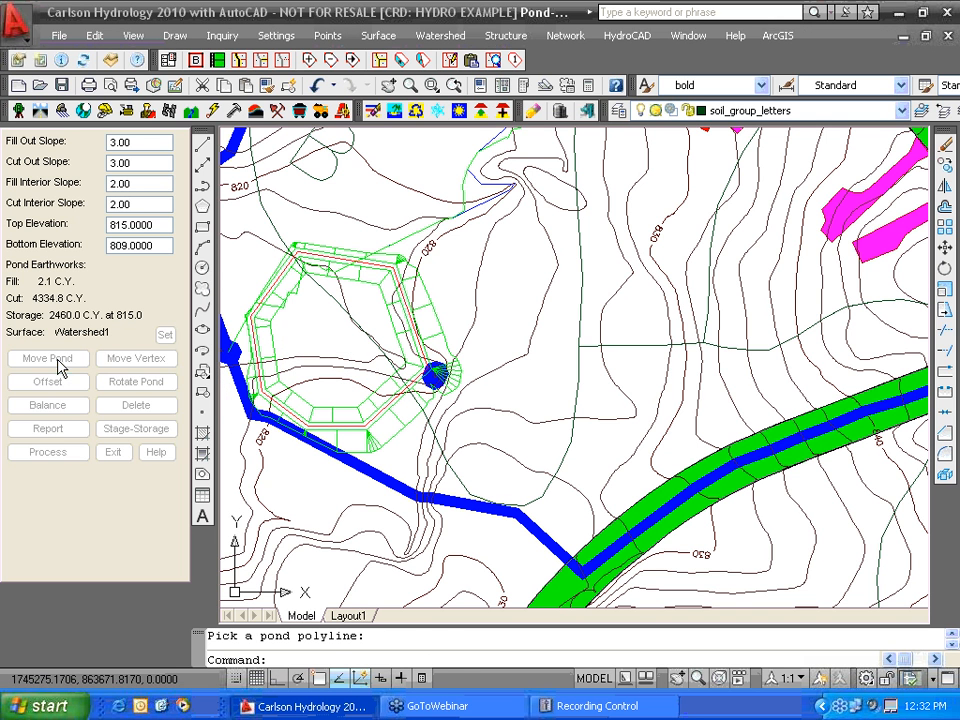
{"action": "left_click", "coordinate": [318, 345]}
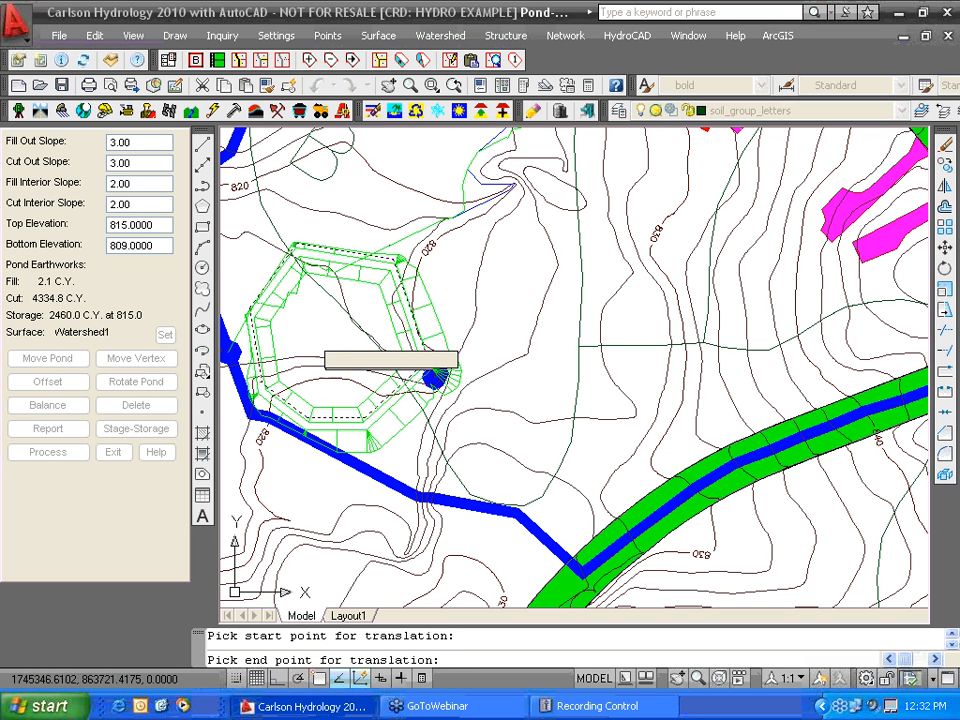
{"action": "left_click", "coordinate": [311, 327]}
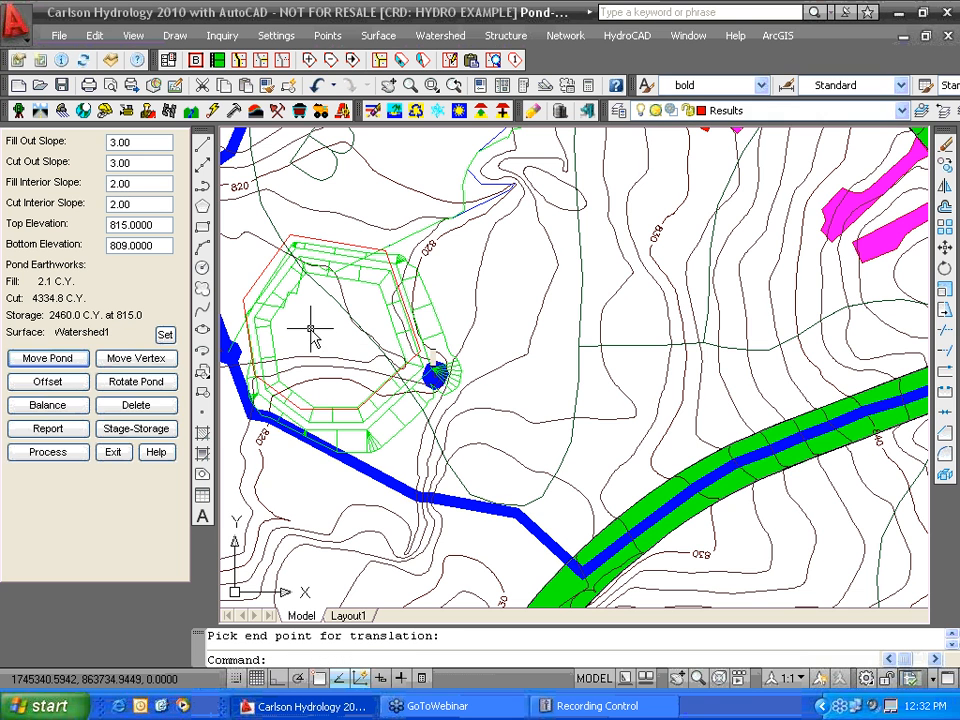
{"action": "left_click", "coordinate": [58, 455]}
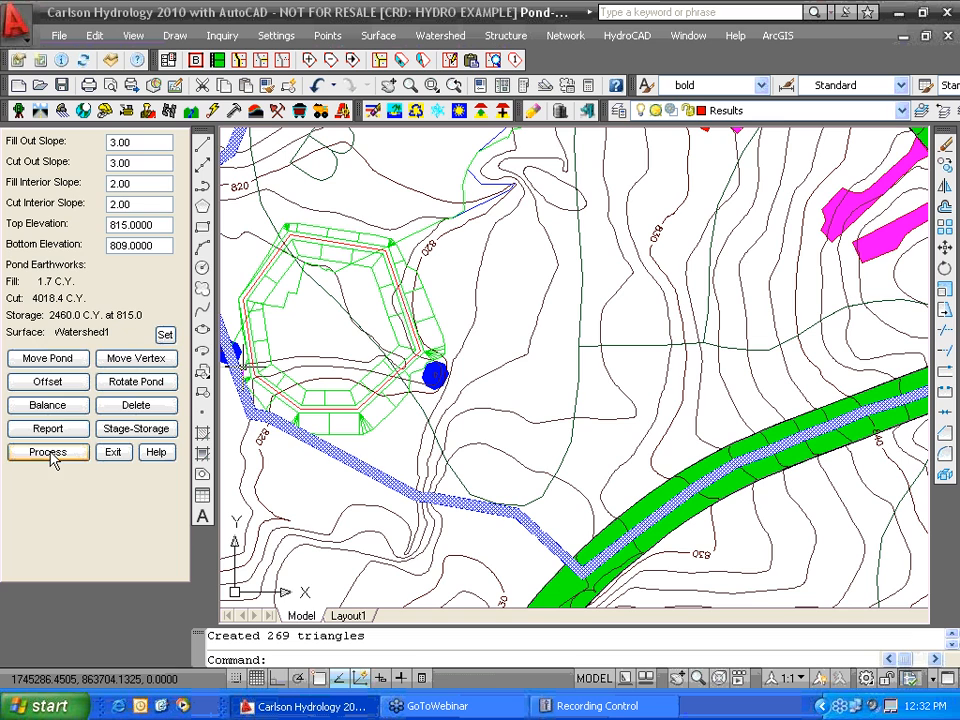
{"action": "left_click", "coordinate": [113, 455]}
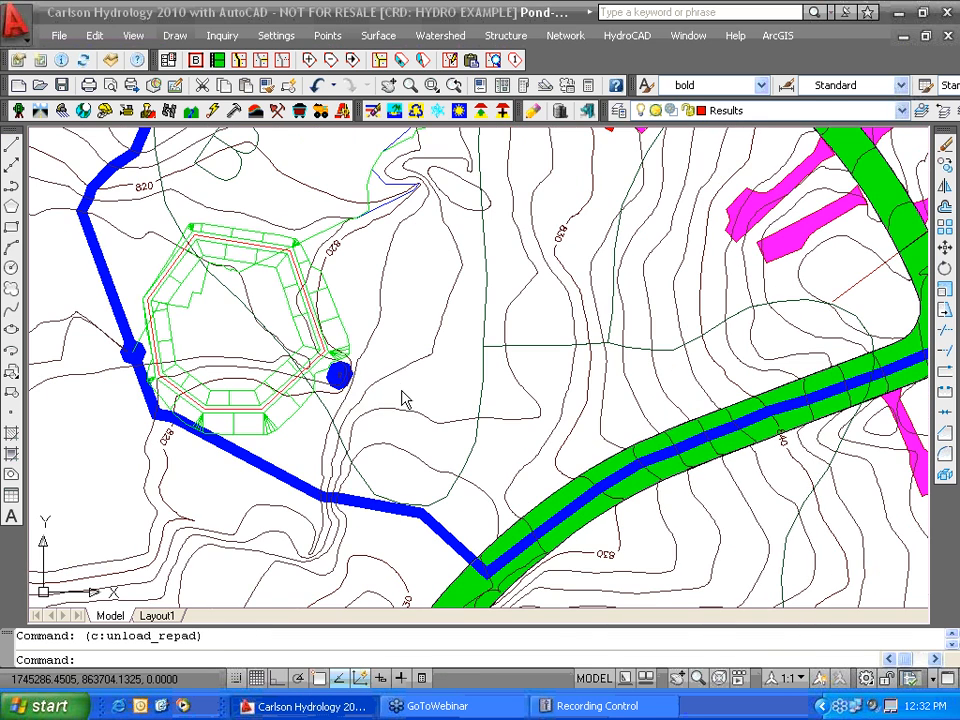
- Zoom out to the full site with the results summary, then bring up the Watershed and Structure menus
{"action": "scroll", "coordinate": [424, 385], "scroll_direction": "down", "scroll_amount": 5}
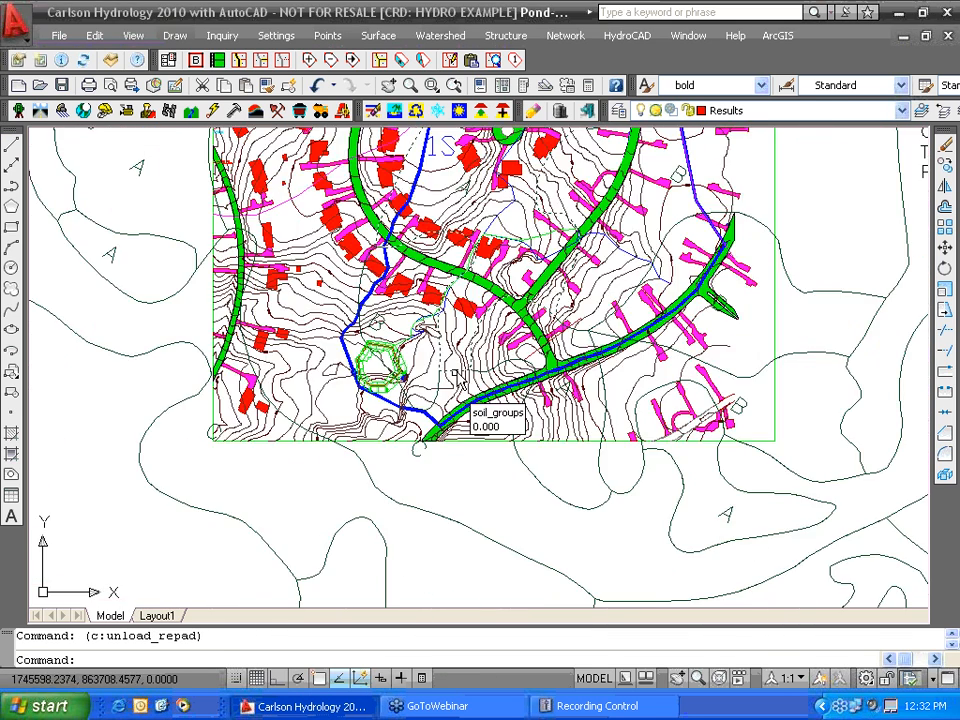
{"action": "scroll", "coordinate": [455, 374], "scroll_direction": "down", "scroll_amount": 3}
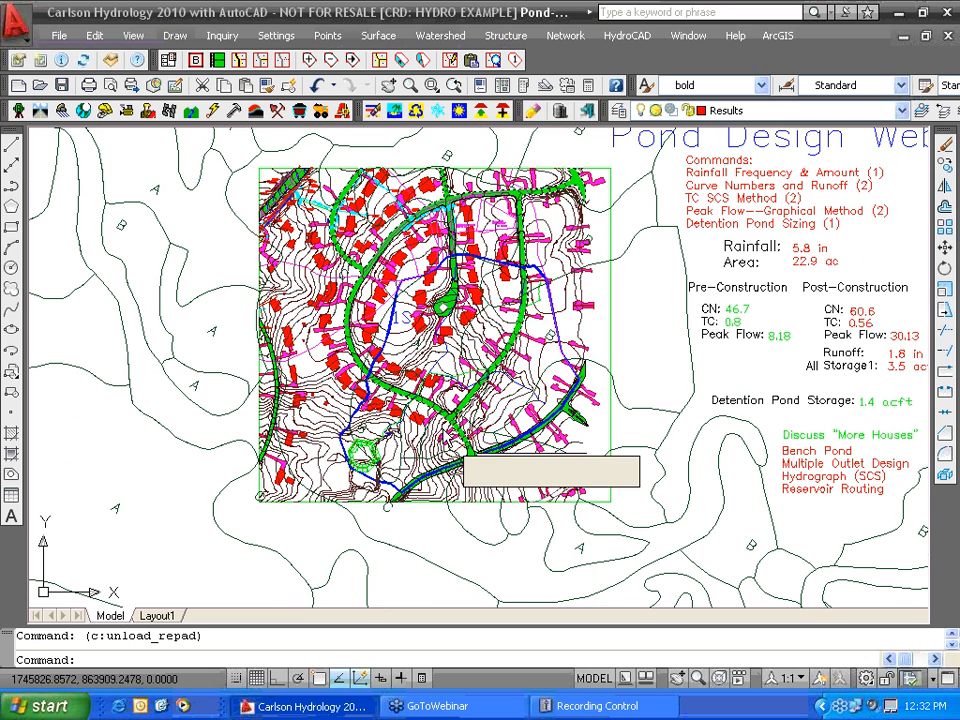
{"action": "middle_click_drag", "start_coordinate": [429, 441], "coordinate": [297, 478]}
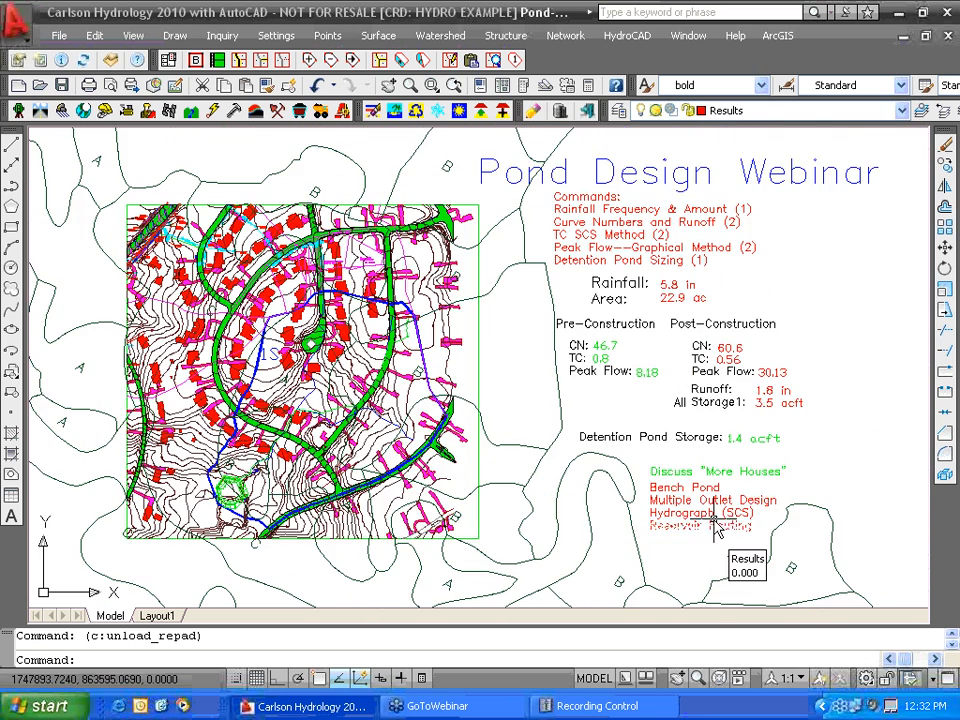
{"action": "left_click", "coordinate": [443, 40]}
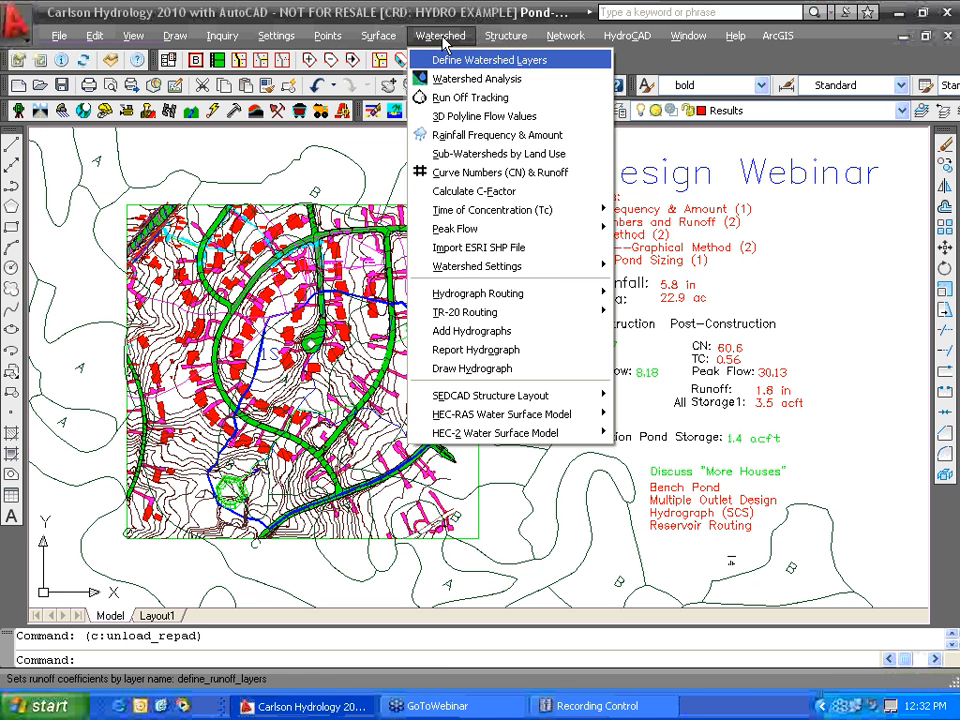
{"action": "mouse_move", "coordinate": [500, 40]}
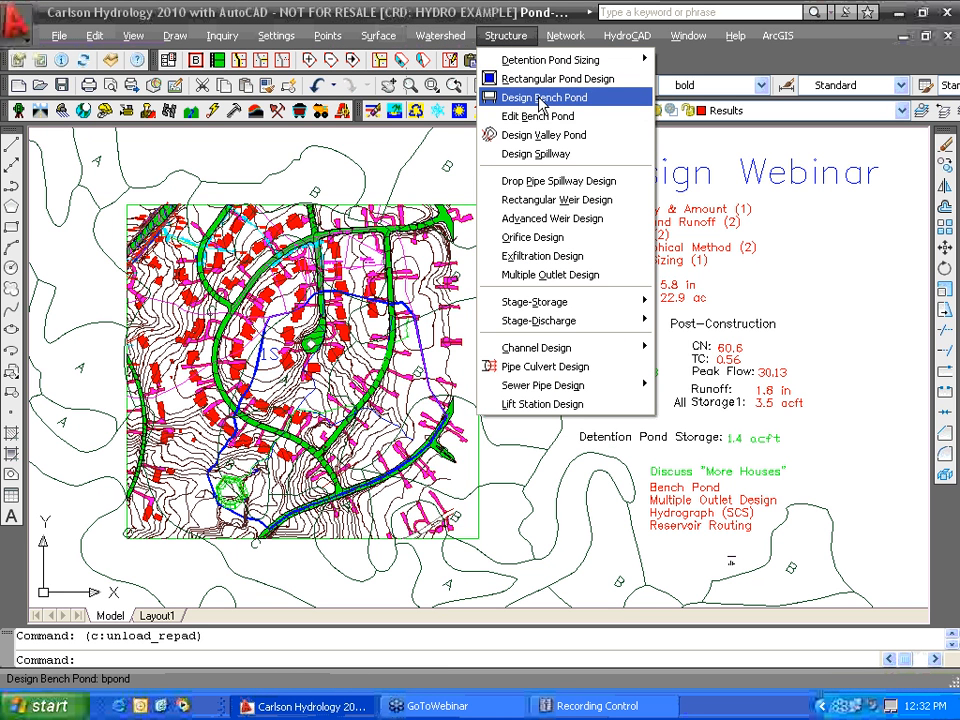
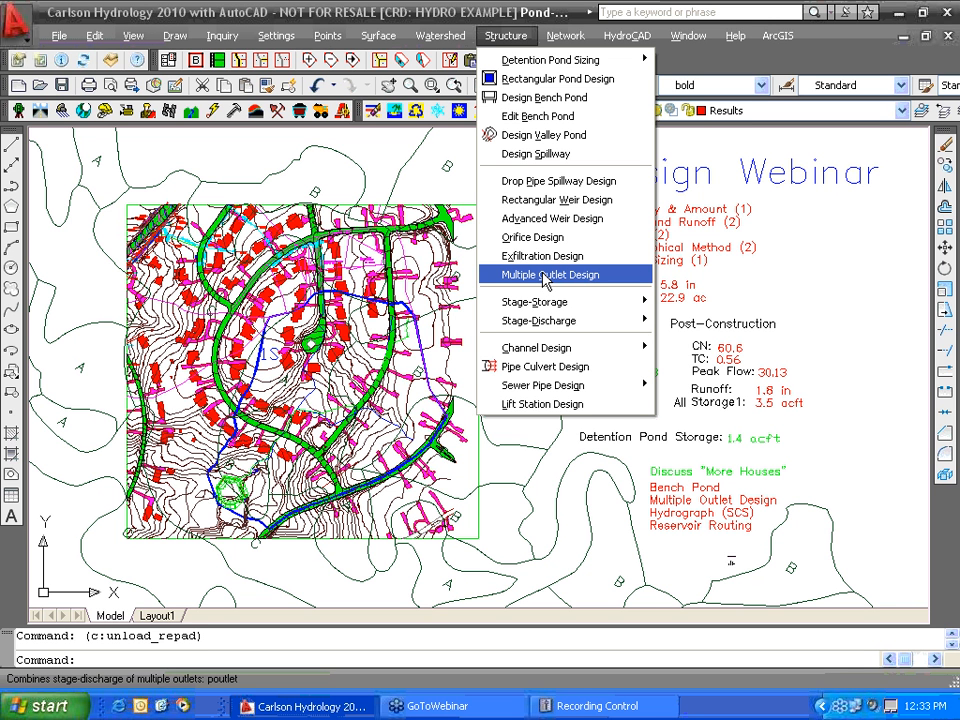
- Start a new Multiple Outlet Design file named Pond2
{"action": "left_click", "coordinate": [543, 275]}
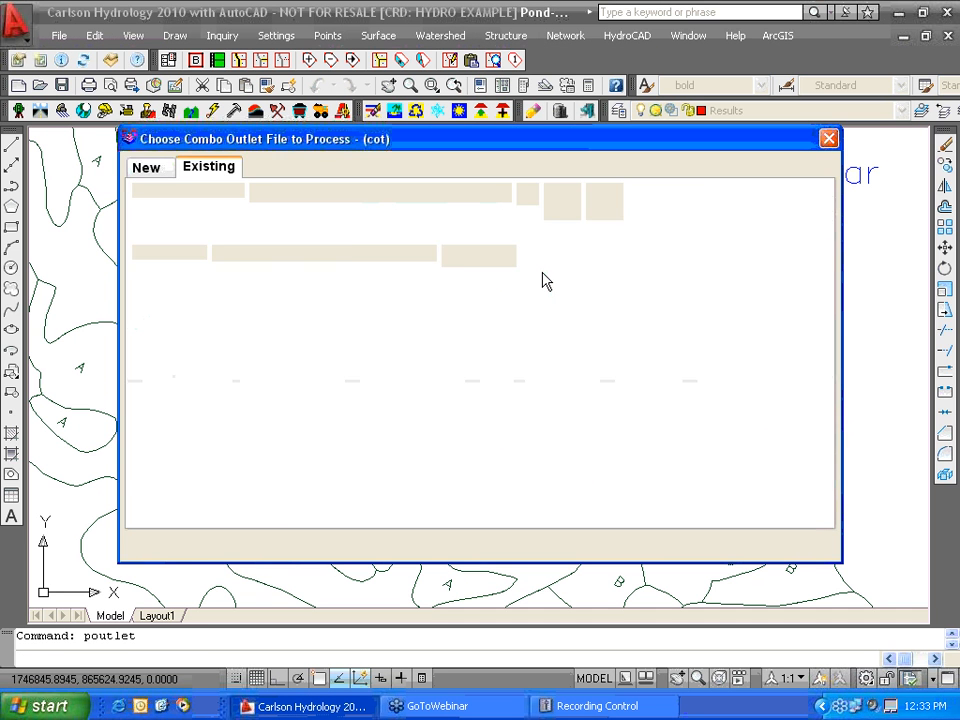
{"action": "type", "text": "Pond2"}
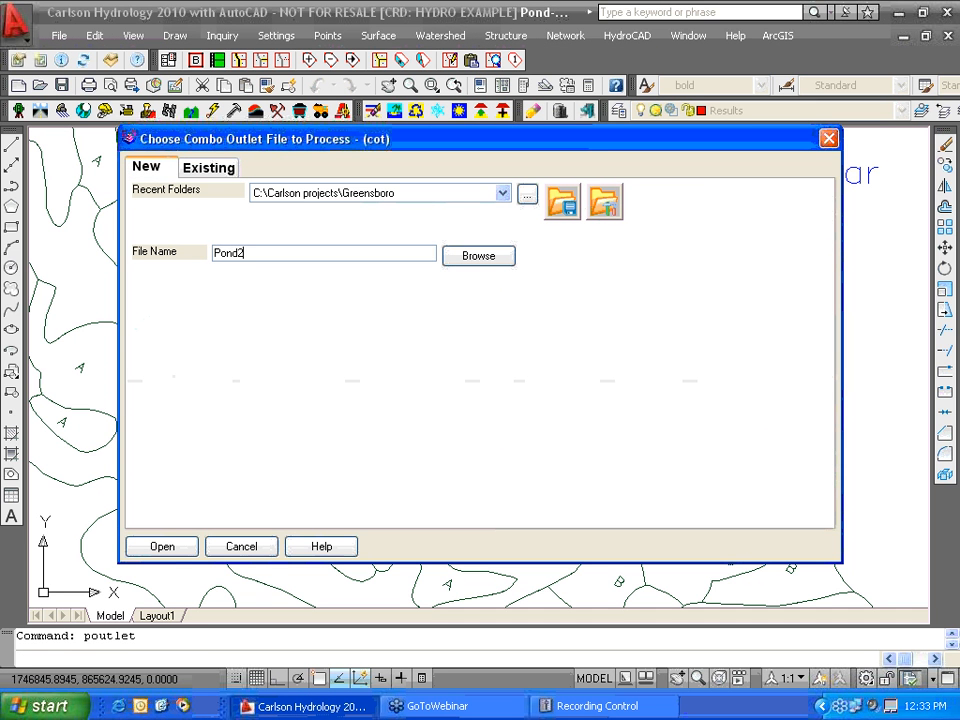
{"action": "left_click", "coordinate": [180, 553]}
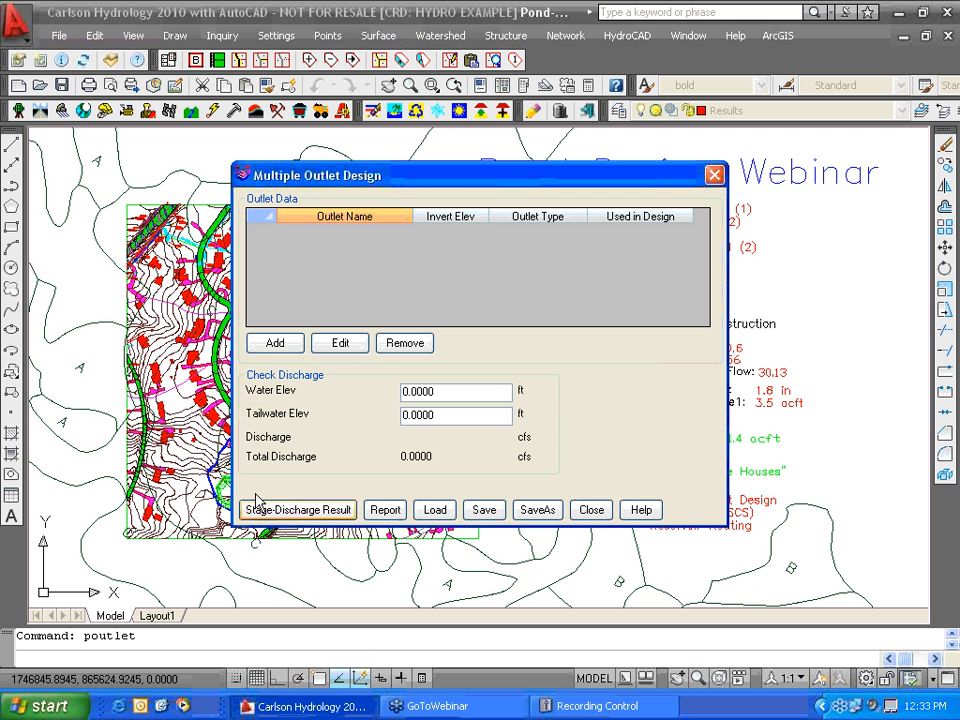
- Add a 6-inch orifice outlet named base at invert 809 with headwater 815
{"action": "left_click", "coordinate": [275, 344]}
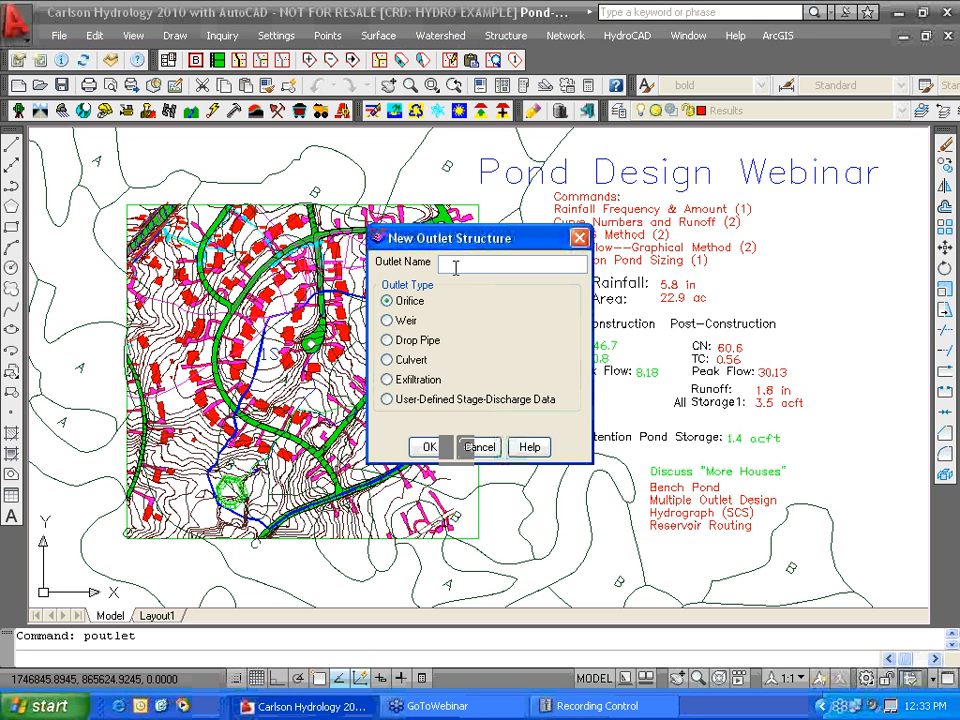
{"action": "type", "text": "base"}
{"action": "left_click", "coordinate": [429, 449]}
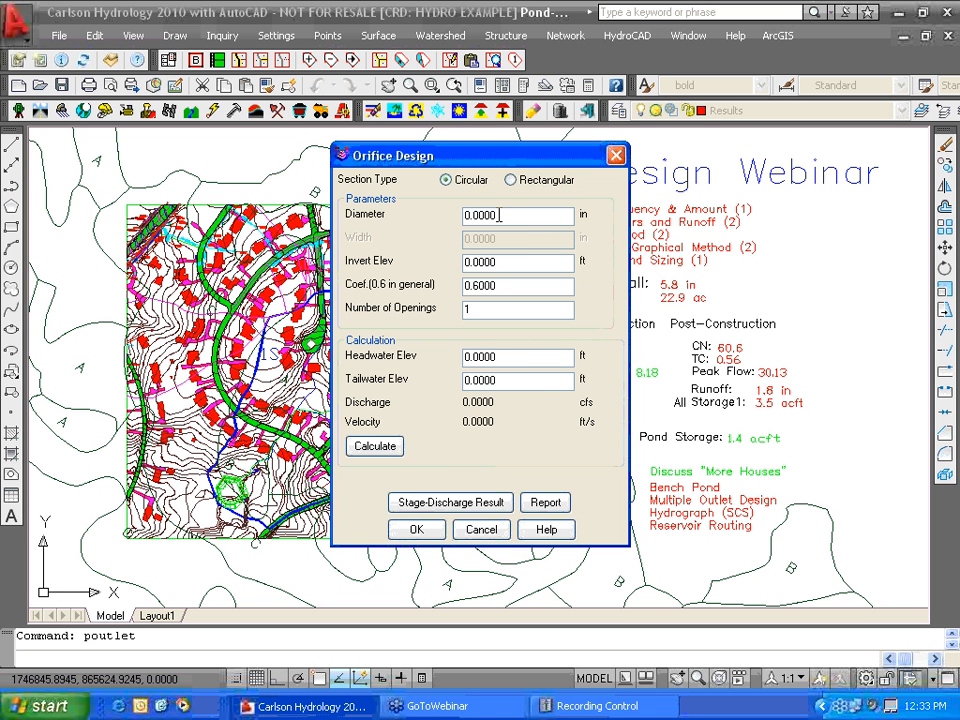
{"action": "double_click", "coordinate": [463, 216]}
{"action": "type", "text": "6"}
{"action": "double_click", "coordinate": [464, 264]}
{"action": "type", "text": "809"}
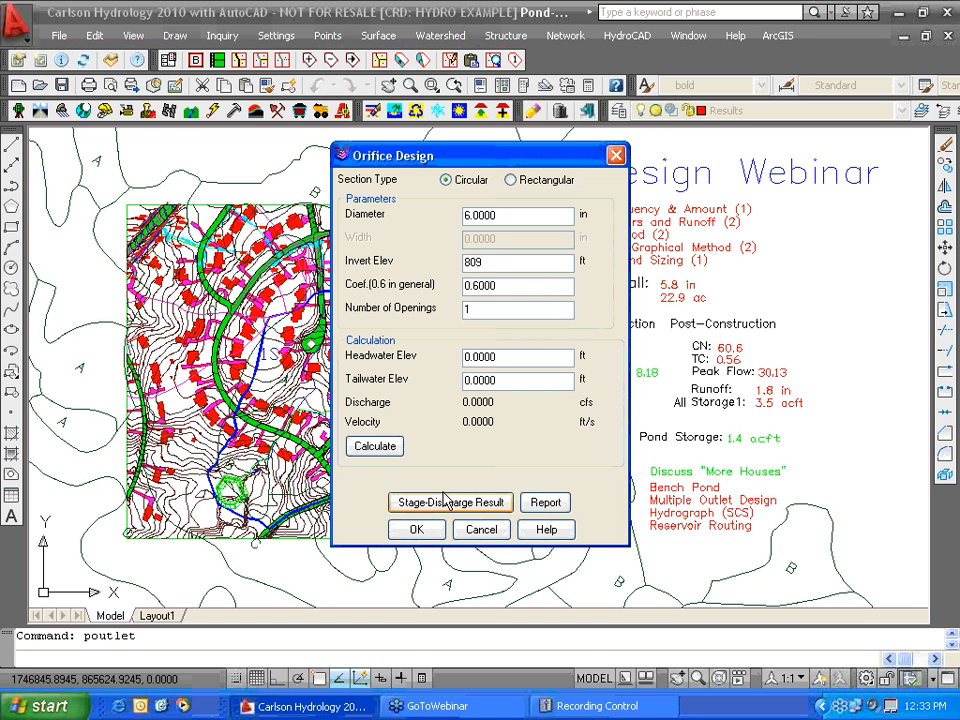
{"action": "double_click", "coordinate": [510, 357]}
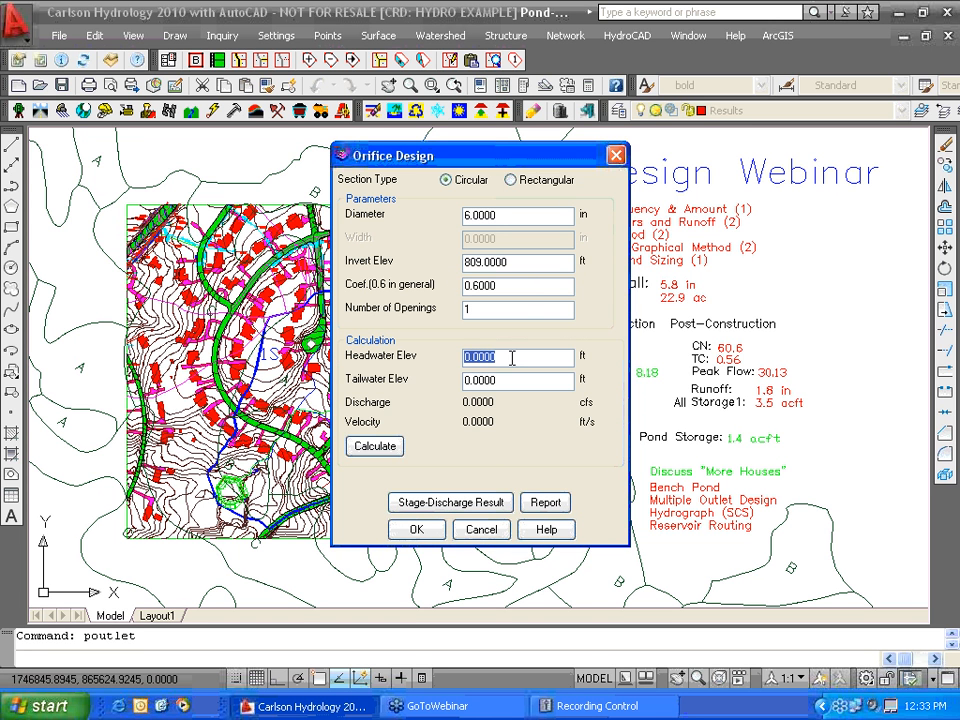
{"action": "type", "text": "815"}
{"action": "key", "text": "Tab"}
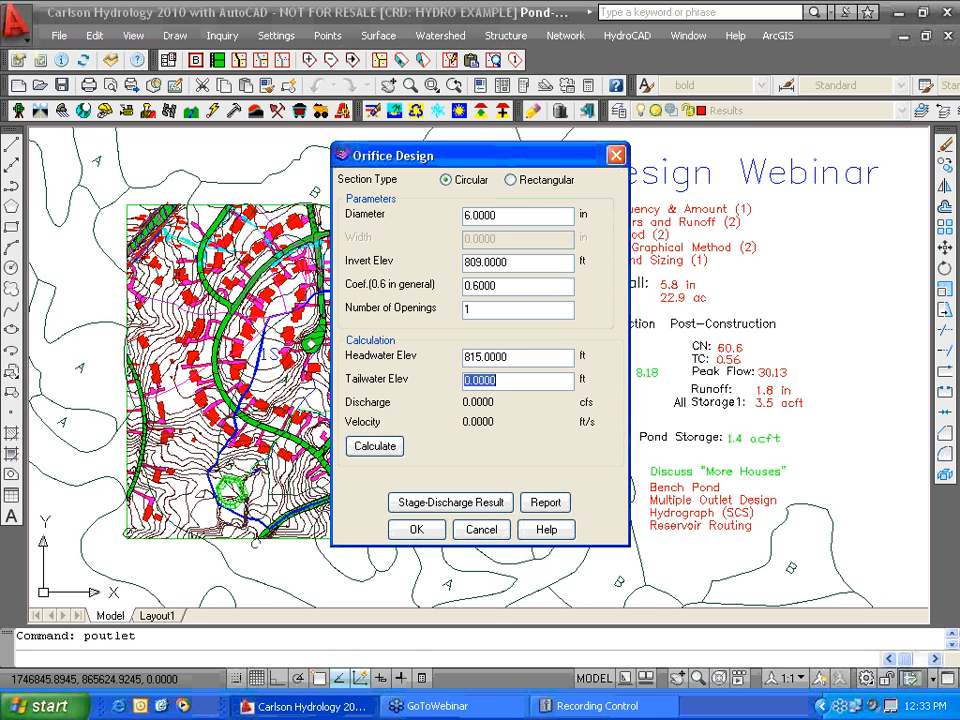
{"action": "left_click", "coordinate": [431, 531]}
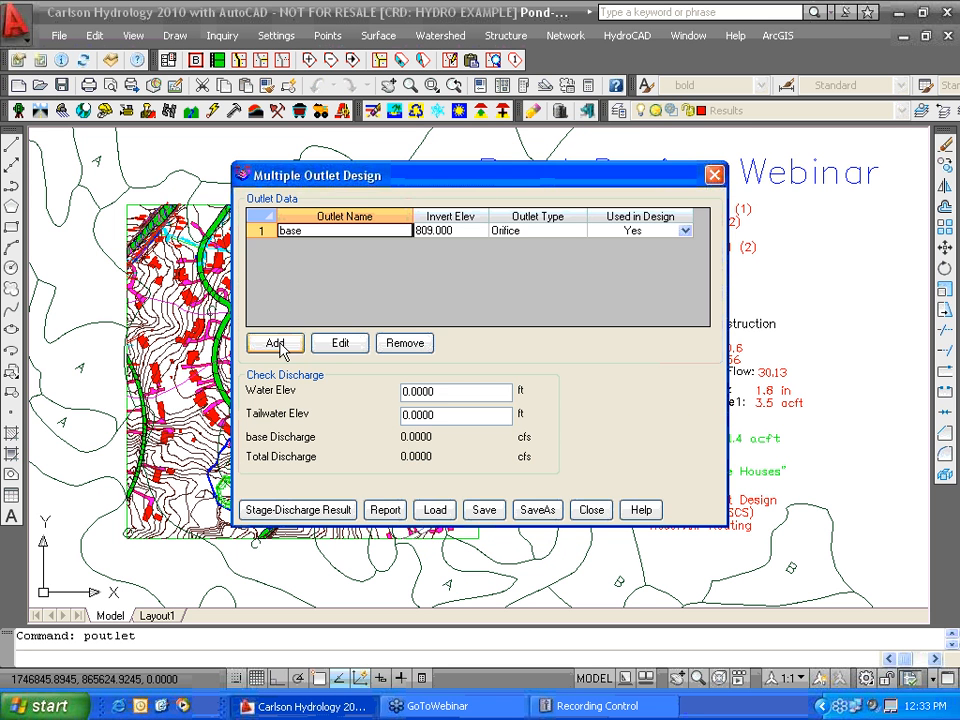
- Add a culvert outlet named Principal: corrugated metal, 15-inch diameter from the library
{"action": "left_click", "coordinate": [276, 343]}
{"action": "type", "text": "Prin"}
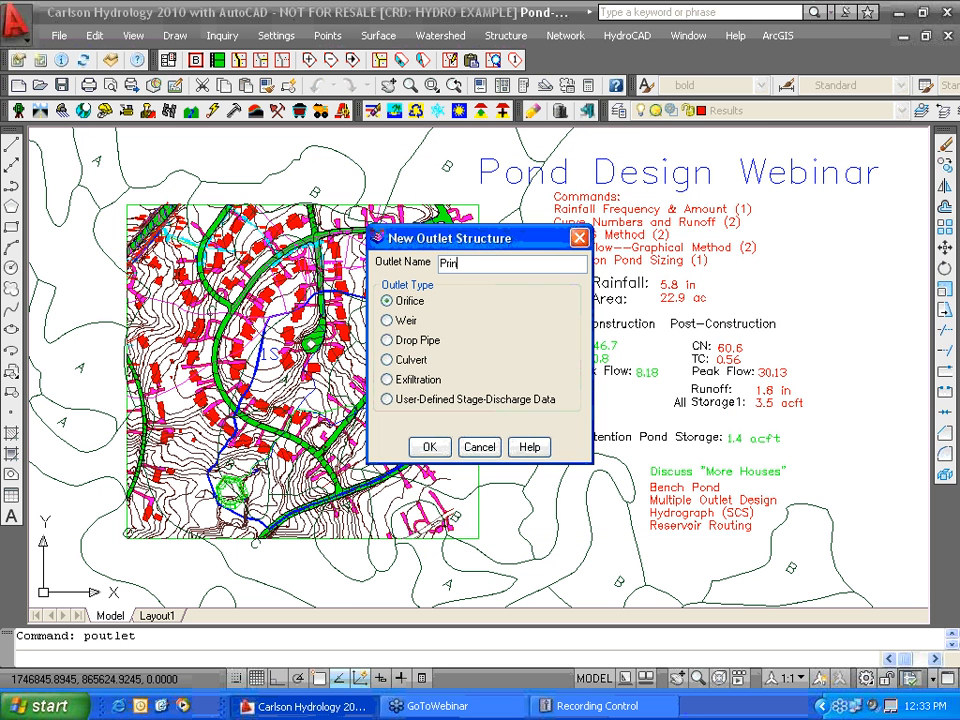
{"action": "type", "text": "cipal"}
{"action": "left_click", "coordinate": [387, 360]}
{"action": "left_click", "coordinate": [430, 447]}
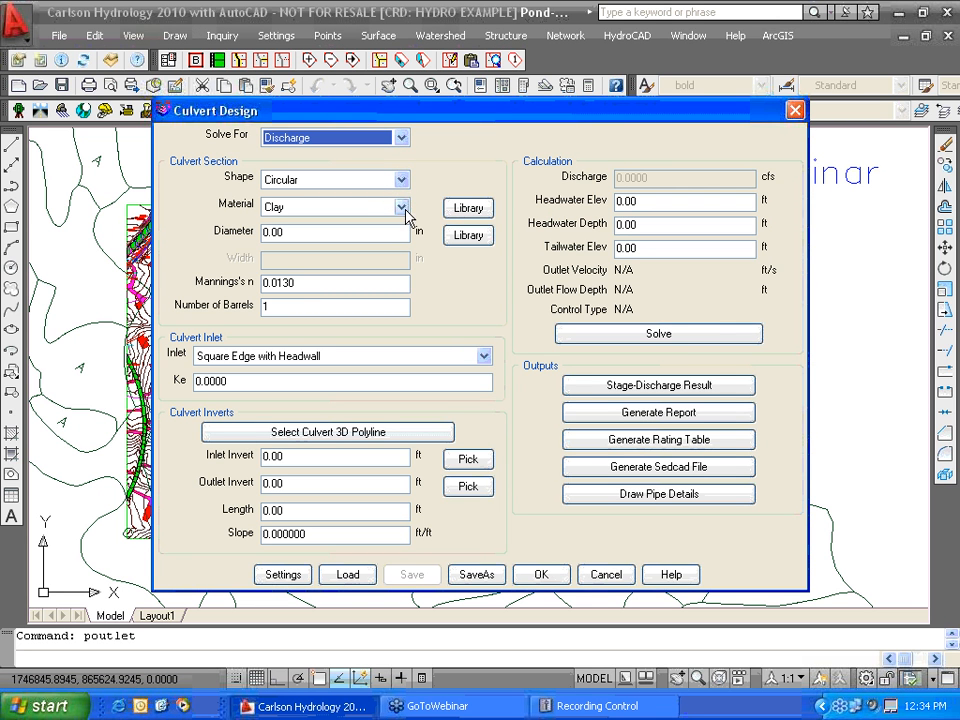
{"action": "left_click", "coordinate": [401, 206]}
{"action": "left_click", "coordinate": [311, 248]}
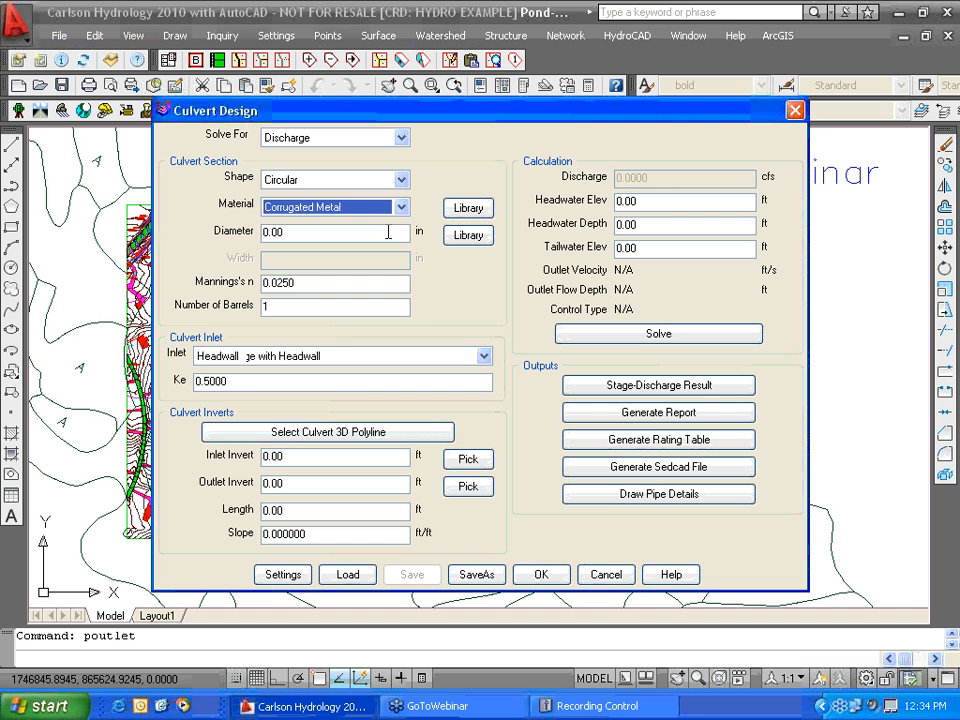
{"action": "left_click", "coordinate": [468, 235]}
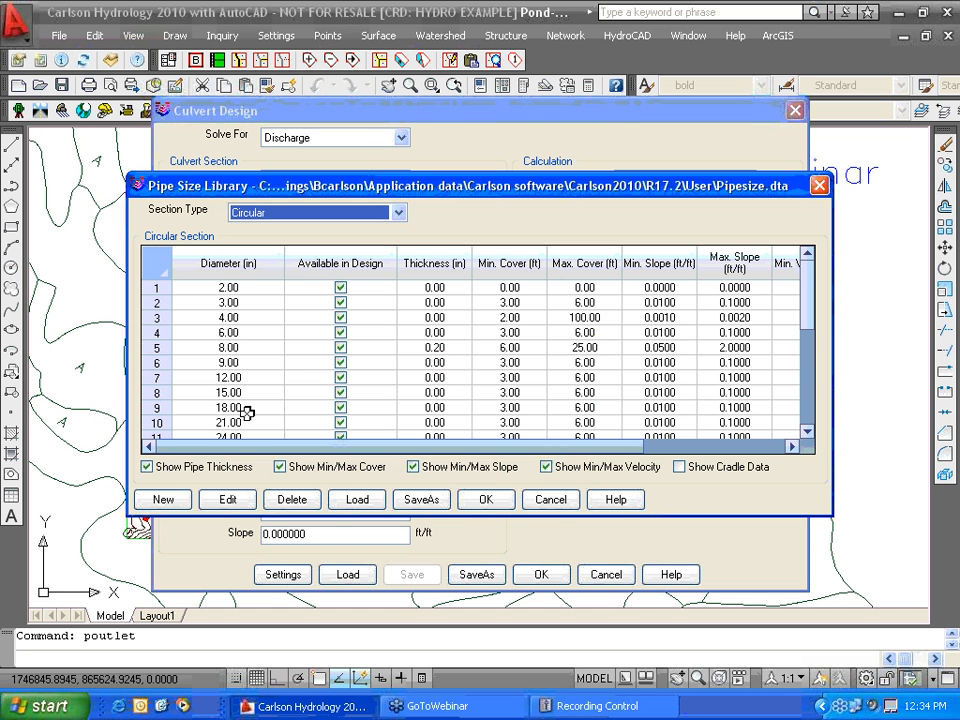
{"action": "left_click", "coordinate": [246, 392]}
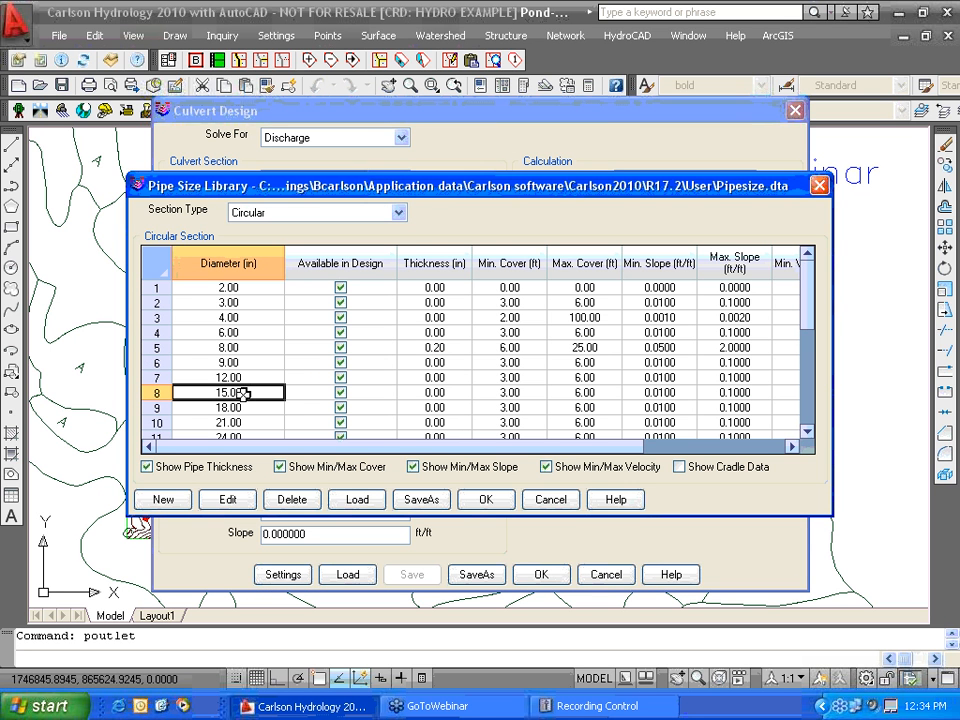
{"action": "left_click", "coordinate": [486, 500]}
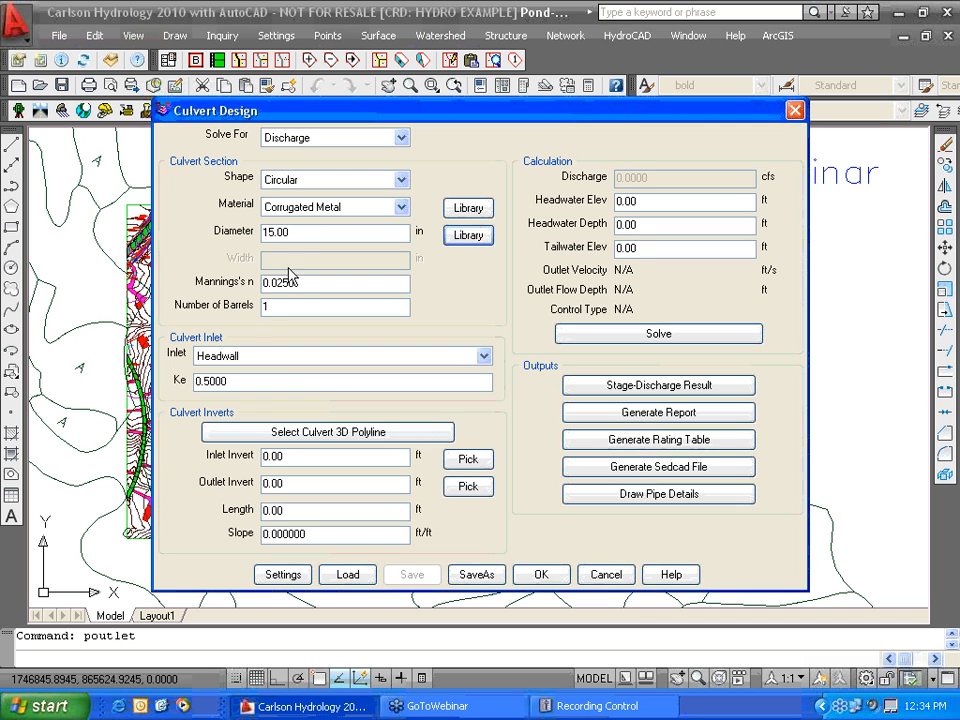
- Give the culvert inverts 812/810 and 60 ft length, then solve at headwater 815
{"action": "double_click", "coordinate": [299, 455]}
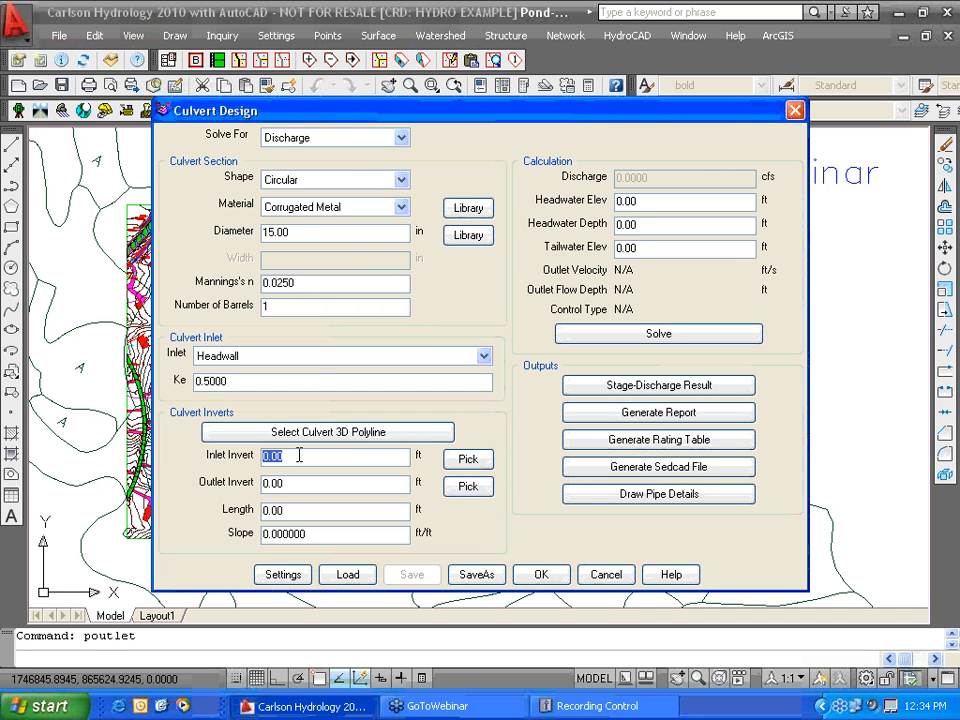
{"action": "type", "text": "812"}
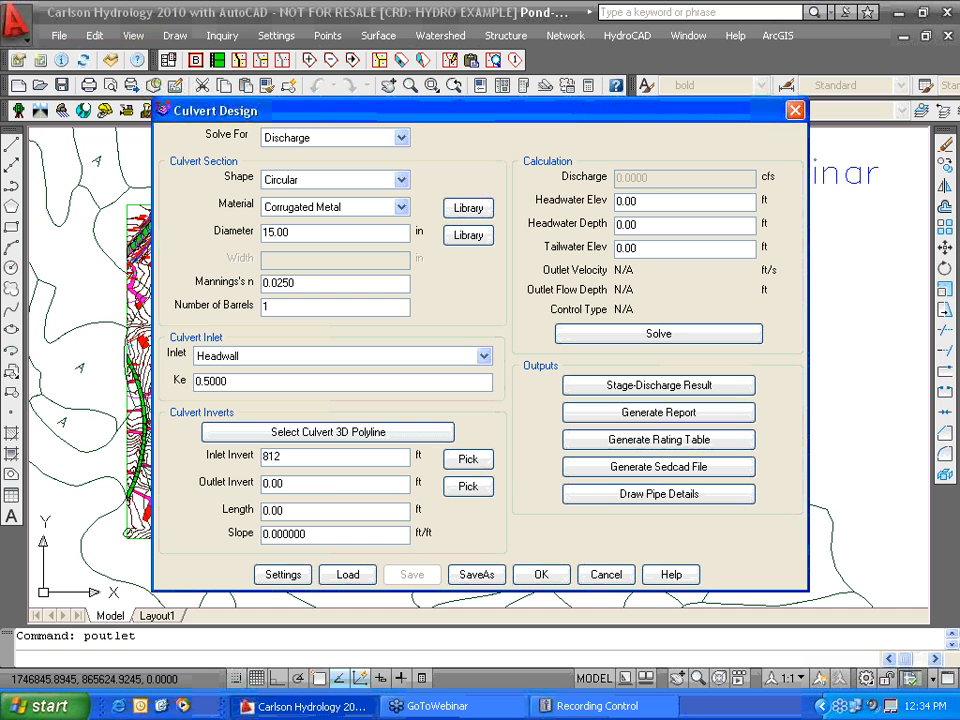
{"action": "double_click", "coordinate": [323, 483]}
{"action": "type", "text": "810"}
{"action": "double_click", "coordinate": [308, 512]}
{"action": "type", "text": "60"}
{"action": "left_click", "coordinate": [315, 531]}
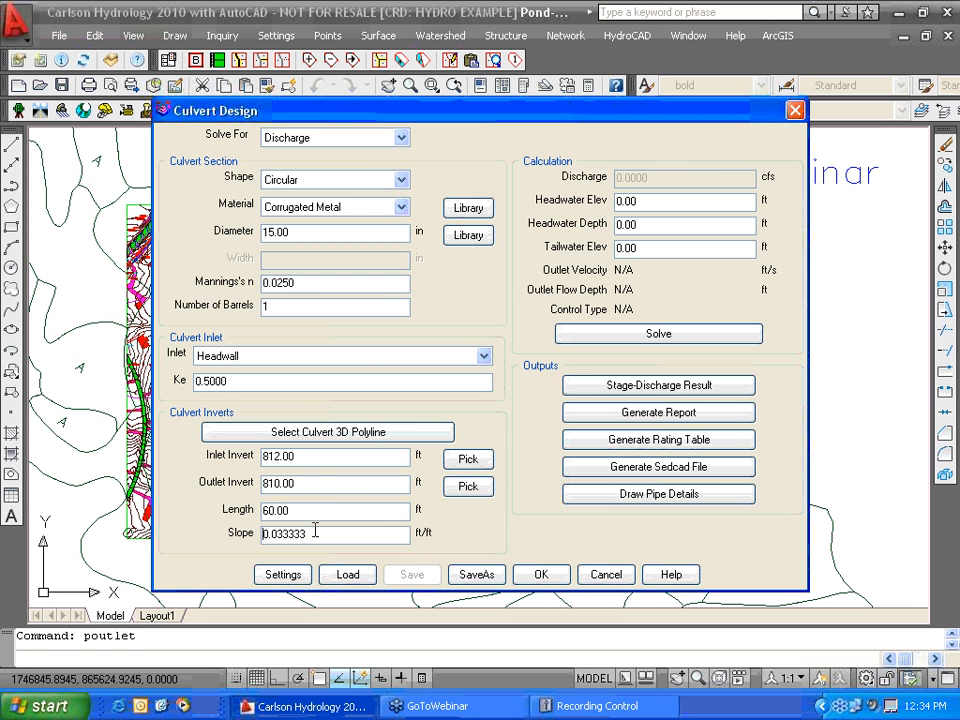
{"action": "left_click", "coordinate": [658, 206]}
{"action": "type", "text": "815"}
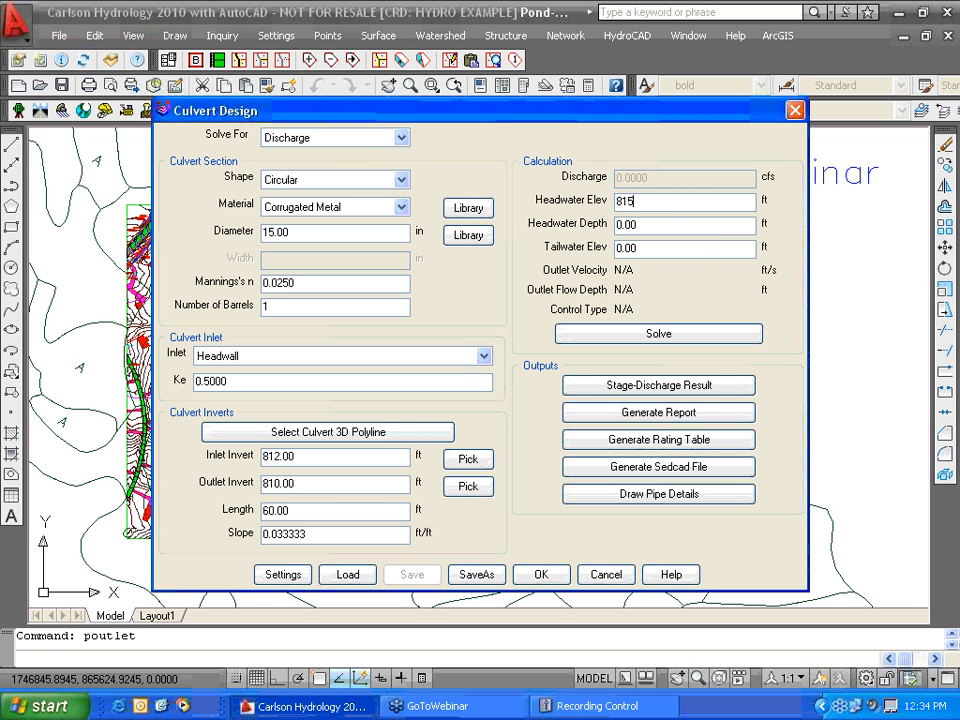
{"action": "left_click", "coordinate": [664, 336]}
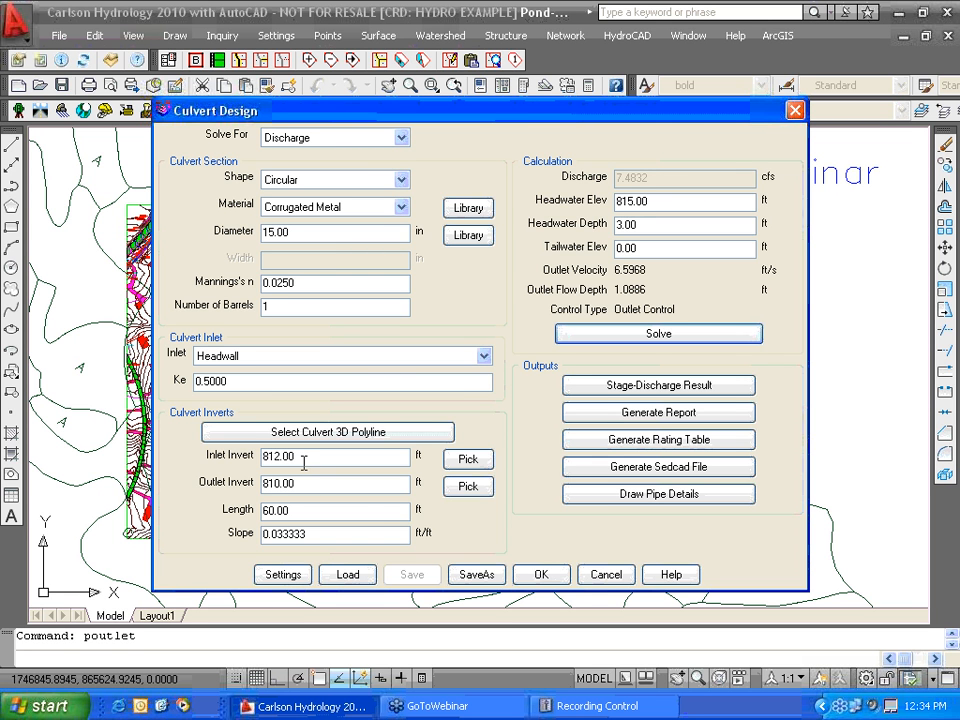
{"action": "left_click", "coordinate": [541, 578]}
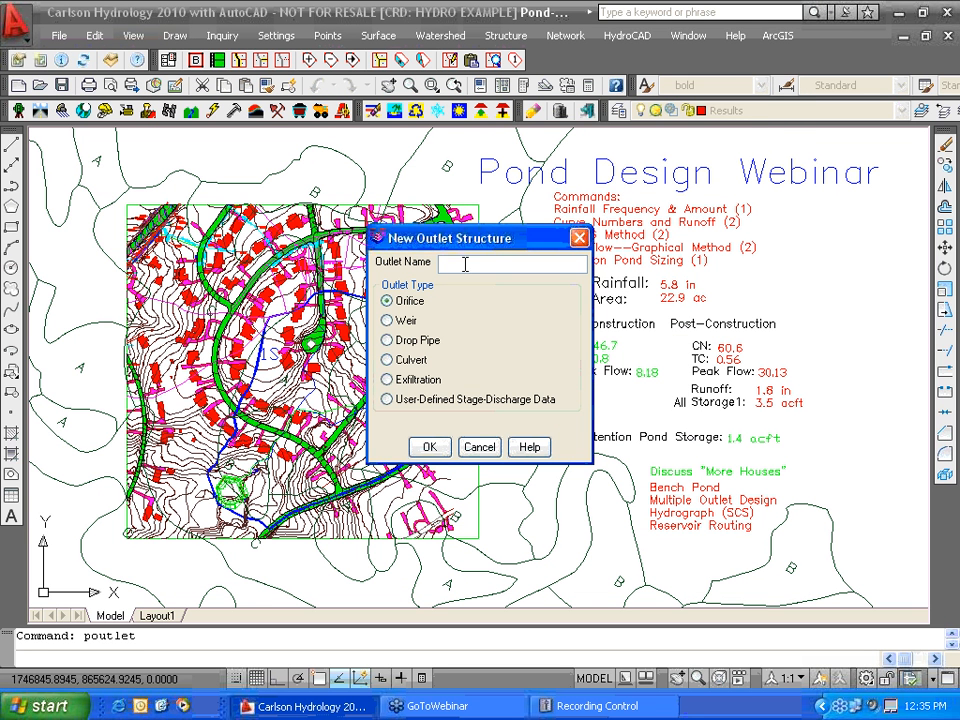
- Add an Emergency weir outlet with a 2 ft crest, invert 814 and headwater 815
{"action": "type", "text": "Emergency"}
{"action": "left_click", "coordinate": [387, 320]}
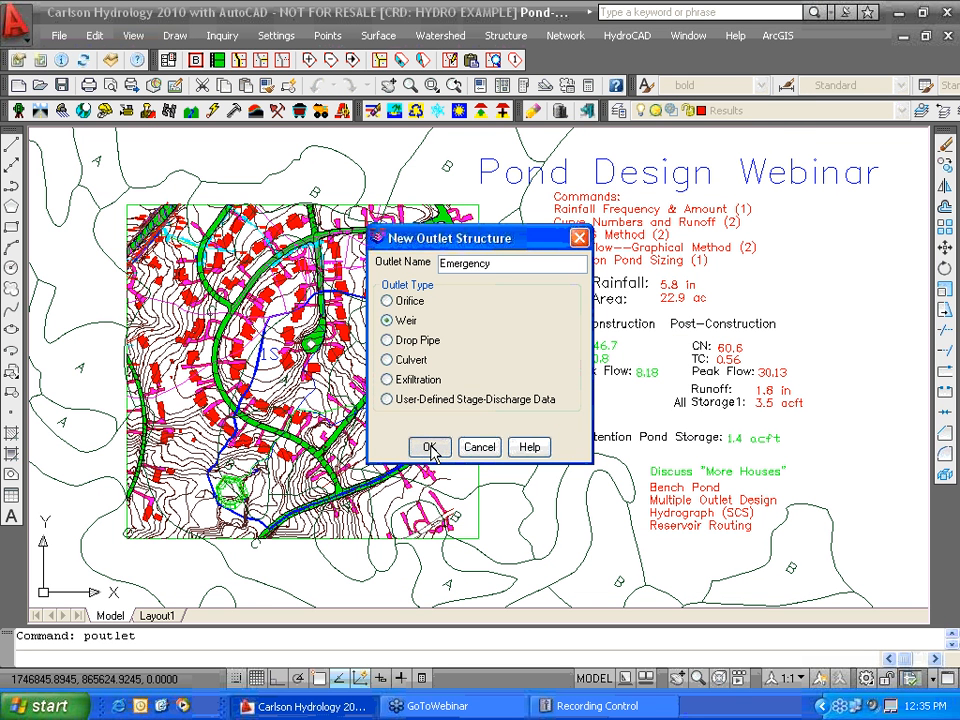
{"action": "left_click", "coordinate": [430, 452]}
{"action": "left_click_drag", "start_coordinate": [484, 251], "coordinate": [422, 251]}
{"action": "type", "text": "2"}
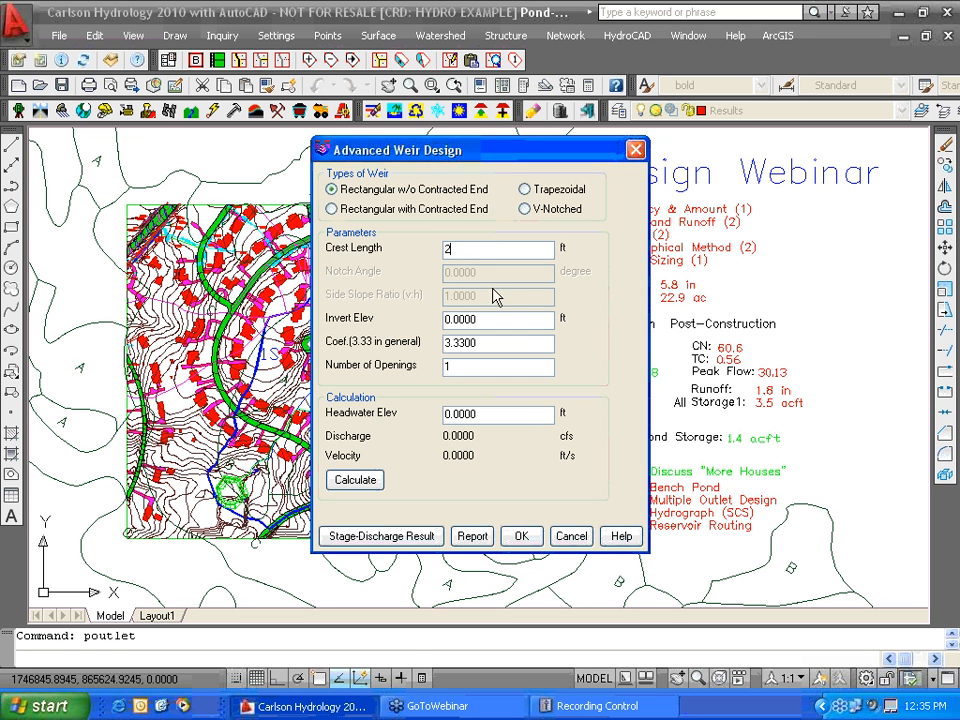
{"action": "double_click", "coordinate": [487, 318]}
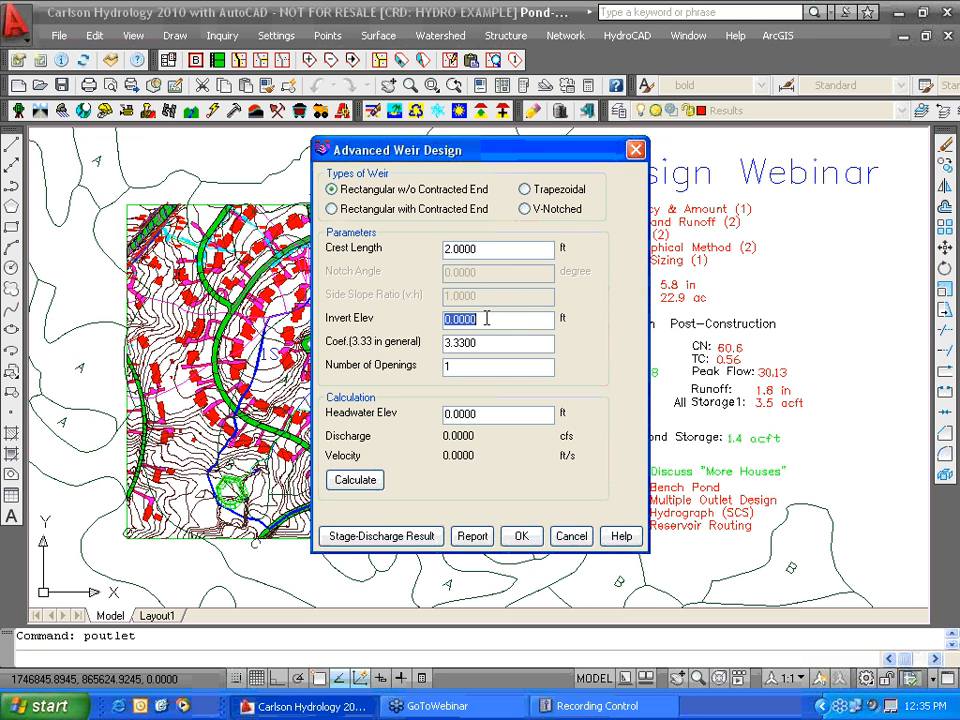
{"action": "type", "text": "814"}
{"action": "double_click", "coordinate": [485, 412]}
{"action": "type", "text": "815"}
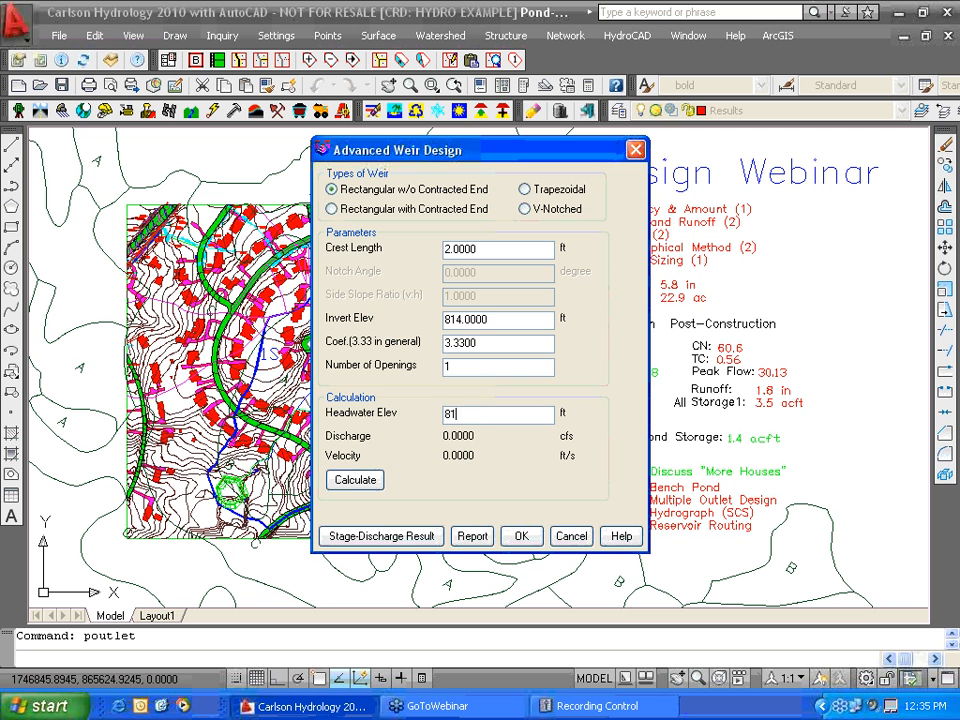
{"action": "left_click", "coordinate": [520, 538]}
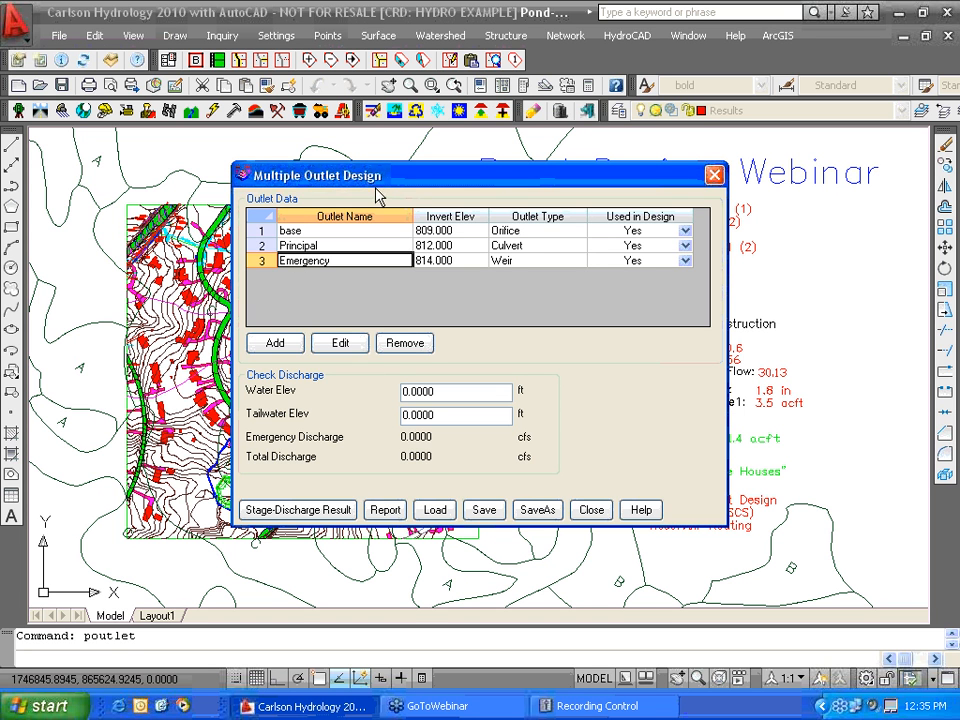
{"action": "left_click", "coordinate": [316, 510]}
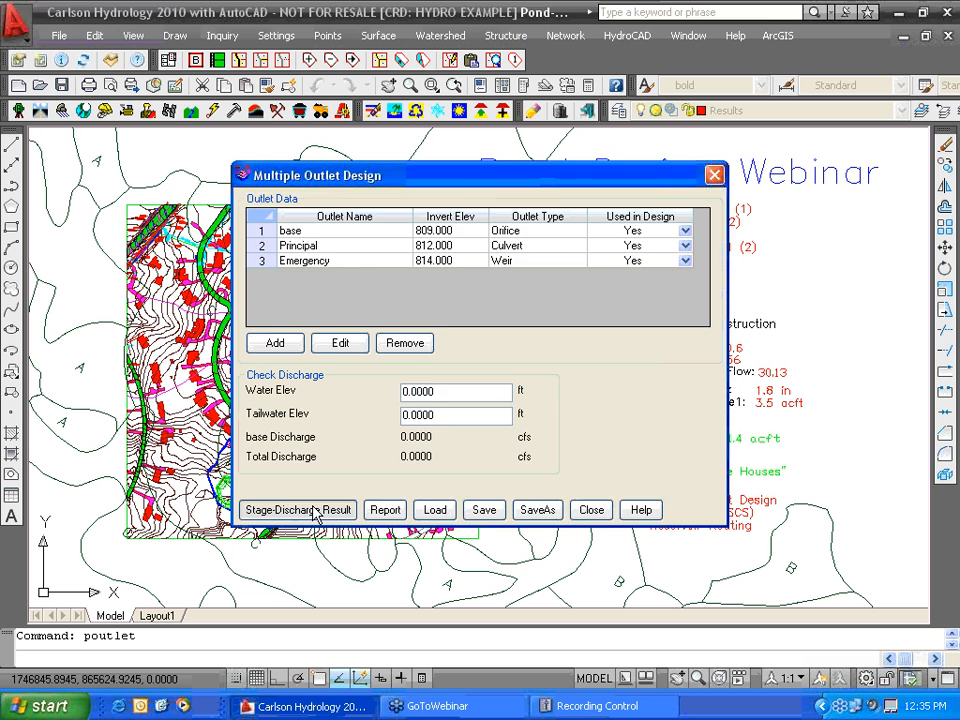
- Compute the stage-discharge table from 809 to 815 ft in 0.2 ft steps
{"action": "double_click", "coordinate": [497, 309]}
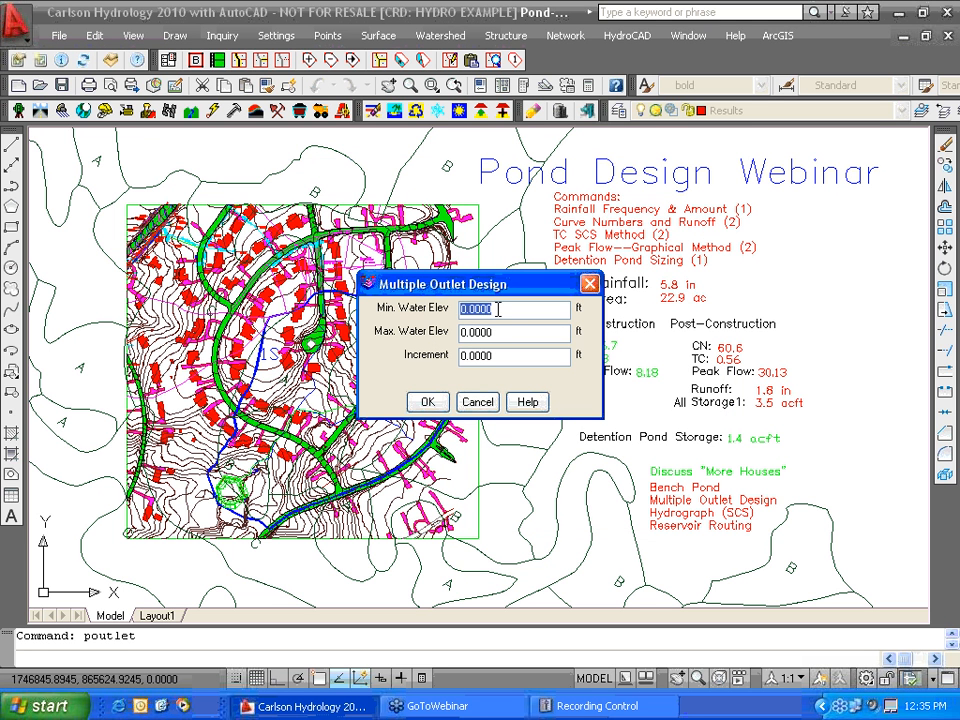
{"action": "type", "text": "809"}
{"action": "key", "text": "Tab"}
{"action": "type", "text": "815"}
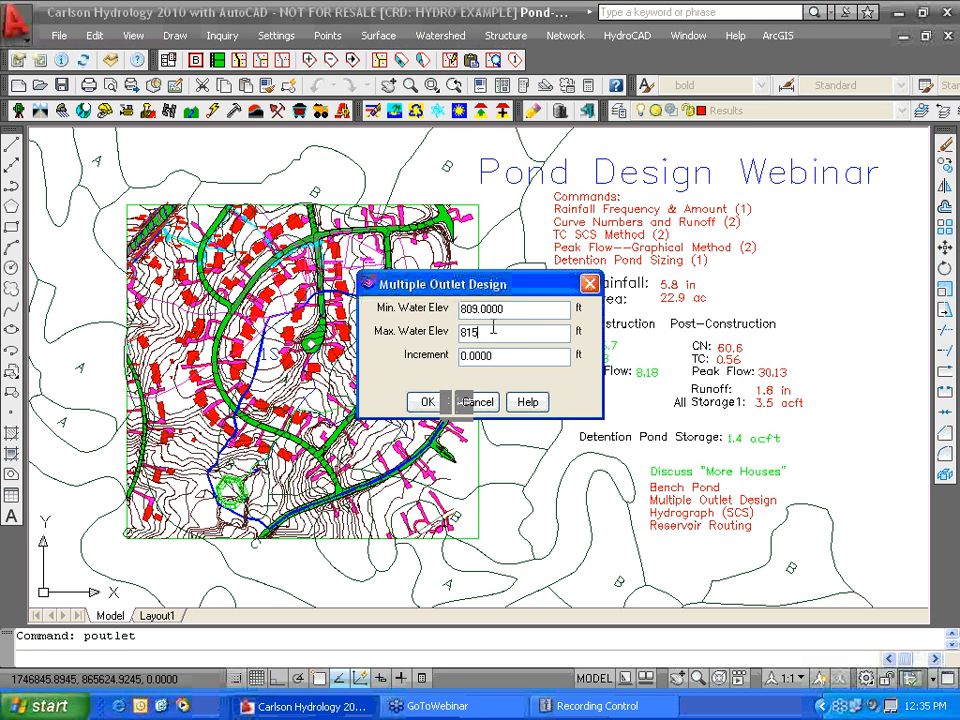
{"action": "double_click", "coordinate": [515, 359]}
{"action": "type", "text": "0."}
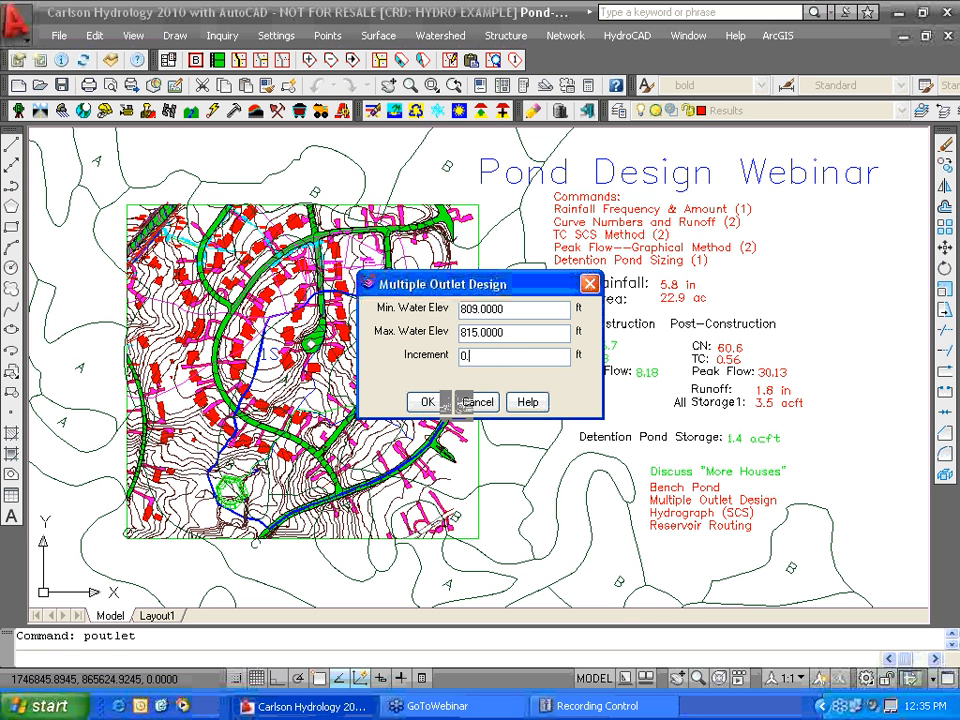
{"action": "type", "text": "2"}
{"action": "left_click", "coordinate": [428, 402]}
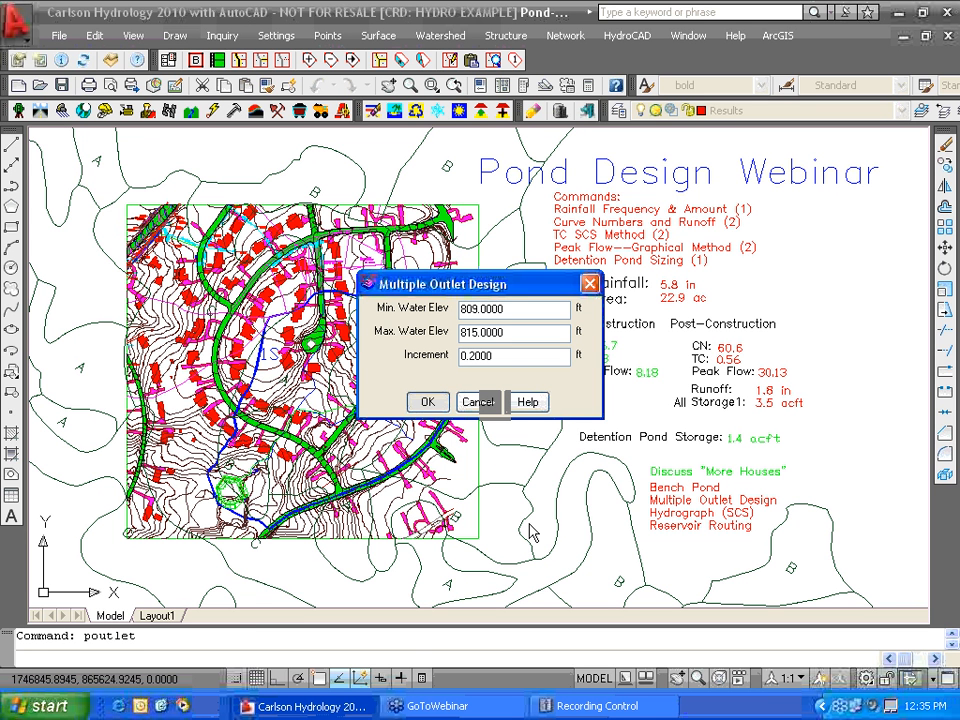
{"action": "left_click", "coordinate": [427, 403]}
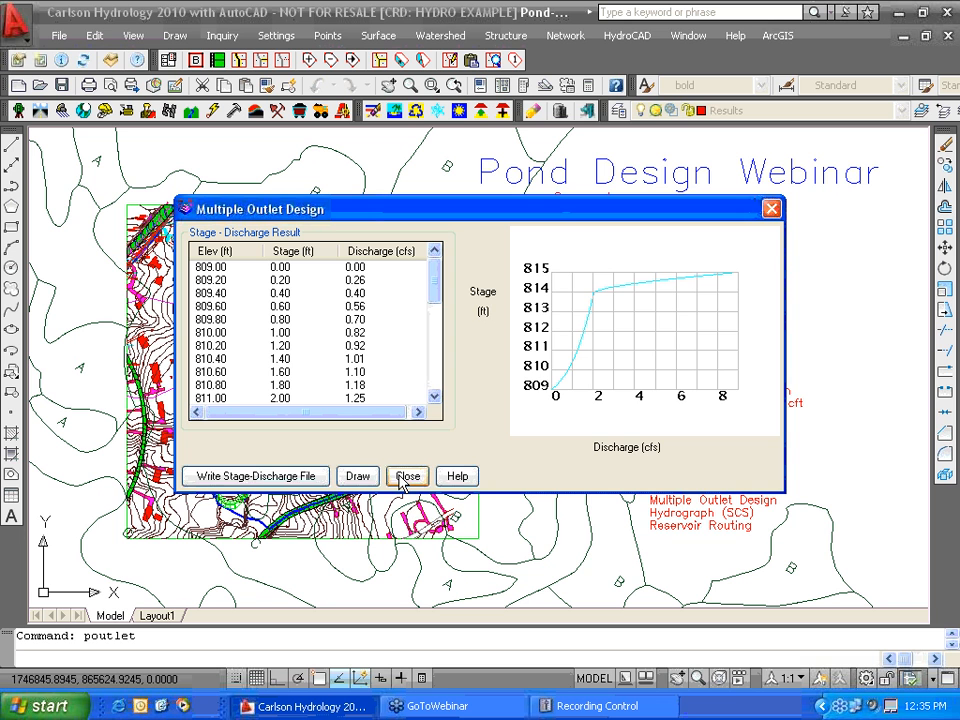
- Write the stage-discharge file as Pond2, then close and save the outlet design
{"action": "left_click", "coordinate": [300, 477]}
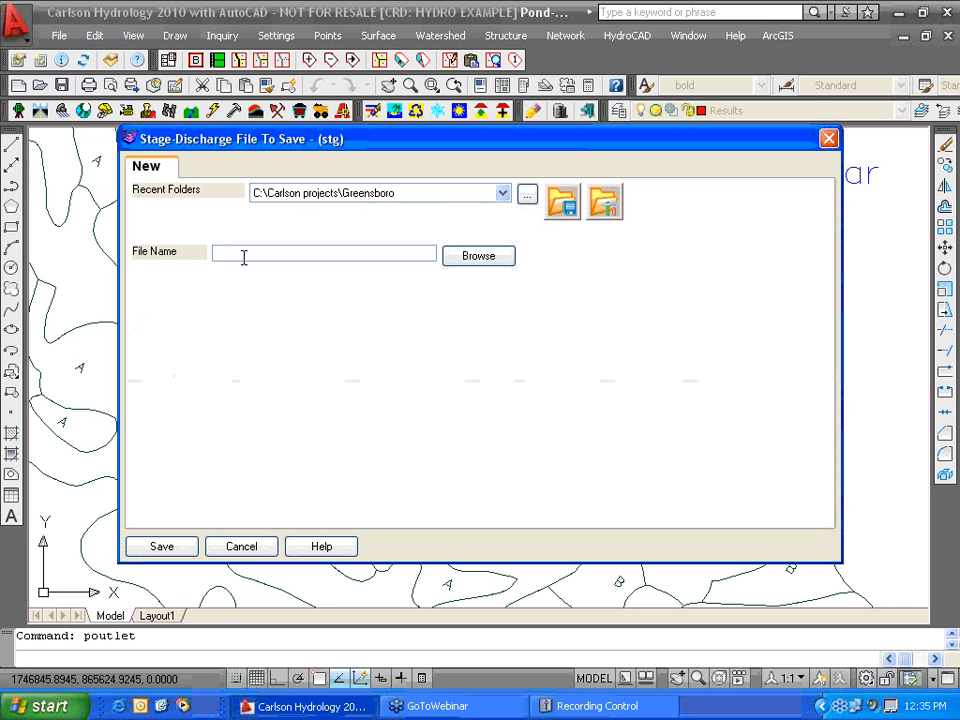
{"action": "type", "text": "Pond2"}
{"action": "left_click", "coordinate": [162, 547]}
{"action": "left_click", "coordinate": [474, 374]}
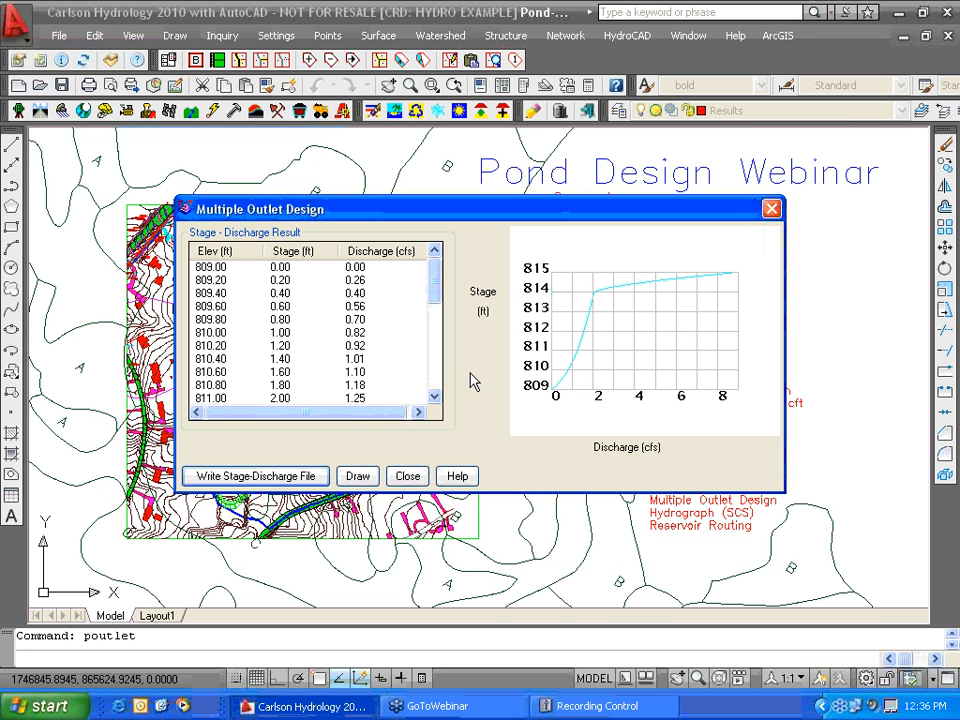
{"action": "left_click", "coordinate": [408, 477]}
{"action": "left_click", "coordinate": [595, 512]}
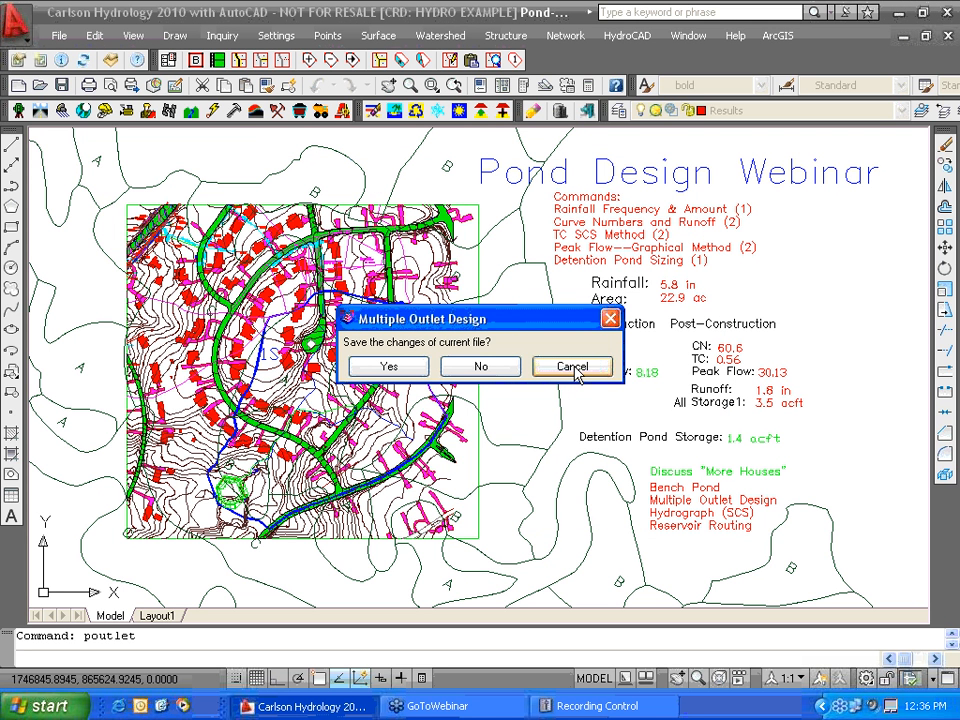
{"action": "left_click", "coordinate": [415, 367]}
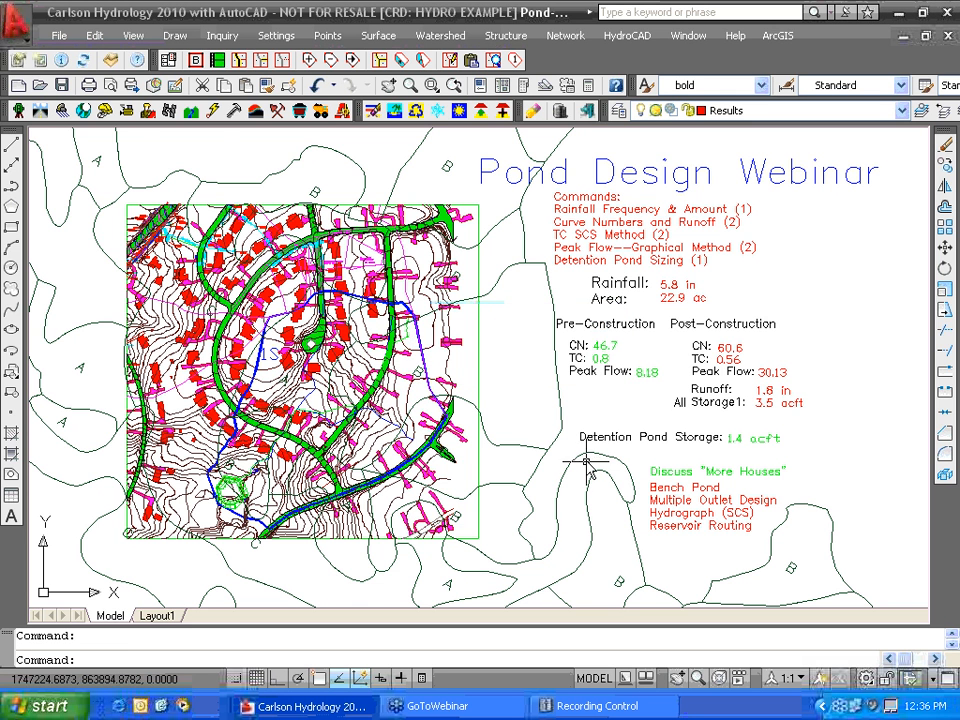
- Start Draw Stage-Storage Curve and load Pond2.cap as the storage data
{"action": "scroll", "coordinate": [589, 469], "scroll_direction": "down", "scroll_amount": 1}
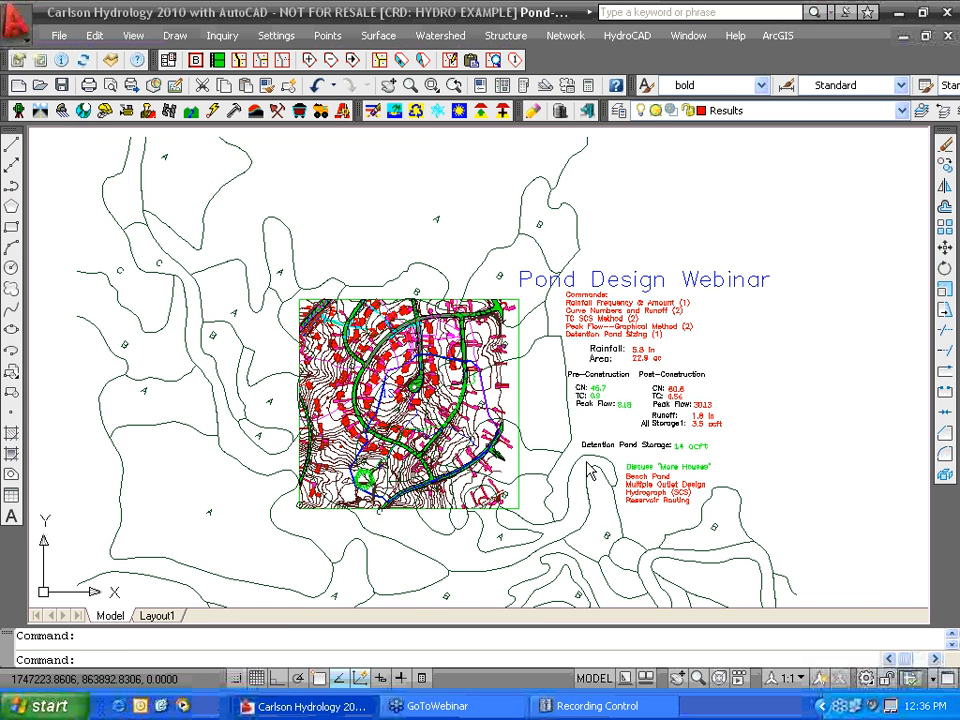
{"action": "scroll", "coordinate": [589, 469], "scroll_direction": "down", "scroll_amount": 2}
{"action": "left_click", "coordinate": [505, 35]}
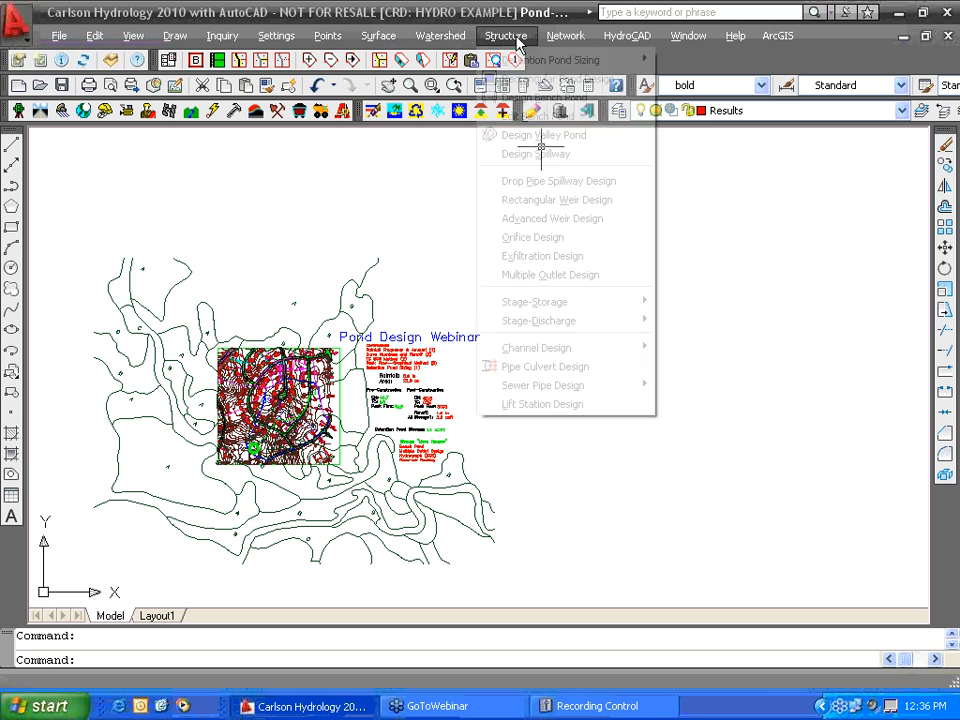
{"action": "mouse_move", "coordinate": [532, 303]}
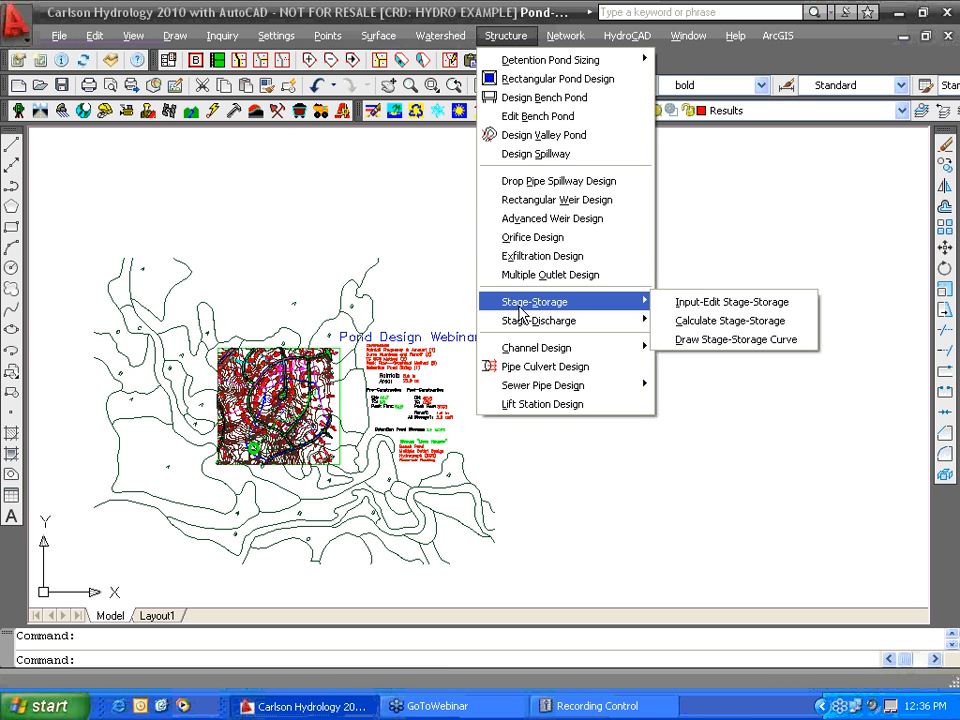
{"action": "left_click", "coordinate": [718, 341]}
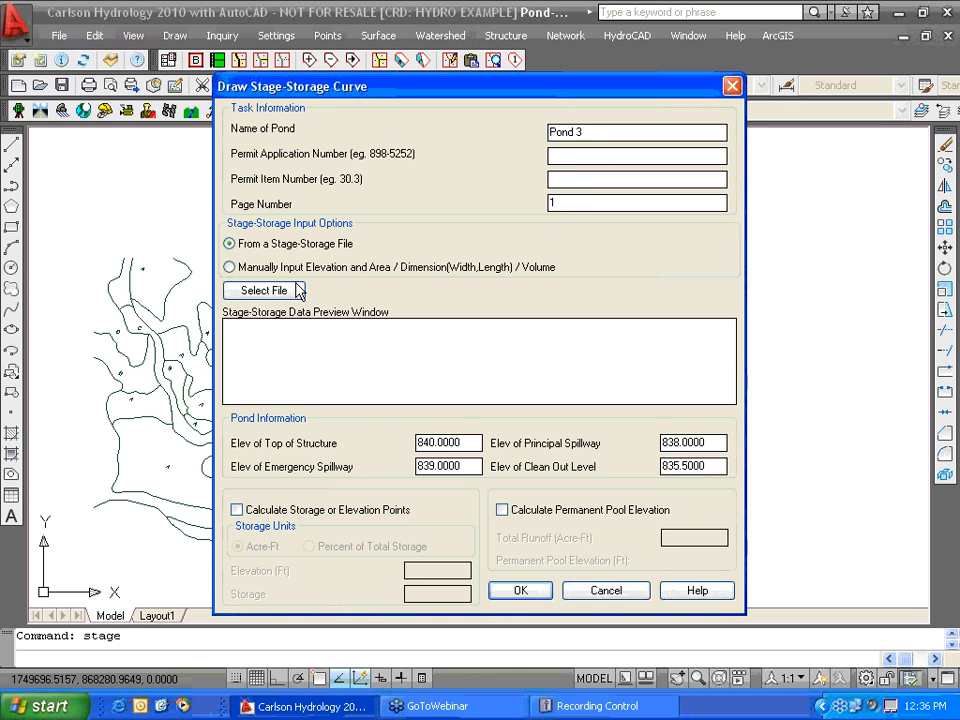
{"action": "left_click", "coordinate": [262, 291]}
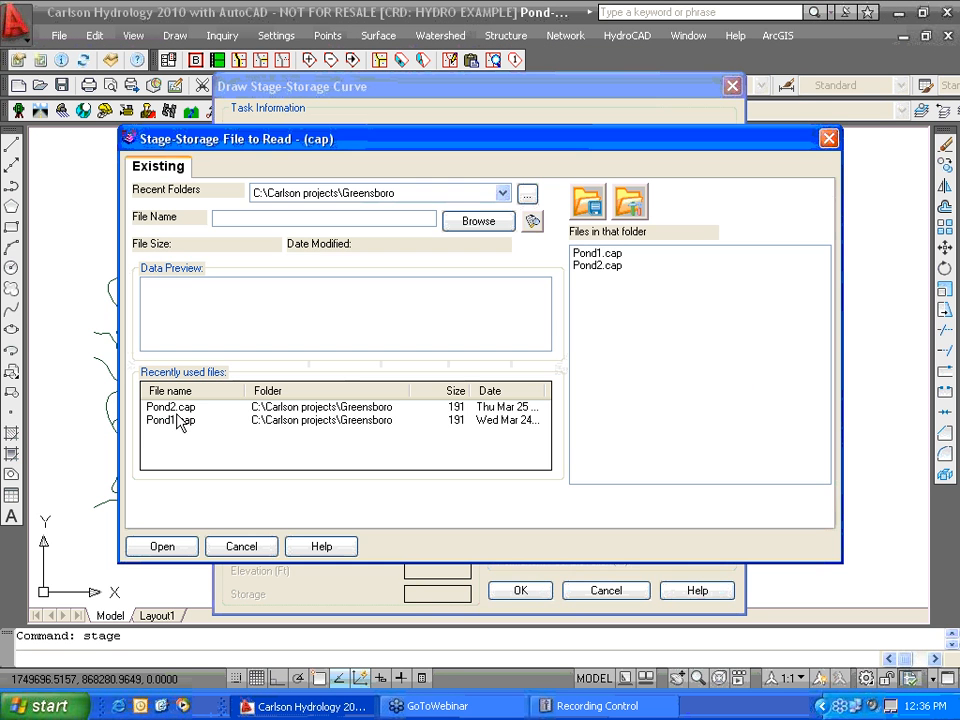
{"action": "left_click", "coordinate": [172, 408]}
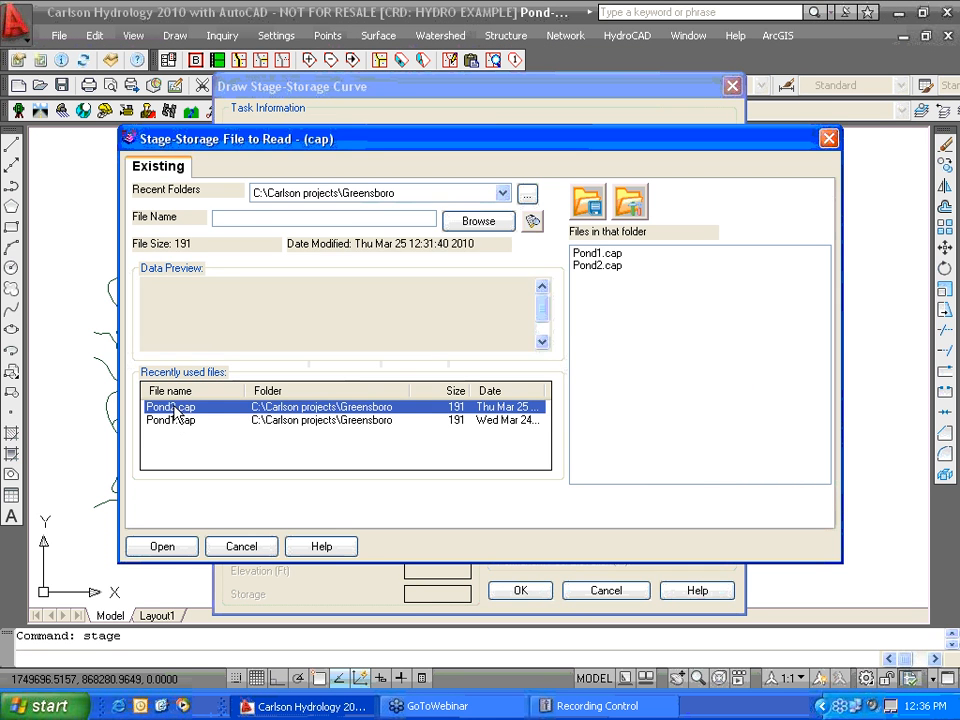
{"action": "left_click", "coordinate": [162, 547]}
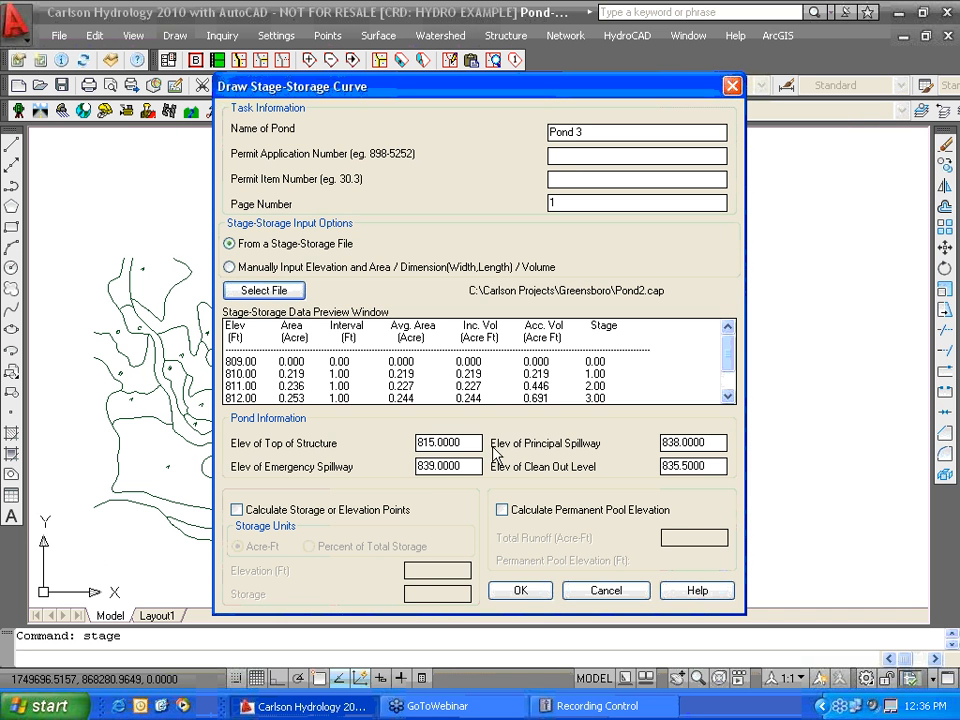
- Set principal spillway 812, emergency spillway 814 and clean-out 810
{"action": "double_click", "coordinate": [721, 442]}
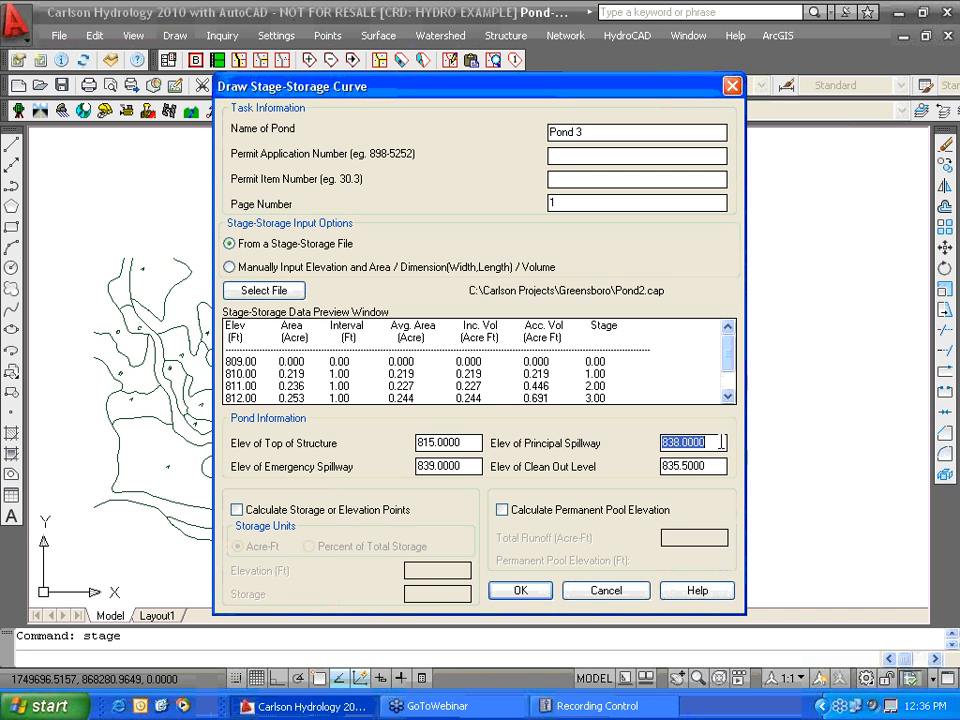
{"action": "type", "text": "812"}
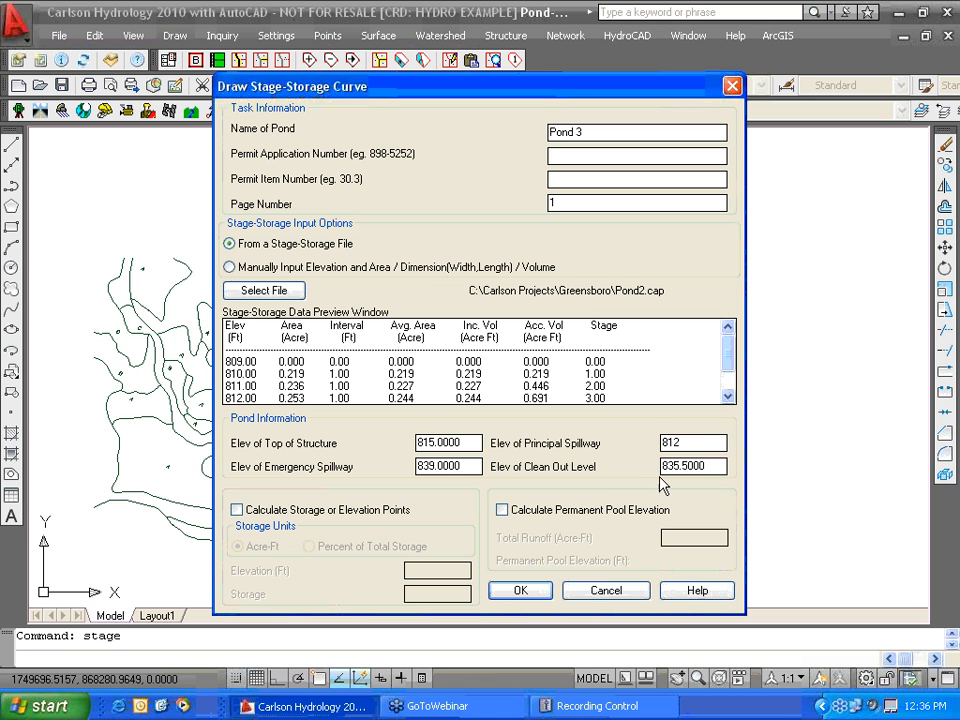
{"action": "key", "text": "Tab"}
{"action": "double_click", "coordinate": [467, 465]}
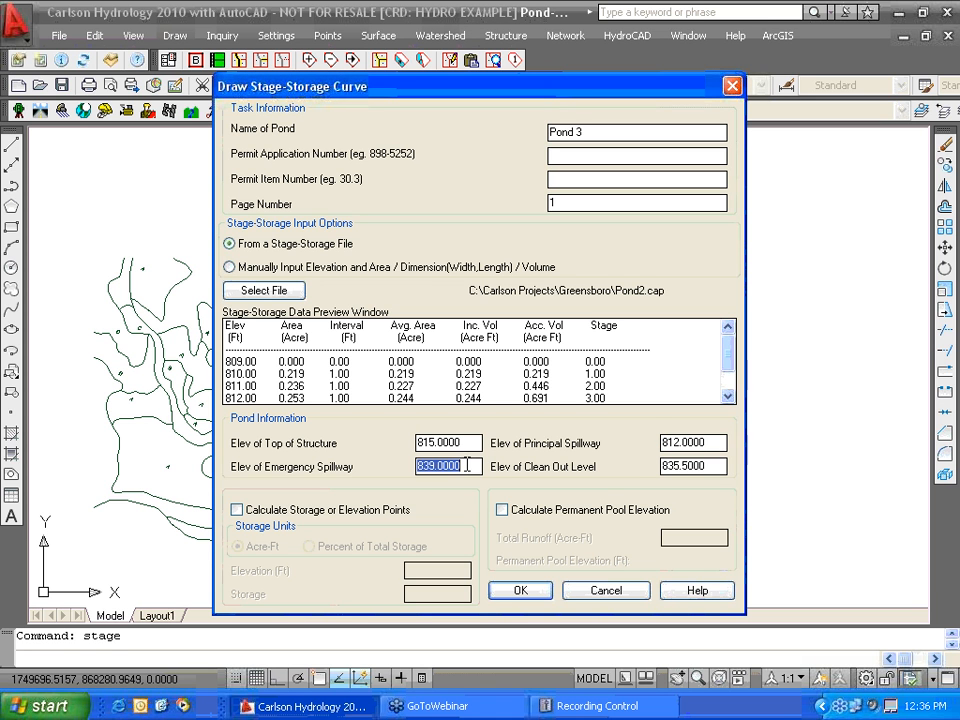
{"action": "type", "text": "814"}
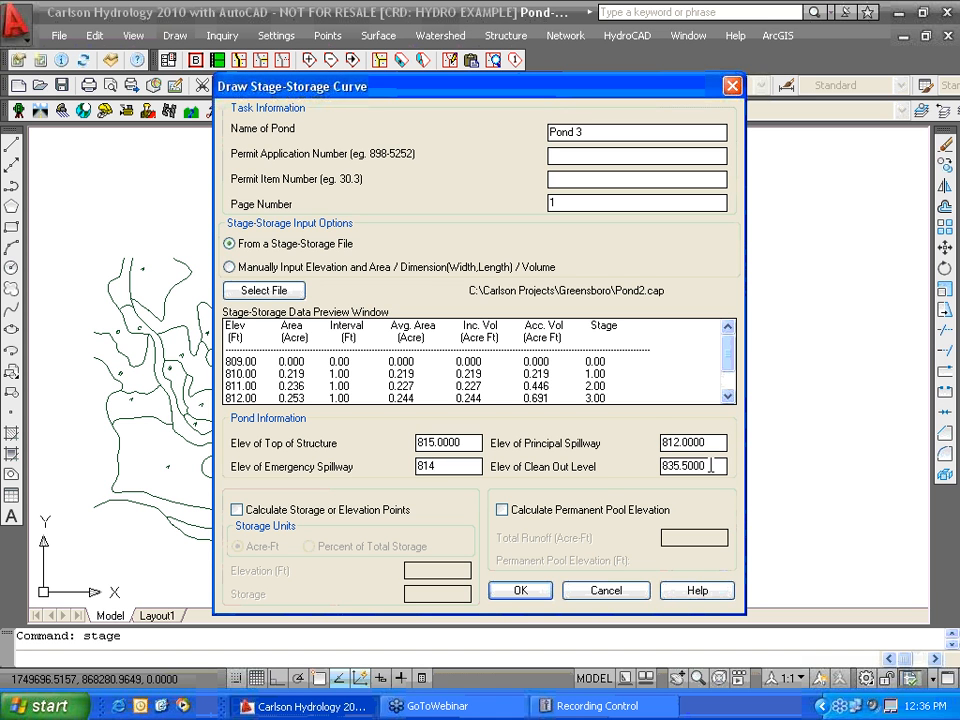
{"action": "key", "text": "Tab"}
{"action": "double_click", "coordinate": [708, 465]}
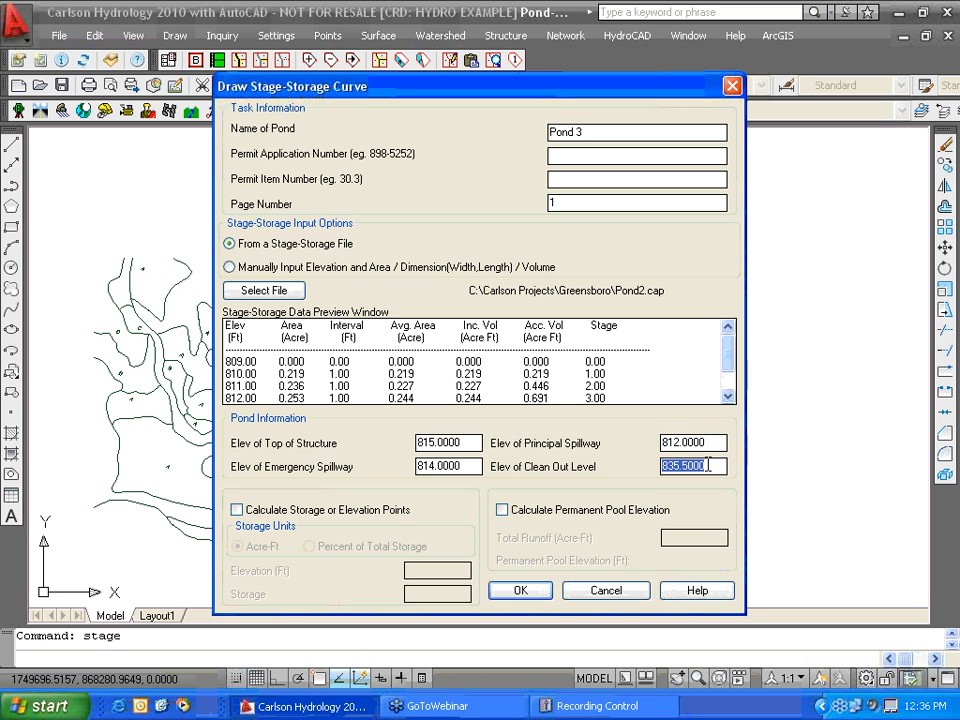
{"action": "type", "text": "810"}
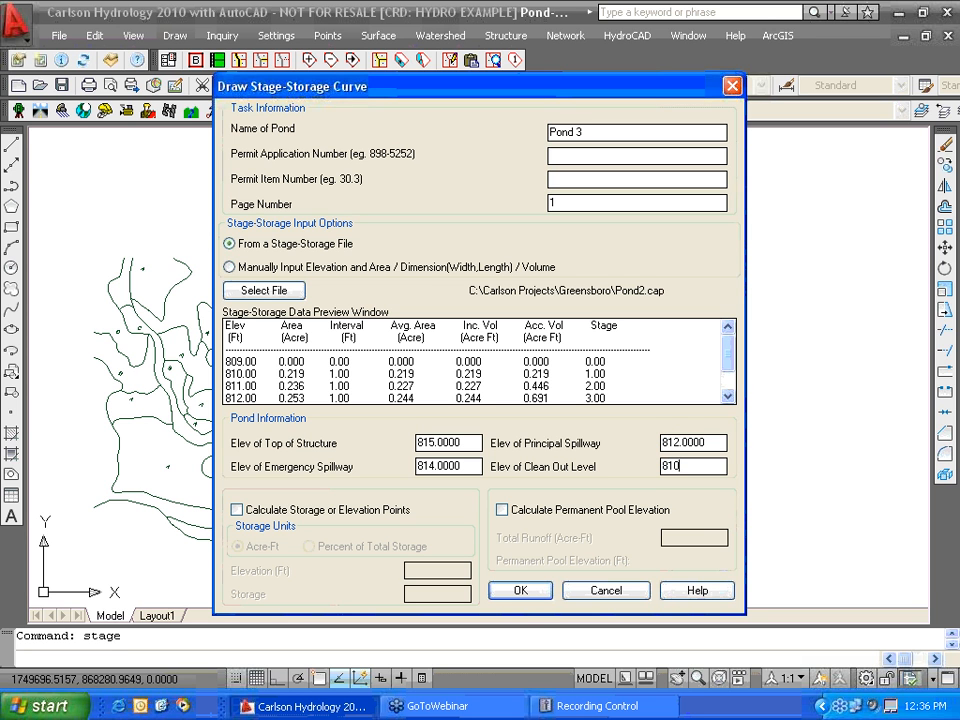
{"action": "left_click", "coordinate": [520, 592]}
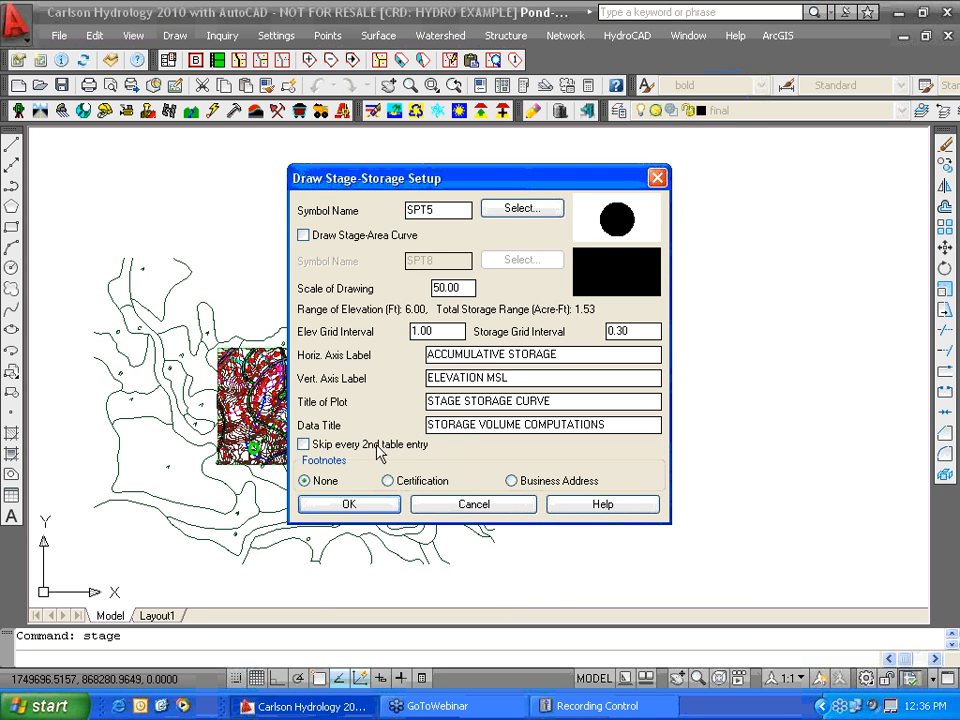
- Place the Pond 3 stage-storage curve sheet right of the site plan and zoom into the chart
{"action": "left_click", "coordinate": [350, 505]}
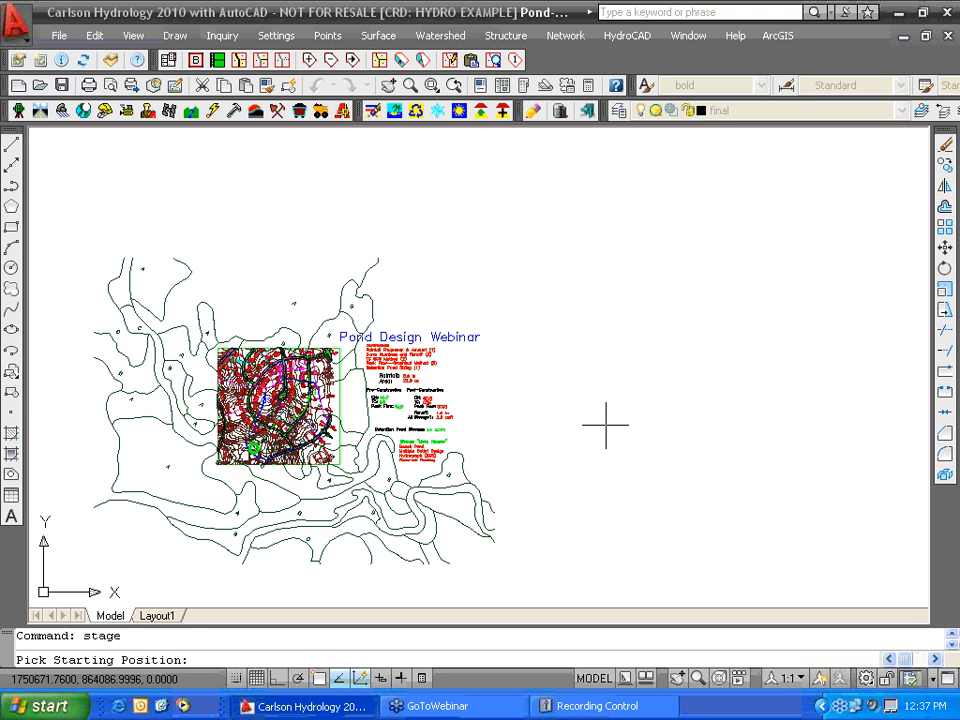
{"action": "left_click", "coordinate": [576, 424]}
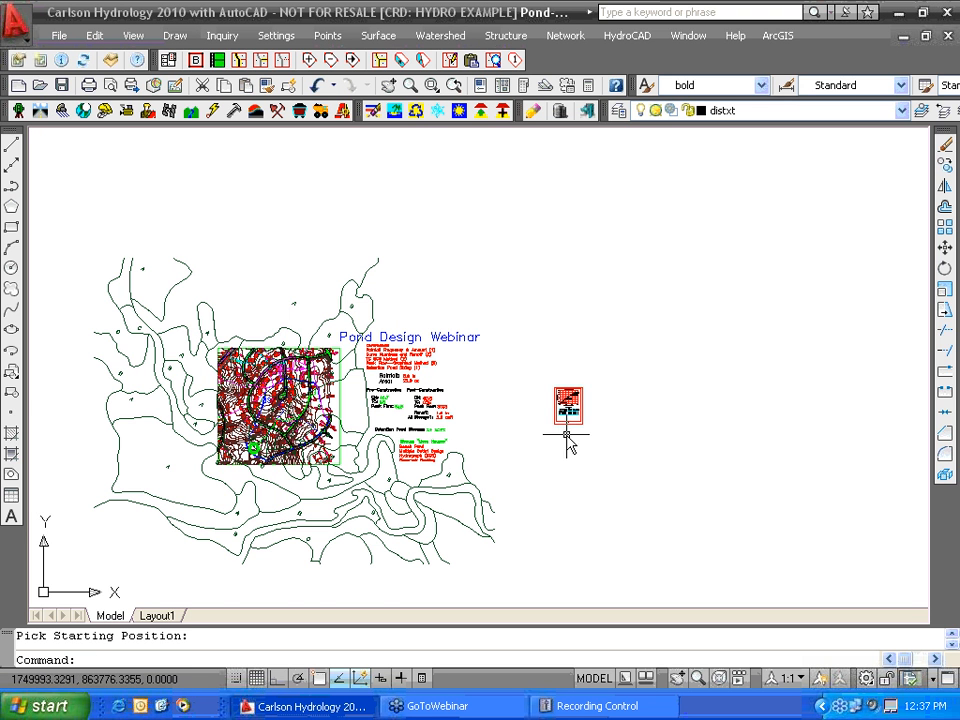
{"action": "scroll", "coordinate": [567, 438], "scroll_direction": "up", "scroll_amount": 8}
{"action": "middle_click_drag", "start_coordinate": [584, 295], "coordinate": [549, 454]}
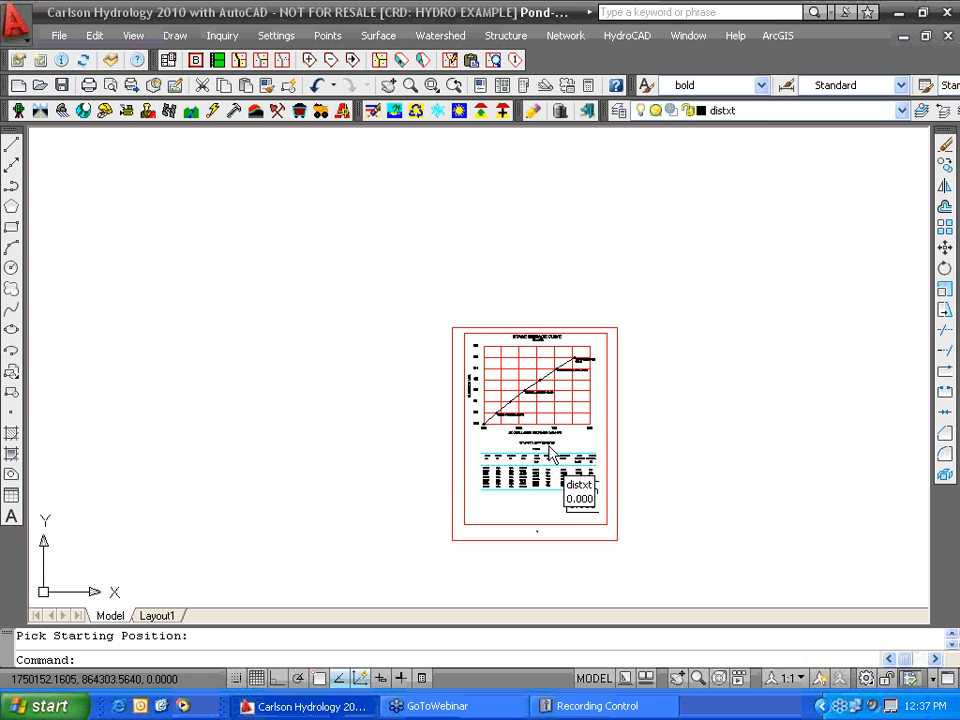
{"action": "scroll", "coordinate": [549, 454], "scroll_direction": "up", "scroll_amount": 4}
{"action": "scroll", "coordinate": [435, 428], "scroll_direction": "up", "scroll_amount": 3}
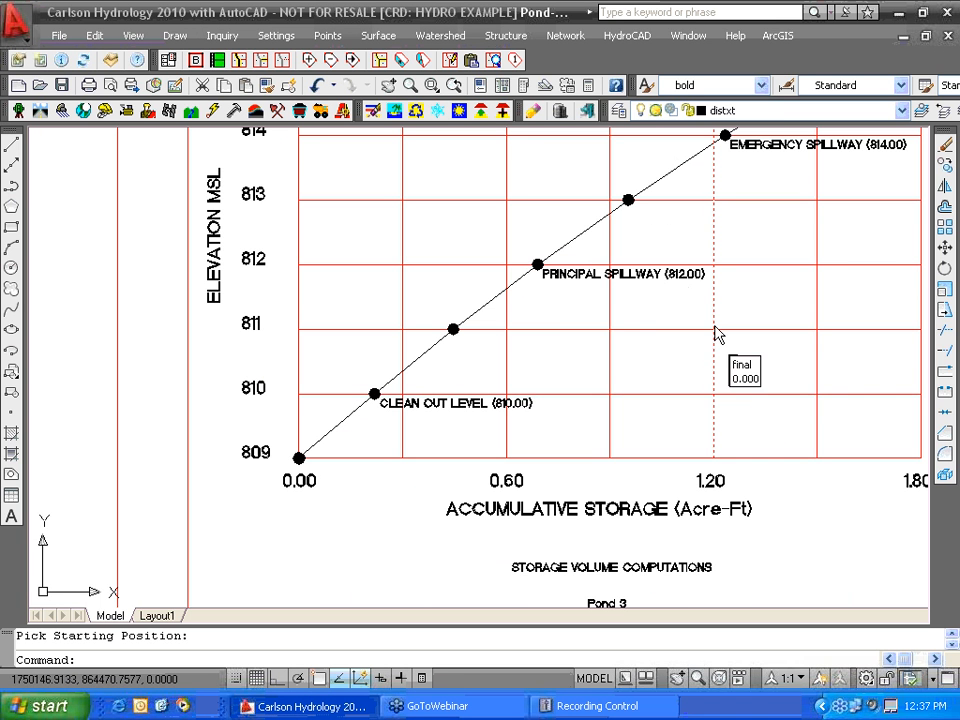
{"action": "mouse_move", "coordinate": [714, 326]}
{"action": "middle_mouse_down"}
{"action": "mouse_move", "coordinate": [675, 395]}
{"action": "mouse_move", "coordinate": [579, 506]}
{"action": "middle_mouse_up"}
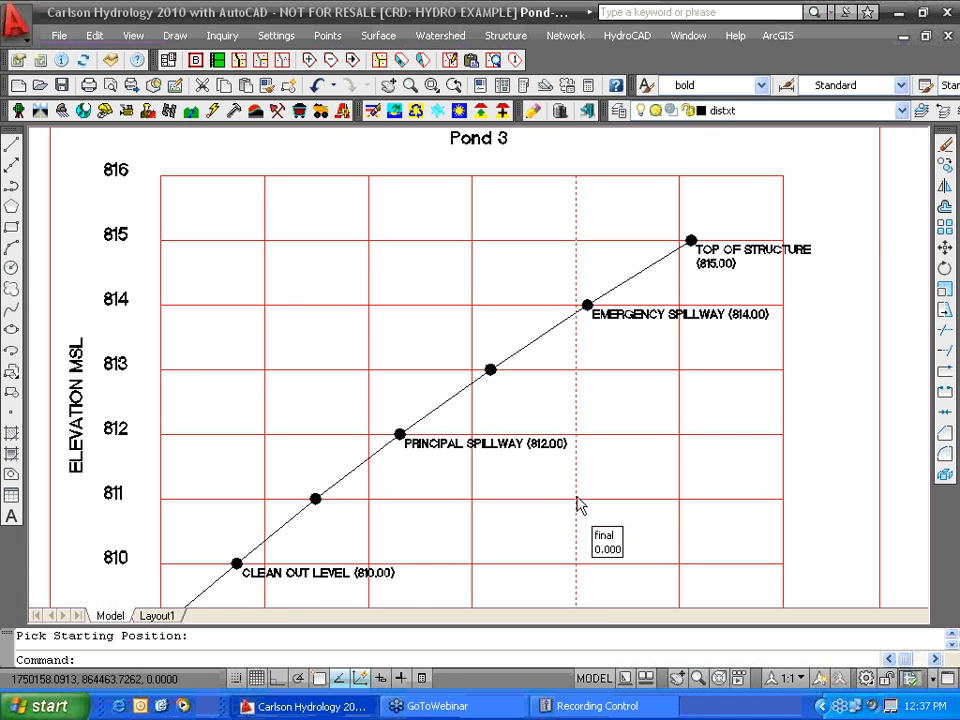
{"action": "scroll", "coordinate": [696, 396], "scroll_direction": "up", "scroll_amount": 3}
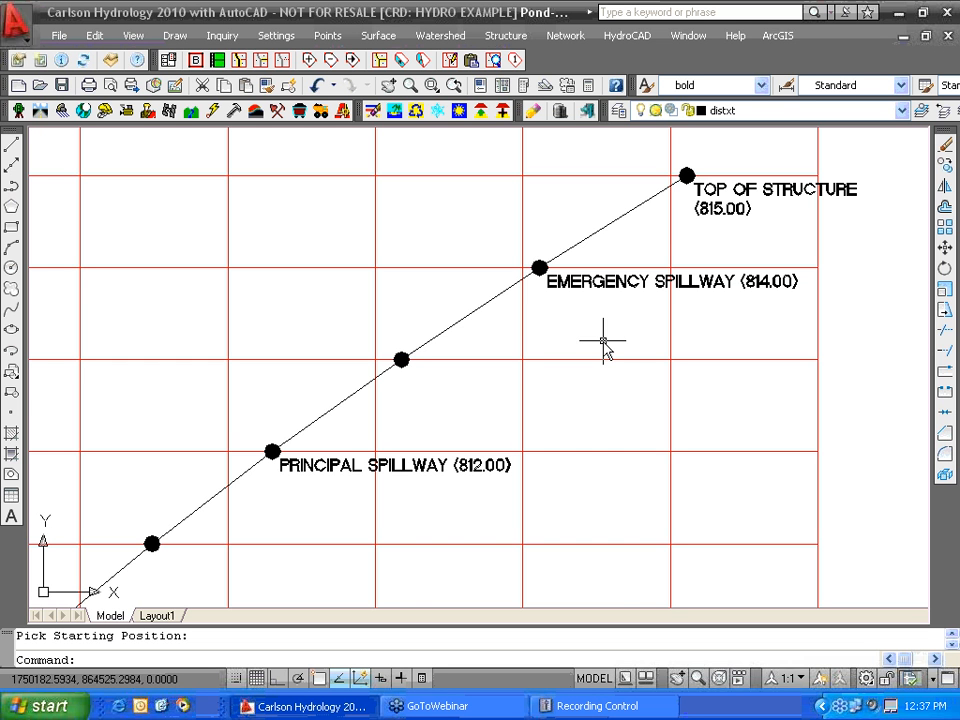
- Review the storage volume computations table, then pan back to the site plan
{"action": "scroll", "coordinate": [603, 343], "scroll_direction": "down", "scroll_amount": 2}
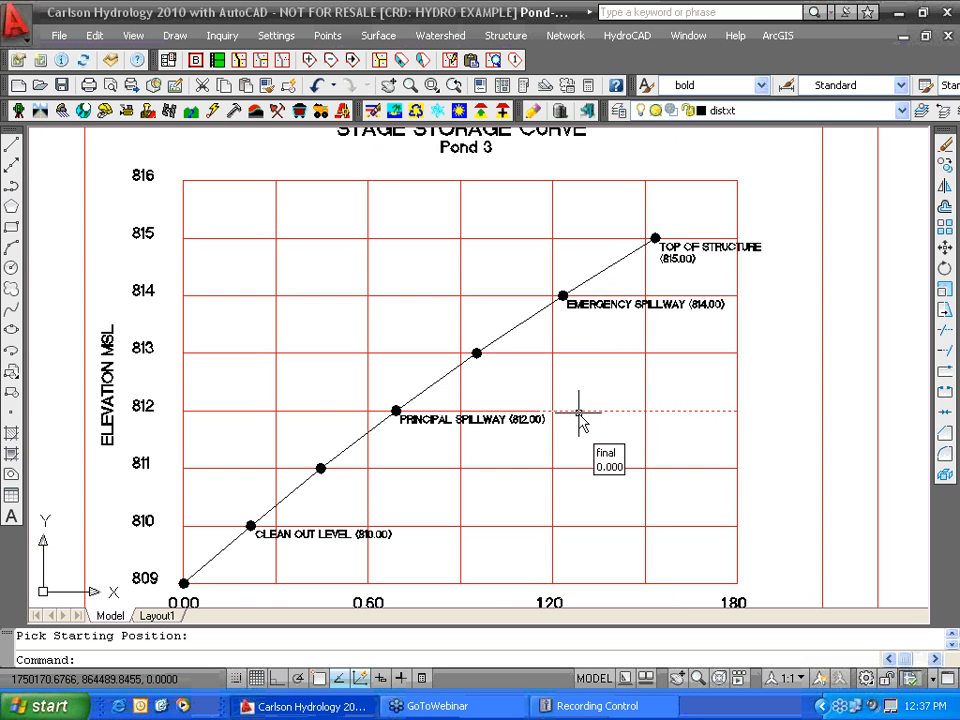
{"action": "middle_click_drag", "start_coordinate": [563, 433], "coordinate": [648, 270]}
{"action": "scroll", "coordinate": [632, 466], "scroll_direction": "up", "scroll_amount": 1}
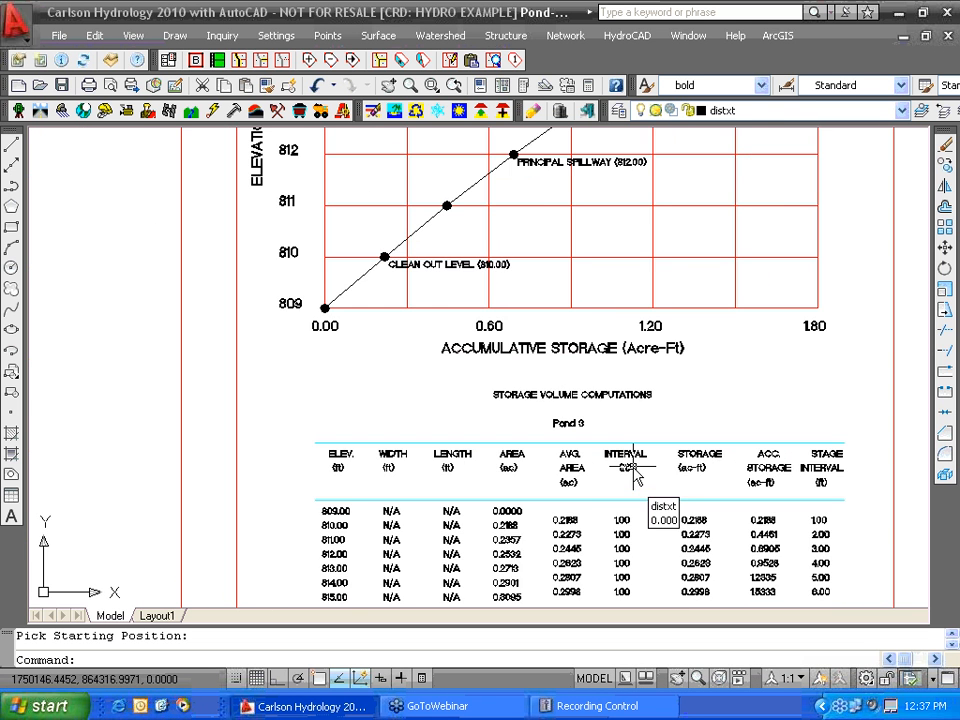
{"action": "scroll", "coordinate": [634, 478], "scroll_direction": "down", "scroll_amount": 4}
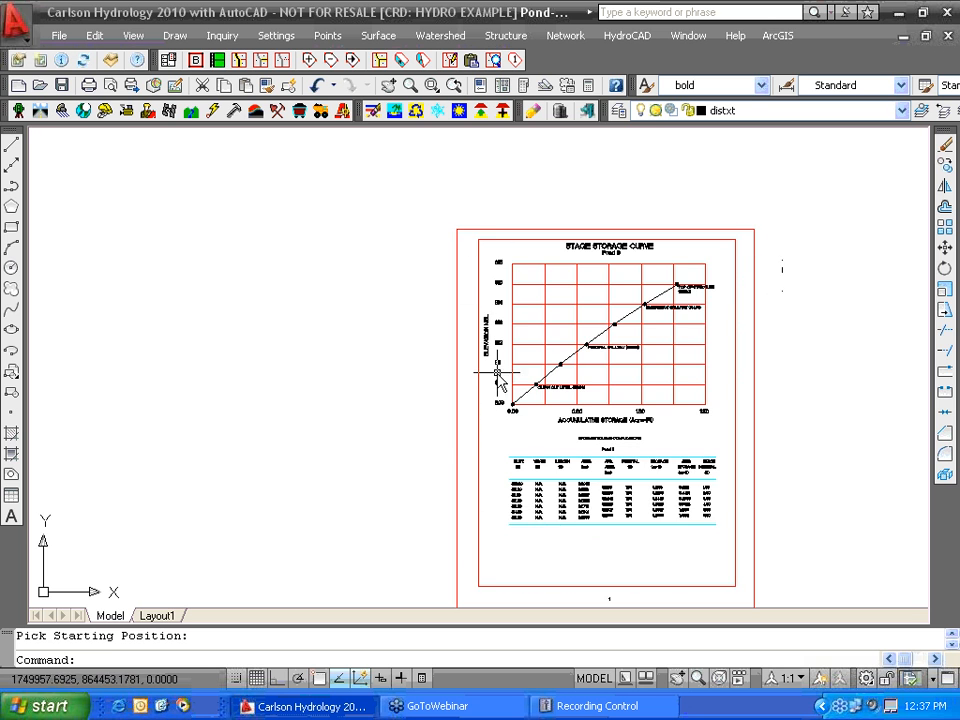
{"action": "scroll", "coordinate": [497, 381], "scroll_direction": "down", "scroll_amount": 2}
{"action": "middle_click_drag", "start_coordinate": [371, 444], "coordinate": [689, 423]}
{"action": "scroll", "coordinate": [698, 398], "scroll_direction": "down", "scroll_amount": 3}
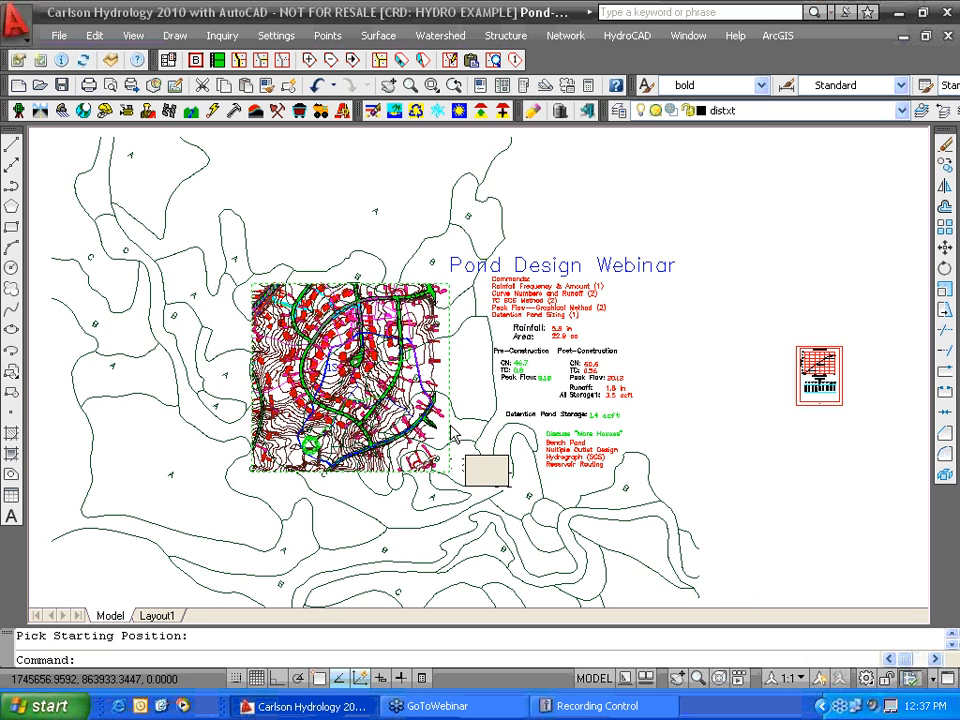
{"action": "scroll", "coordinate": [480, 463], "scroll_direction": "up", "scroll_amount": 3}
{"action": "scroll", "coordinate": [480, 463], "scroll_direction": "down", "scroll_amount": 3}
{"action": "scroll", "coordinate": [452, 458], "scroll_direction": "up", "scroll_amount": 1}
{"action": "middle_click_drag", "start_coordinate": [452, 451], "coordinate": [421, 445]}
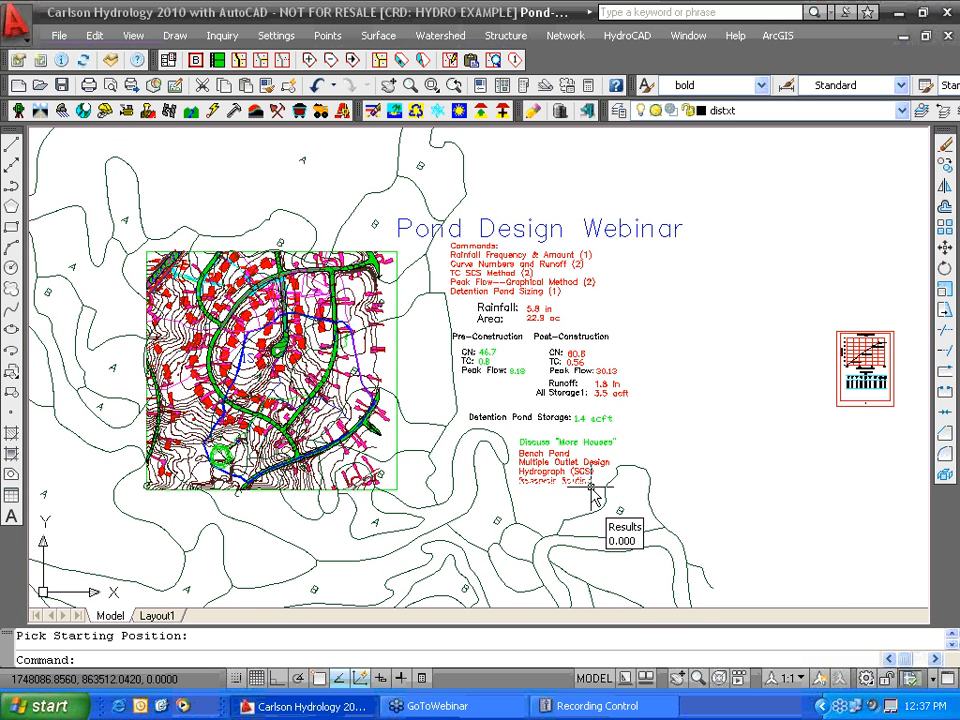
- Open the Watershed Hydrograph SCS Method dialog (22.9 acres, CN 61, Tc 0.56 hr)
{"action": "left_click", "coordinate": [447, 37]}
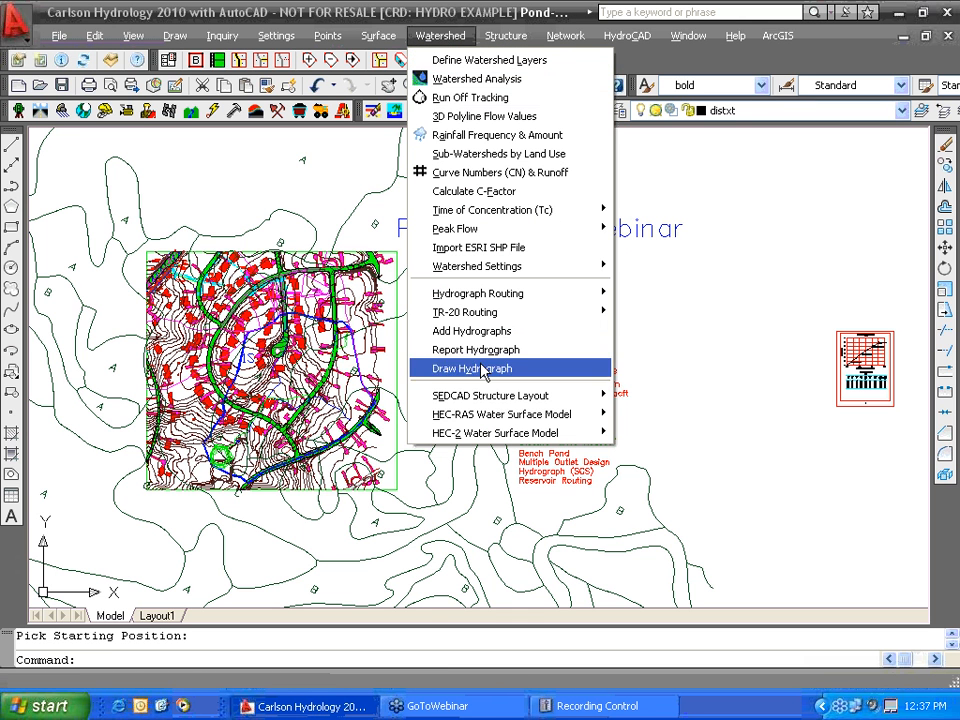
{"action": "mouse_move", "coordinate": [486, 395]}
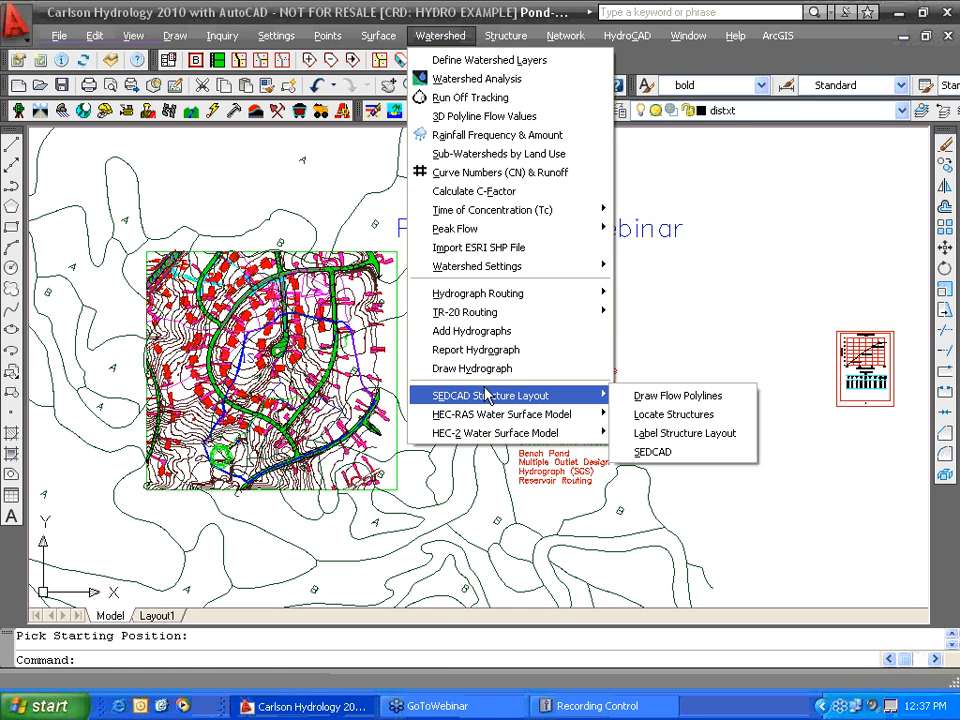
{"action": "mouse_move", "coordinate": [607, 33]}
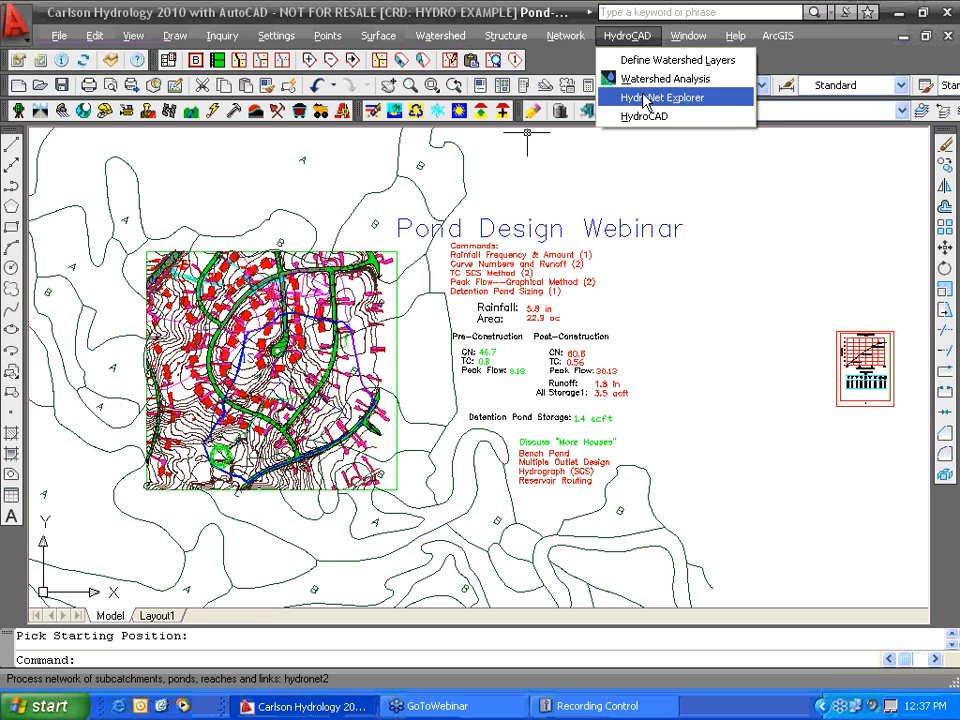
{"action": "mouse_move", "coordinate": [506, 36]}
{"action": "mouse_move", "coordinate": [440, 36]}
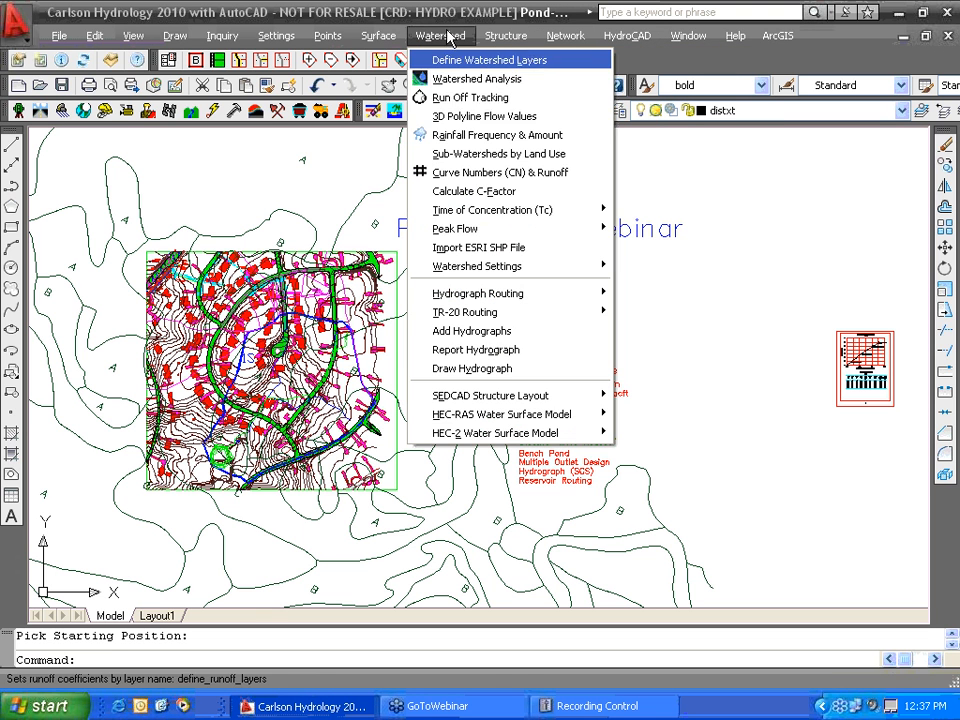
{"action": "mouse_move", "coordinate": [456, 235]}
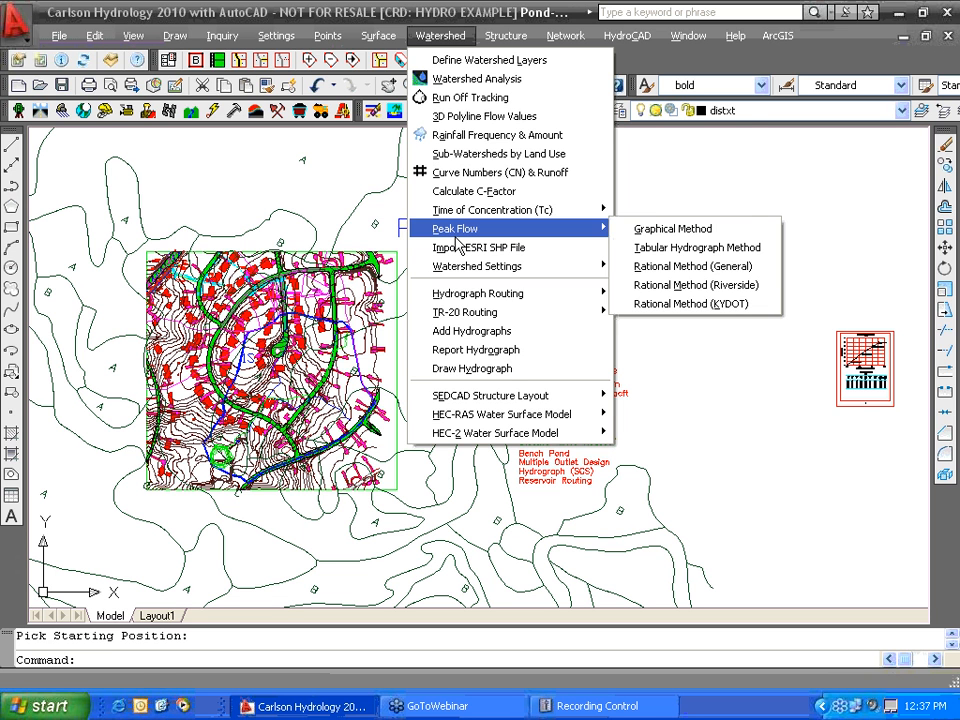
{"action": "mouse_move", "coordinate": [462, 294]}
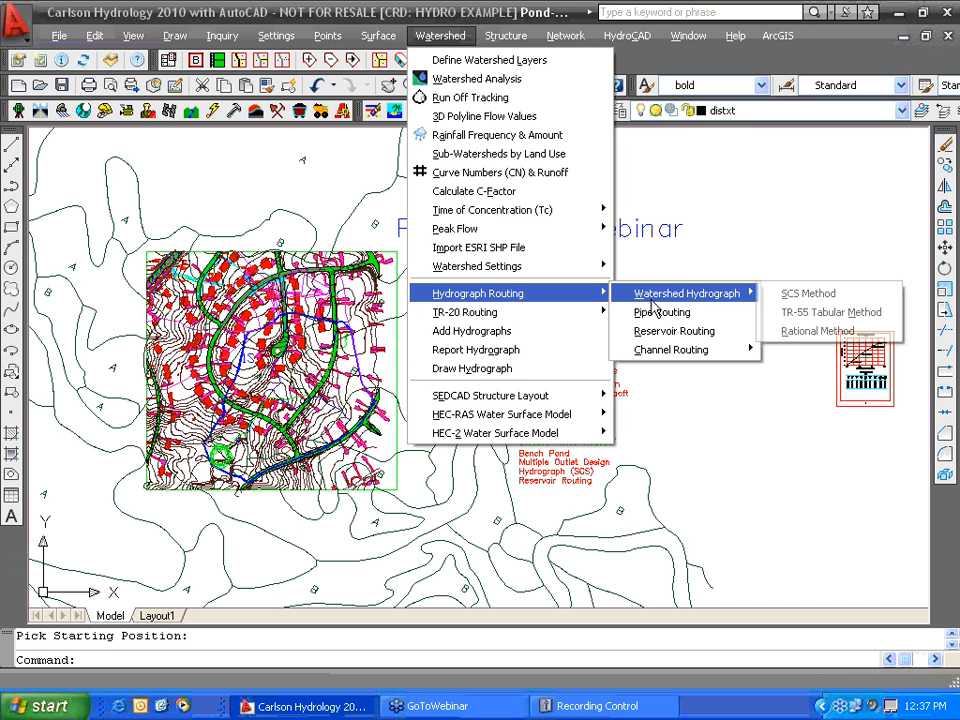
{"action": "left_click", "coordinate": [819, 295]}
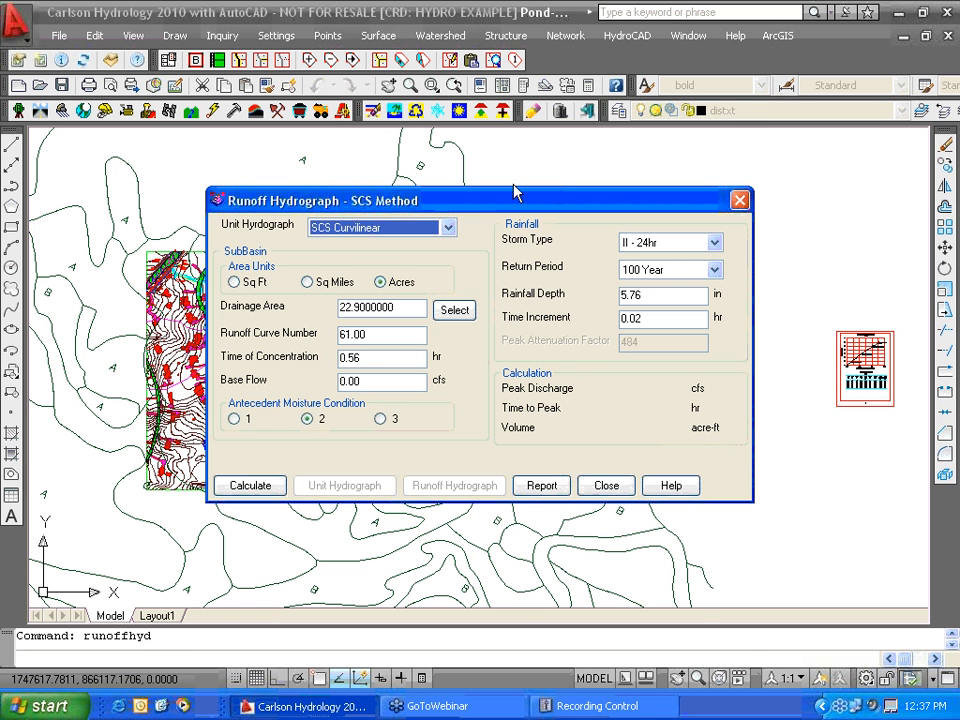
- Calculate the SCS runoff (peak 30.85 cfs, 3.53 acre-ft) and display the hydrograph
{"action": "mouse_move", "coordinate": [515, 192]}
{"action": "left_mouse_down"}
{"action": "mouse_move", "coordinate": [506, 192]}
{"action": "mouse_move", "coordinate": [518, 440]}
{"action": "mouse_move", "coordinate": [556, 488]}
{"action": "mouse_move", "coordinate": [544, 215]}
{"action": "mouse_move", "coordinate": [544, 502]}
{"action": "mouse_move", "coordinate": [537, 346]}
{"action": "mouse_move", "coordinate": [514, 211]}
{"action": "left_mouse_up"}
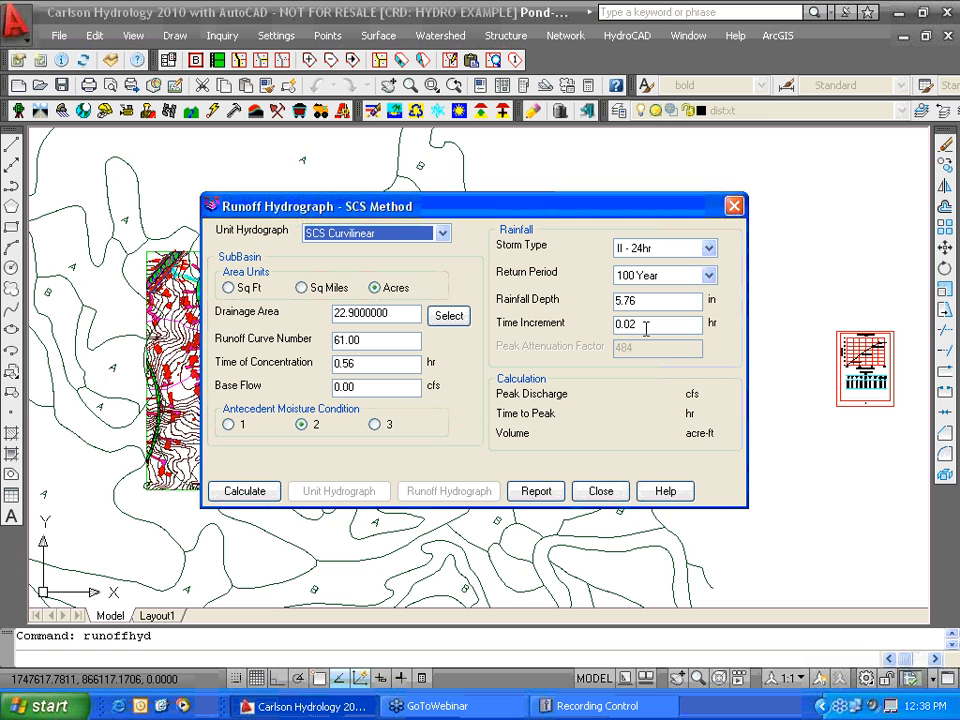
{"action": "left_click", "coordinate": [238, 494]}
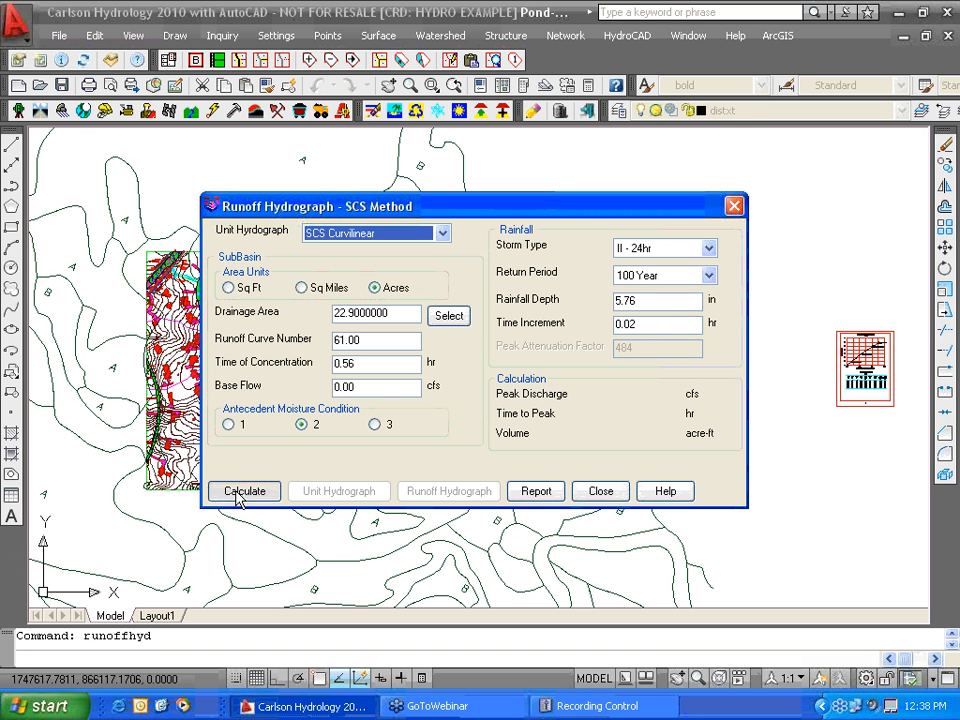
{"action": "left_click", "coordinate": [240, 493]}
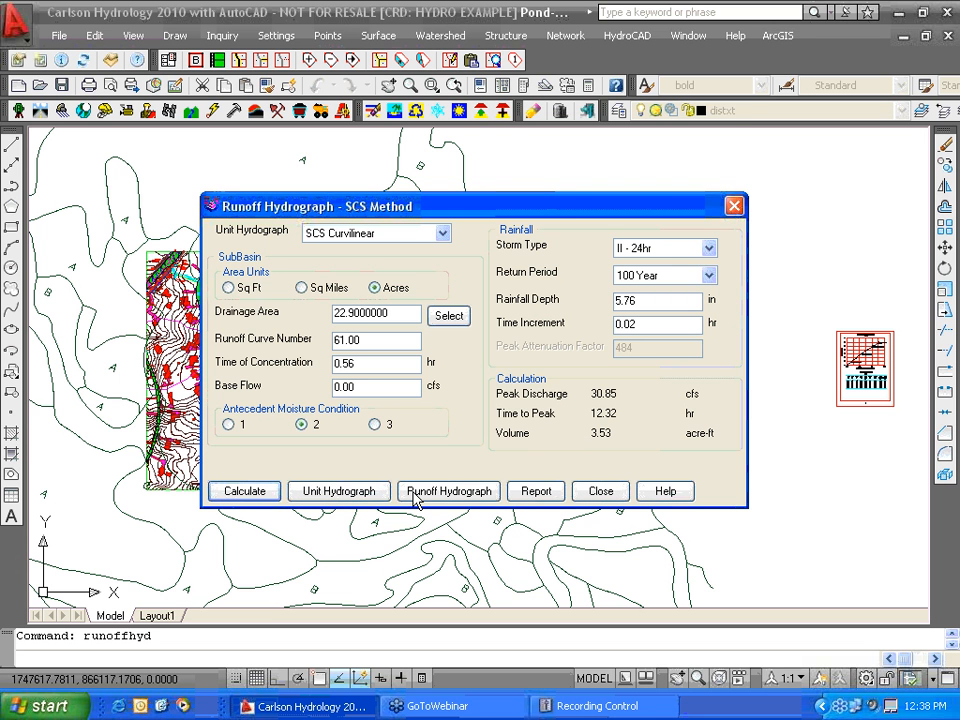
{"action": "left_click", "coordinate": [415, 491]}
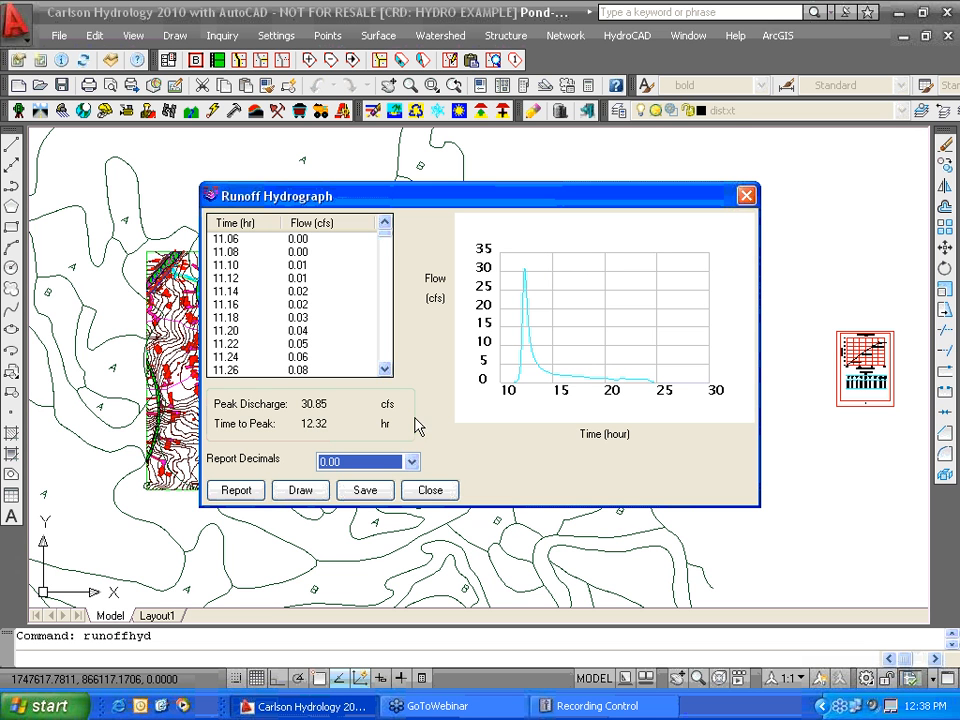
- Save the runoff hydrograph as Pond2 and close both dialogs
{"action": "left_click", "coordinate": [368, 492]}
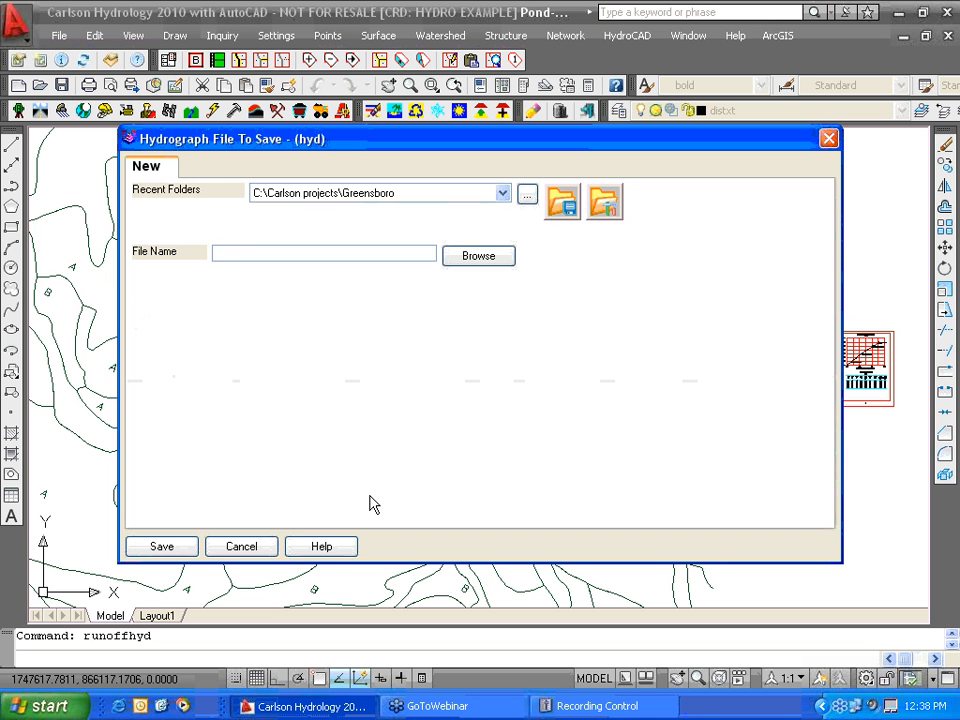
{"action": "left_click", "coordinate": [162, 548]}
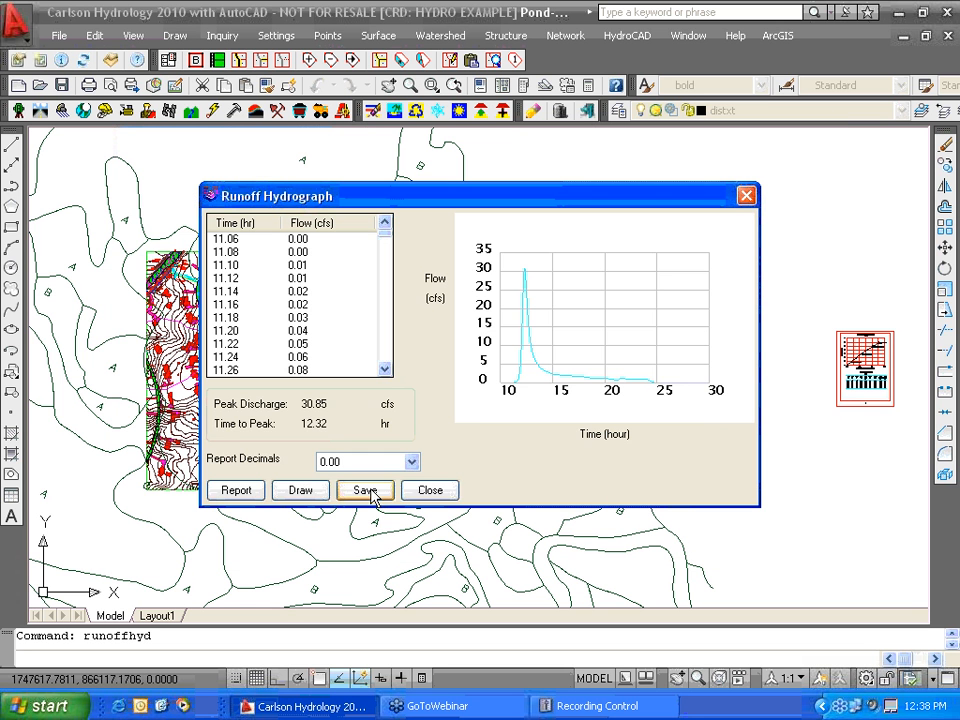
{"action": "left_click", "coordinate": [430, 490]}
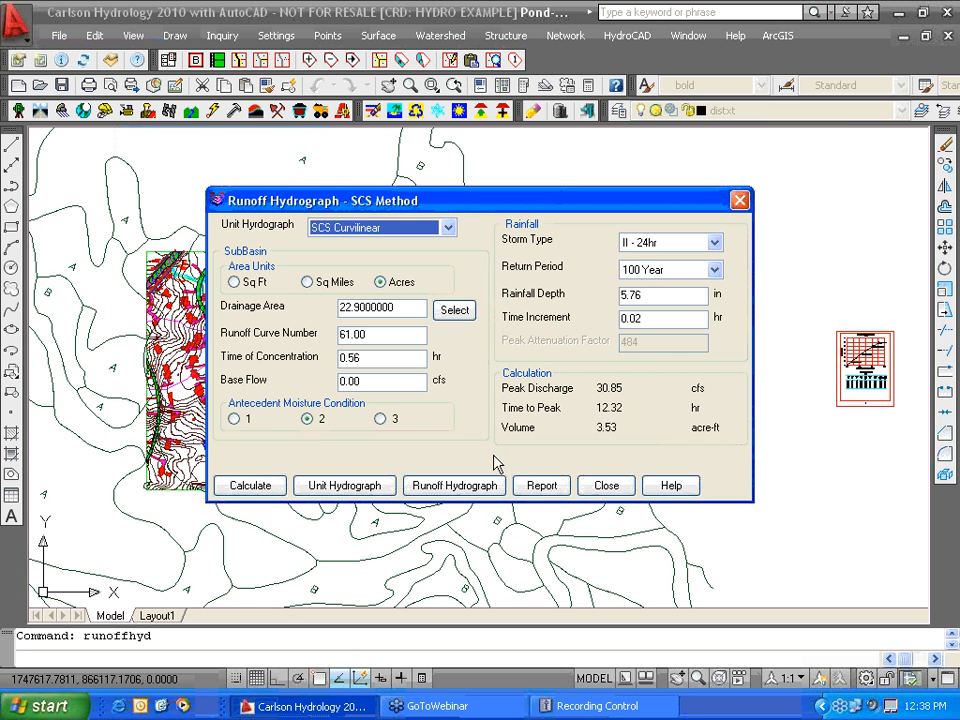
{"action": "left_click", "coordinate": [606, 486]}
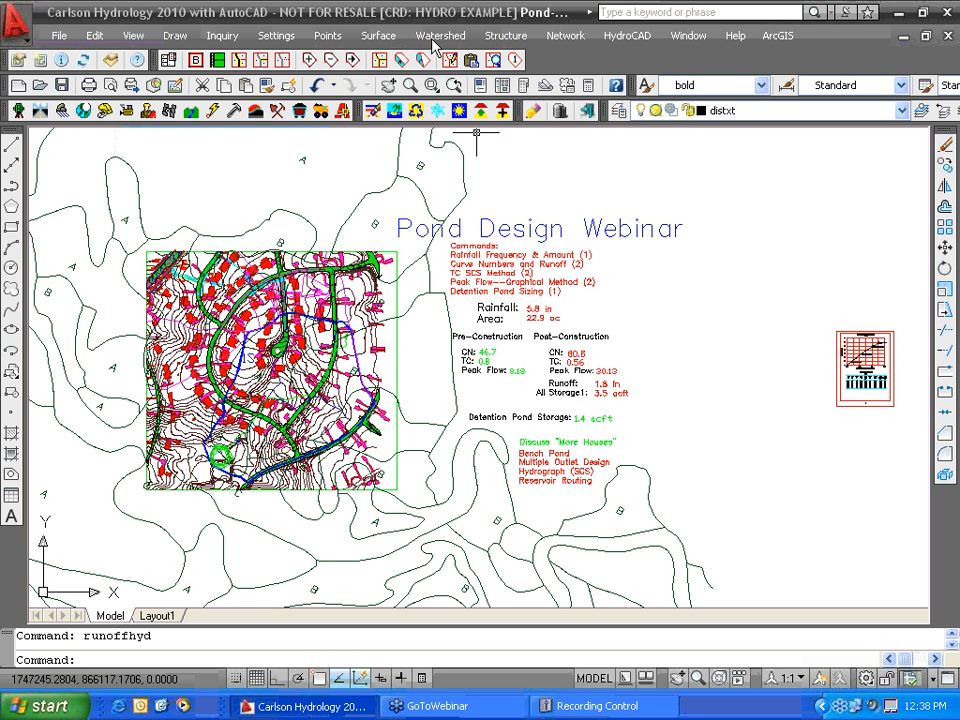
{"action": "left_click", "coordinate": [497, 37]}
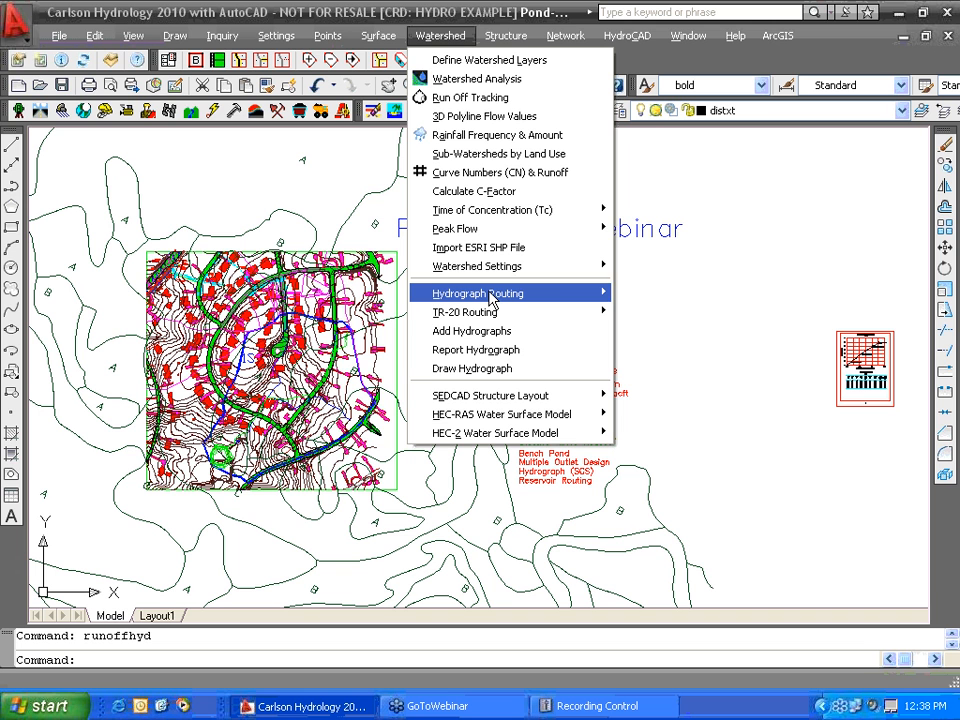
- In Reservoir Routing, load Pond2.hyd, Pond2.cap and Pond2.stg as the input files
{"action": "mouse_move", "coordinate": [700, 296]}
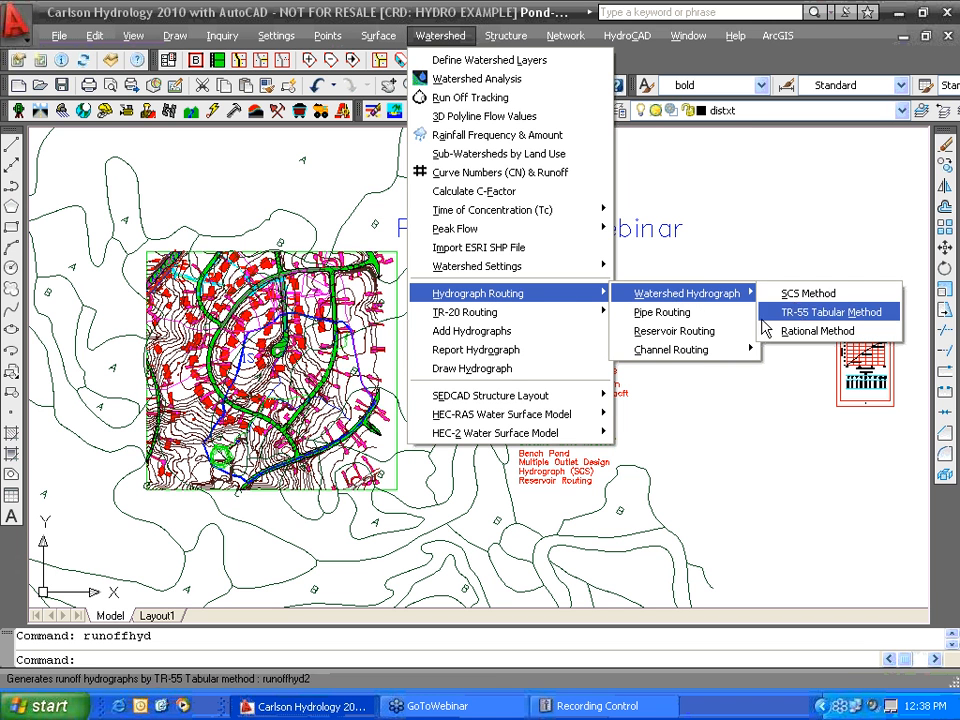
{"action": "left_click", "coordinate": [674, 340]}
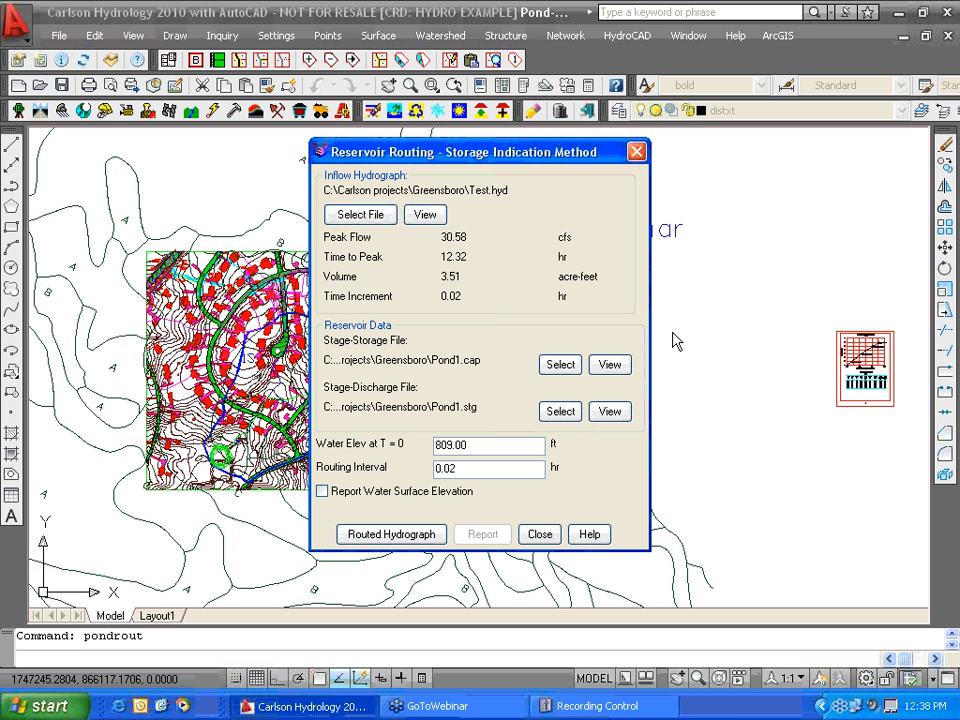
{"action": "left_click", "coordinate": [371, 215]}
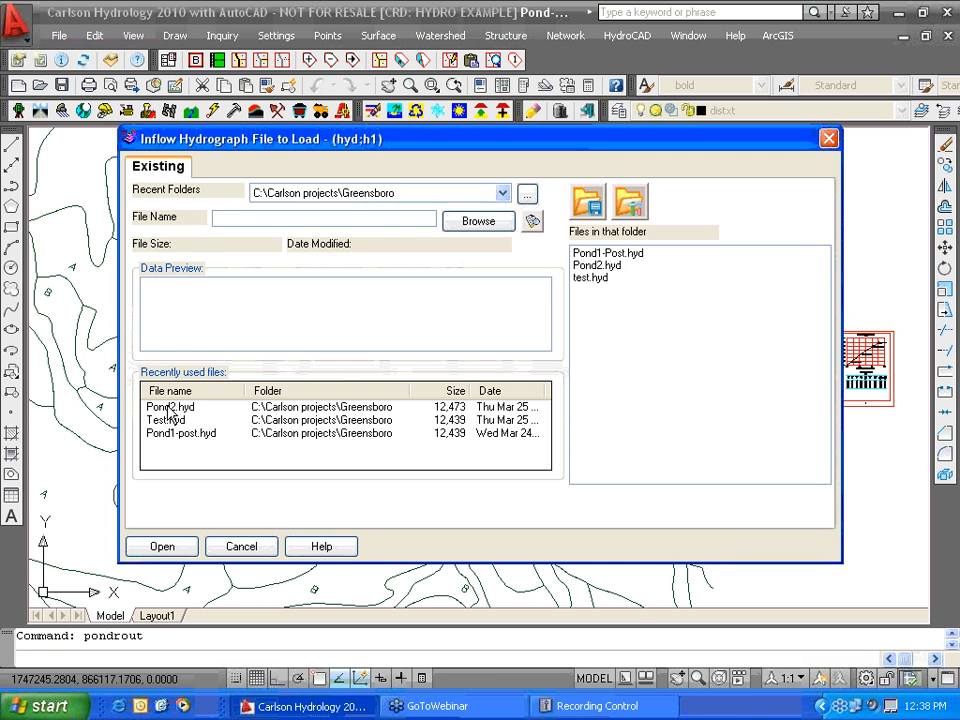
{"action": "left_click", "coordinate": [170, 407]}
{"action": "left_click", "coordinate": [184, 552]}
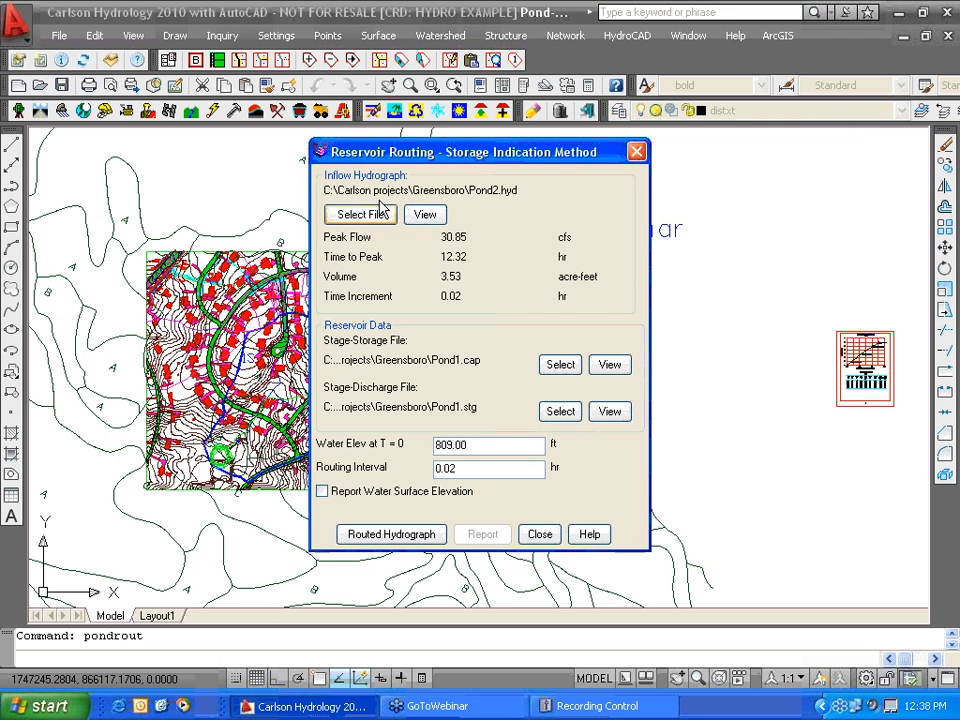
{"action": "left_click", "coordinate": [556, 365]}
{"action": "left_click", "coordinate": [170, 407]}
{"action": "left_click", "coordinate": [172, 549]}
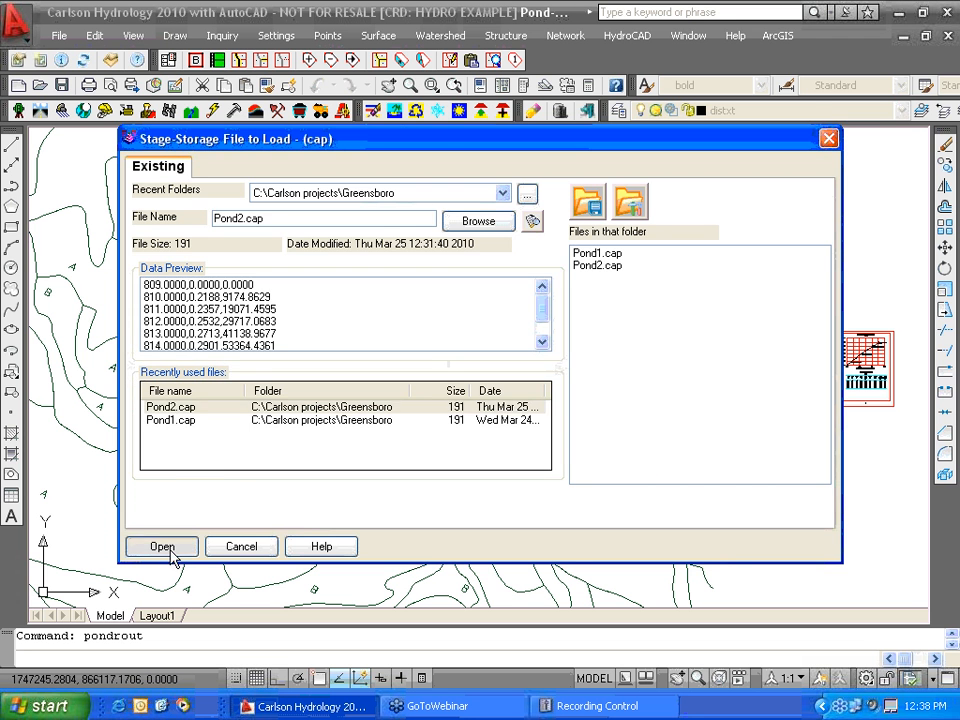
{"action": "left_click", "coordinate": [558, 410]}
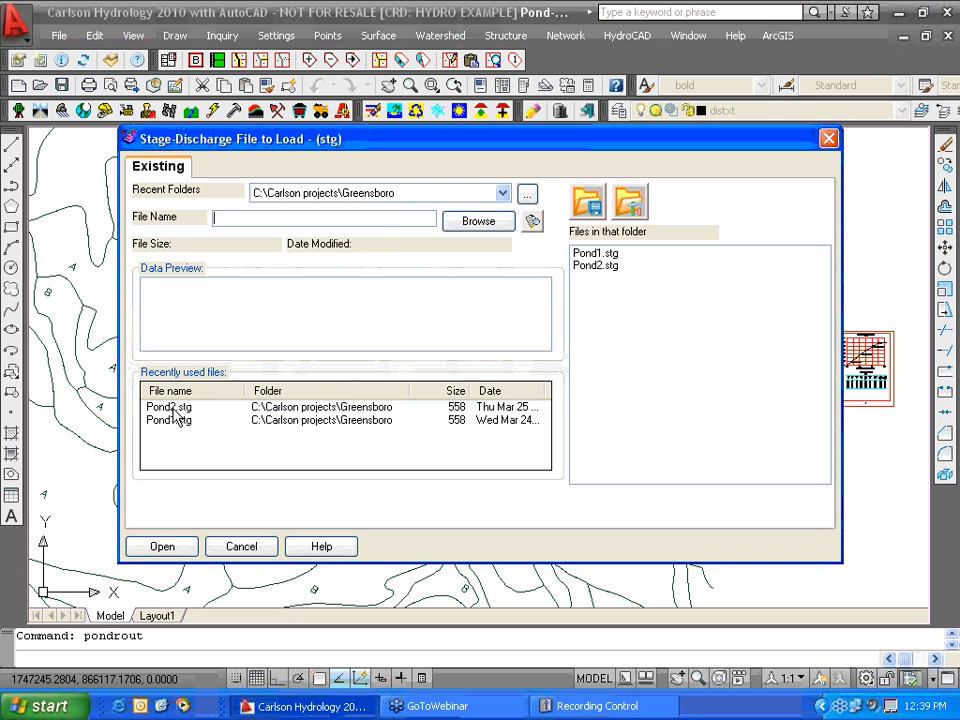
{"action": "left_click", "coordinate": [159, 377]}
{"action": "left_click", "coordinate": [163, 546]}
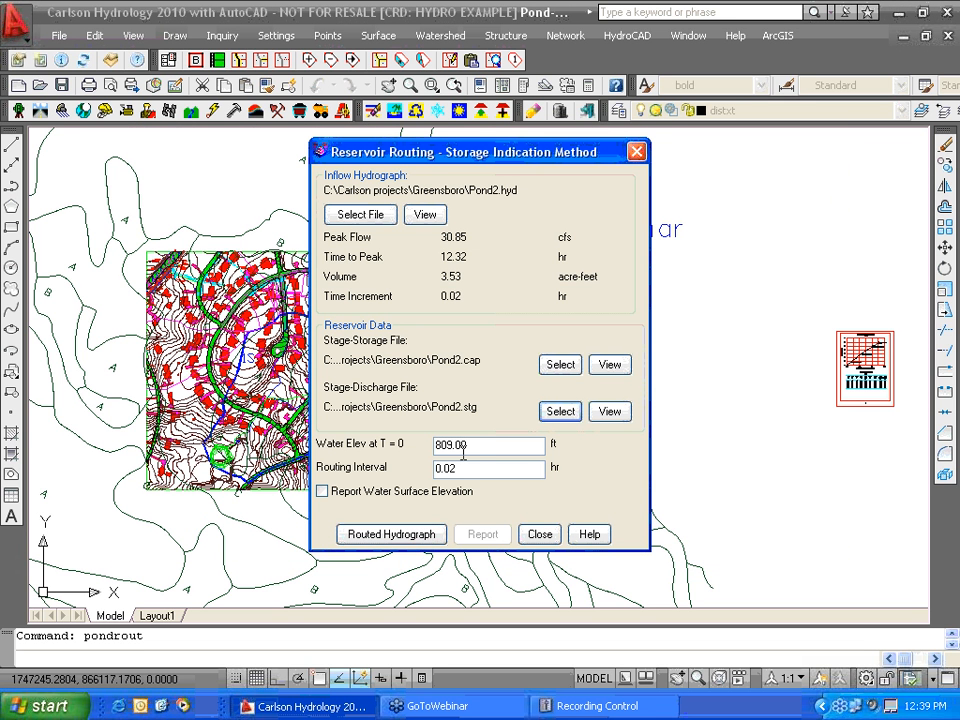
- Compute the routed hydrograph, check the 7.71 cfs peak at 814.87 ft, and close
{"action": "left_click", "coordinate": [412, 536]}
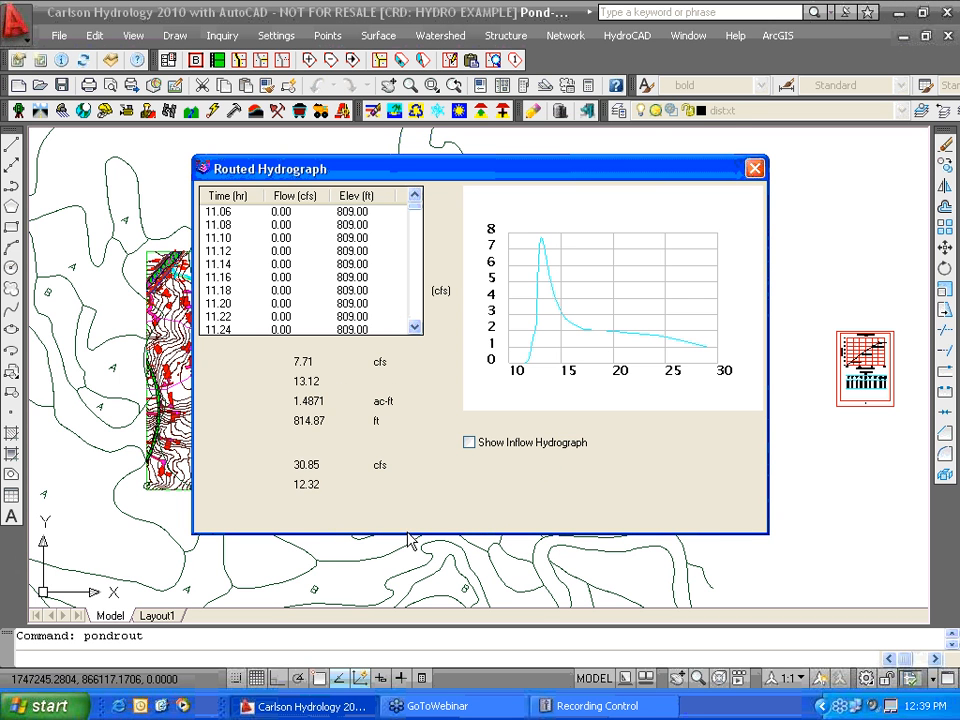
{"action": "left_click_drag", "start_coordinate": [548, 176], "coordinate": [500, 493]}
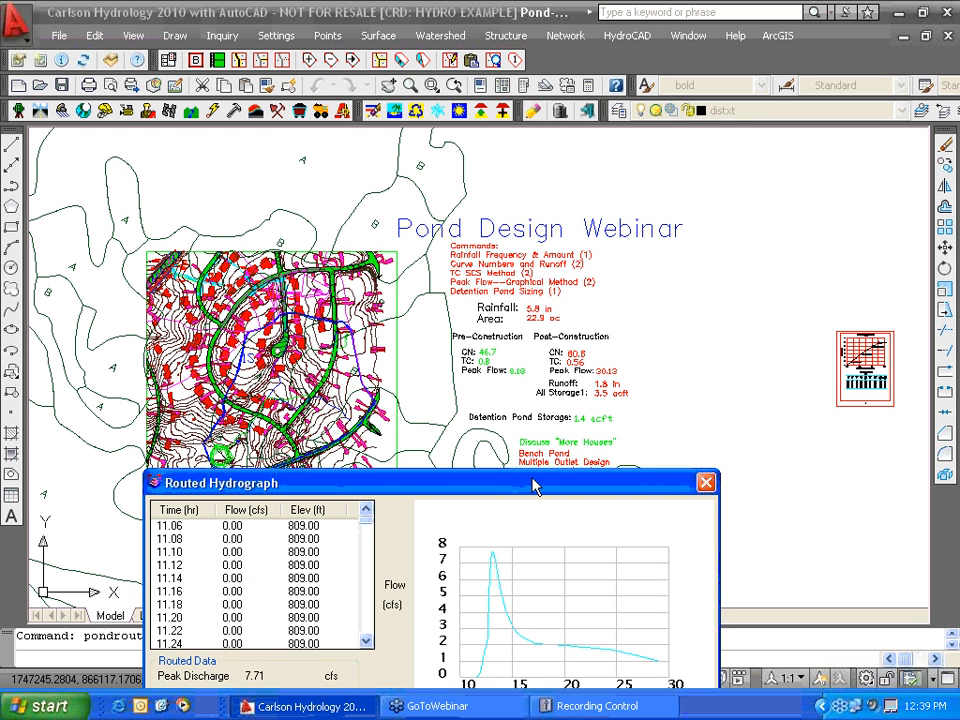
{"action": "left_click_drag", "start_coordinate": [533, 487], "coordinate": [589, 185]}
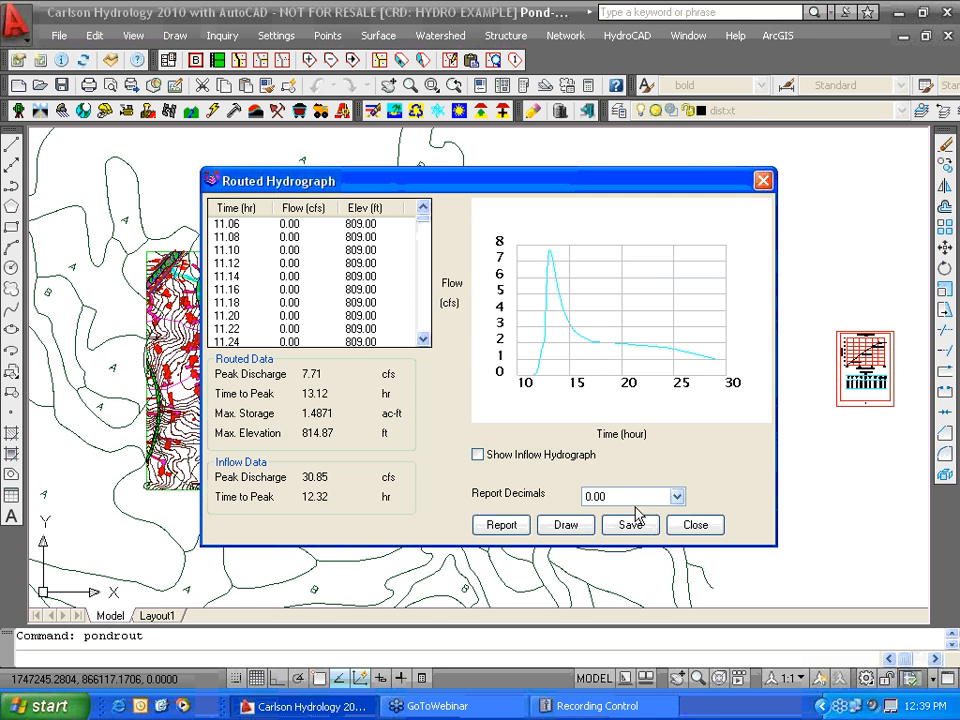
{"action": "left_click", "coordinate": [697, 532]}
{"action": "left_click", "coordinate": [553, 534]}
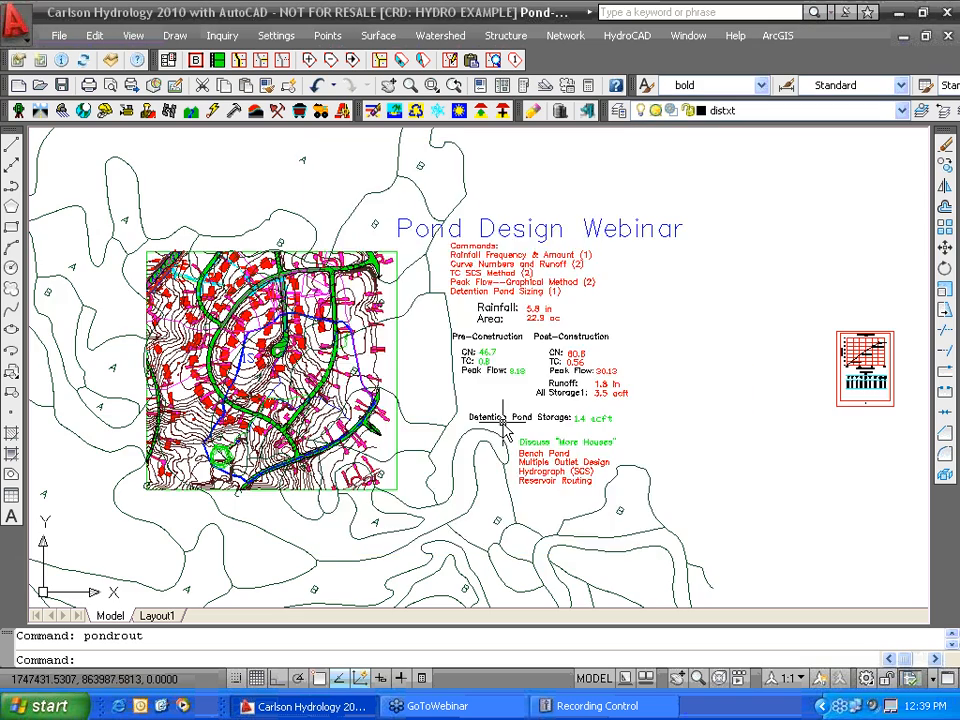
{"action": "scroll", "coordinate": [480, 420], "scroll_direction": "up", "scroll_amount": 5}
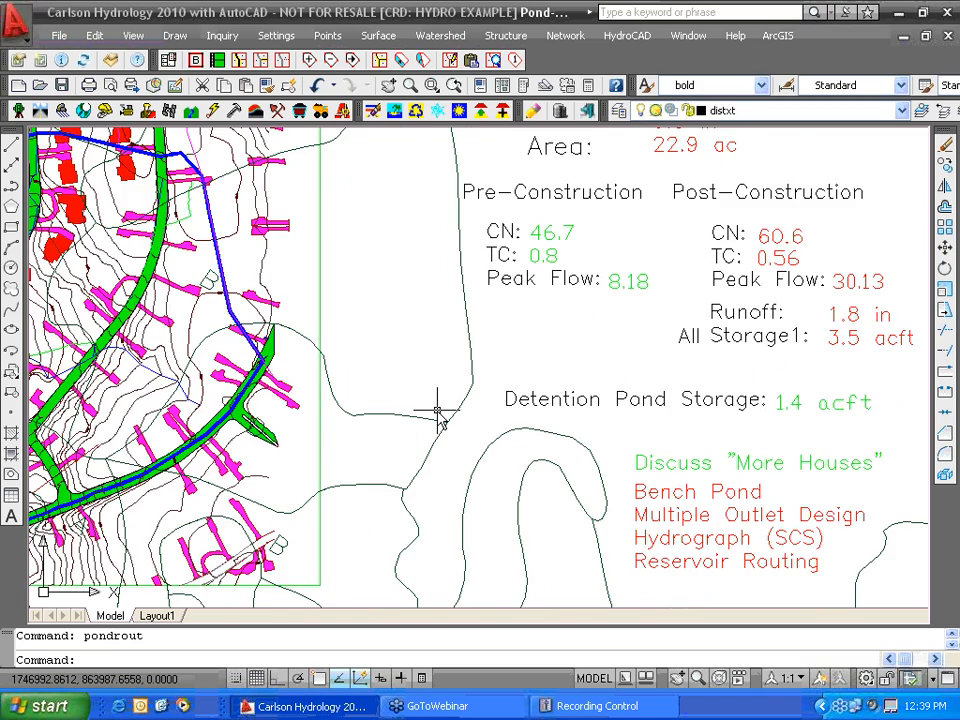
- Zoom out and launch HydroNet Explorer from the HydroCAD menu
{"action": "scroll", "coordinate": [520, 430], "scroll_direction": "down", "scroll_amount": 5}
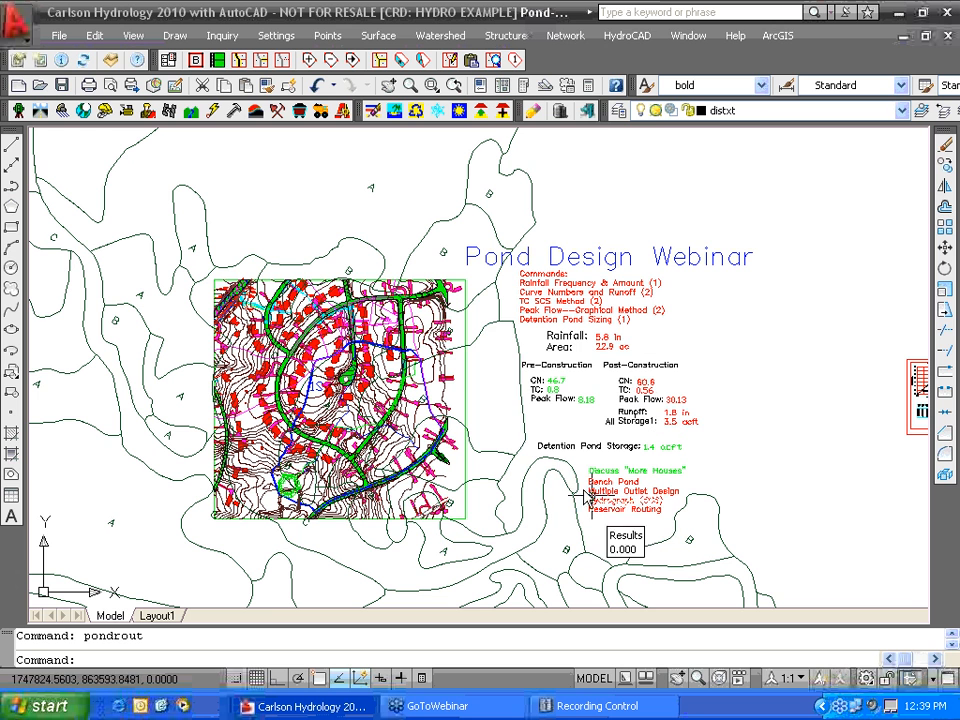
{"action": "left_click", "coordinate": [614, 44]}
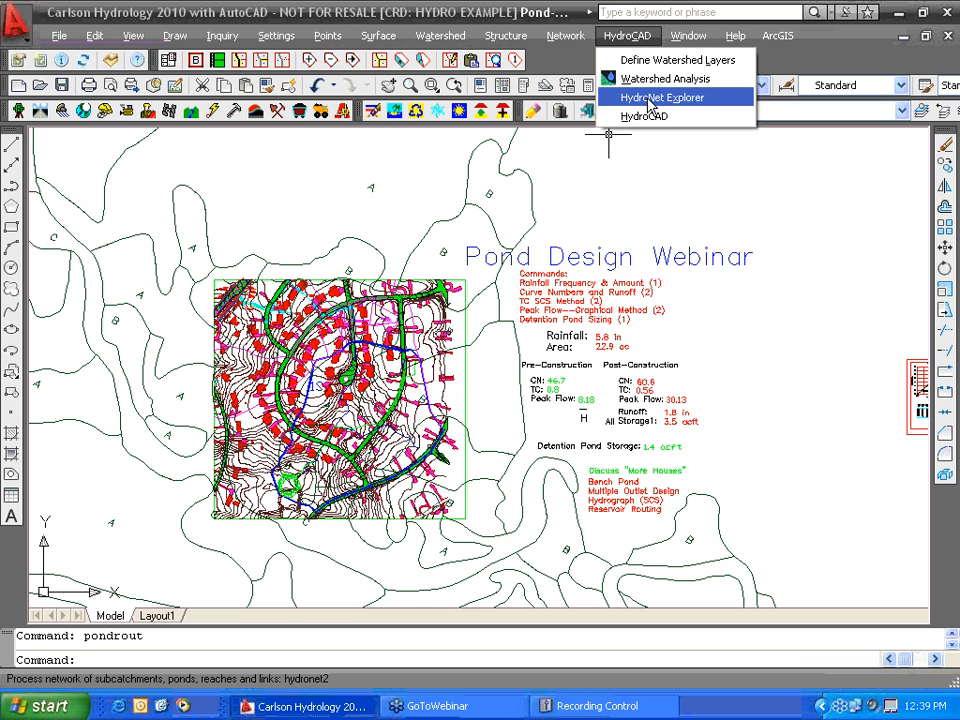
{"action": "left_click", "coordinate": [648, 98]}
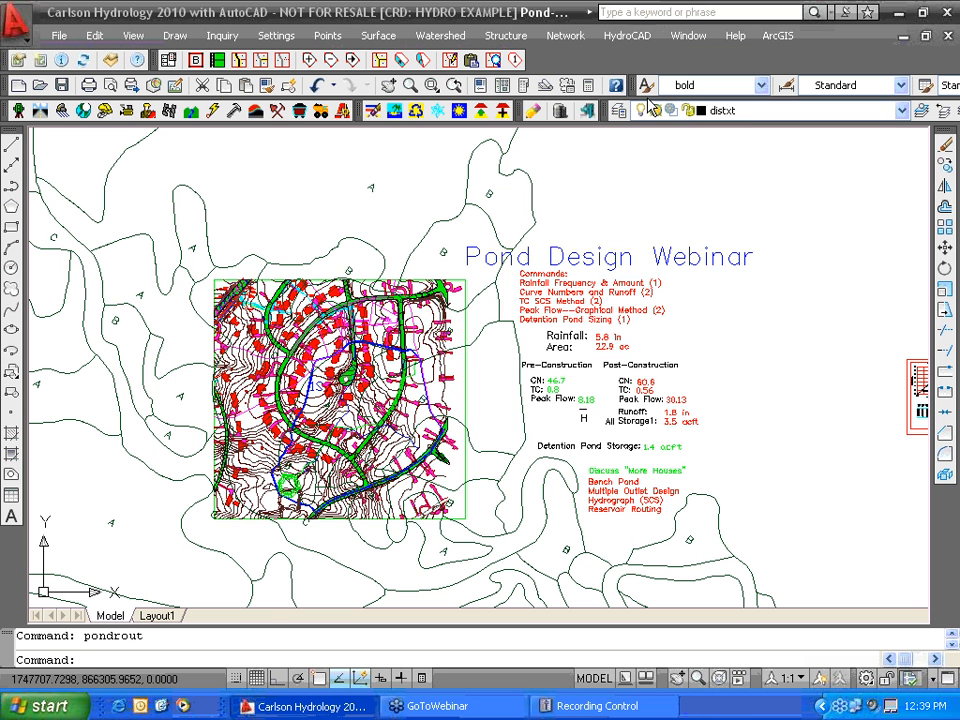
- Create and open the new HydroNet file Pond2.hyn, then bring up HydroNet Settings
{"action": "left_click", "coordinate": [143, 170]}
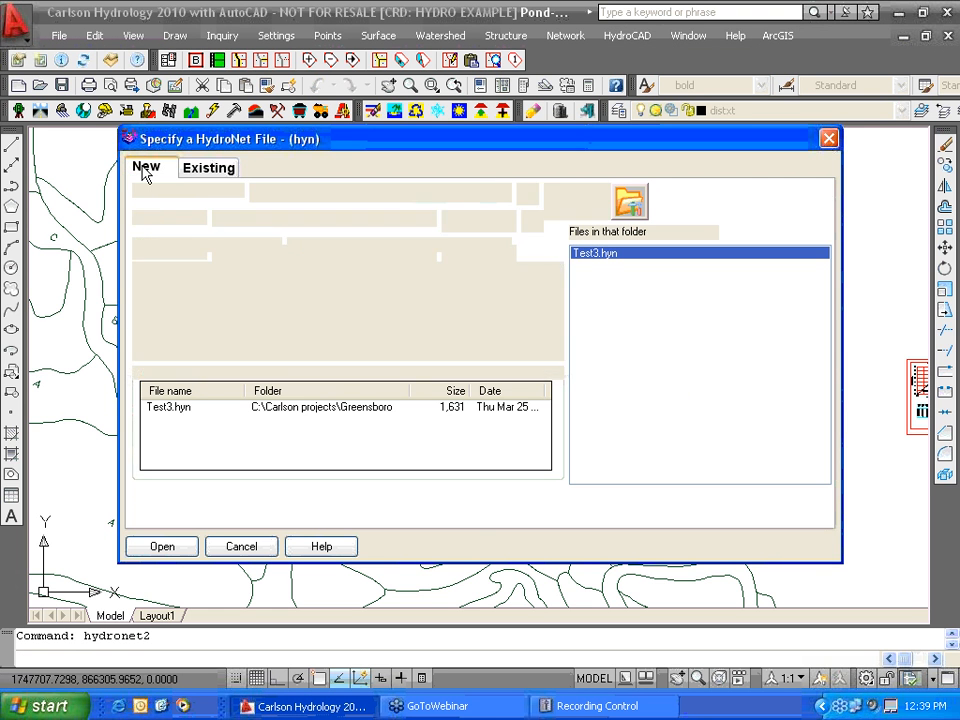
{"action": "type", "text": "Pond2"}
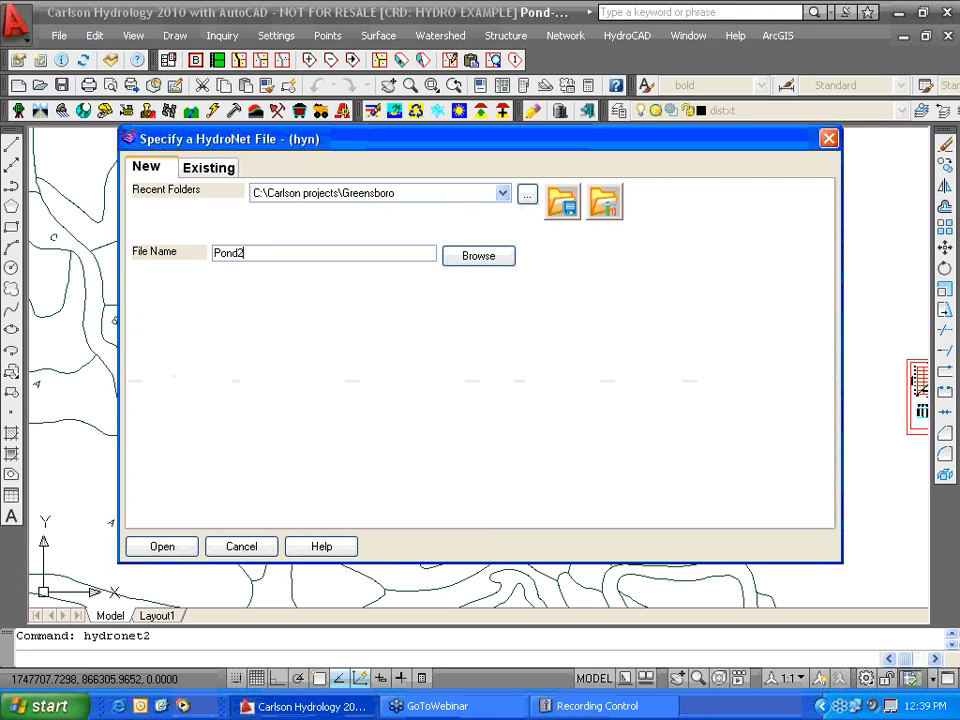
{"action": "left_click", "coordinate": [161, 545]}
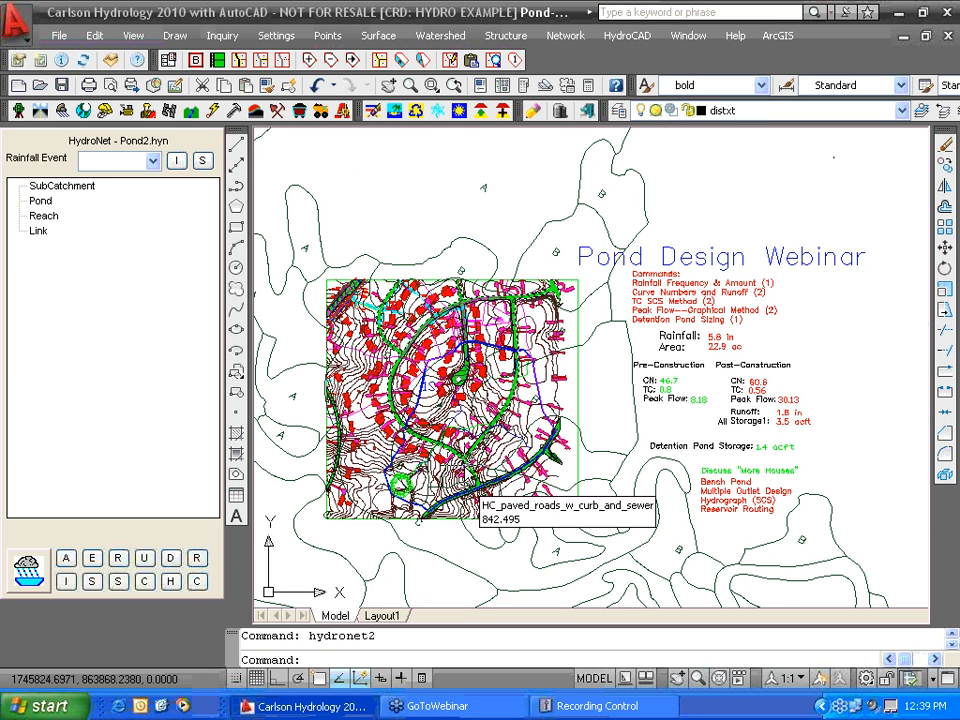
{"action": "middle_click_drag", "start_coordinate": [460, 424], "coordinate": [535, 423]}
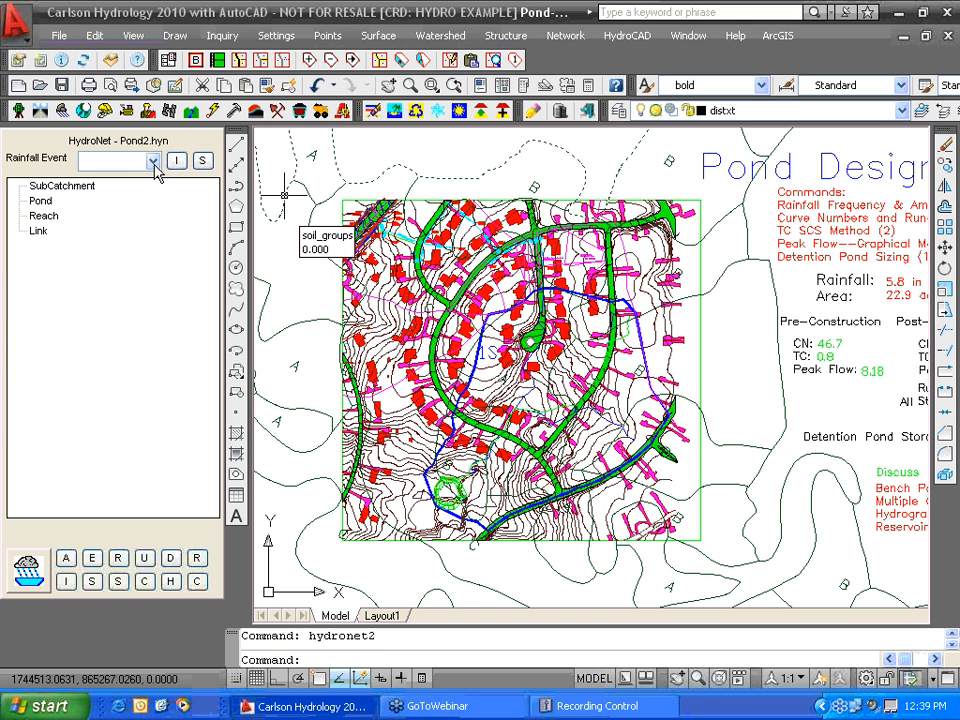
{"action": "left_click", "coordinate": [203, 161]}
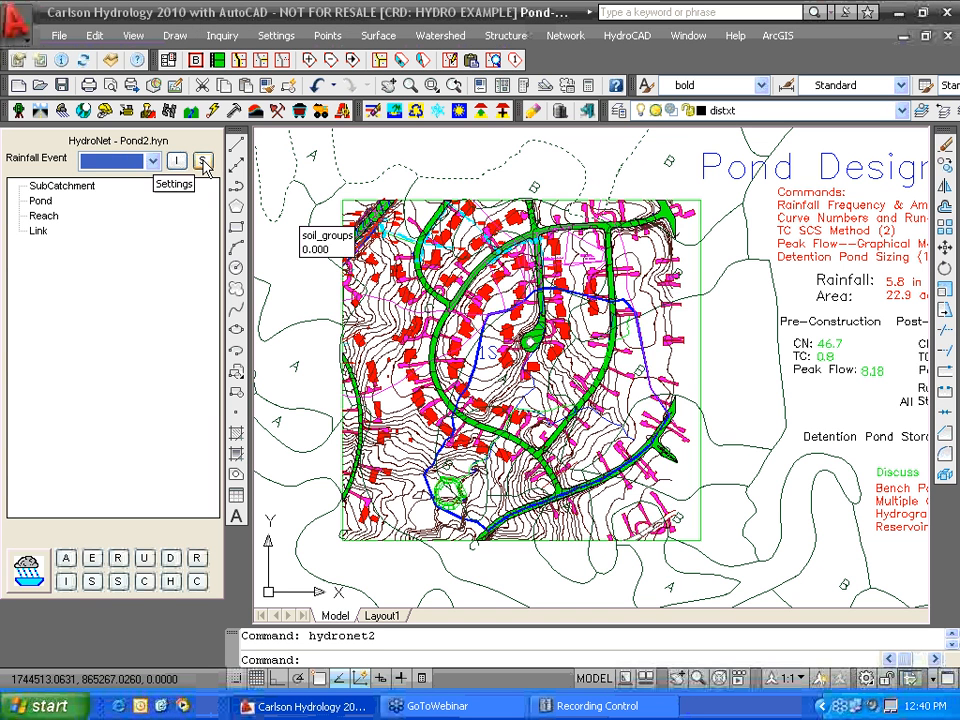
{"action": "left_click", "coordinate": [203, 163]}
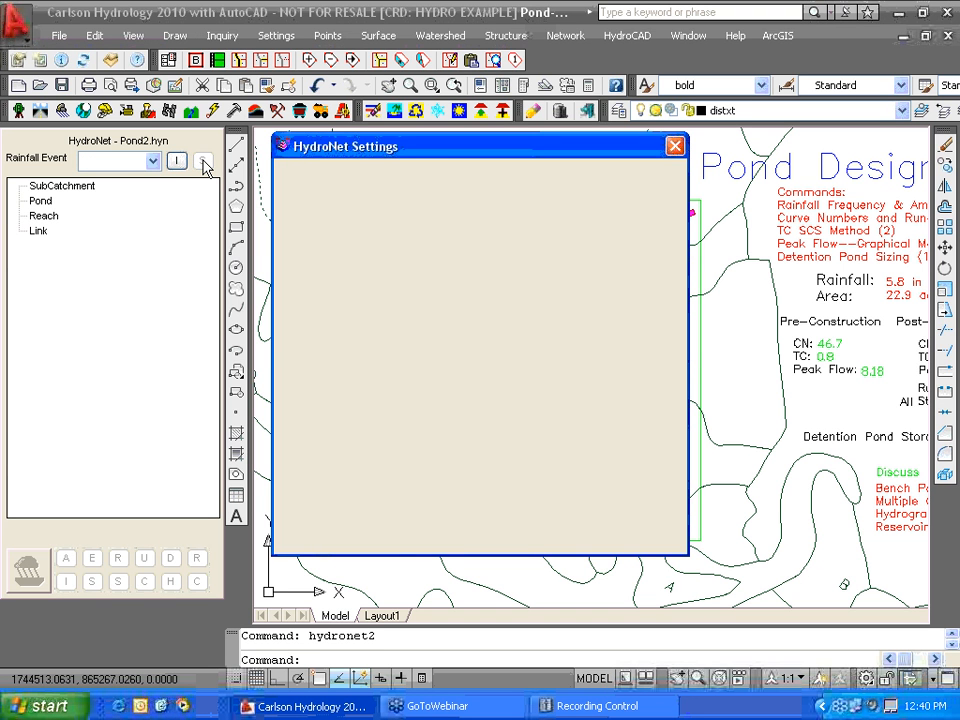
- Look up the Kentucky 100-year, 24-hour rainfall on the Rain Map and accept 5.78 inches
{"action": "left_click", "coordinate": [551, 292]}
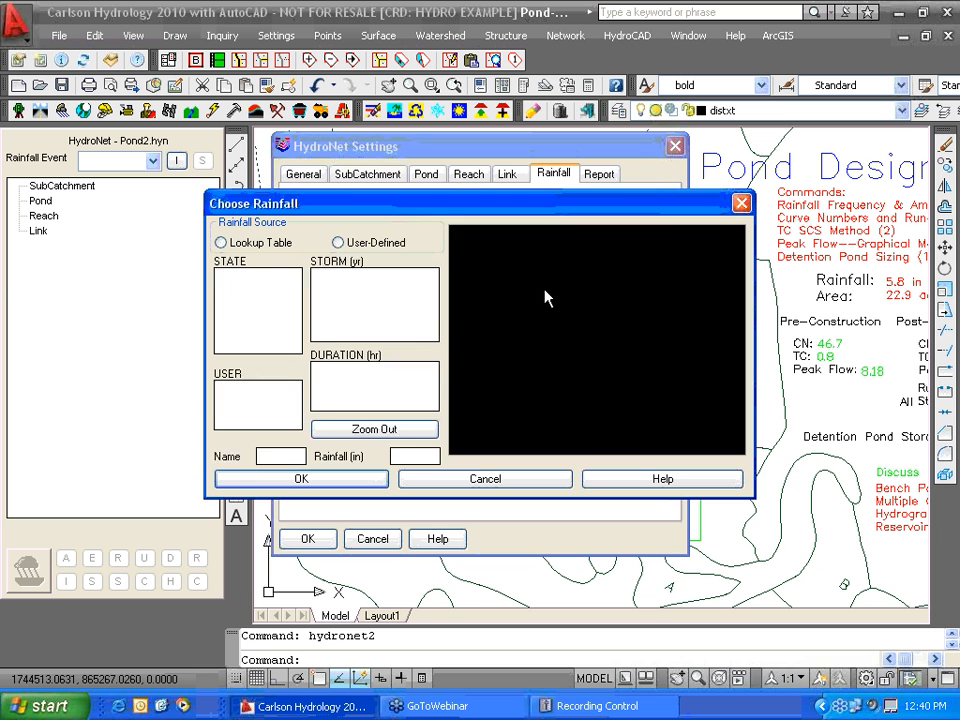
{"action": "left_click", "coordinate": [665, 343]}
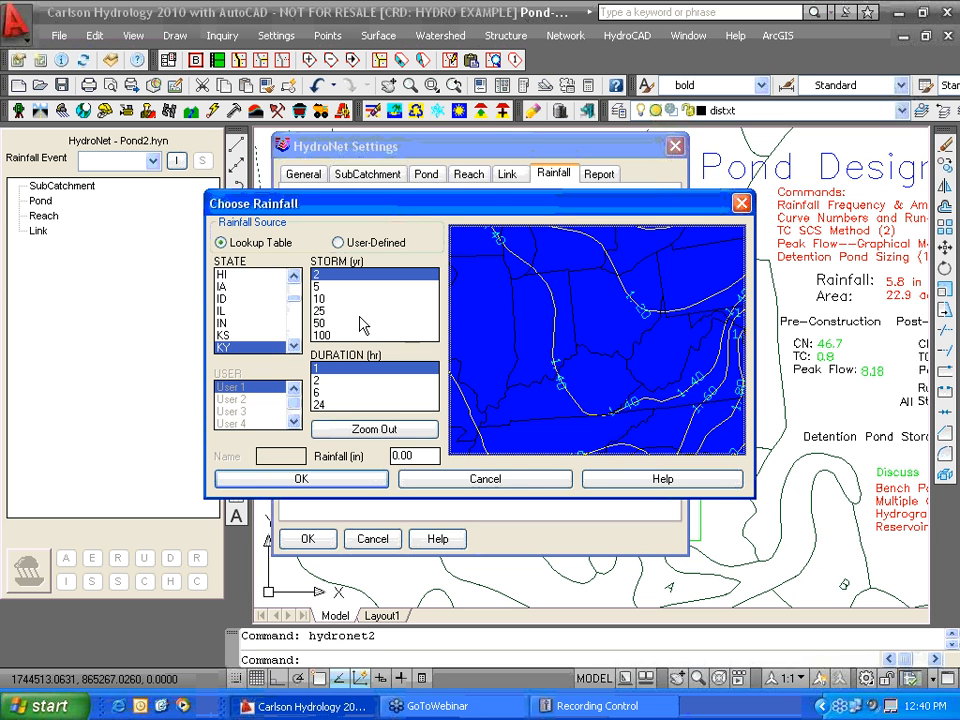
{"action": "left_click", "coordinate": [330, 335]}
{"action": "left_click", "coordinate": [333, 404]}
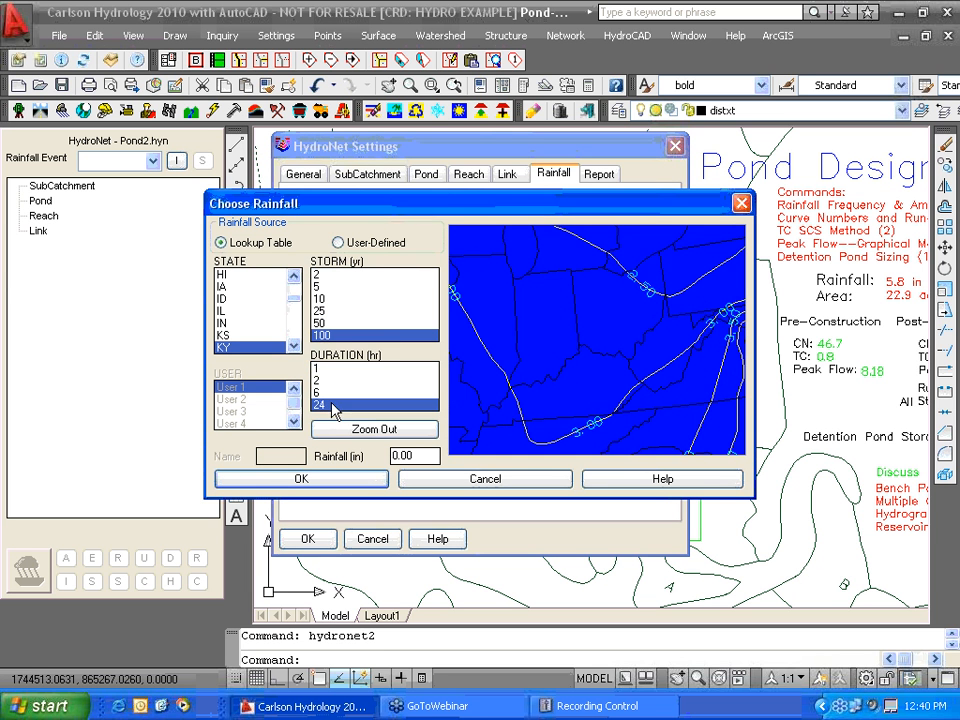
{"action": "left_click", "coordinate": [621, 369]}
{"action": "left_click", "coordinate": [372, 480]}
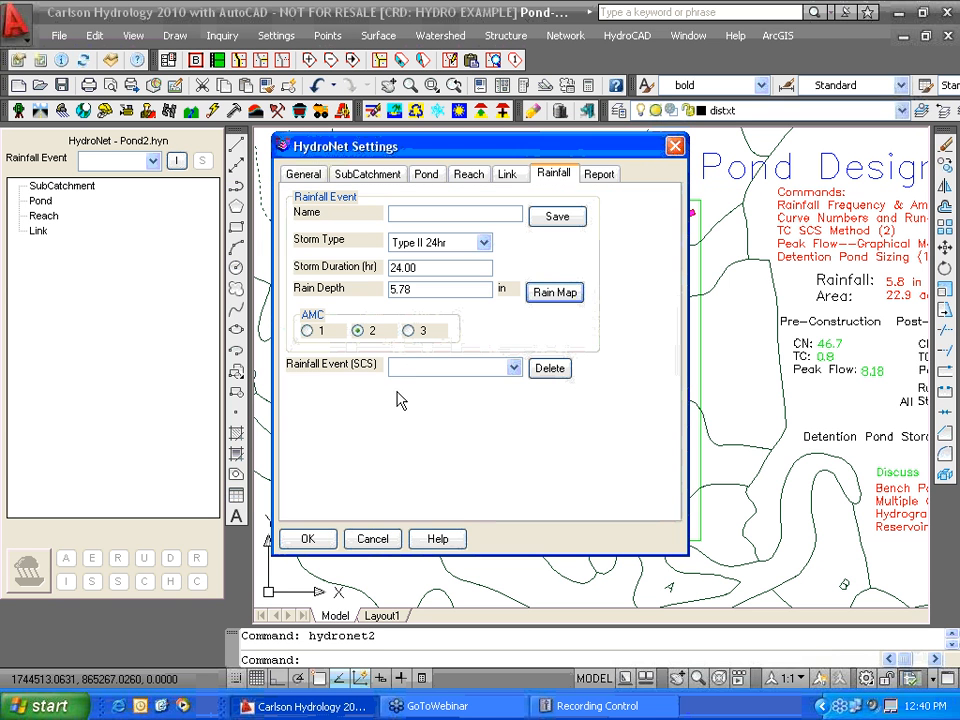
- Name the rainfall event MAYSVILLE and save it
{"action": "left_click", "coordinate": [415, 216]}
{"action": "type", "text": "Maysville"}
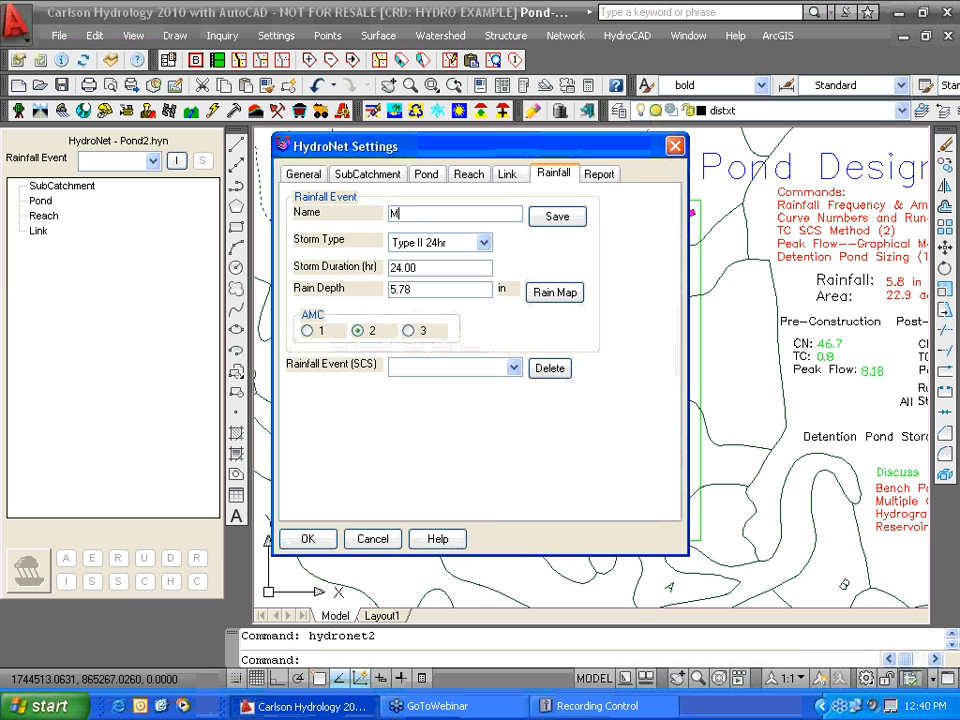
{"action": "left_click", "coordinate": [555, 216]}
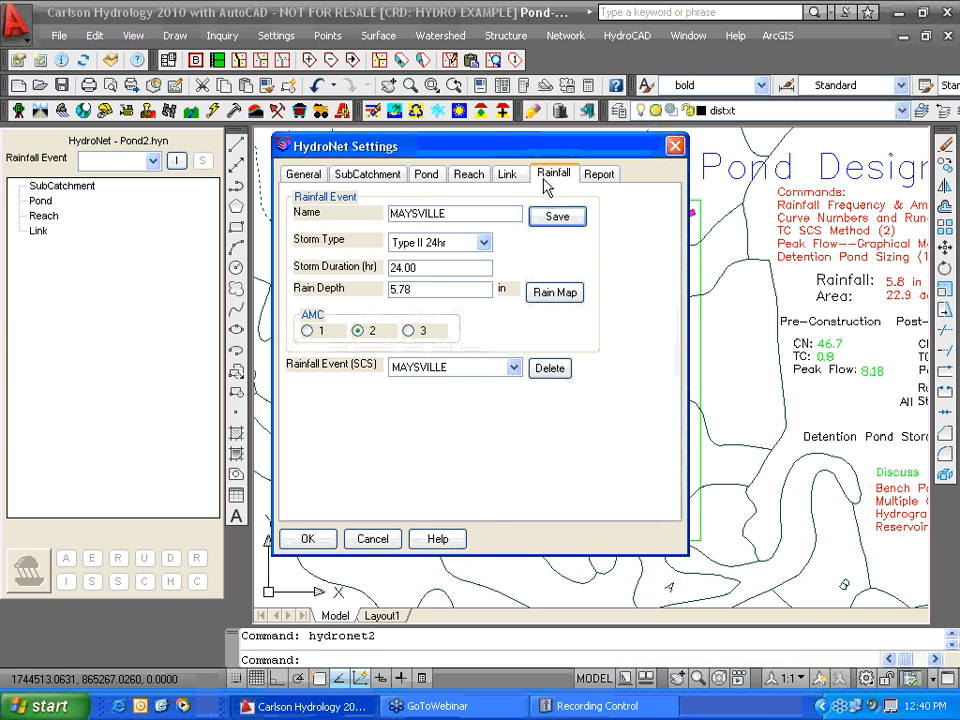
{"action": "left_click", "coordinate": [303, 174]}
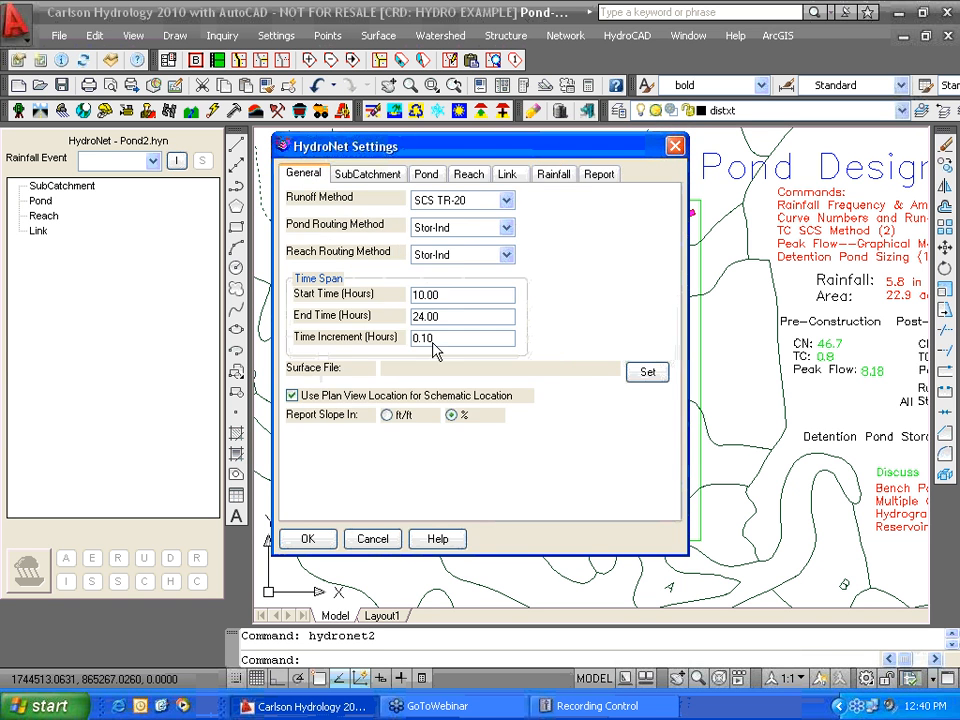
- Set Watershed1.tin as the HydroNet surface file
{"action": "left_click", "coordinate": [647, 371]}
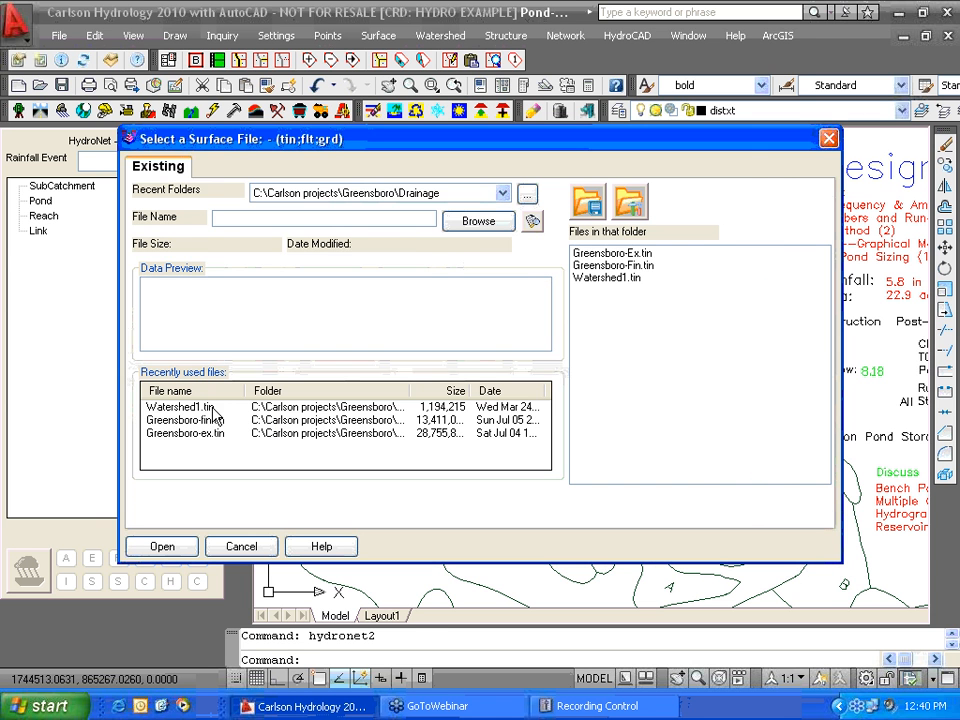
{"action": "left_click", "coordinate": [215, 408]}
{"action": "left_click", "coordinate": [162, 548]}
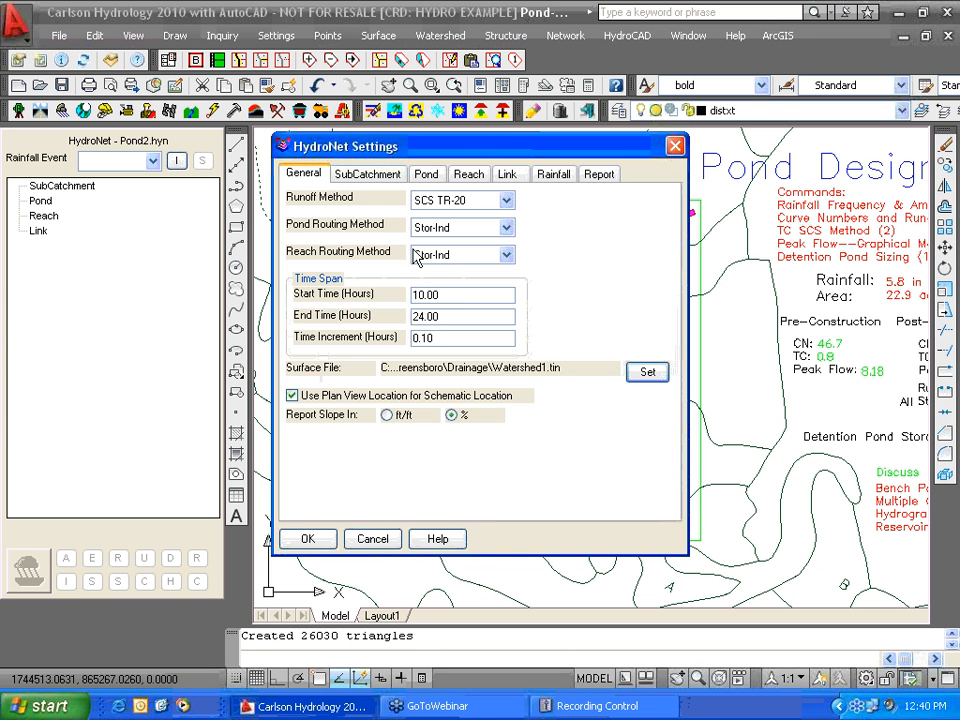
- Review the Pond, Reach and SubCatchment defaults and apply the HydroNet settings
{"action": "left_click", "coordinate": [425, 175]}
{"action": "left_click", "coordinate": [470, 180]}
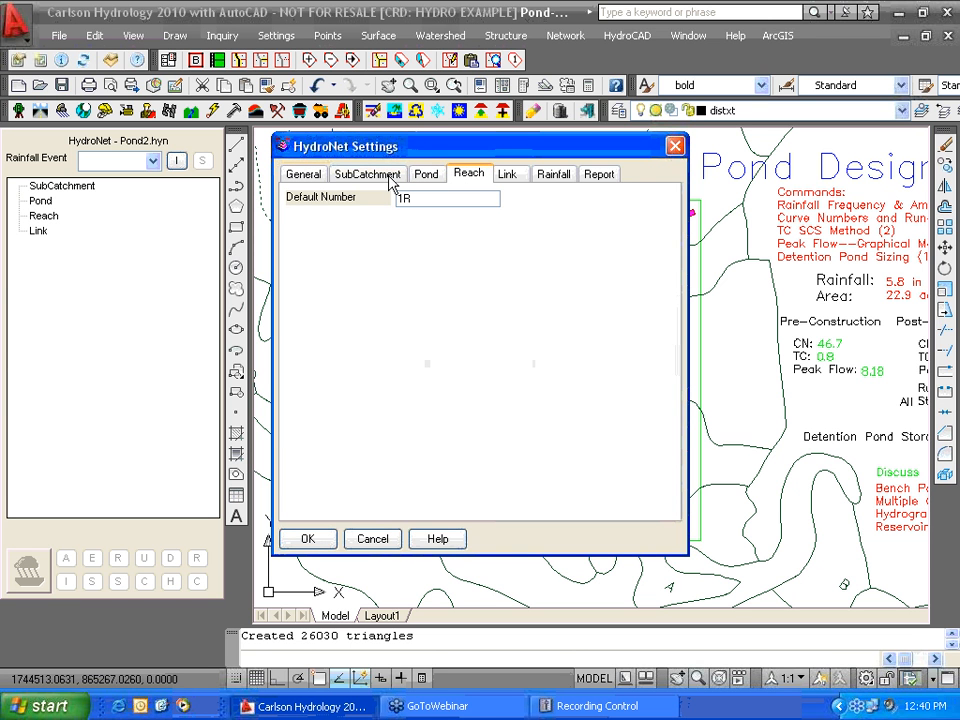
{"action": "left_click", "coordinate": [389, 177]}
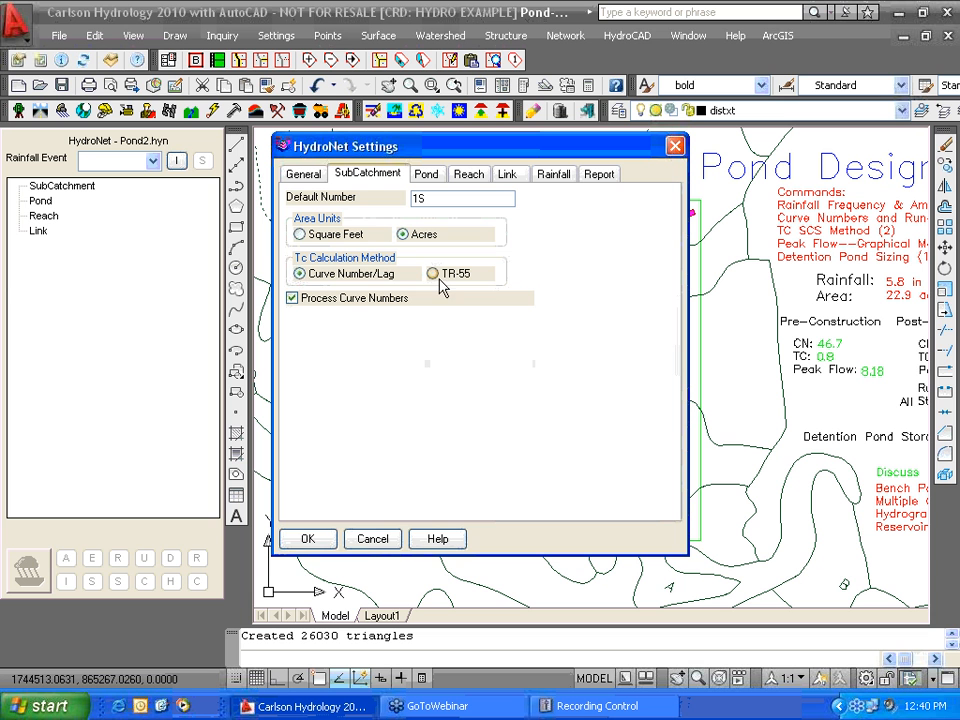
{"action": "left_click", "coordinate": [308, 540]}
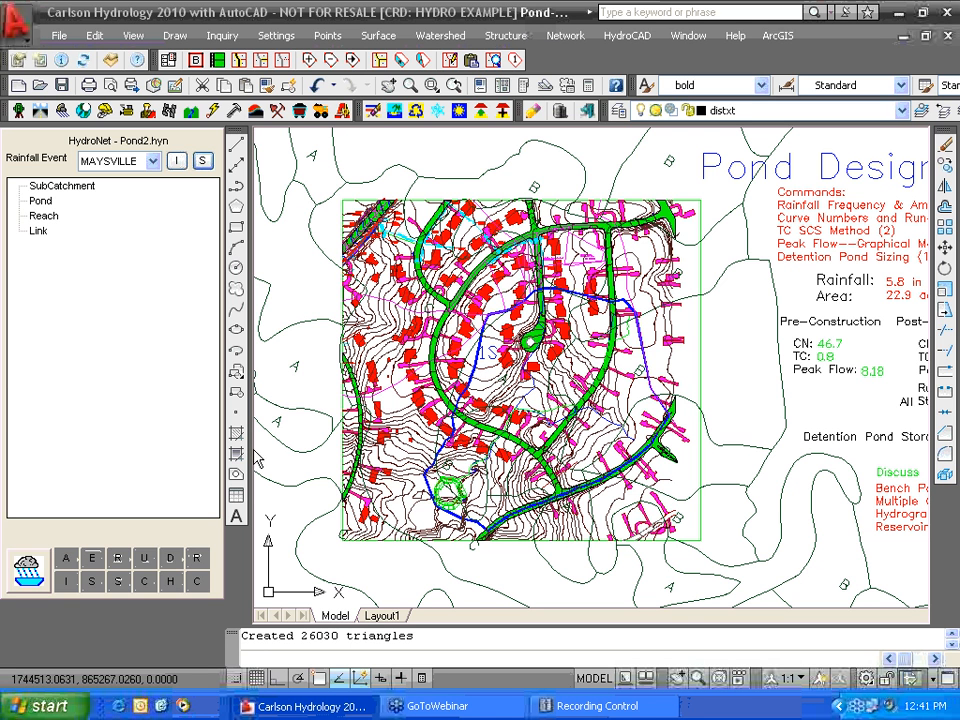
- Update subcatchments from the drawing without HydroCAD export, creating 1S and Pond Design Webinar
{"action": "left_click", "coordinate": [145, 562]}
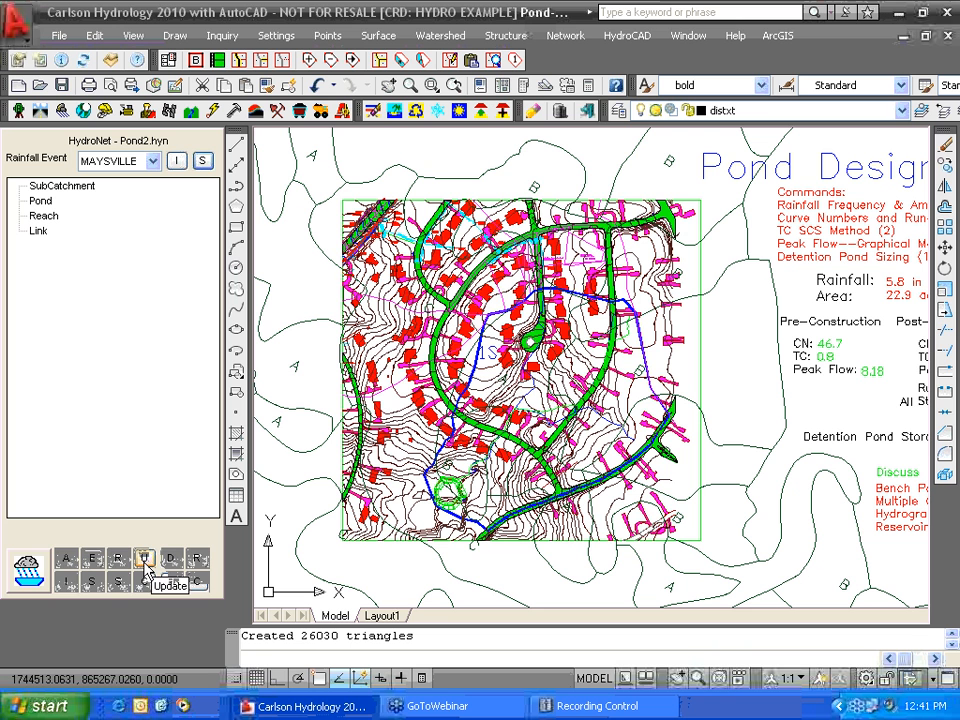
{"action": "left_click", "coordinate": [385, 382]}
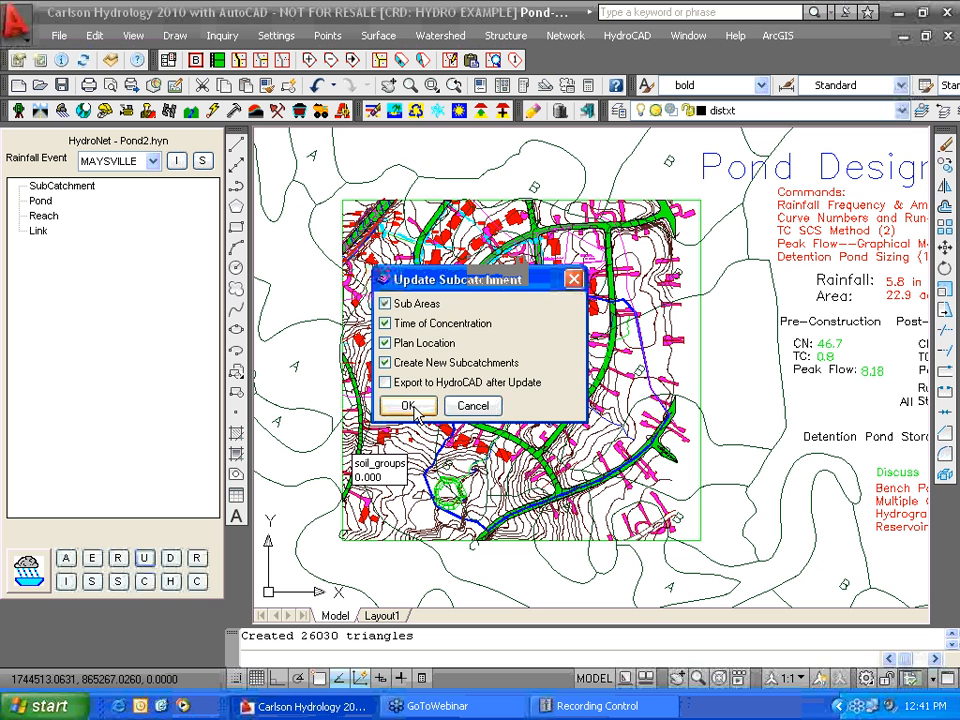
{"action": "left_click", "coordinate": [411, 408]}
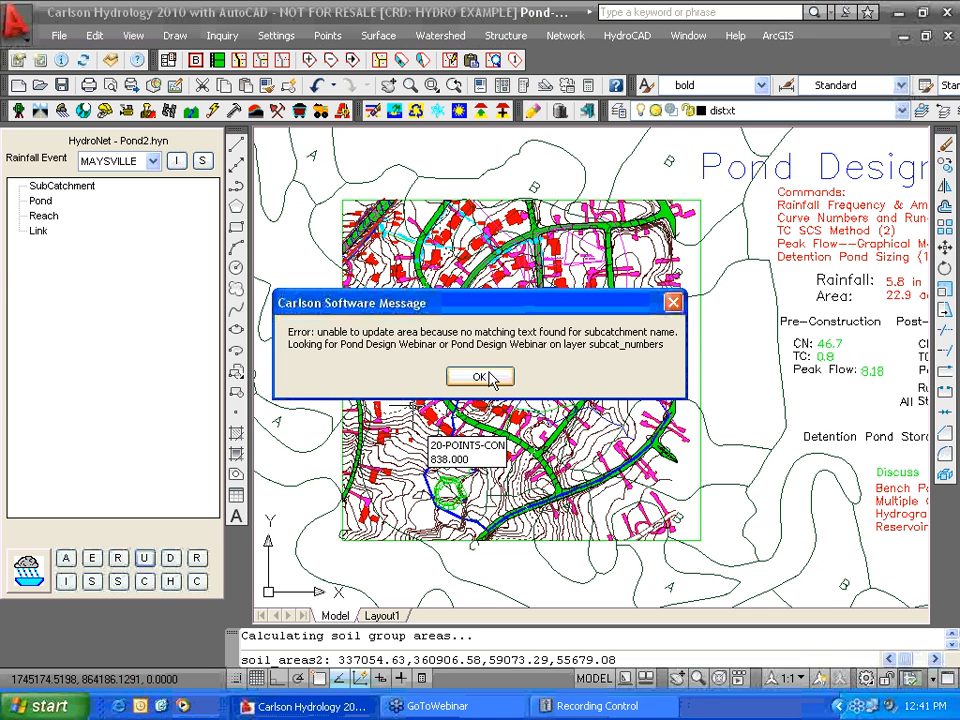
{"action": "left_click", "coordinate": [476, 381]}
{"action": "left_click", "coordinate": [502, 381]}
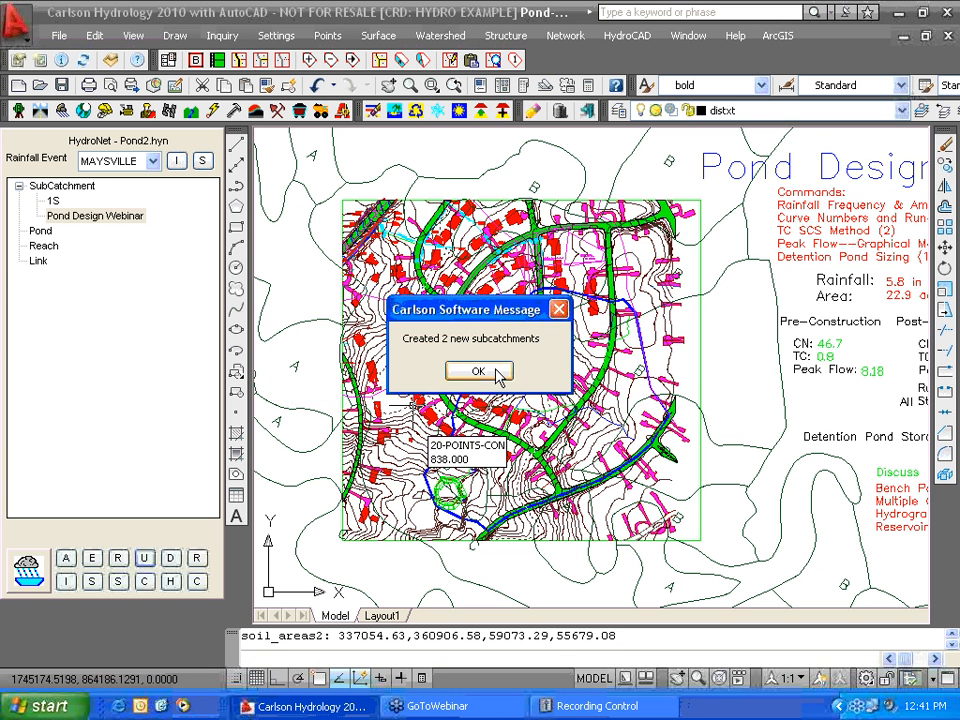
{"action": "left_click", "coordinate": [499, 374]}
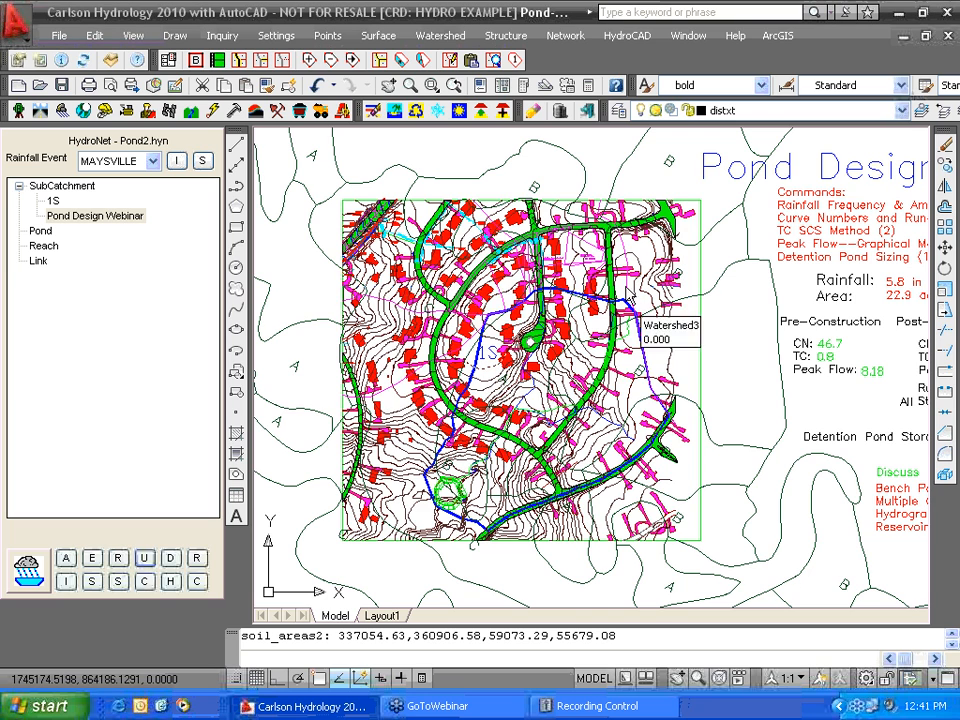
- Frame the 1S boundary in the drawing and start the ERASE command
{"action": "middle_click_drag", "start_coordinate": [730, 312], "coordinate": [709, 386]}
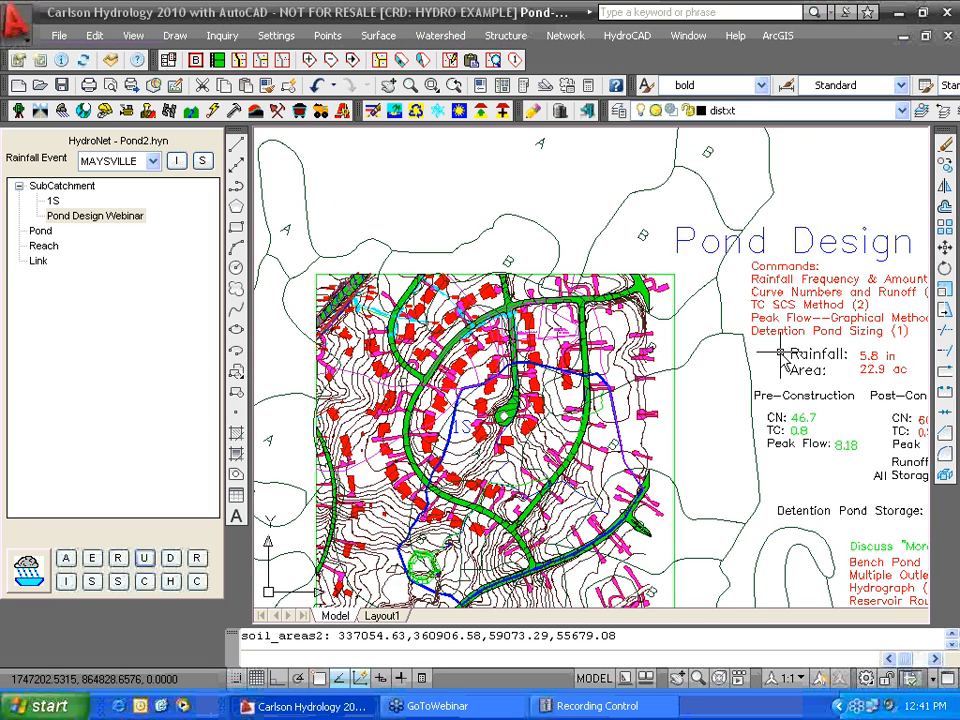
{"action": "scroll", "coordinate": [780, 352], "scroll_direction": "down", "scroll_amount": 5}
{"action": "scroll", "coordinate": [657, 390], "scroll_direction": "up", "scroll_amount": 6}
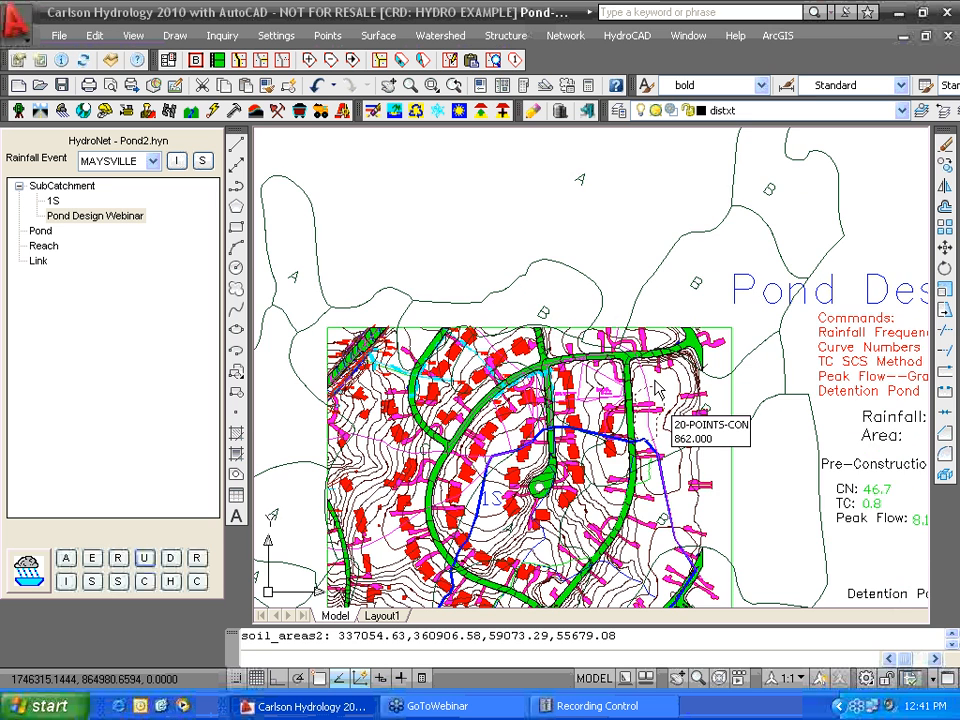
{"action": "middle_click_drag", "start_coordinate": [657, 390], "coordinate": [578, 295]}
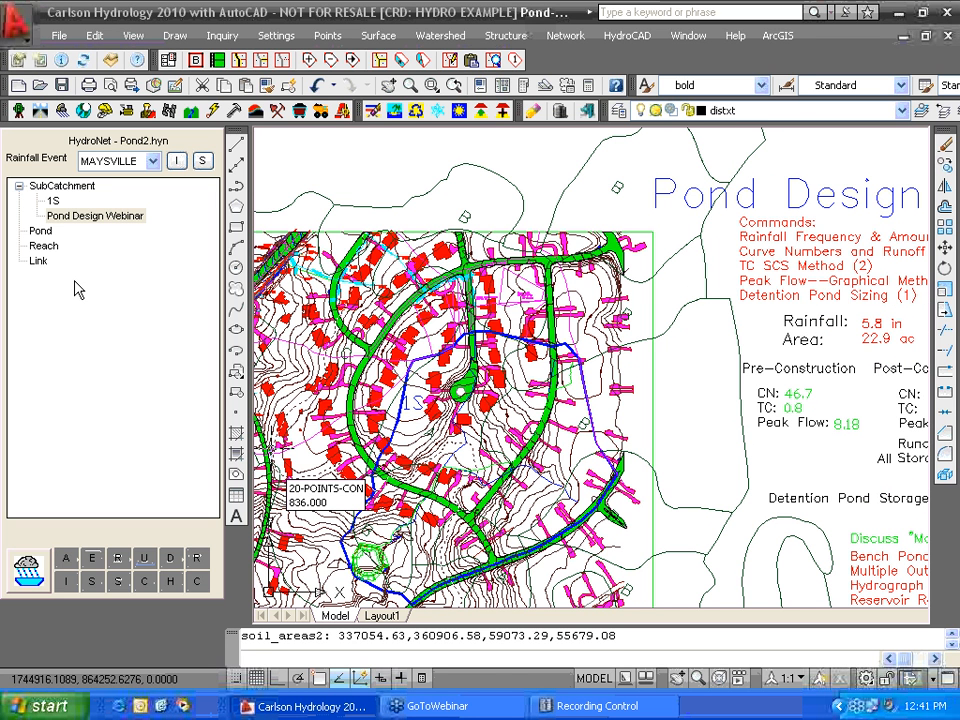
{"action": "type", "text": "e"}
{"action": "key", "text": "Return"}
- Erase the Pond Design title text from the drawing
{"action": "left_click", "coordinate": [761, 203]}
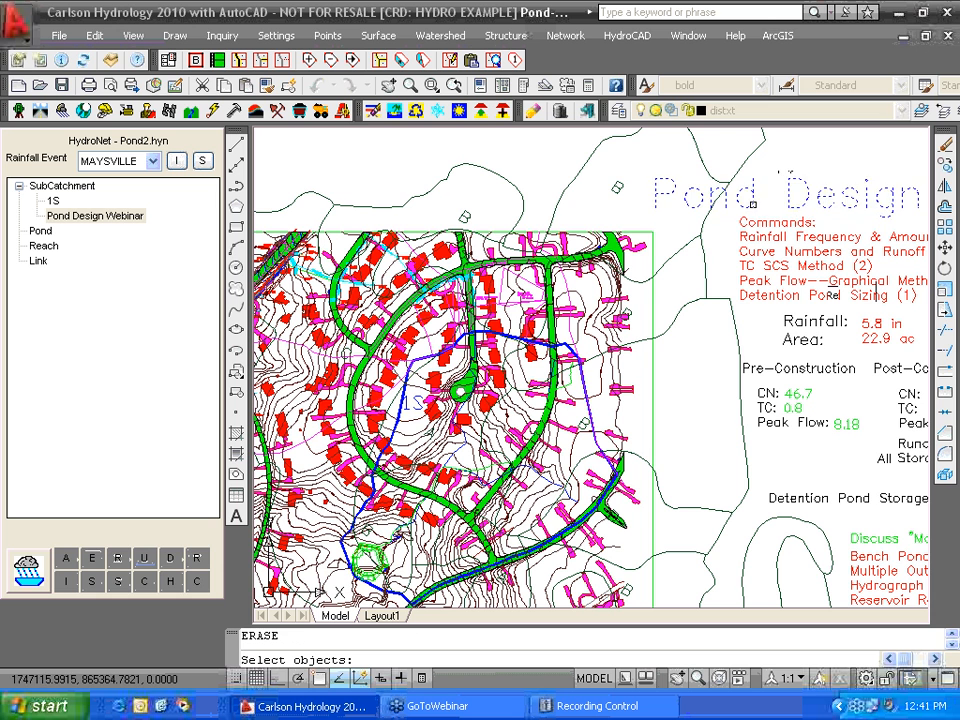
{"action": "key", "text": "Return"}
{"action": "scroll", "coordinate": [257, 285], "scroll_direction": "down", "scroll_amount": 2}
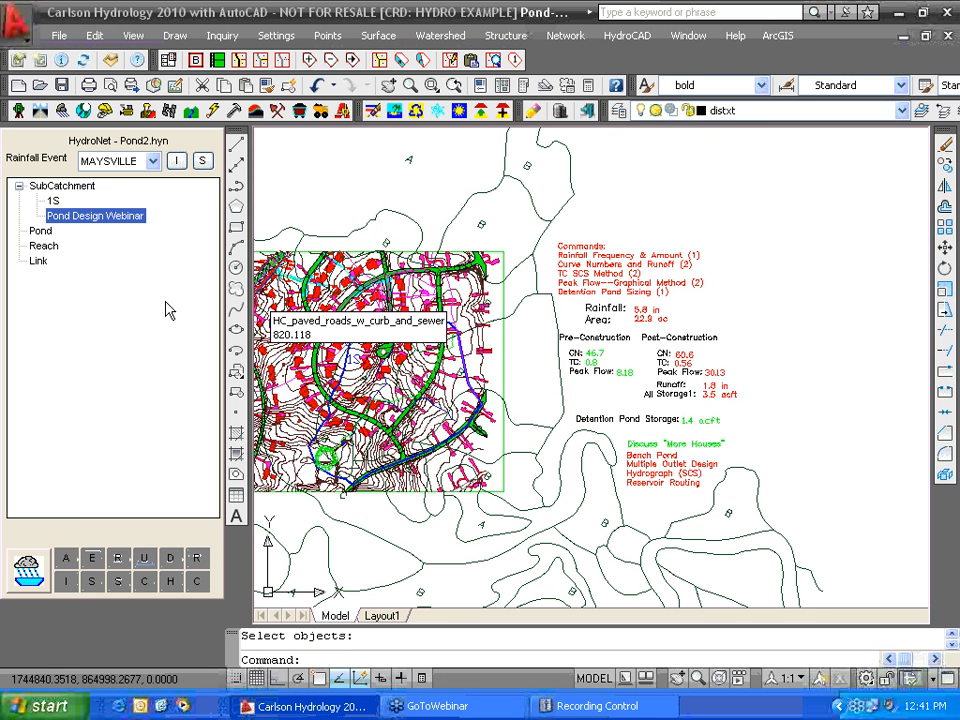
- Remove the Pond Design Webinar subcatchment, leaving only 1S in the HydroNet tree
{"action": "right_click", "coordinate": [100, 220]}
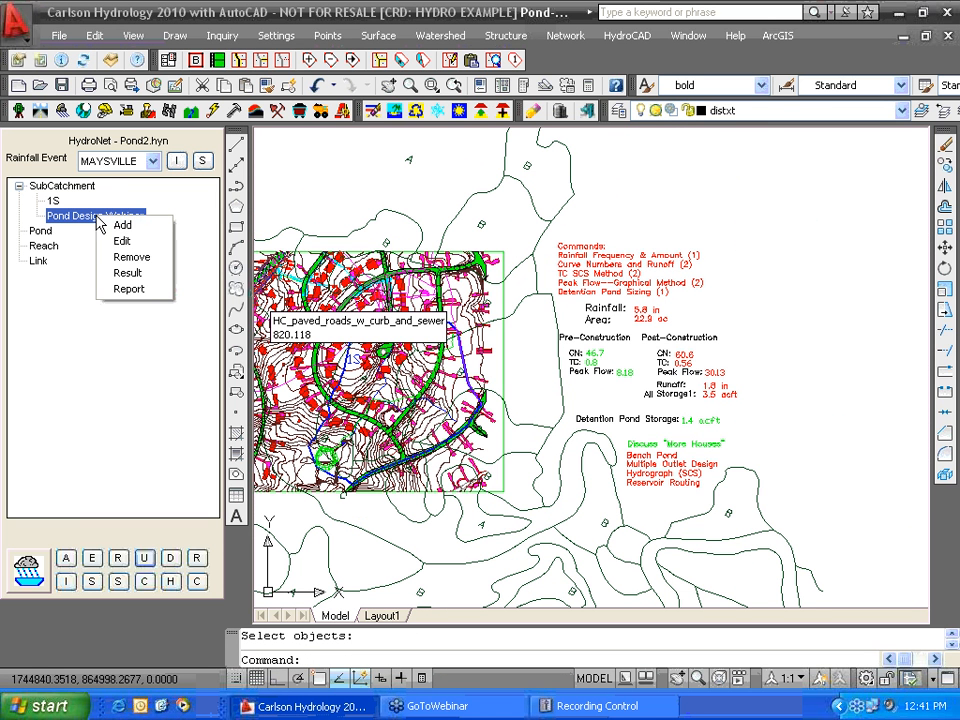
{"action": "left_click", "coordinate": [132, 258]}
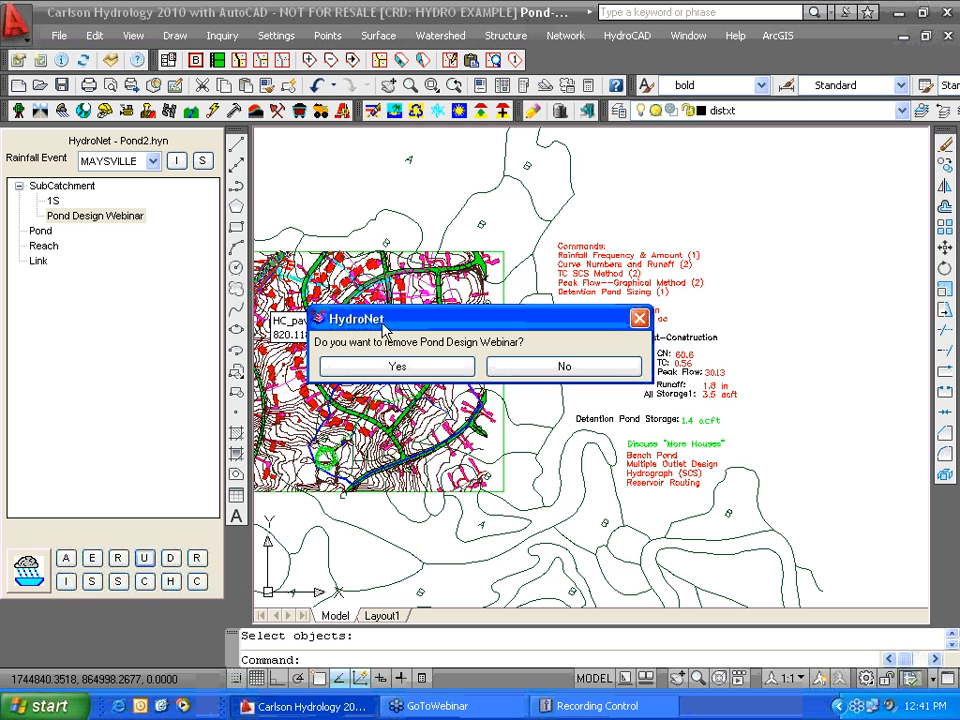
{"action": "left_click", "coordinate": [399, 377]}
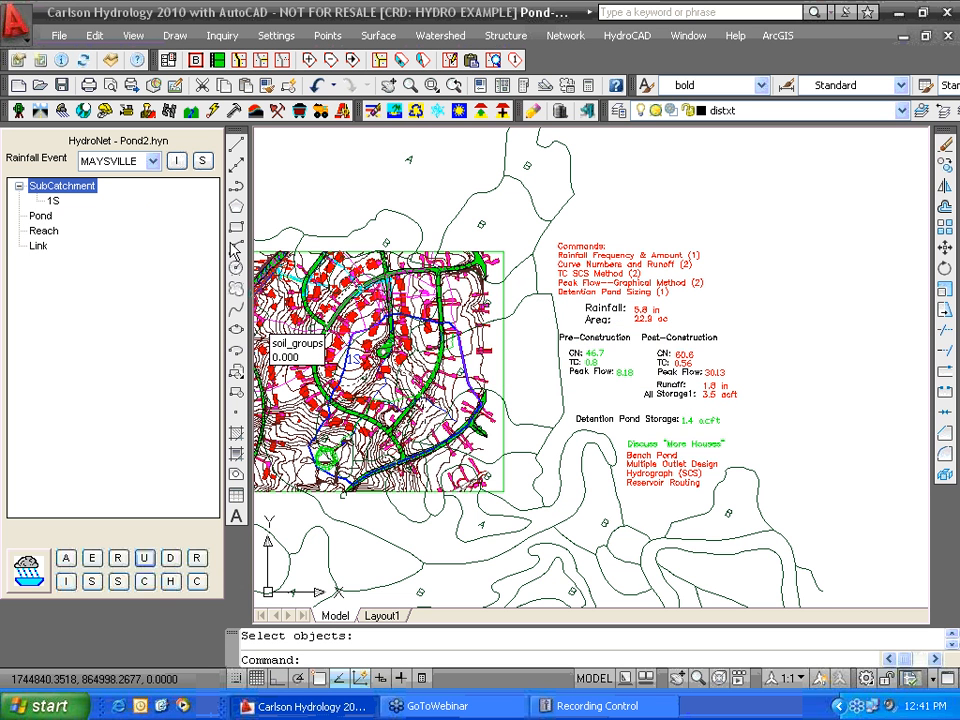
{"action": "middle_click_drag", "start_coordinate": [367, 383], "coordinate": [471, 393]}
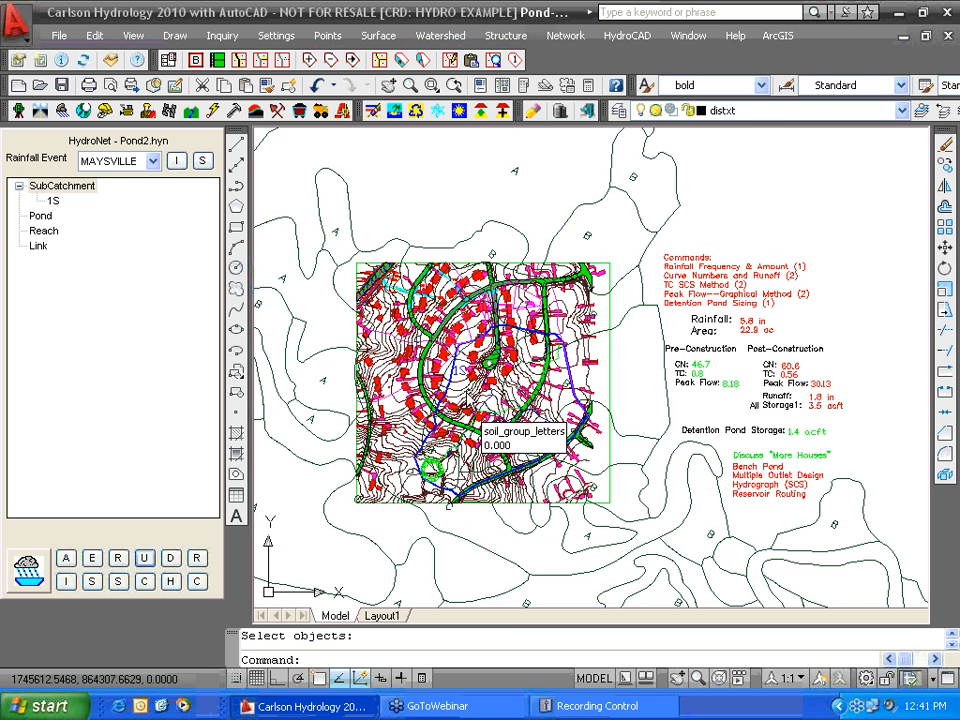
{"action": "scroll", "coordinate": [469, 393], "scroll_direction": "up", "scroll_amount": 2}
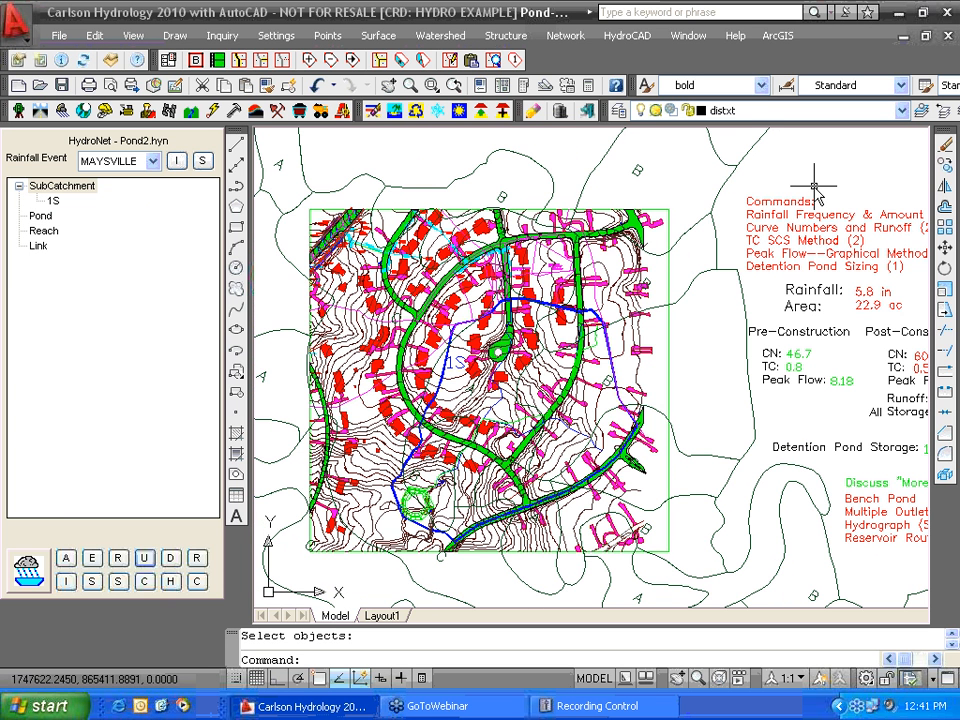
{"action": "scroll", "coordinate": [490, 400], "scroll_direction": "up", "scroll_amount": 2}
{"action": "mouse_move", "coordinate": [490, 400]}
{"action": "middle_mouse_down"}
{"action": "mouse_move", "coordinate": [476, 368]}
{"action": "mouse_move", "coordinate": [491, 345]}
{"action": "middle_mouse_up"}
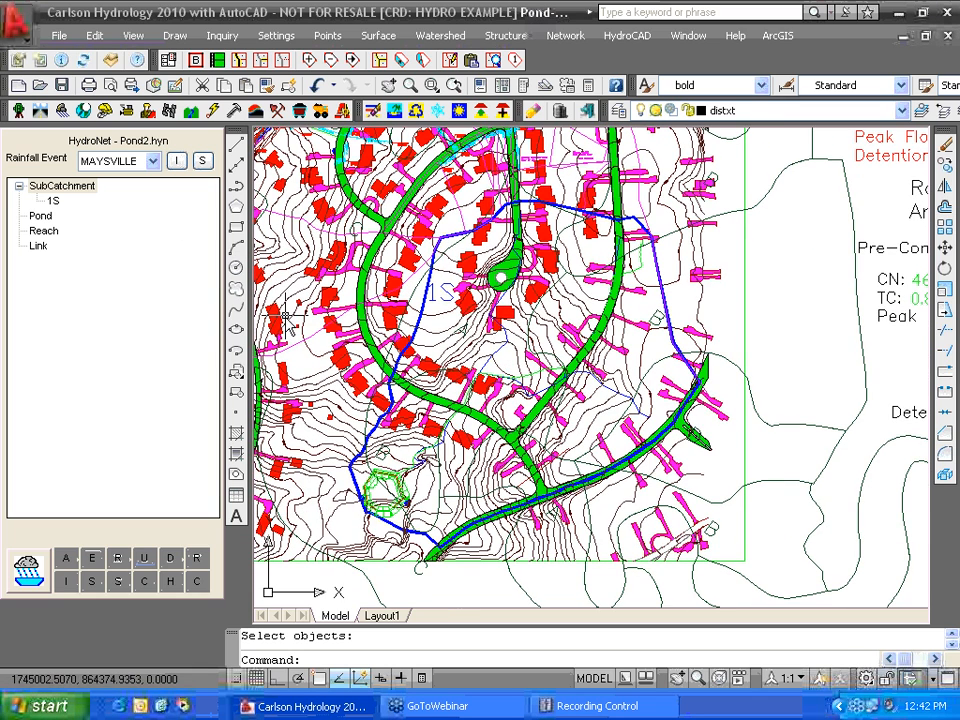
{"action": "right_click", "coordinate": [55, 201]}
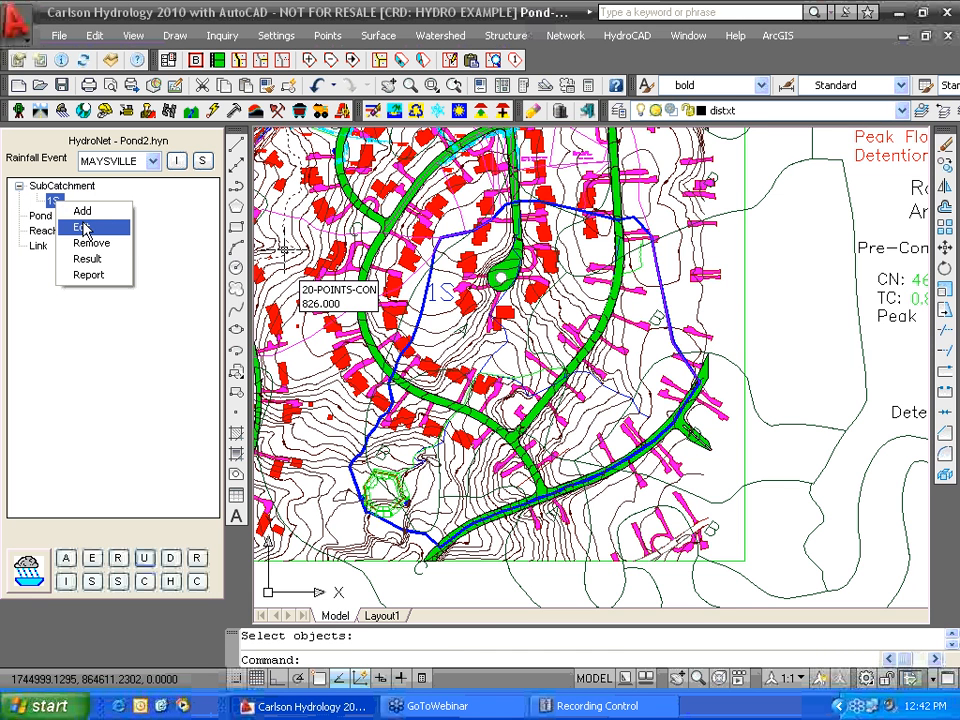
{"action": "left_click", "coordinate": [84, 228]}
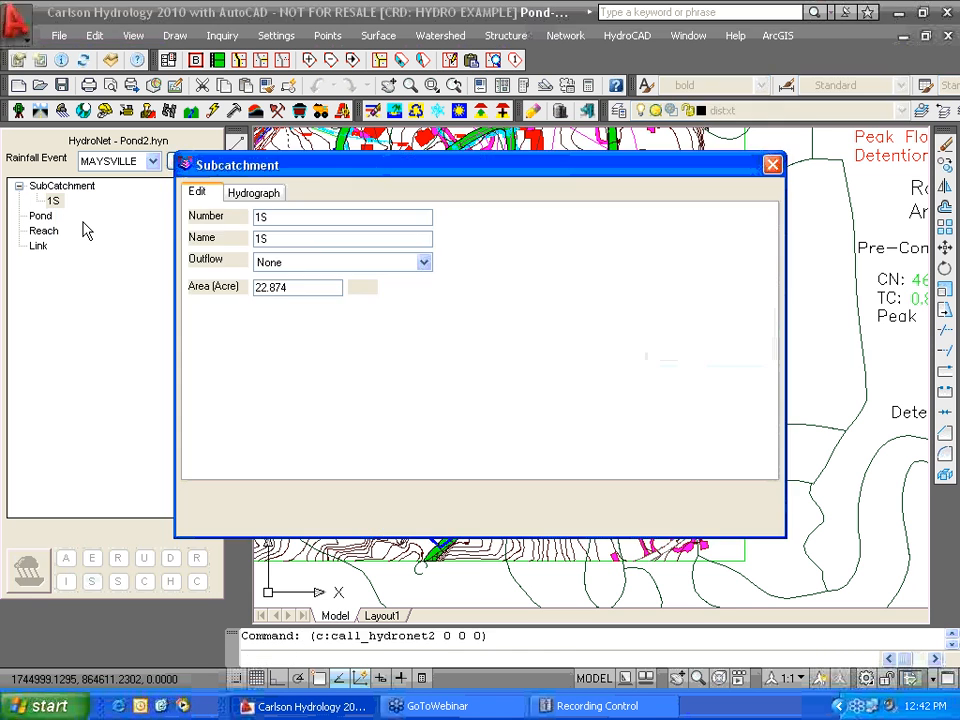
{"action": "left_click", "coordinate": [258, 195]}
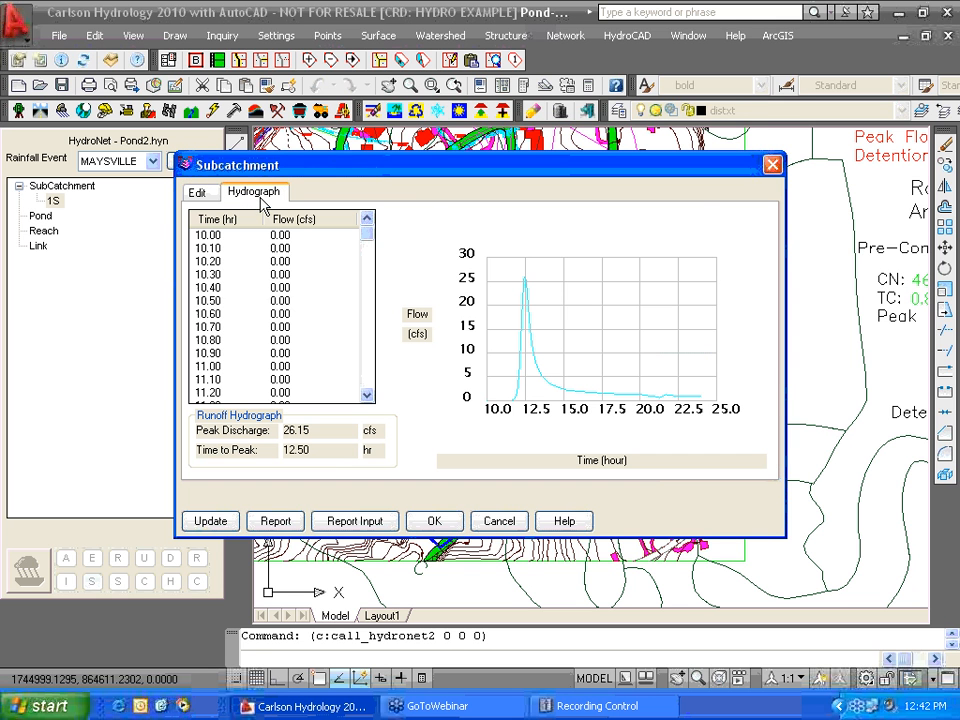
{"action": "left_click", "coordinate": [502, 522]}
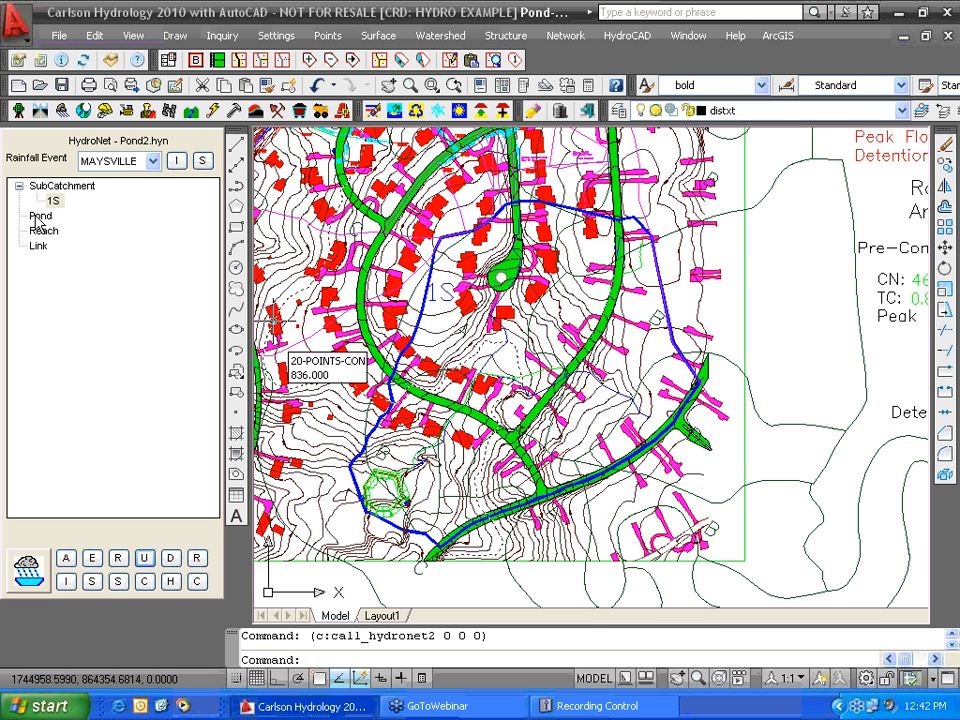
- Add a new pond 1P with subcatchment 1S as its inflow
{"action": "left_click", "coordinate": [40, 216]}
{"action": "right_click", "coordinate": [38, 218]}
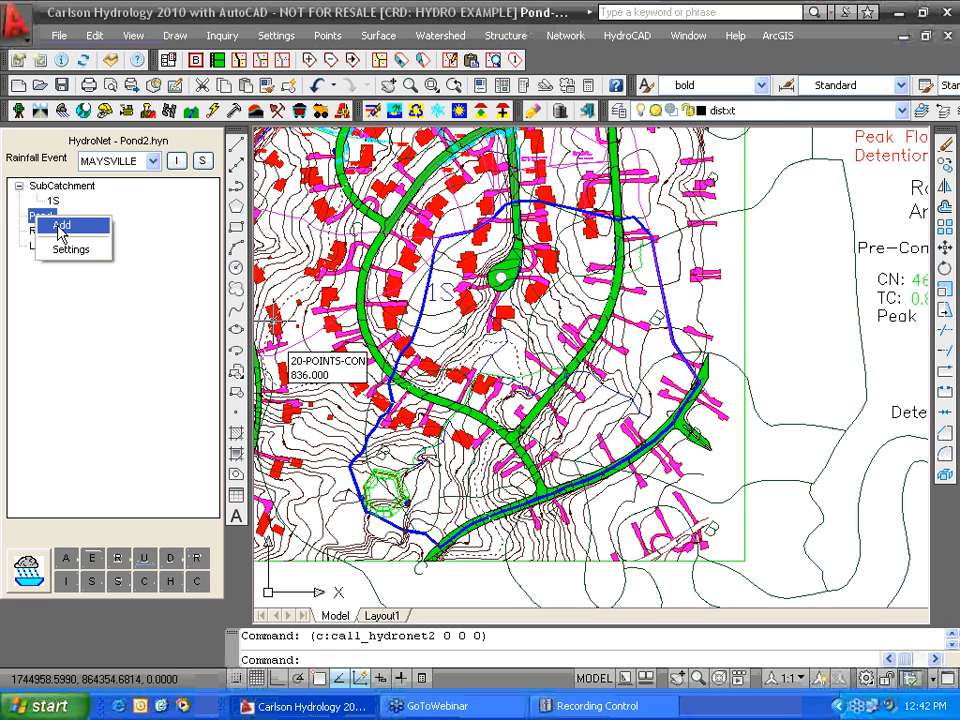
{"action": "left_click", "coordinate": [56, 222]}
{"action": "left_click", "coordinate": [212, 236]}
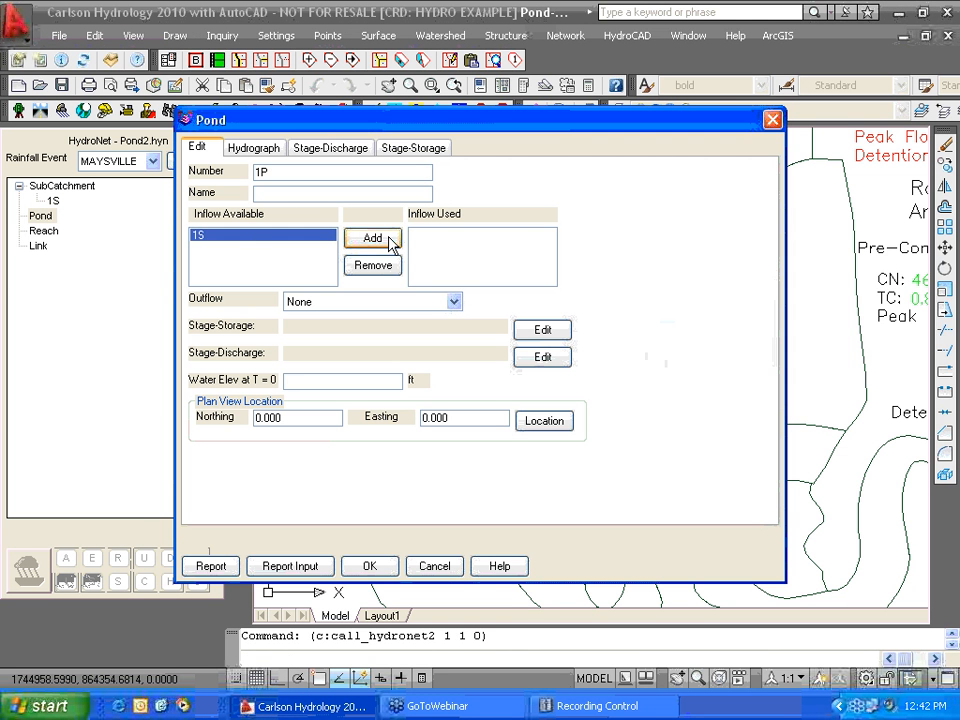
{"action": "left_click", "coordinate": [388, 240]}
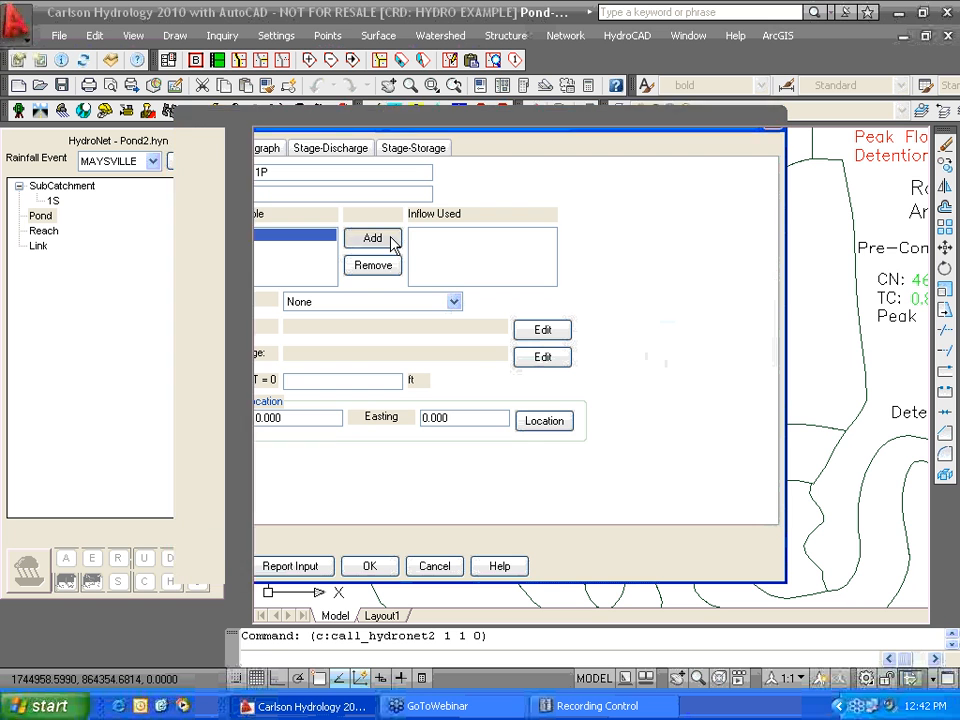
- Load the pond's stage-storage from Pond2.cap, peaking at 815.00 ft and 62022.9 cf
{"action": "left_click", "coordinate": [542, 332]}
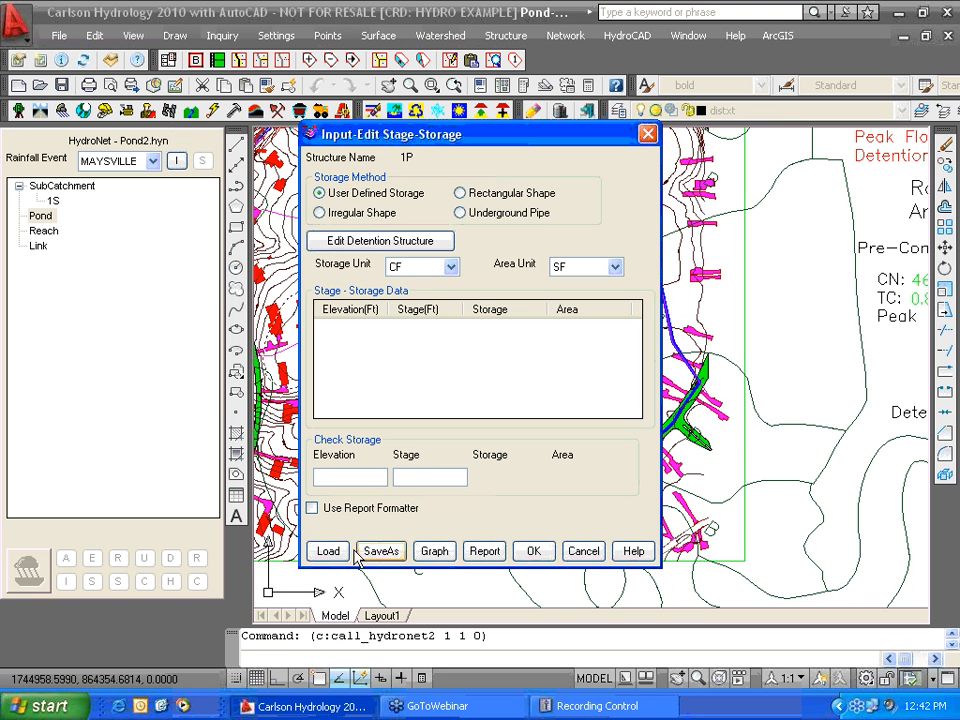
{"action": "left_click", "coordinate": [328, 551]}
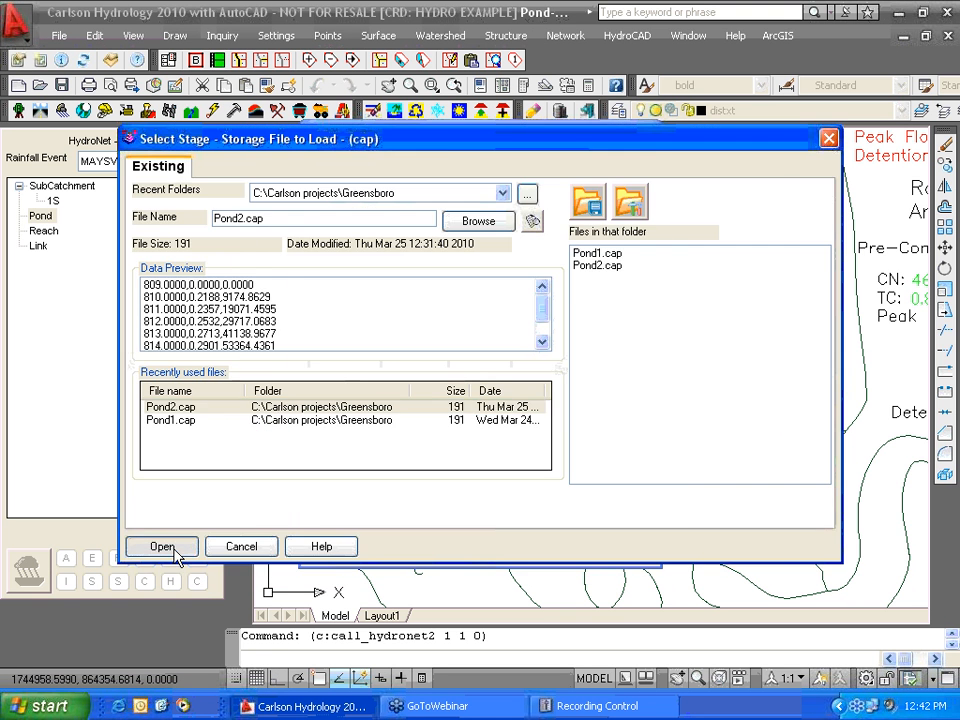
{"action": "left_click", "coordinate": [161, 544]}
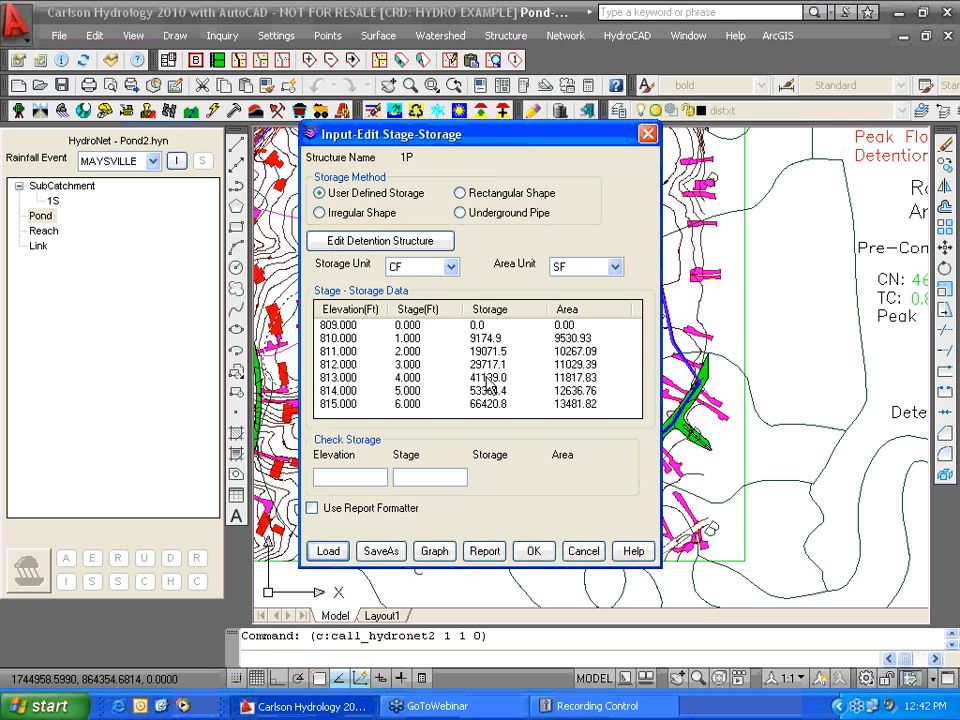
{"action": "left_click", "coordinate": [533, 551]}
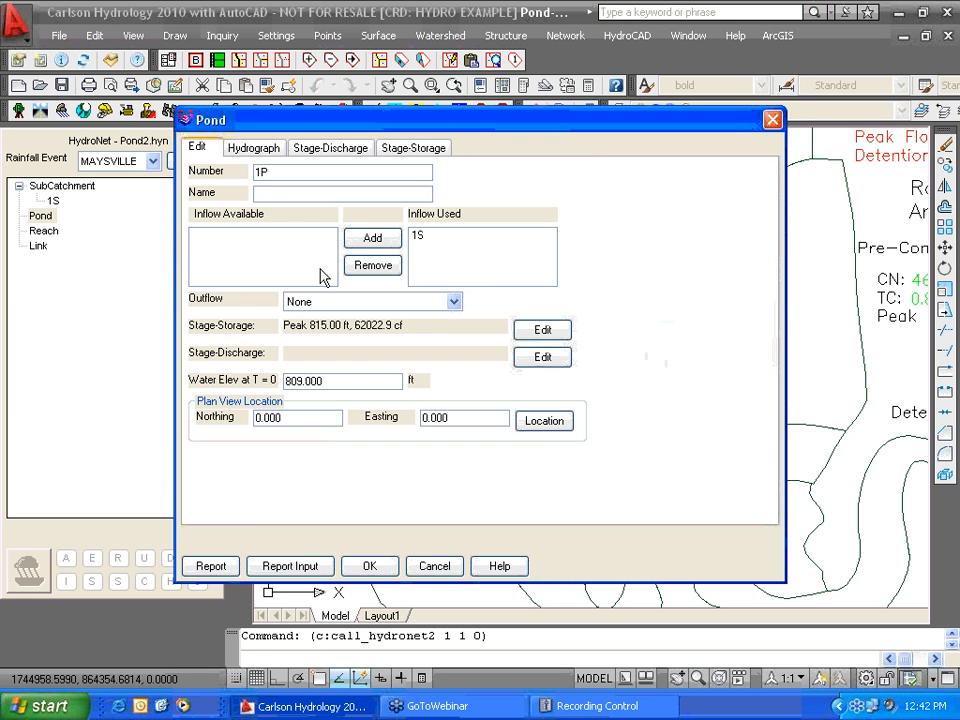
{"action": "left_click", "coordinate": [551, 362]}
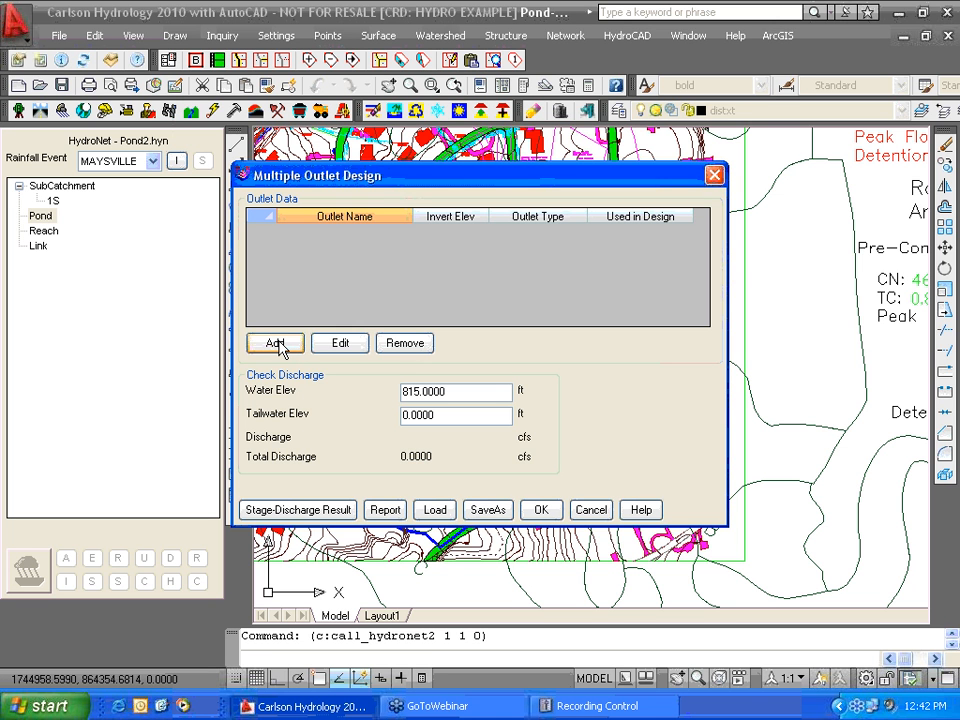
- Load the three outlets from Pond2.cot, giving 8.93 cfs discharge at 815.00 ft
{"action": "left_click", "coordinate": [435, 510]}
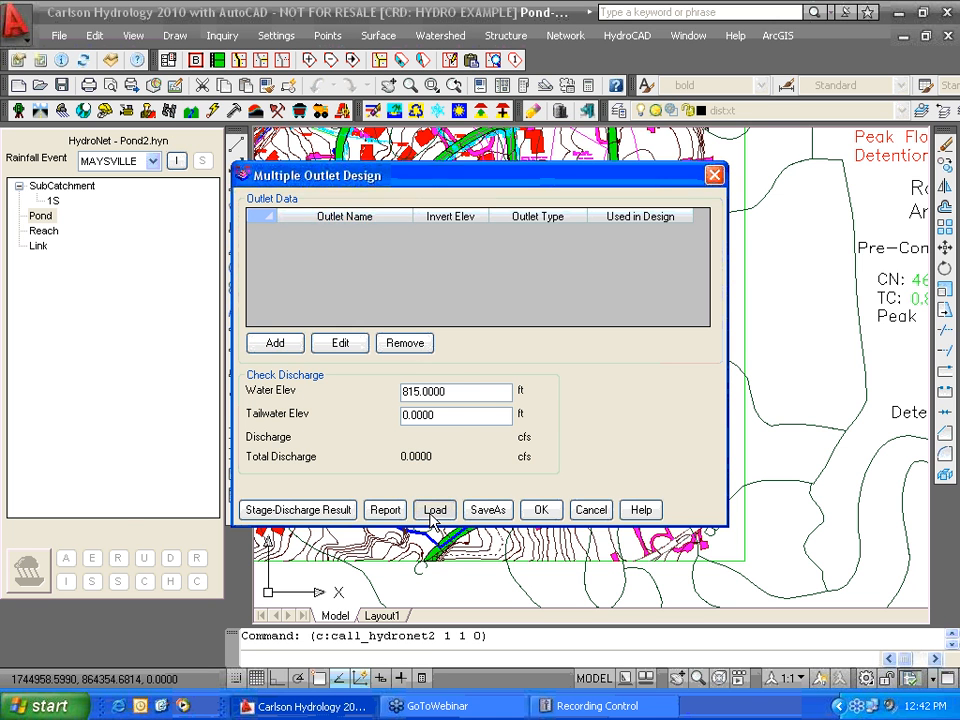
{"action": "left_click", "coordinate": [180, 408]}
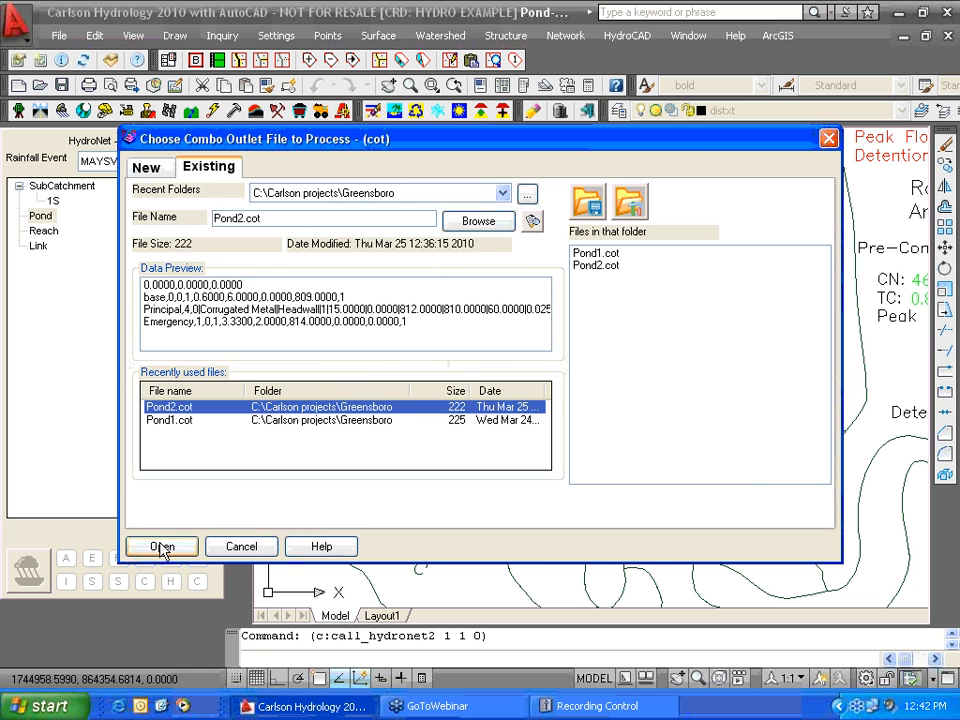
{"action": "left_click", "coordinate": [162, 546]}
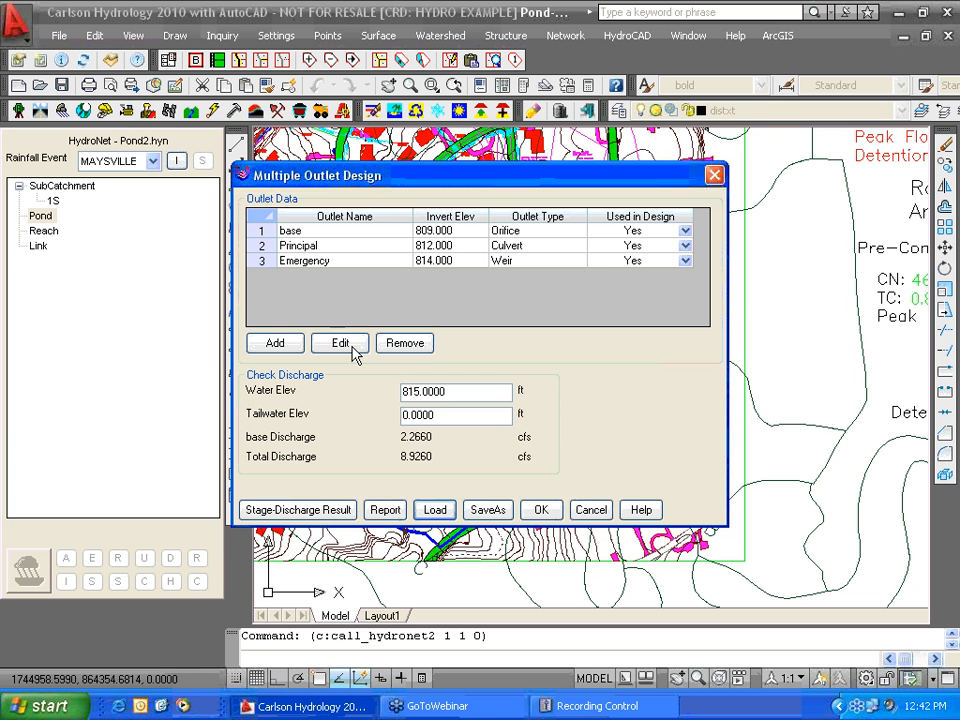
{"action": "left_click", "coordinate": [543, 510]}
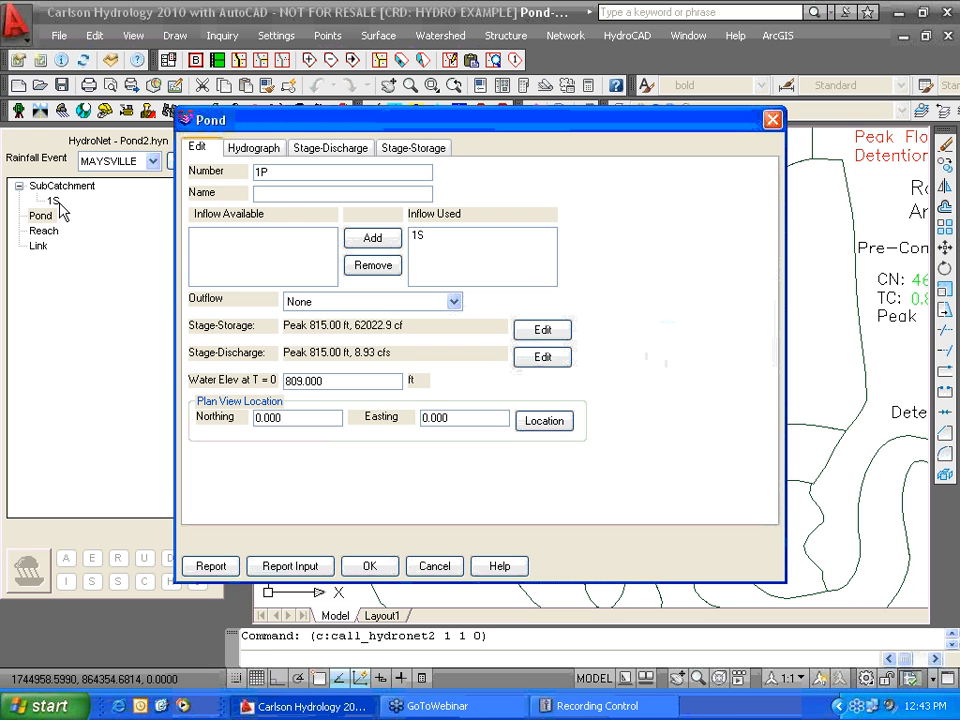
- Check the 26.52 to 6.82 cfs routing, stage-discharge and stage-storage curves, then cancel
{"action": "left_click", "coordinate": [255, 148]}
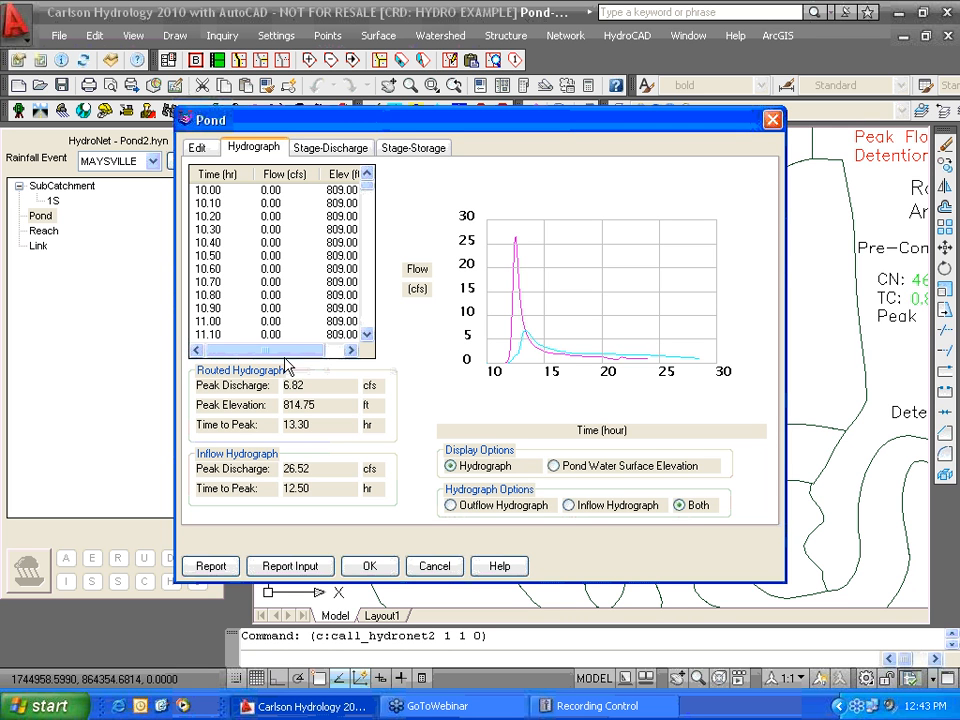
{"action": "left_click", "coordinate": [317, 152]}
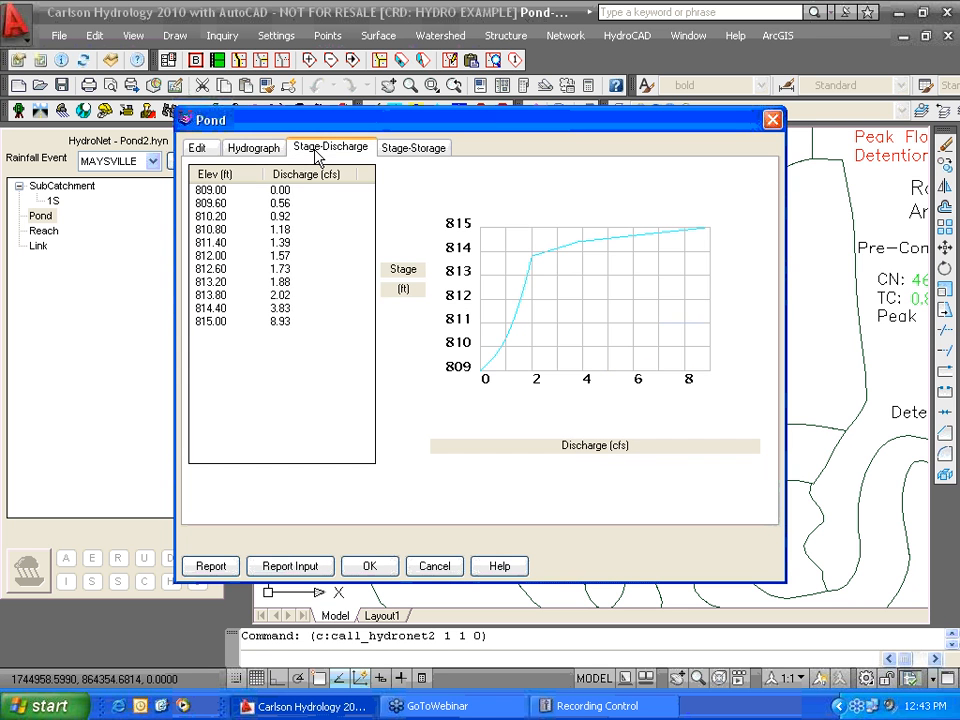
{"action": "left_click", "coordinate": [416, 150]}
{"action": "left_click", "coordinate": [445, 568]}
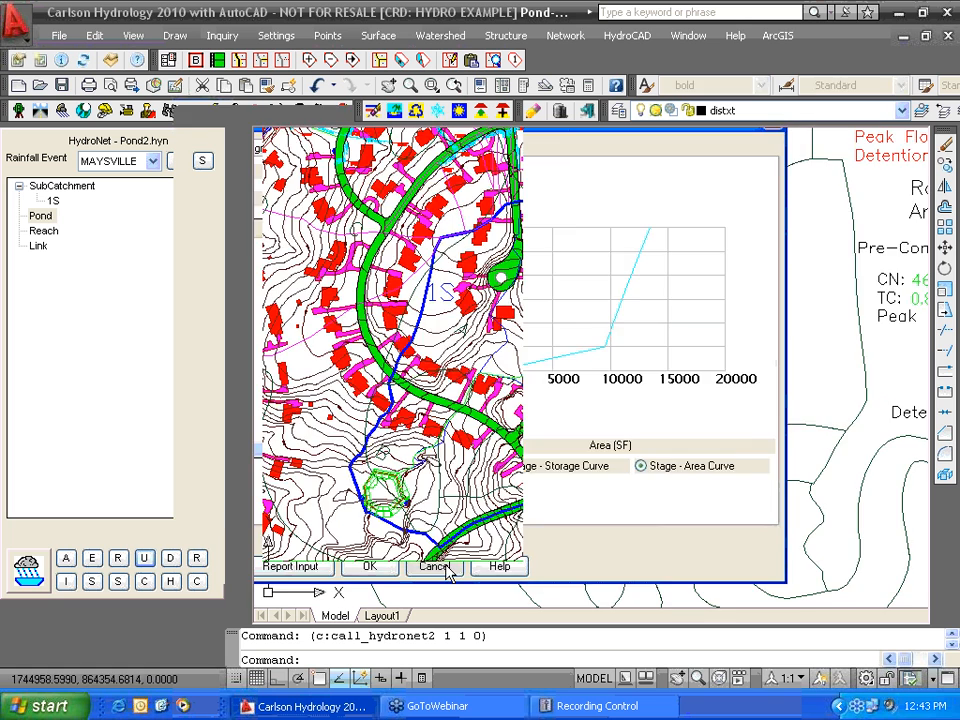
- Close the HydroNet panel, answering No to saving the network changes
{"action": "mouse_move", "coordinate": [480, 460]}
{"action": "middle_mouse_down"}
{"action": "mouse_move", "coordinate": [489, 446]}
{"action": "mouse_move", "coordinate": [600, 430]}
{"action": "middle_mouse_up"}
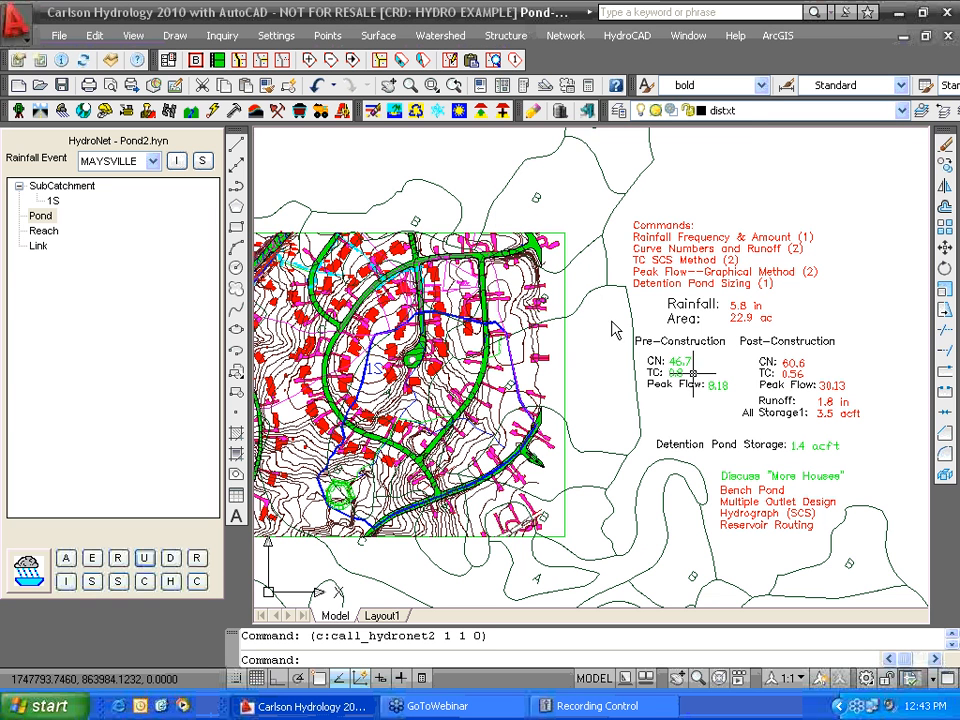
{"action": "left_click", "coordinate": [623, 45]}
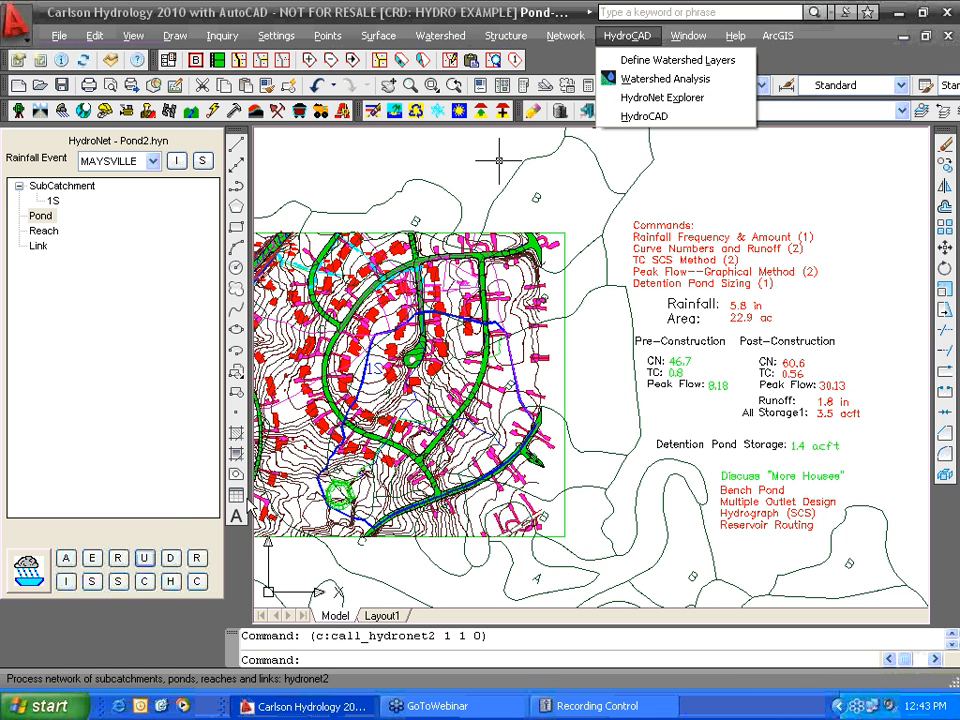
{"action": "left_click", "coordinate": [195, 583]}
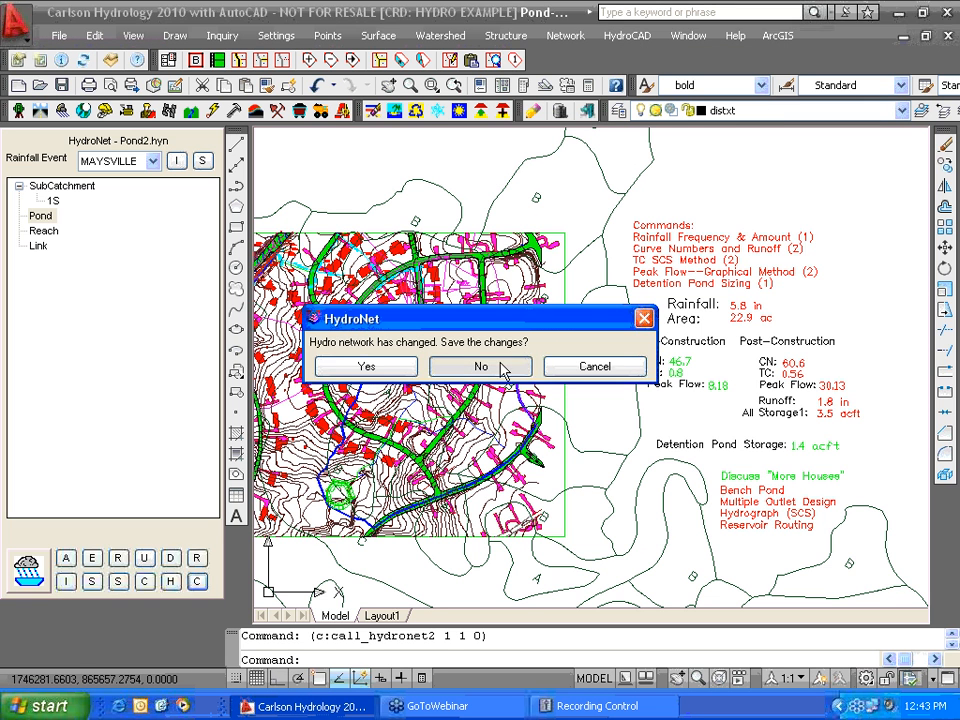
{"action": "left_click", "coordinate": [501, 369]}
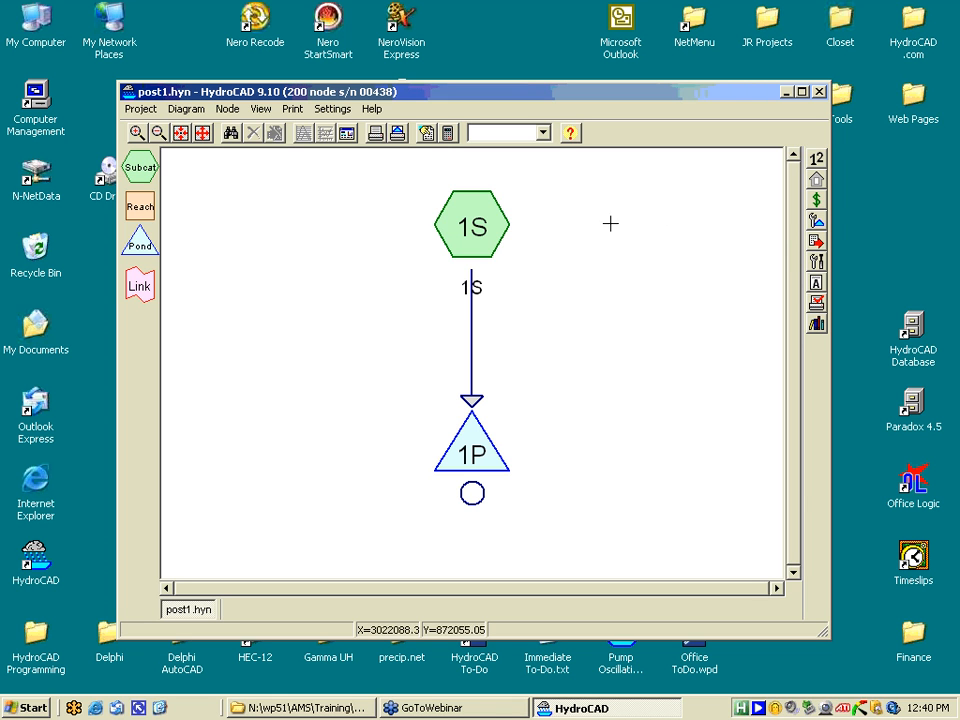
- Move node 1S up-left and pond 1P slightly right, then open Calculation Settings
{"action": "left_click_drag", "start_coordinate": [477, 238], "coordinate": [372, 287]}
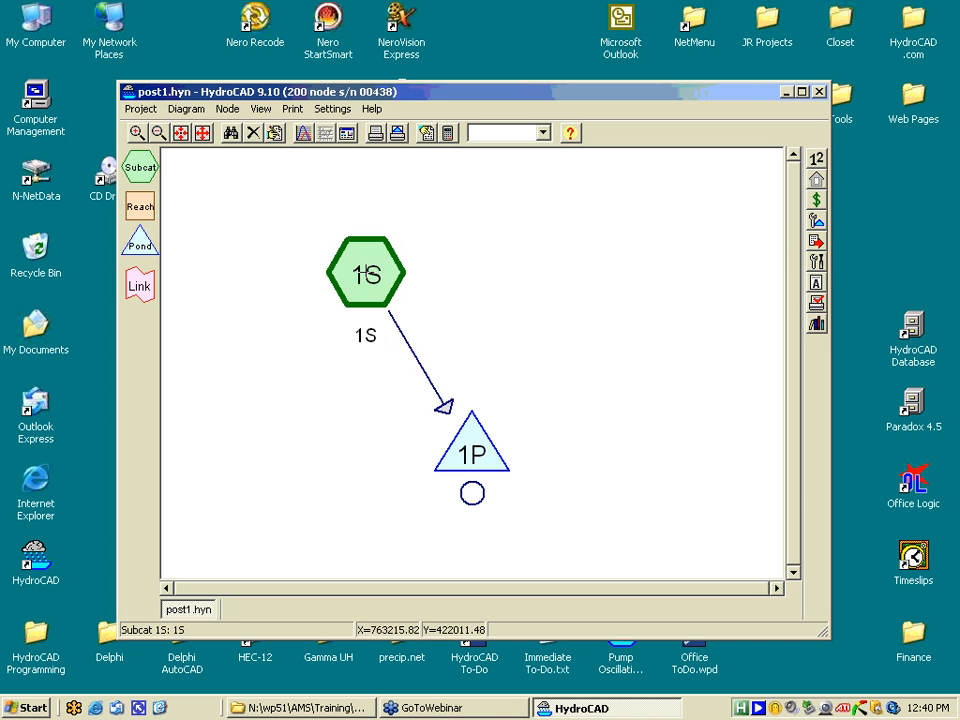
{"action": "left_click_drag", "start_coordinate": [481, 467], "coordinate": [533, 452]}
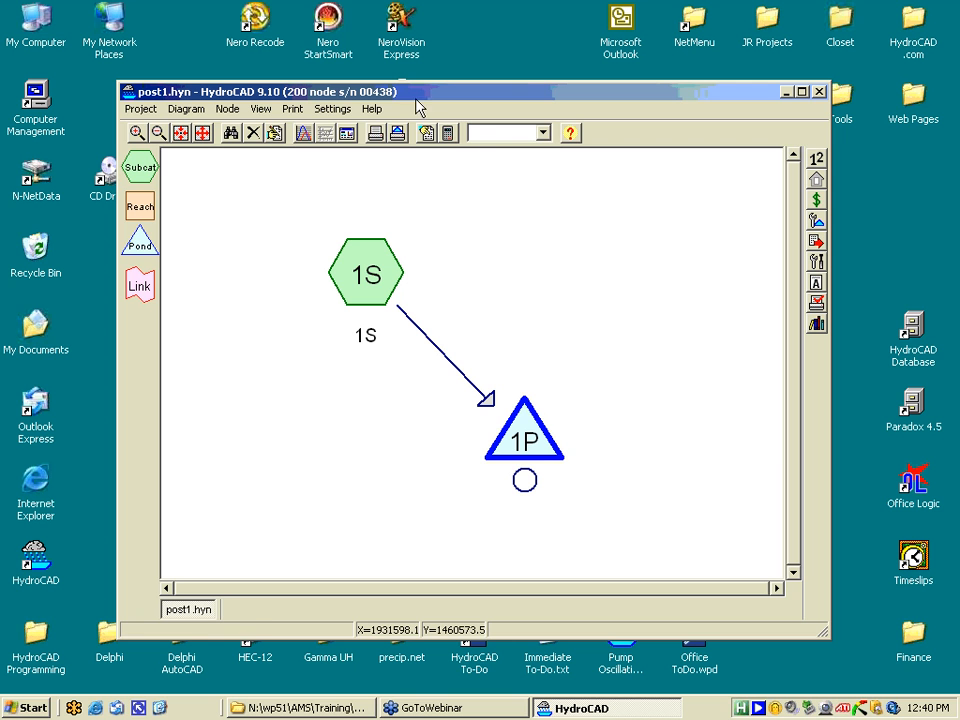
{"action": "left_click", "coordinate": [446, 134]}
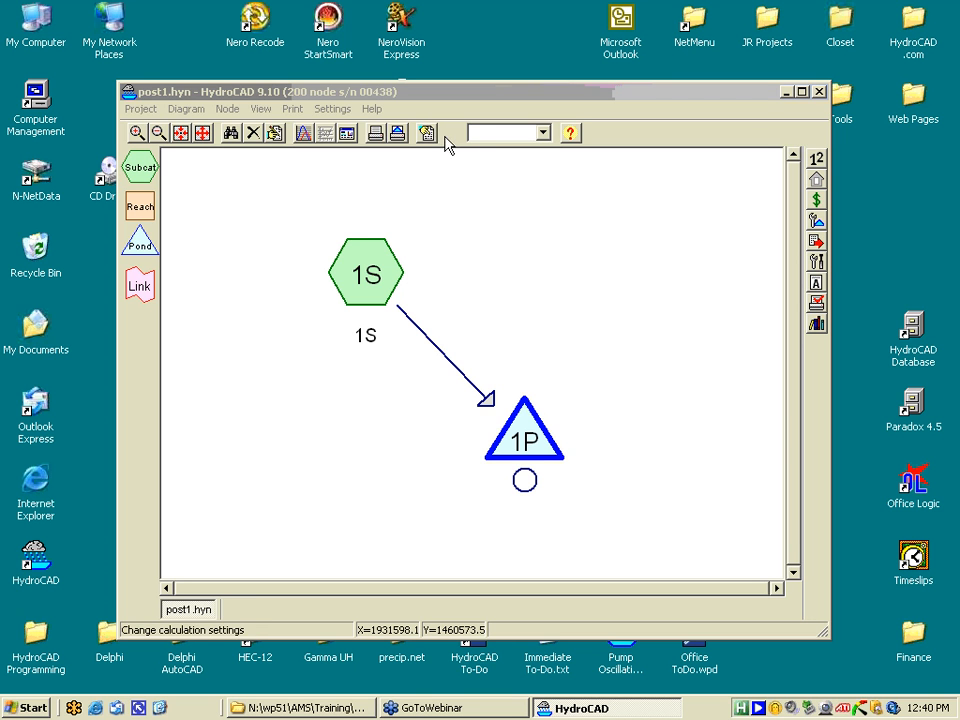
- Load the Campbell County, KY (2487) rainfall lookup so the 1-Year storm uses 2.50 inches
{"action": "left_click", "coordinate": [366, 257]}
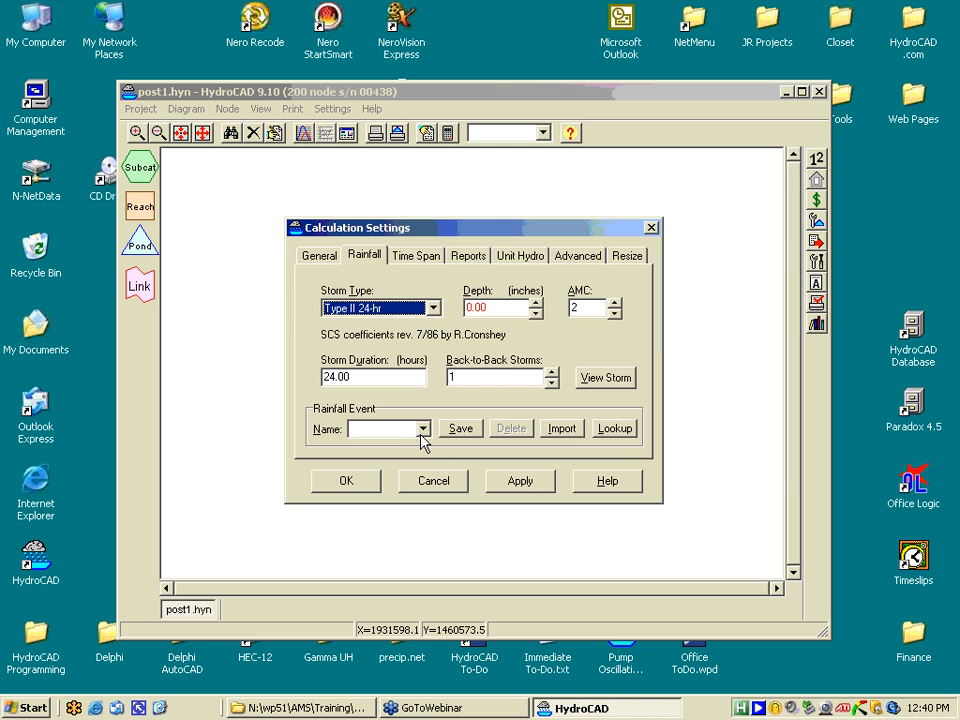
{"action": "left_click", "coordinate": [617, 434]}
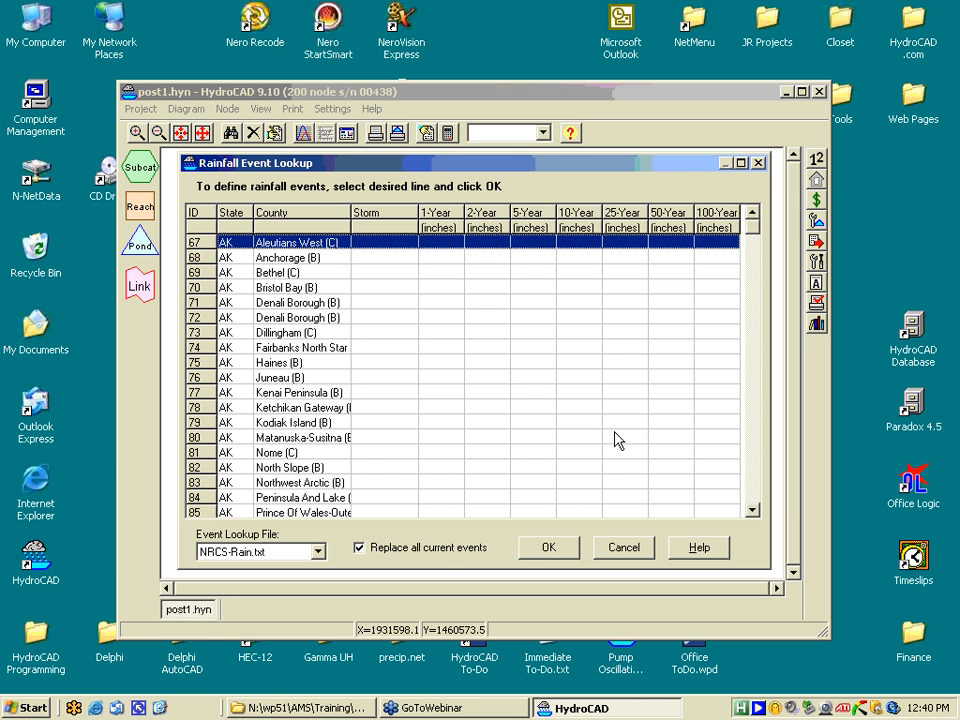
{"action": "left_click_drag", "start_coordinate": [752, 226], "coordinate": [746, 317]}
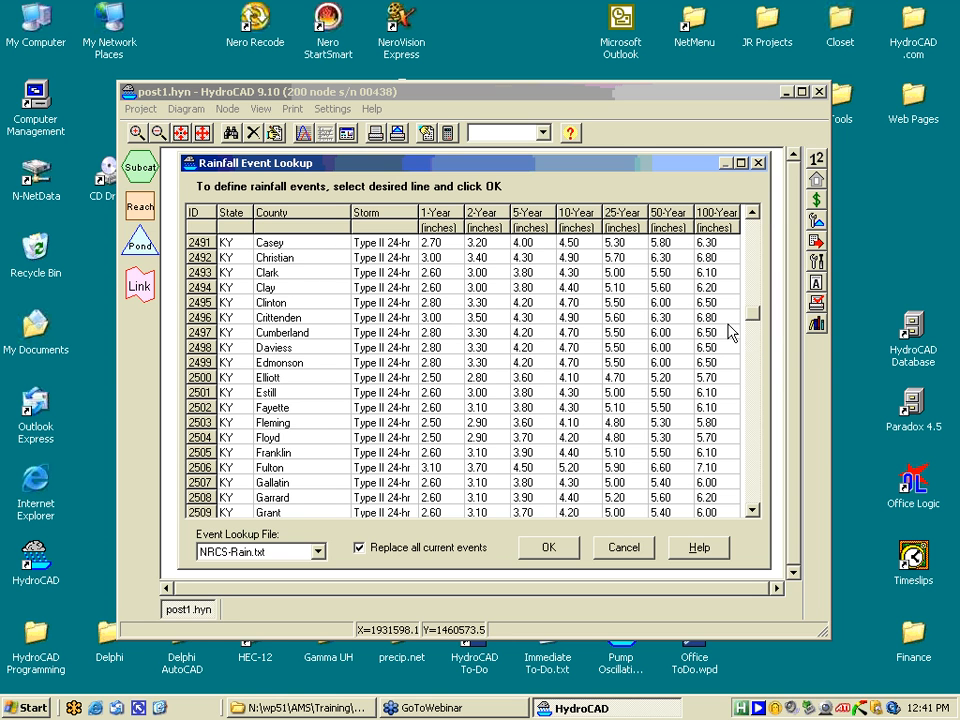
{"action": "left_click", "coordinate": [752, 212]}
{"action": "left_click", "coordinate": [752, 212]}
{"action": "left_click", "coordinate": [752, 212]}
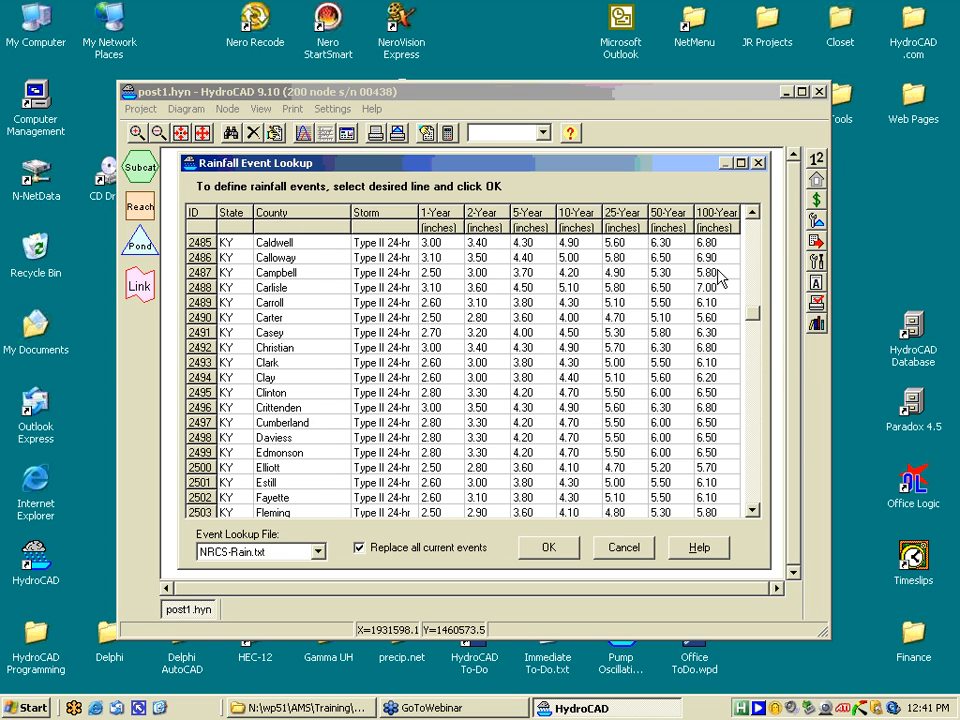
{"action": "left_click", "coordinate": [302, 273]}
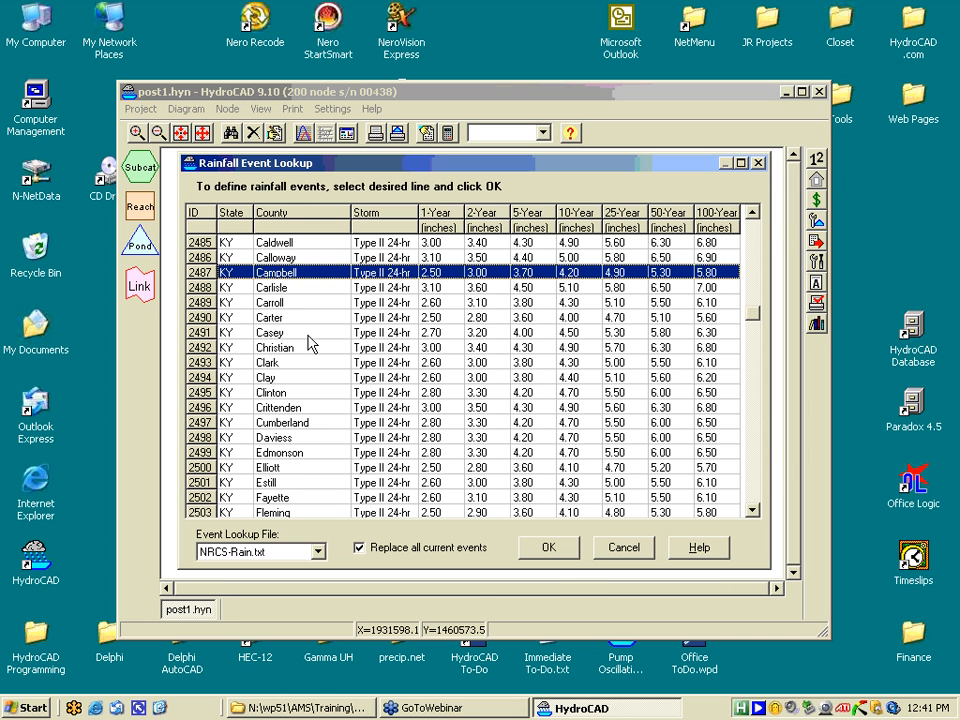
{"action": "left_click", "coordinate": [545, 548]}
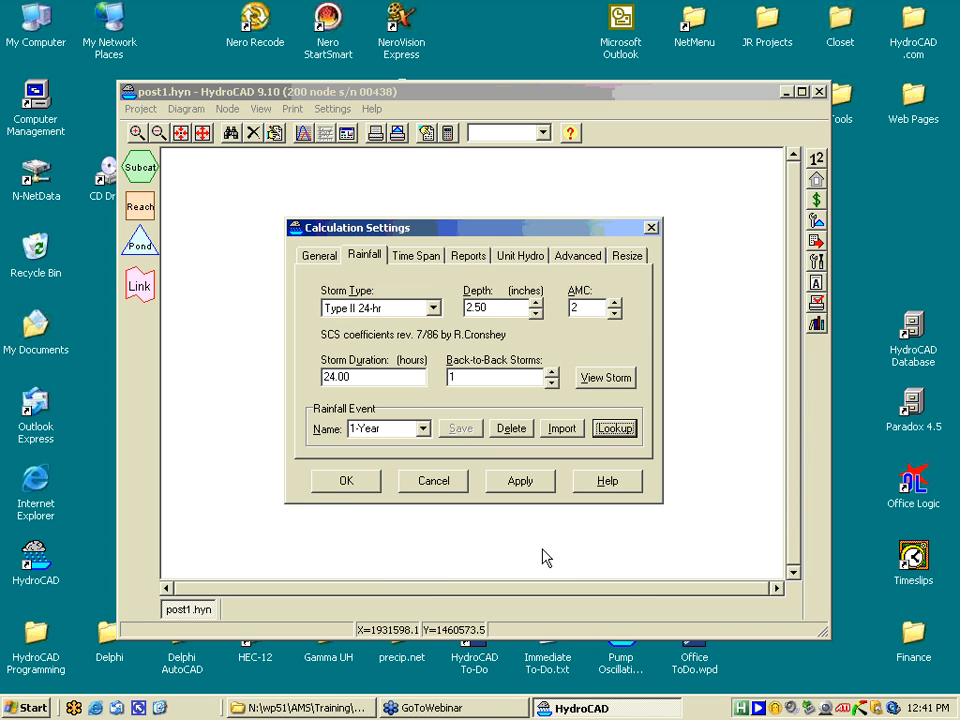
{"action": "left_click", "coordinate": [346, 482]}
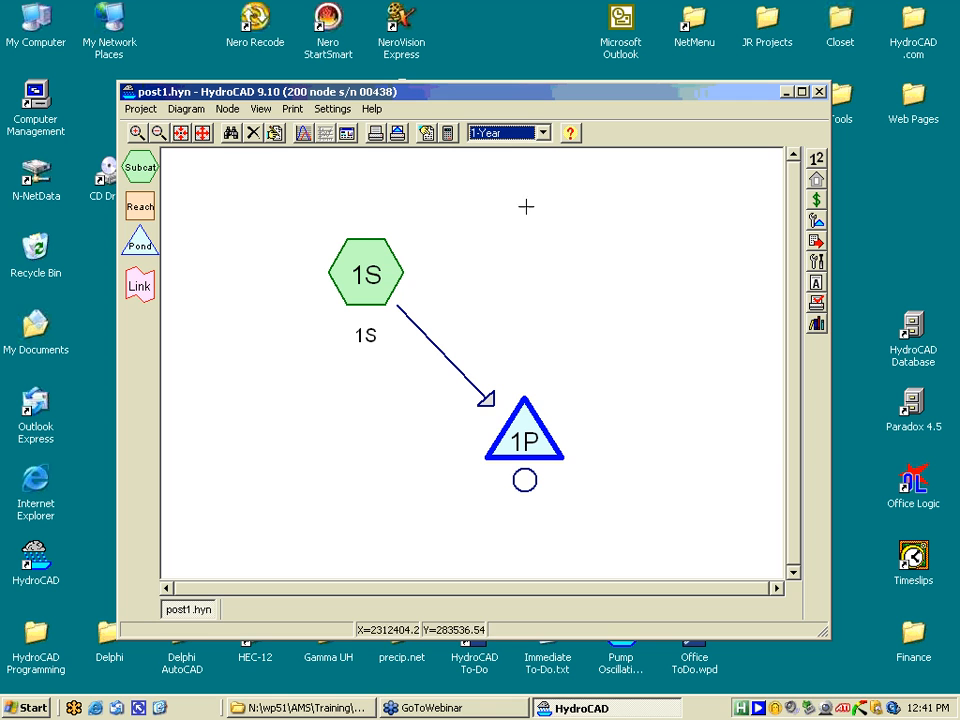
- Switch to the 10-Year rainfall event and open pond 1P's hydrograph results
{"action": "left_click", "coordinate": [543, 136]}
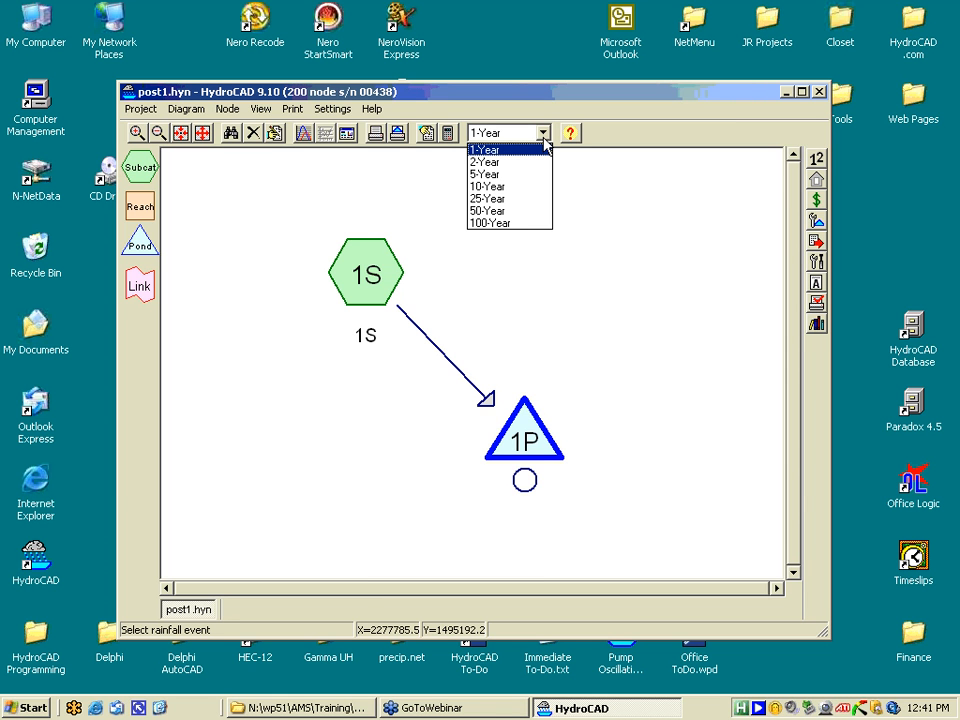
{"action": "left_click", "coordinate": [501, 186]}
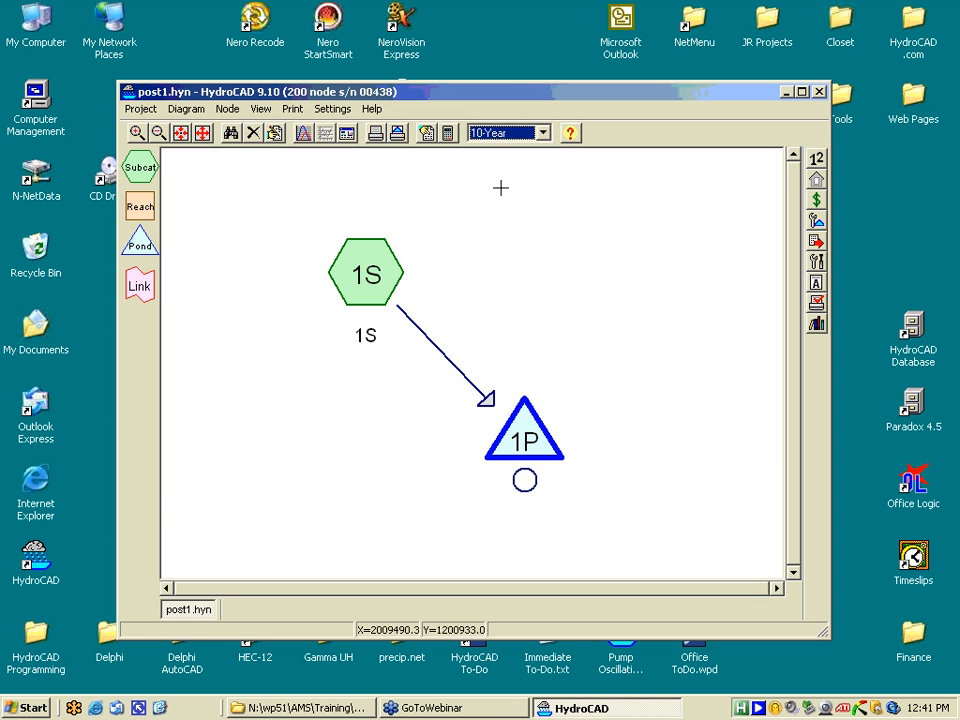
{"action": "left_click", "coordinate": [524, 428]}
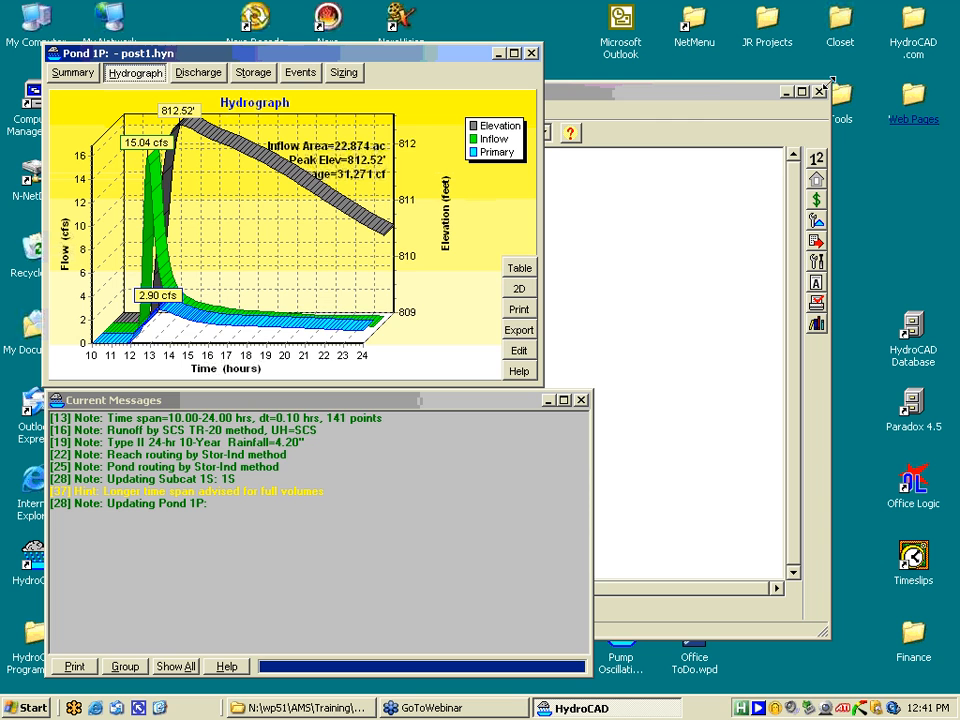
- Check subcatchment 1S's runoff hydrograph, then bring pond 1P's results forward and move them lower
{"action": "left_click", "coordinate": [713, 100]}
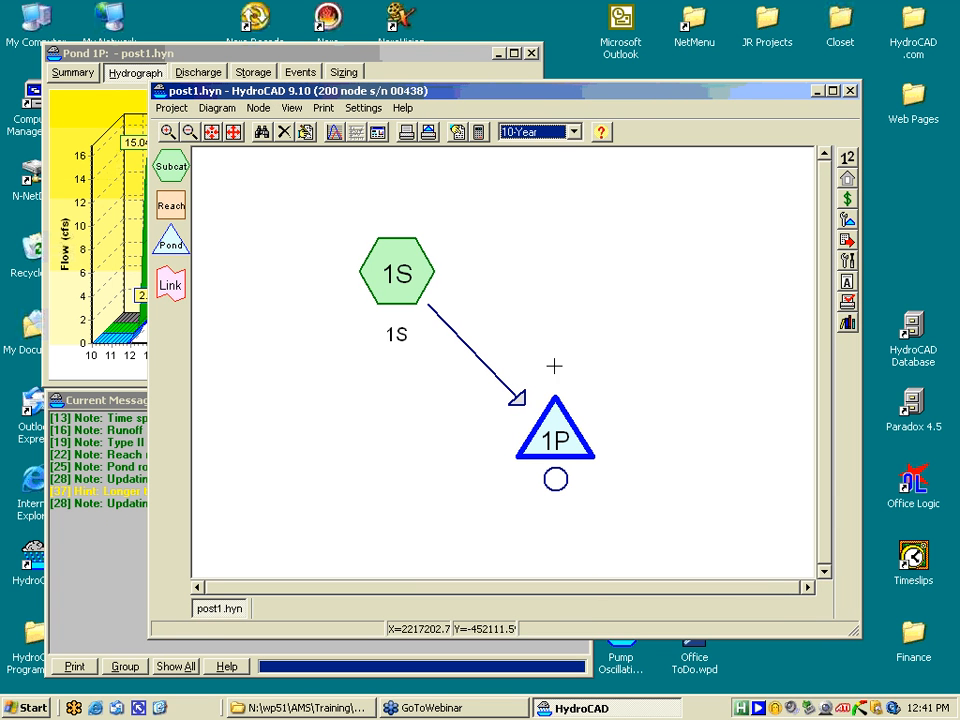
{"action": "mouse_move", "coordinate": [393, 273]}
{"action": "left_mouse_down"}
{"action": "mouse_move", "coordinate": [416, 294]}
{"action": "mouse_move", "coordinate": [391, 265]}
{"action": "left_mouse_up"}
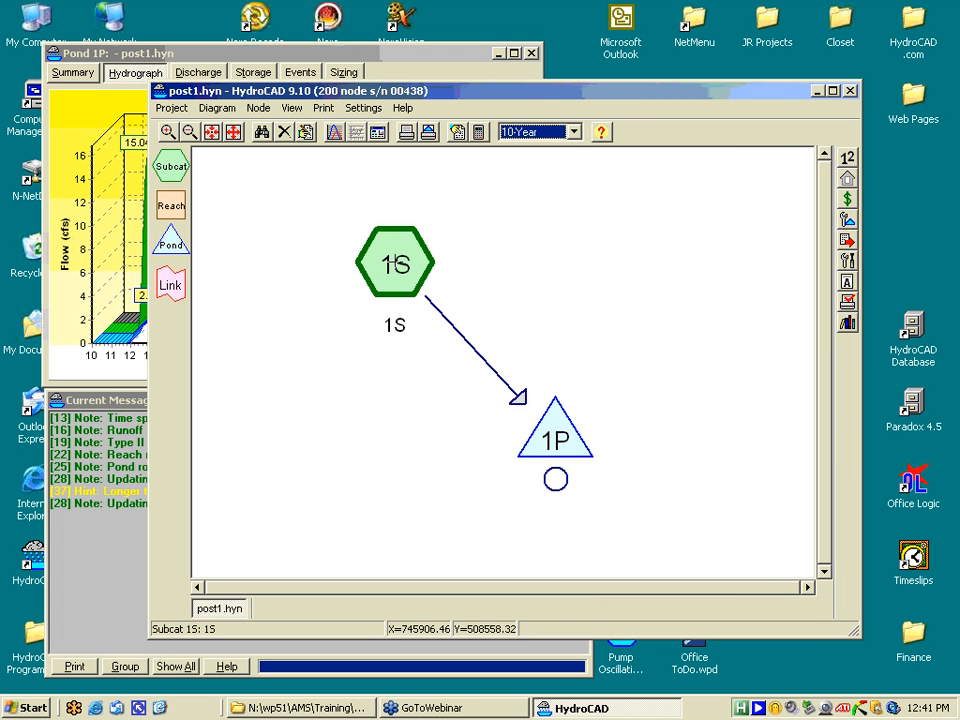
{"action": "left_click", "coordinate": [391, 262]}
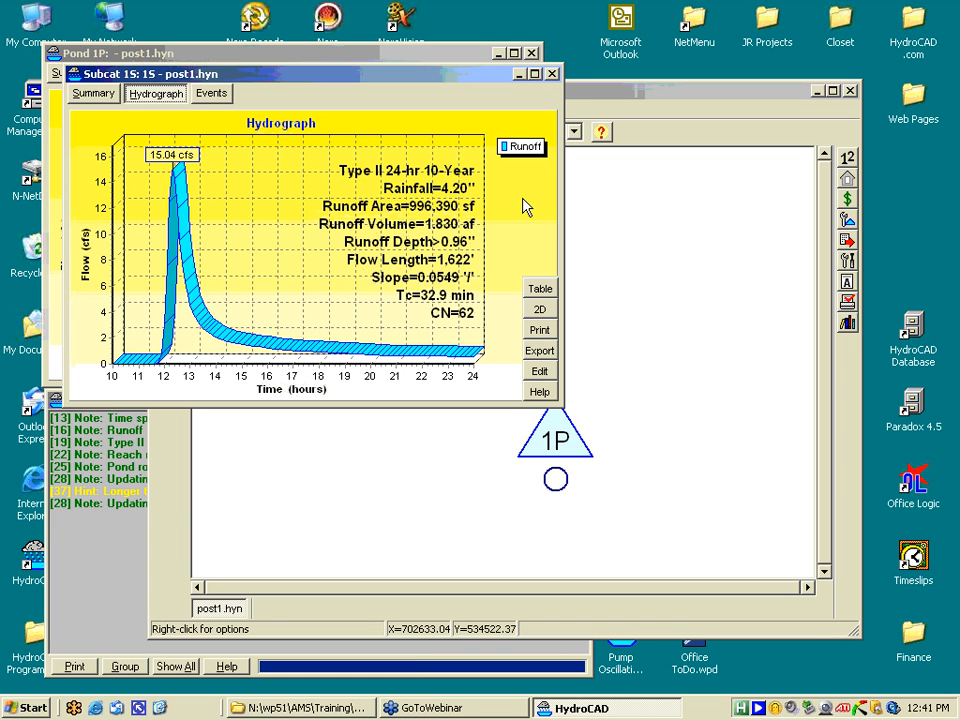
{"action": "left_click", "coordinate": [553, 76]}
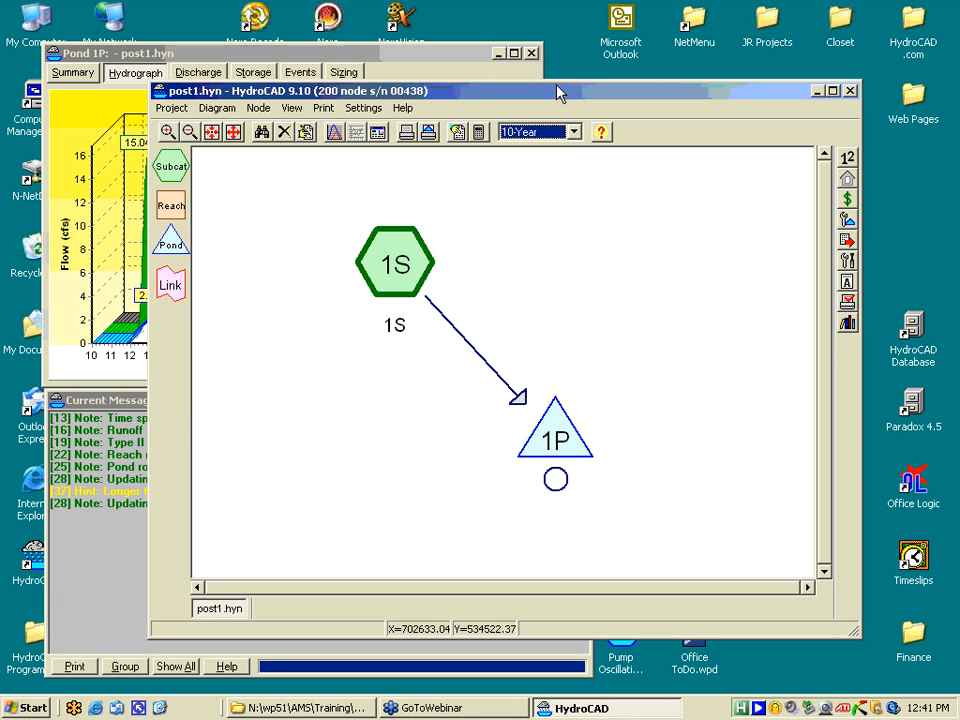
{"action": "left_click", "coordinate": [448, 66]}
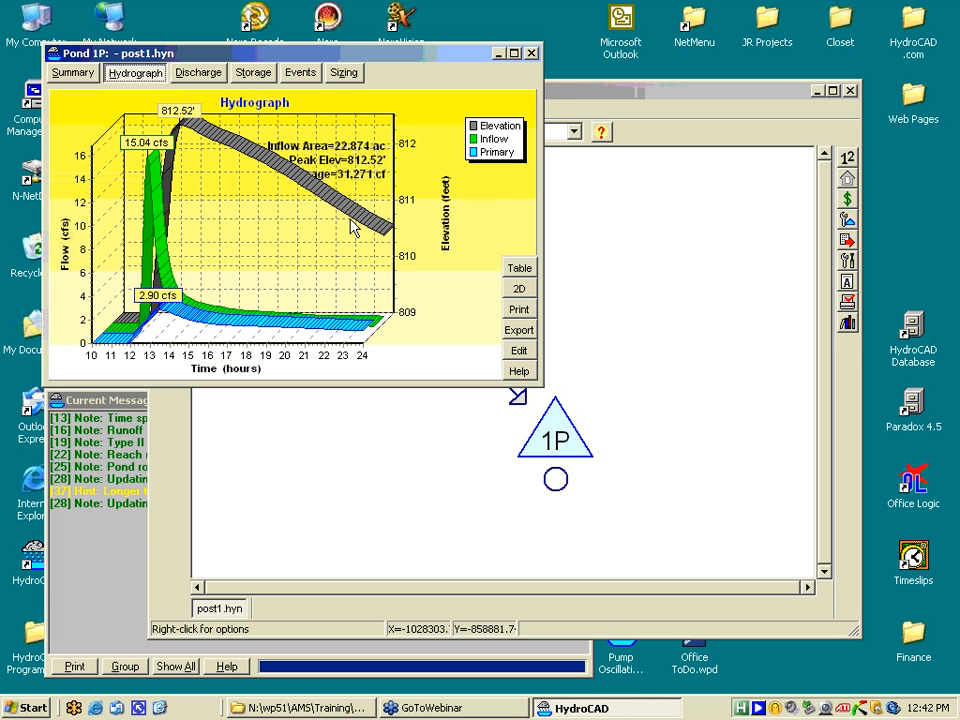
{"action": "left_click_drag", "start_coordinate": [339, 56], "coordinate": [322, 188]}
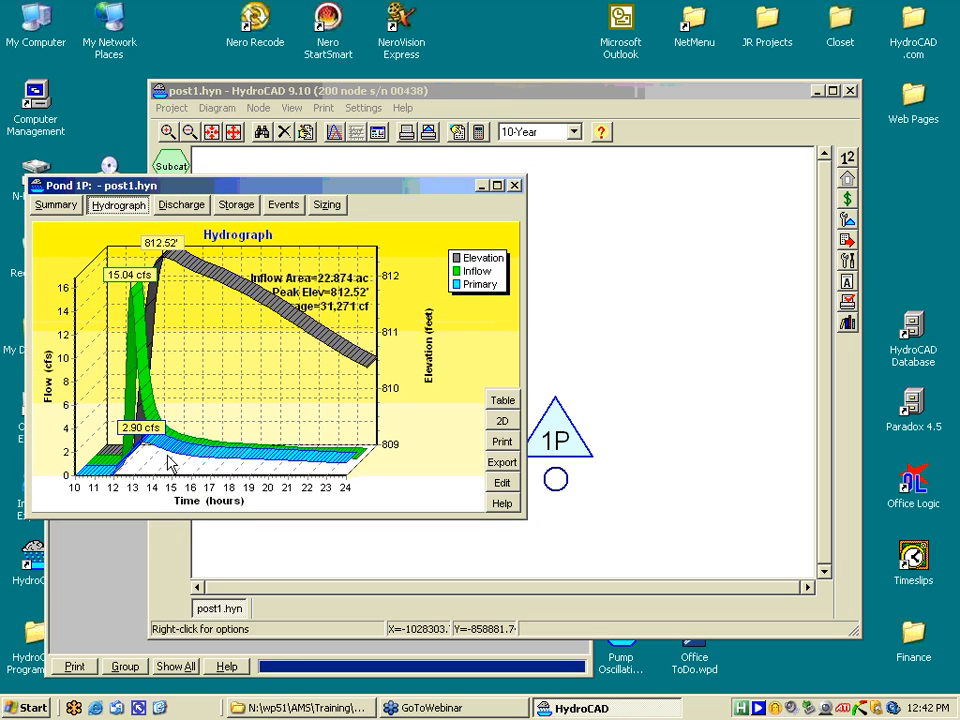
- Switch to the 100-Year rainfall event and recalculate pond 1P for all storms
{"action": "left_click", "coordinate": [575, 133]}
{"action": "left_click", "coordinate": [535, 222]}
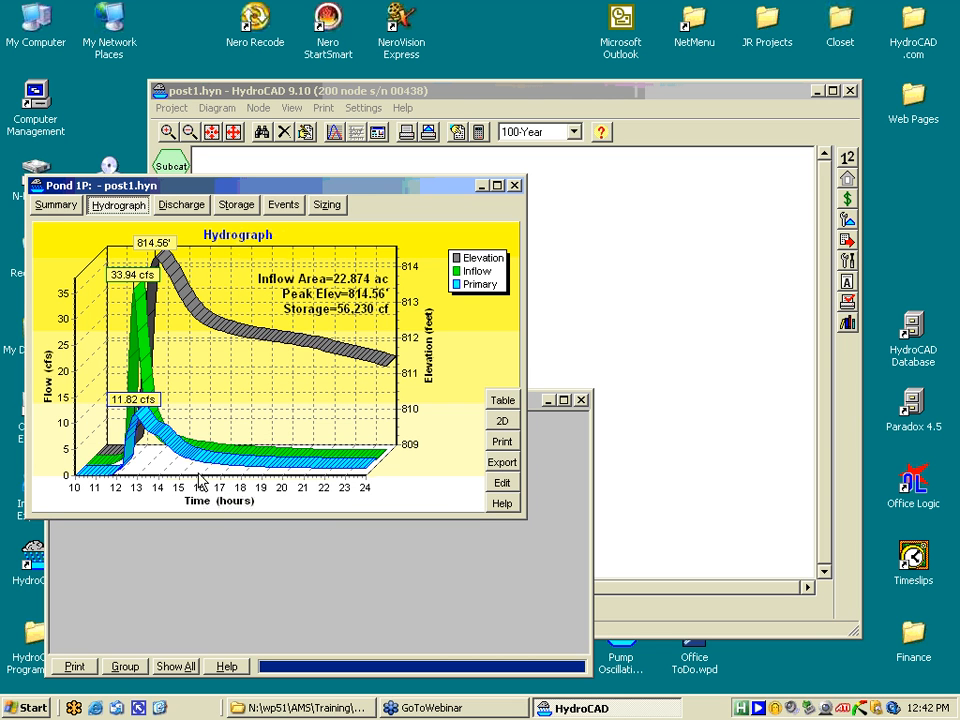
{"action": "left_click", "coordinate": [281, 210]}
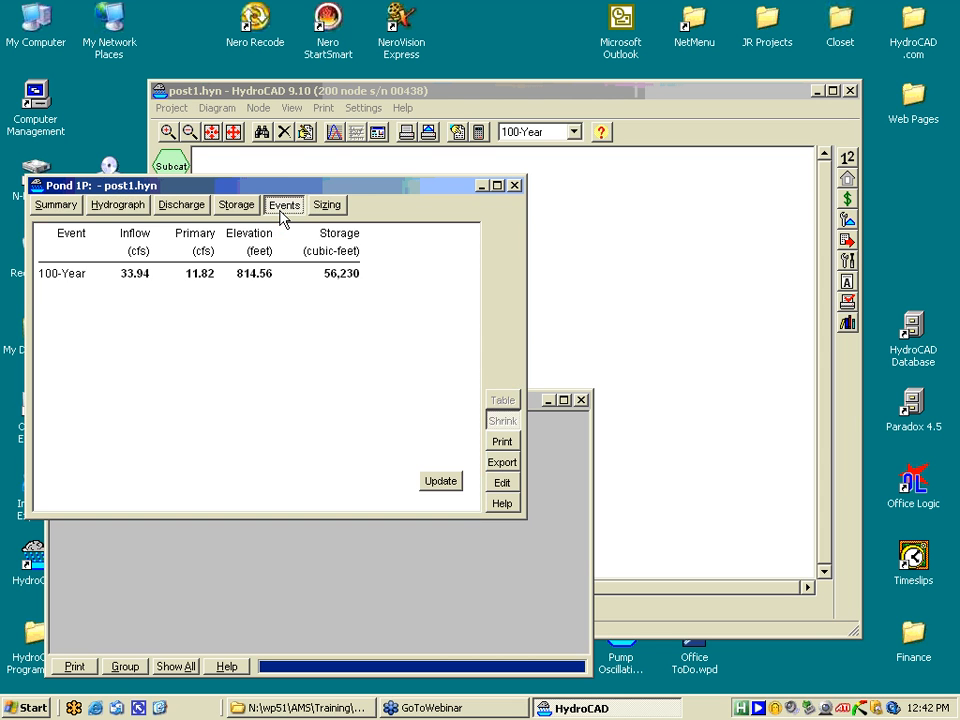
{"action": "left_click", "coordinate": [440, 484]}
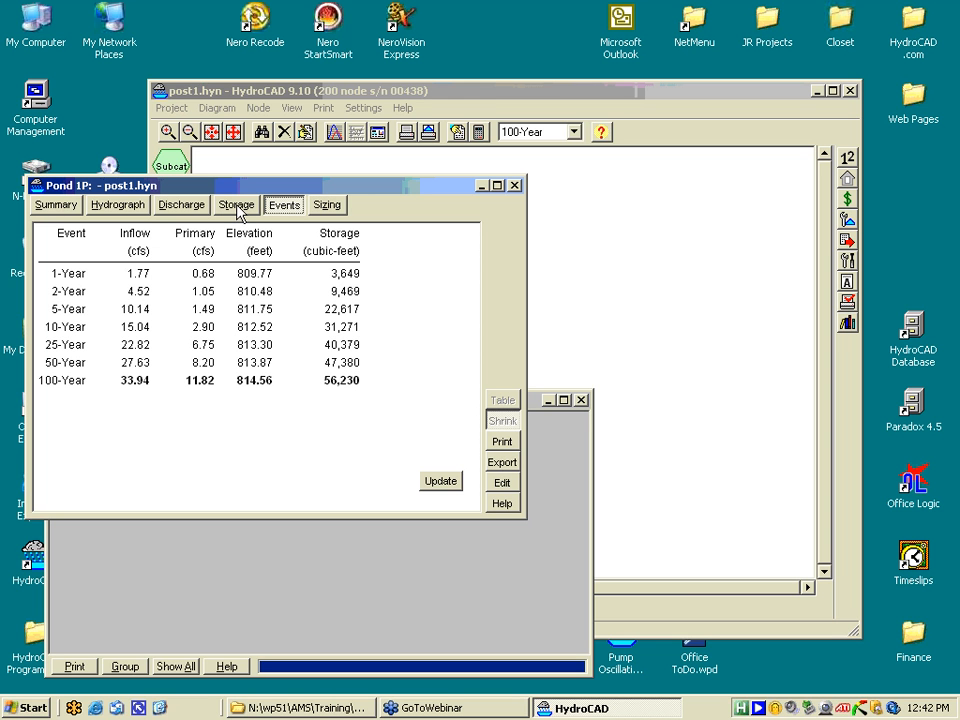
- Review pond 1P's hydrograph, stage-area-storage and stage-discharge curves
{"action": "left_click", "coordinate": [133, 208]}
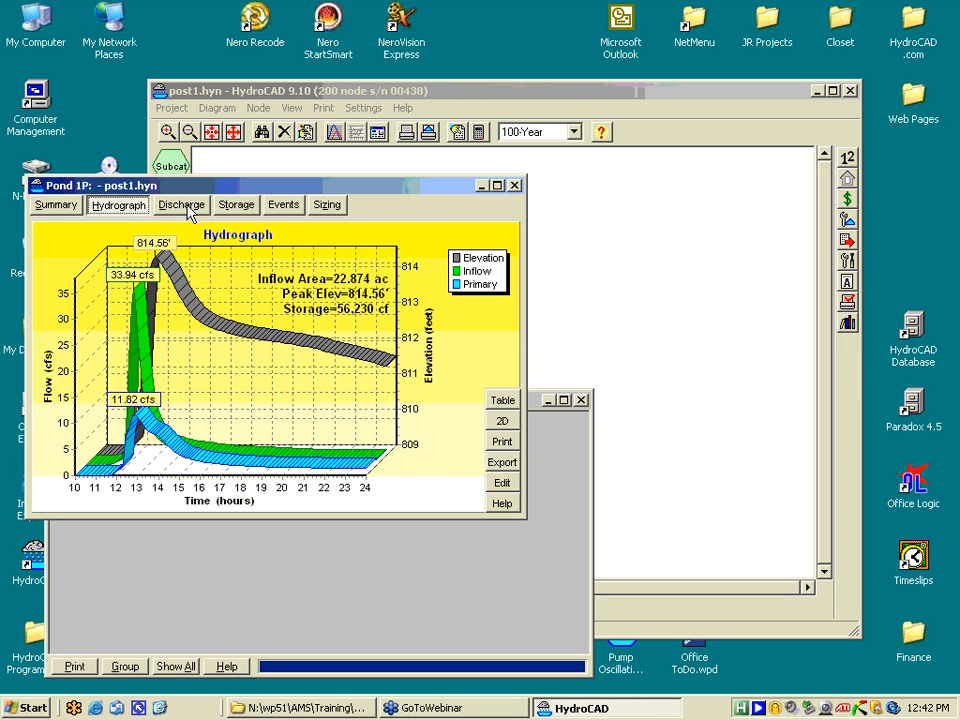
{"action": "left_click", "coordinate": [237, 206]}
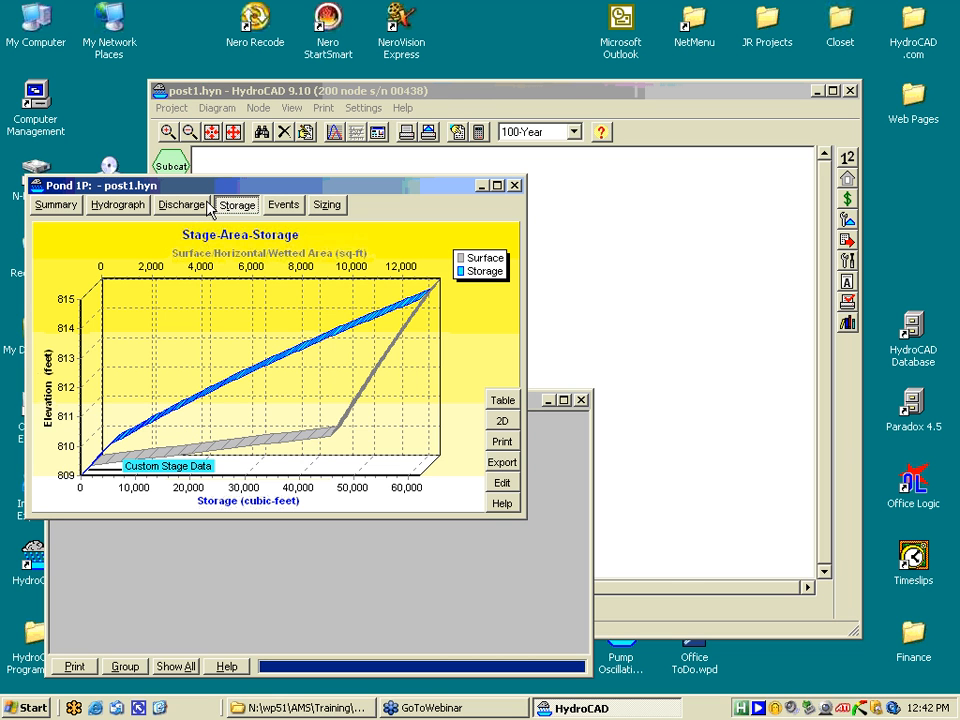
{"action": "left_click", "coordinate": [183, 207]}
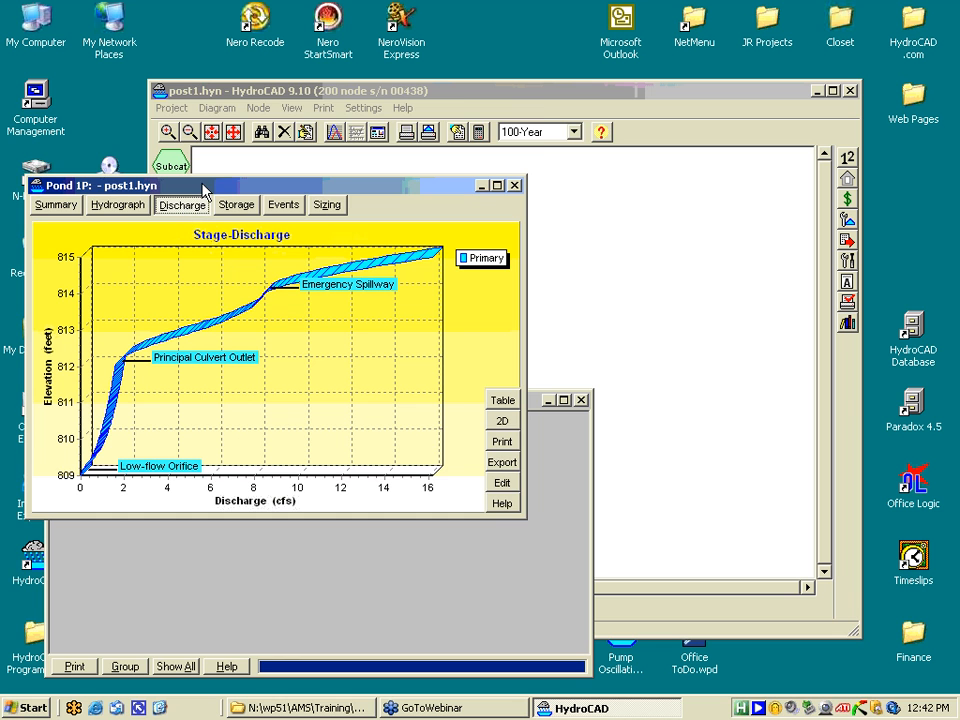
- Raise pond 1P's results to reveal the message log, then return to the 814.56 ft hydrograph
{"action": "left_click_drag", "start_coordinate": [208, 186], "coordinate": [207, 65]}
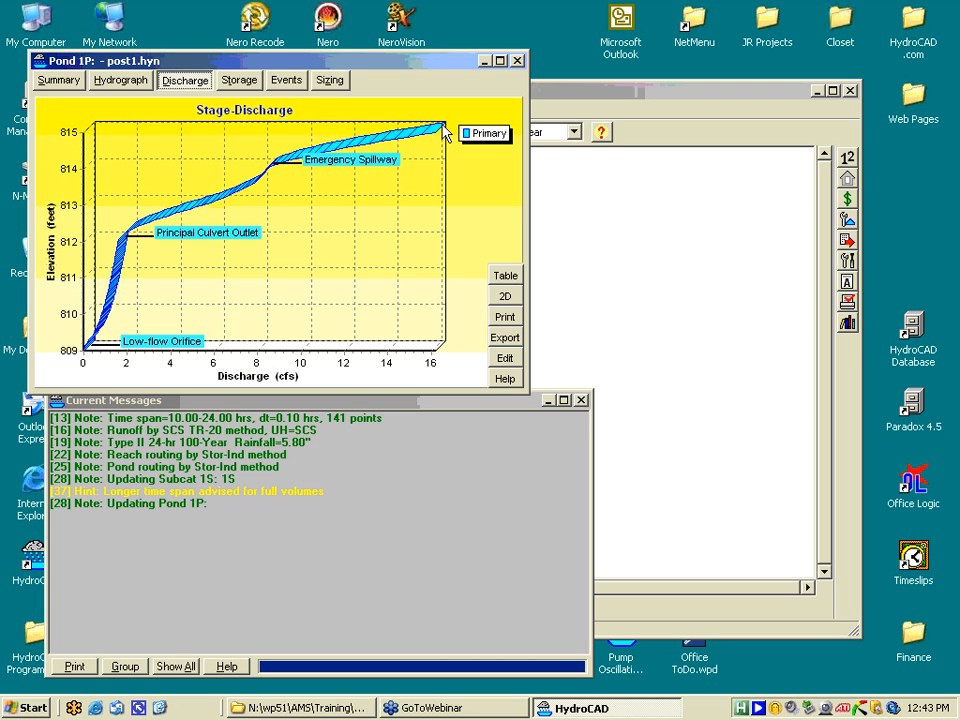
{"action": "left_click", "coordinate": [229, 85]}
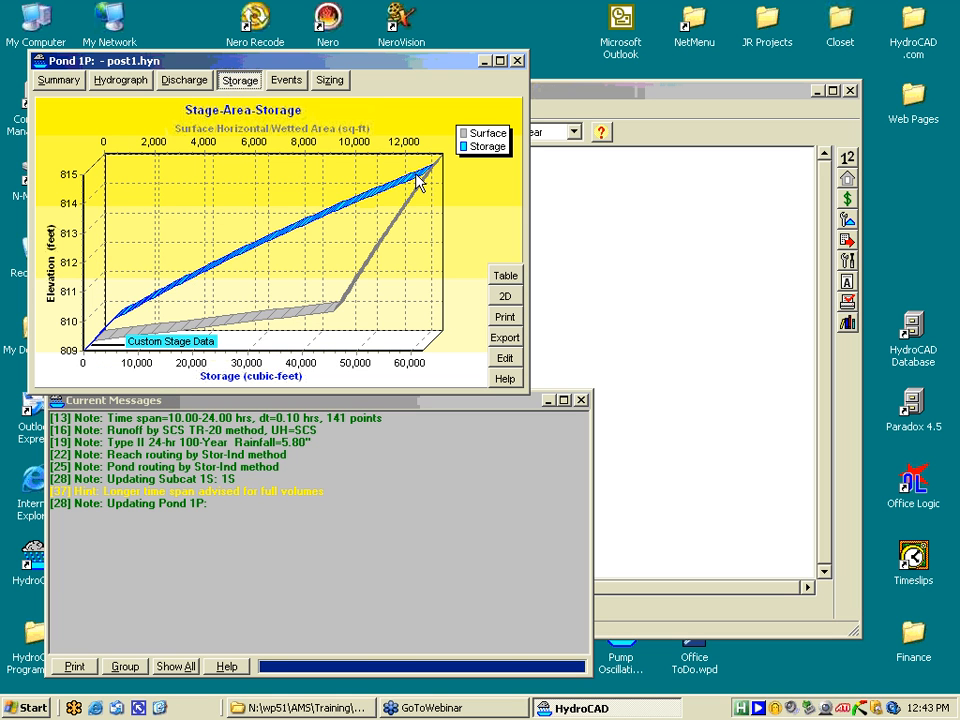
{"action": "left_click", "coordinate": [175, 84]}
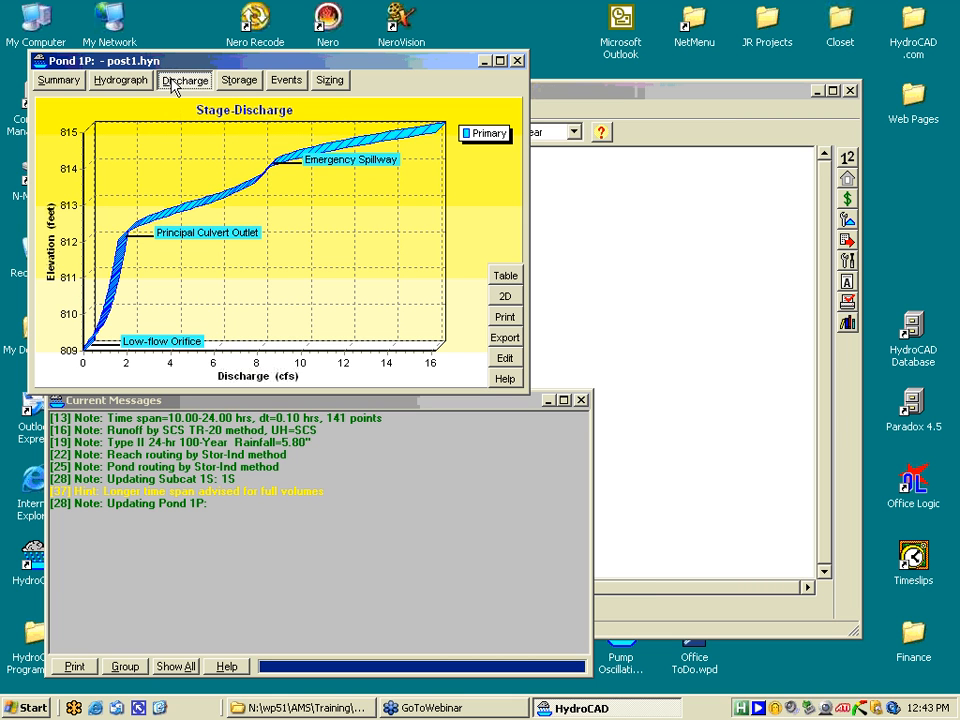
{"action": "left_click", "coordinate": [135, 84]}
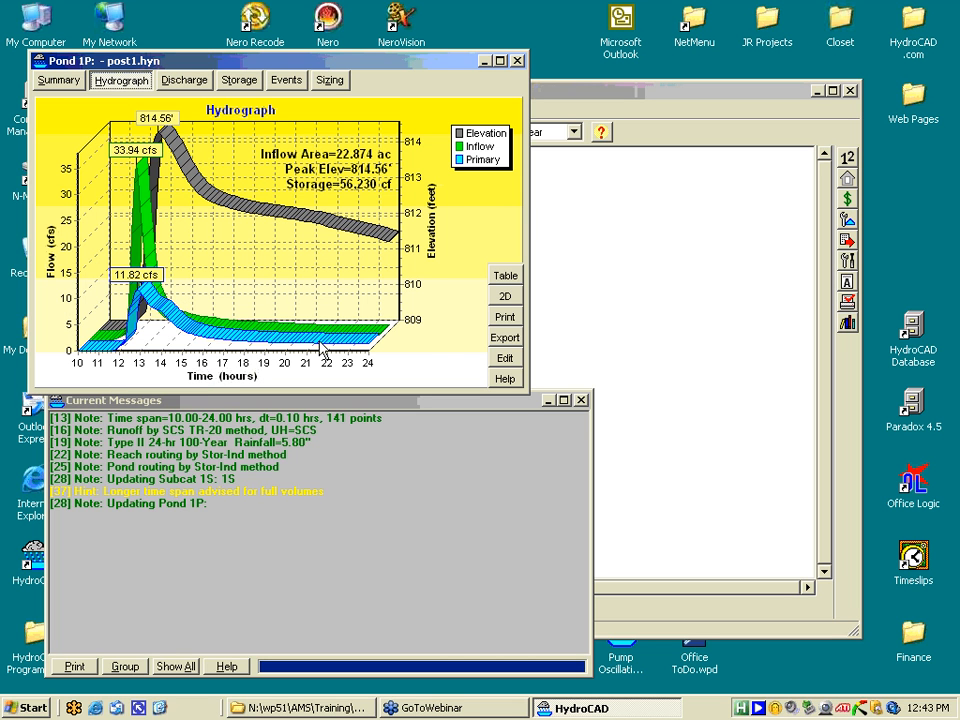
- Set pond 1P's Emergency Spillway routing to Secondary and recalculate the pond
{"action": "left_click", "coordinate": [504, 360]}
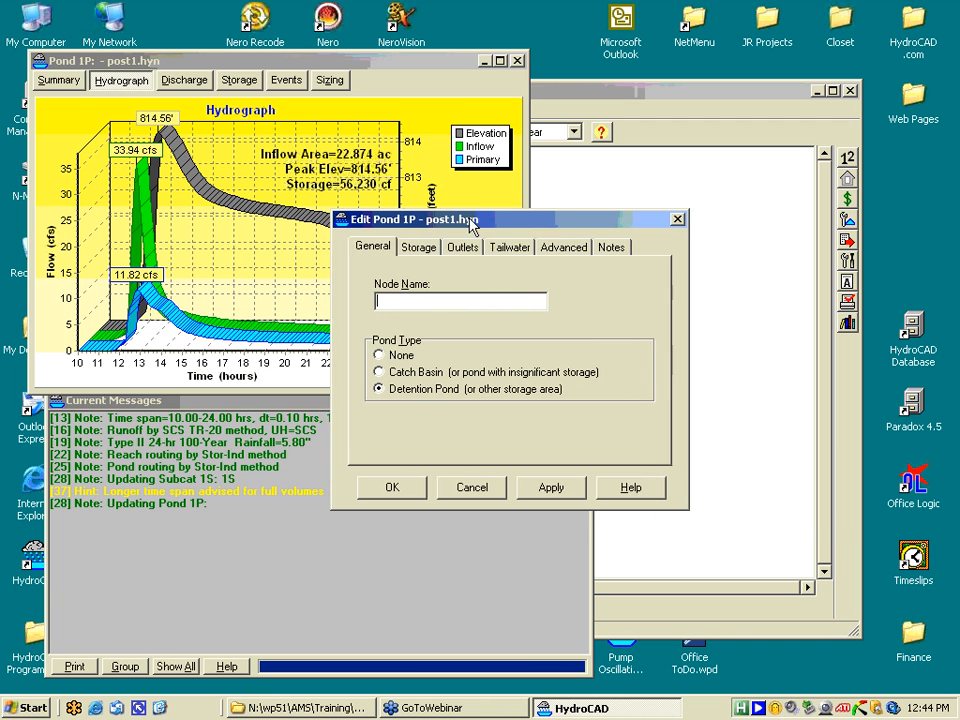
{"action": "left_click_drag", "start_coordinate": [425, 220], "coordinate": [632, 237]}
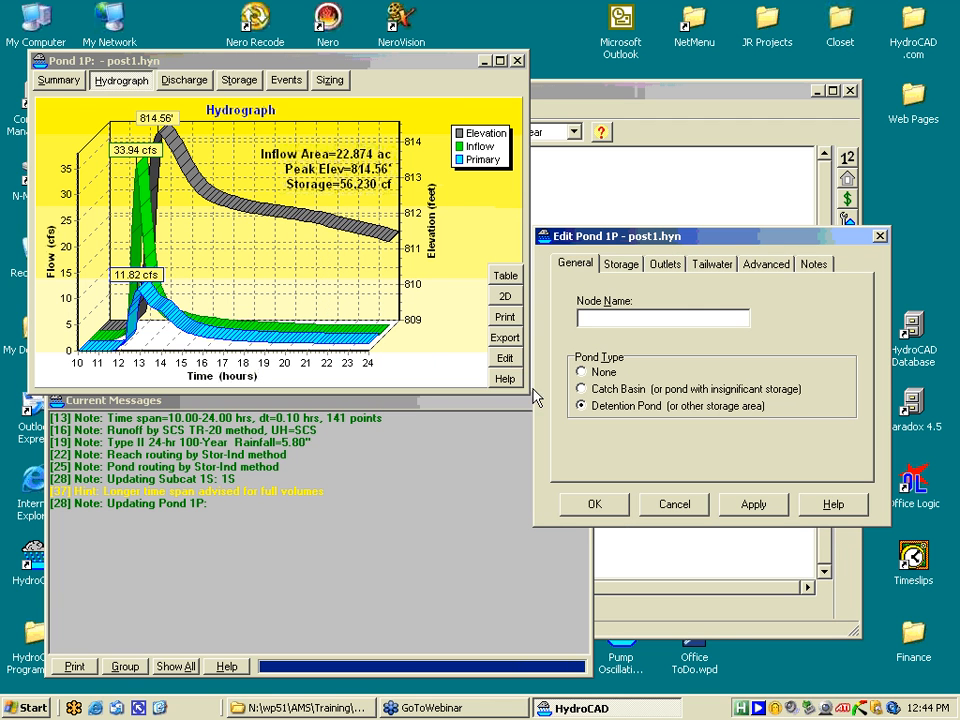
{"action": "left_click", "coordinate": [654, 268]}
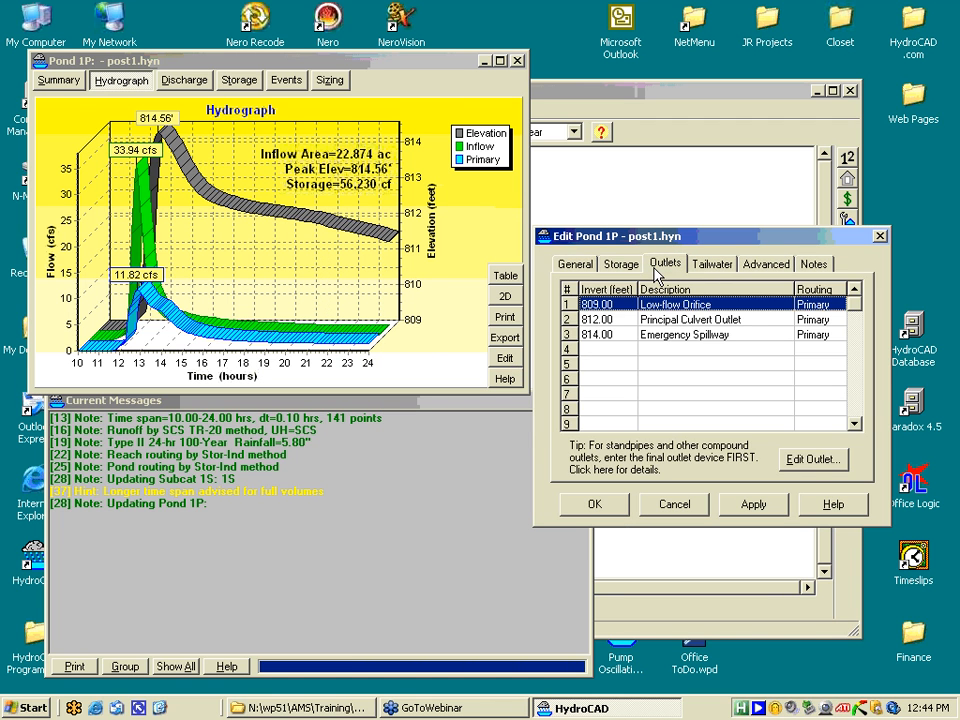
{"action": "double_click", "coordinate": [670, 337]}
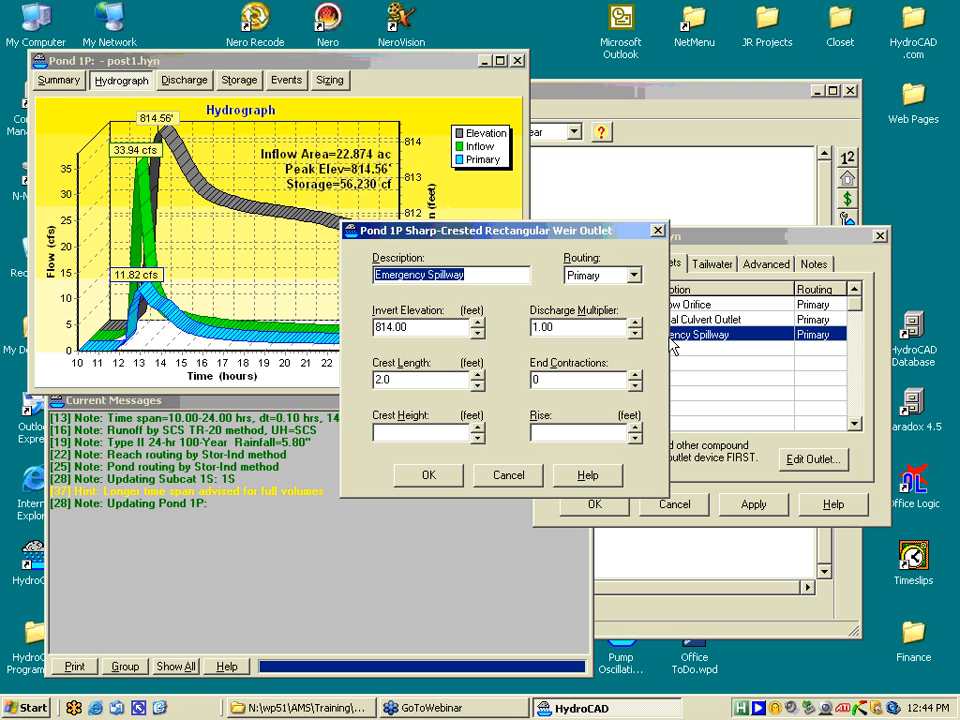
{"action": "left_click", "coordinate": [634, 276]}
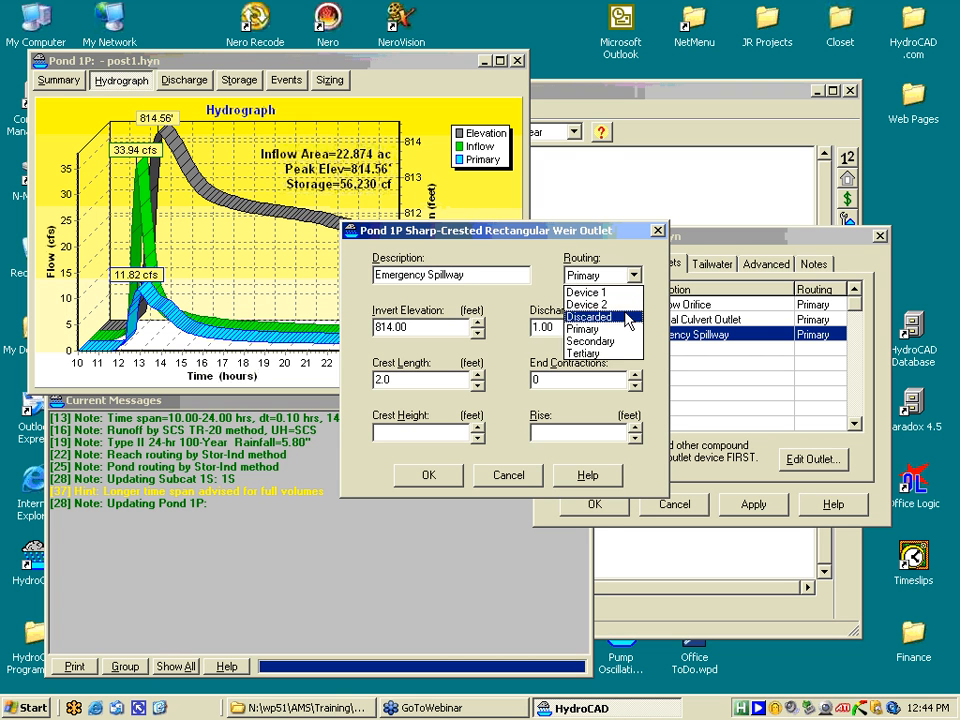
{"action": "left_click", "coordinate": [604, 342]}
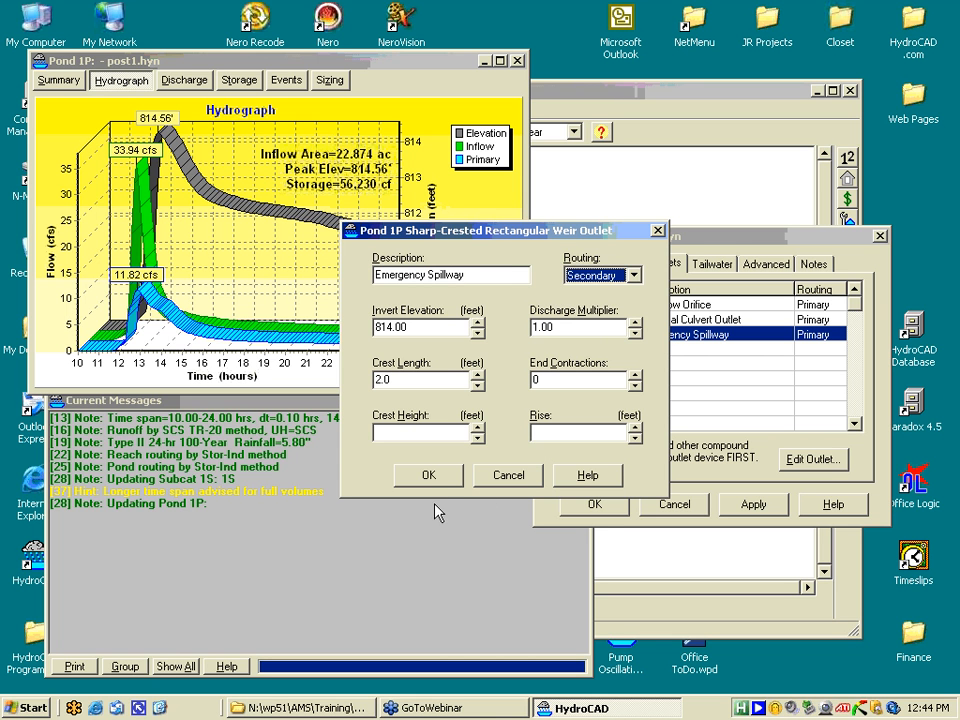
{"action": "left_click", "coordinate": [431, 477]}
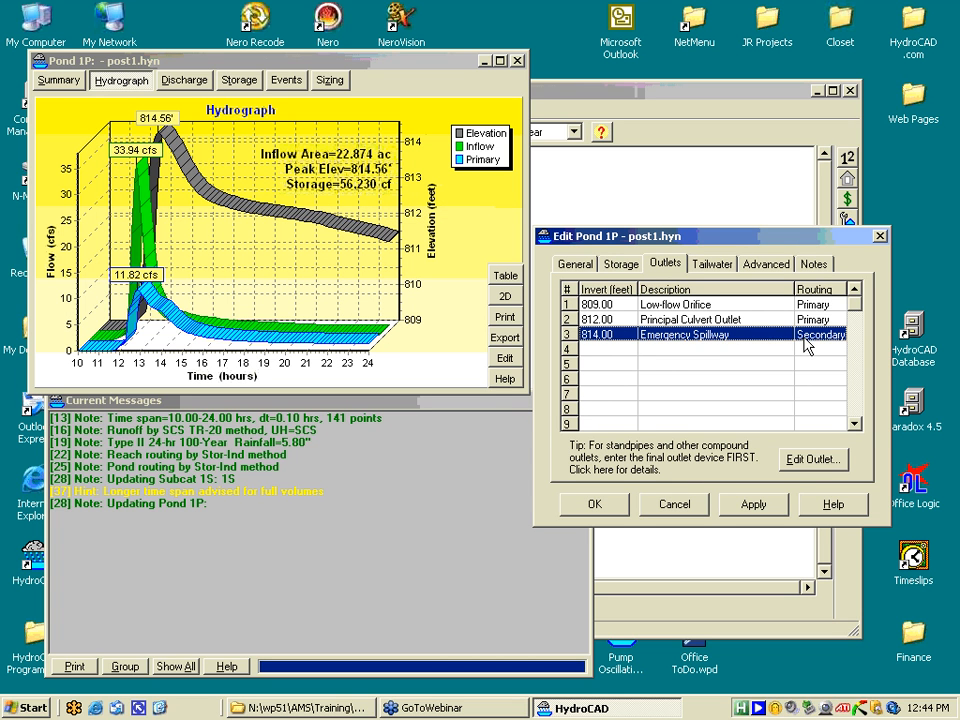
{"action": "left_click", "coordinate": [597, 505]}
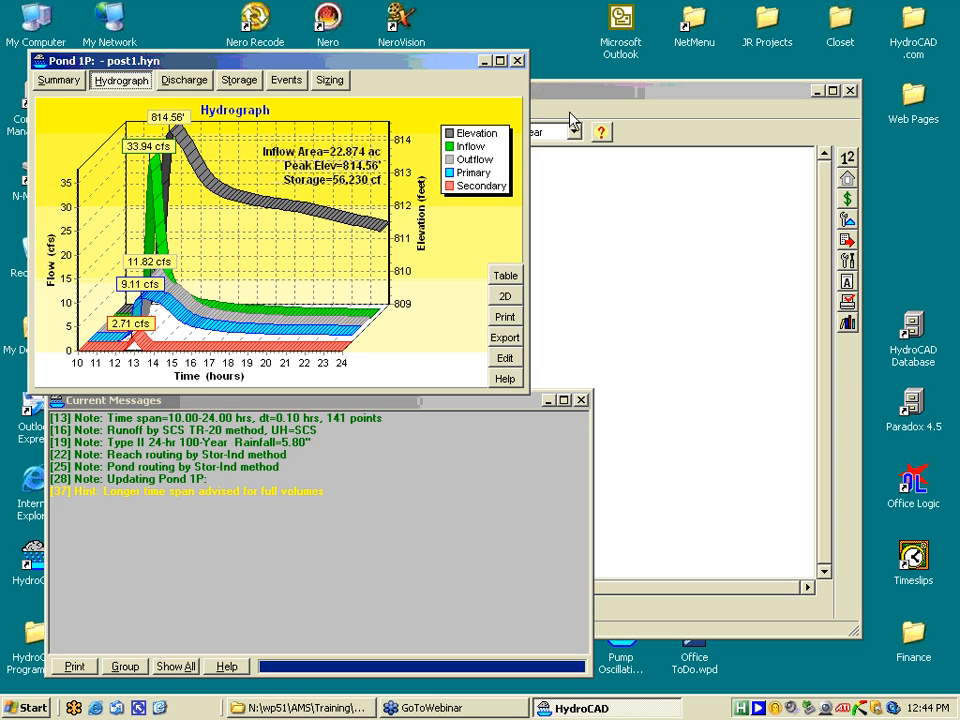
{"action": "left_click", "coordinate": [576, 136]}
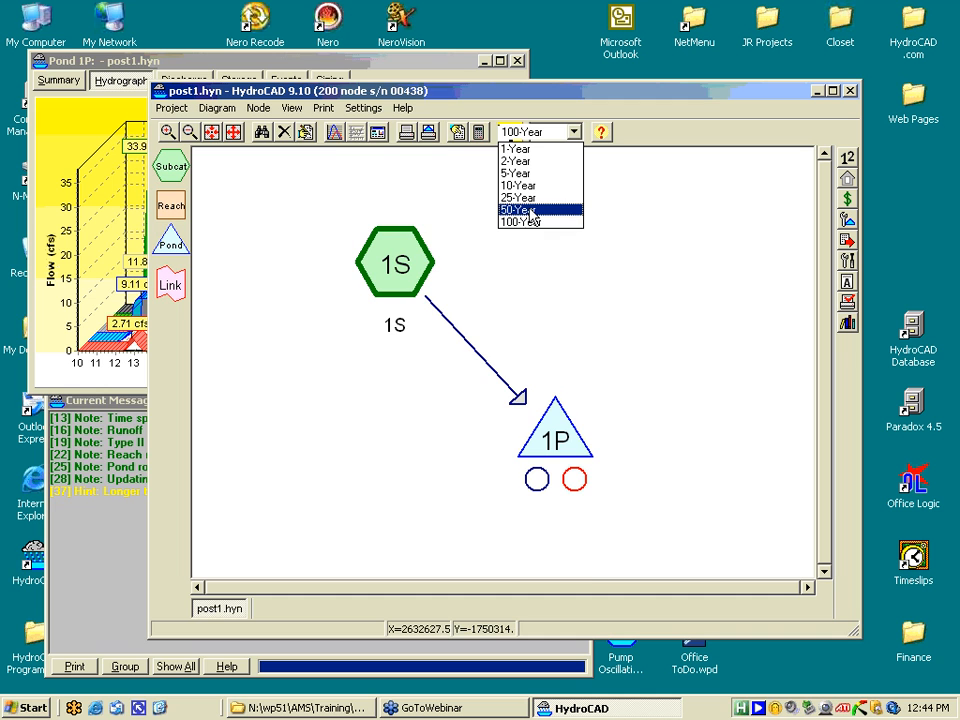
- Run the 50-Year storm and view pond 1P's summary: 27.63 cfs in, 8.20 cfs out
{"action": "left_click", "coordinate": [531, 214]}
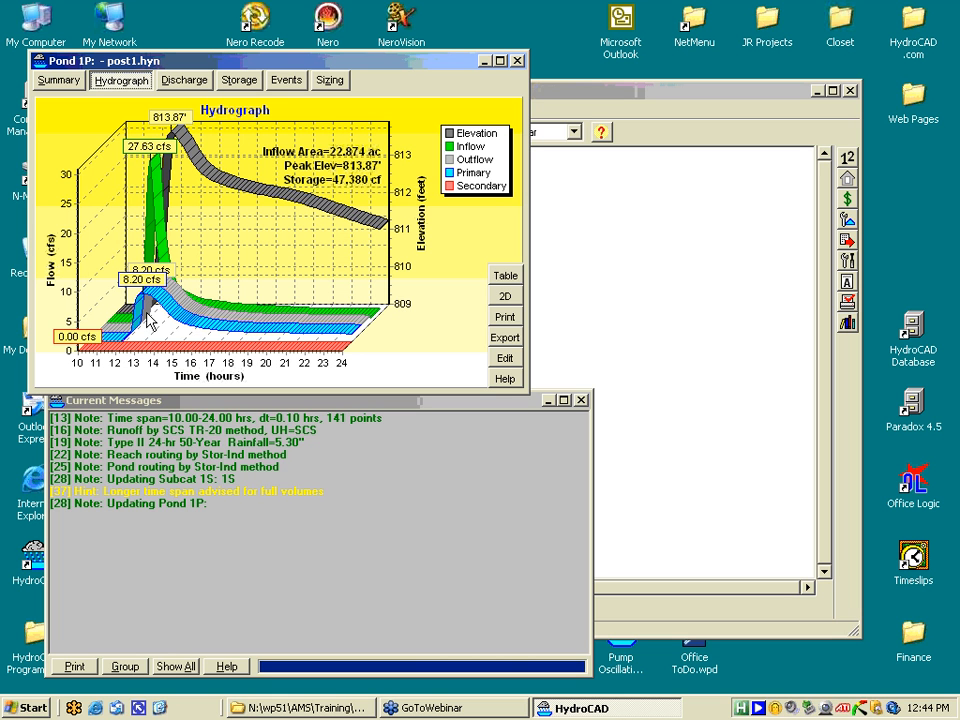
{"action": "left_click", "coordinate": [58, 80]}
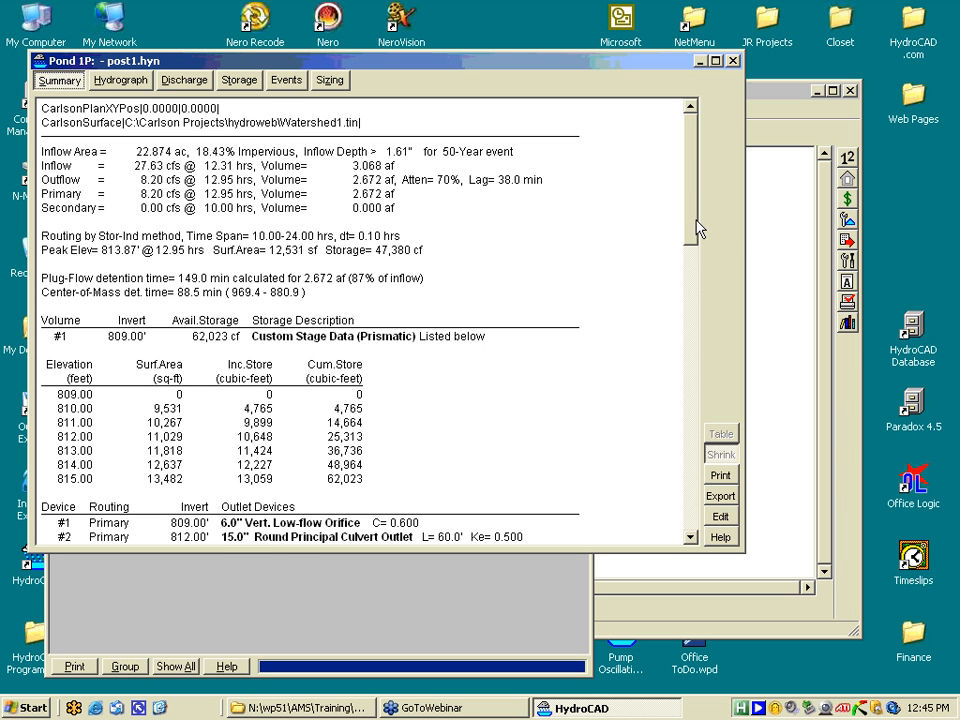
{"action": "left_click_drag", "start_coordinate": [694, 225], "coordinate": [694, 249]}
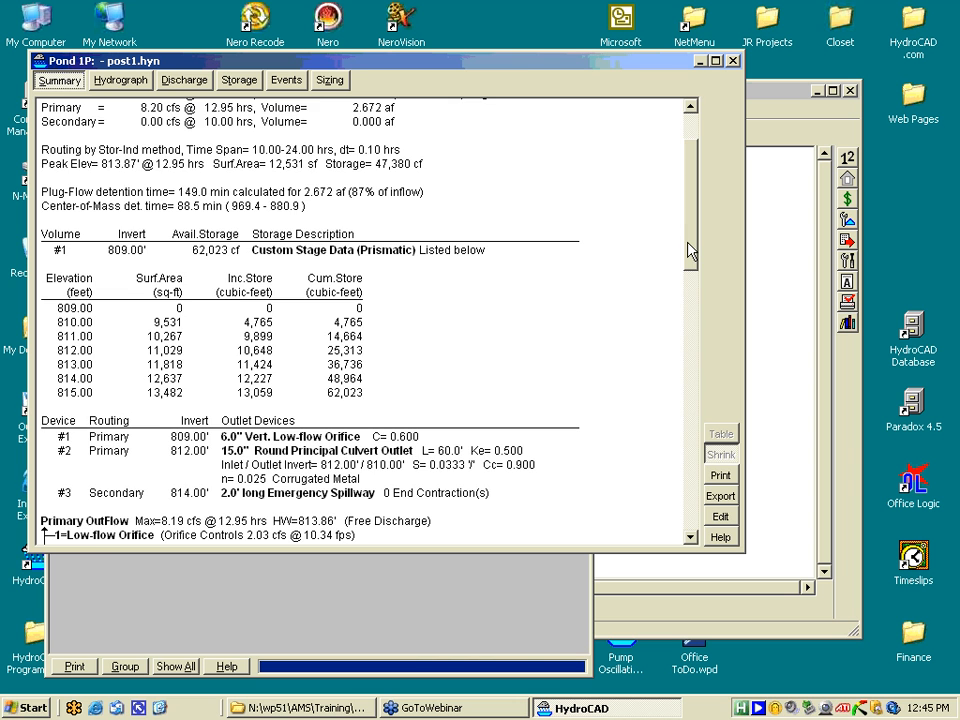
{"action": "left_click_drag", "start_coordinate": [690, 252], "coordinate": [690, 310]}
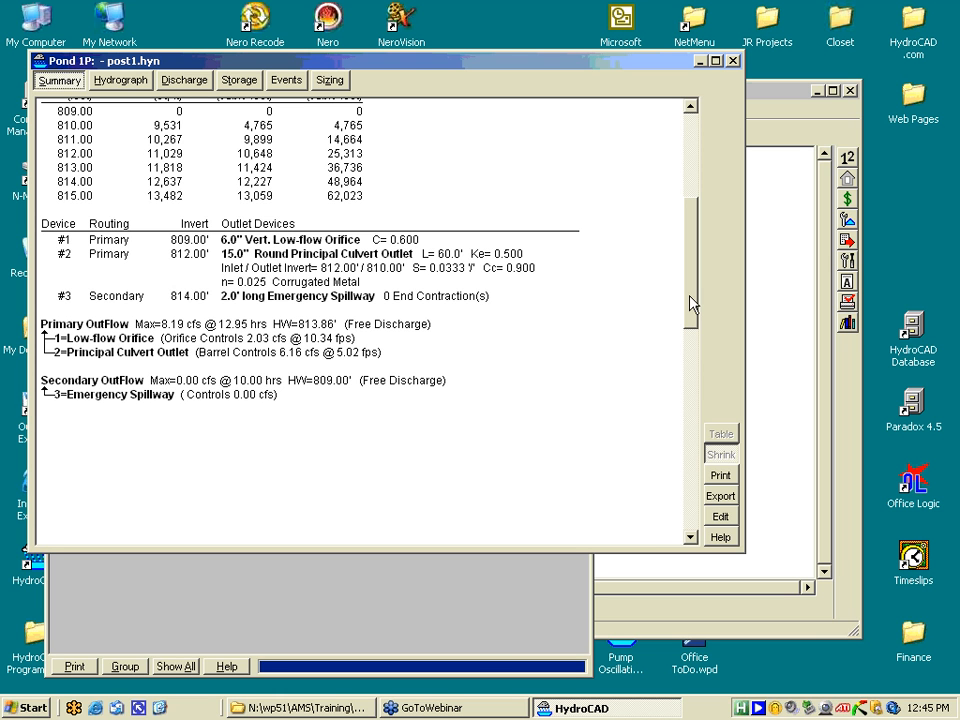
{"action": "left_click_drag", "start_coordinate": [690, 298], "coordinate": [689, 200]}
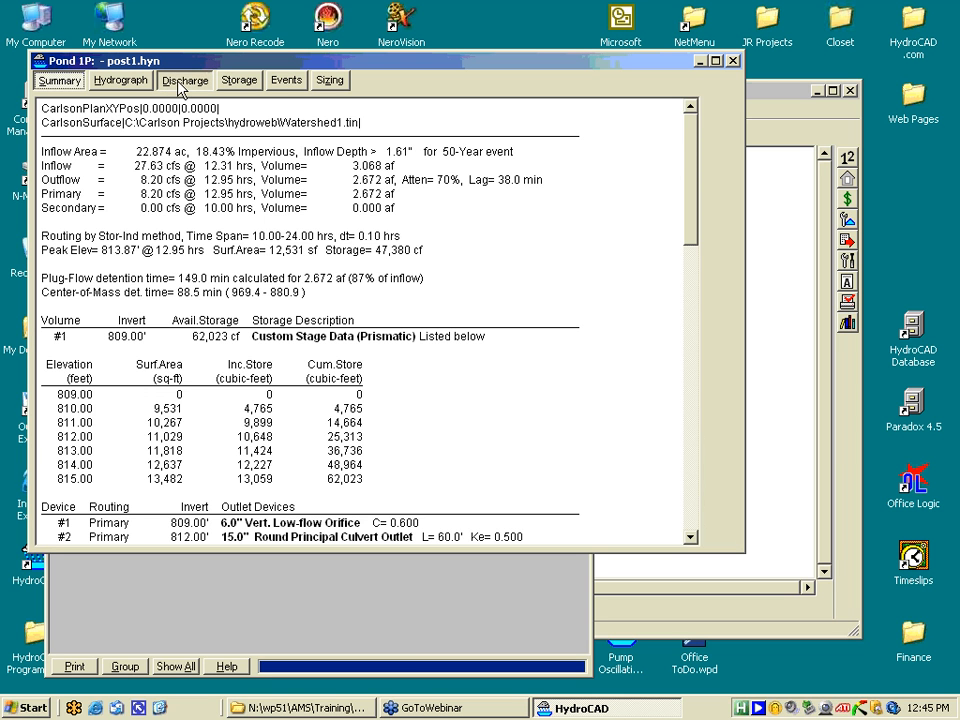
- Display pond 1P's stage-discharge curves in 2D with Total, Primary and Secondary lines
{"action": "left_click", "coordinate": [184, 80]}
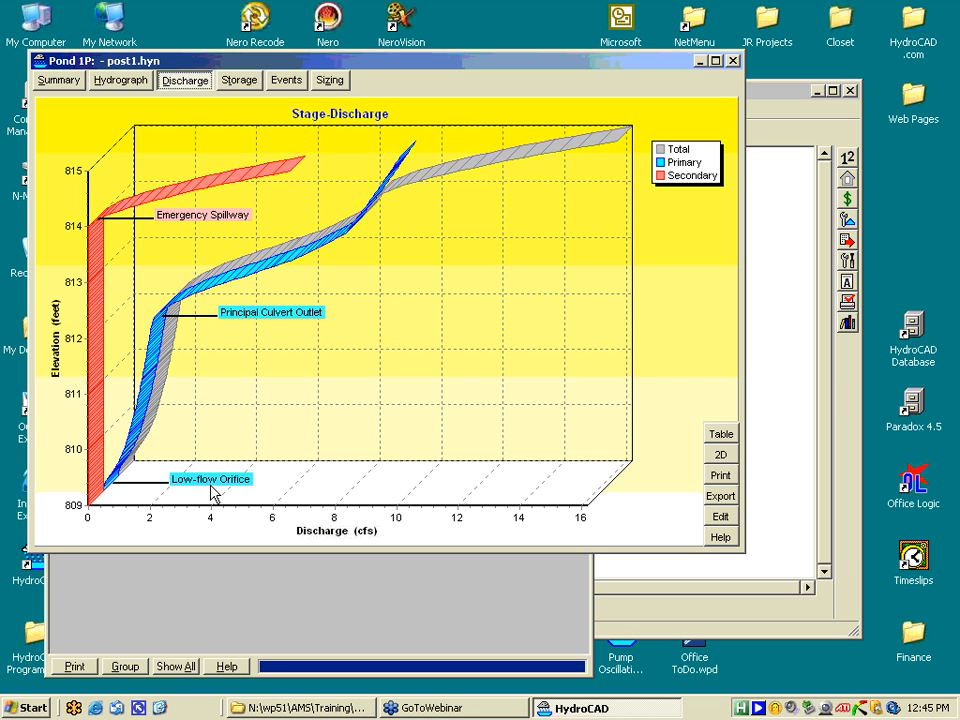
{"action": "left_click", "coordinate": [722, 455]}
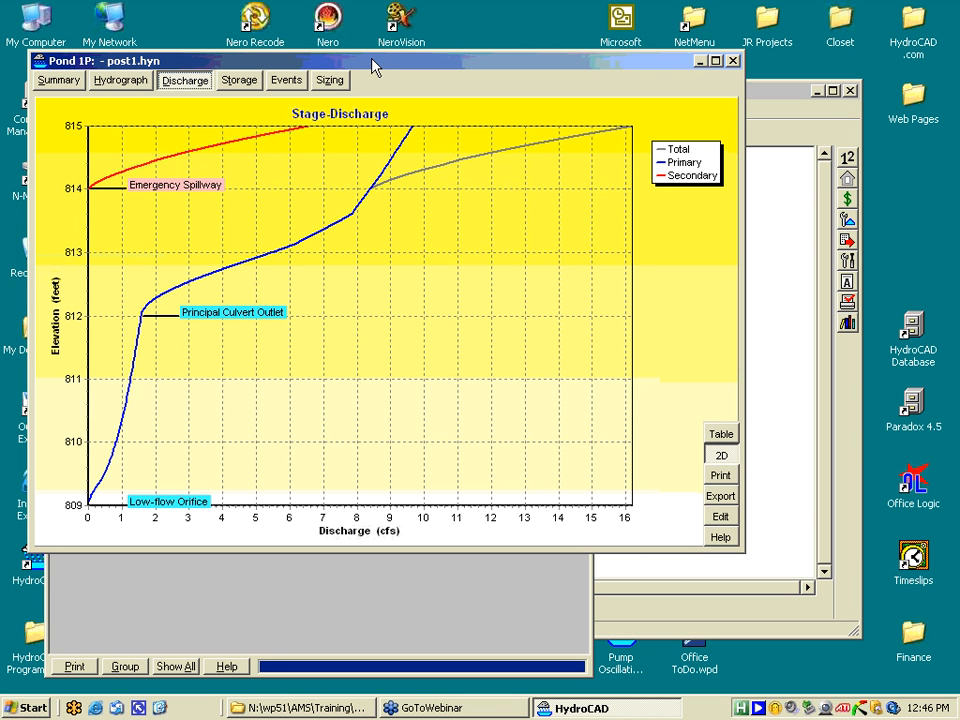
{"action": "left_click_drag", "start_coordinate": [373, 66], "coordinate": [358, 34]}
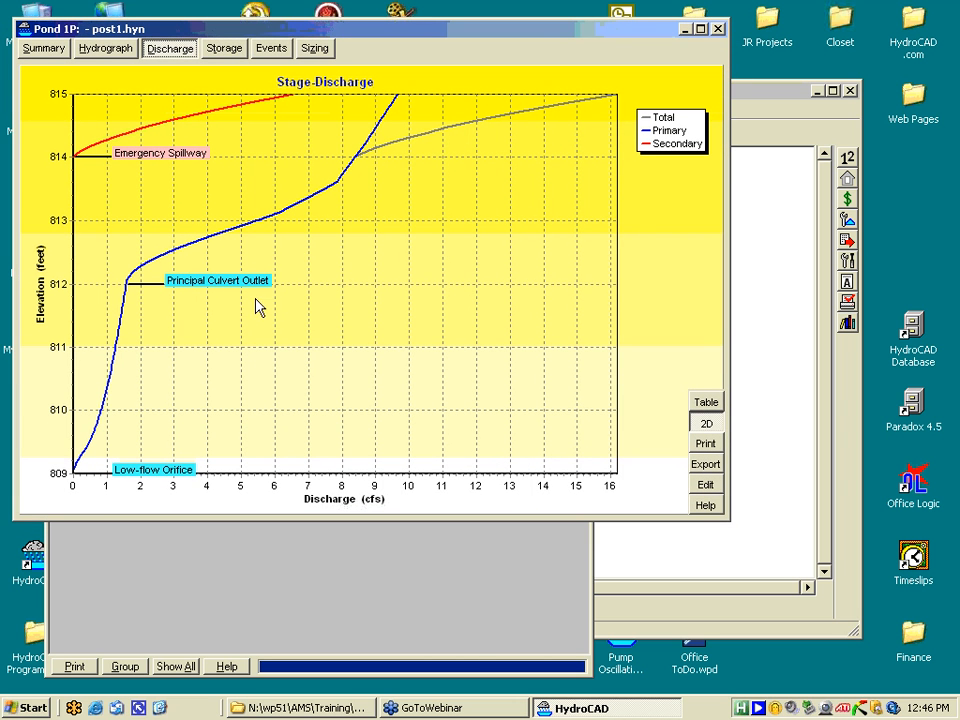
- Lower the Principal Culvert Outlet's inlet invert to 810.00 and apply to redraw the discharge curve
{"action": "left_click", "coordinate": [705, 487]}
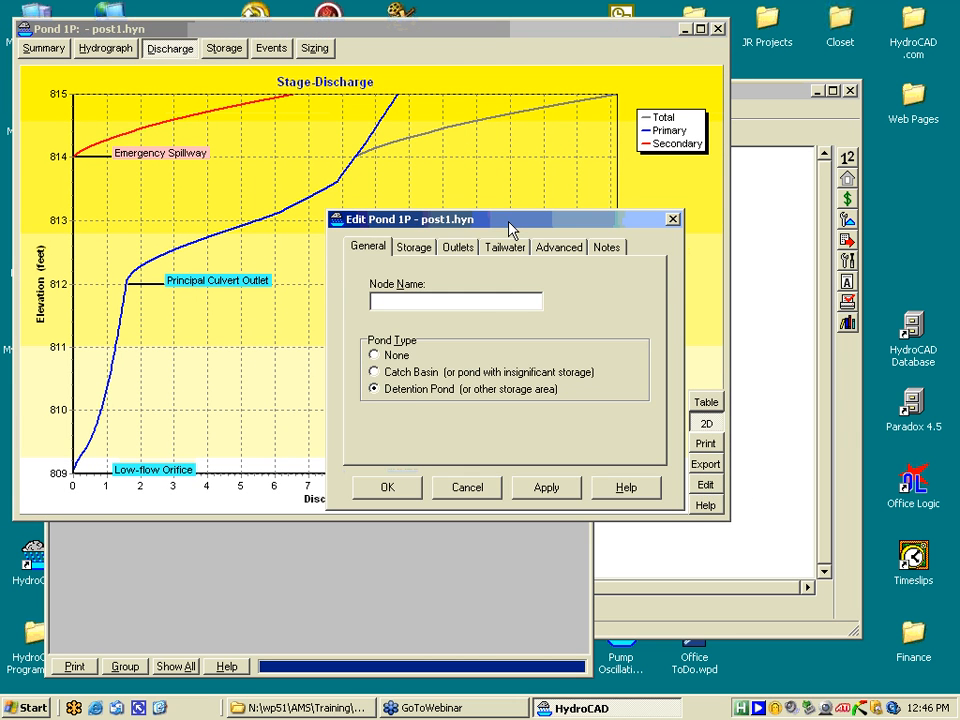
{"action": "left_click_drag", "start_coordinate": [508, 229], "coordinate": [595, 297]}
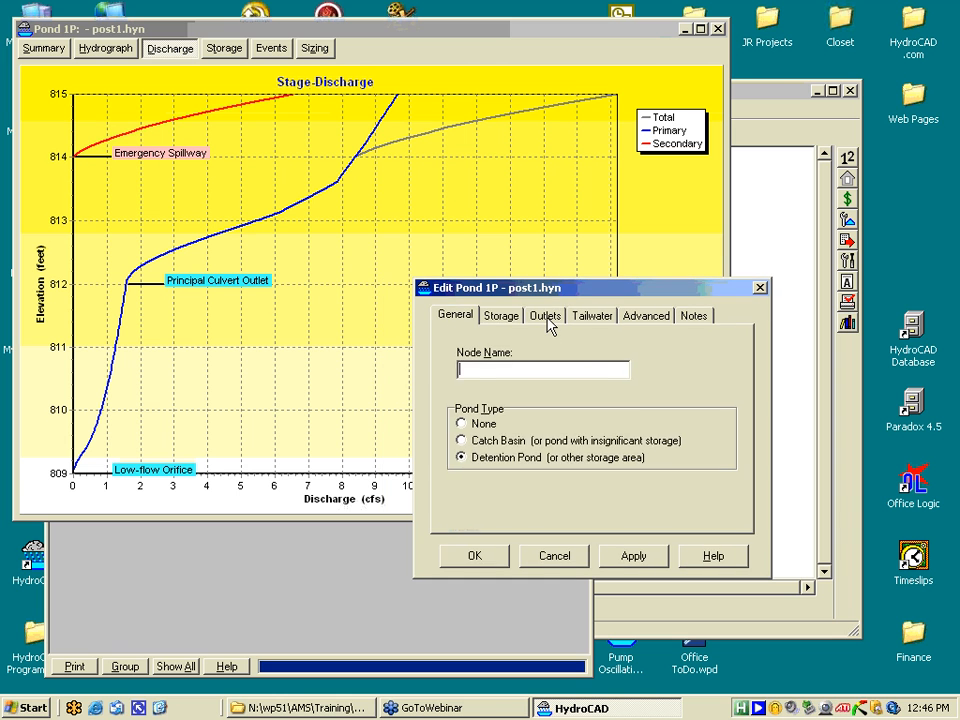
{"action": "left_click", "coordinate": [547, 317]}
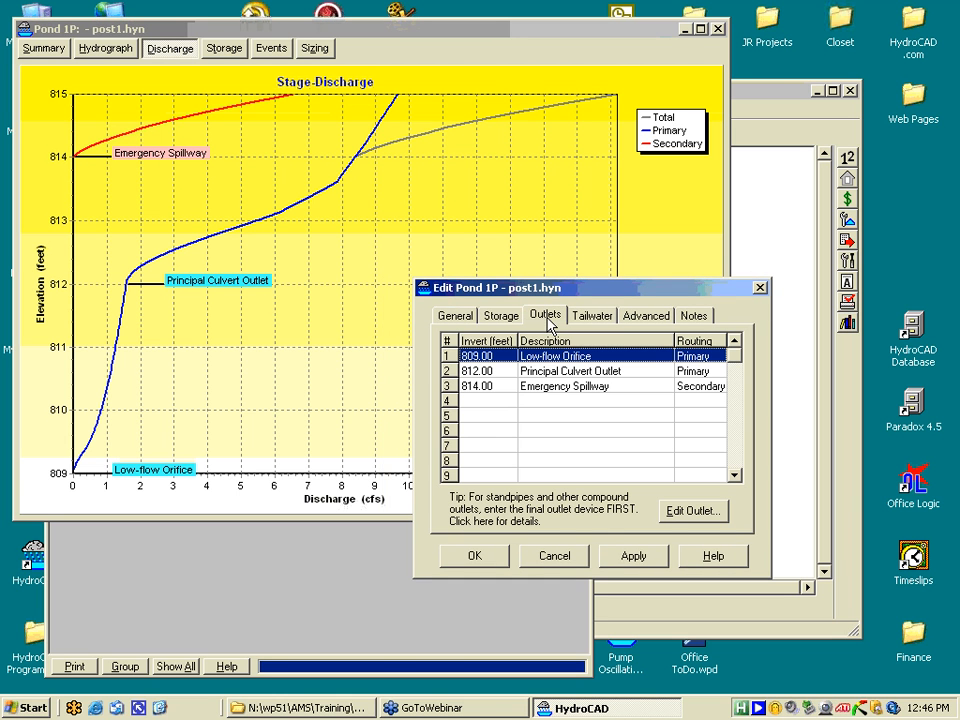
{"action": "left_click", "coordinate": [578, 371]}
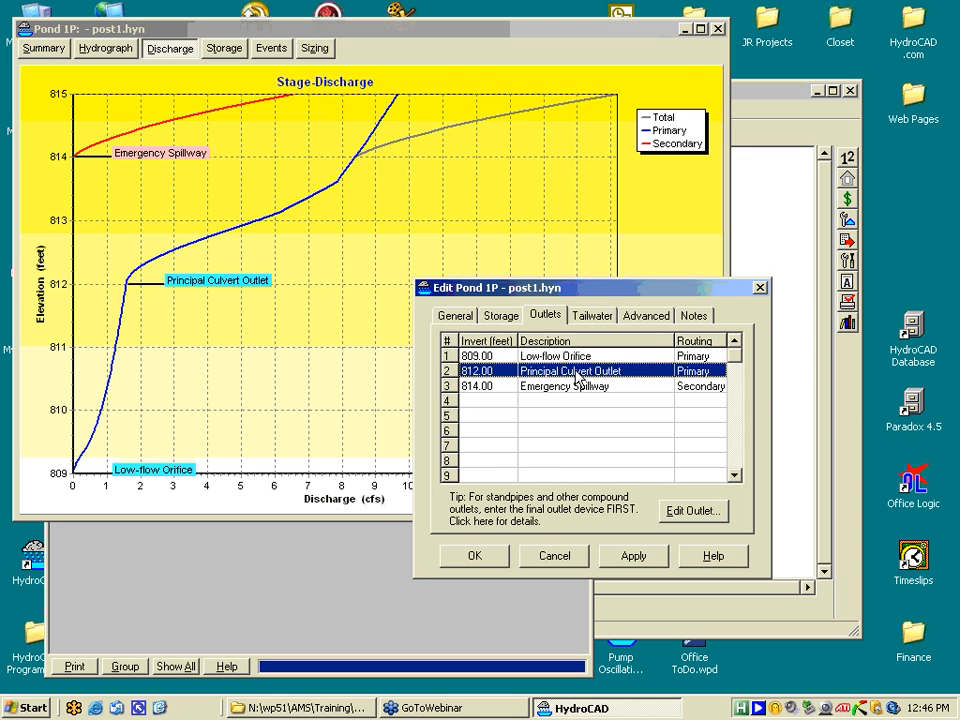
{"action": "double_click", "coordinate": [578, 371]}
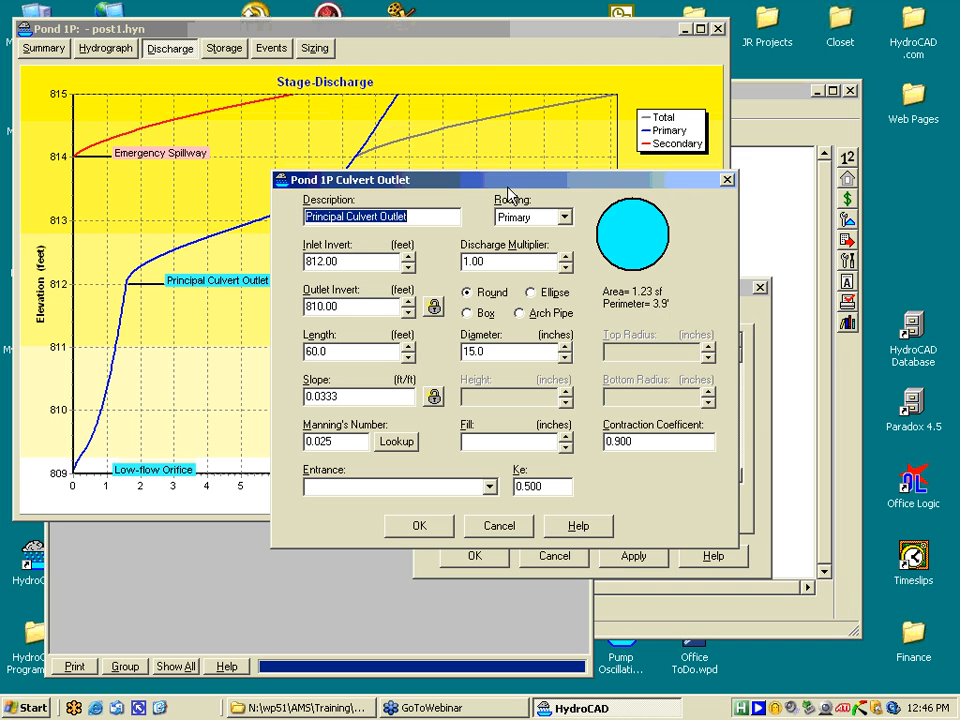
{"action": "left_click_drag", "start_coordinate": [507, 190], "coordinate": [583, 259]}
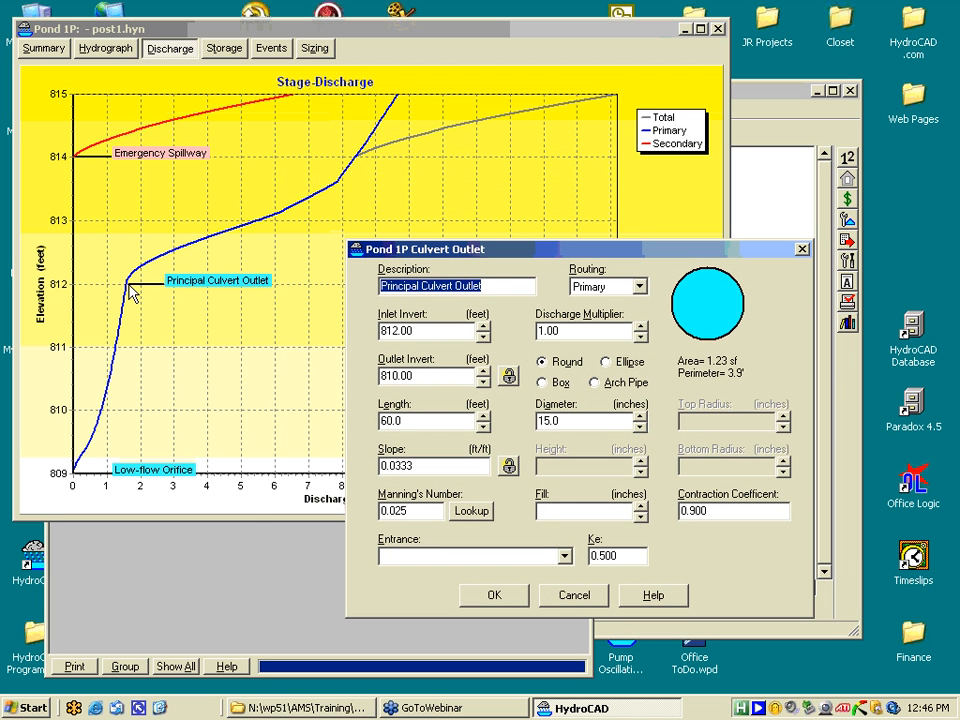
{"action": "left_click", "coordinate": [483, 339]}
{"action": "left_click", "coordinate": [505, 596]}
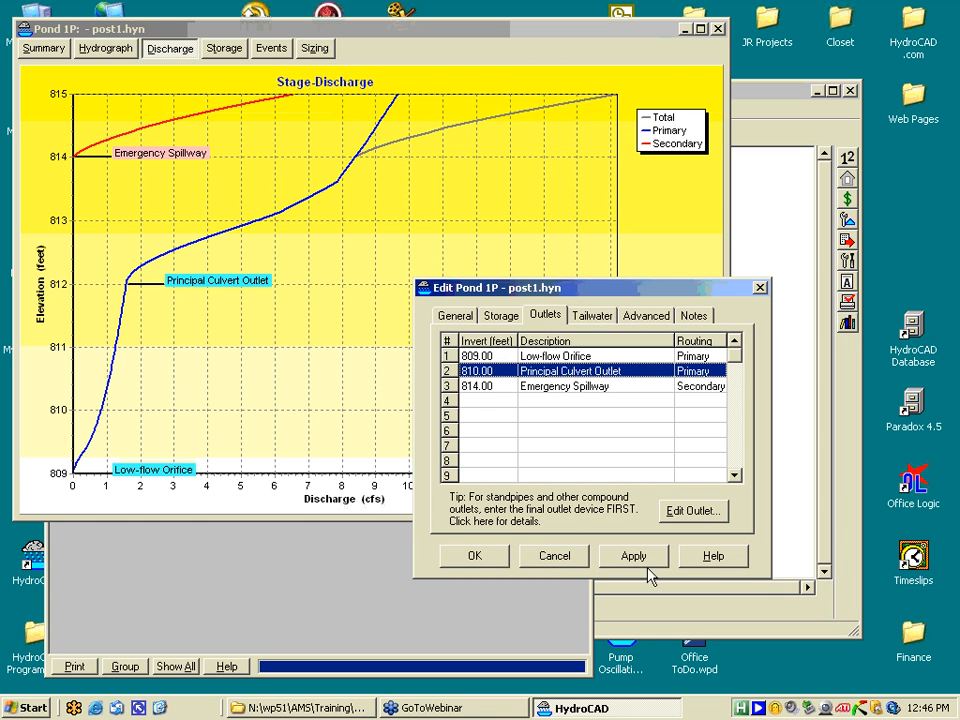
{"action": "left_click", "coordinate": [636, 558]}
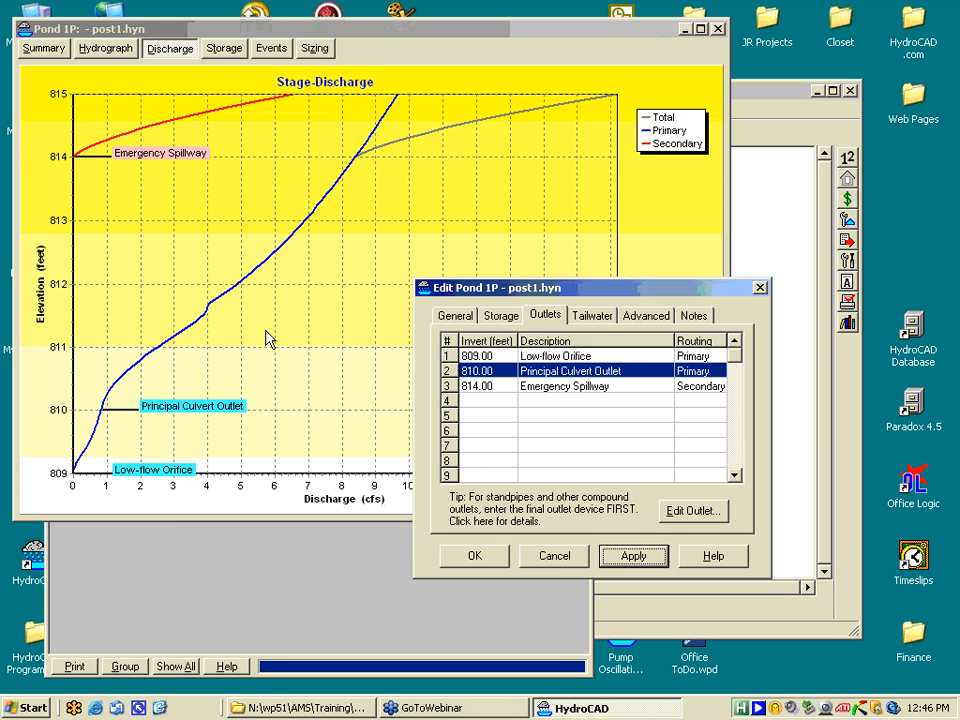
{"action": "left_click", "coordinate": [684, 514]}
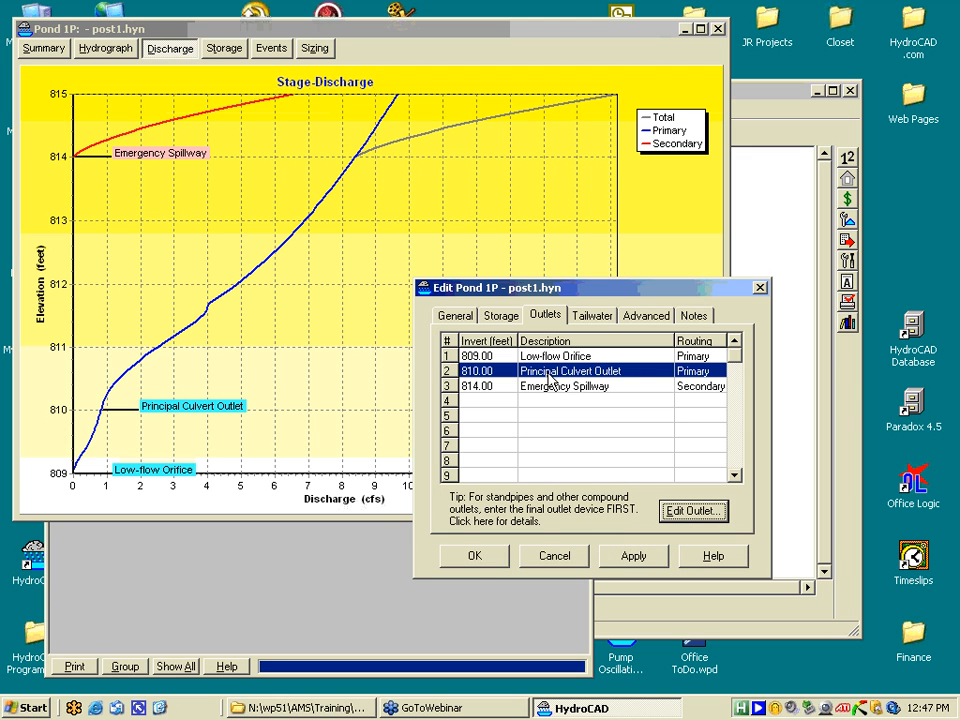
- Enlarge the principal culvert to 24-inch diameter, apply it, and switch to the Sample Pond #1 page
{"action": "left_click", "coordinate": [678, 509]}
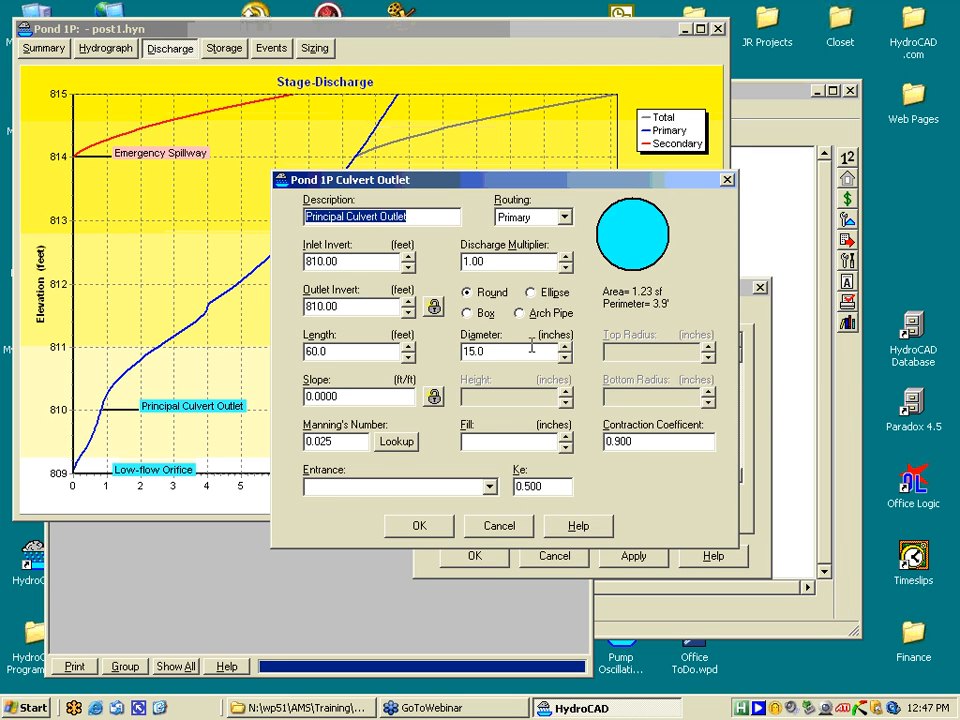
{"action": "left_click_drag", "start_coordinate": [526, 354], "coordinate": [450, 300]}
{"action": "type", "text": "24"}
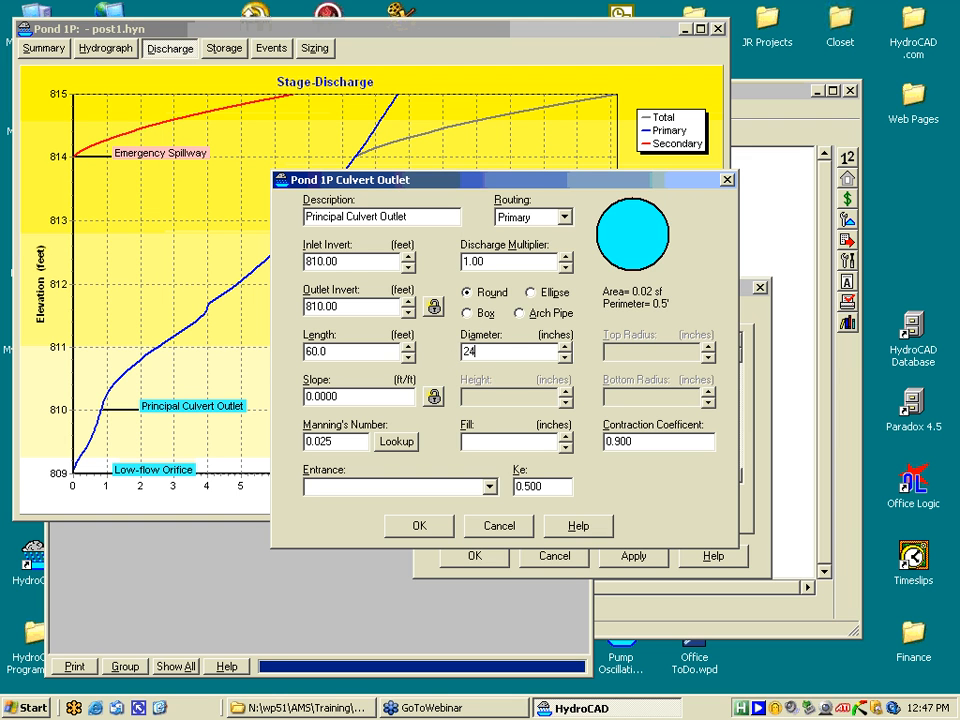
{"action": "key", "text": "Tab"}
{"action": "left_click", "coordinate": [420, 526]}
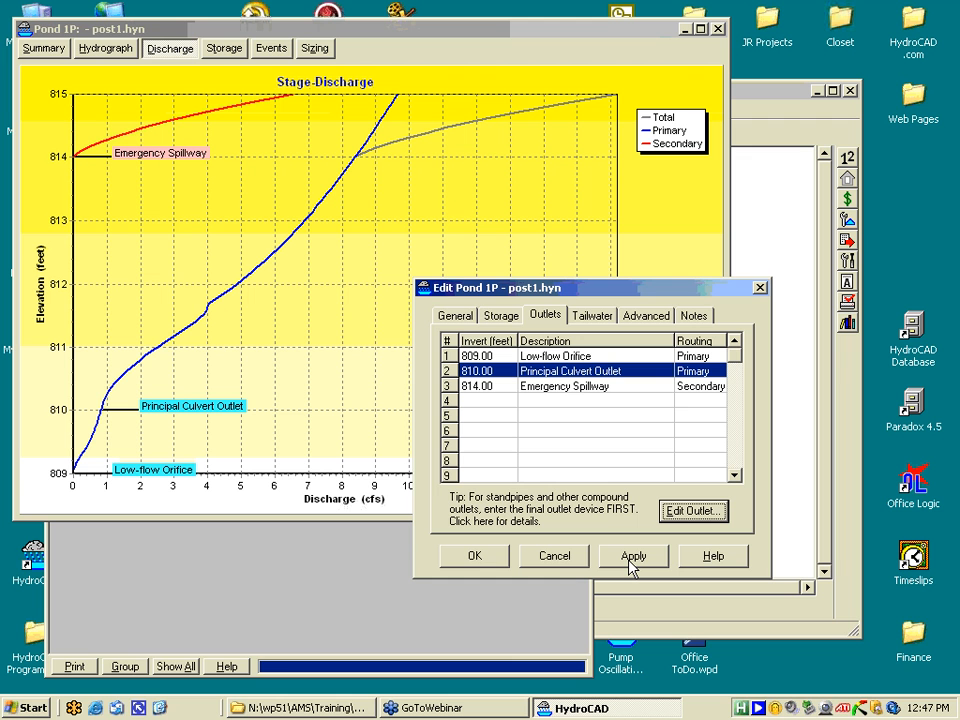
{"action": "left_click", "coordinate": [632, 557]}
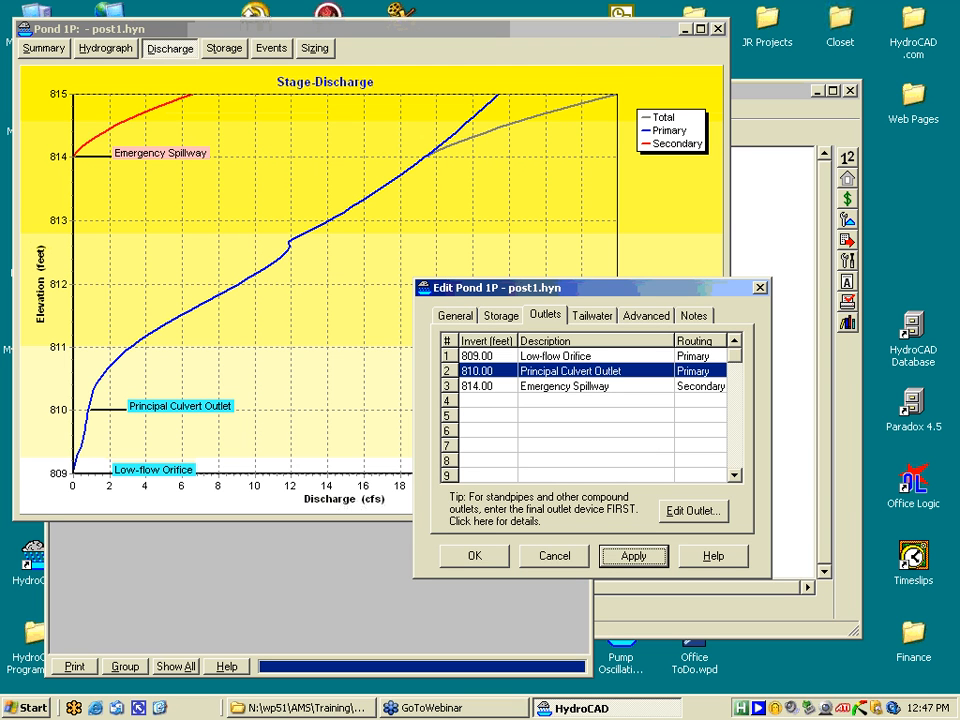
{"action": "left_click", "coordinate": [302, 708]}
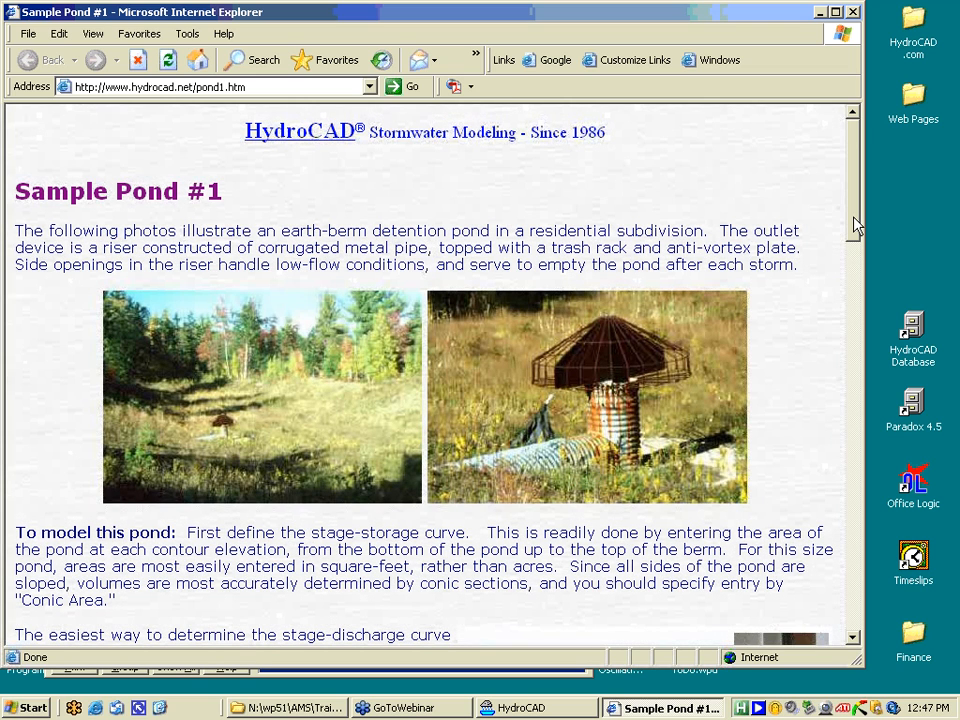
- Scroll to the Riser Example #1a panel on Sample Pond #1, then close the browser
{"action": "scroll", "coordinate": [857, 226], "scroll_direction": "down", "scroll_amount": 1}
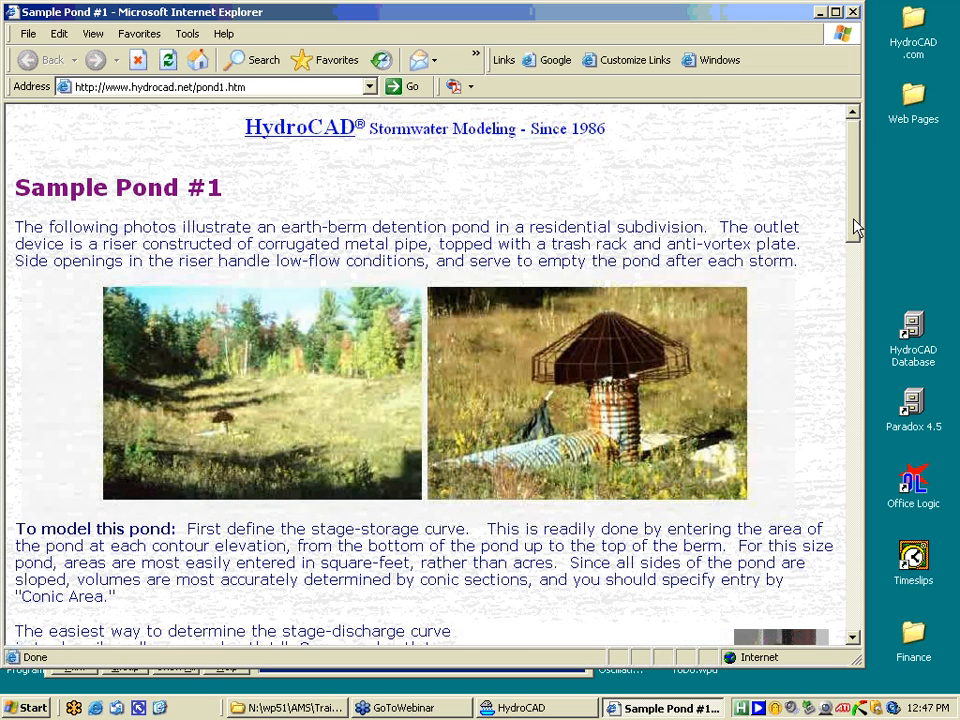
{"action": "left_click_drag", "start_coordinate": [857, 226], "coordinate": [857, 280]}
{"action": "scroll", "coordinate": [718, 425], "scroll_direction": "down", "scroll_amount": 4}
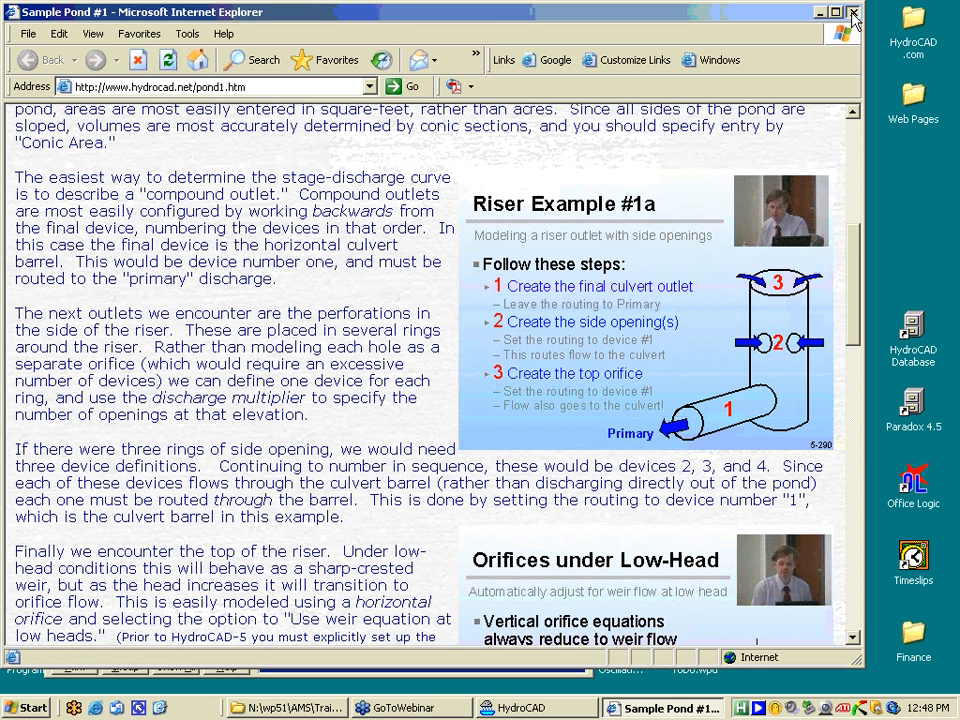
{"action": "left_click", "coordinate": [854, 13]}
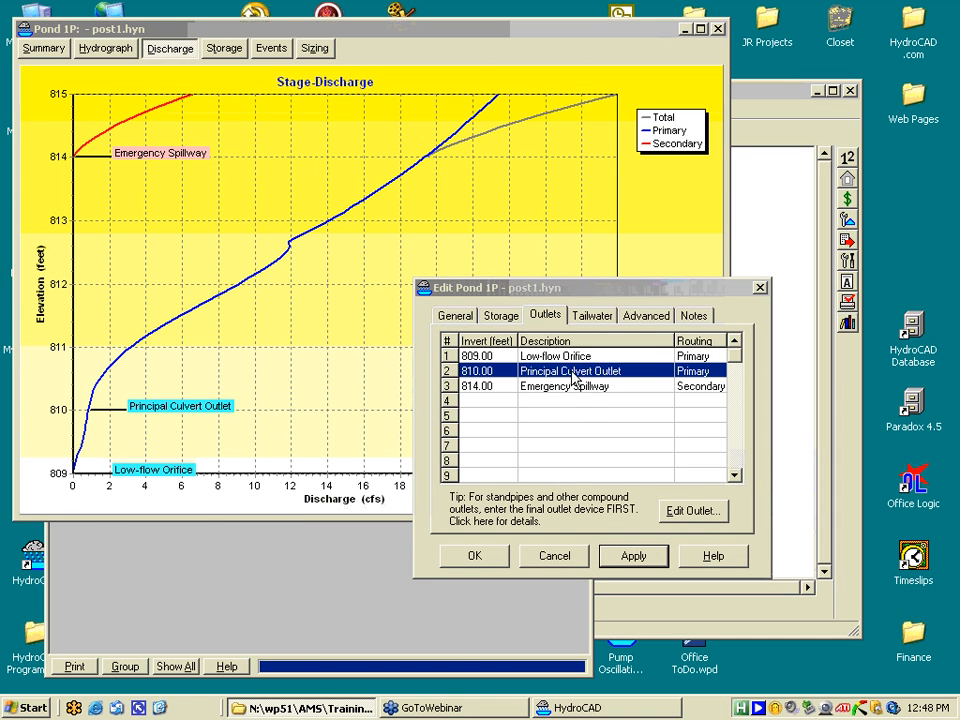
- Add a new Orifice/Grate outlet in the pond's empty fourth outlet row
{"action": "left_click", "coordinate": [568, 402]}
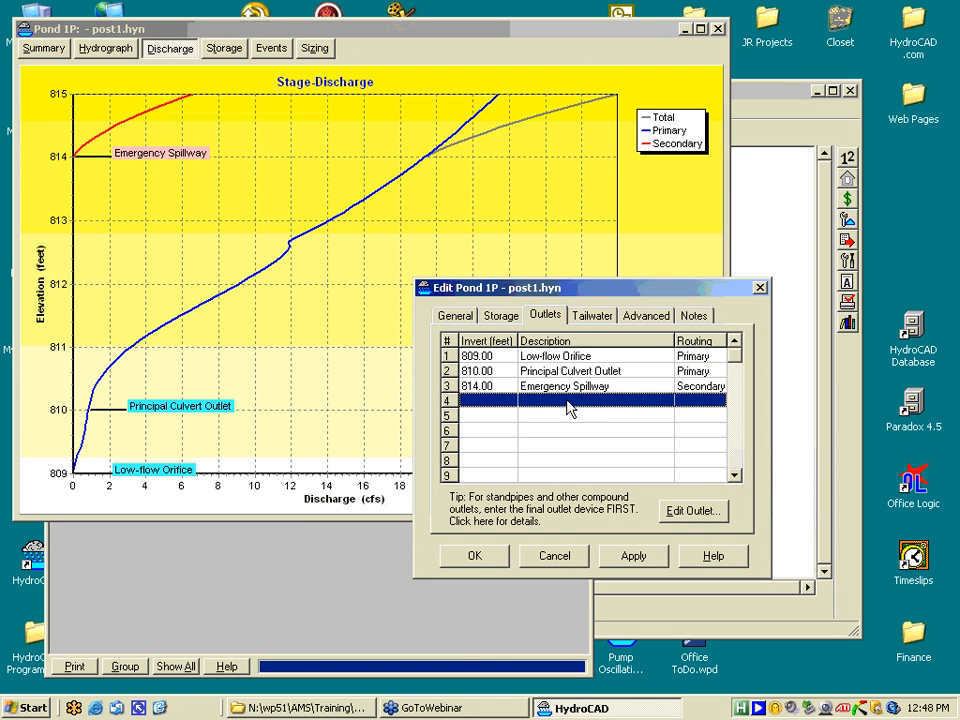
{"action": "double_click", "coordinate": [568, 404]}
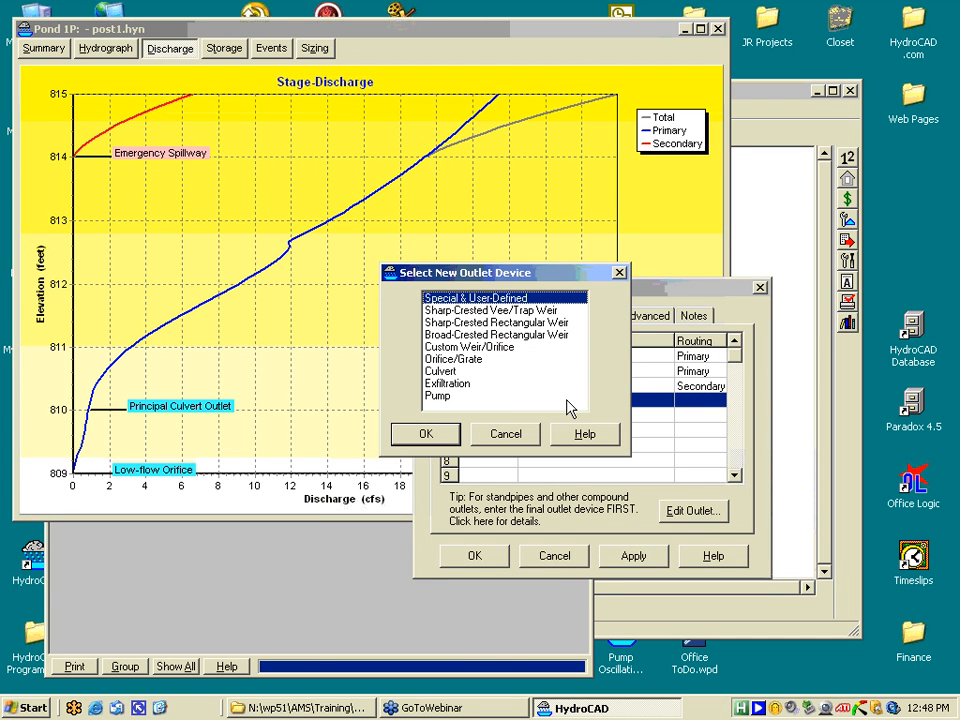
{"action": "left_click", "coordinate": [450, 359]}
{"action": "left_click", "coordinate": [426, 434]}
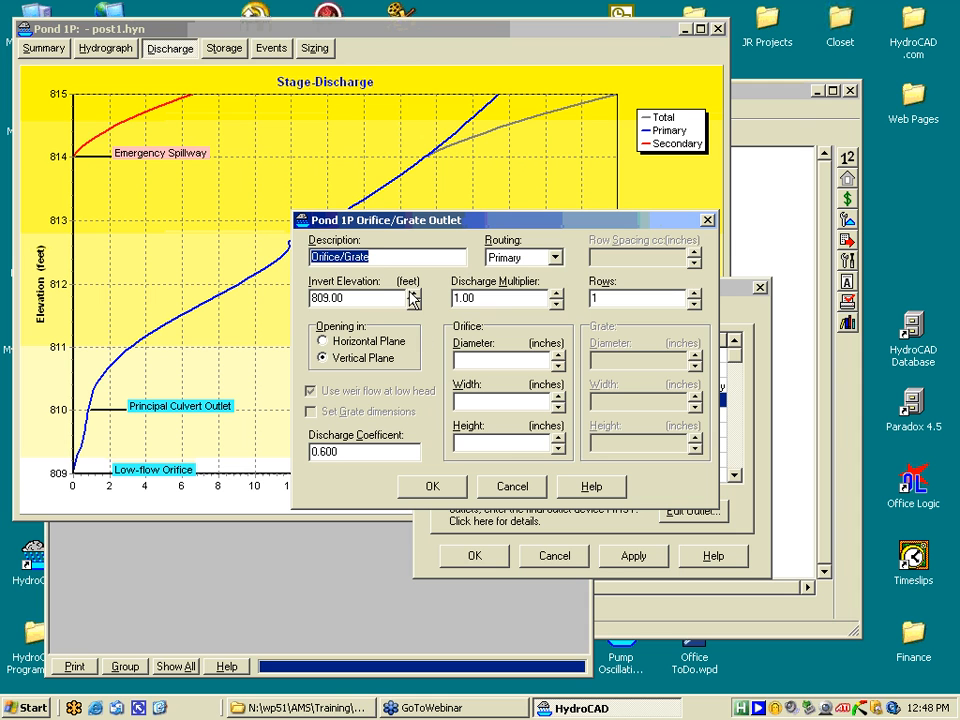
- Give the orifice an 812 invert, an 18.0-inch diameter and a horizontal plane
{"action": "key", "text": "Tab"}
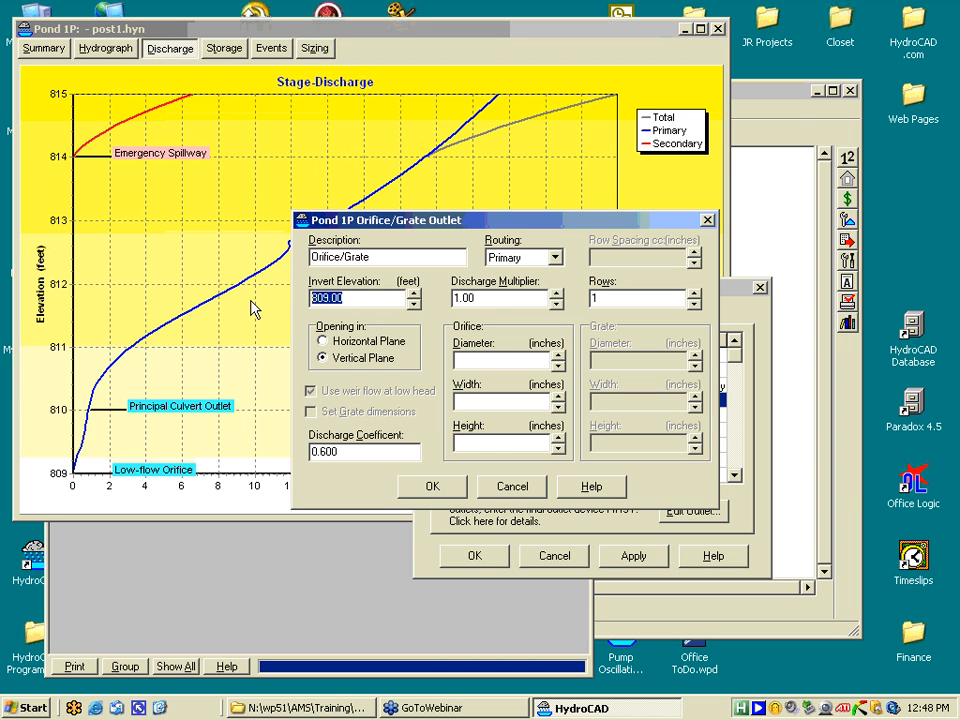
{"action": "type", "text": "812"}
{"action": "key", "text": "Tab"}
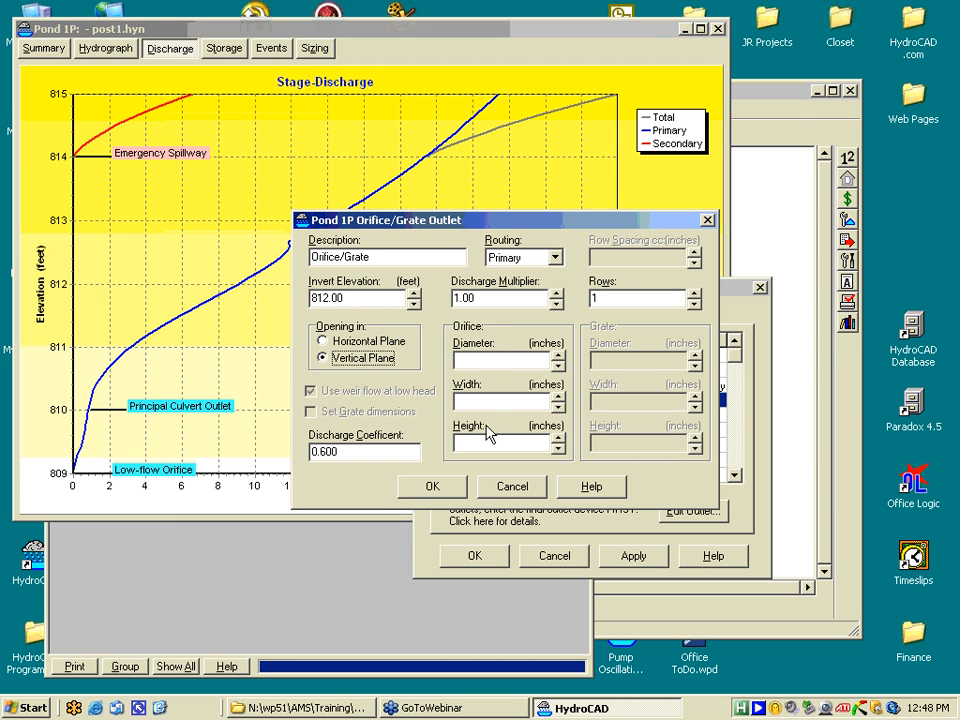
{"action": "left_click", "coordinate": [490, 361]}
{"action": "type", "text": "18.0"}
{"action": "left_click", "coordinate": [323, 342]}
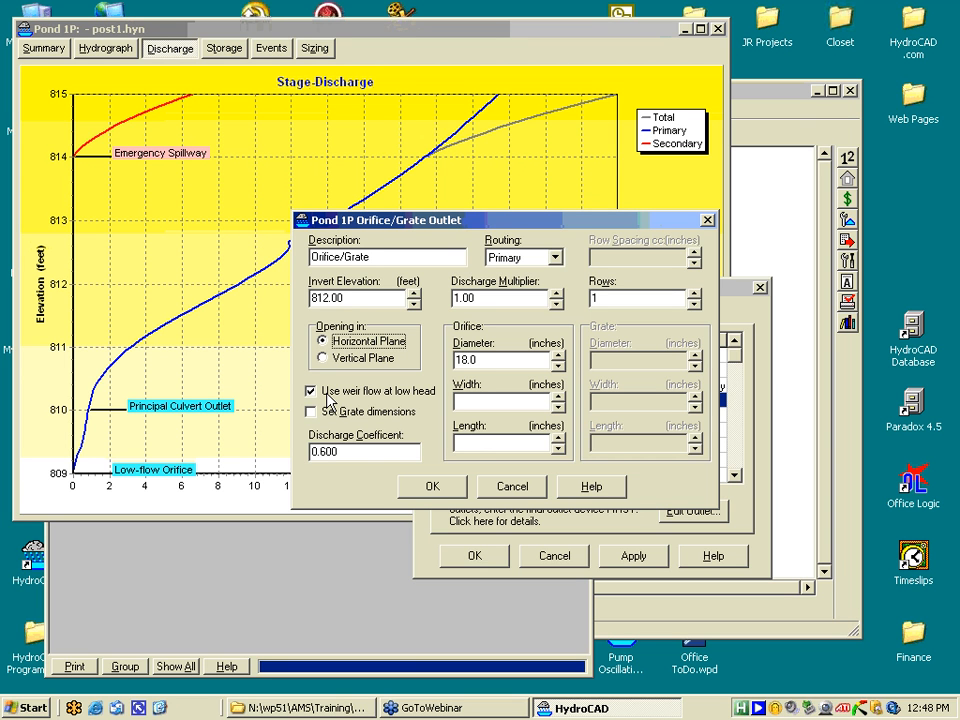
- Route the orifice to Device 2, describe it as 'Top of riser', and recalculate the pond
{"action": "left_click", "coordinate": [553, 259]}
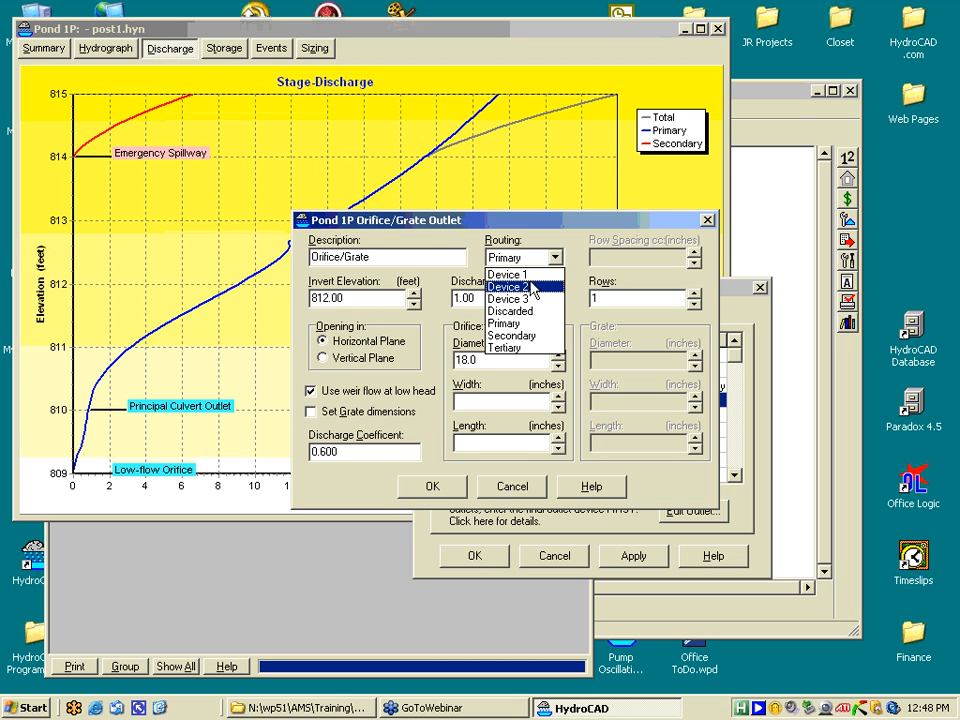
{"action": "left_click", "coordinate": [533, 288]}
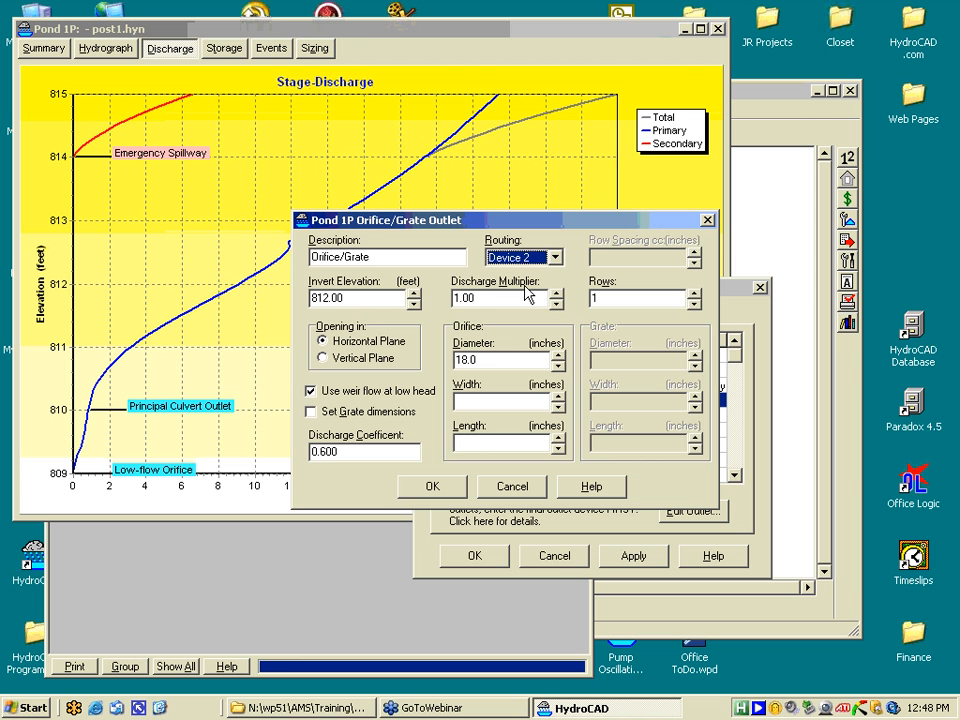
{"action": "left_click_drag", "start_coordinate": [465, 222], "coordinate": [178, 125]}
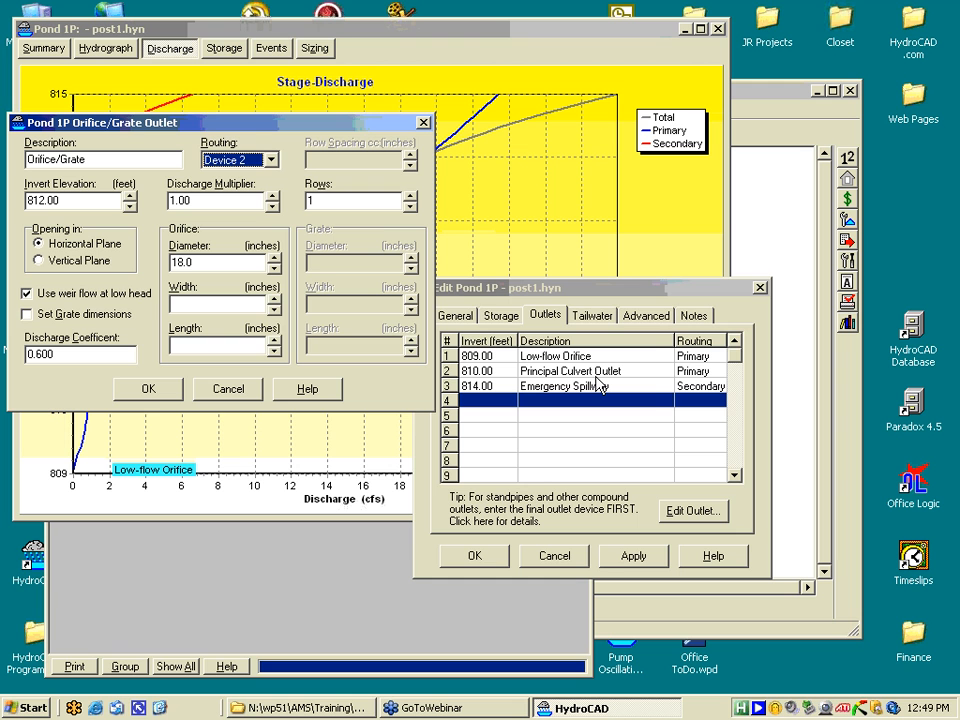
{"action": "left_click", "coordinate": [157, 391]}
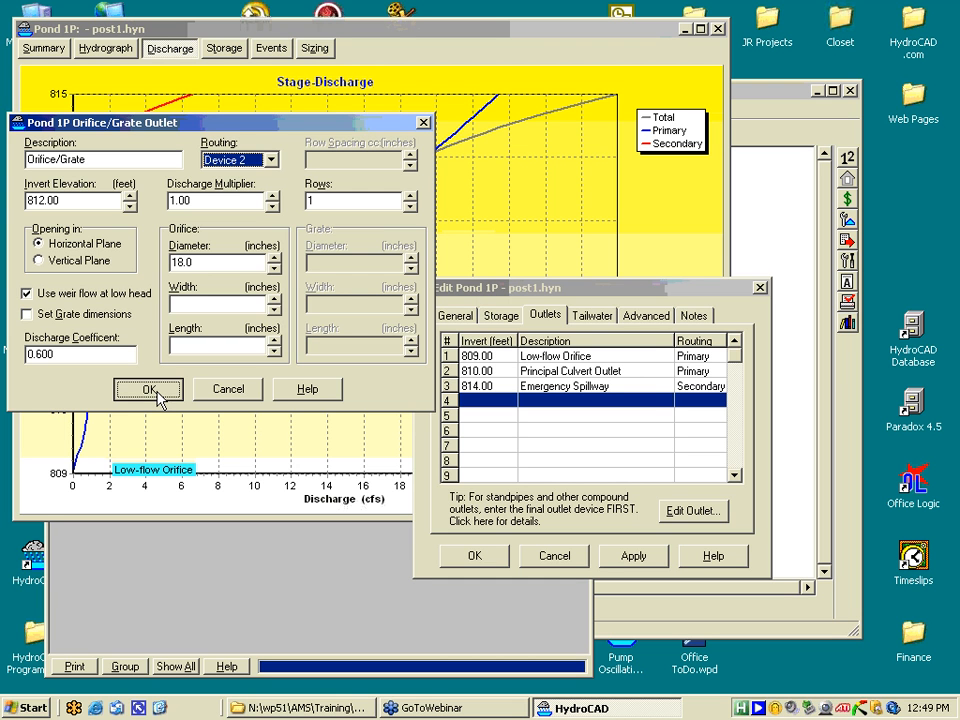
{"action": "double_click", "coordinate": [125, 163]}
{"action": "type", "text": "Top"}
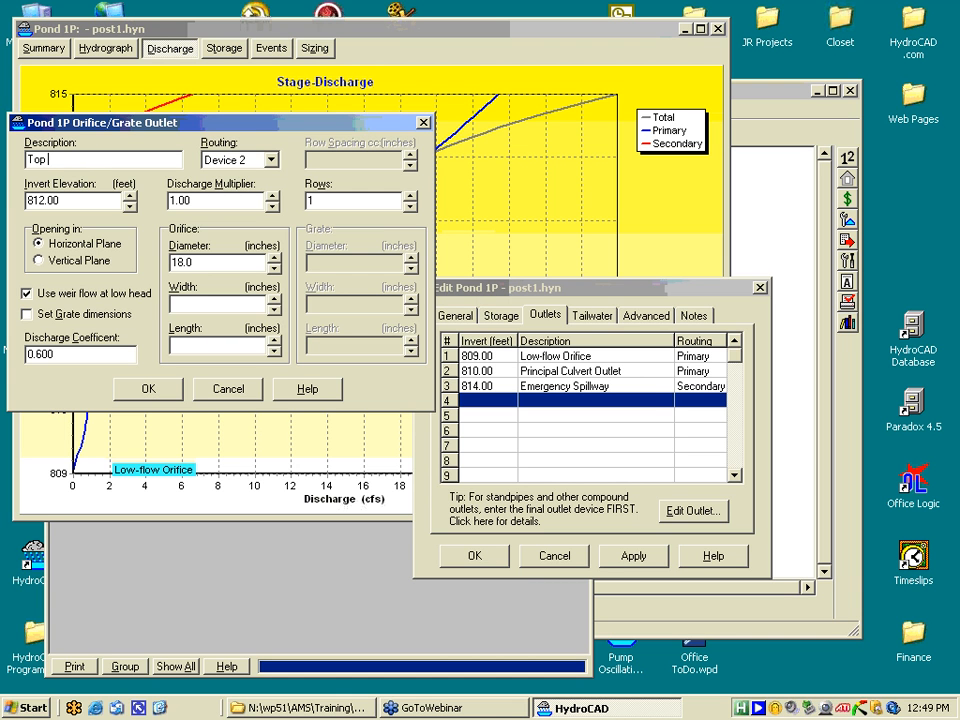
{"action": "type", "text": " of riser"}
{"action": "left_click", "coordinate": [150, 390]}
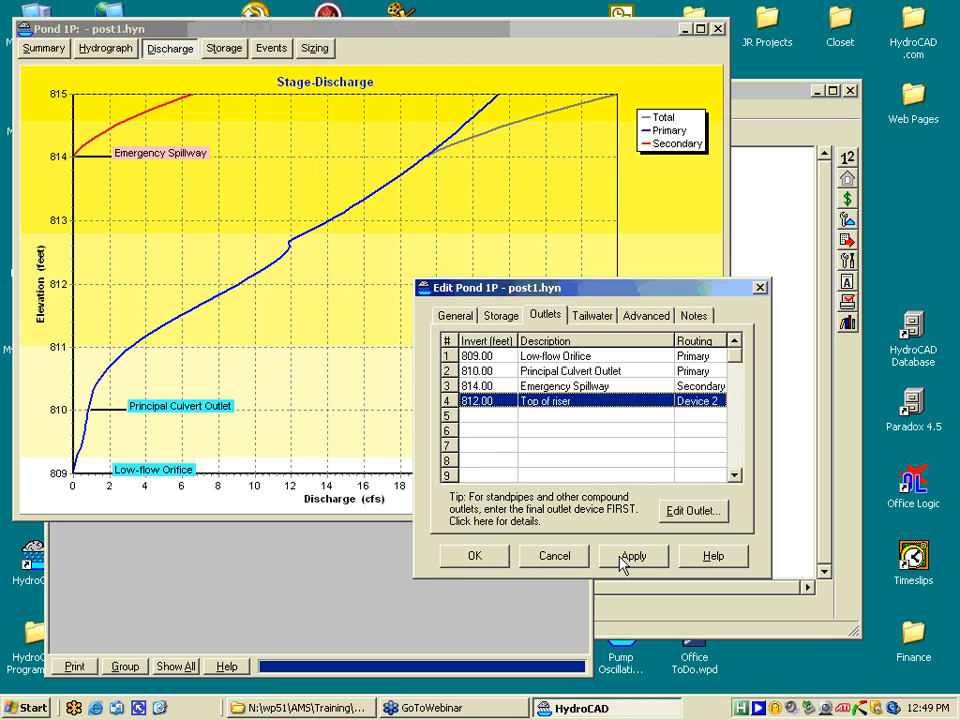
{"action": "left_click", "coordinate": [489, 560]}
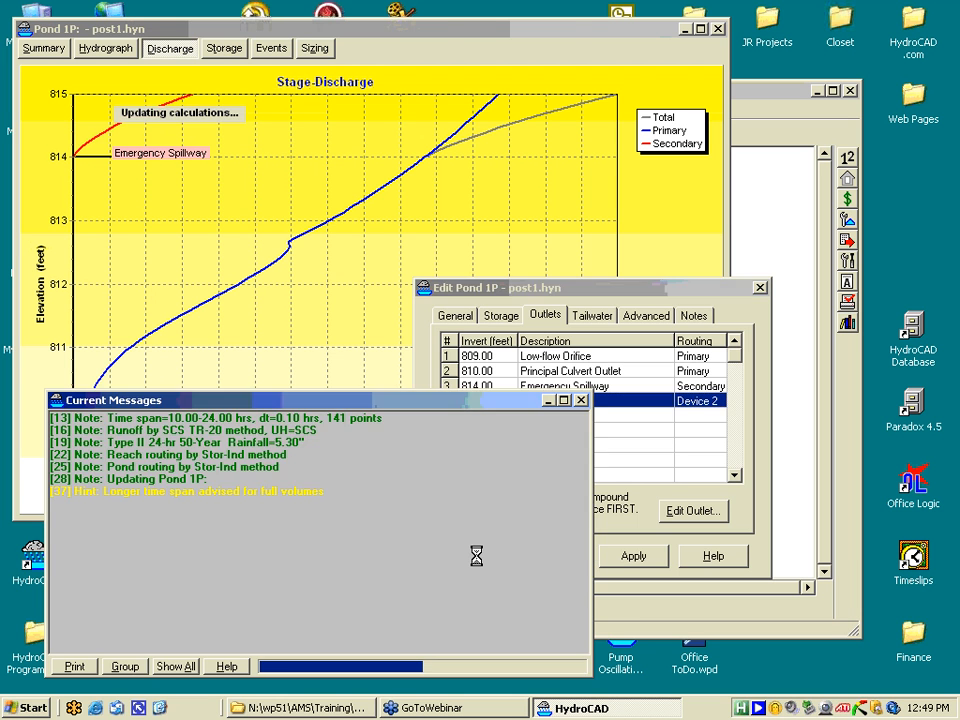
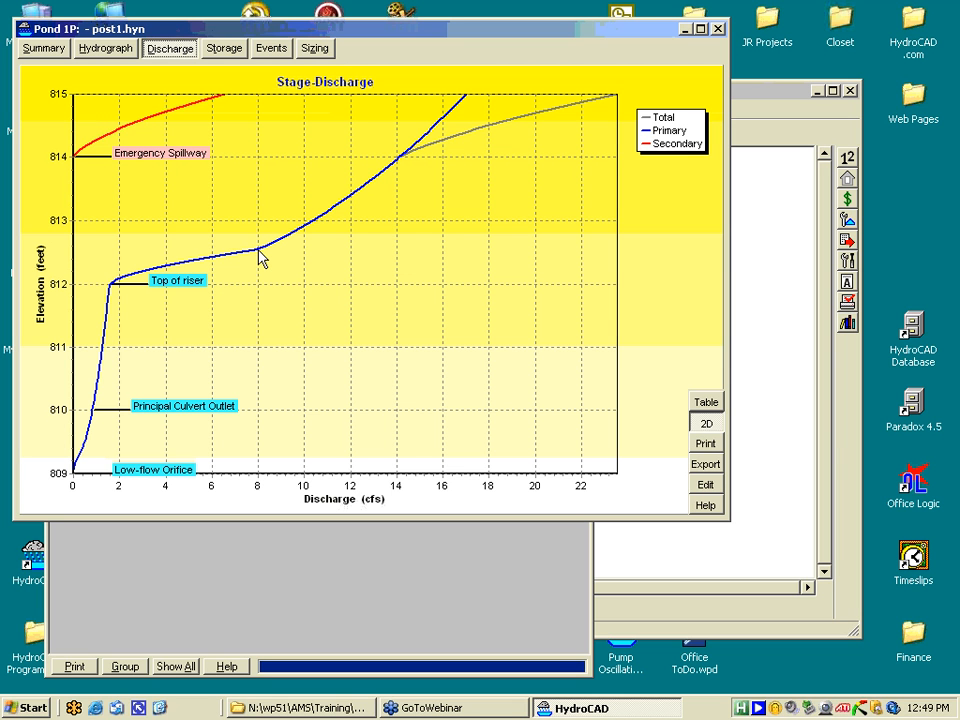
- Open Pond 1P's outlets and add an Orifice/Grate device in empty row 5
{"action": "left_click", "coordinate": [705, 486]}
{"action": "left_click_drag", "start_coordinate": [452, 226], "coordinate": [467, 234]}
{"action": "left_click", "coordinate": [464, 256]}
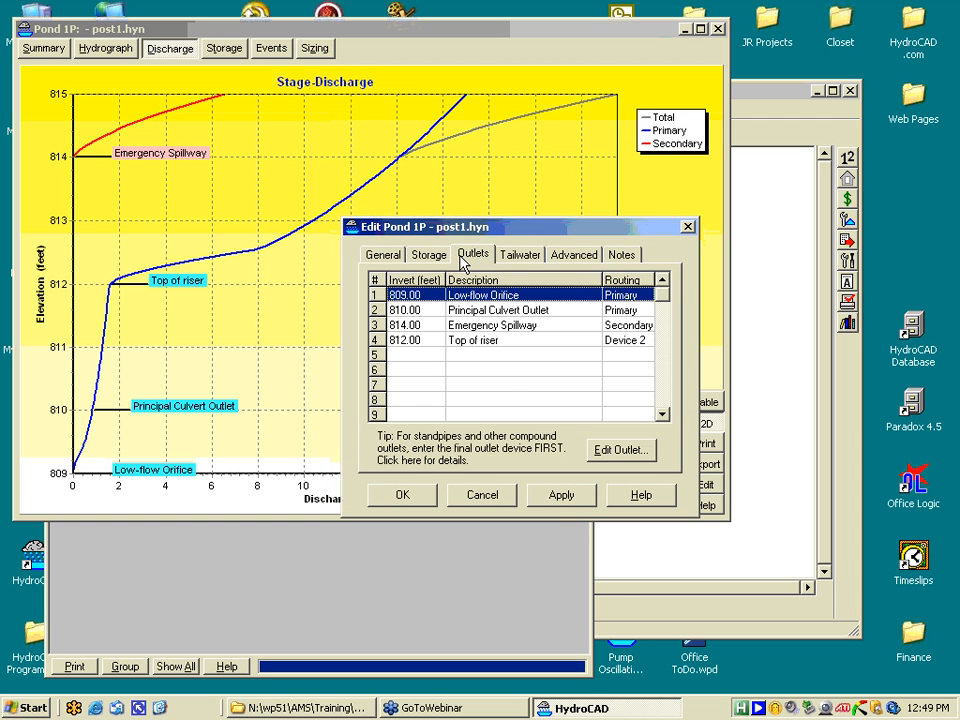
{"action": "double_click", "coordinate": [475, 355]}
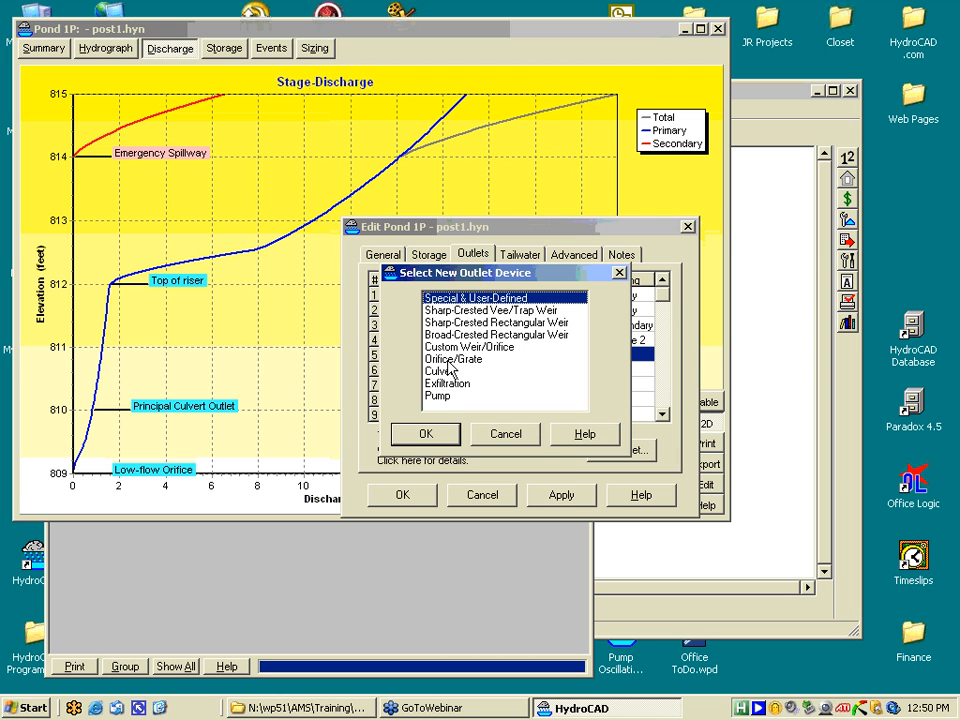
{"action": "double_click", "coordinate": [462, 359]}
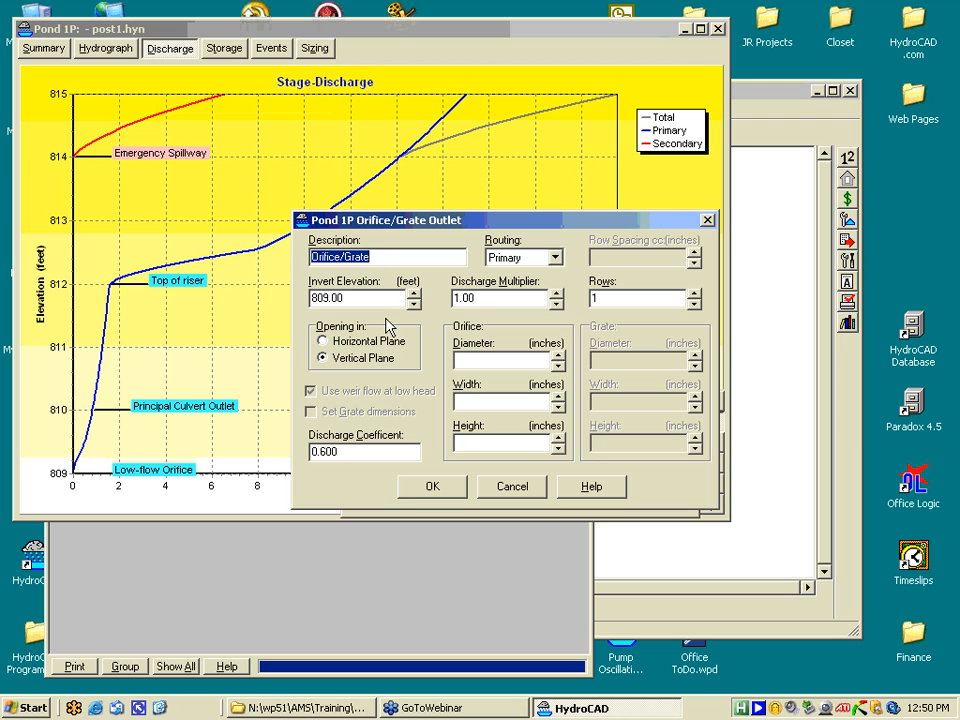
- Give the orifice an 811.00 invert, vertical plane, 6.0-inch diameter, and route it to Device 2
{"action": "left_click", "coordinate": [413, 295]}
{"action": "left_click", "coordinate": [413, 295]}
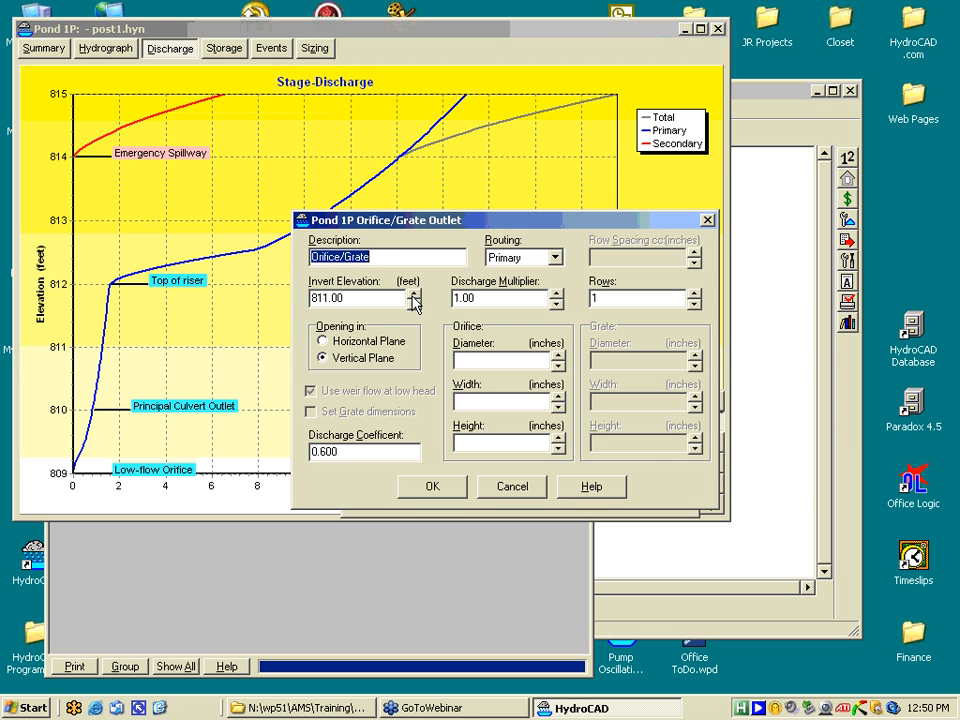
{"action": "left_click", "coordinate": [322, 358]}
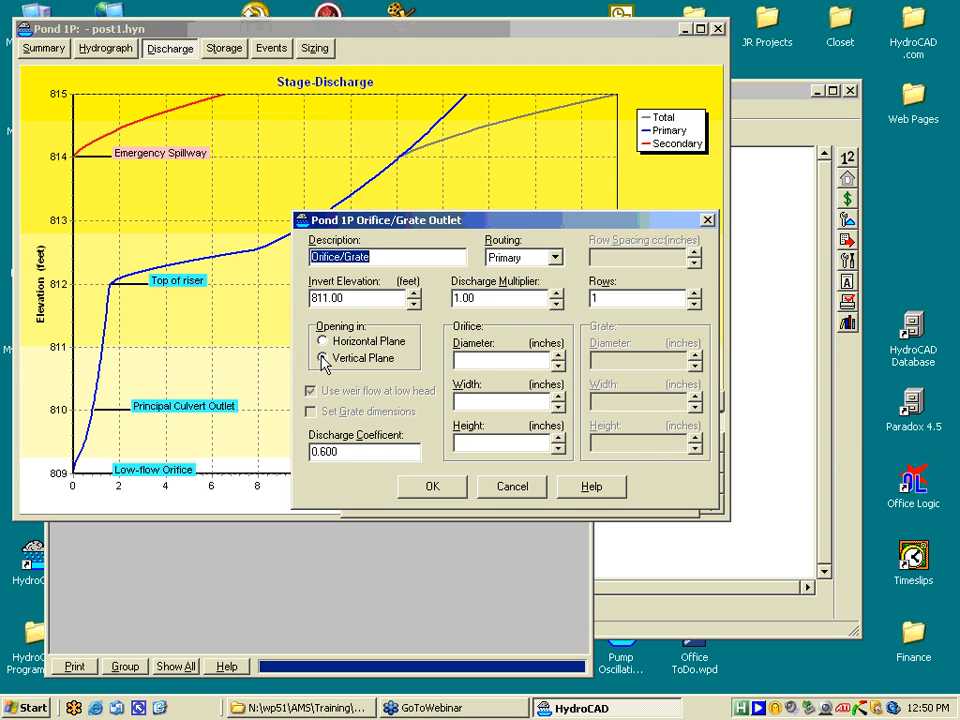
{"action": "left_click", "coordinate": [558, 356]}
{"action": "left_click", "coordinate": [558, 356]}
{"action": "left_click", "coordinate": [558, 356]}
{"action": "left_click", "coordinate": [558, 356]}
{"action": "left_click", "coordinate": [558, 356]}
{"action": "left_click", "coordinate": [558, 356]}
{"action": "left_click", "coordinate": [555, 257]}
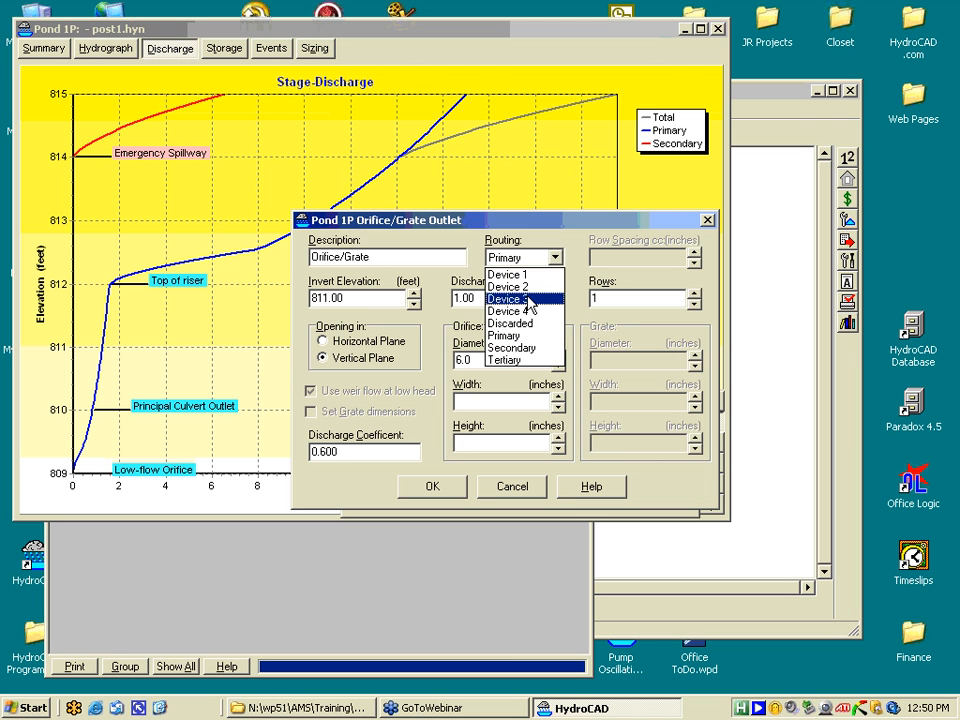
{"action": "left_click", "coordinate": [527, 289]}
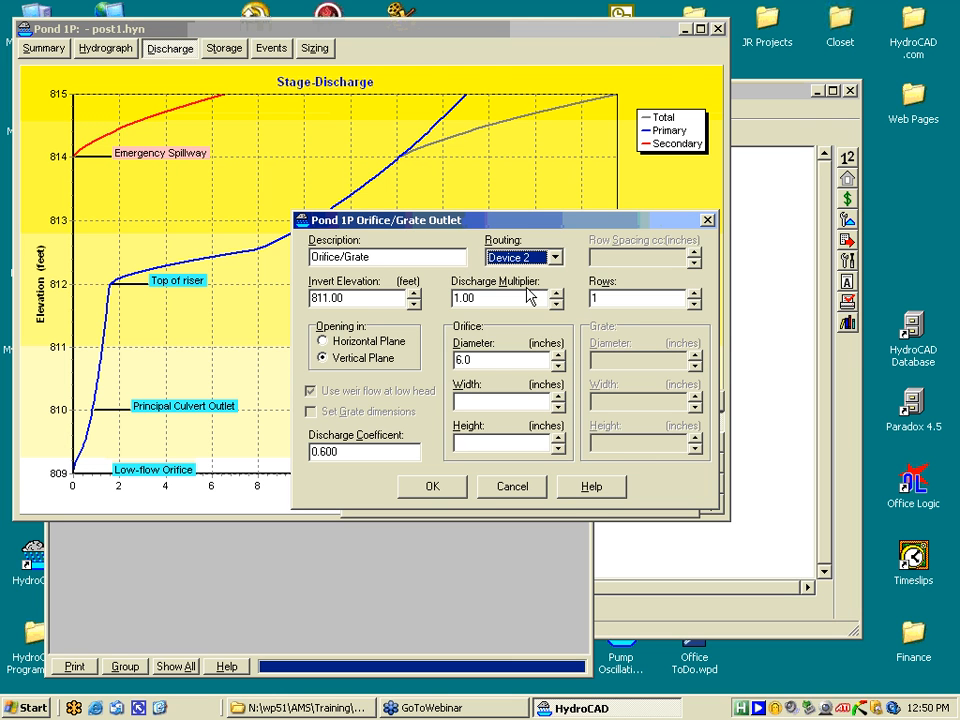
{"action": "left_click", "coordinate": [416, 489]}
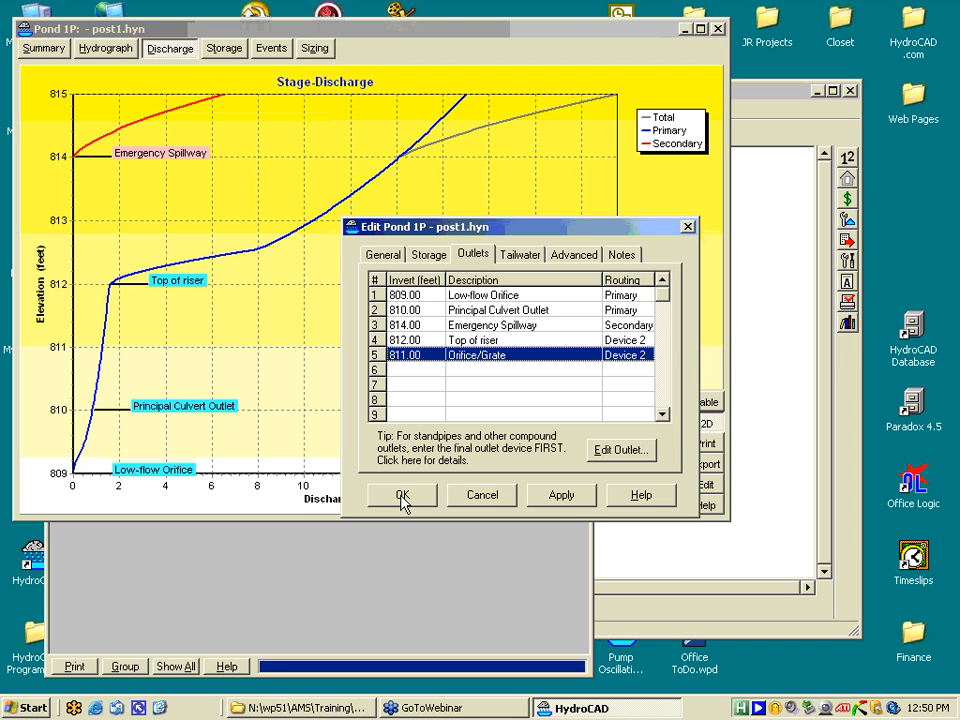
- Apply the outlet change, view the stage-discharge graph, then show the 50-Year pond Summary (12.52 cfs outflow)
{"action": "left_click", "coordinate": [402, 497]}
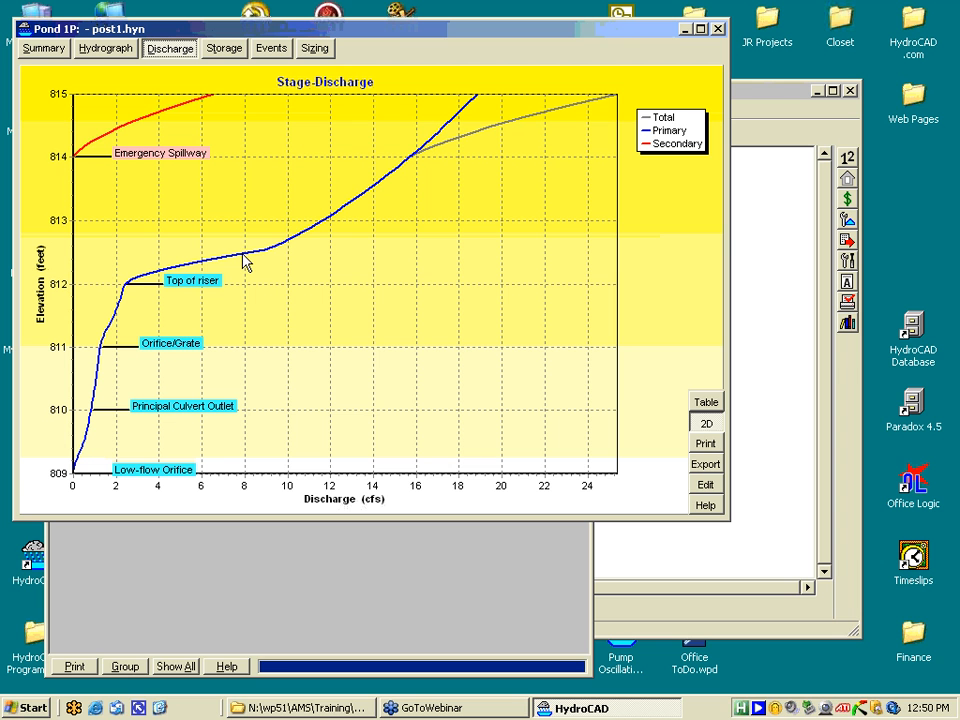
{"action": "left_click", "coordinate": [708, 426]}
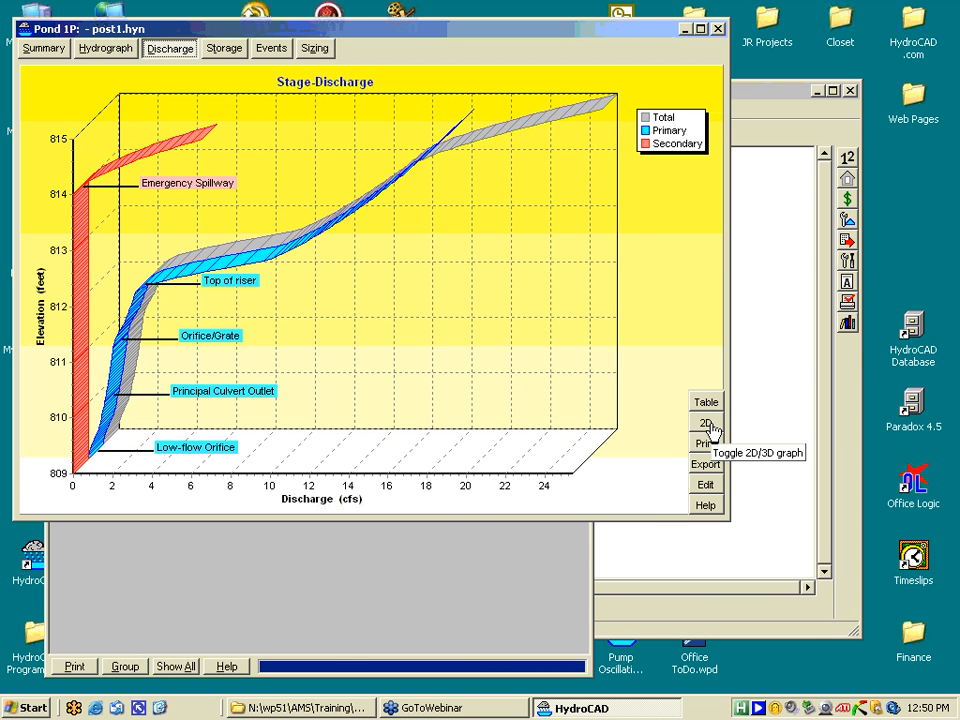
{"action": "left_click", "coordinate": [45, 49]}
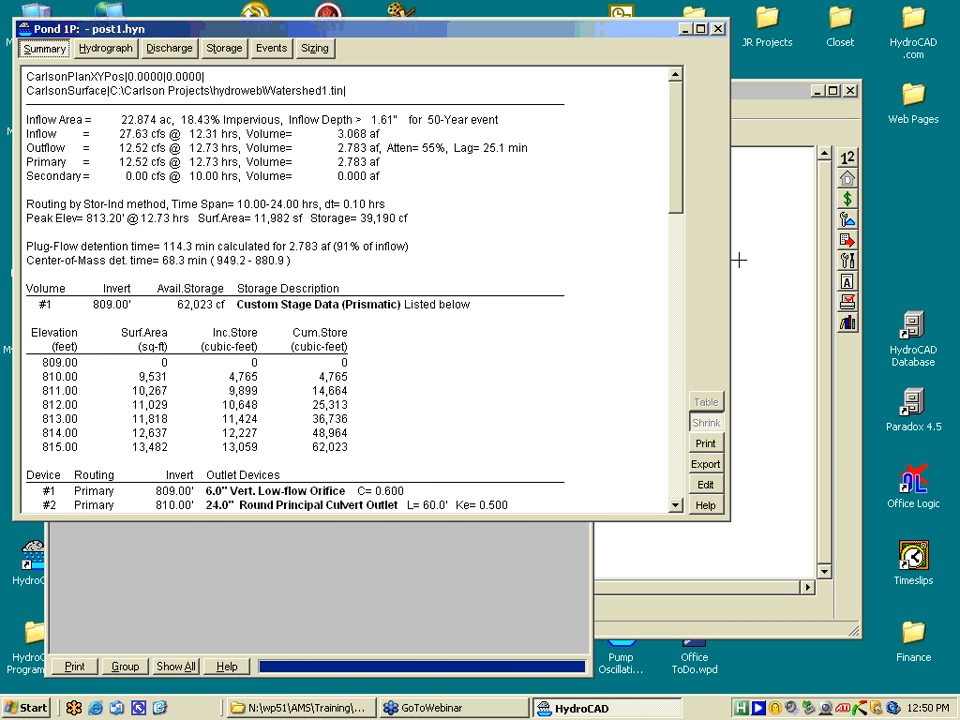
- Review the outlet devices in the summary, then show the hydrograph: 27.63 cfs in, 12.52 cfs out
{"action": "left_click_drag", "start_coordinate": [682, 210], "coordinate": [678, 276]}
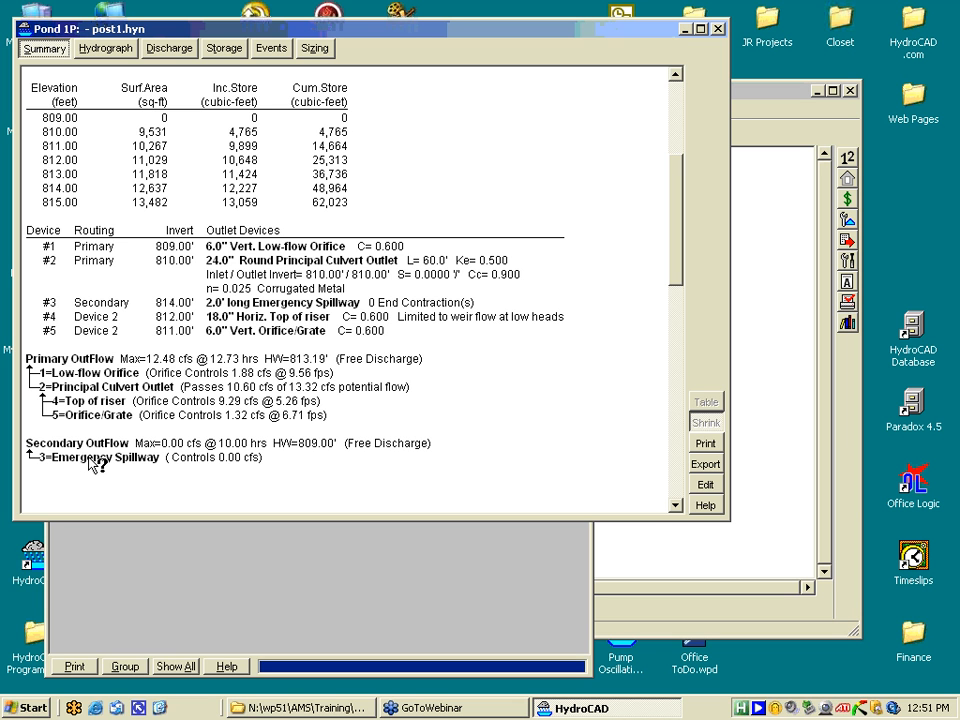
{"action": "left_click", "coordinate": [106, 48]}
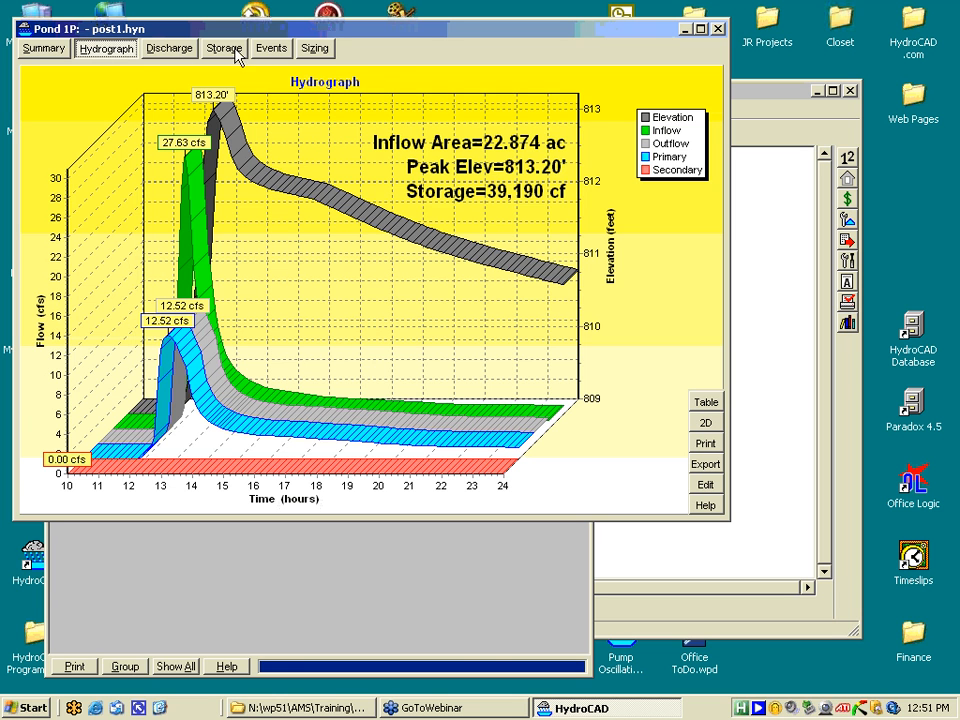
- View the sizing chart, then update the Events table for all storms, 1-Year to 100-Year
{"action": "left_click", "coordinate": [316, 50]}
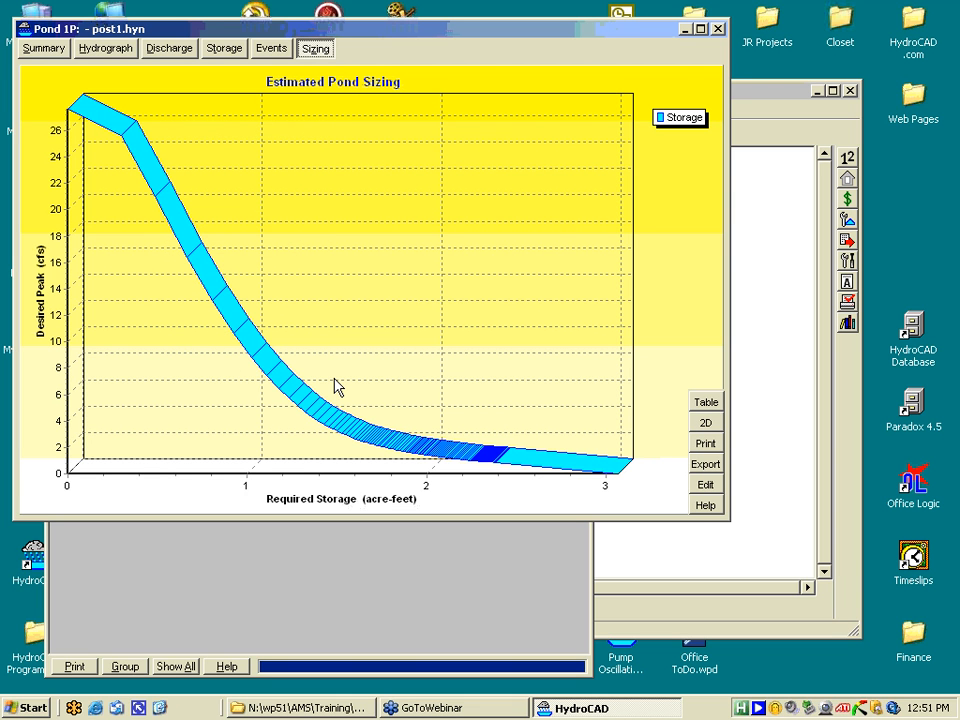
{"action": "left_click", "coordinate": [271, 50]}
{"action": "left_click", "coordinate": [650, 485]}
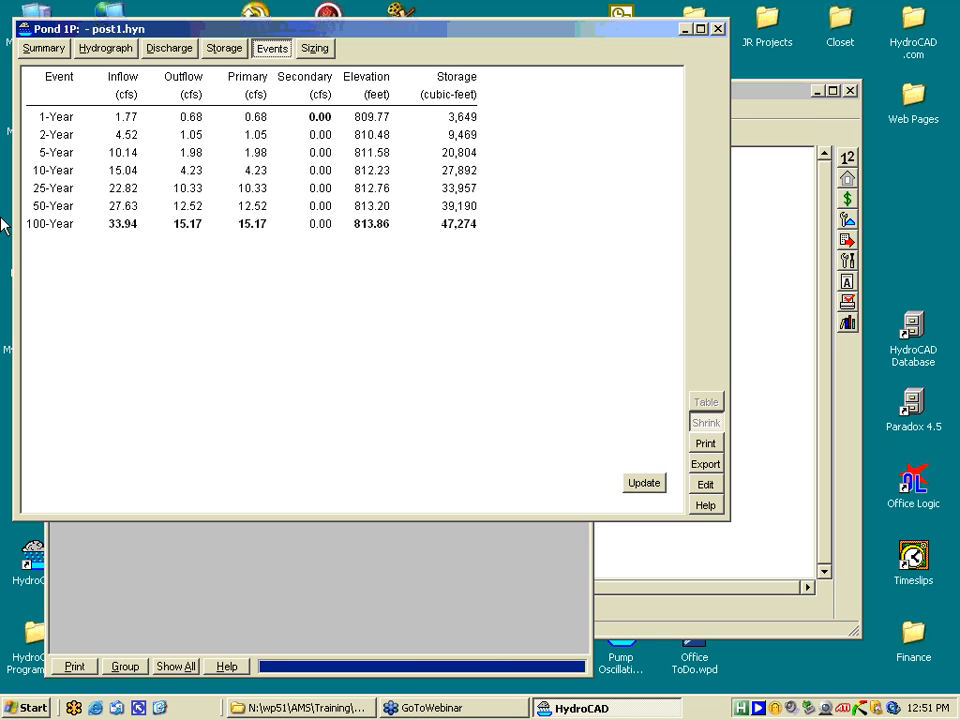
- Show Pond 1P's stage-area-storage chart, then switch to the Pond Storage Calculations web page
{"action": "left_click", "coordinate": [228, 50]}
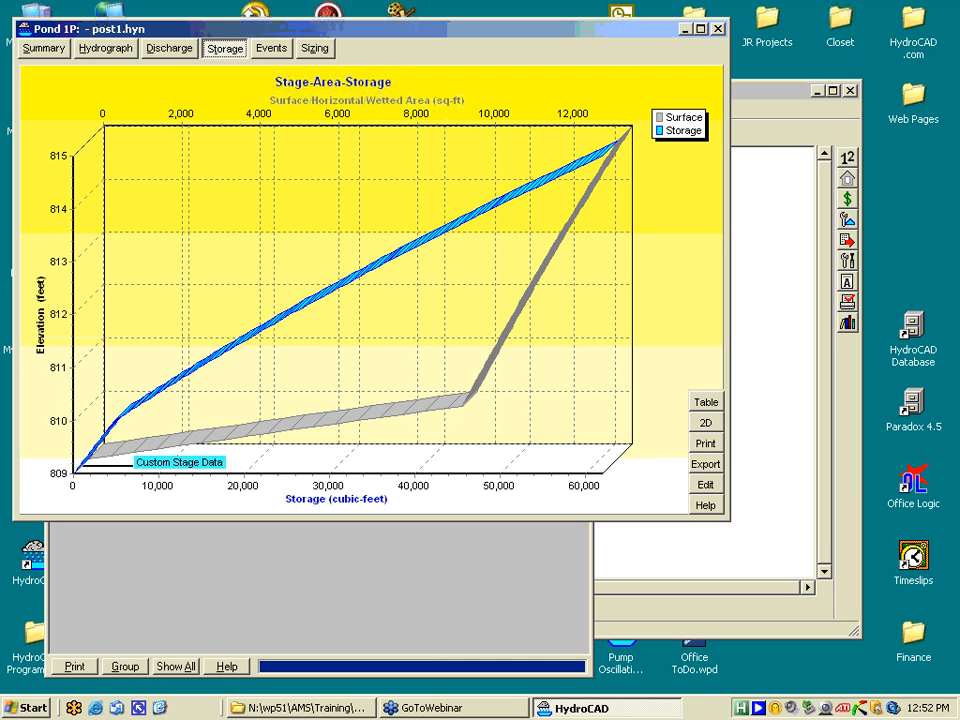
{"action": "key", "text": "alt+Tab"}
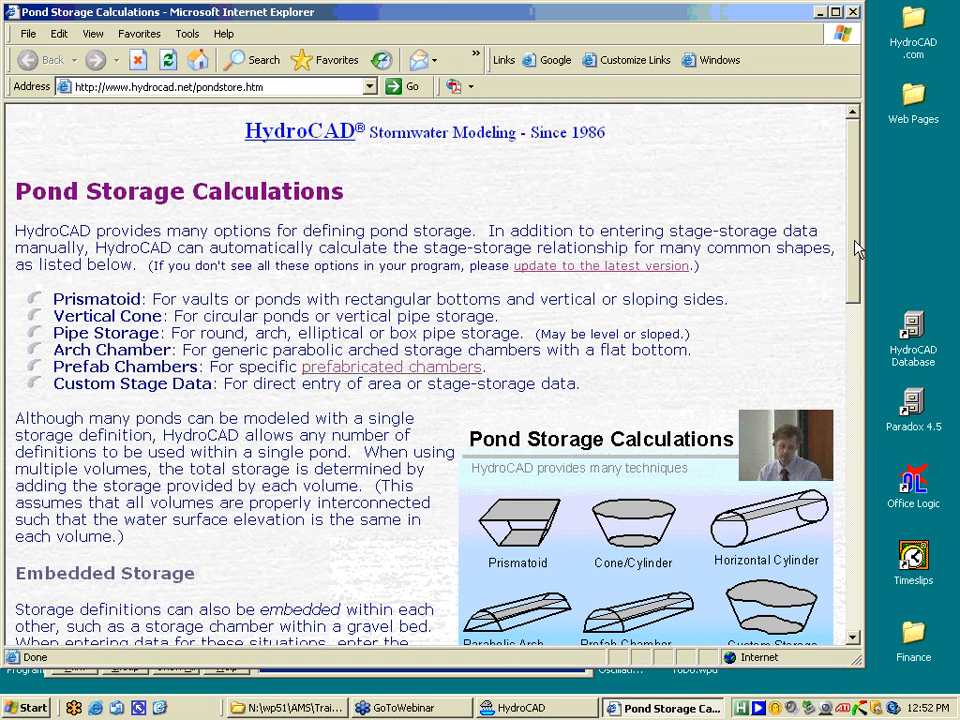
- Scroll the storage calculations page and follow the 'prefabricated chambers' link
{"action": "left_click_drag", "start_coordinate": [857, 248], "coordinate": [857, 250]}
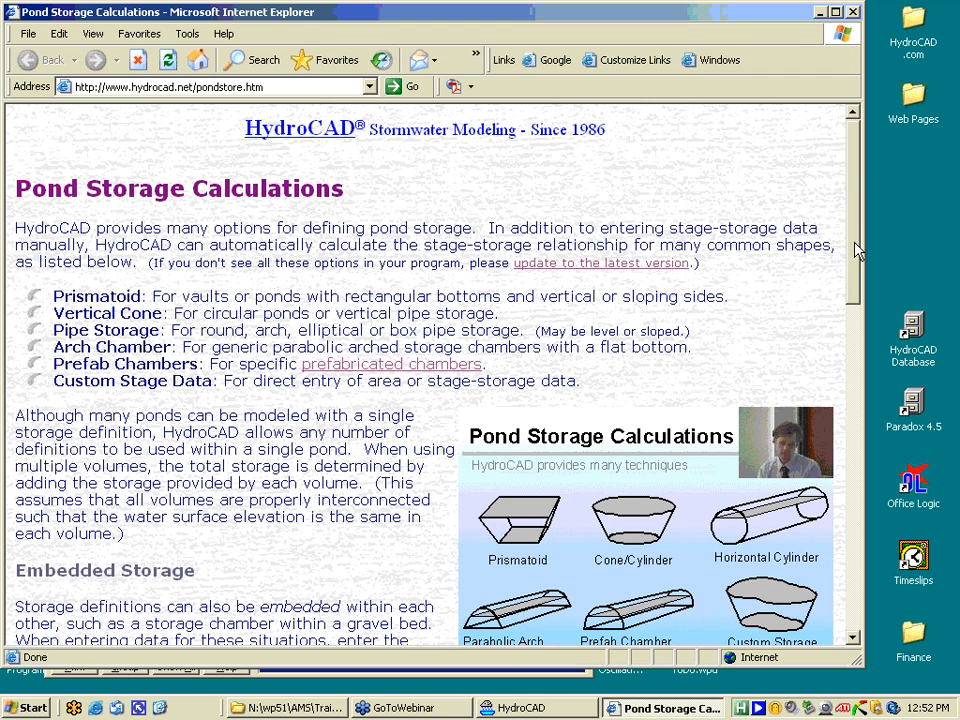
{"action": "scroll", "coordinate": [746, 231], "scroll_direction": "down", "scroll_amount": 2}
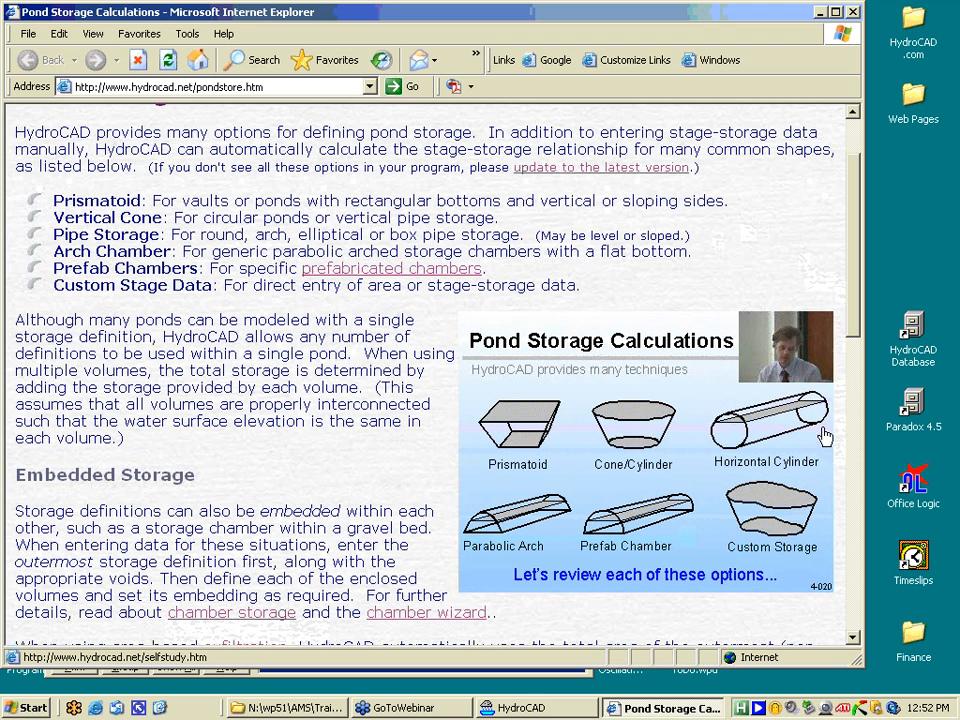
{"action": "mouse_move", "coordinate": [829, 419]}
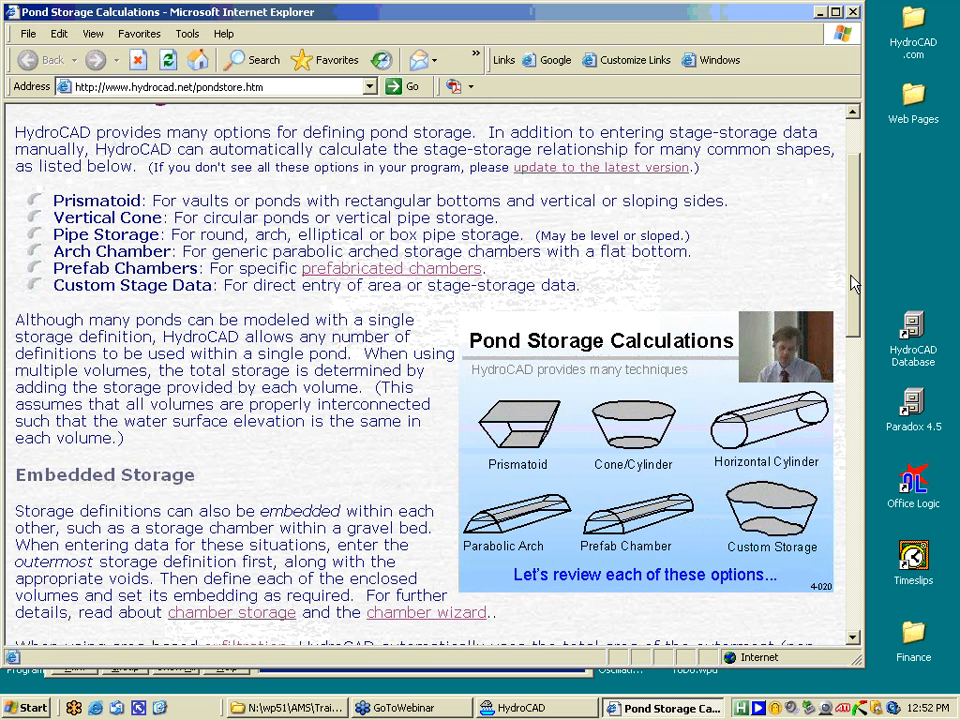
{"action": "left_click_drag", "start_coordinate": [851, 276], "coordinate": [851, 320]}
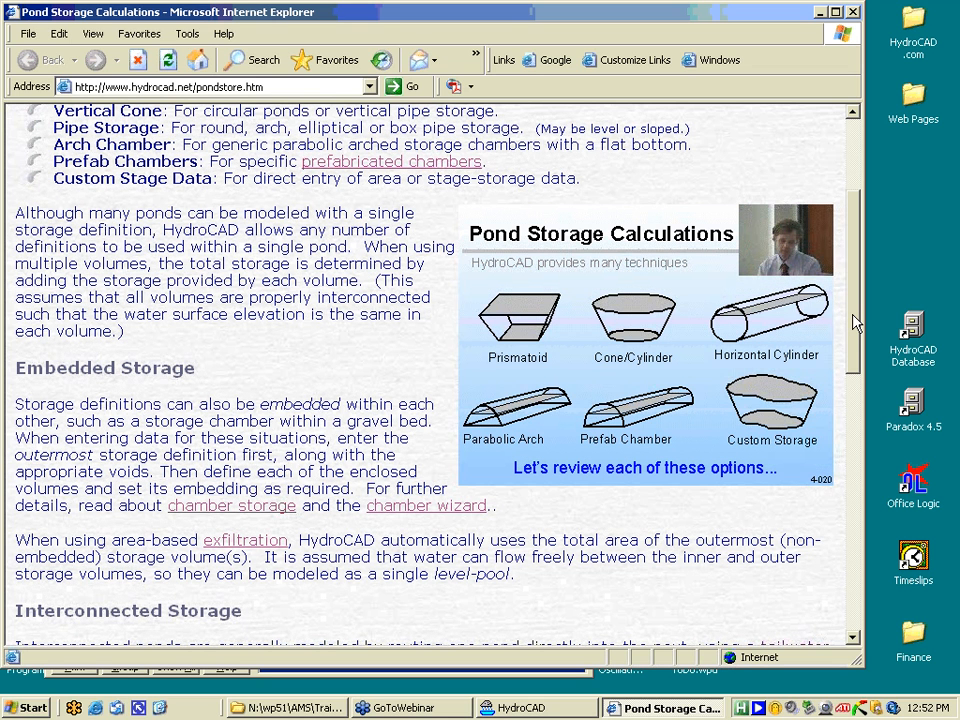
{"action": "left_click_drag", "start_coordinate": [853, 316], "coordinate": [393, 369]}
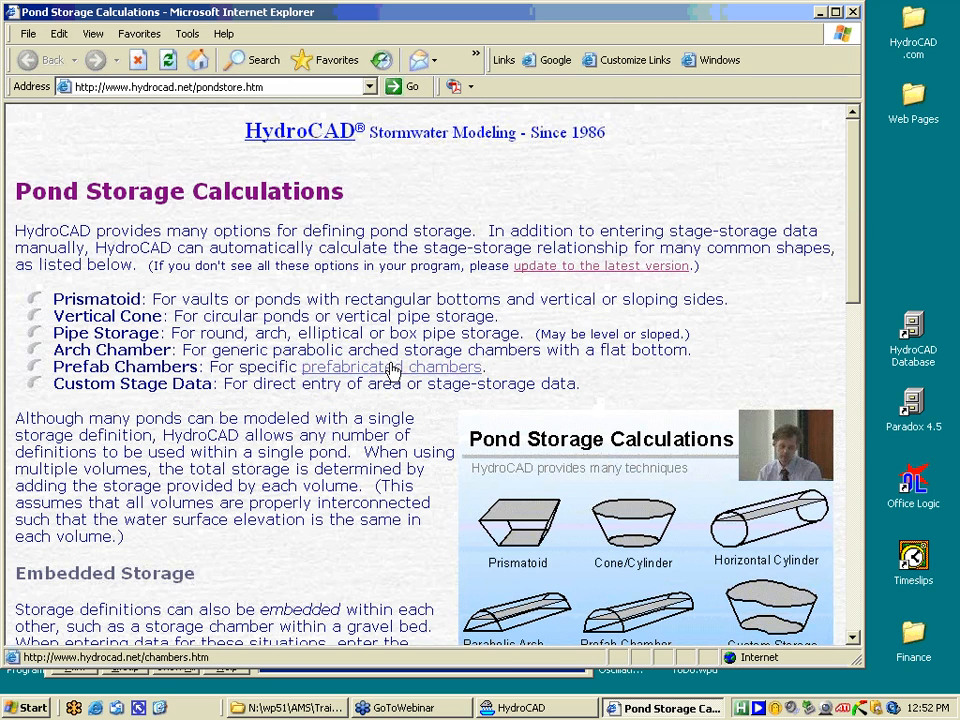
{"action": "left_click", "coordinate": [393, 369]}
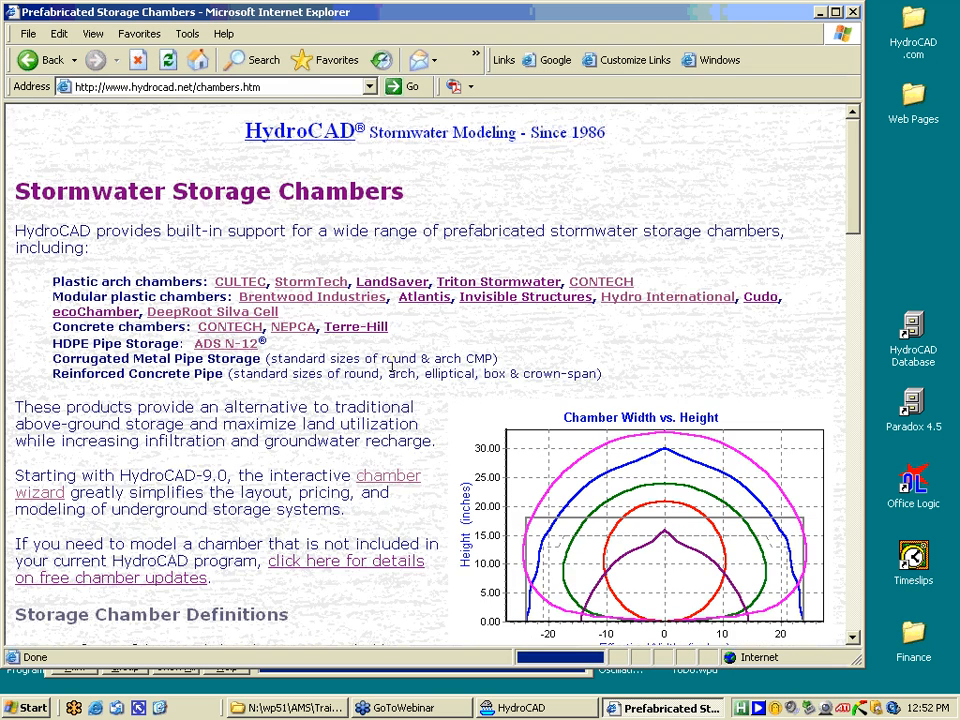
- Open the Brentwood Industries StormTank page, then close the browser
{"action": "left_click_drag", "start_coordinate": [853, 212], "coordinate": [856, 237]}
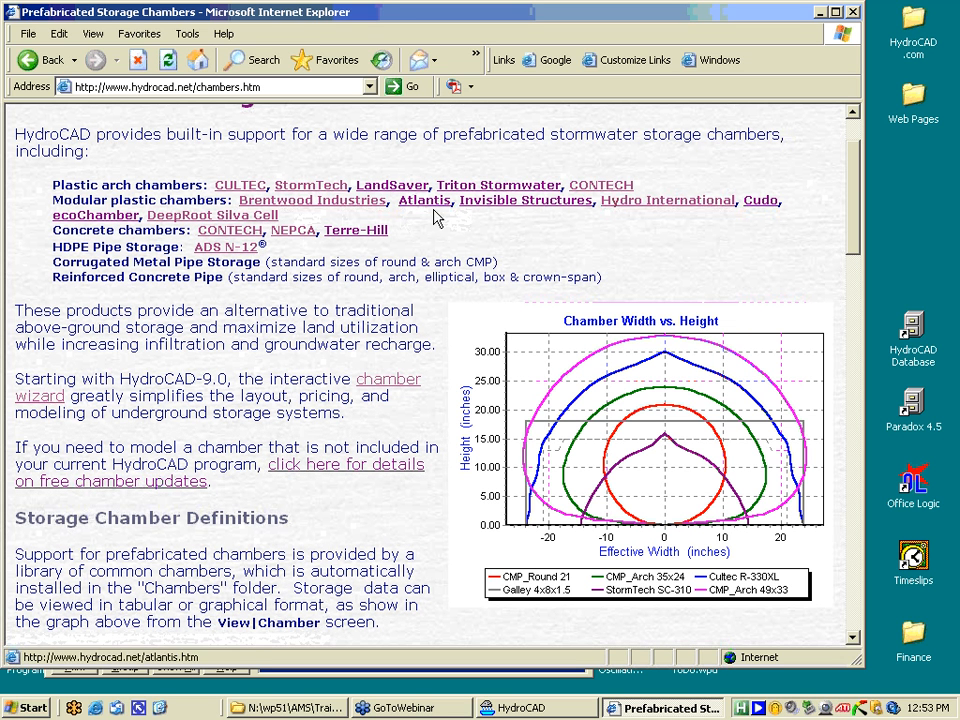
{"action": "left_click", "coordinate": [355, 204]}
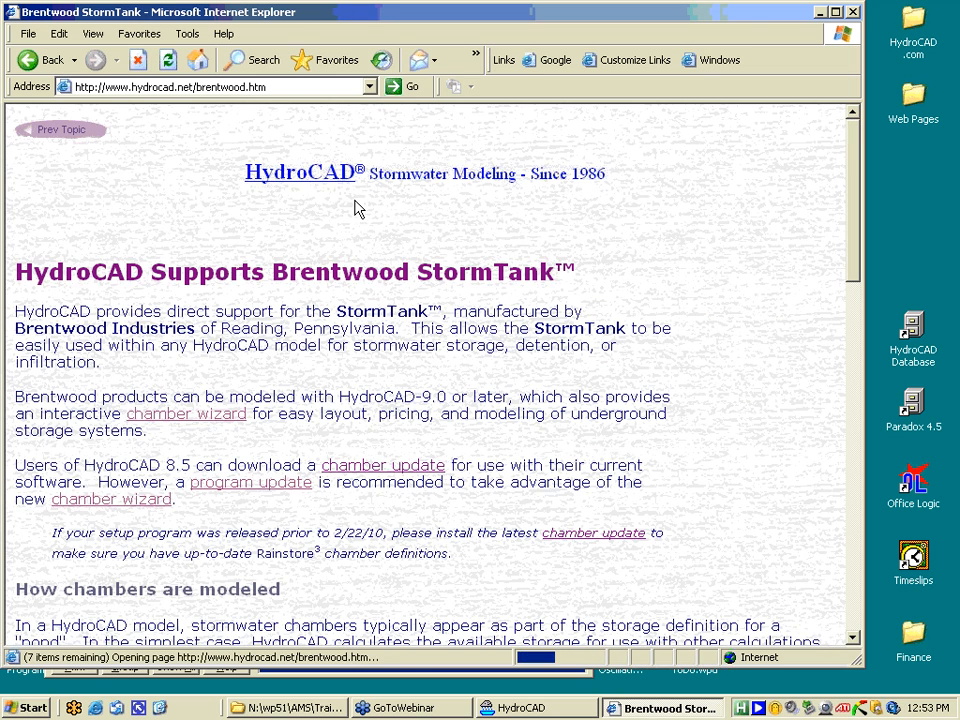
{"action": "left_click", "coordinate": [852, 13]}
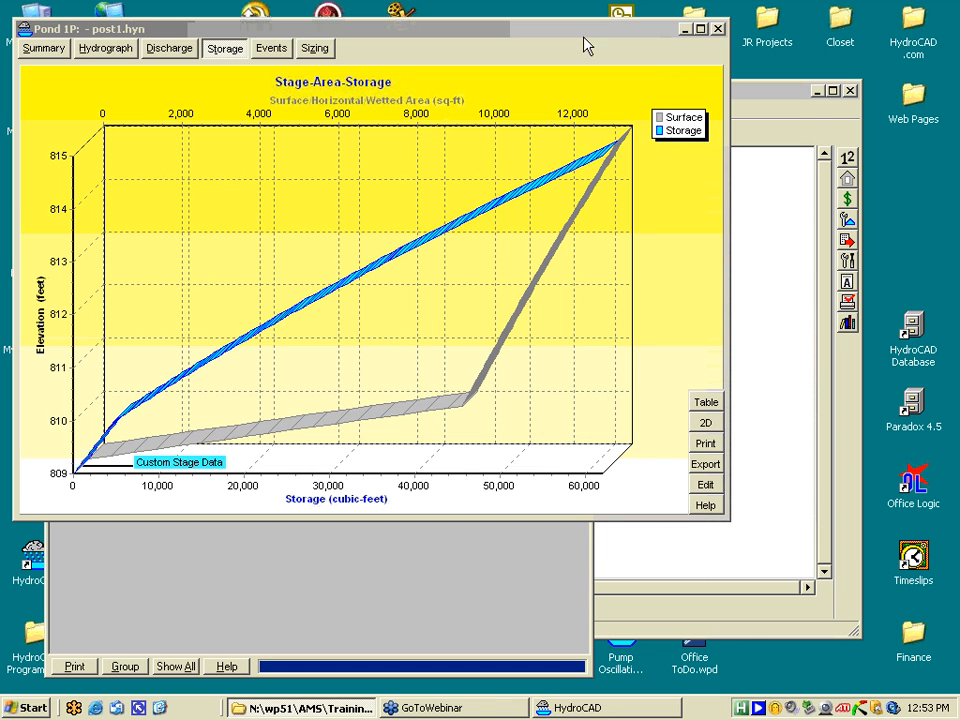
- Close the storage chart and plot the Cultec R-400 profile from the chamber library
{"action": "left_click", "coordinate": [717, 28]}
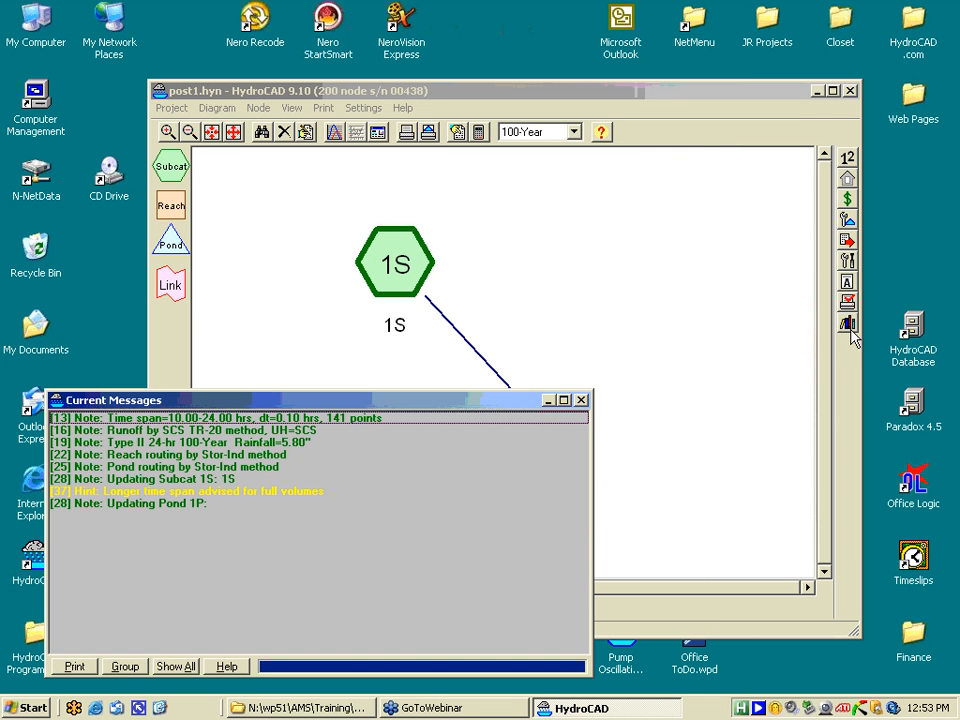
{"action": "left_click", "coordinate": [848, 325]}
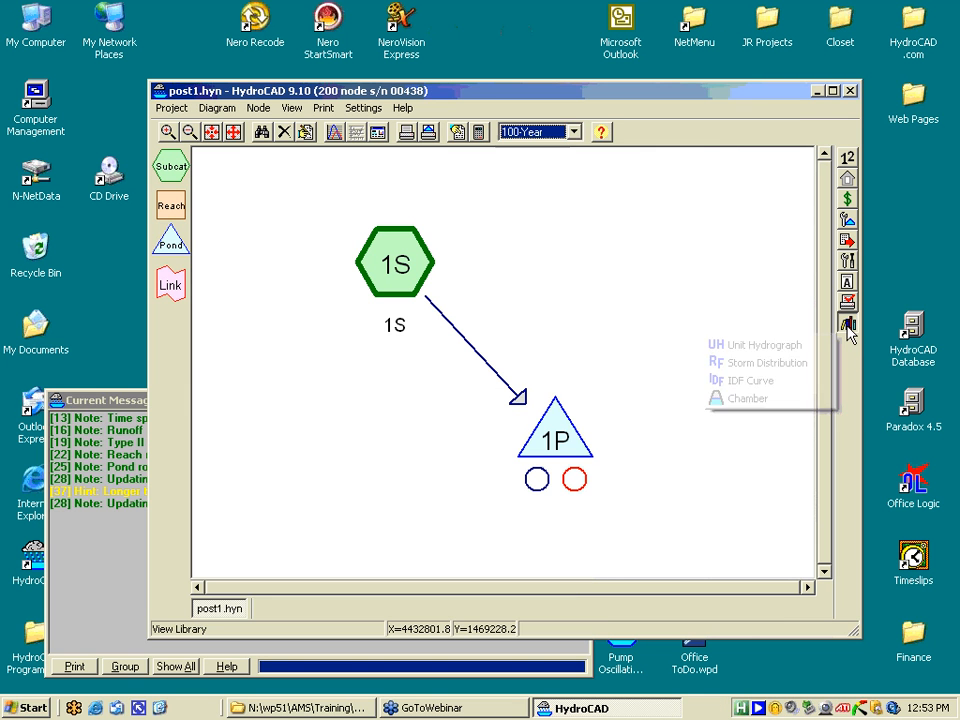
{"action": "left_click", "coordinate": [742, 399]}
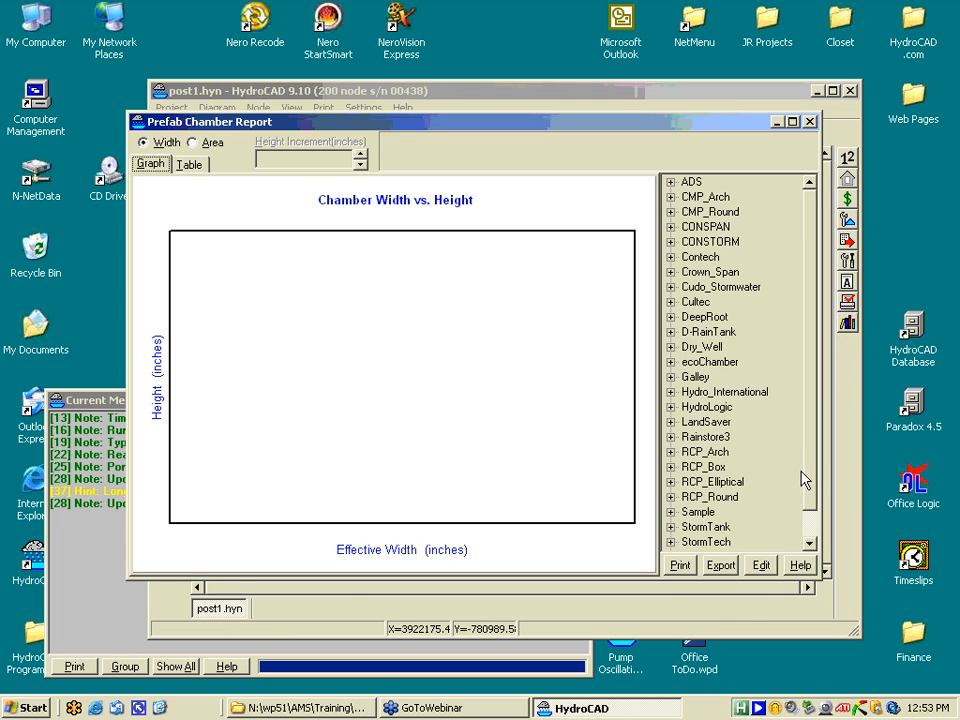
{"action": "mouse_move", "coordinate": [808, 468]}
{"action": "left_mouse_down"}
{"action": "mouse_move", "coordinate": [807, 484]}
{"action": "mouse_move", "coordinate": [806, 462]}
{"action": "left_mouse_up"}
{"action": "left_click", "coordinate": [671, 301]}
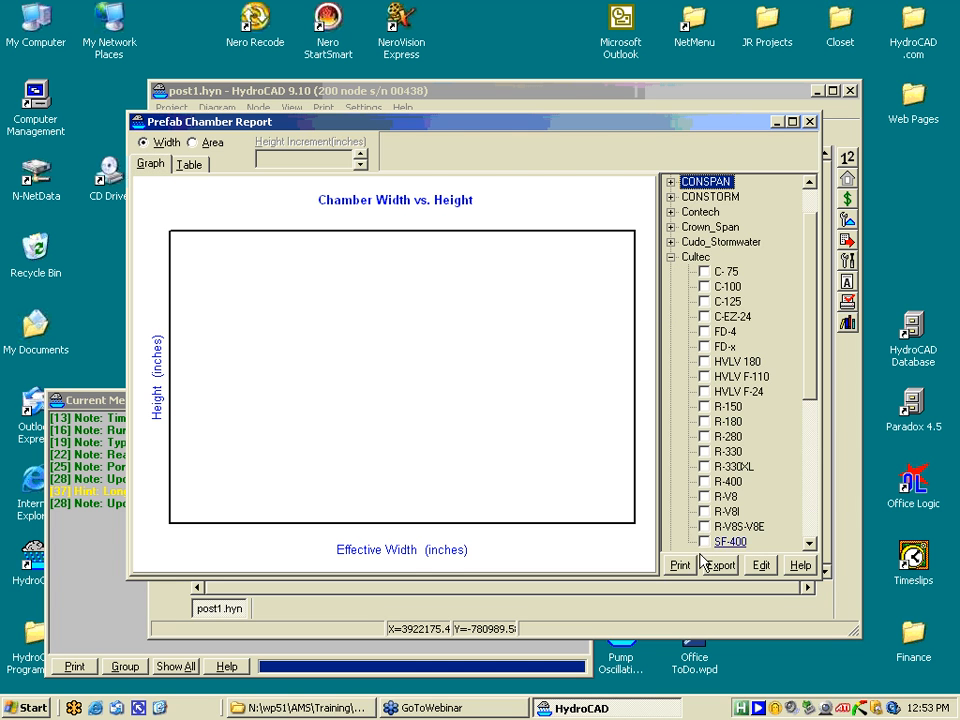
{"action": "left_click", "coordinate": [705, 482]}
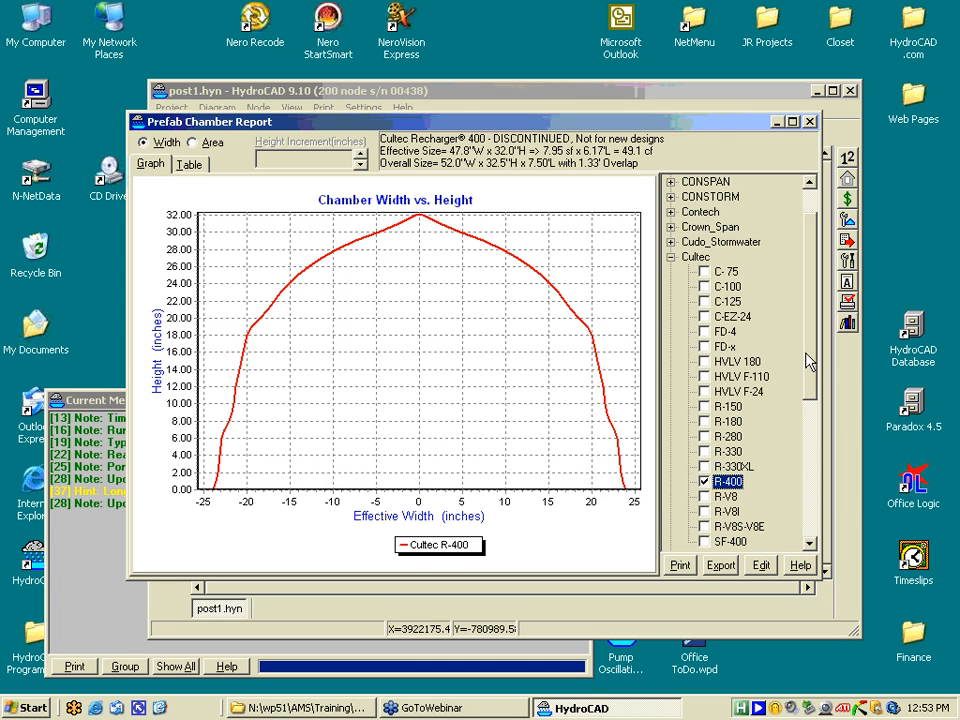
- Add StormTech MC-3500, ADS N-12 42 and CMP_Arch 57x38 profiles to the comparison, then close it
{"action": "left_click_drag", "start_coordinate": [813, 360], "coordinate": [814, 450]}
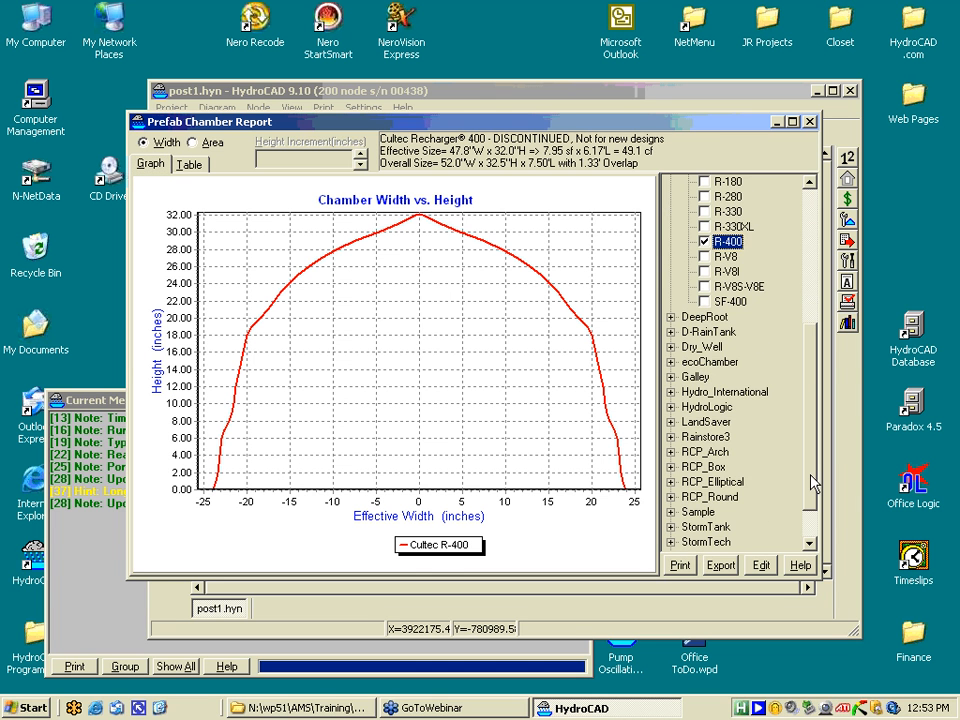
{"action": "scroll", "coordinate": [812, 484], "scroll_direction": "down", "scroll_amount": 1}
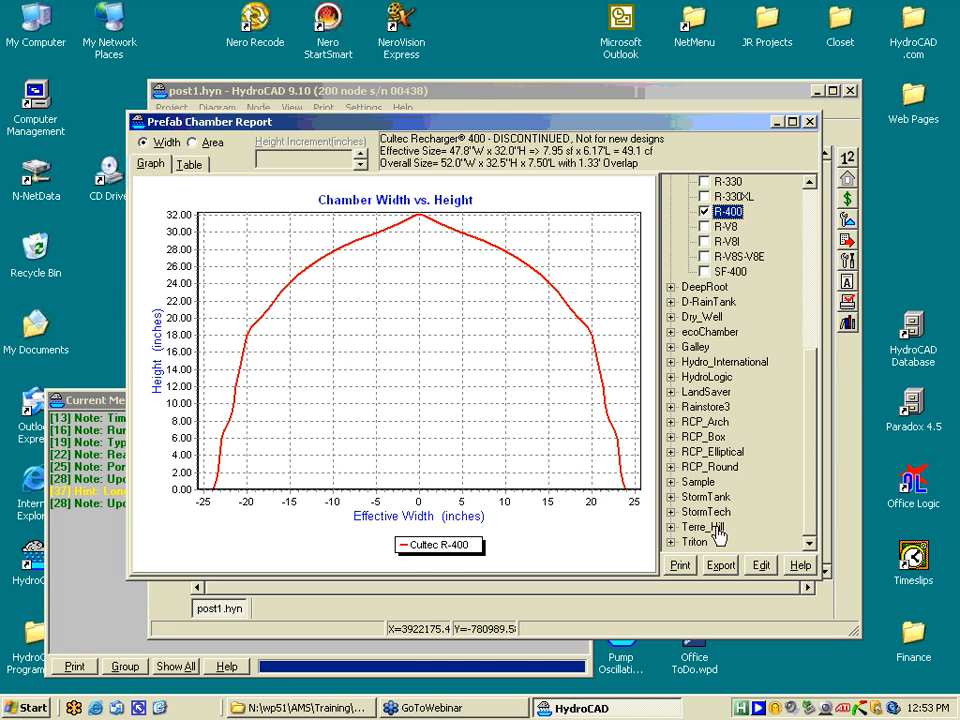
{"action": "left_click", "coordinate": [671, 512]}
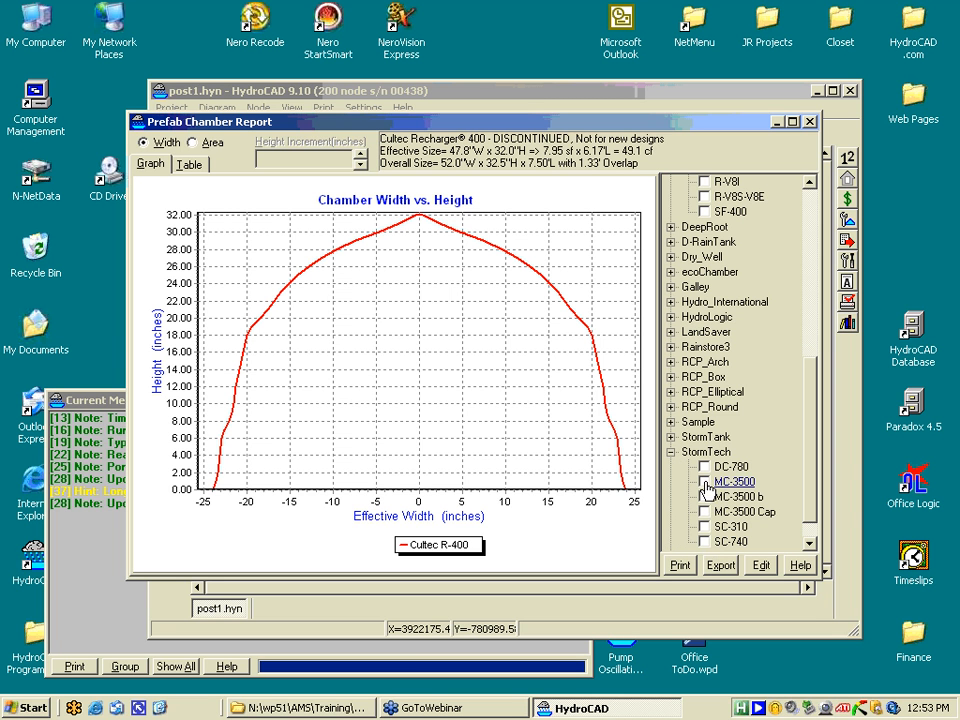
{"action": "left_click", "coordinate": [706, 484]}
{"action": "scroll", "coordinate": [806, 496], "scroll_direction": "up", "scroll_amount": 8}
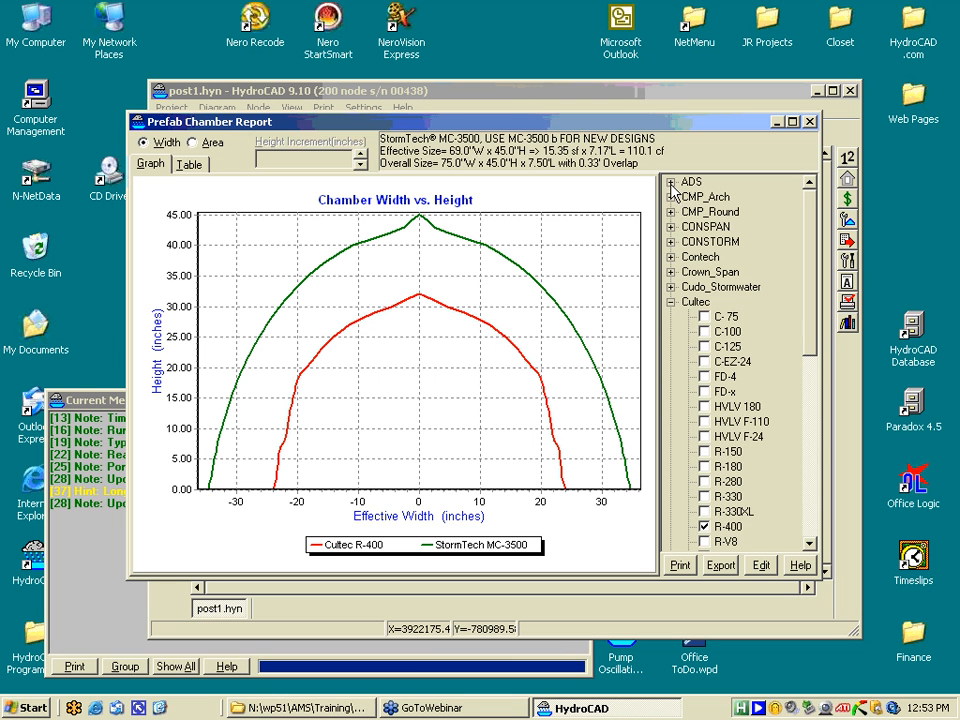
{"action": "left_click", "coordinate": [670, 182]}
{"action": "left_click", "coordinate": [705, 288]}
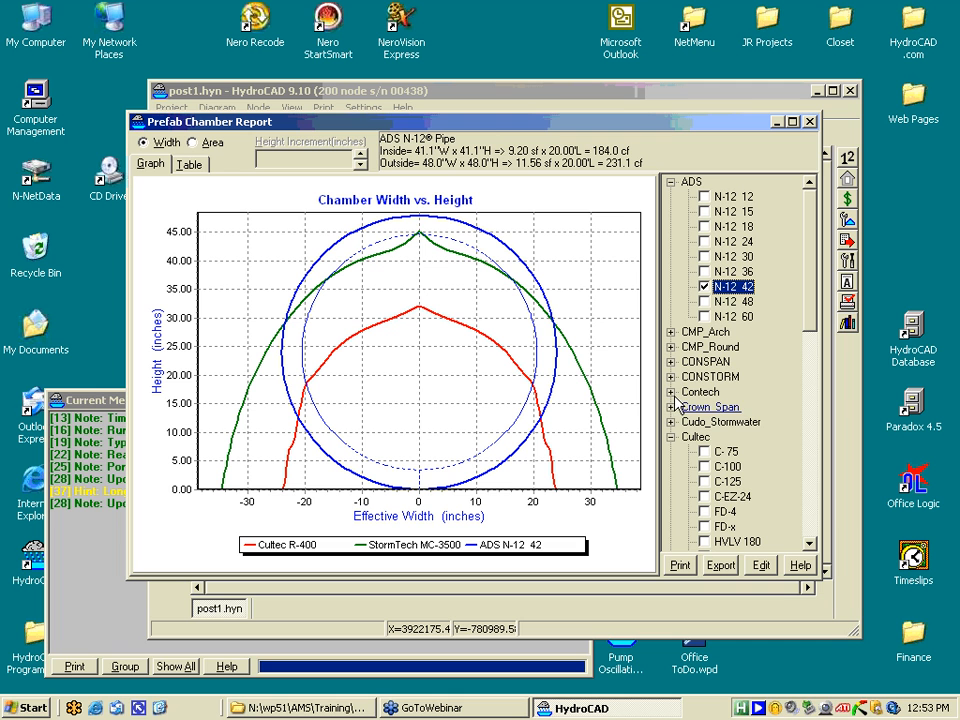
{"action": "left_click", "coordinate": [670, 333]}
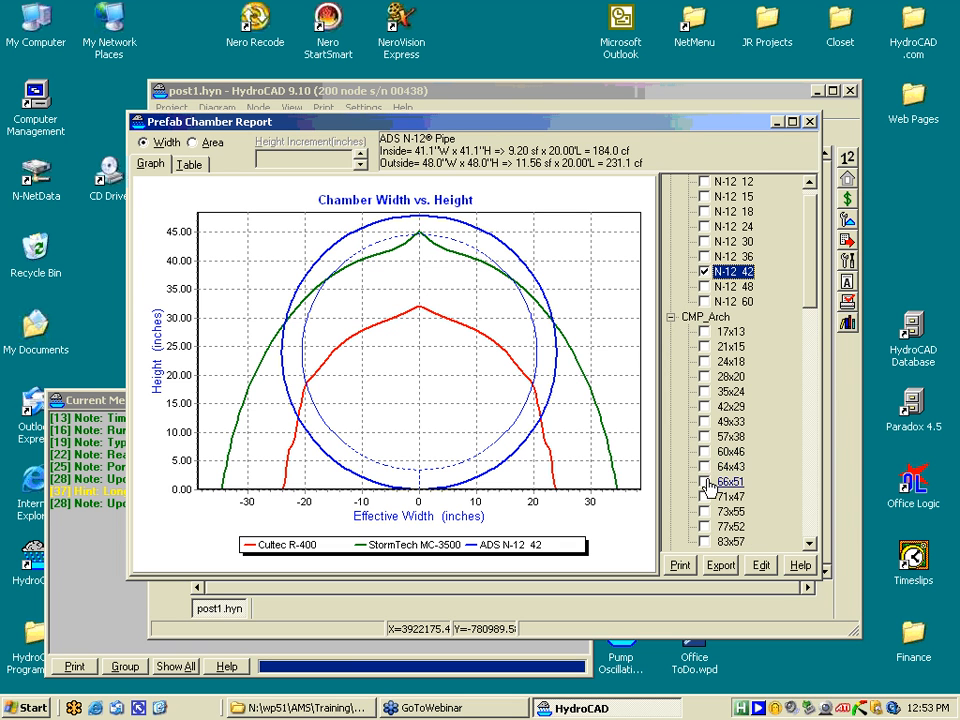
{"action": "left_click", "coordinate": [705, 437]}
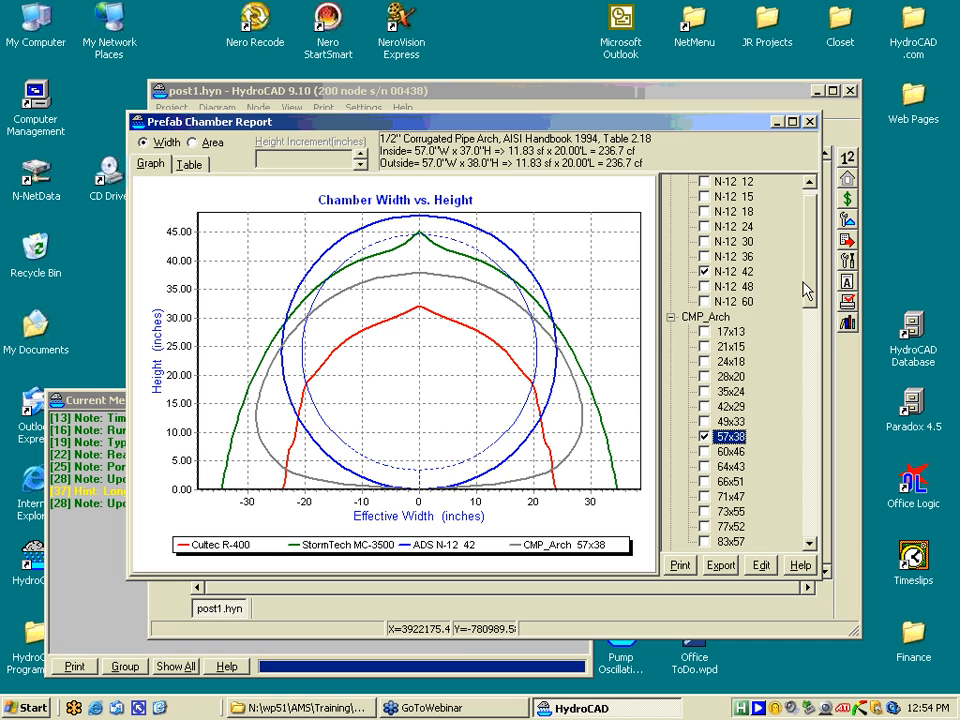
{"action": "left_click", "coordinate": [811, 122]}
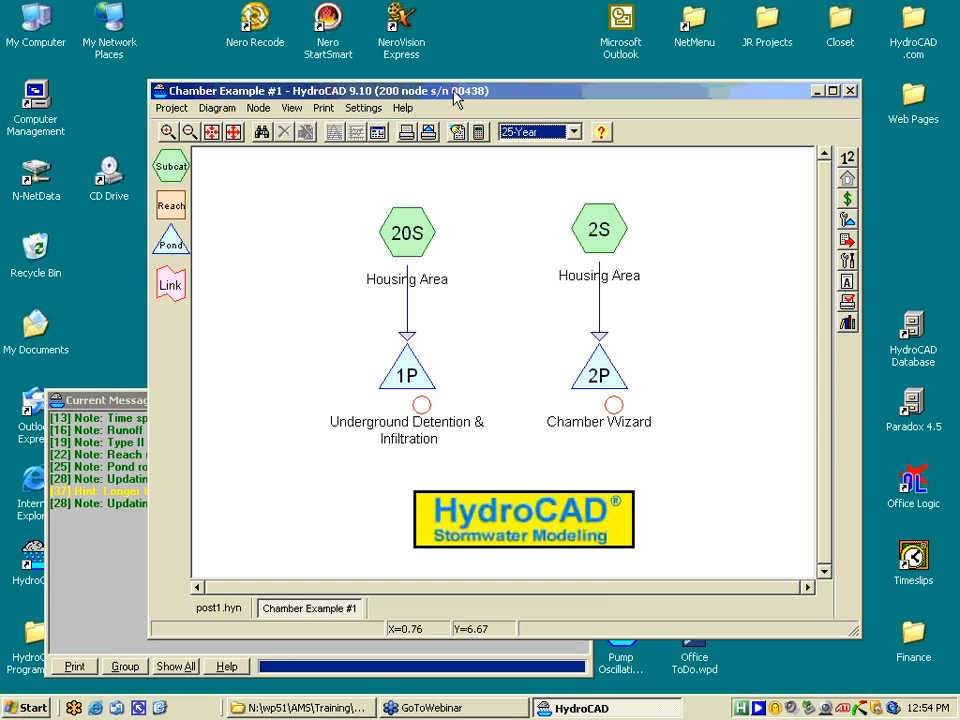
- Open pond 1P's Summary, enlarge it, and scroll to 28,766 cf storage and 104.13 ft peak
{"action": "left_click_drag", "start_coordinate": [456, 97], "coordinate": [428, 58]}
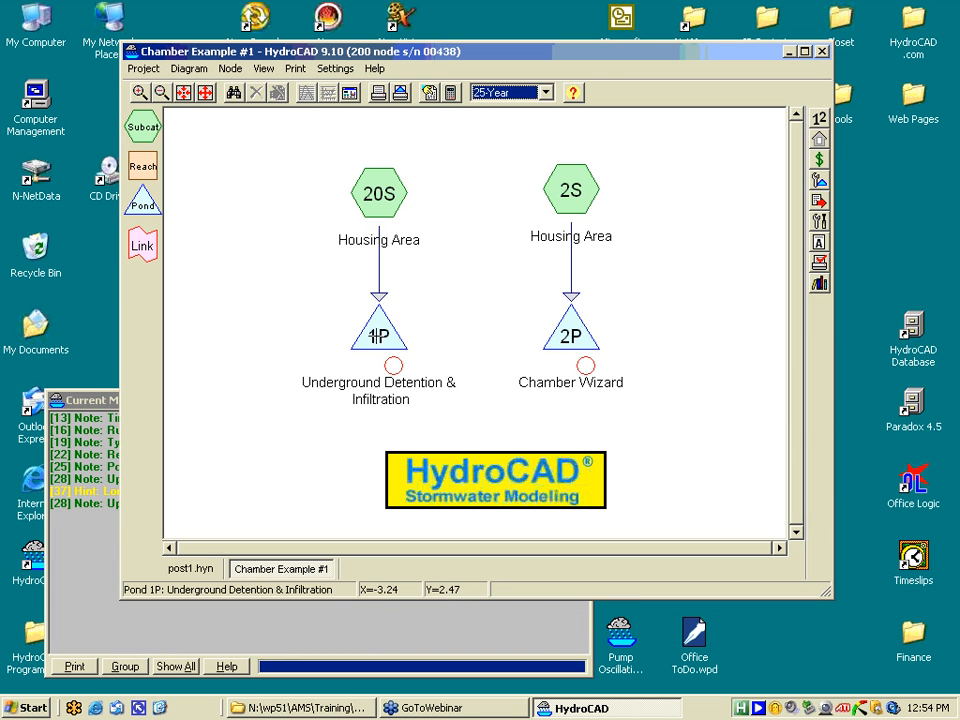
{"action": "double_click", "coordinate": [378, 335]}
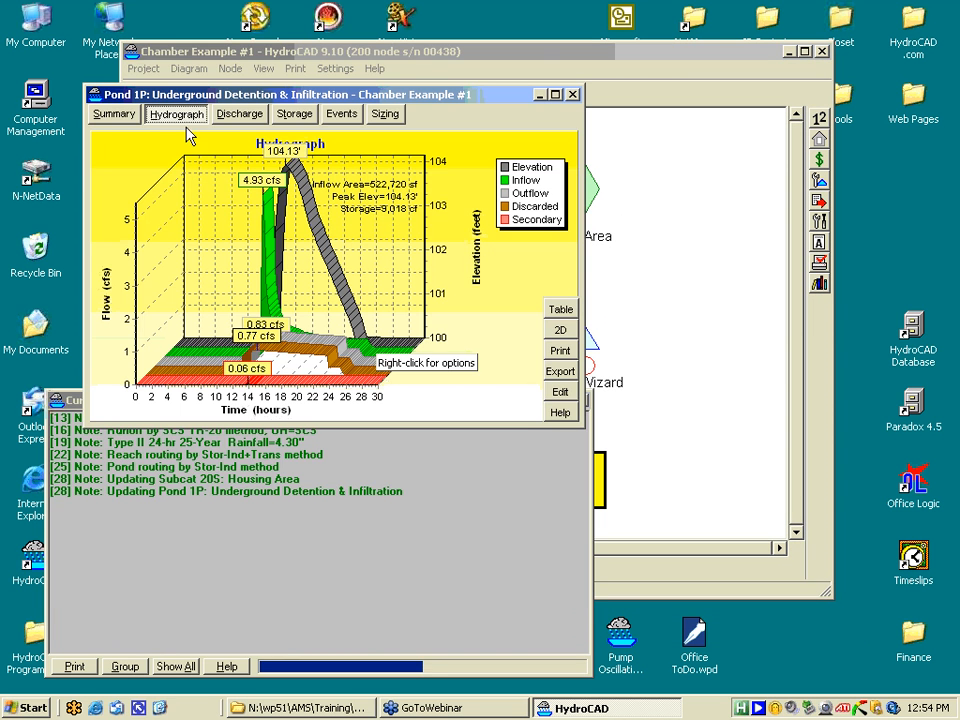
{"action": "left_click", "coordinate": [118, 113]}
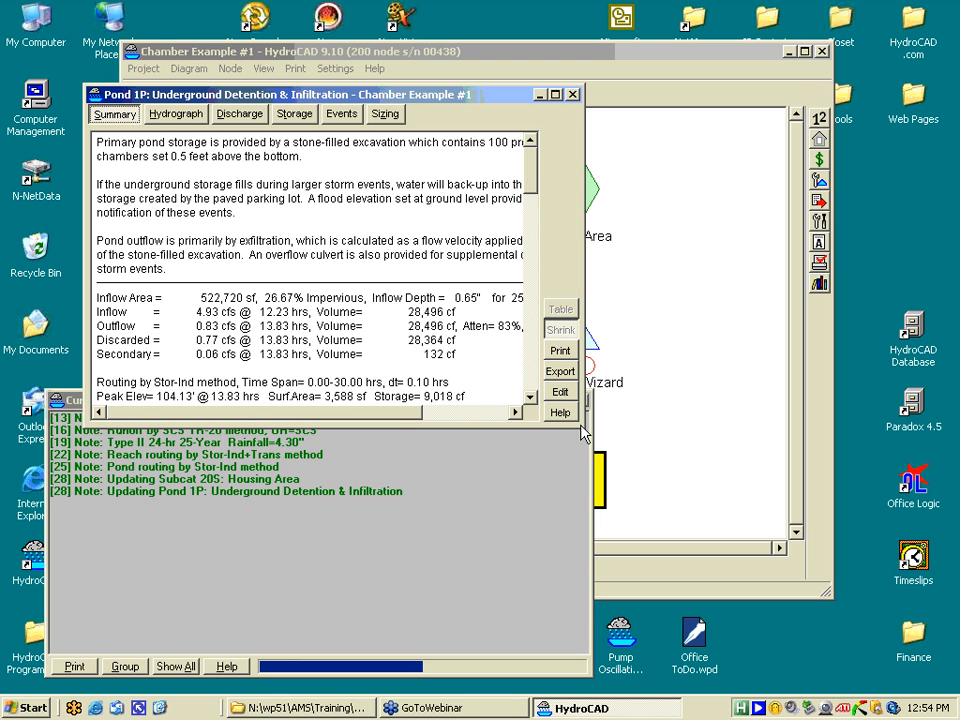
{"action": "left_click_drag", "start_coordinate": [578, 425], "coordinate": [857, 568]}
{"action": "scroll", "coordinate": [643, 413], "scroll_direction": "down", "scroll_amount": 2}
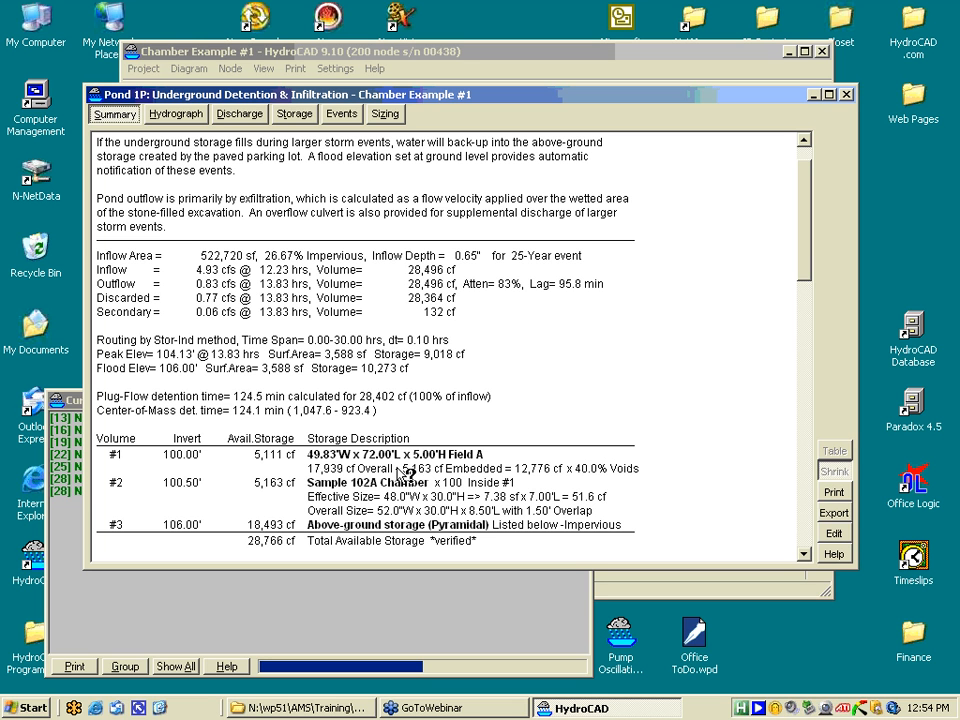
- Open Pond 1P's storage volumes and accept the Field A volume unchanged
{"action": "left_click", "coordinate": [826, 538]}
{"action": "left_click_drag", "start_coordinate": [386, 184], "coordinate": [408, 196]}
{"action": "left_click", "coordinate": [420, 226]}
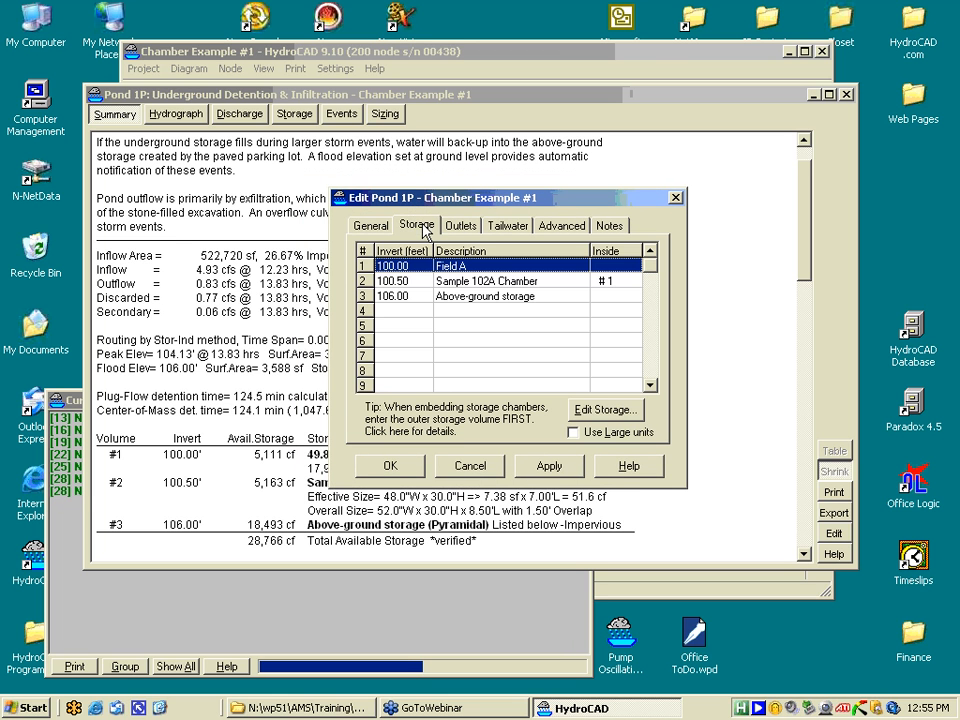
{"action": "double_click", "coordinate": [455, 268]}
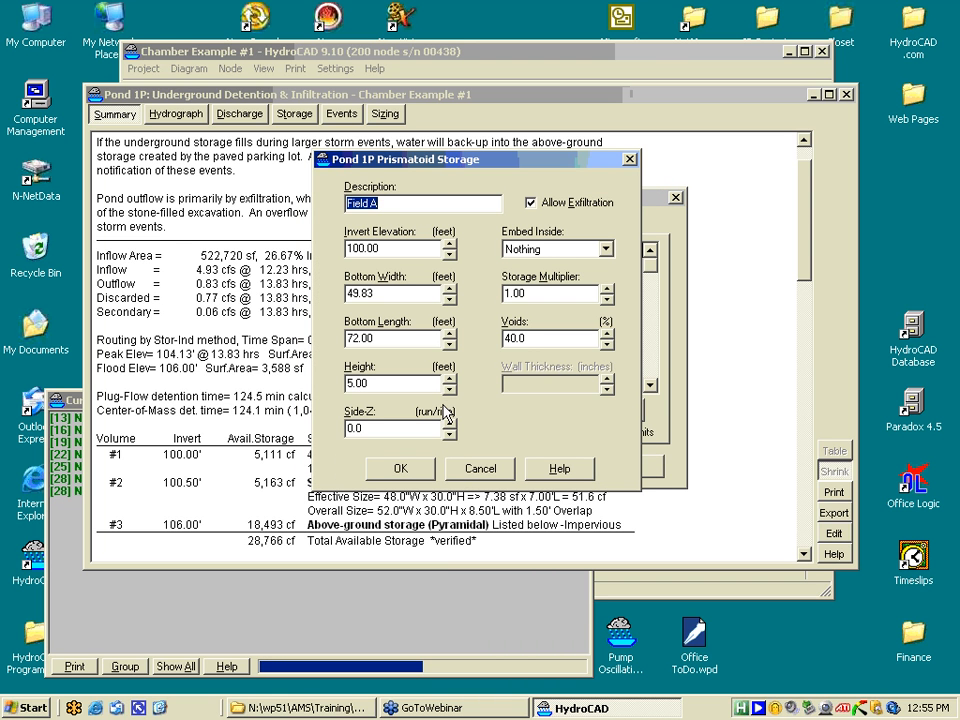
{"action": "left_click", "coordinate": [399, 467]}
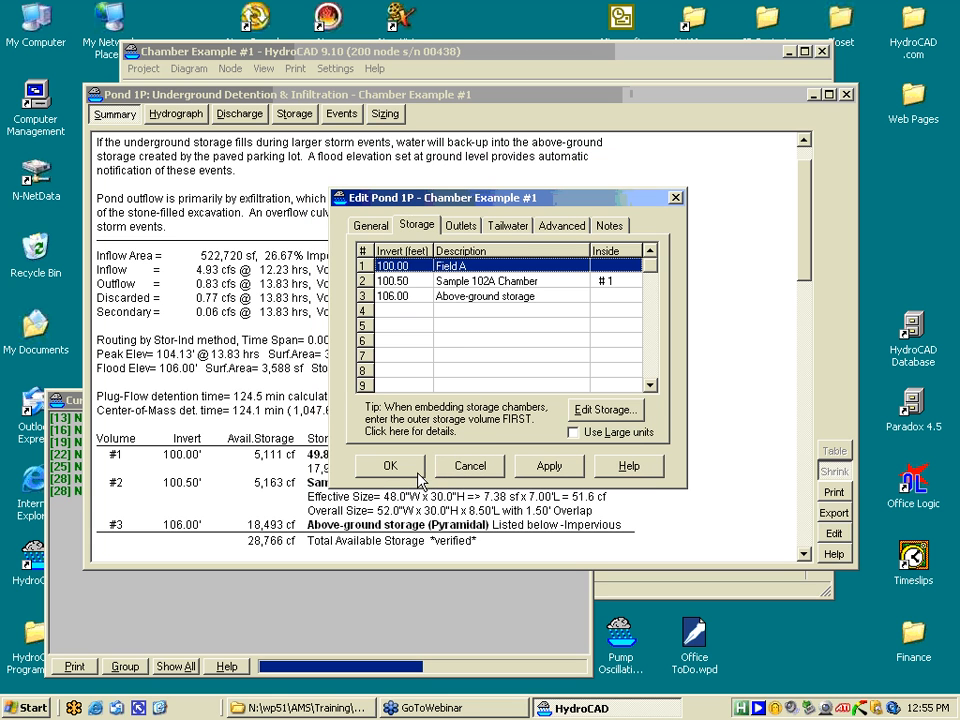
- Keep the Sample 102A chamber volume embedded in Volume 1, check its profile, and confirm the pond edits
{"action": "double_click", "coordinate": [491, 282]}
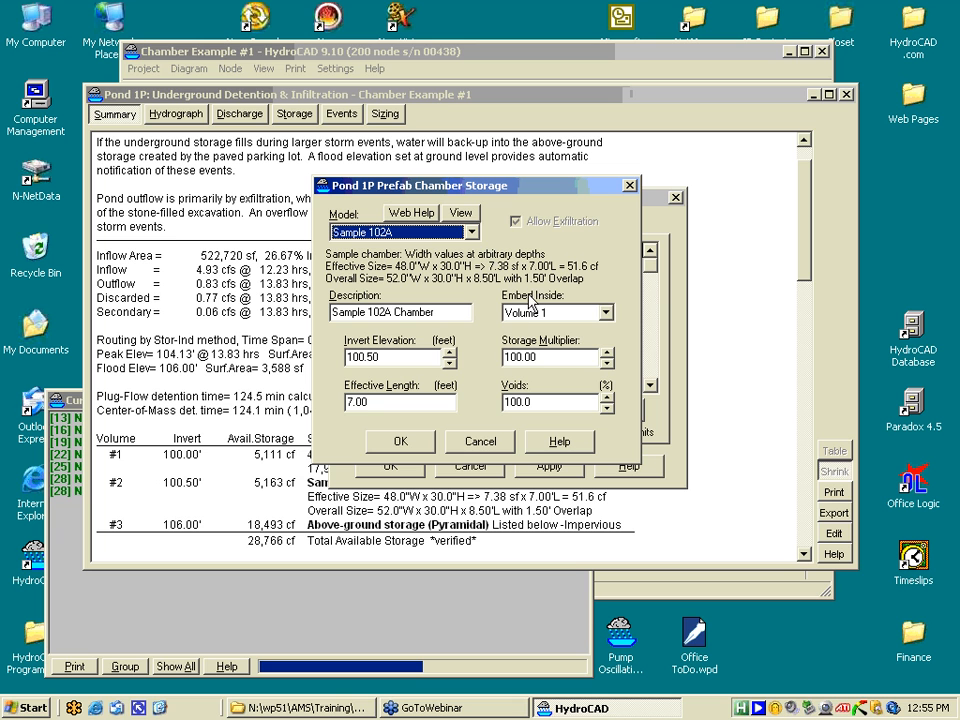
{"action": "left_click", "coordinate": [605, 313]}
{"action": "left_click", "coordinate": [601, 317]}
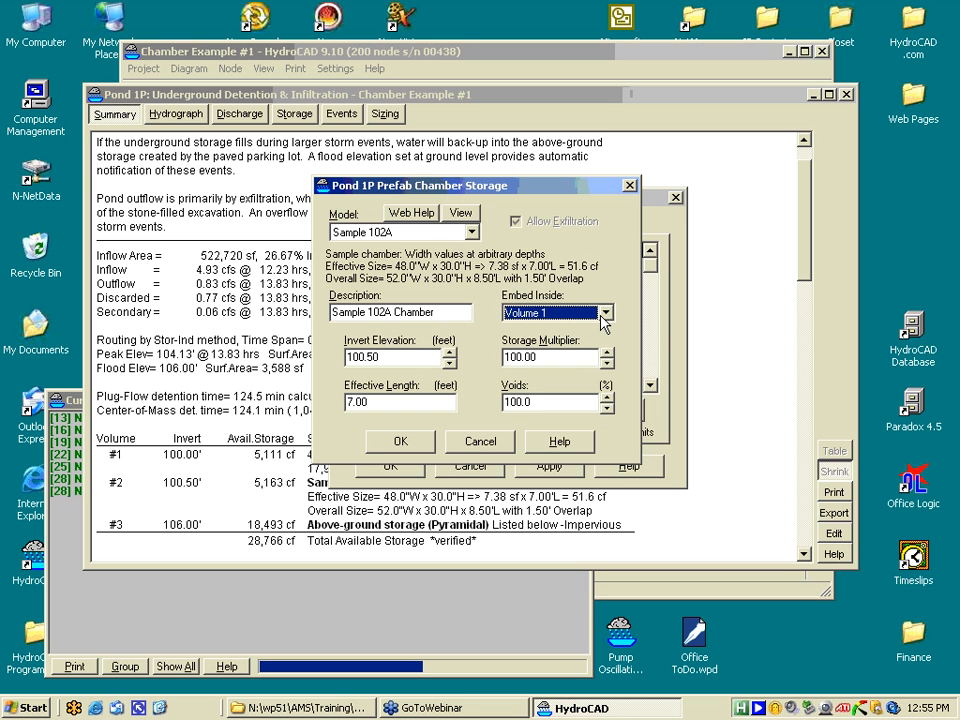
{"action": "left_click", "coordinate": [471, 232]}
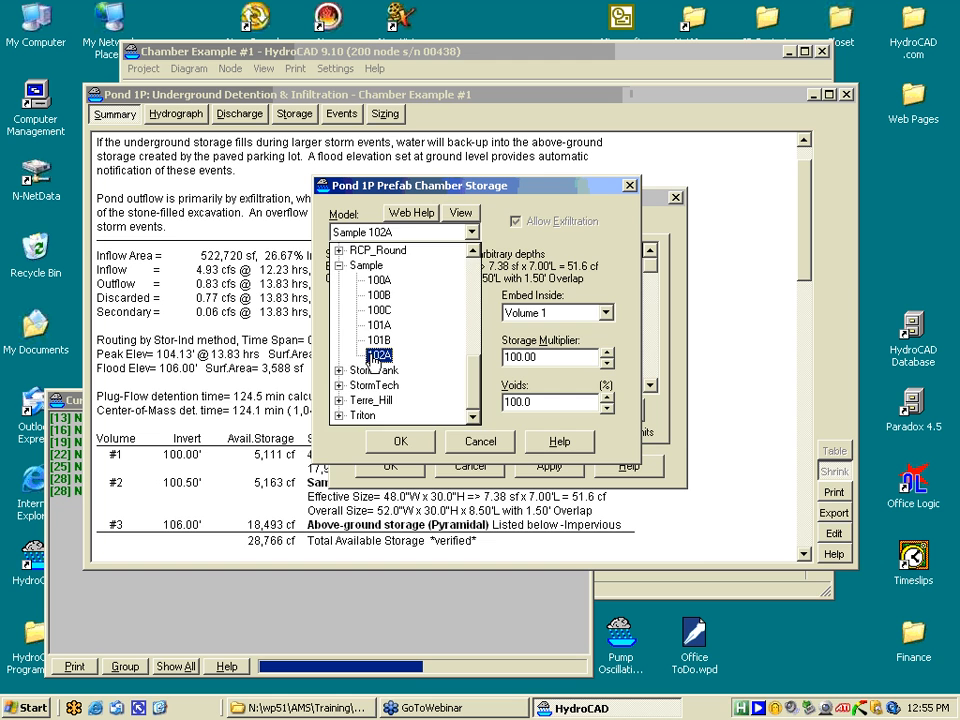
{"action": "left_click", "coordinate": [388, 410]}
{"action": "left_click", "coordinate": [460, 214]}
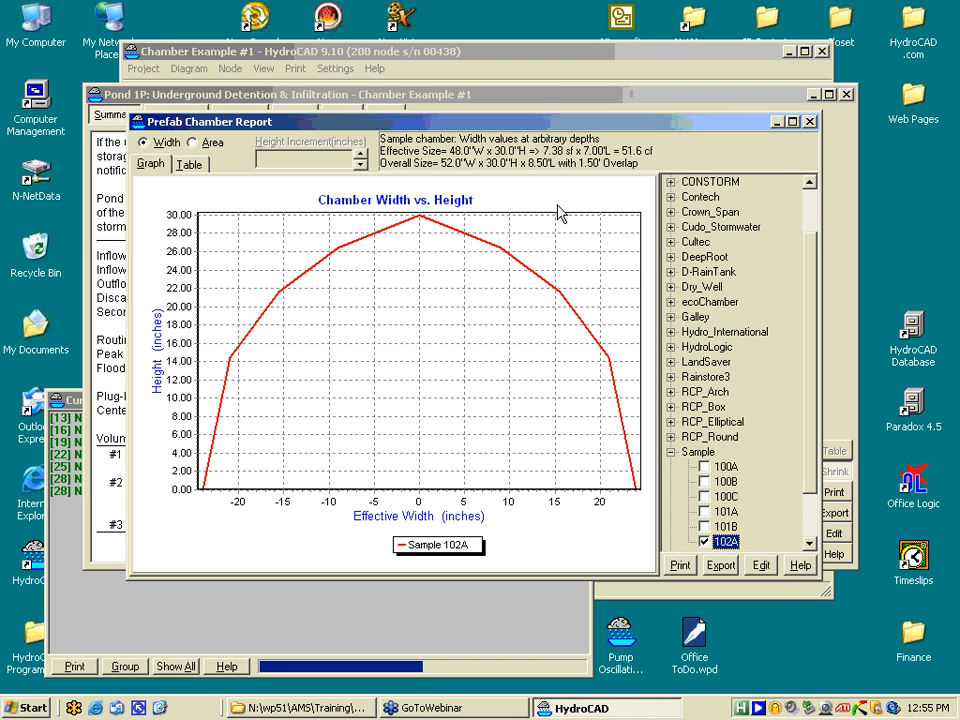
{"action": "left_click", "coordinate": [810, 122]}
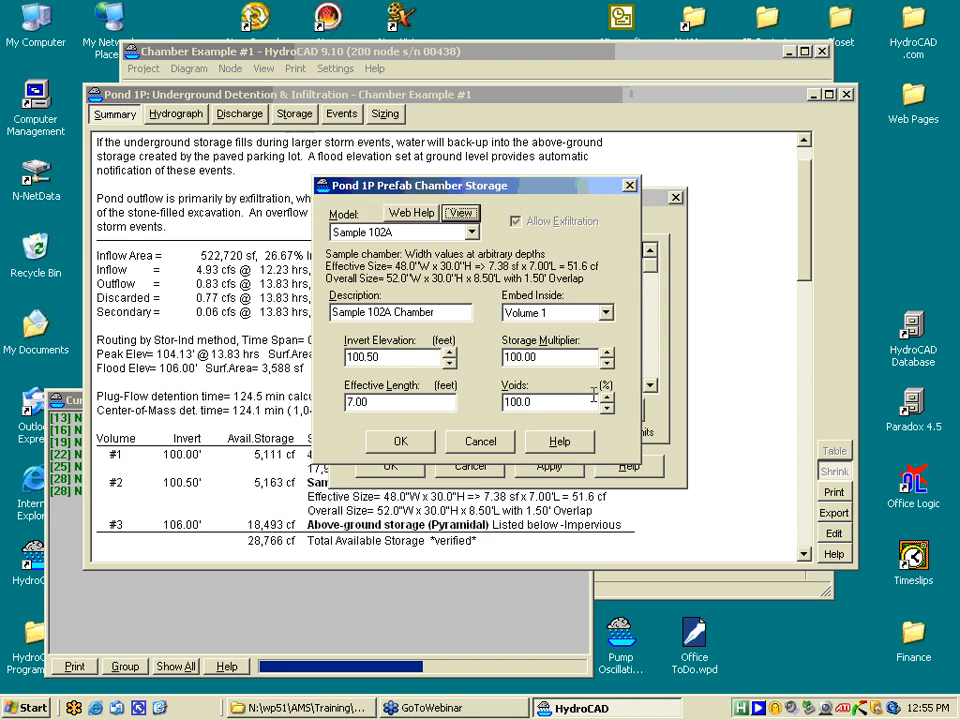
{"action": "left_click", "coordinate": [400, 441]}
{"action": "left_click", "coordinate": [389, 466]}
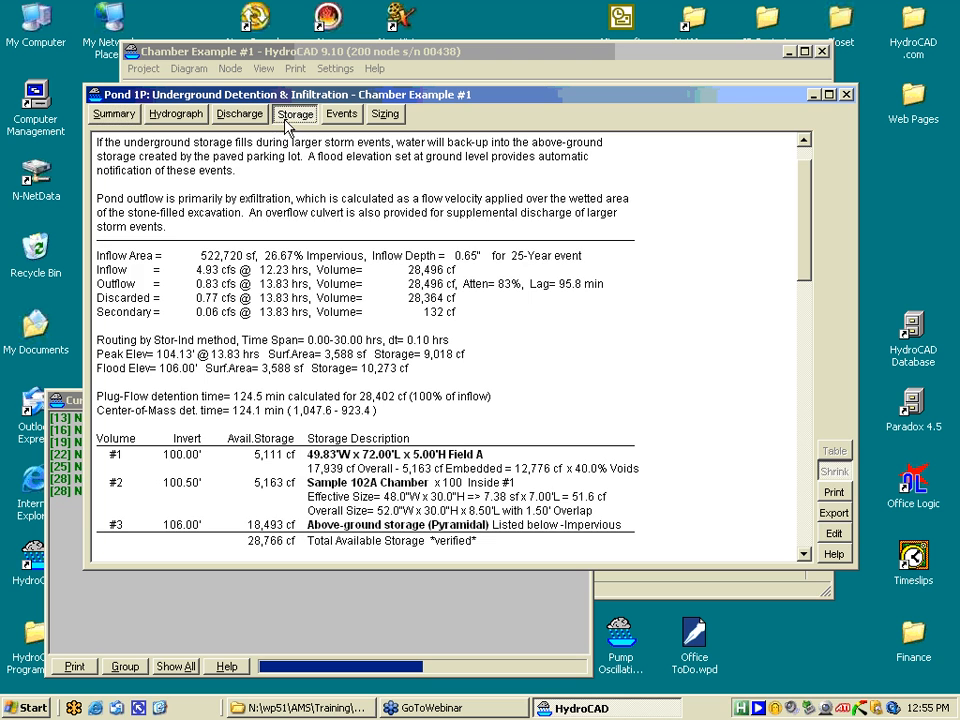
- View the stage-area-storage curve in 2D and 3D, then the stage-discharge chart with exfiltration and culvert
{"action": "left_click", "coordinate": [287, 118]}
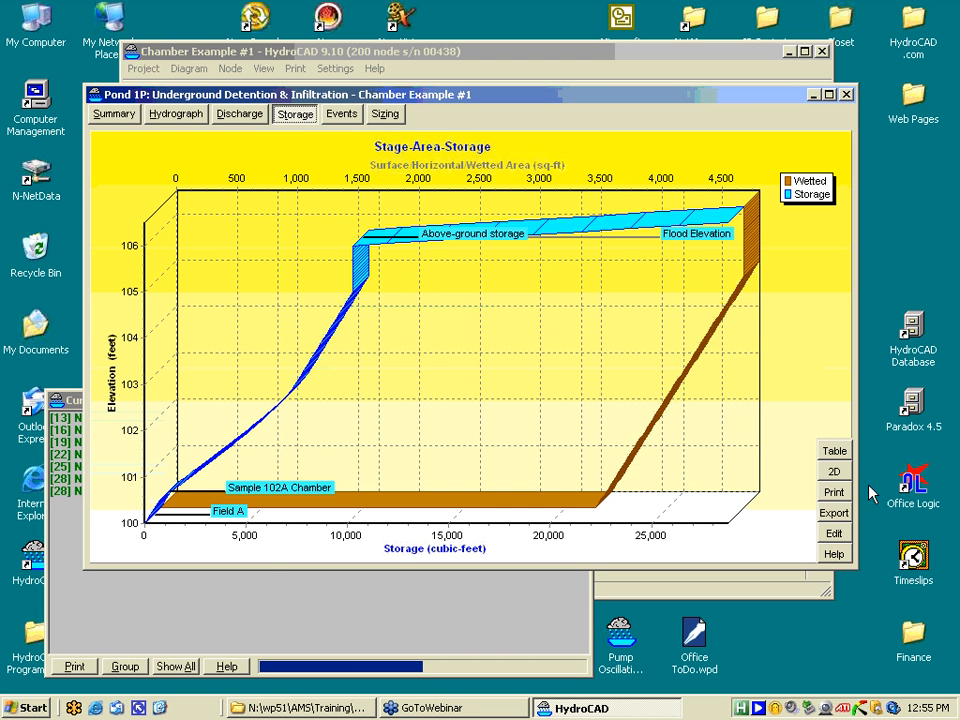
{"action": "left_click", "coordinate": [836, 477]}
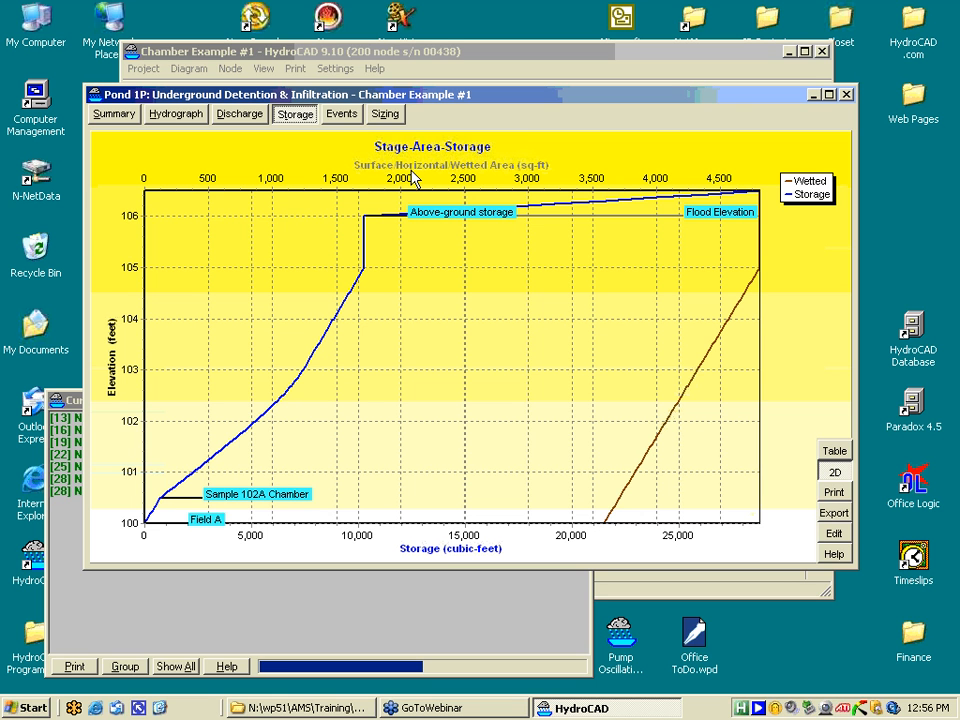
{"action": "left_click", "coordinate": [832, 472]}
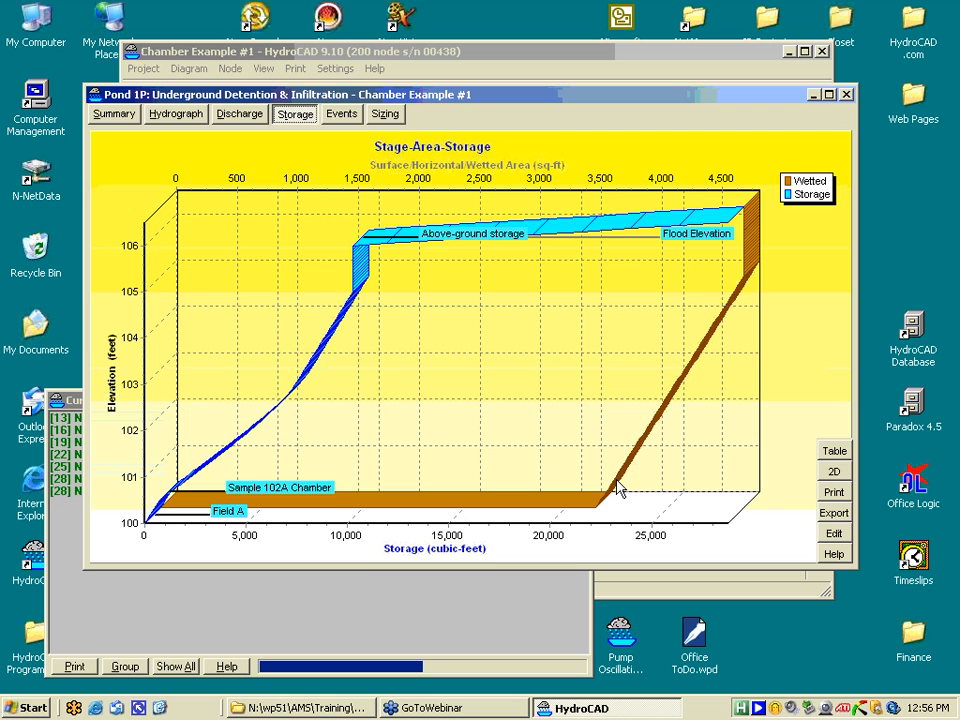
{"action": "left_click", "coordinate": [240, 115]}
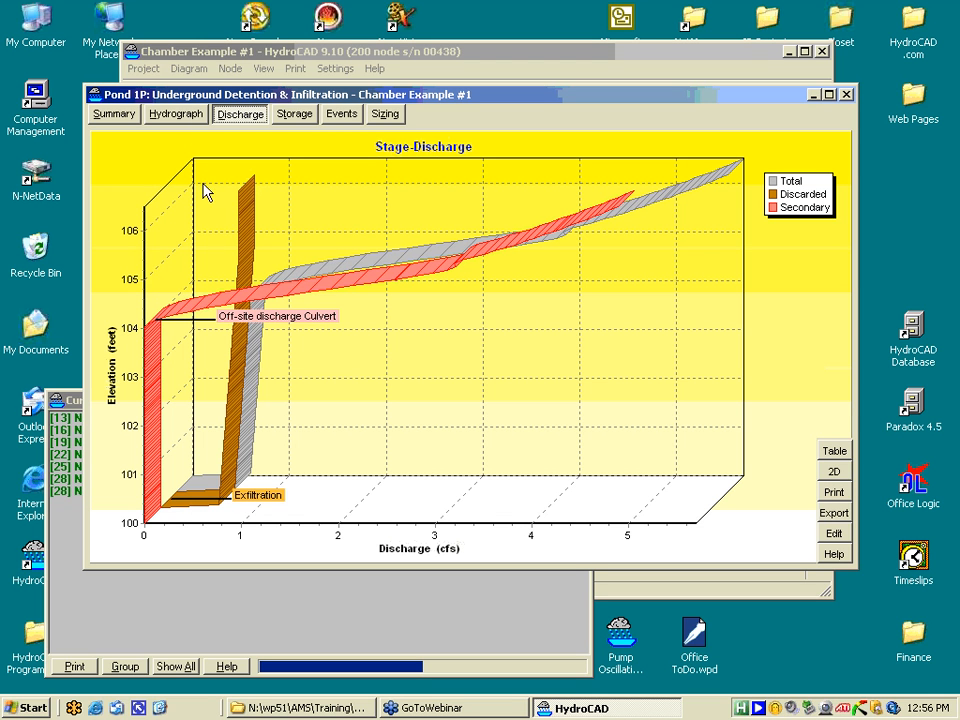
- Check Pond 1P's hydrograph, then close its results window
{"action": "left_click", "coordinate": [190, 118]}
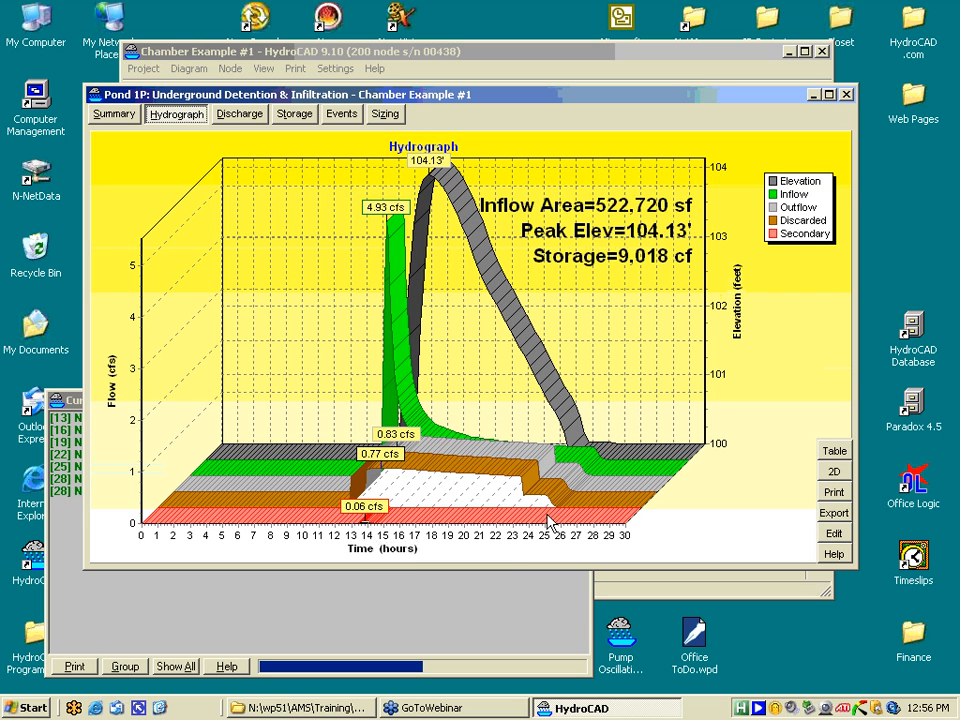
{"action": "left_click", "coordinate": [845, 95]}
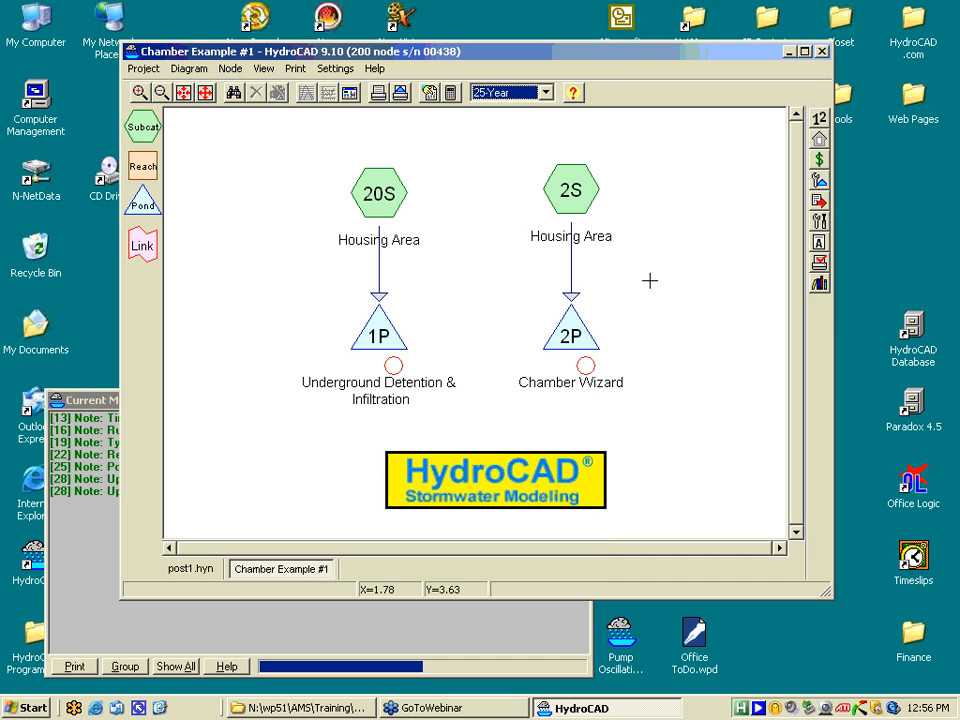
{"action": "left_click", "coordinate": [556, 338]}
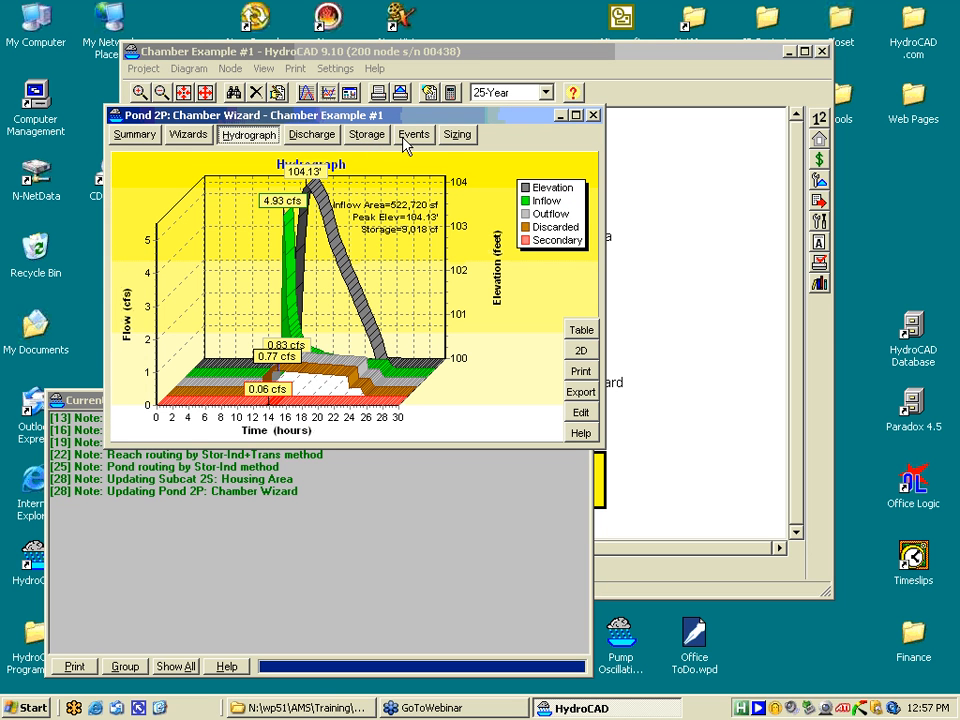
{"action": "left_click", "coordinate": [207, 138]}
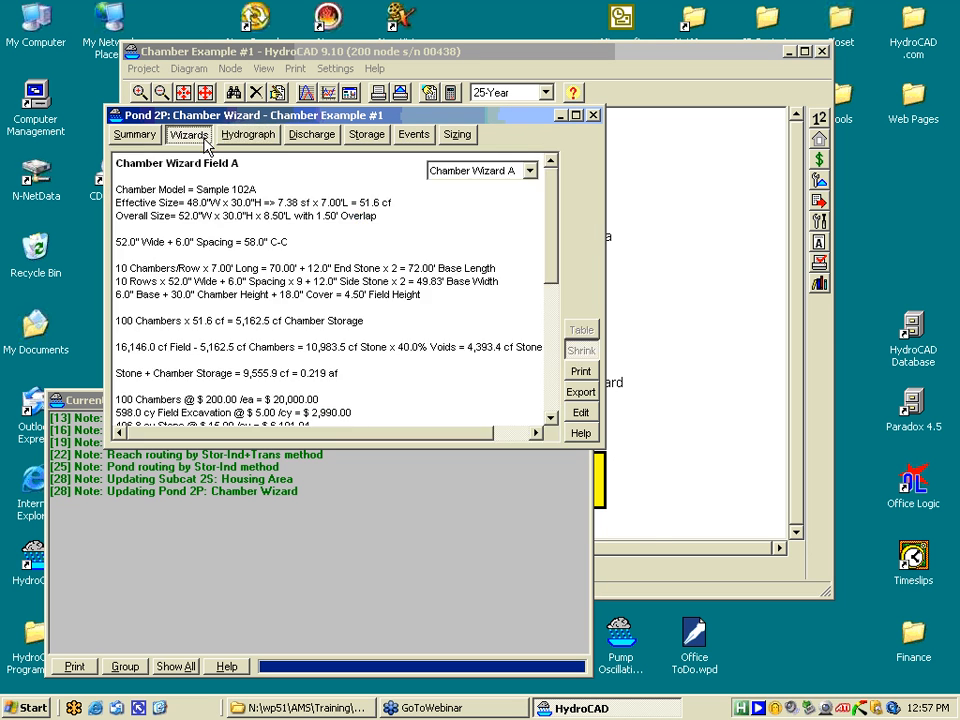
{"action": "left_click_drag", "start_coordinate": [602, 445], "coordinate": [834, 690]}
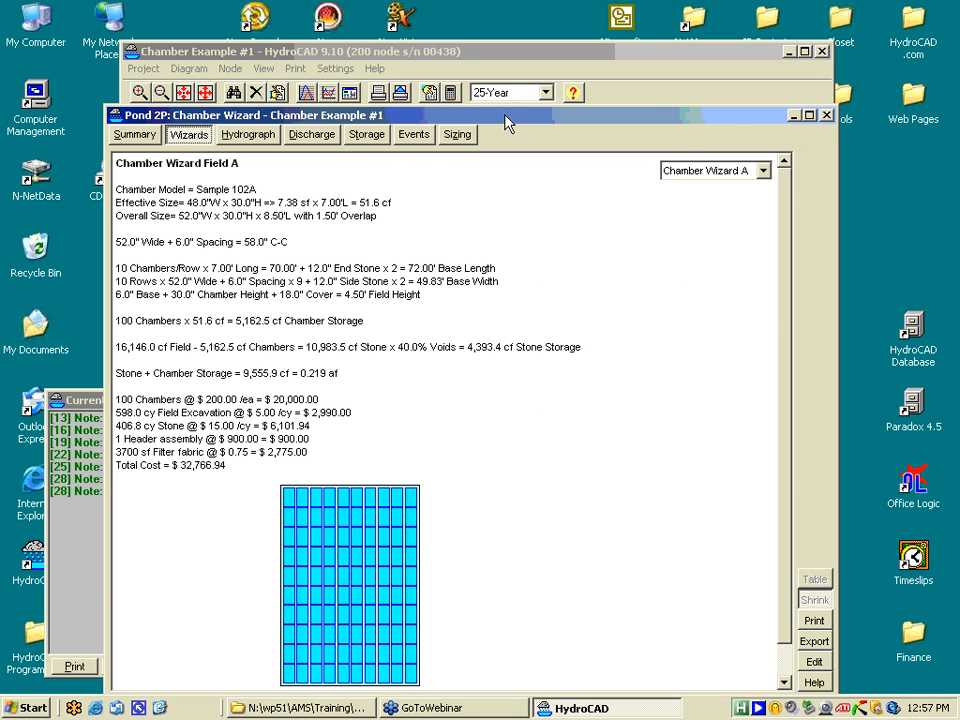
{"action": "left_click_drag", "start_coordinate": [505, 122], "coordinate": [460, 40]}
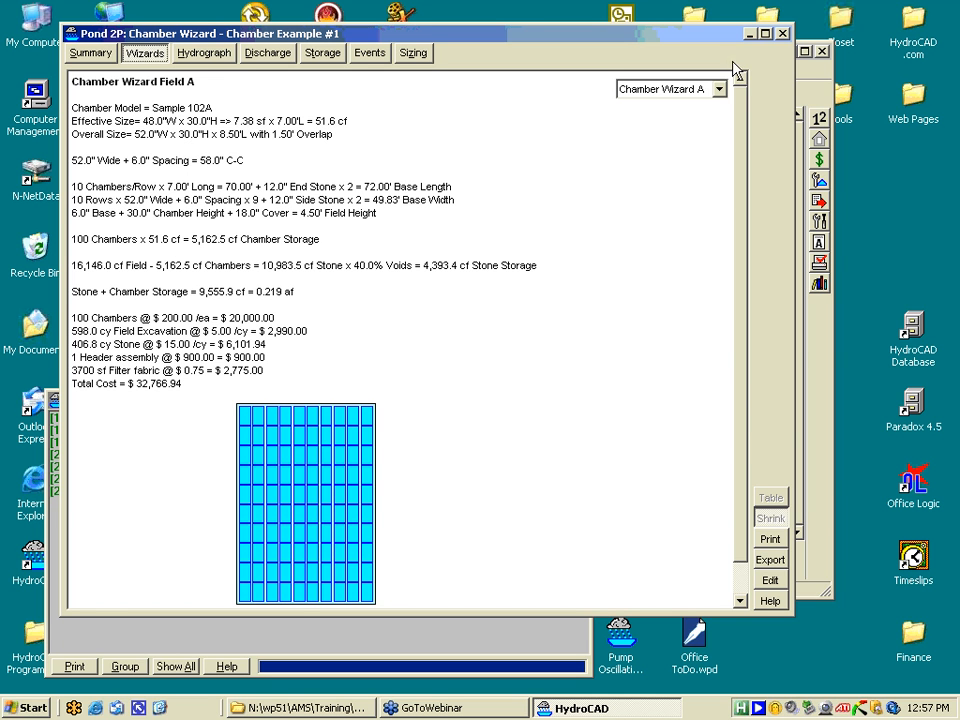
{"action": "left_click", "coordinate": [783, 35]}
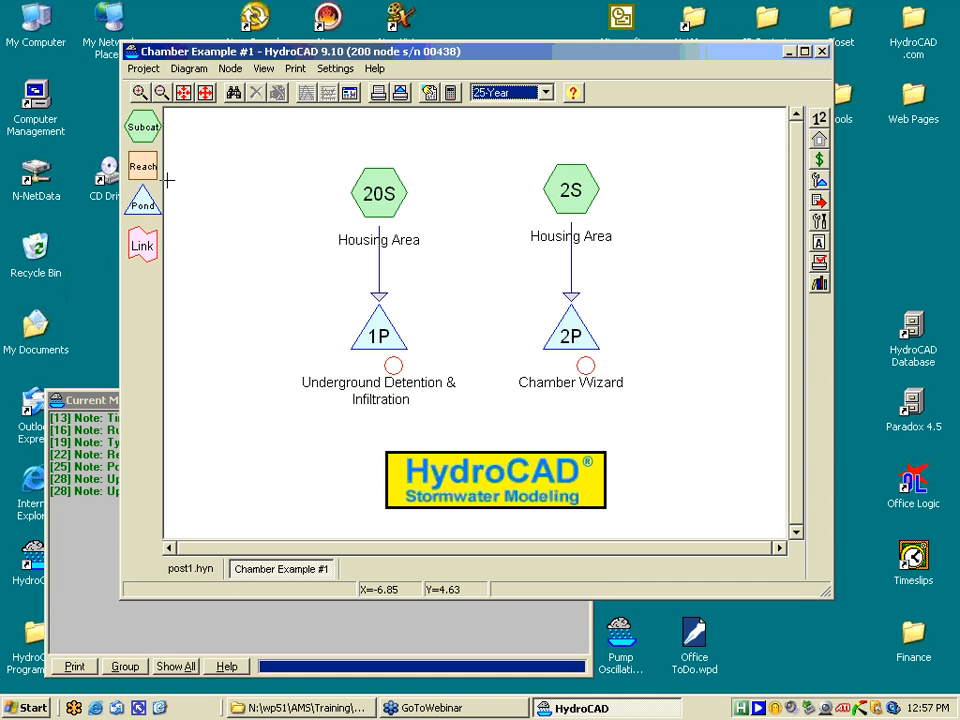
- Place a new pond 3P beside pond 2P and make it a detention pond
{"action": "left_click_drag", "start_coordinate": [142, 200], "coordinate": [709, 354]}
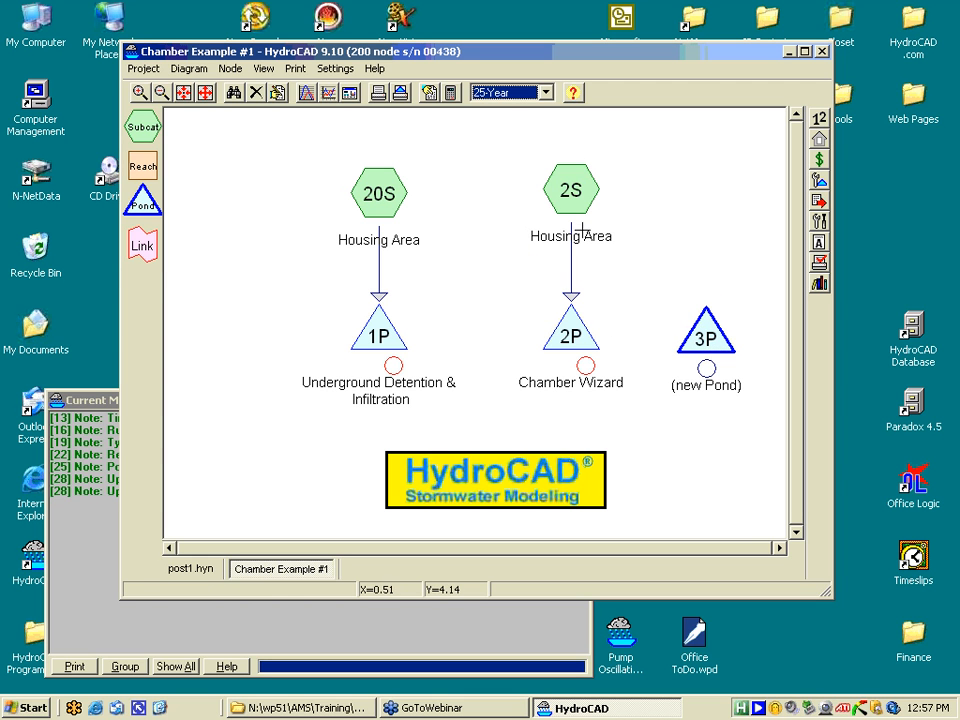
{"action": "double_click", "coordinate": [707, 336]}
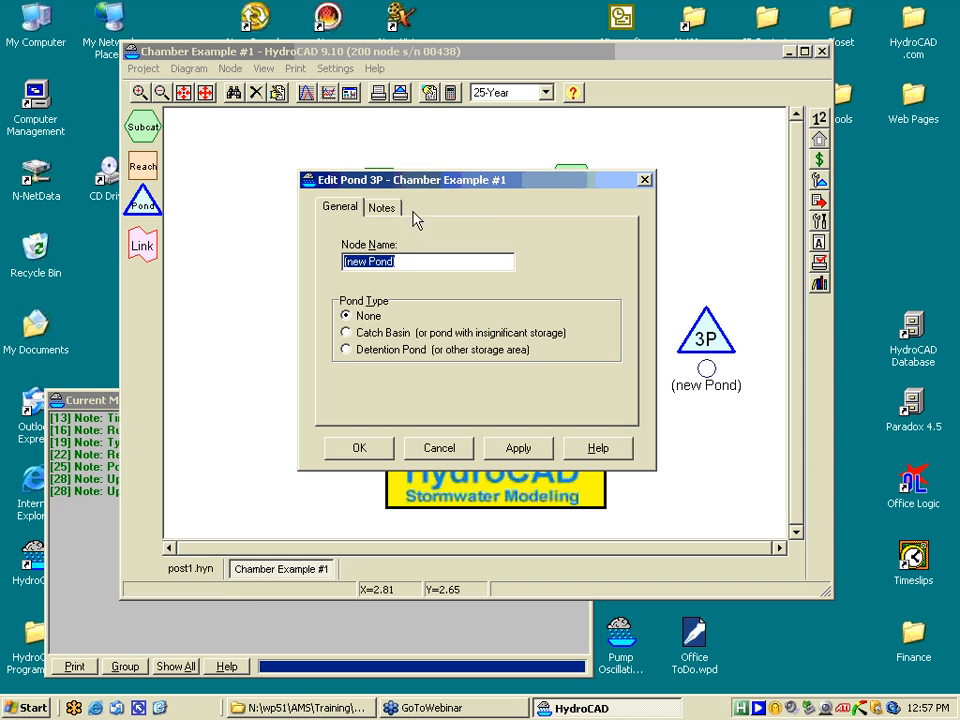
{"action": "left_click", "coordinate": [344, 350]}
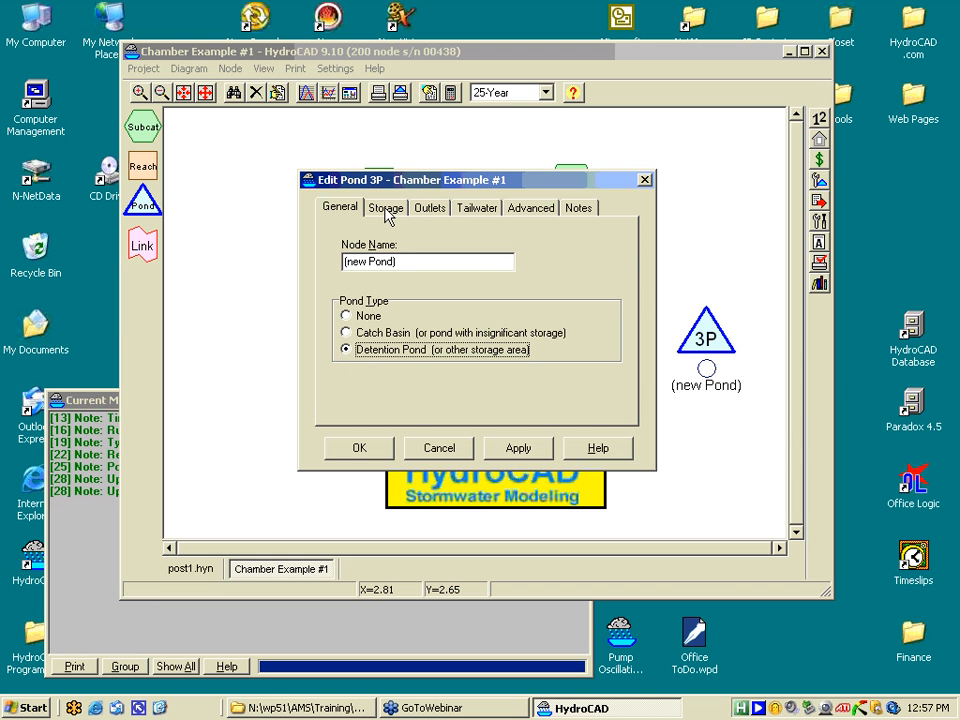
- Define pond 3P's first storage row as a Chamber Wizard field
{"action": "left_click", "coordinate": [384, 214]}
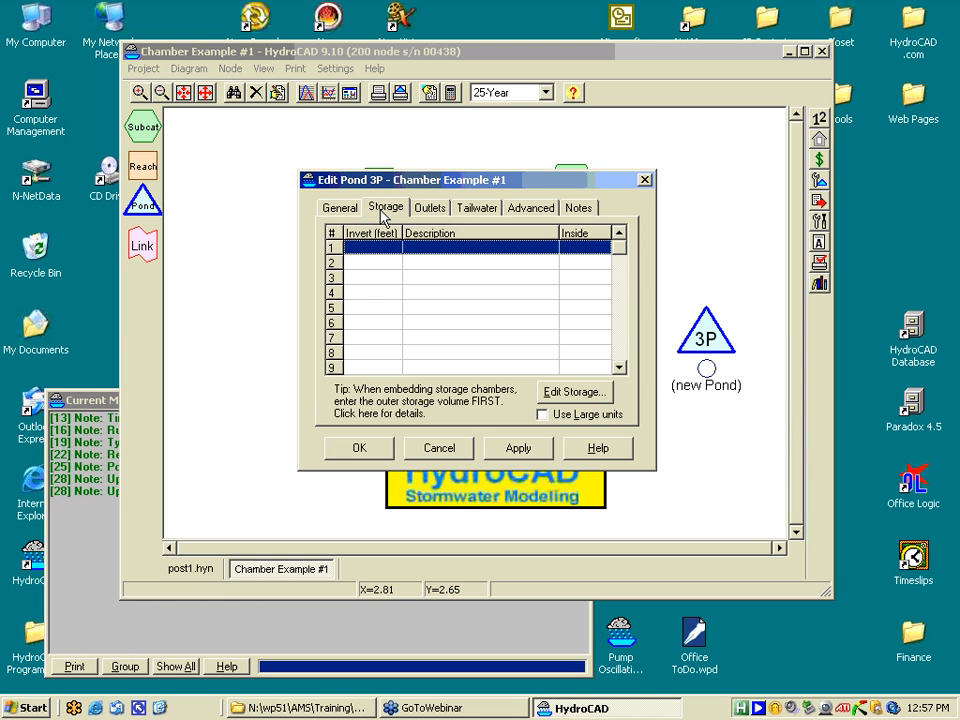
{"action": "double_click", "coordinate": [421, 250]}
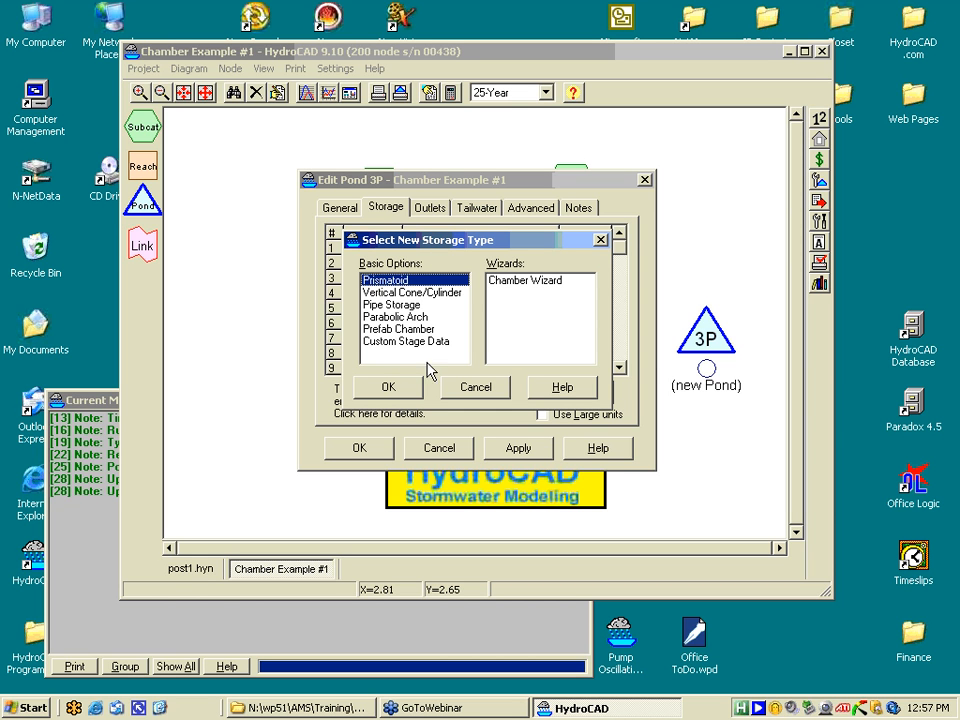
{"action": "left_click", "coordinate": [507, 288]}
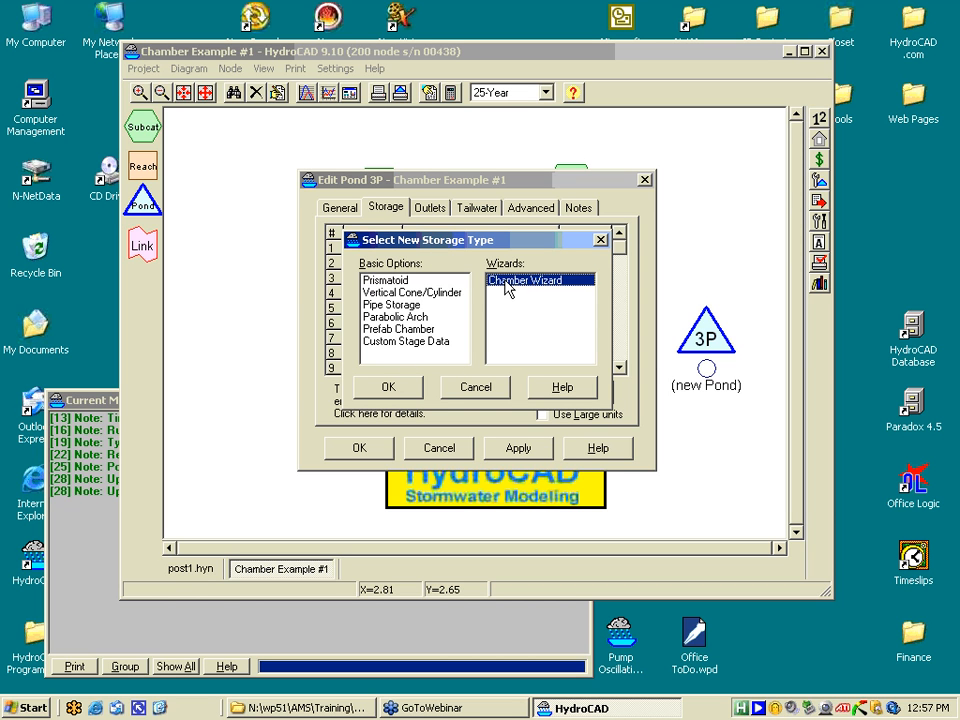
{"action": "left_click", "coordinate": [395, 395]}
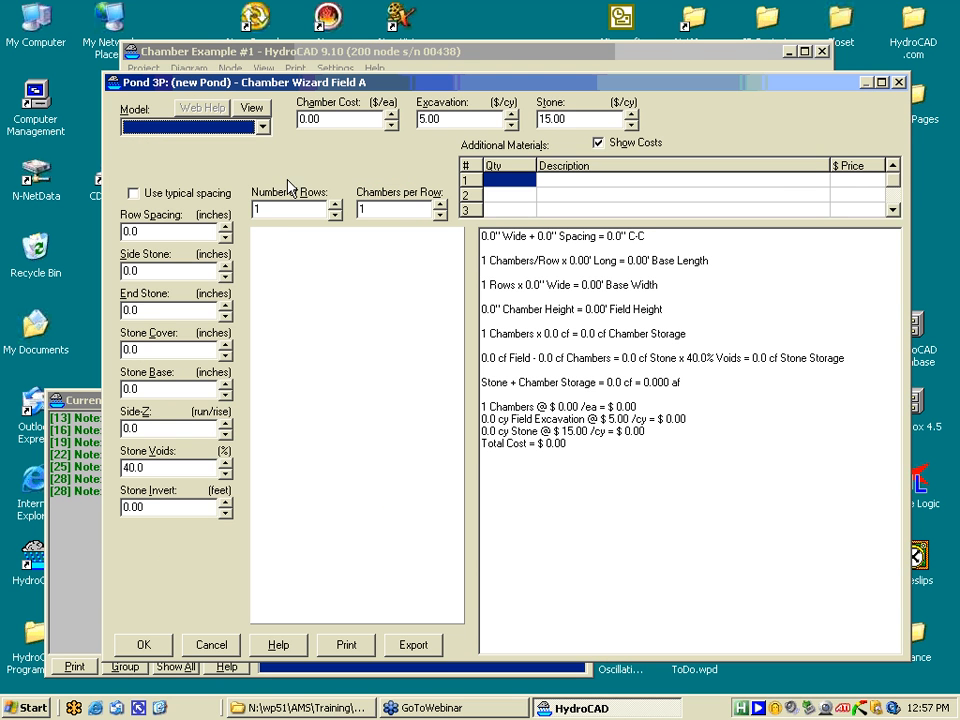
- Choose the StormTech MC-3500 chamber model for the field
{"action": "left_click", "coordinate": [263, 126]}
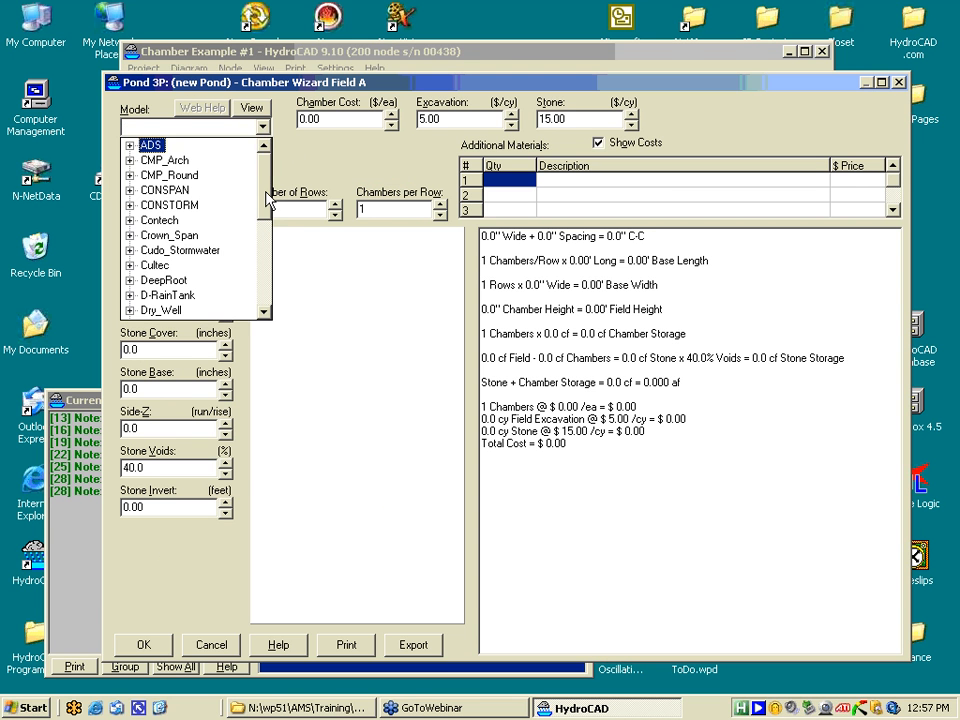
{"action": "left_click_drag", "start_coordinate": [267, 205], "coordinate": [268, 285]}
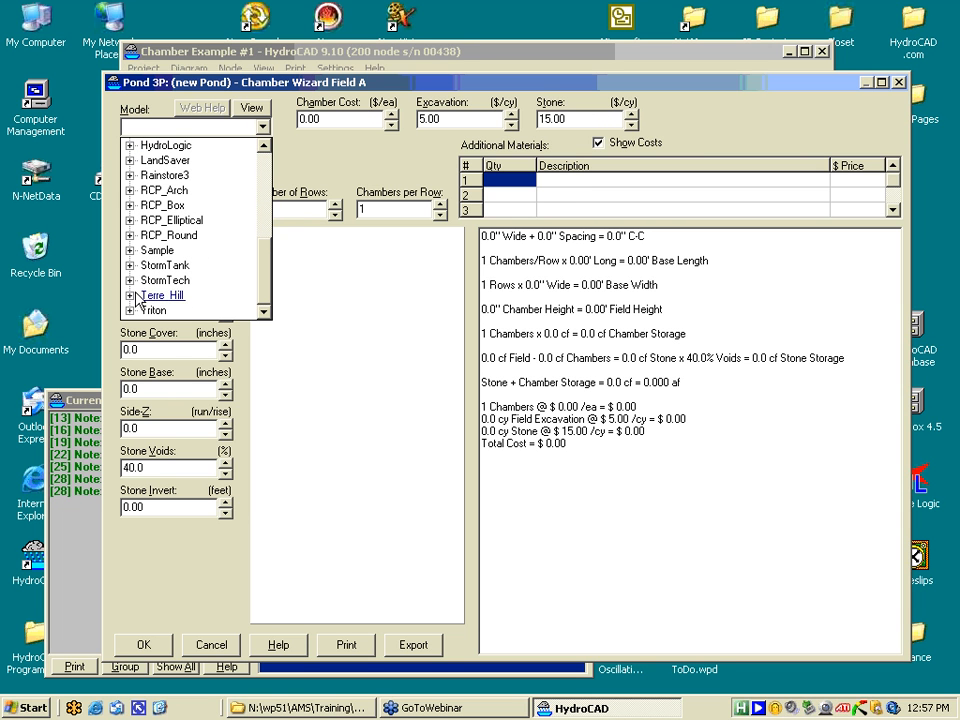
{"action": "left_click", "coordinate": [130, 281]}
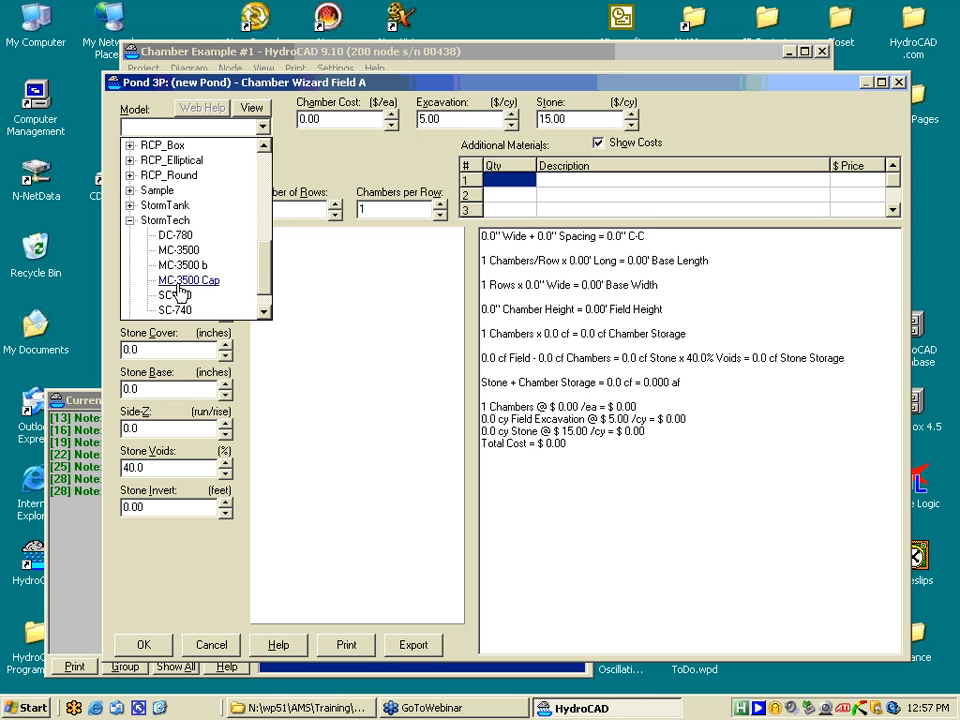
{"action": "left_click", "coordinate": [180, 252]}
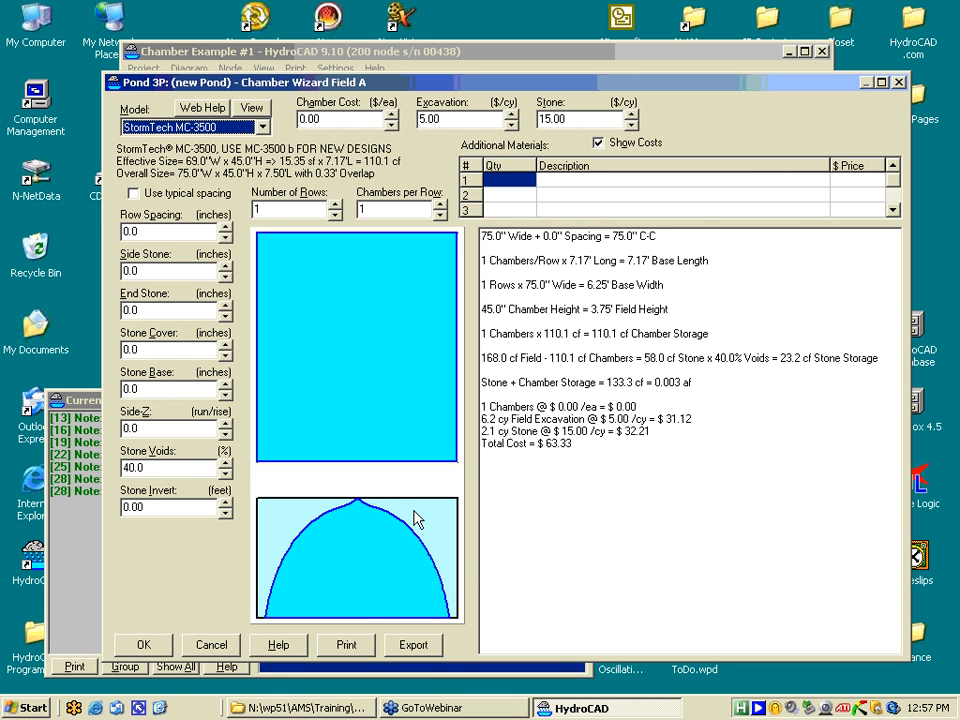
- Lay out the chambers as 3 rows of 3 chambers each
{"action": "left_click", "coordinate": [335, 205]}
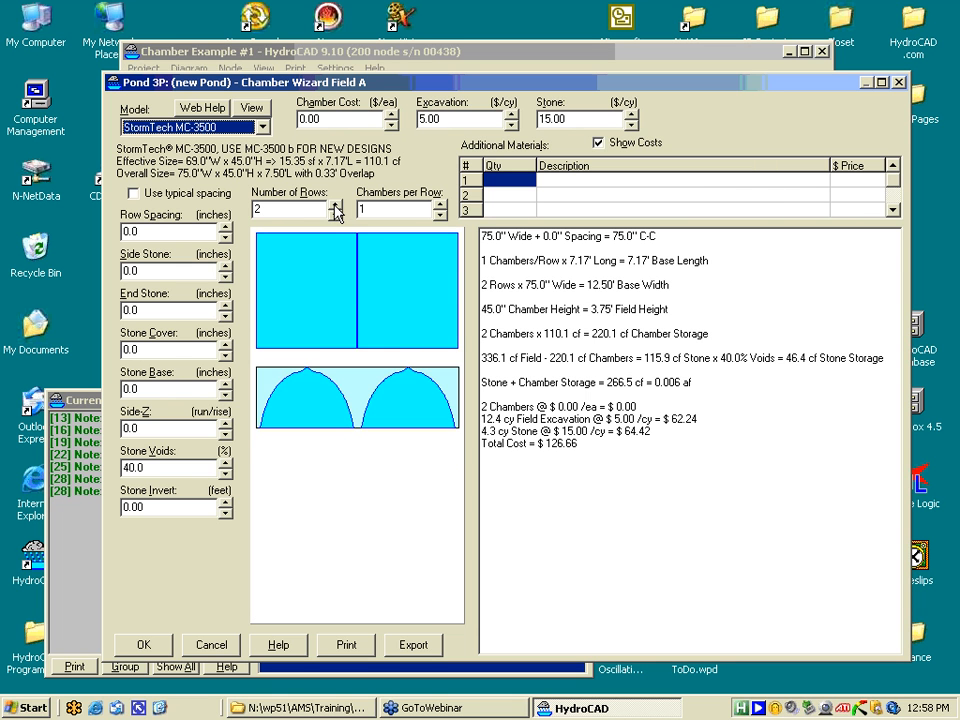
{"action": "left_click", "coordinate": [335, 205]}
{"action": "left_click", "coordinate": [439, 204]}
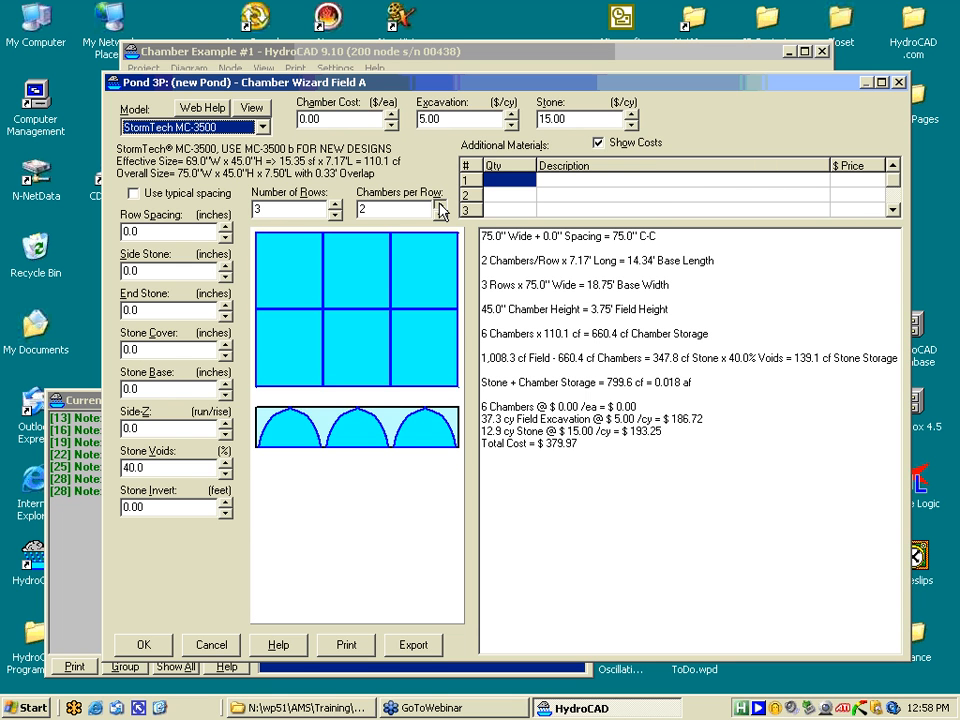
{"action": "left_click", "coordinate": [439, 204]}
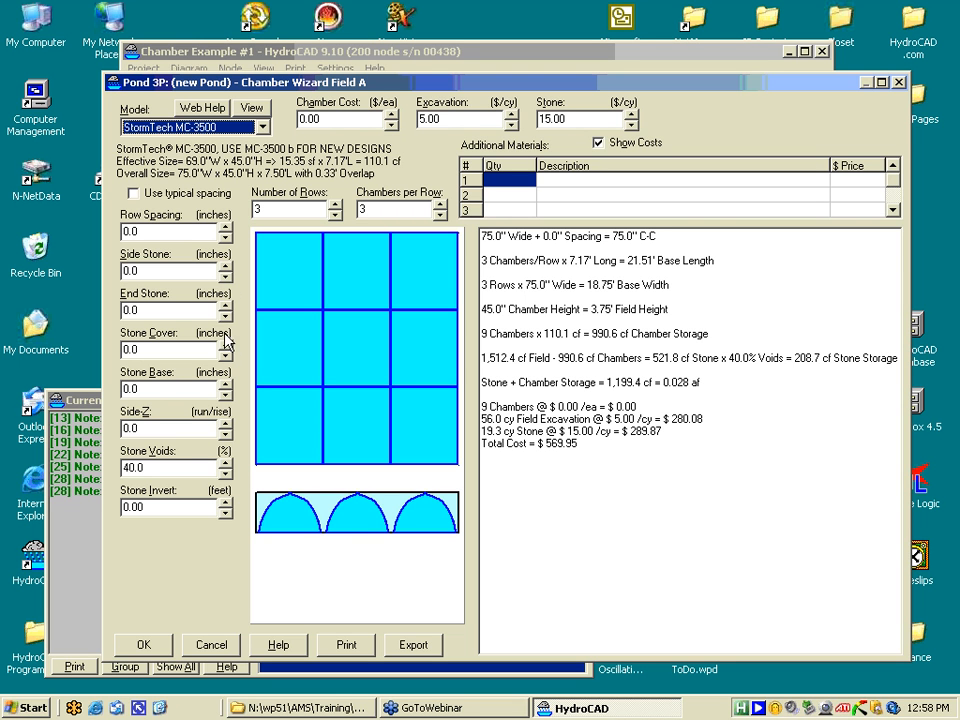
- Set the row spacing and stone base depth to 4.0 inches each
{"action": "left_click", "coordinate": [226, 227]}
{"action": "double_click", "coordinate": [226, 227]}
{"action": "left_click", "coordinate": [226, 227]}
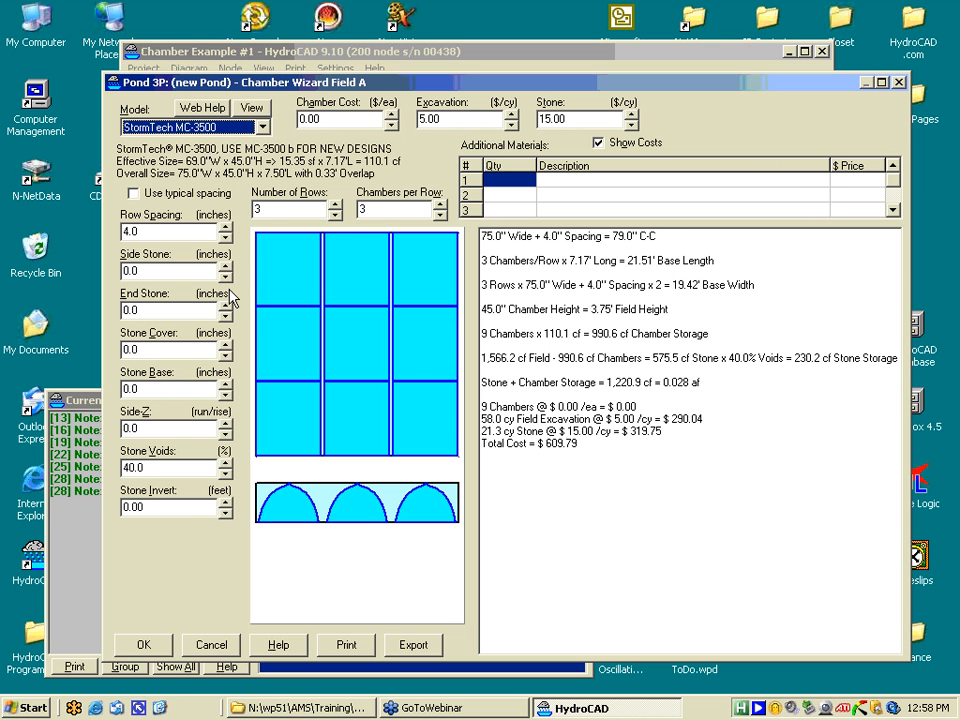
{"action": "left_click", "coordinate": [226, 384]}
{"action": "double_click", "coordinate": [226, 384]}
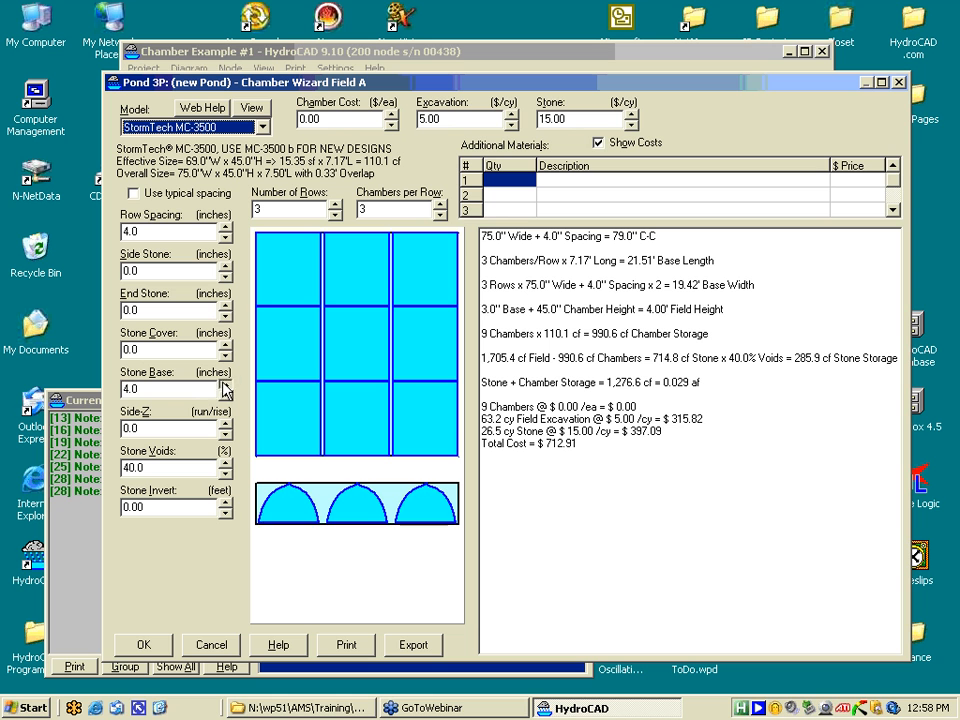
{"action": "left_click", "coordinate": [226, 384]}
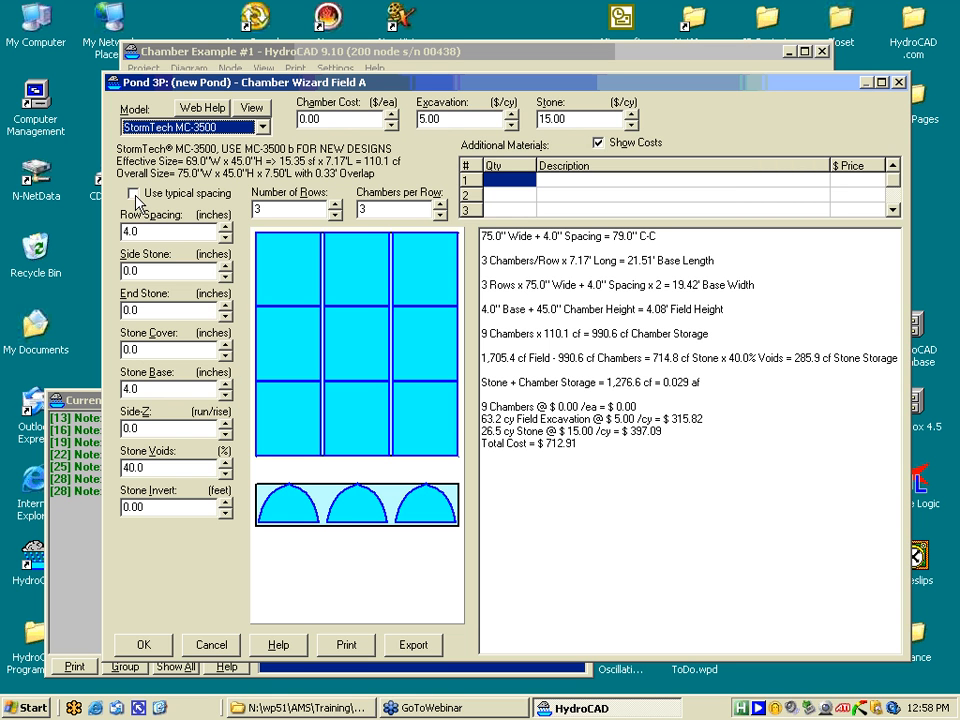
- Apply typical spacing and a $120 chamber cost, then accept the wizard and pond 3P settings
{"action": "left_click", "coordinate": [134, 195]}
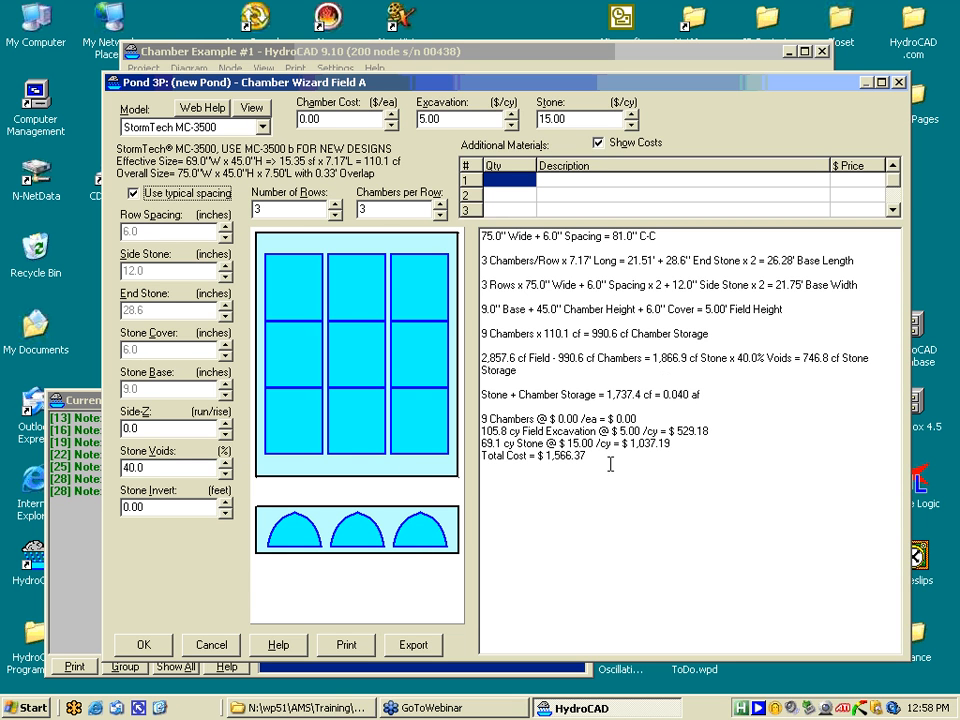
{"action": "left_click_drag", "start_coordinate": [347, 122], "coordinate": [289, 122]}
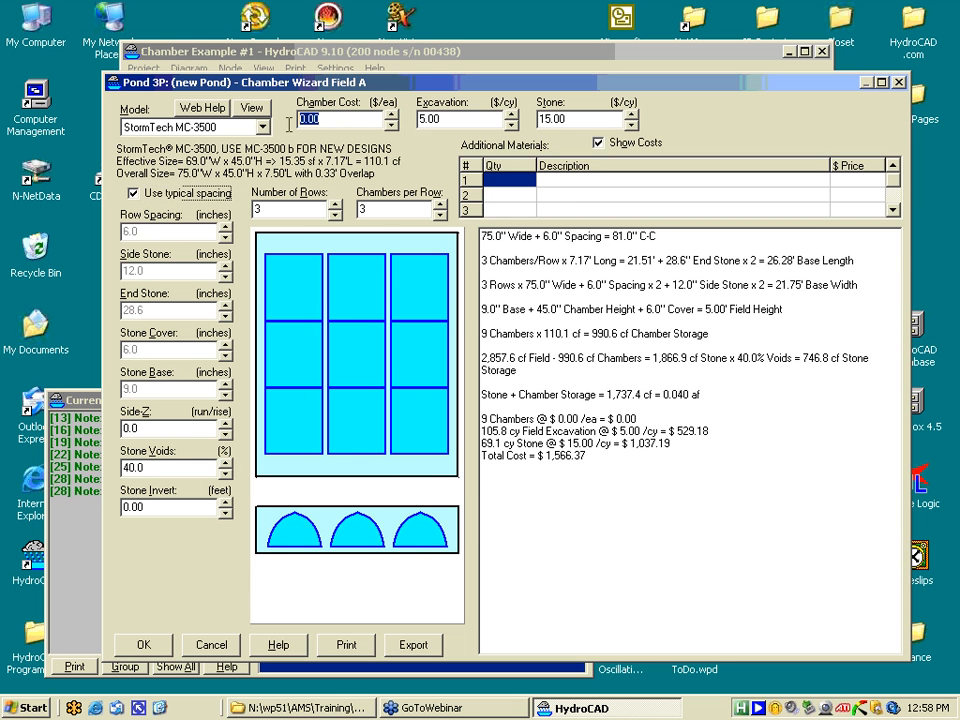
{"action": "type", "text": "120"}
{"action": "key", "text": "Tab"}
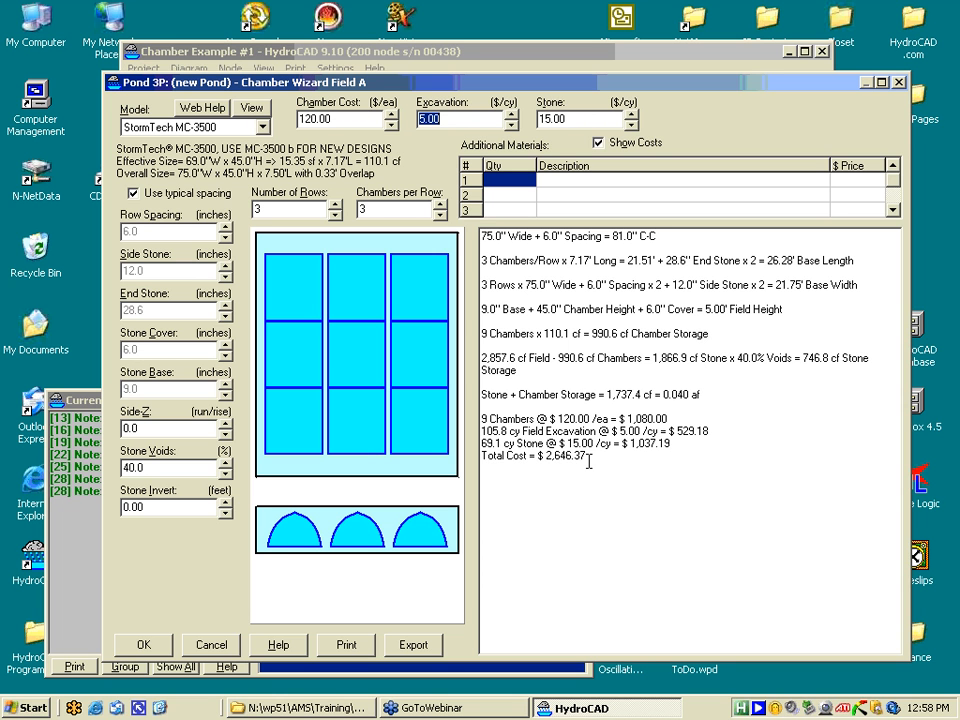
{"action": "left_click", "coordinate": [145, 646]}
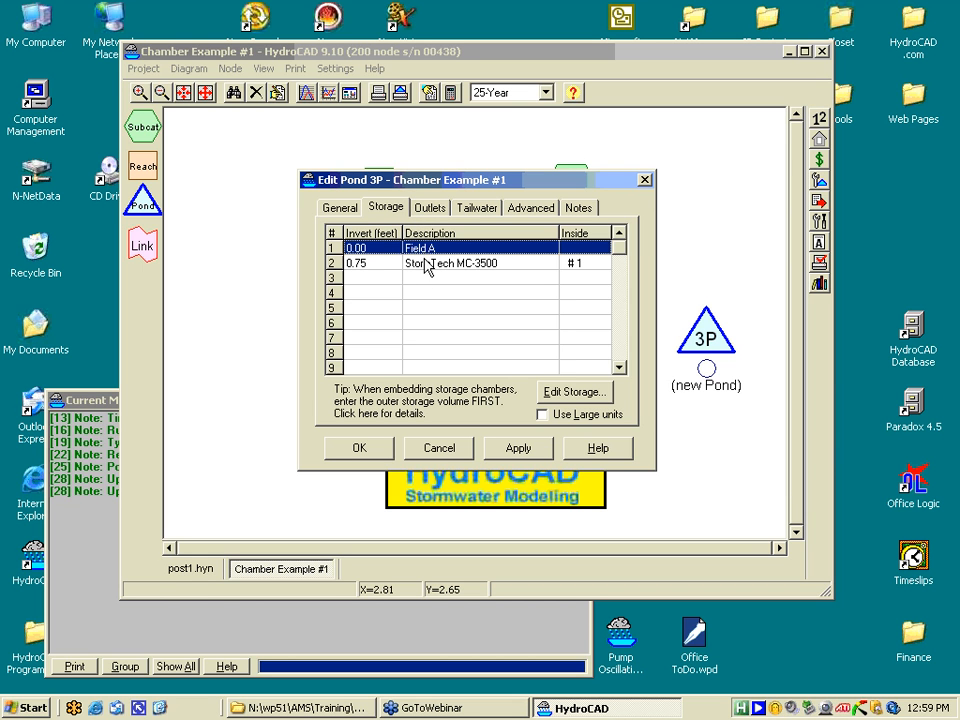
{"action": "left_click", "coordinate": [370, 451]}
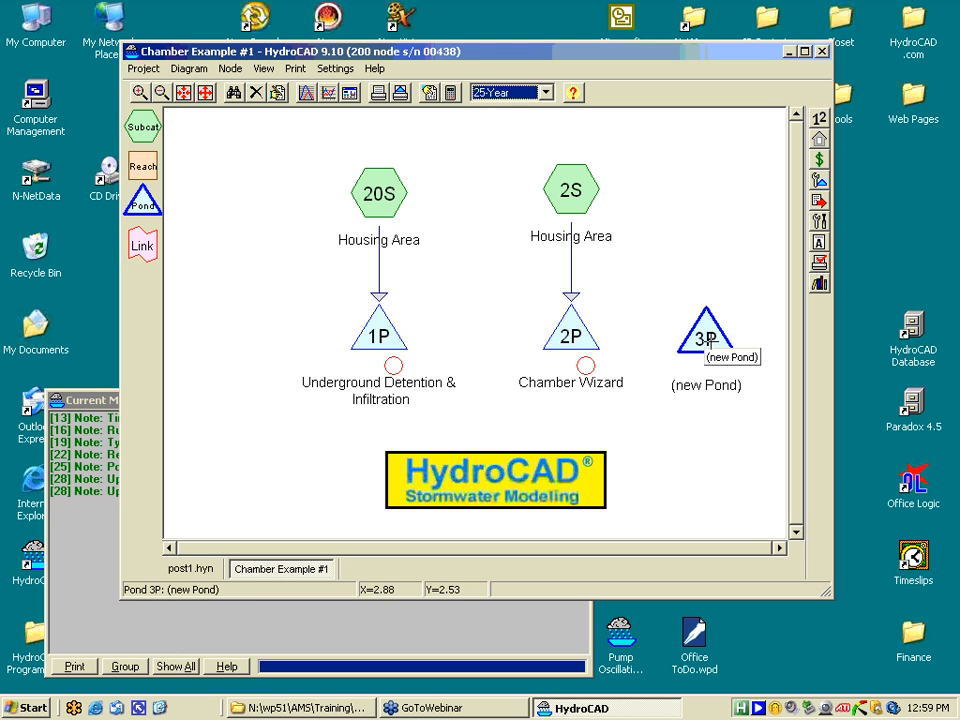
- Show pond 3P's stage-area-storage curve as a 2D graph
{"action": "double_click", "coordinate": [706, 338]}
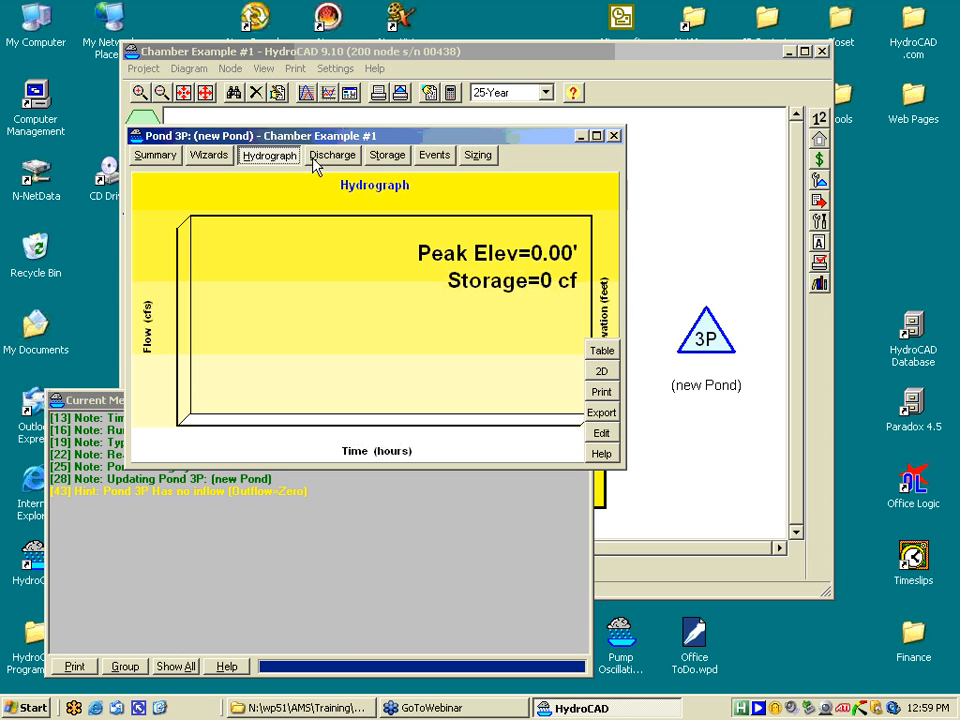
{"action": "left_click", "coordinate": [385, 160]}
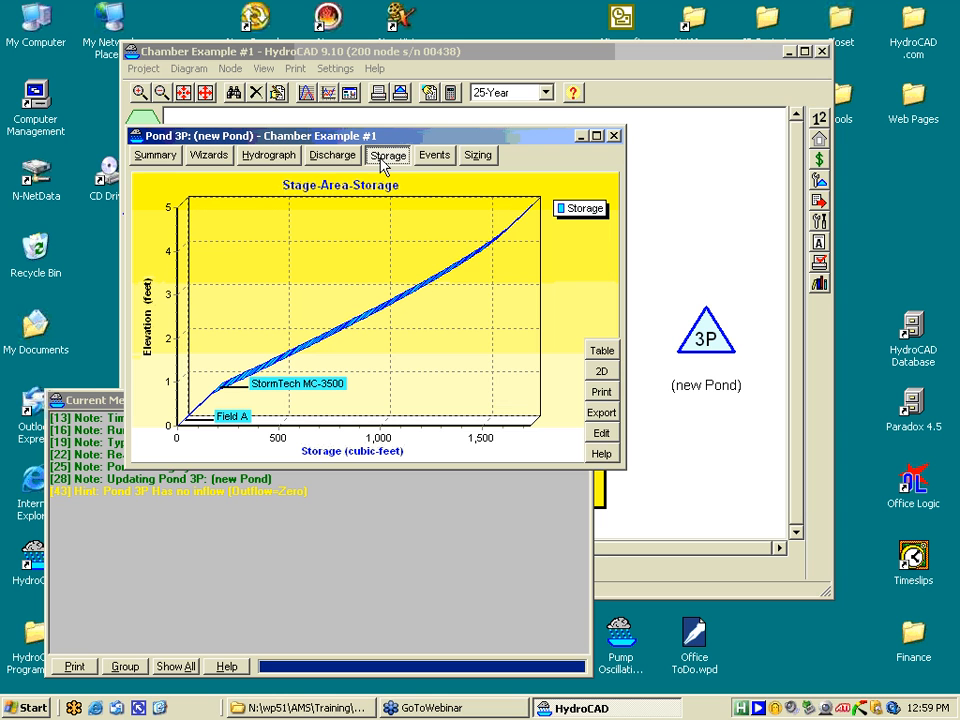
{"action": "left_click", "coordinate": [601, 372]}
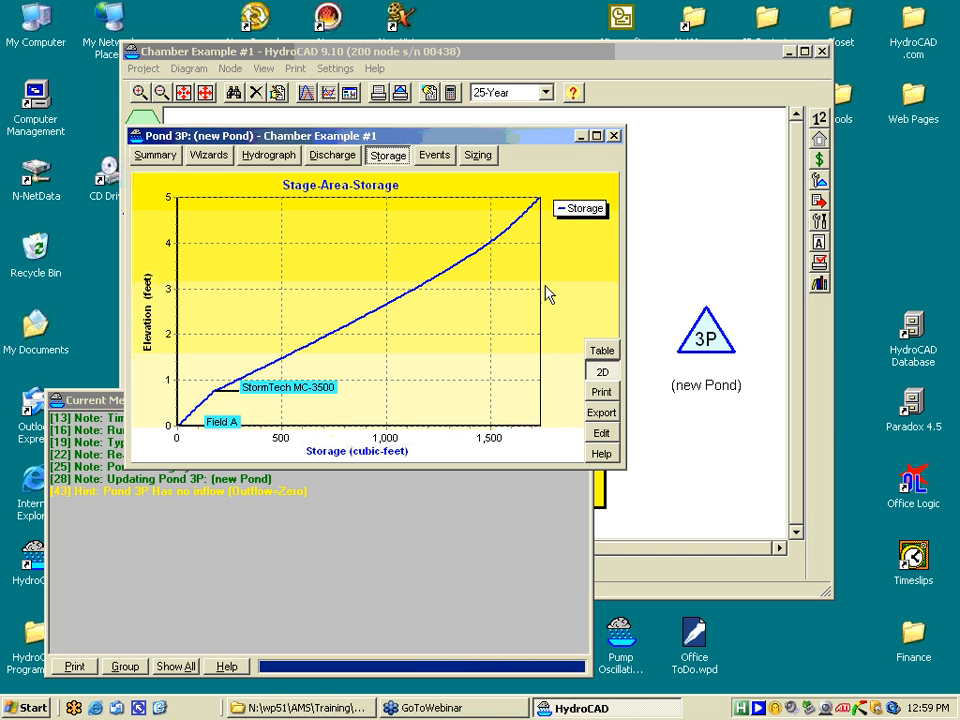
- Reopen the Chamber Wizard for pond 3P's StormTech MC-3500 storage entry
{"action": "left_click", "coordinate": [602, 435]}
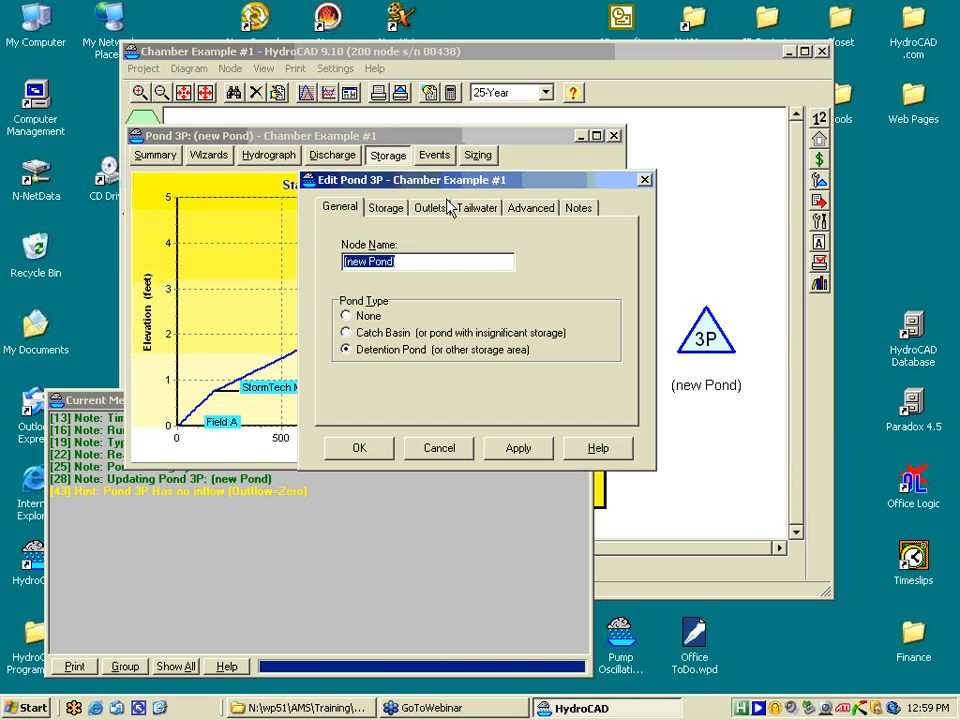
{"action": "left_click_drag", "start_coordinate": [444, 186], "coordinate": [595, 313]}
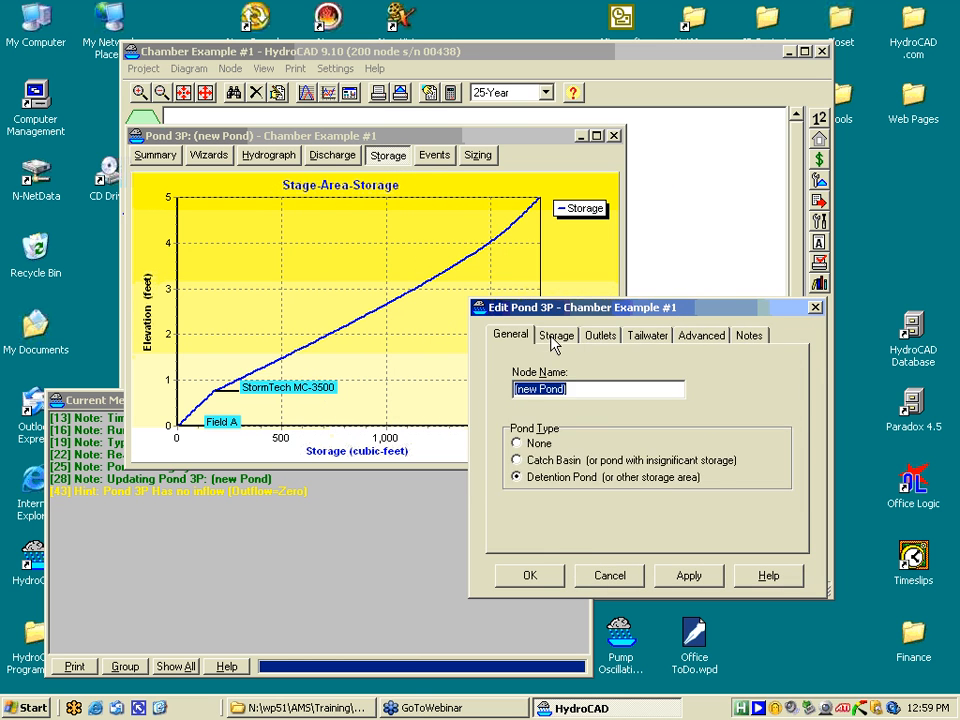
{"action": "left_click", "coordinate": [556, 336]}
{"action": "left_click", "coordinate": [637, 392]}
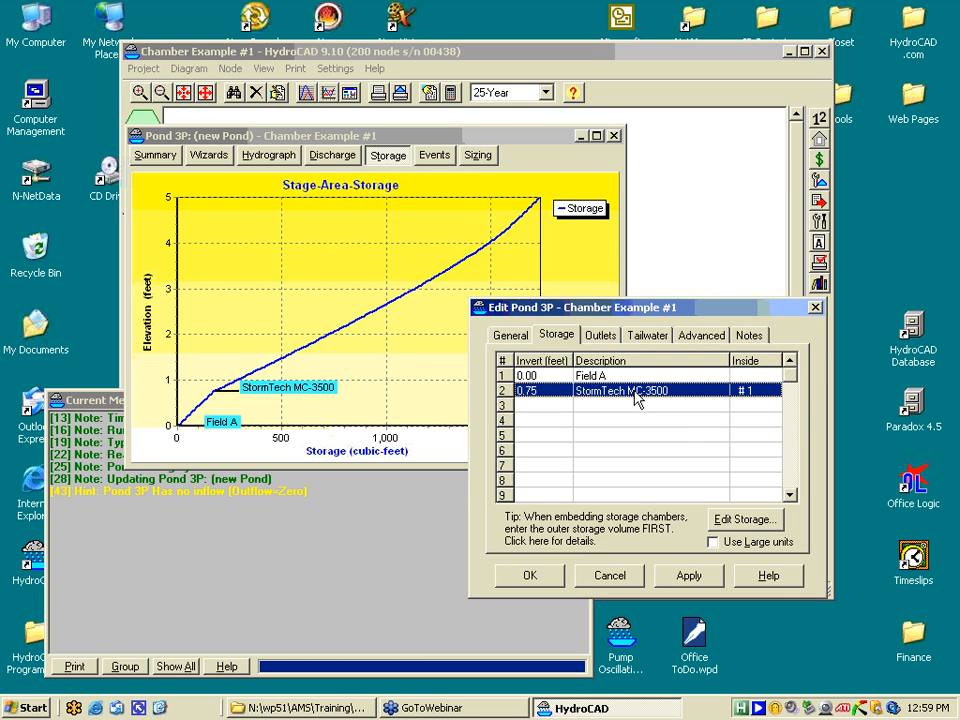
{"action": "double_click", "coordinate": [637, 392]}
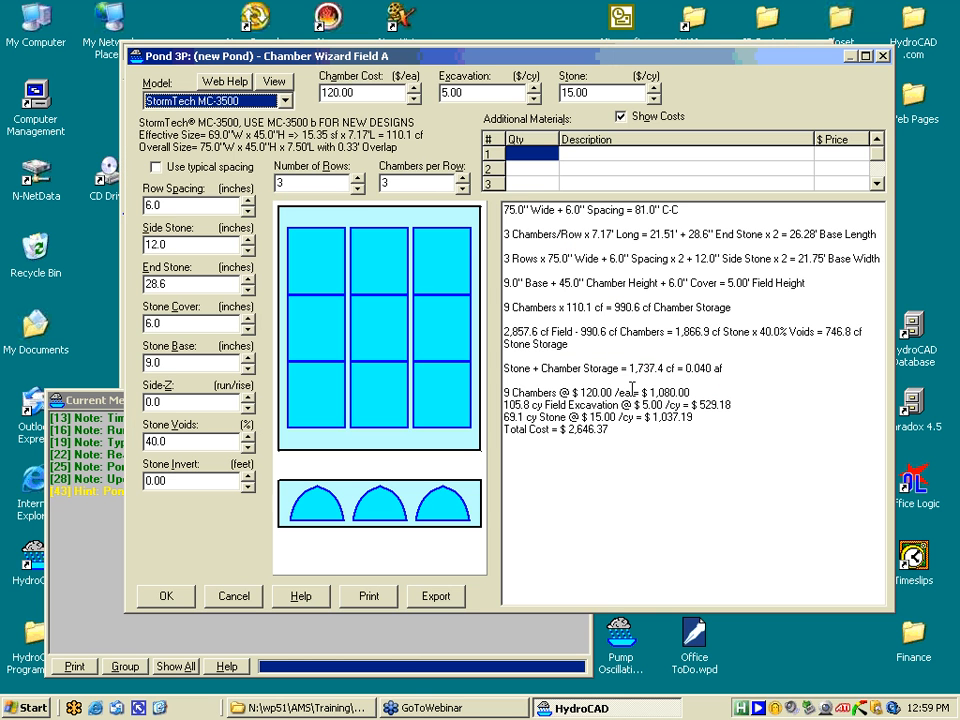
- Expand the MC-3500 field to 6 rows of 9 chambers (54 total) and accept it
{"action": "left_click", "coordinate": [358, 178]}
{"action": "left_click", "coordinate": [358, 178]}
{"action": "left_click", "coordinate": [358, 178]}
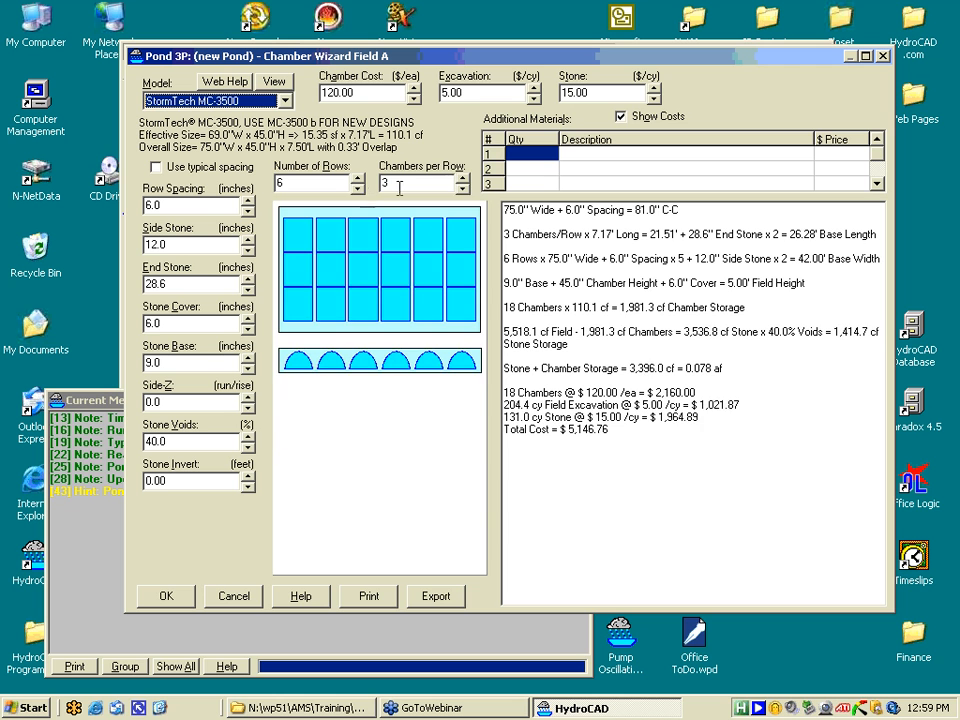
{"action": "left_click", "coordinate": [462, 178]}
{"action": "left_click", "coordinate": [462, 178]}
{"action": "left_click", "coordinate": [462, 178]}
{"action": "left_click", "coordinate": [462, 178]}
{"action": "left_click", "coordinate": [462, 178]}
{"action": "left_click", "coordinate": [462, 178]}
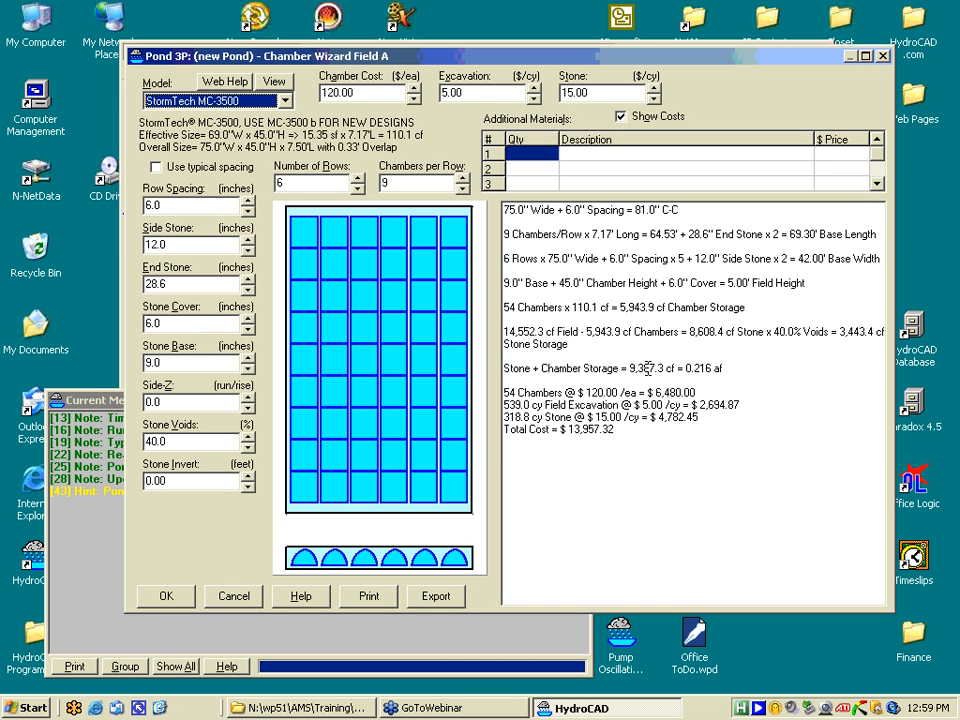
{"action": "left_click", "coordinate": [164, 596]}
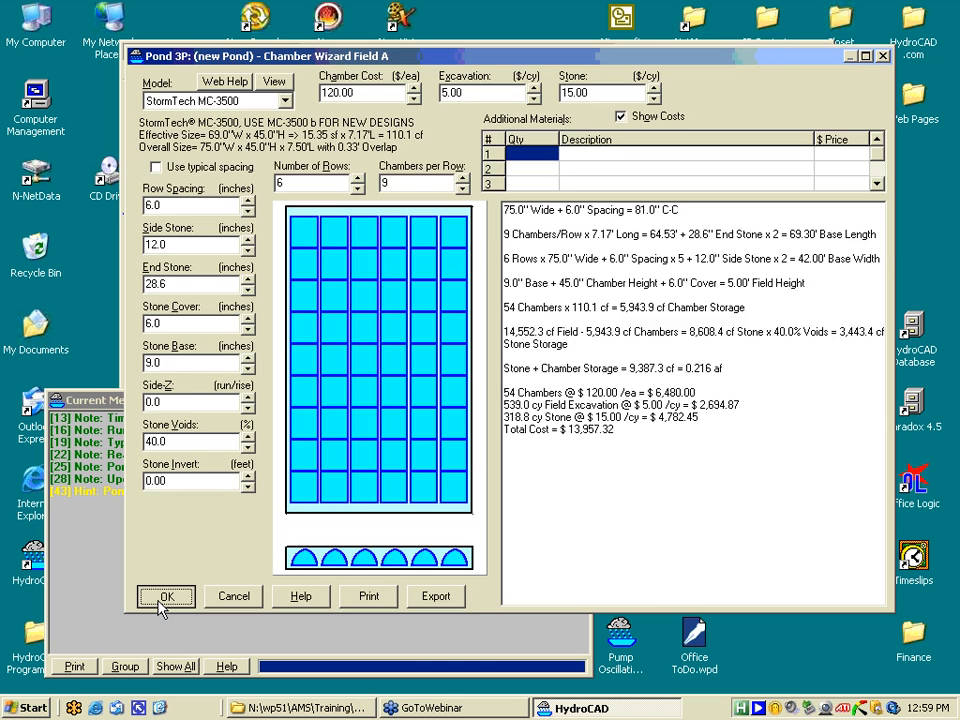
- Save pond 3P's storage, view its storage curve in 3D, then close the results
{"action": "left_click", "coordinate": [526, 578]}
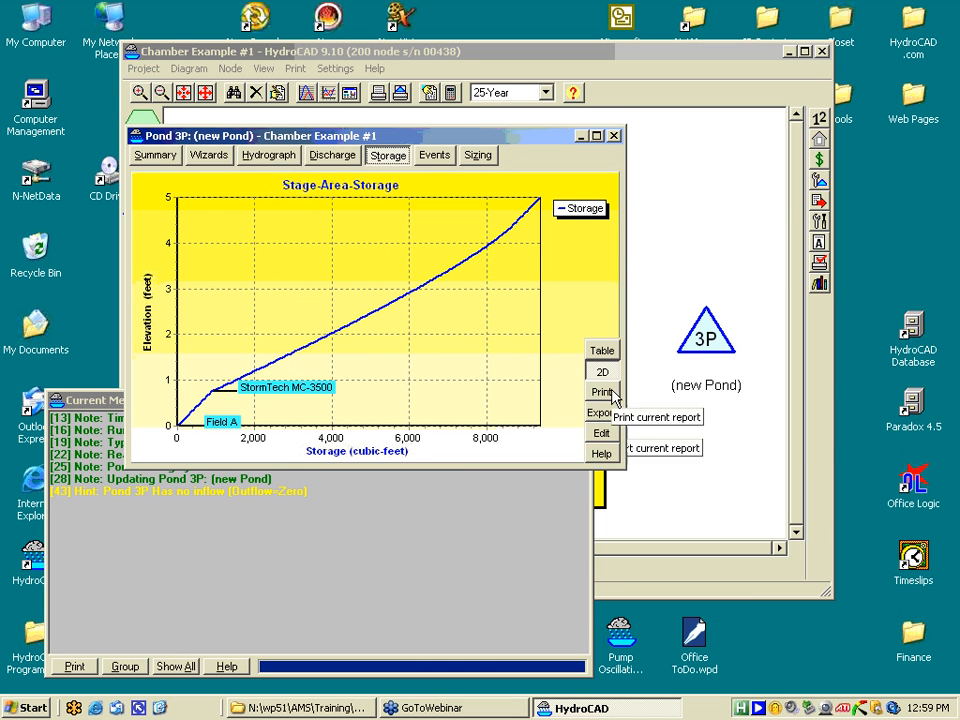
{"action": "left_click_drag", "start_coordinate": [557, 147], "coordinate": [538, 227]}
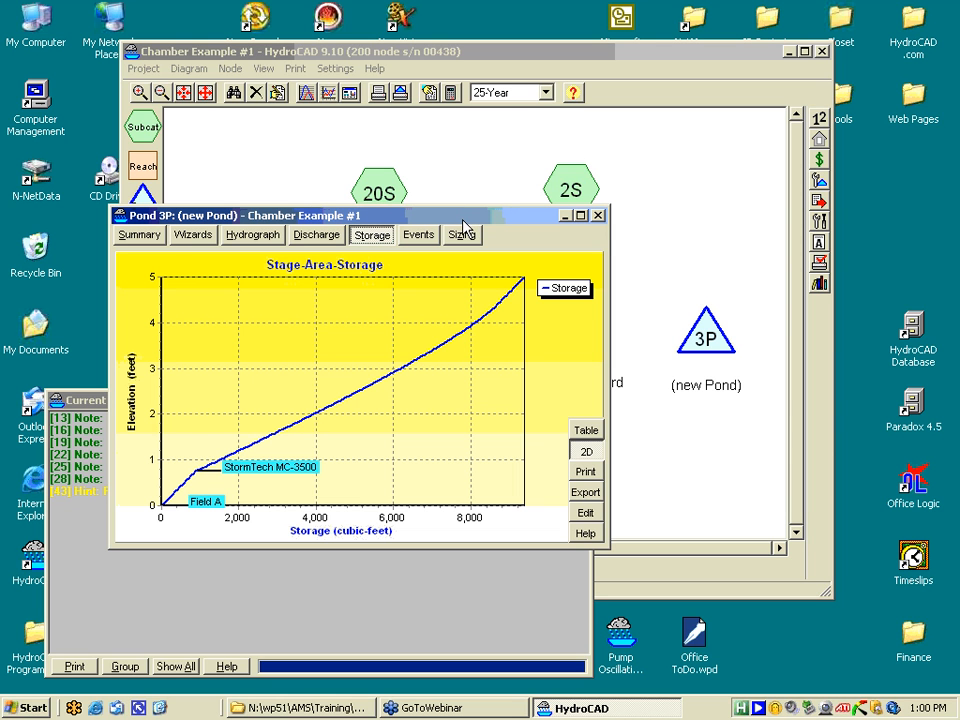
{"action": "left_click_drag", "start_coordinate": [465, 220], "coordinate": [407, 233]}
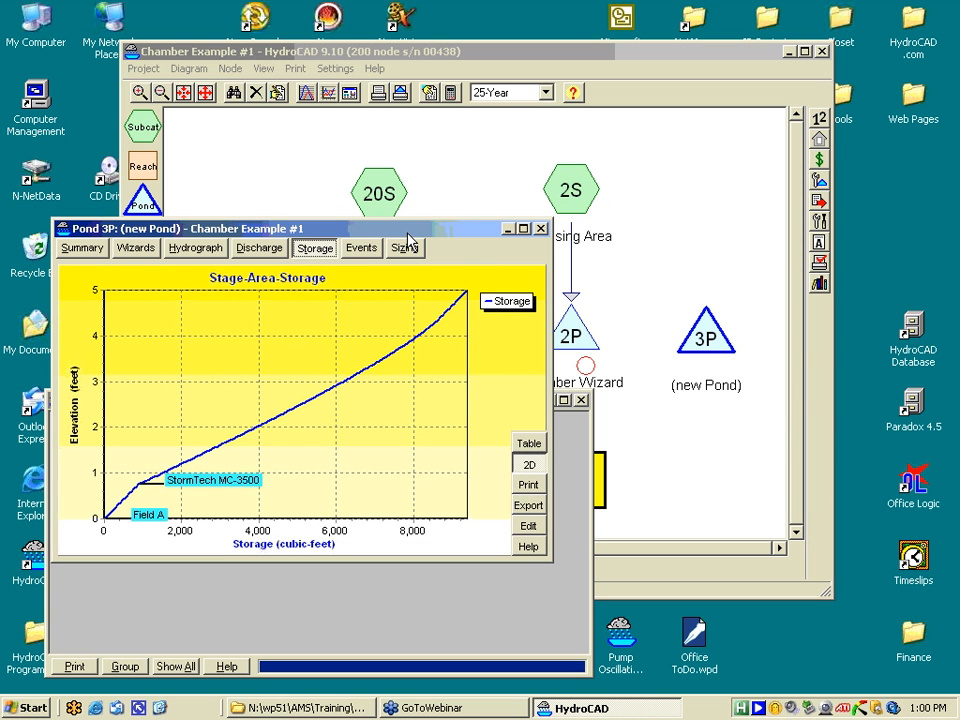
{"action": "left_click", "coordinate": [528, 466]}
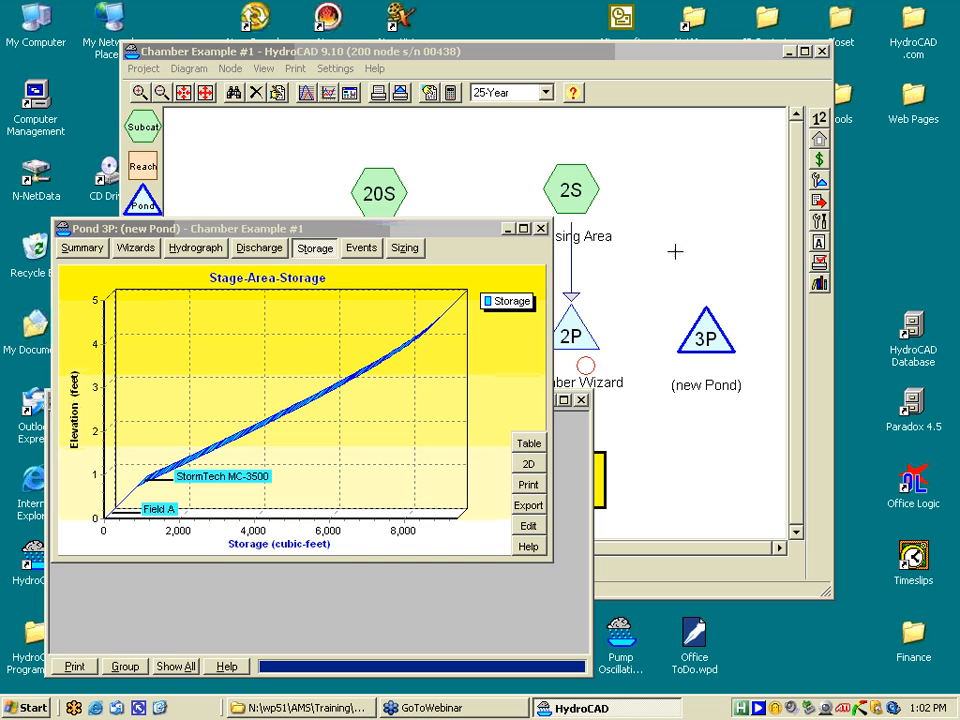
{"action": "left_click", "coordinate": [540, 229]}
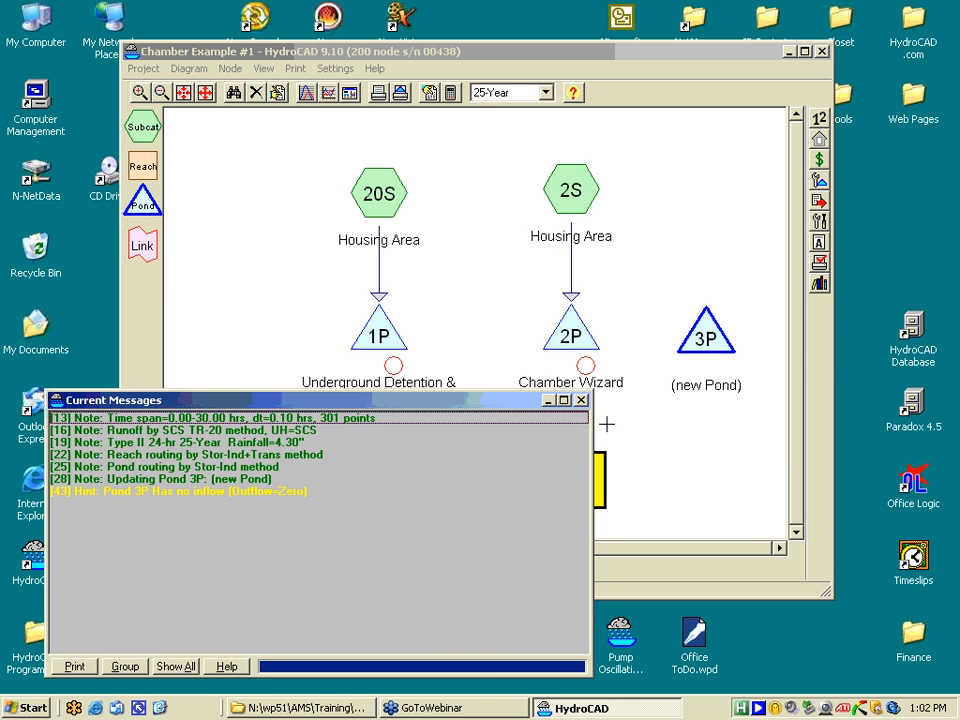
- Open an enlarged Storm Distribution report and overlay Type III 24-hr on Type II 24-hr
{"action": "left_click", "coordinate": [580, 400]}
{"action": "left_click", "coordinate": [819, 284]}
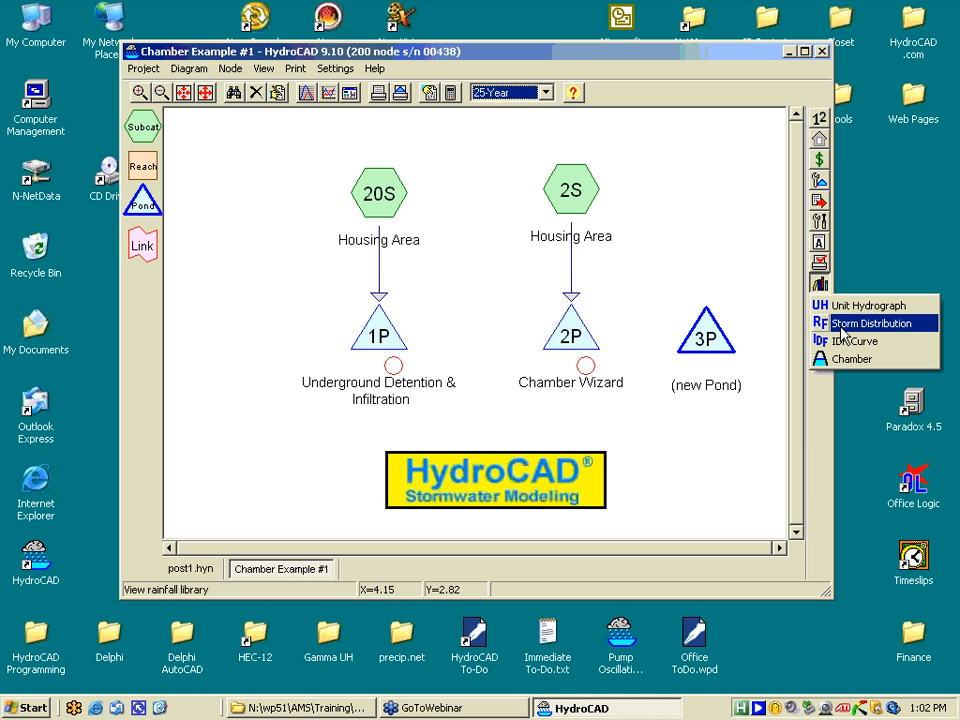
{"action": "left_click", "coordinate": [841, 324]}
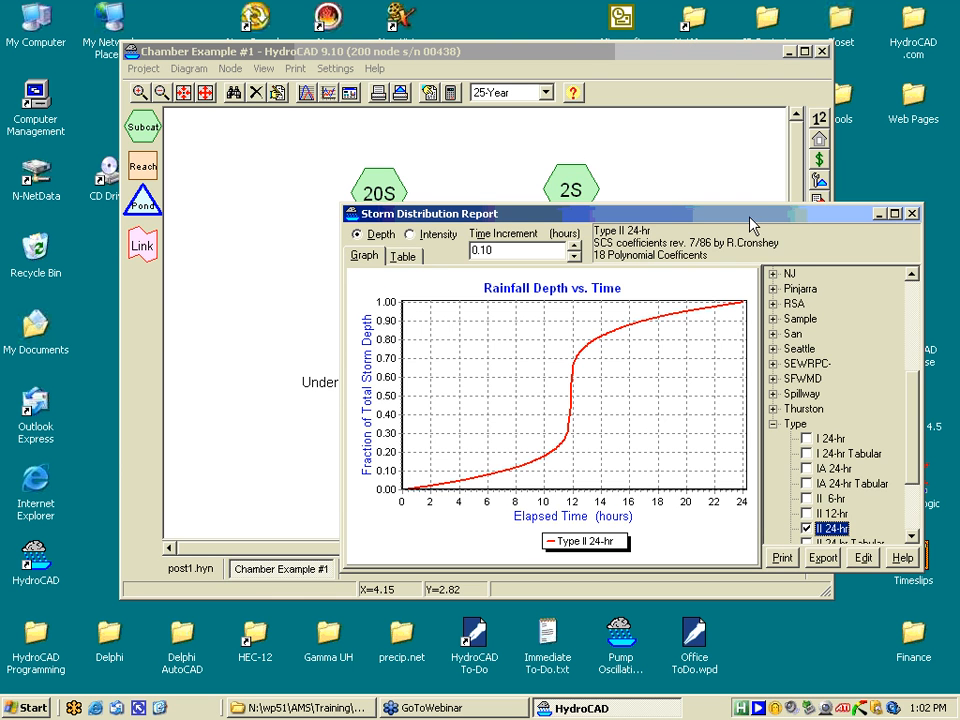
{"action": "left_click_drag", "start_coordinate": [752, 224], "coordinate": [464, 95]}
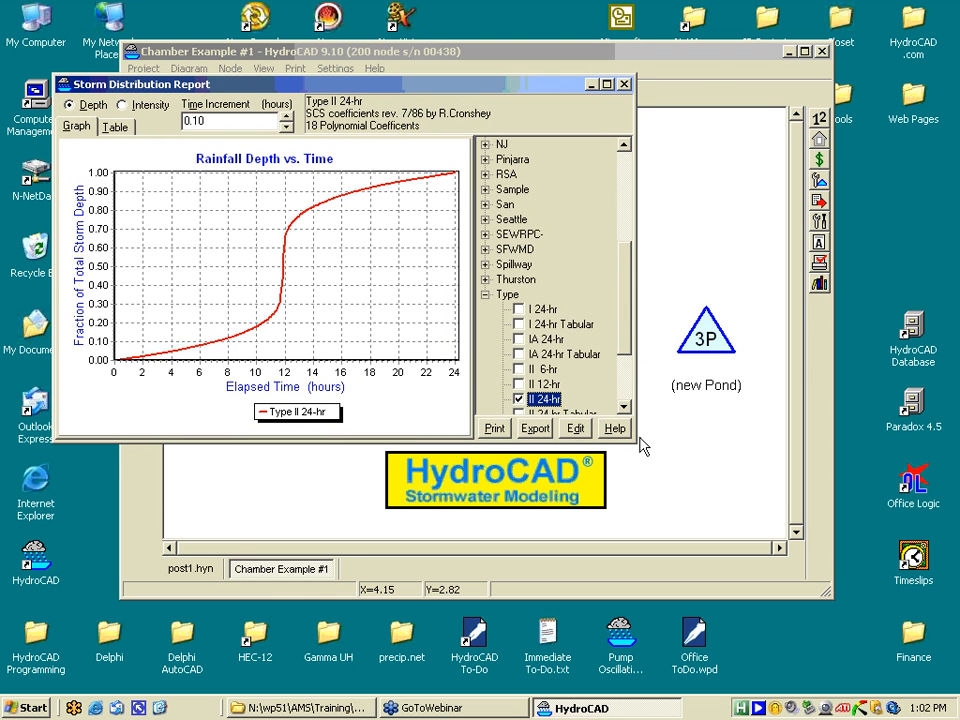
{"action": "left_click_drag", "start_coordinate": [640, 438], "coordinate": [805, 591]}
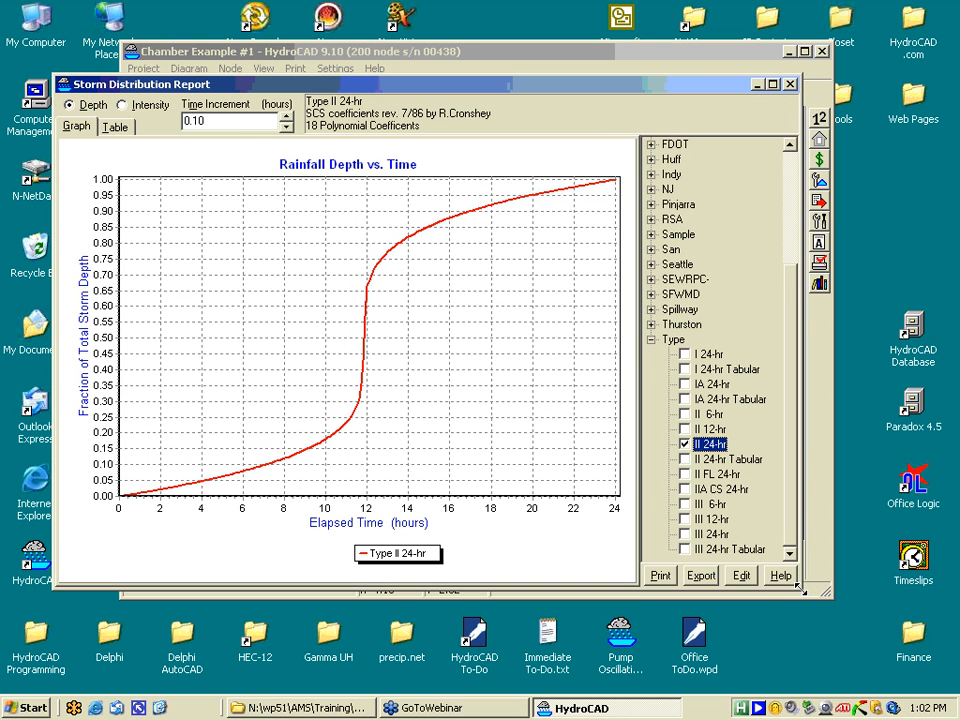
{"action": "left_click", "coordinate": [686, 538]}
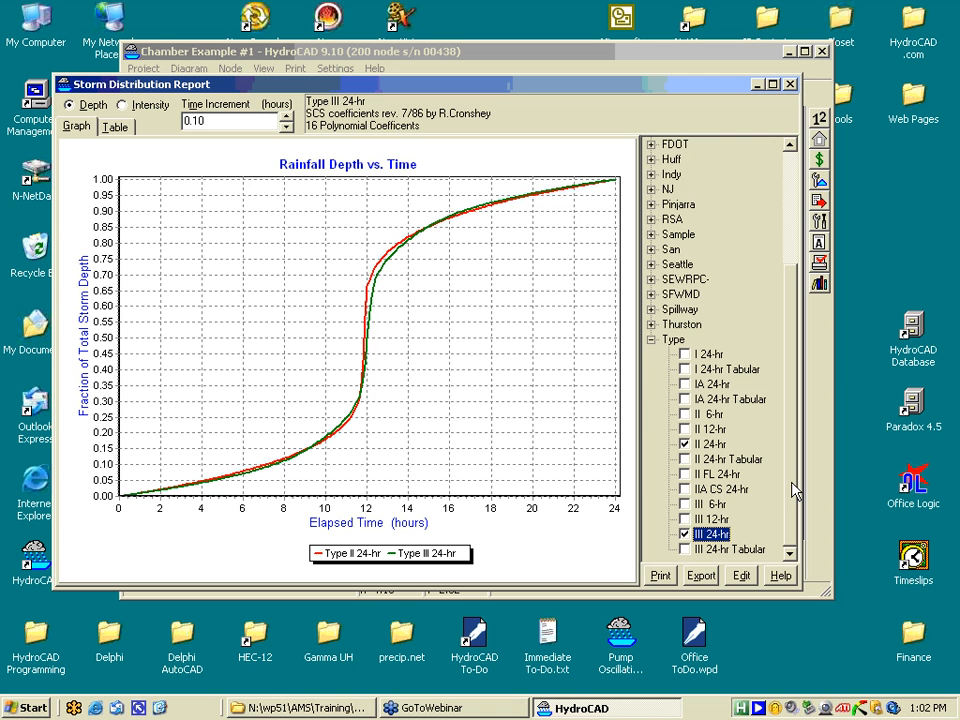
{"action": "mouse_move", "coordinate": [792, 484]}
{"action": "left_mouse_down"}
{"action": "mouse_move", "coordinate": [785, 360]}
{"action": "mouse_move", "coordinate": [765, 497]}
{"action": "mouse_move", "coordinate": [786, 507]}
{"action": "left_mouse_up"}
- Bring the Storm Distribution Report back to the front and close it
{"action": "key", "text": "alt+Tab"}
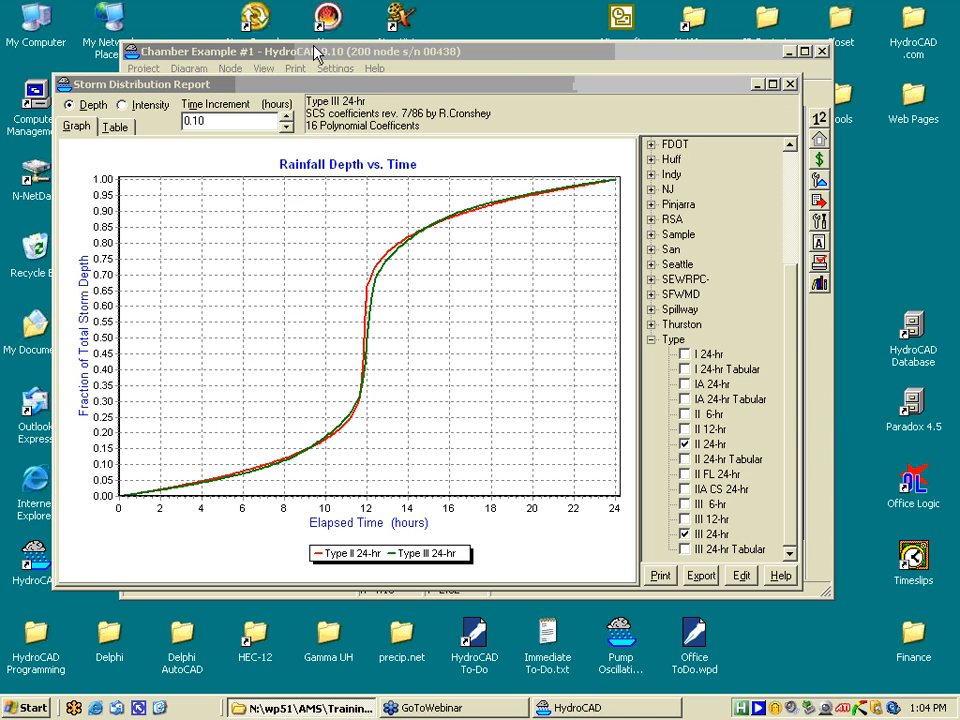
{"action": "left_click_drag", "start_coordinate": [335, 88], "coordinate": [330, 96]}
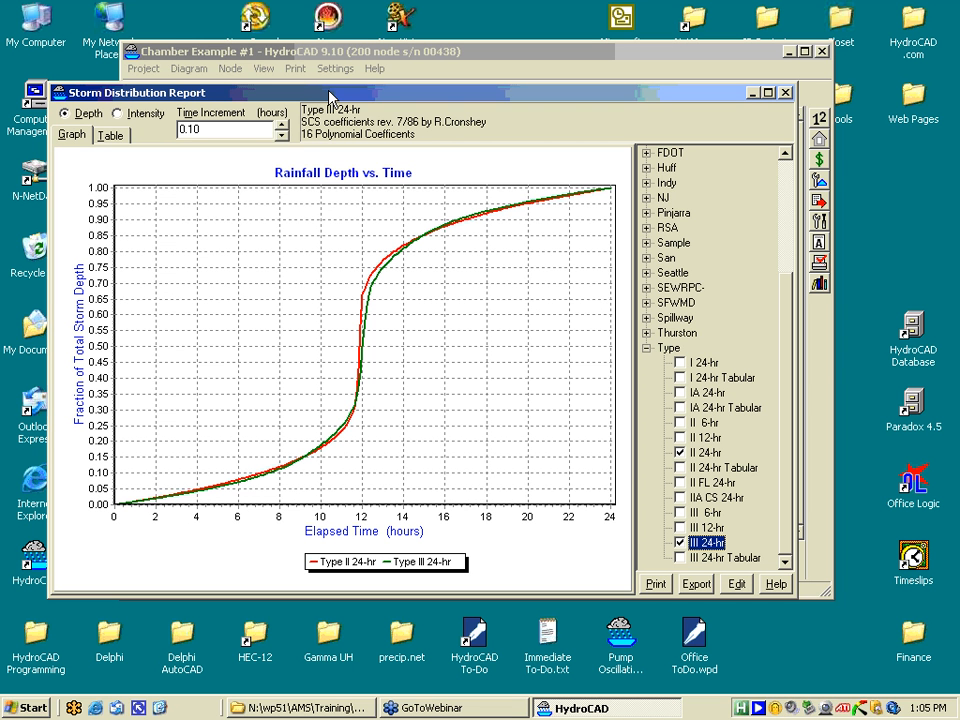
{"action": "left_click", "coordinate": [786, 93]}
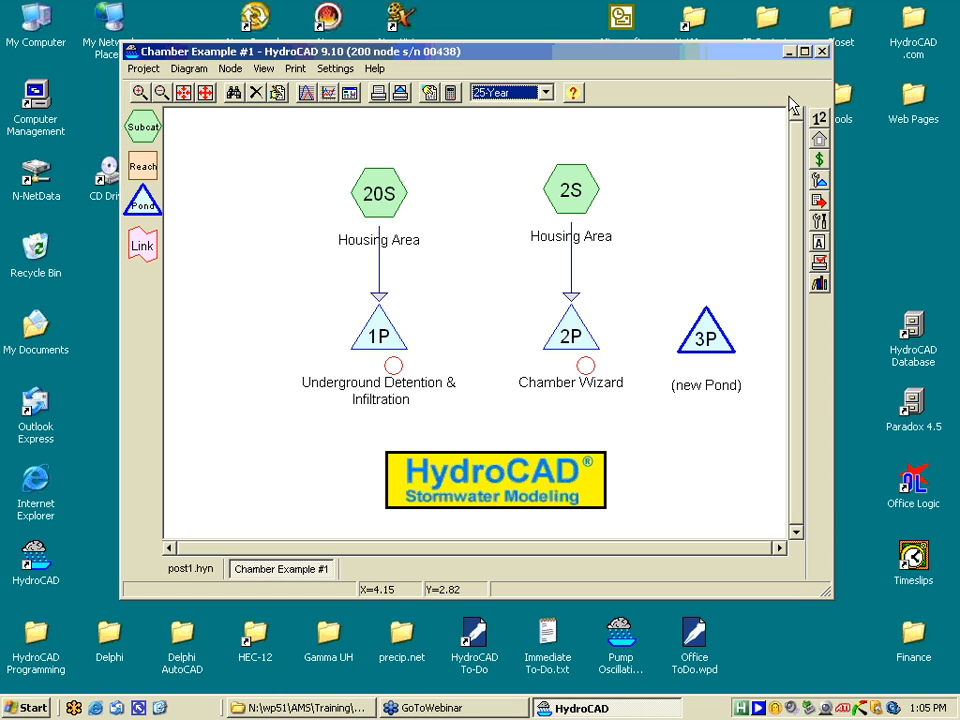
- In post1.hyn, open pond 1P's Orifice/Grate outlet (6.0-inch vertical orifice at 811.00 ft)
{"action": "left_click", "coordinate": [193, 570]}
{"action": "mouse_move", "coordinate": [533, 392]}
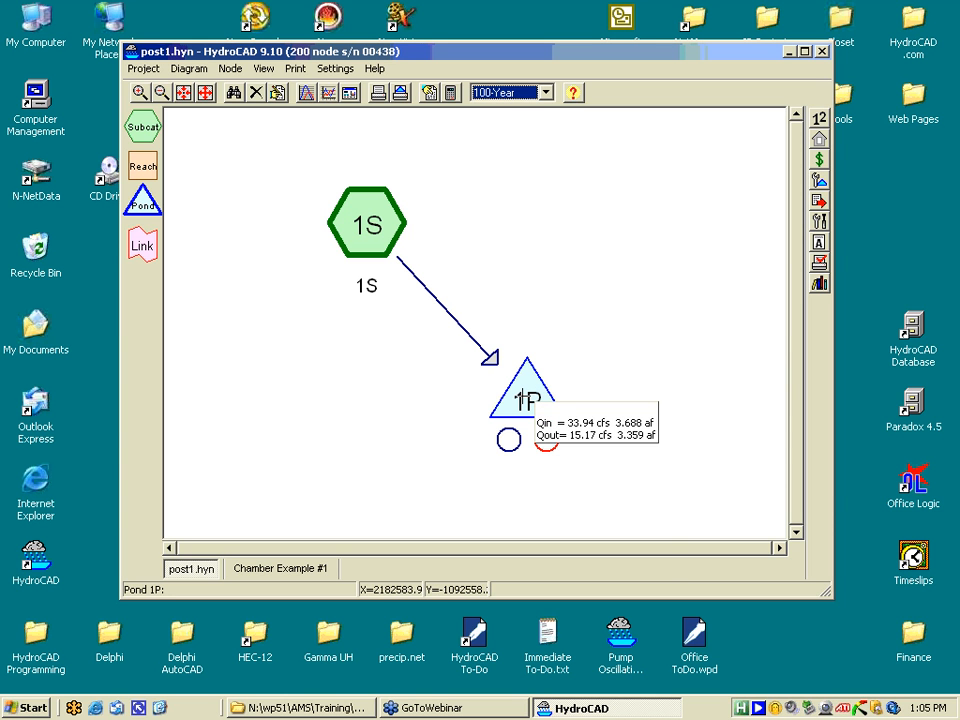
{"action": "left_click", "coordinate": [525, 400]}
{"action": "right_click", "coordinate": [540, 400]}
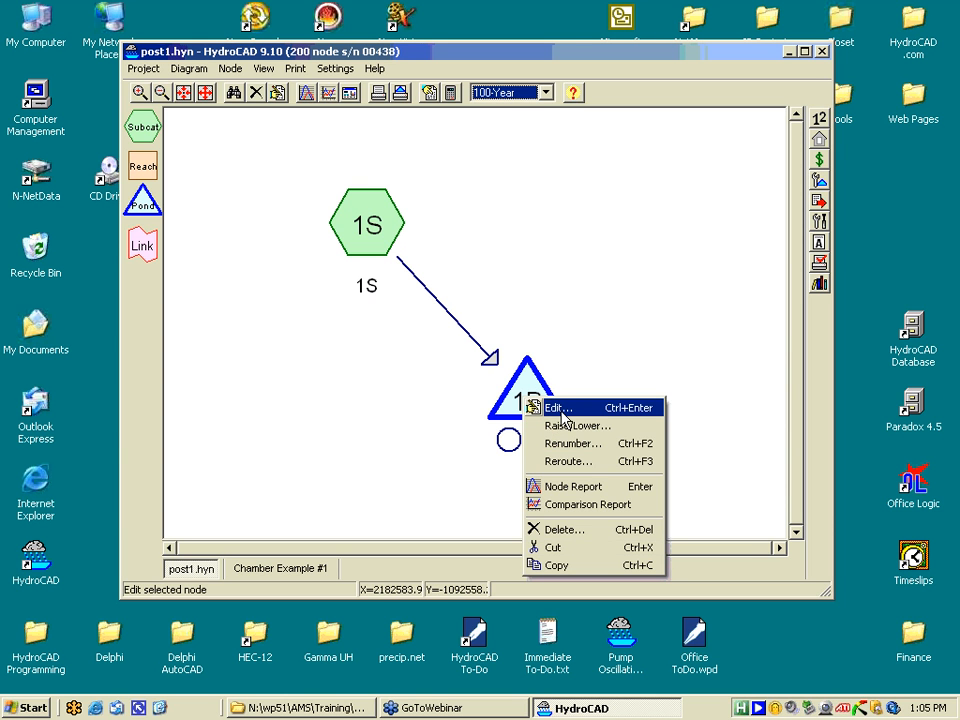
{"action": "left_click", "coordinate": [562, 412]}
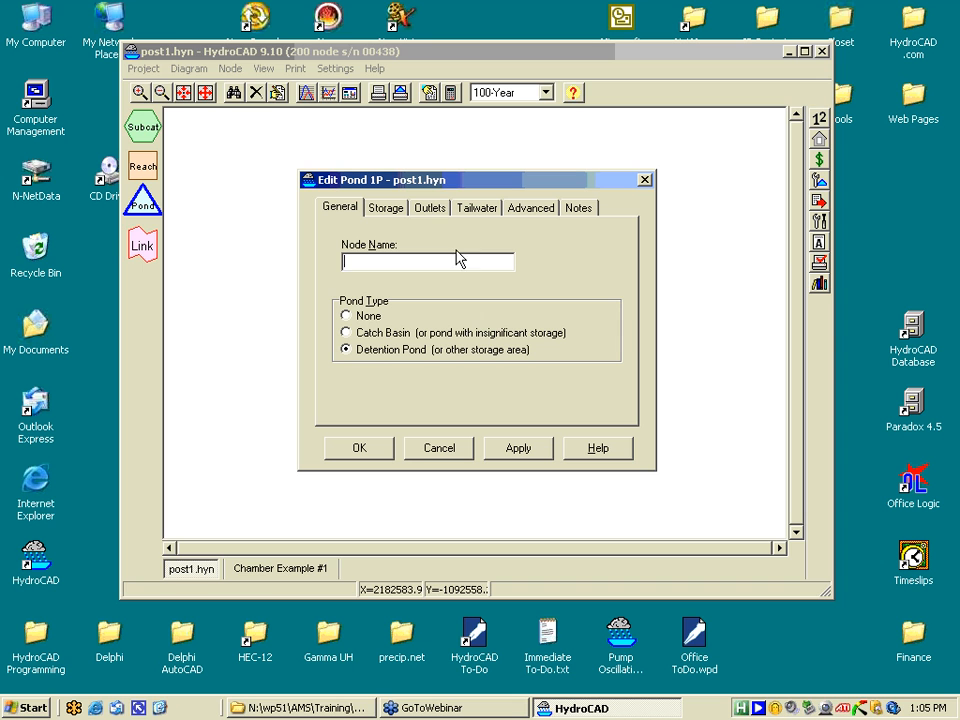
{"action": "left_click", "coordinate": [428, 208]}
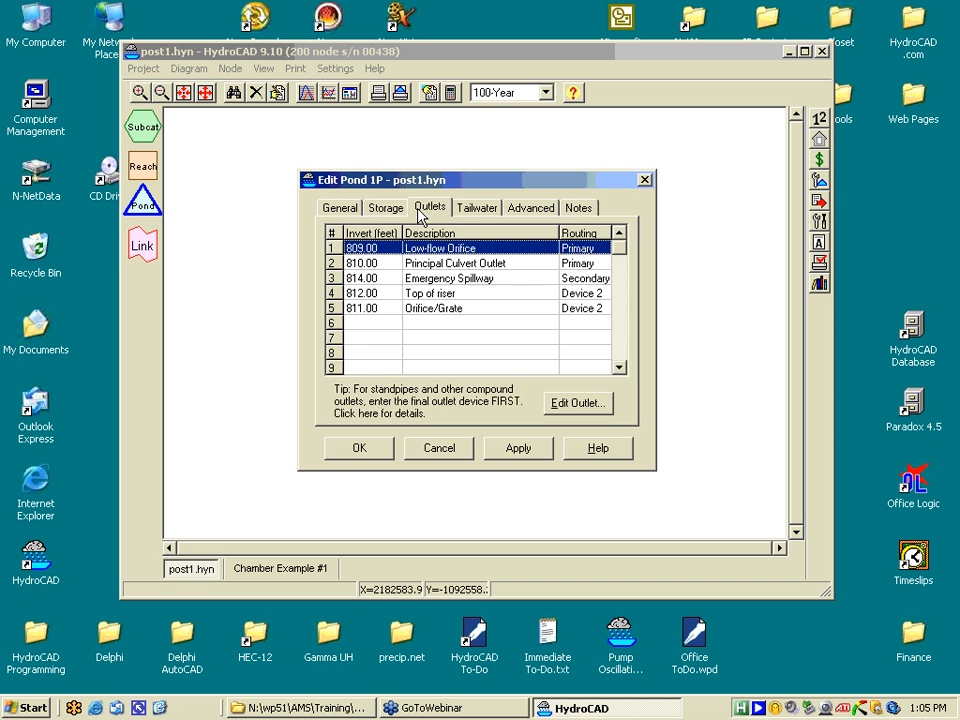
{"action": "double_click", "coordinate": [441, 312]}
- Set the orifice diameter to 1.0 inch and increase the layout to 6 columns and 8 rows
{"action": "double_click", "coordinate": [451, 317]}
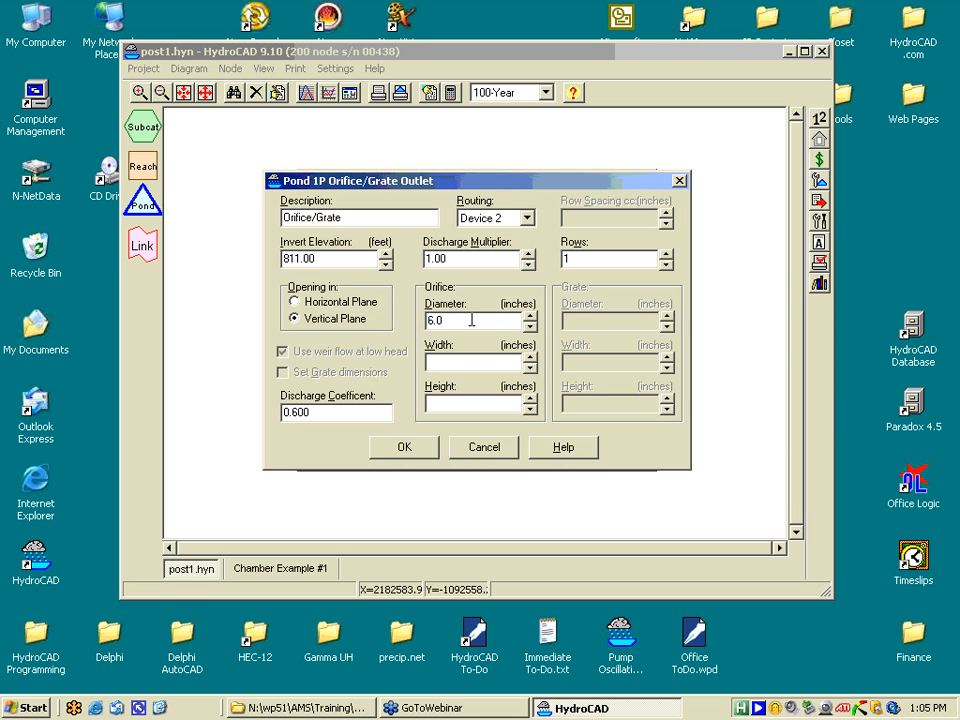
{"action": "type", "text": "1.0"}
{"action": "key", "text": "Tab"}
{"action": "left_click", "coordinate": [529, 254]}
{"action": "left_click", "coordinate": [529, 254]}
{"action": "left_click", "coordinate": [529, 254]}
{"action": "left_click", "coordinate": [529, 254]}
{"action": "left_click", "coordinate": [529, 254]}
{"action": "left_click", "coordinate": [666, 254]}
{"action": "left_click", "coordinate": [666, 254]}
{"action": "left_click", "coordinate": [666, 254]}
{"action": "left_click", "coordinate": [666, 254]}
{"action": "left_click", "coordinate": [666, 254]}
{"action": "left_click", "coordinate": [666, 254]}
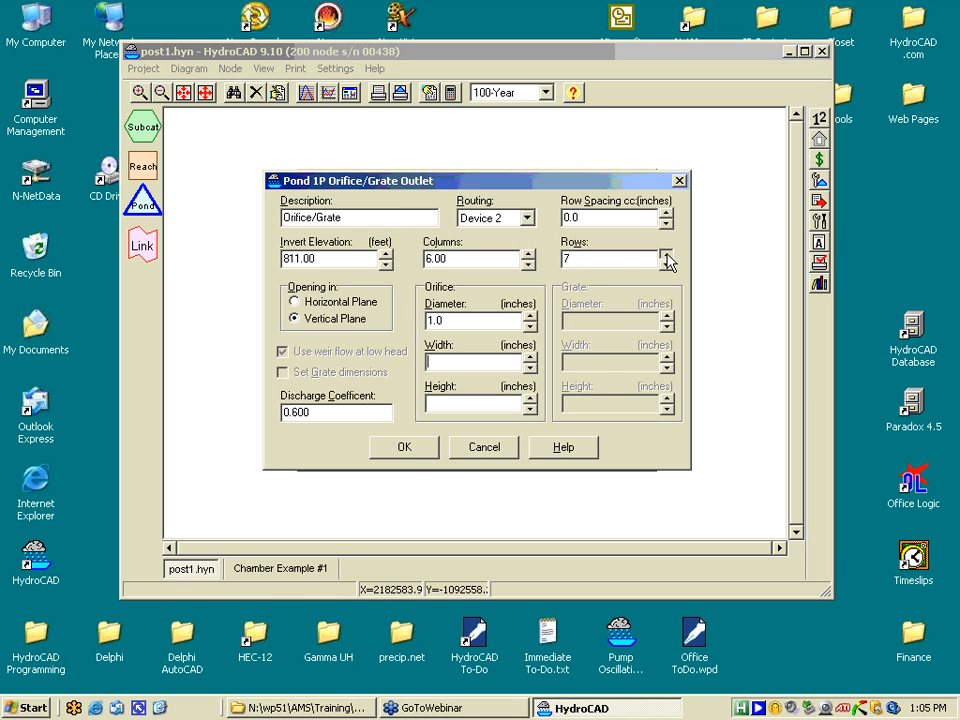
{"action": "left_click", "coordinate": [666, 254]}
- Set the row spacing to 2.0 inches and accept both the outlet and pond 1P changes
{"action": "left_click_drag", "start_coordinate": [630, 216], "coordinate": [501, 227]}
{"action": "type", "text": "2.0"}
{"action": "key", "text": "Tab"}
{"action": "left_click", "coordinate": [401, 449]}
{"action": "left_click", "coordinate": [376, 450]}
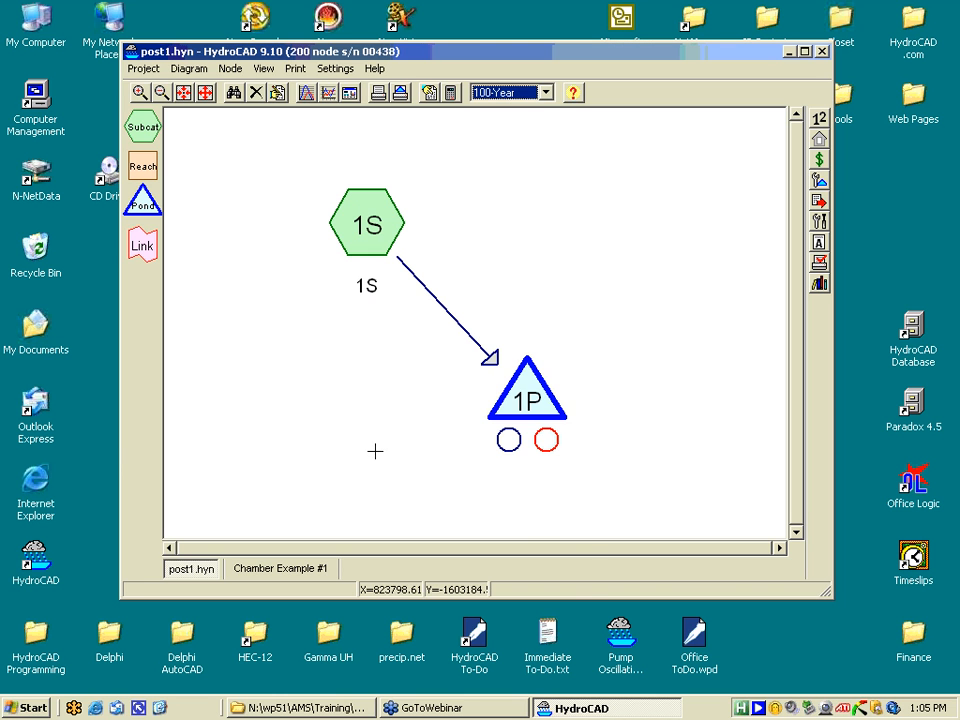
- Review Pond 1P's Stage-Discharge graph on the Discharge tab, then close the pond window
{"action": "left_click", "coordinate": [527, 378]}
{"action": "left_click", "coordinate": [302, 176]}
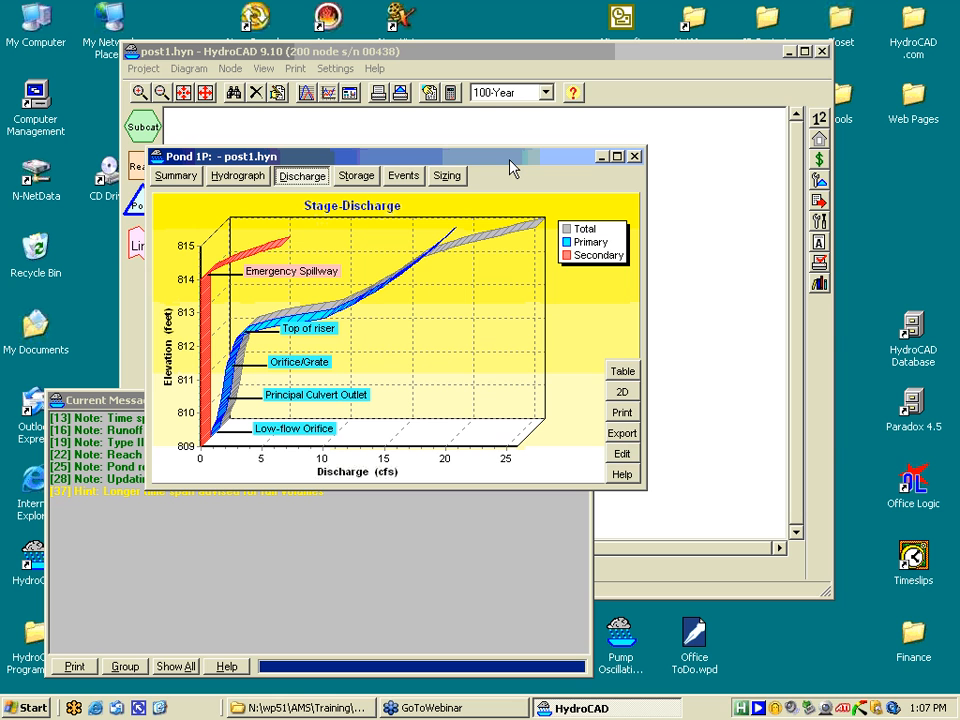
{"action": "left_click", "coordinate": [634, 156]}
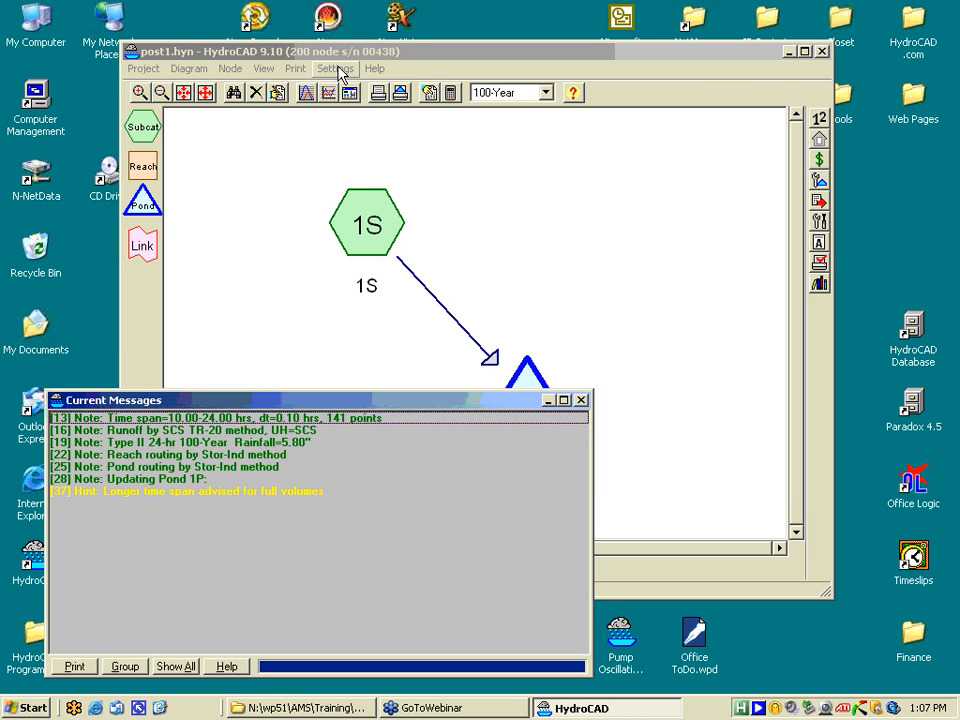
- Open Settings > Merge... to show the Merge Settings dialog
{"action": "left_click", "coordinate": [337, 69]}
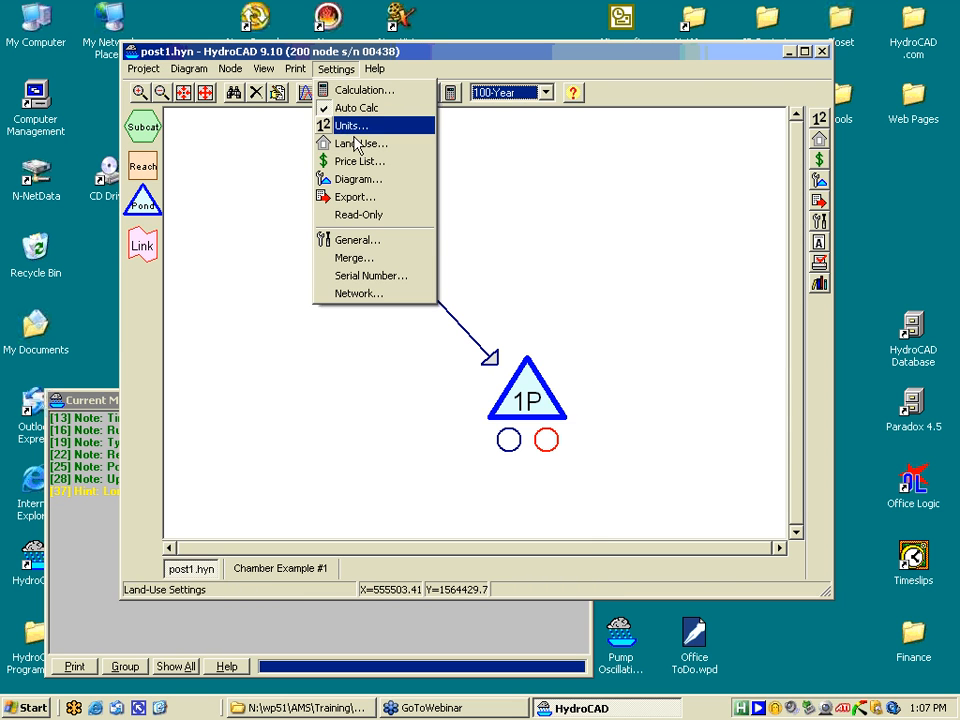
{"action": "left_click", "coordinate": [362, 258]}
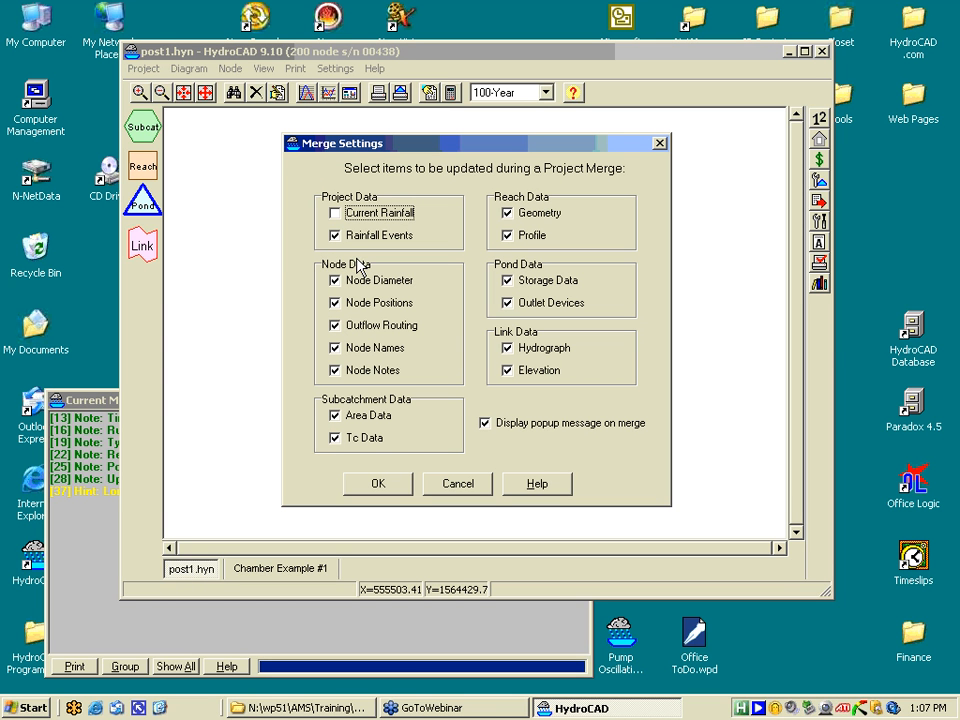